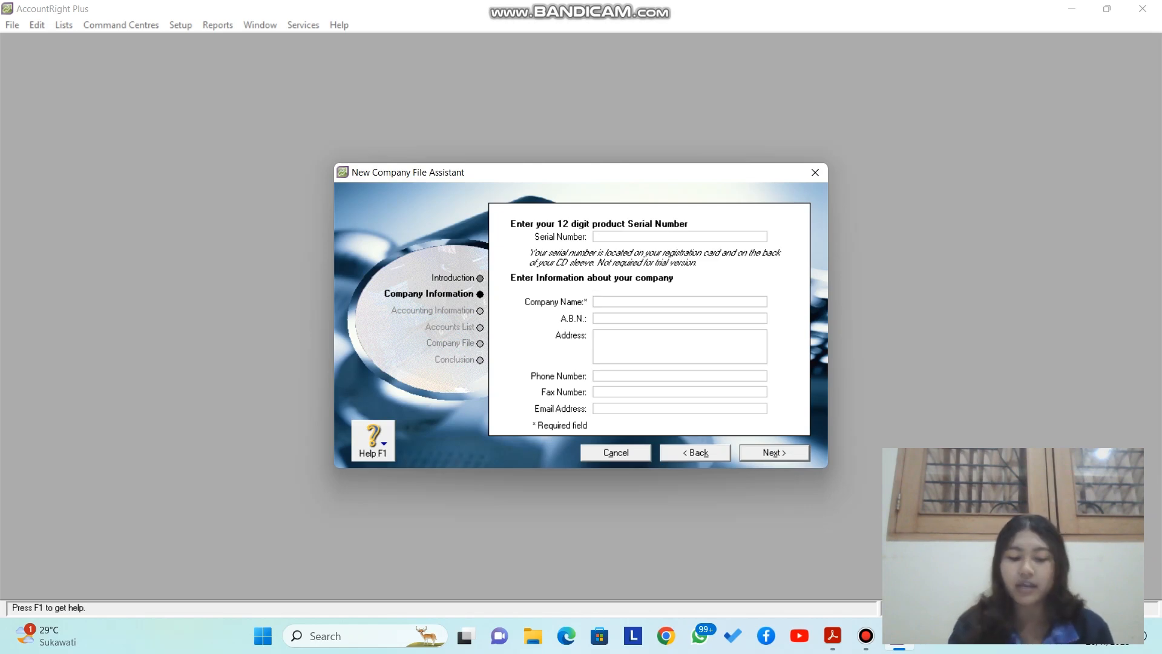
Step: Enter the company name UD. Dewata Computer with its postal address and phone number
{"action": "type", "text": "uD"}
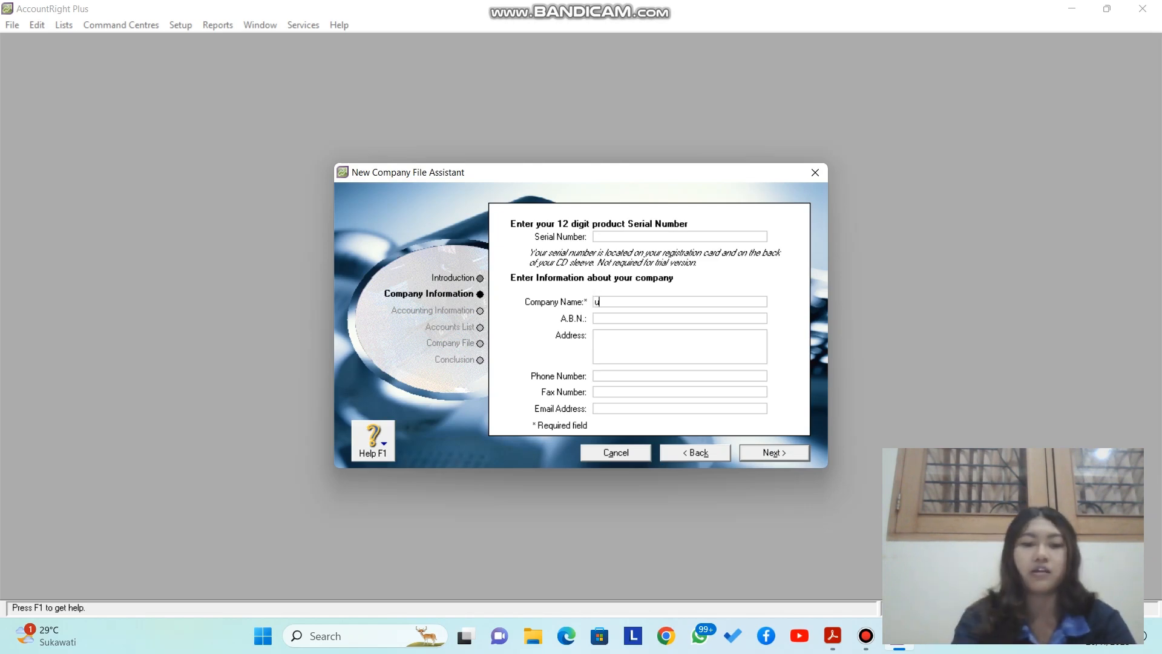
{"action": "key", "text": "BackSpace"}
{"action": "key", "text": "BackSpace"}
{"action": "type", "text": "UD."}
{"action": "key", "text": "Caps_Lock"}
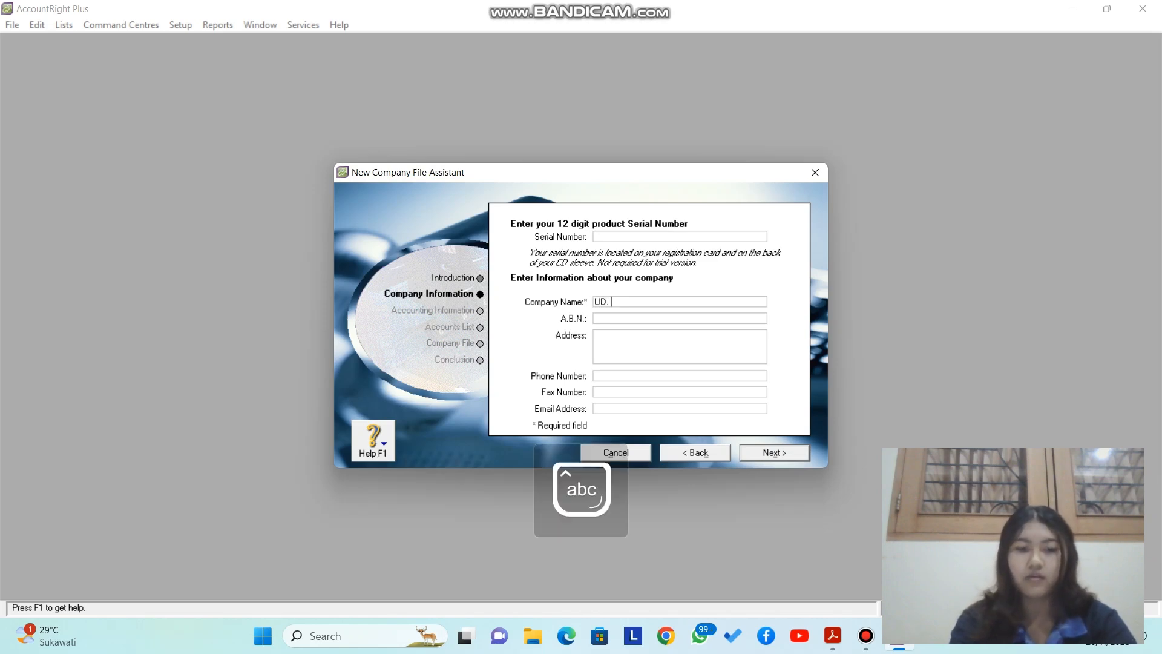
{"action": "type", "text": "Dewata "}
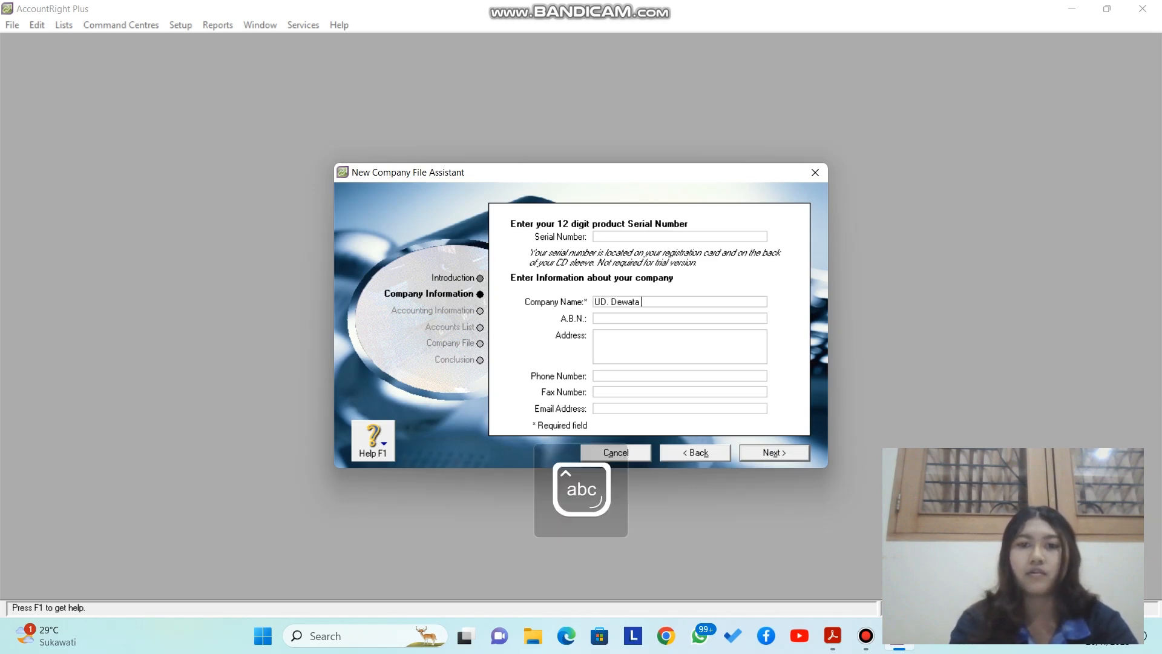
{"action": "type", "text": "Computer"}
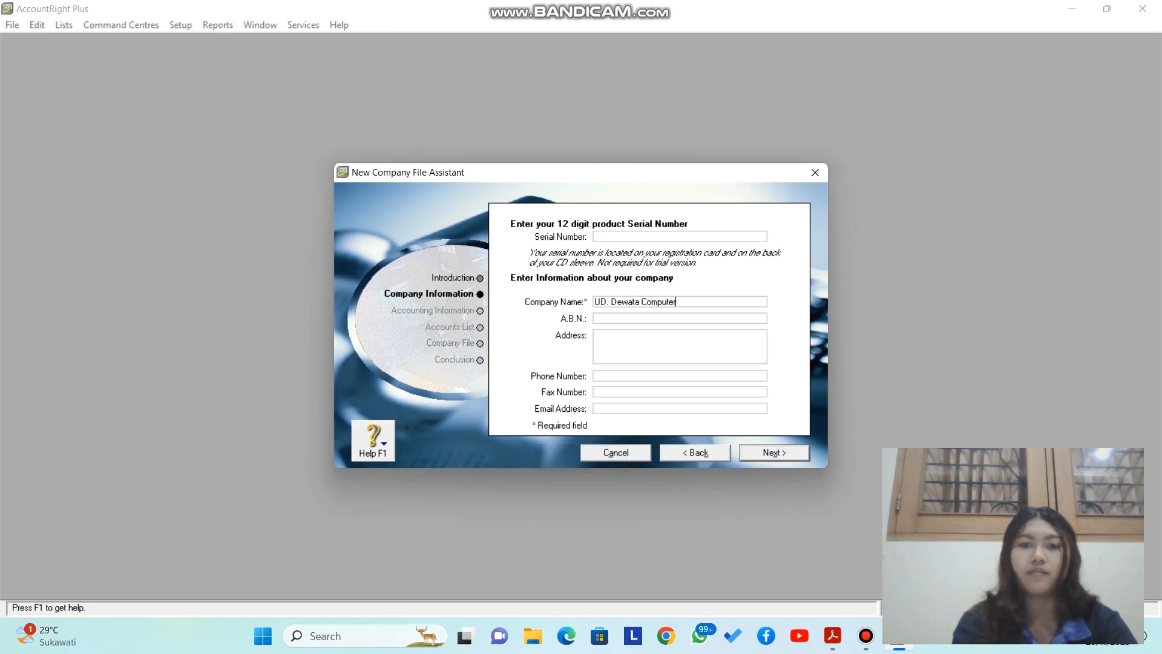
{"action": "left_click", "coordinate": [596, 335]}
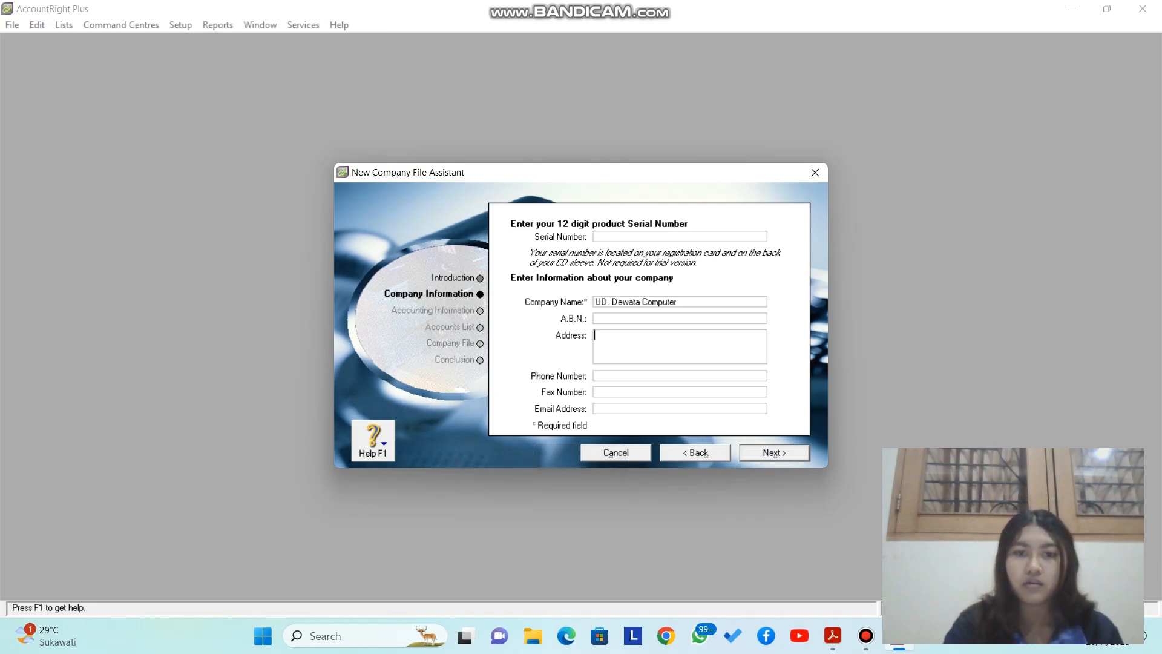
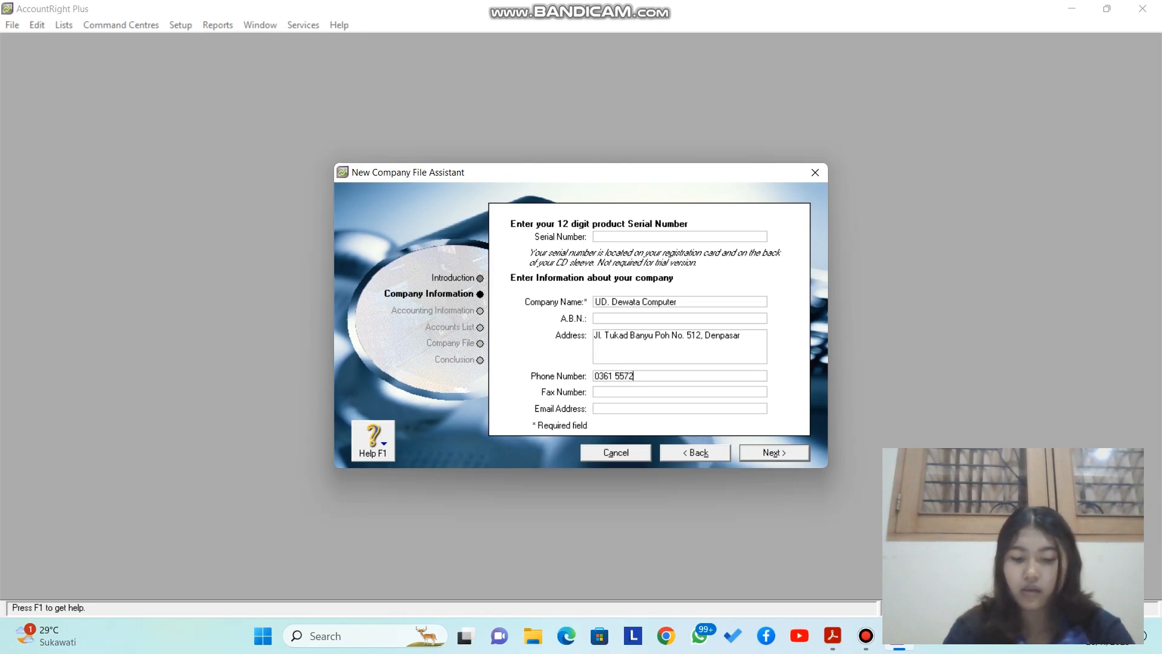
Step: Fill in the company's fax number and e-mail address, then continue to the accounting-year step
{"action": "key", "text": "Tab"}
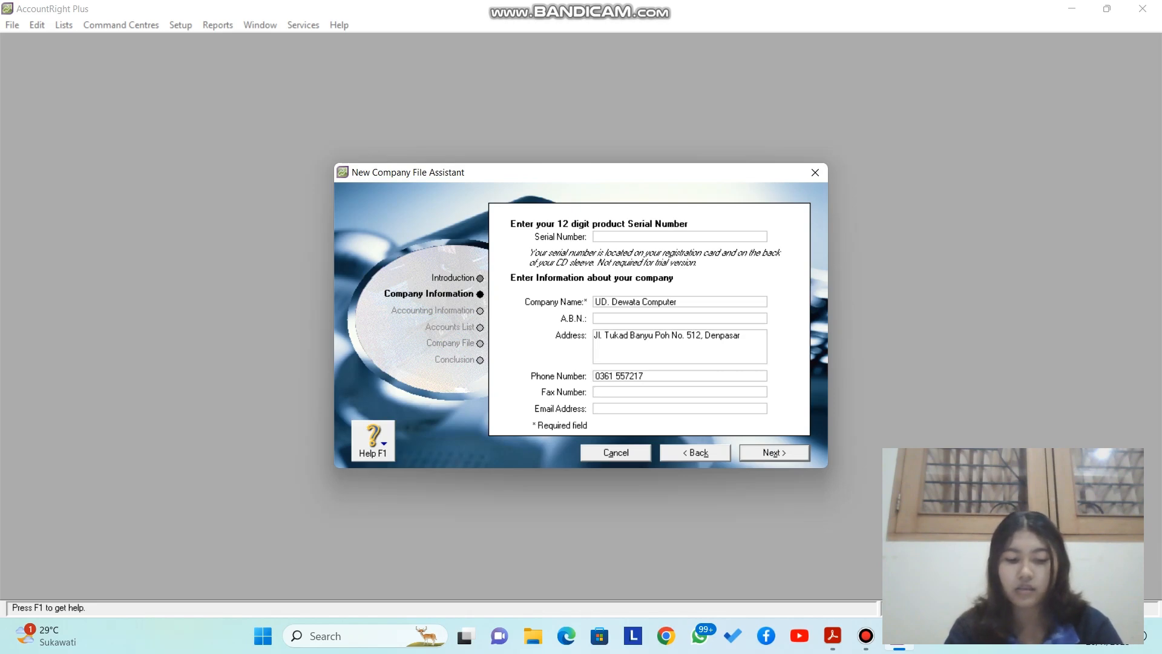
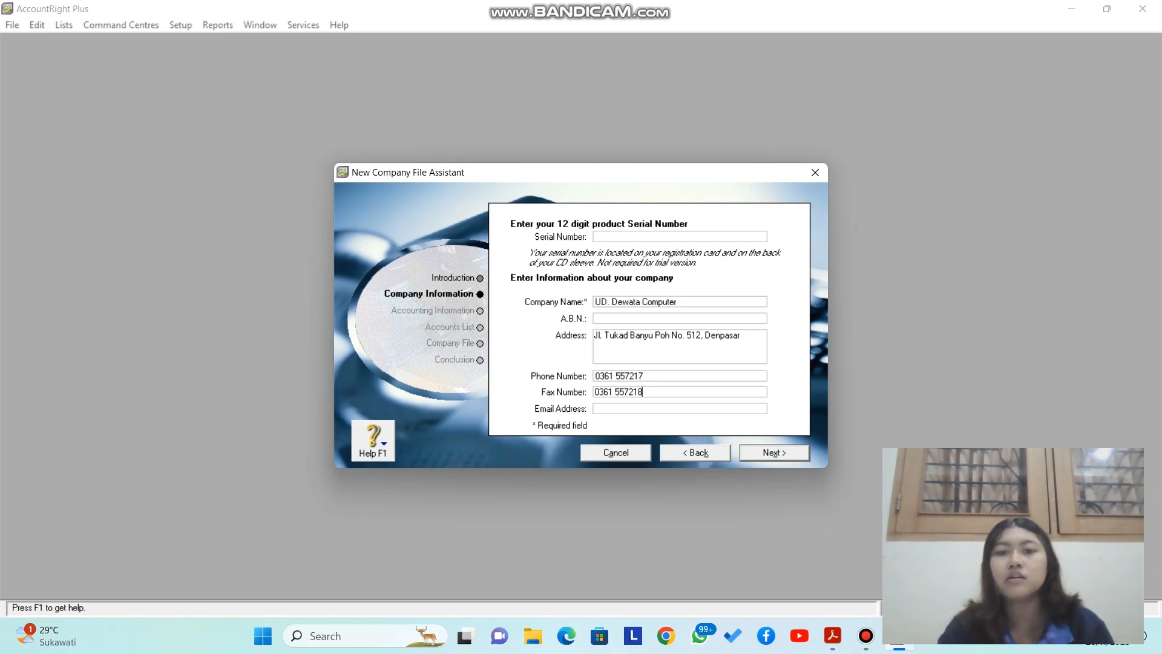
{"action": "key", "text": "Tab"}
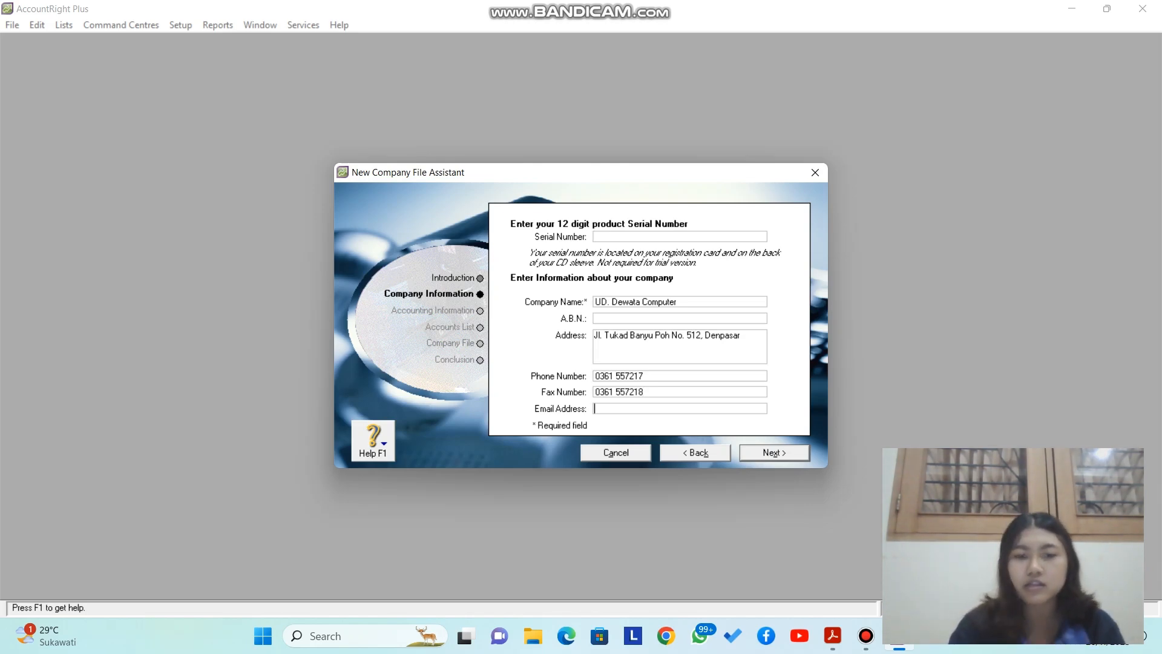
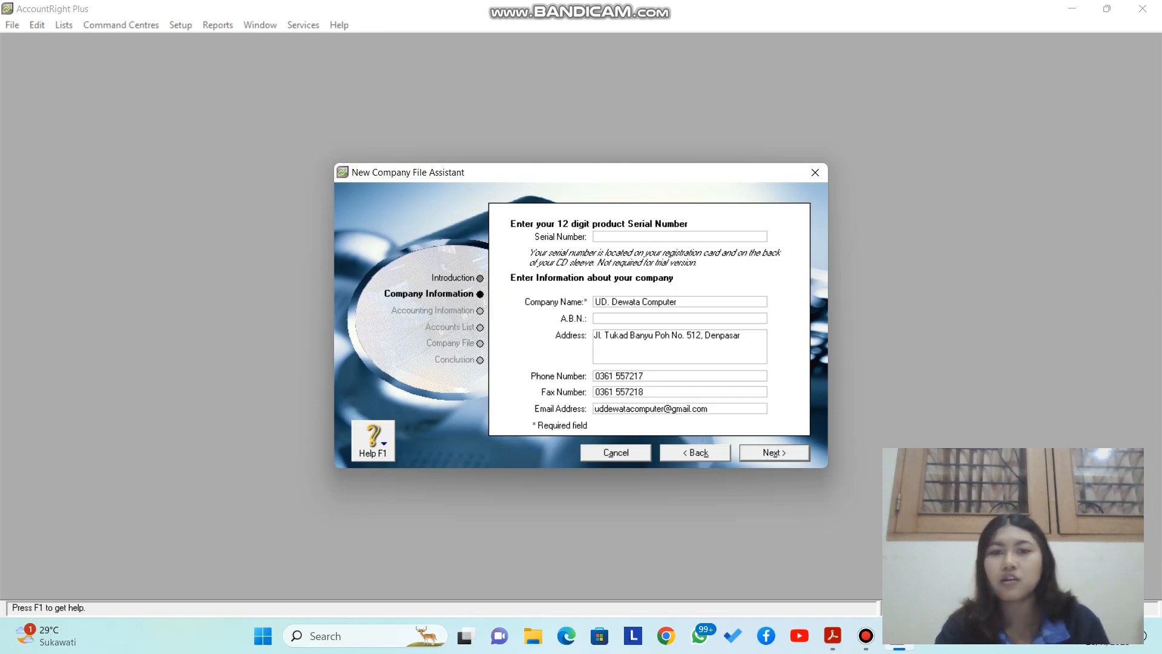
{"action": "key", "text": "Return"}
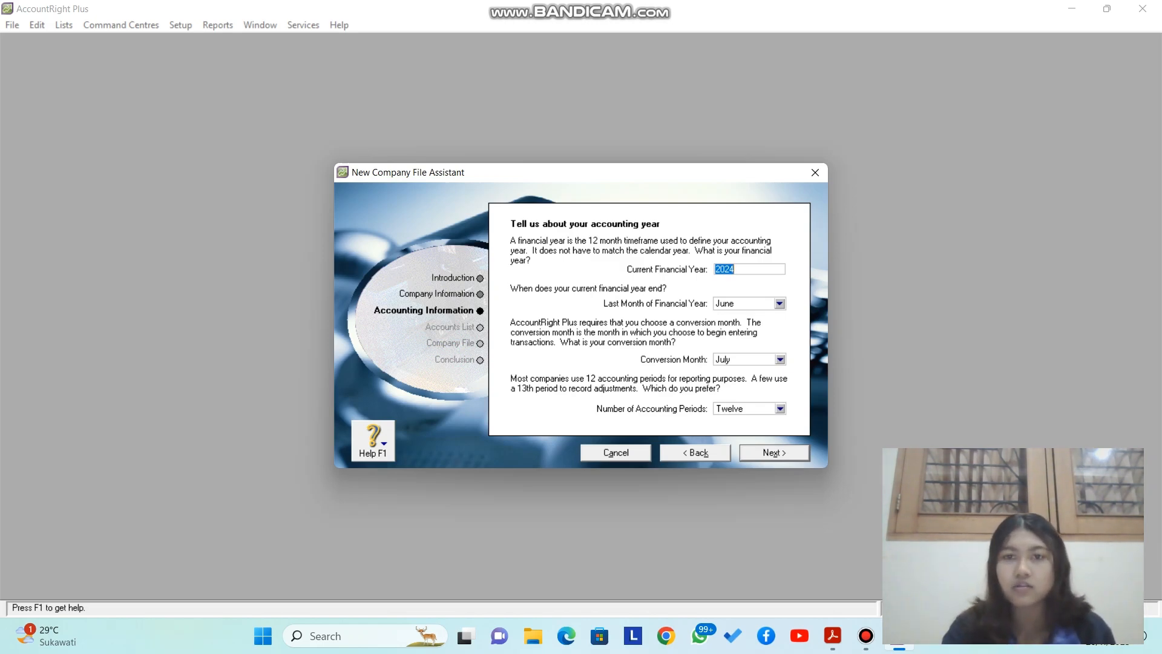
Step: Set financial year 2016 ending December, with January conversion month and twelve periods, and confirm it
{"action": "type", "text": "2016"}
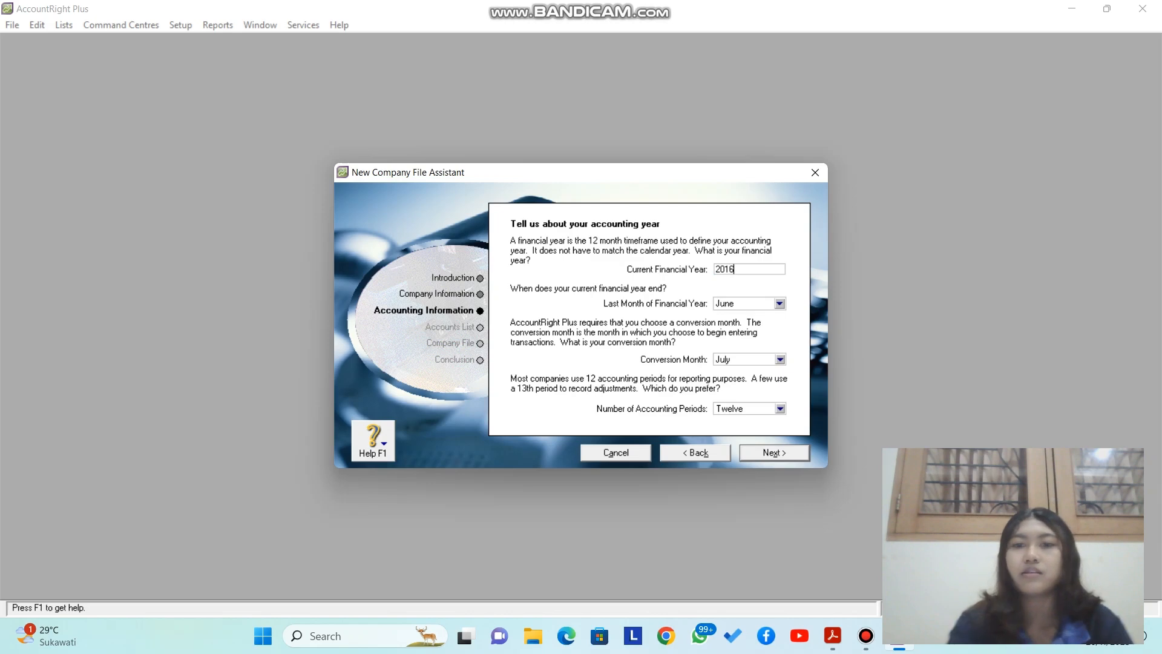
{"action": "left_click", "coordinate": [780, 304]}
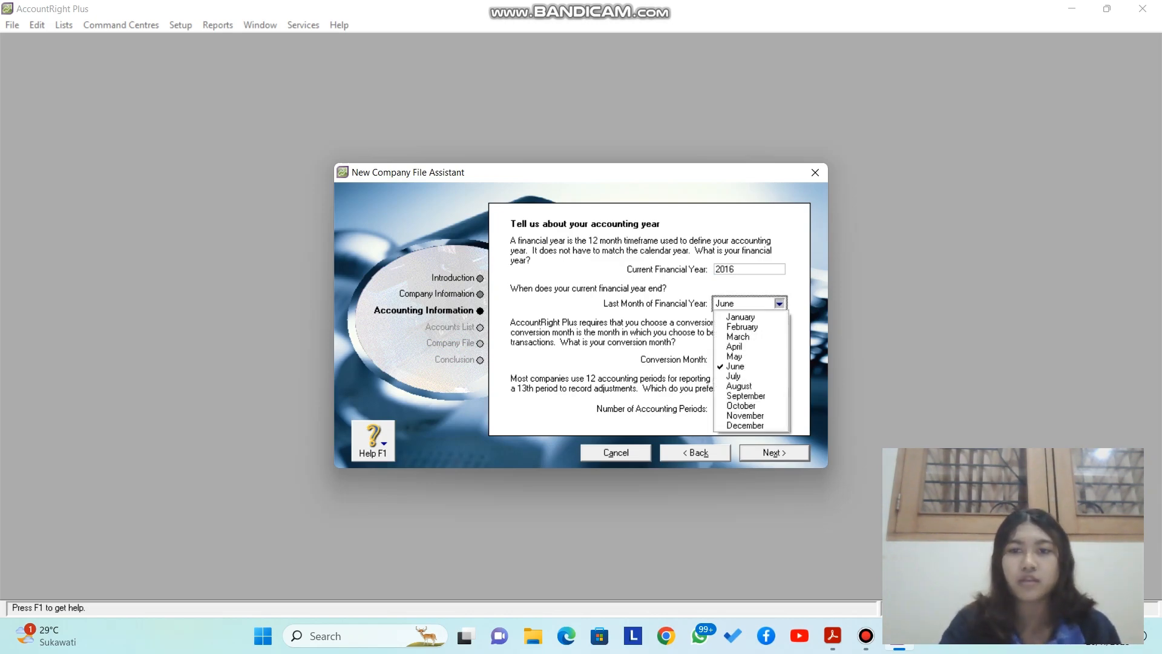
{"action": "key", "text": "Return"}
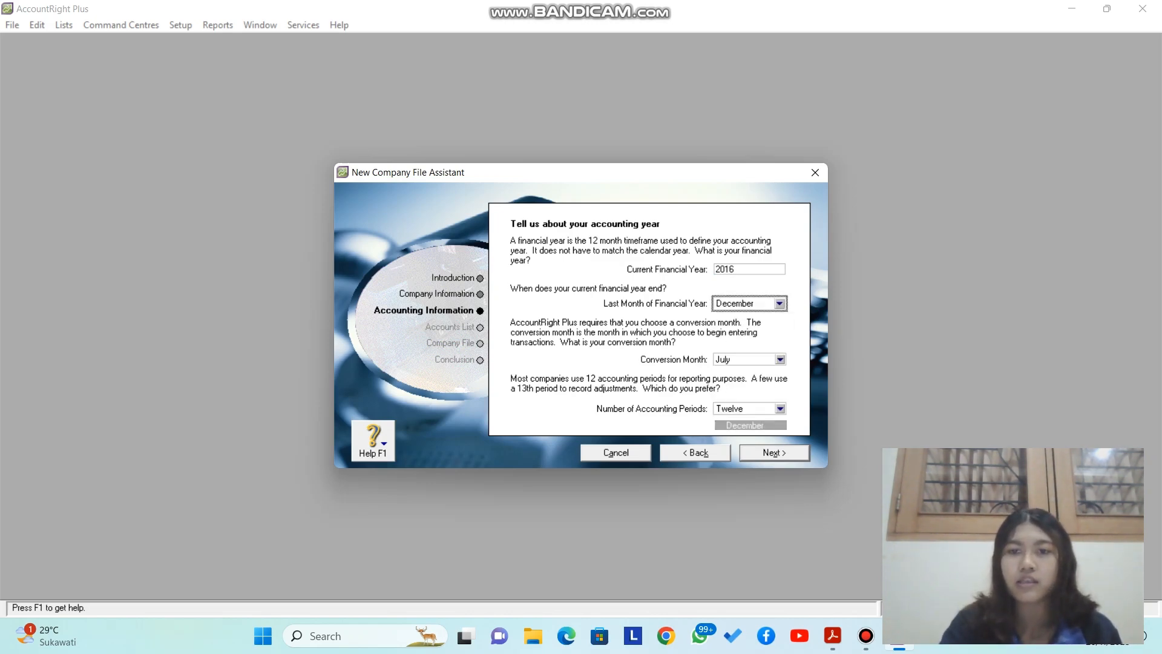
{"action": "left_click", "coordinate": [781, 360]}
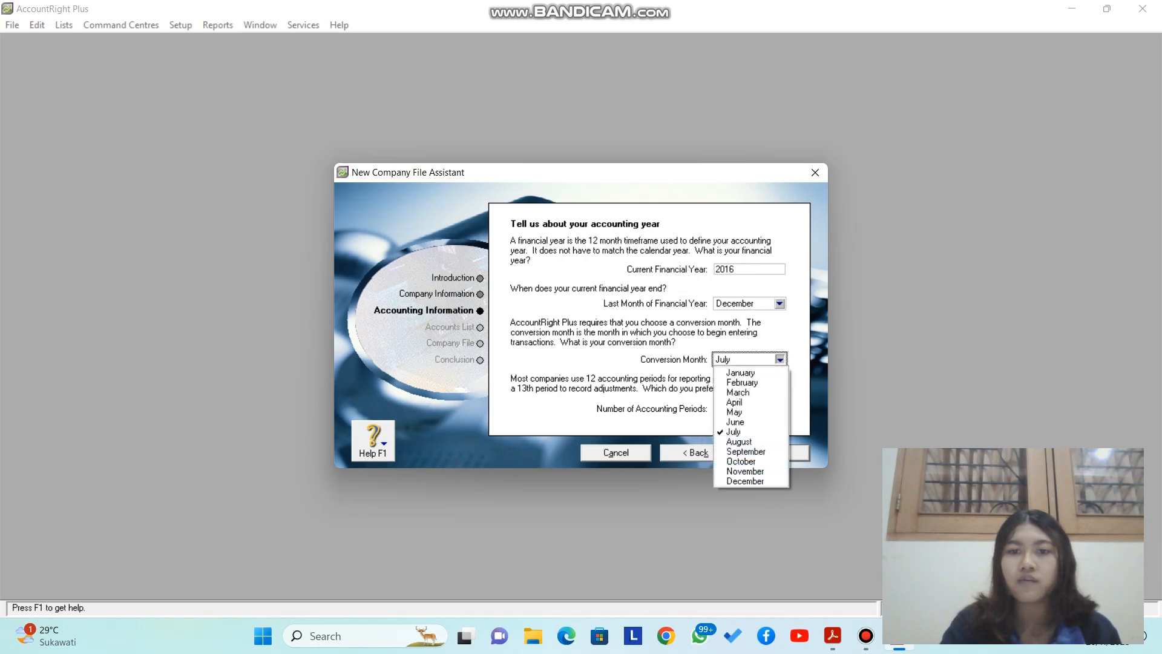
{"action": "key", "text": "Return"}
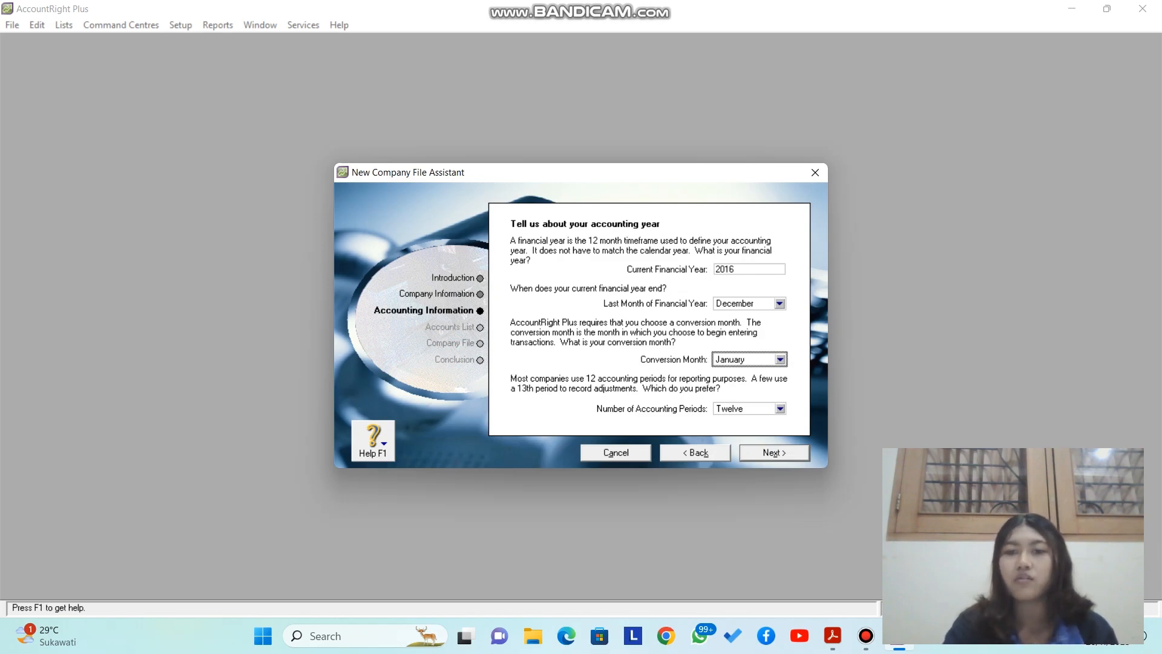
{"action": "left_click", "coordinate": [781, 409]}
{"action": "key", "text": "Return"}
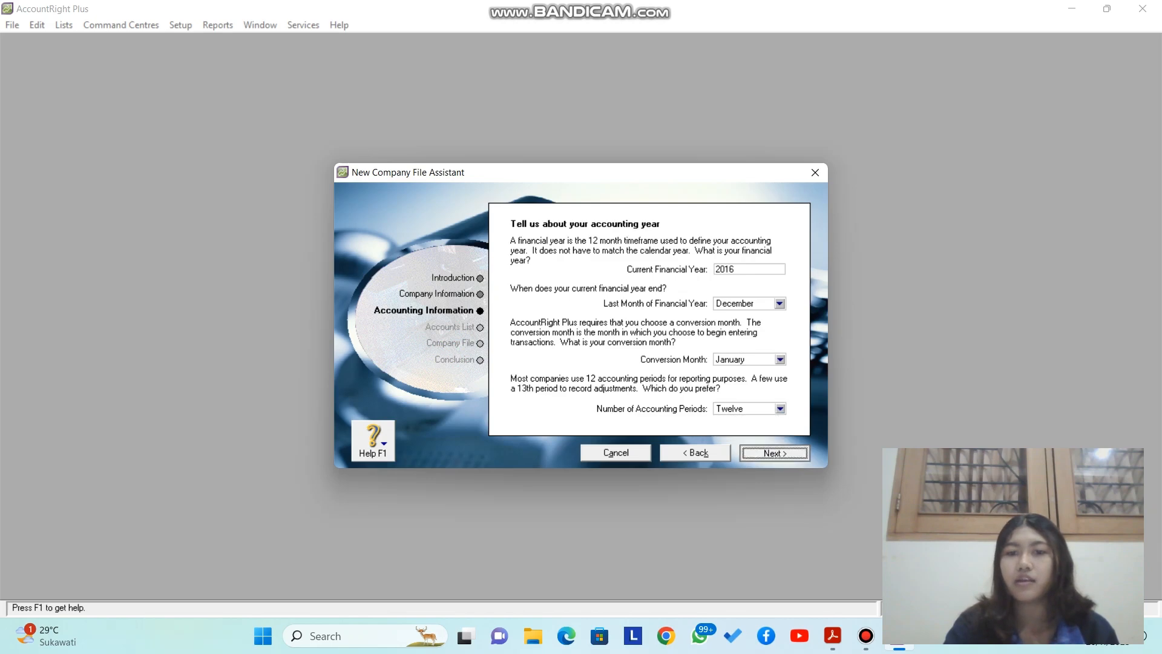
{"action": "key", "text": "Return"}
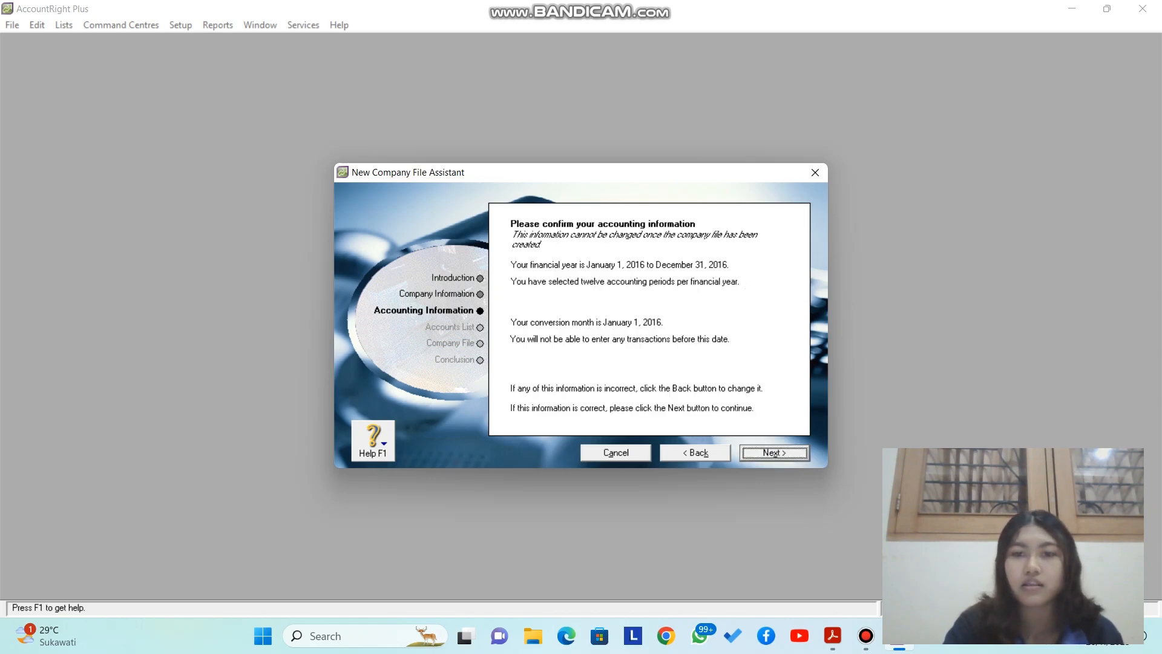
{"action": "key", "text": "Return"}
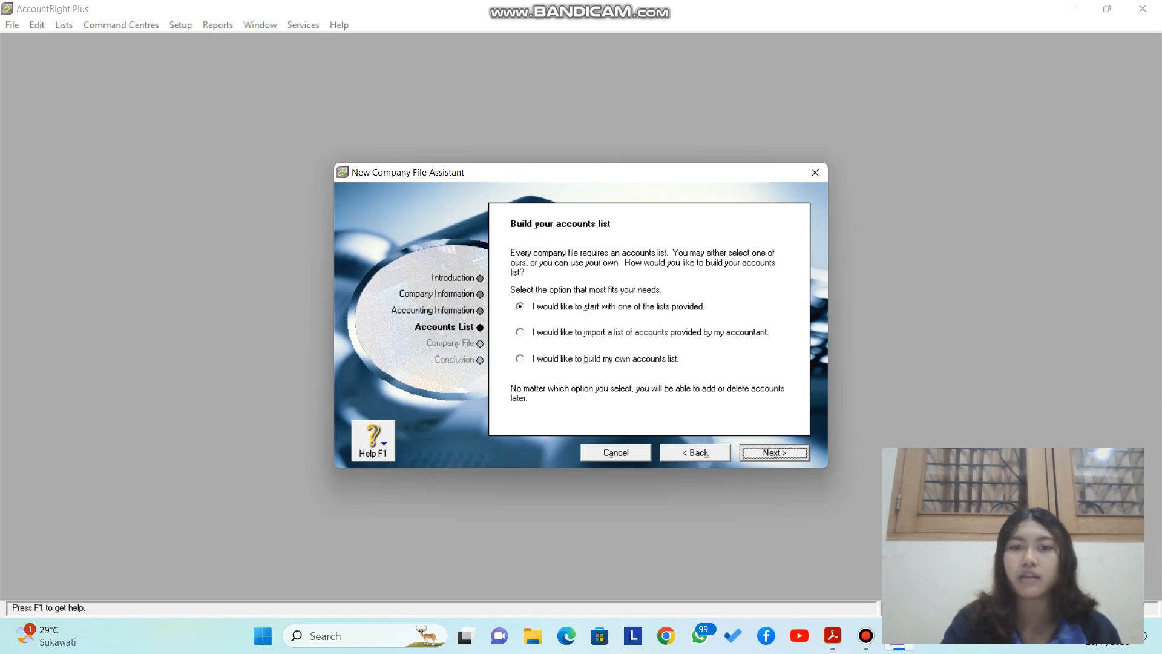
Step: Use a provided accounts list with industry Retail and business type Computer Dealer
{"action": "key", "text": "Return"}
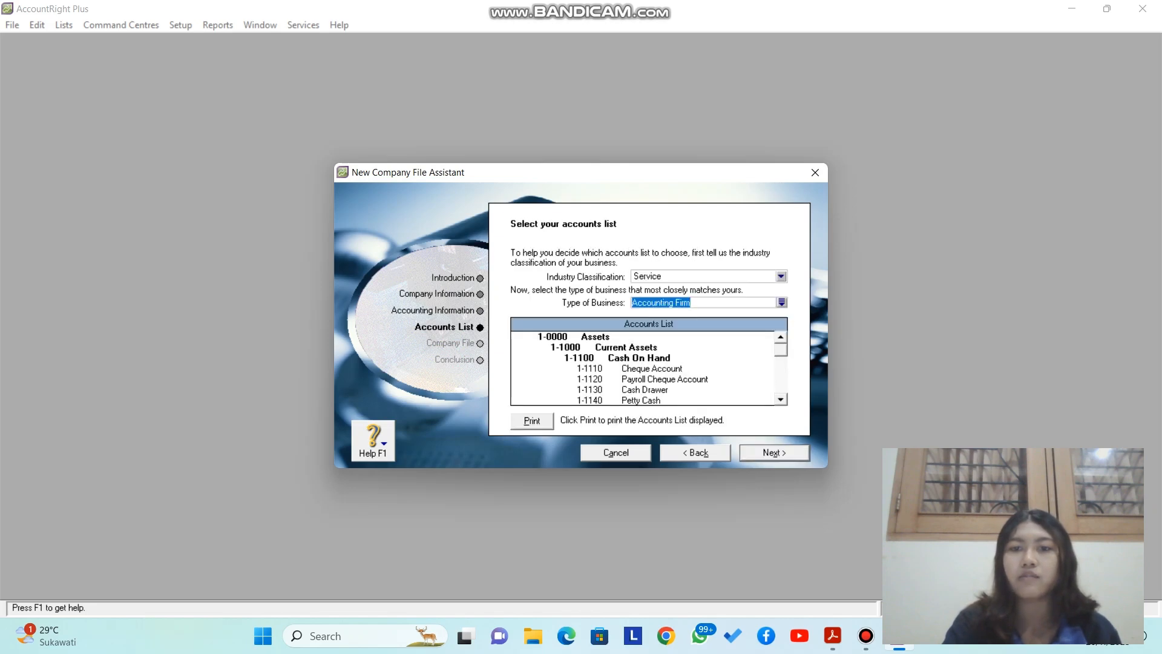
{"action": "left_click", "coordinate": [780, 276]}
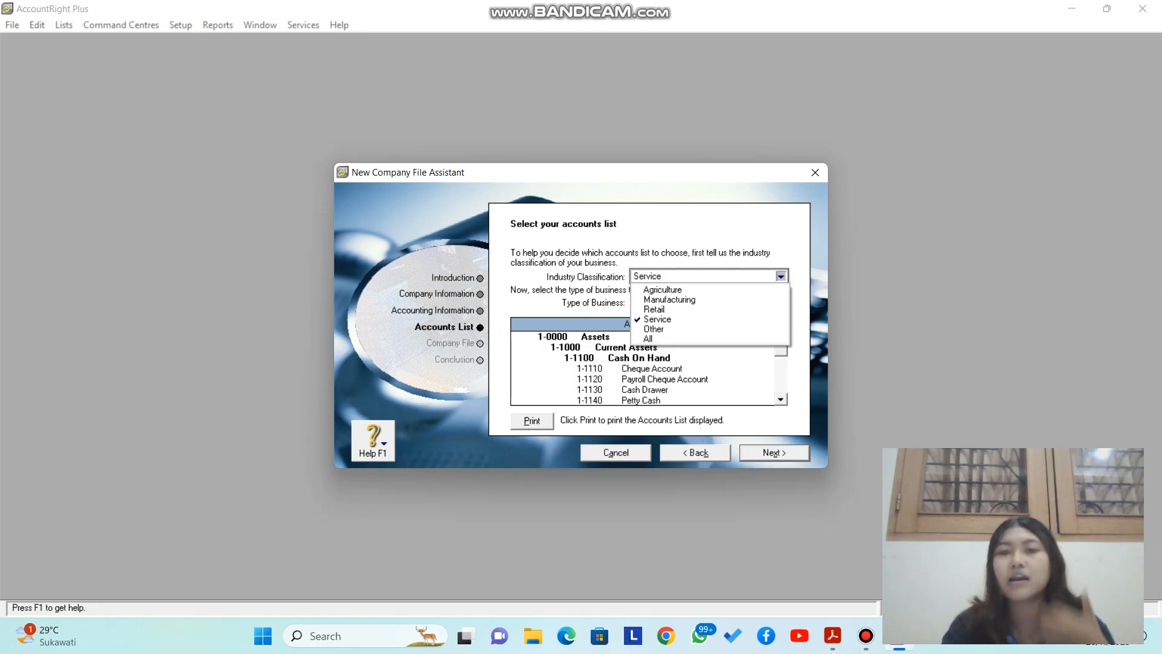
{"action": "left_click", "coordinate": [654, 310]}
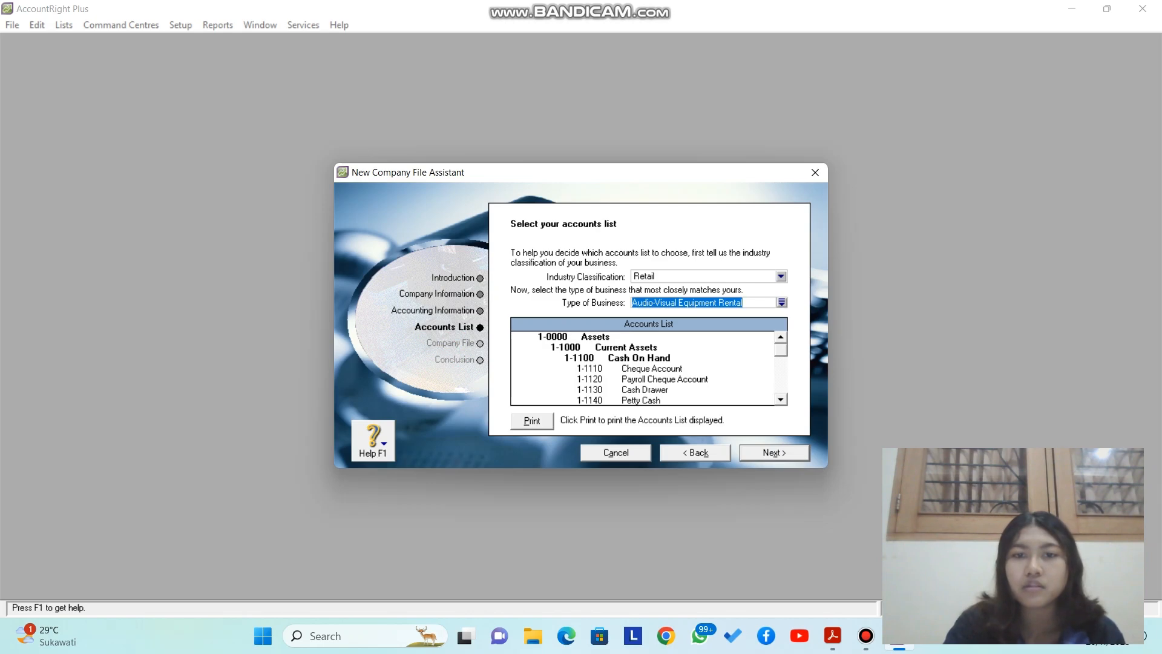
{"action": "left_click", "coordinate": [781, 302]}
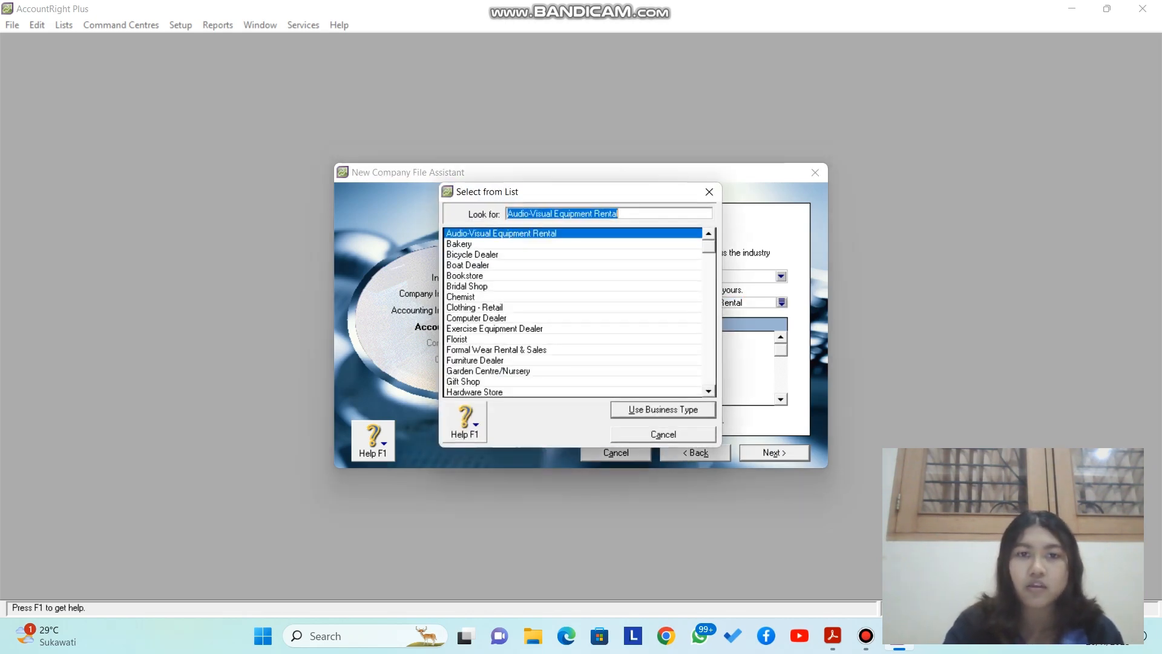
{"action": "left_click", "coordinate": [477, 319]}
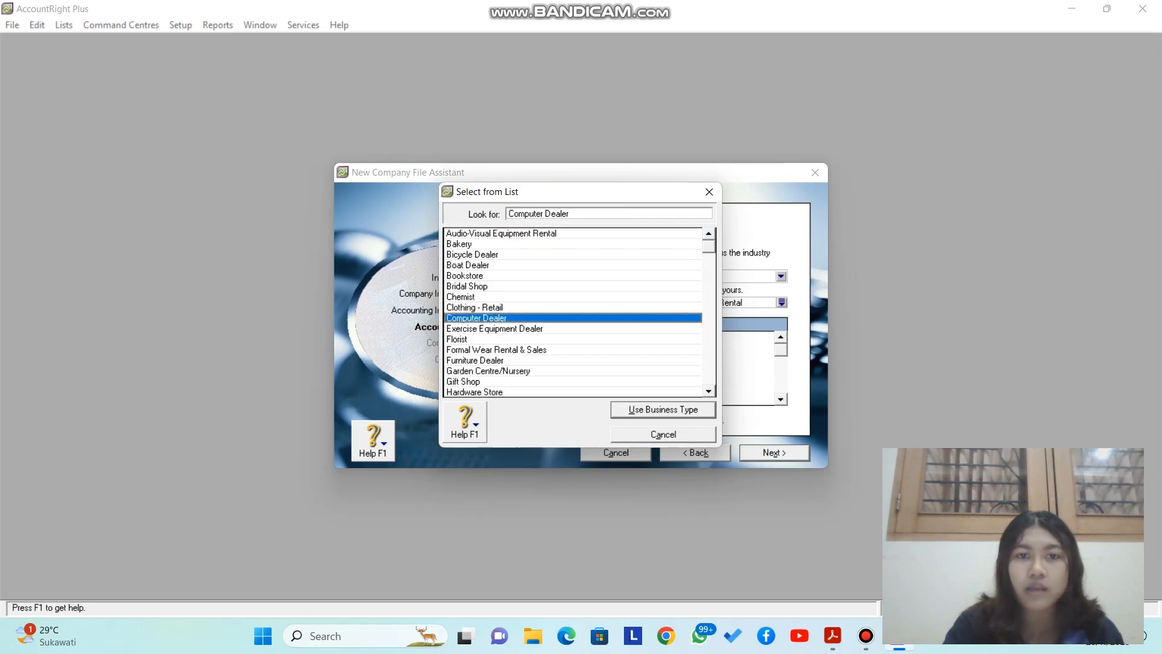
{"action": "left_click", "coordinate": [664, 410]}
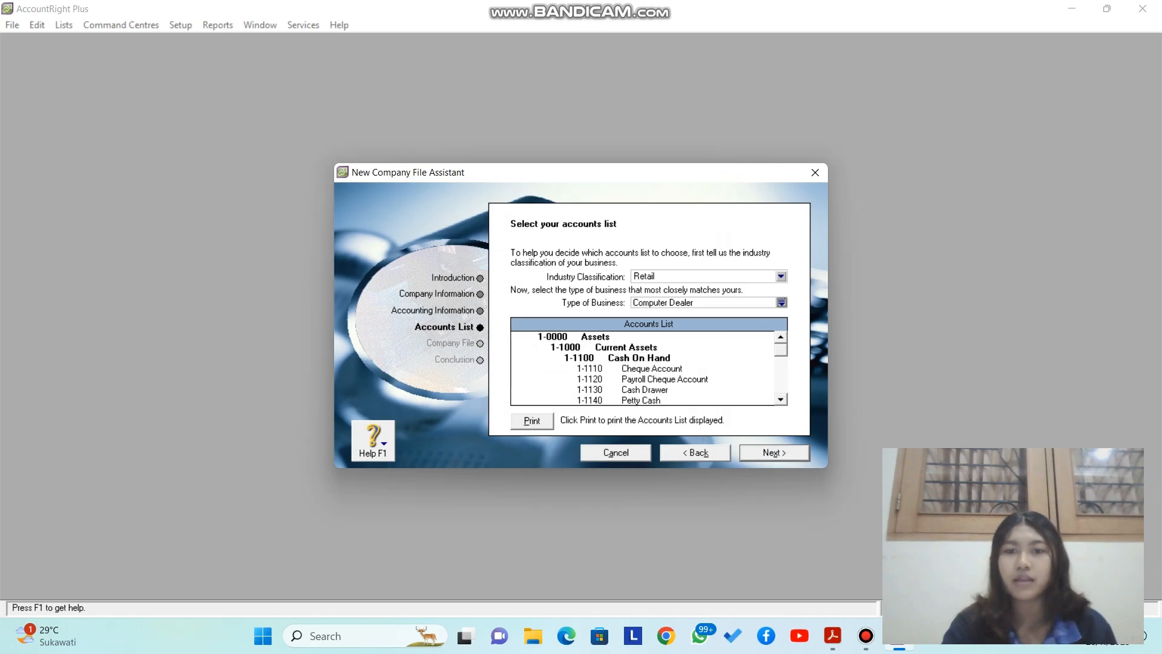
{"action": "left_click", "coordinate": [774, 453]}
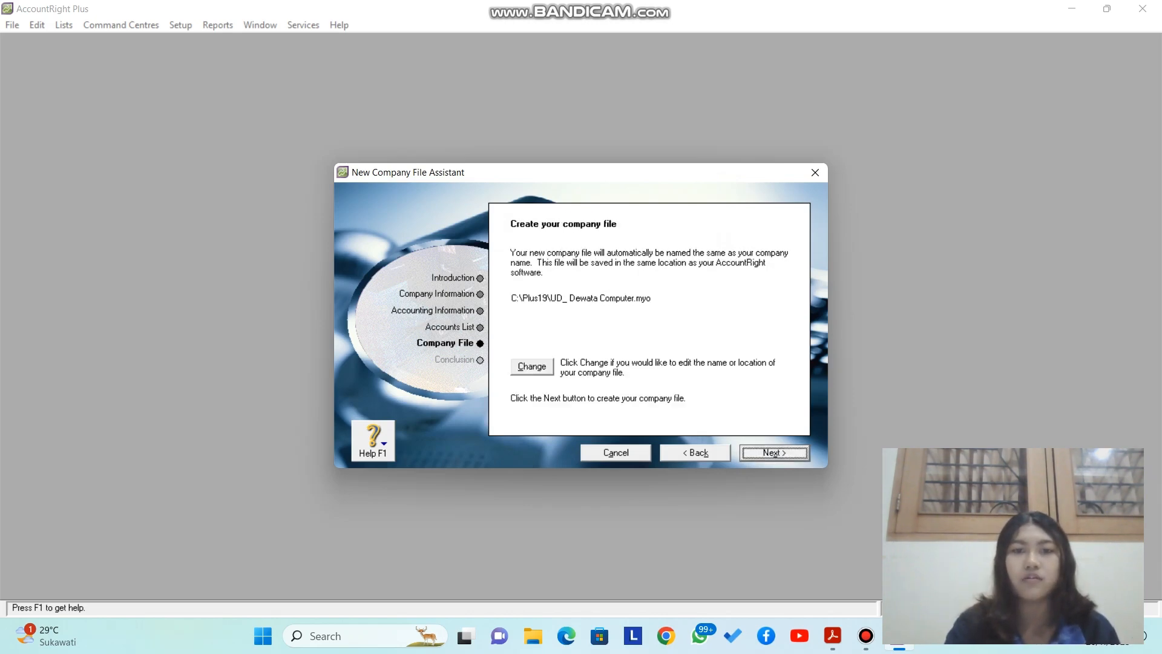
Step: Save the company file as UD_ Dewata Computer1.myo in Documents and create it
{"action": "key", "text": "alt+c"}
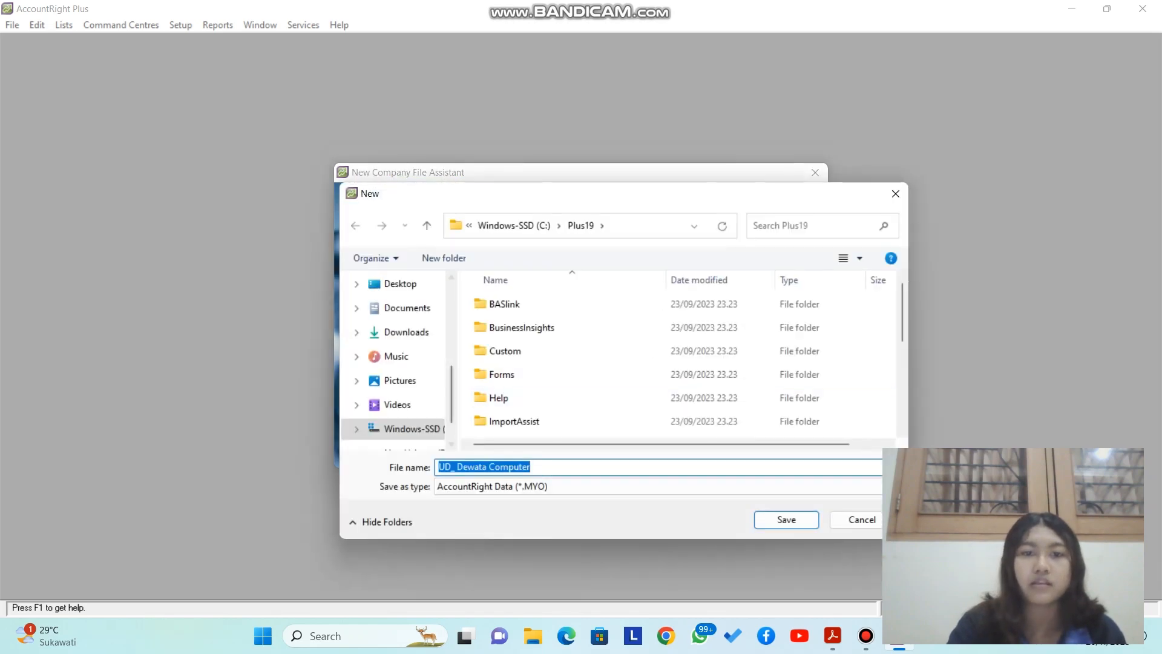
{"action": "left_click", "coordinate": [406, 308]}
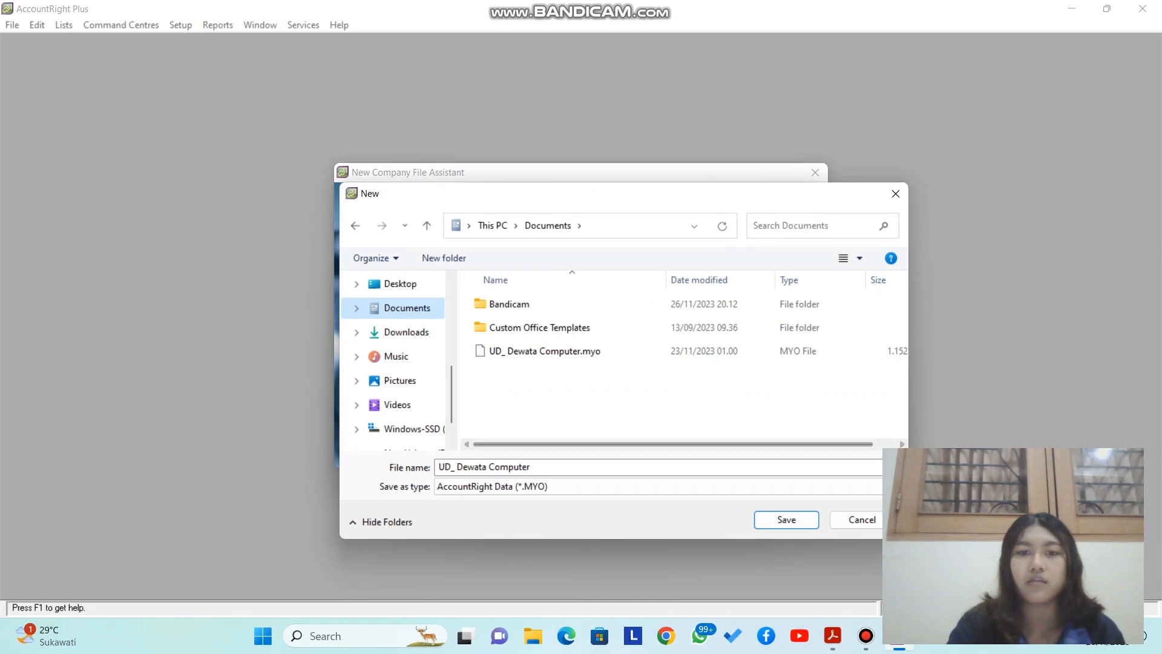
{"action": "double_click", "coordinate": [510, 468]}
{"action": "left_click", "coordinate": [533, 468]}
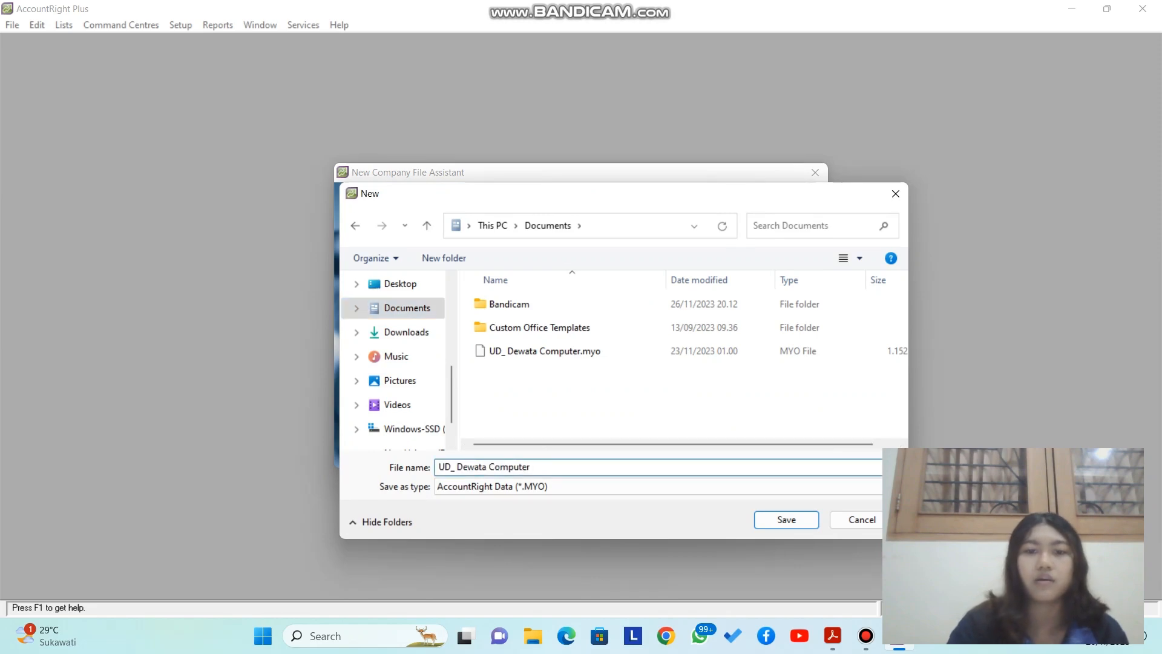
{"action": "type", "text": "1"}
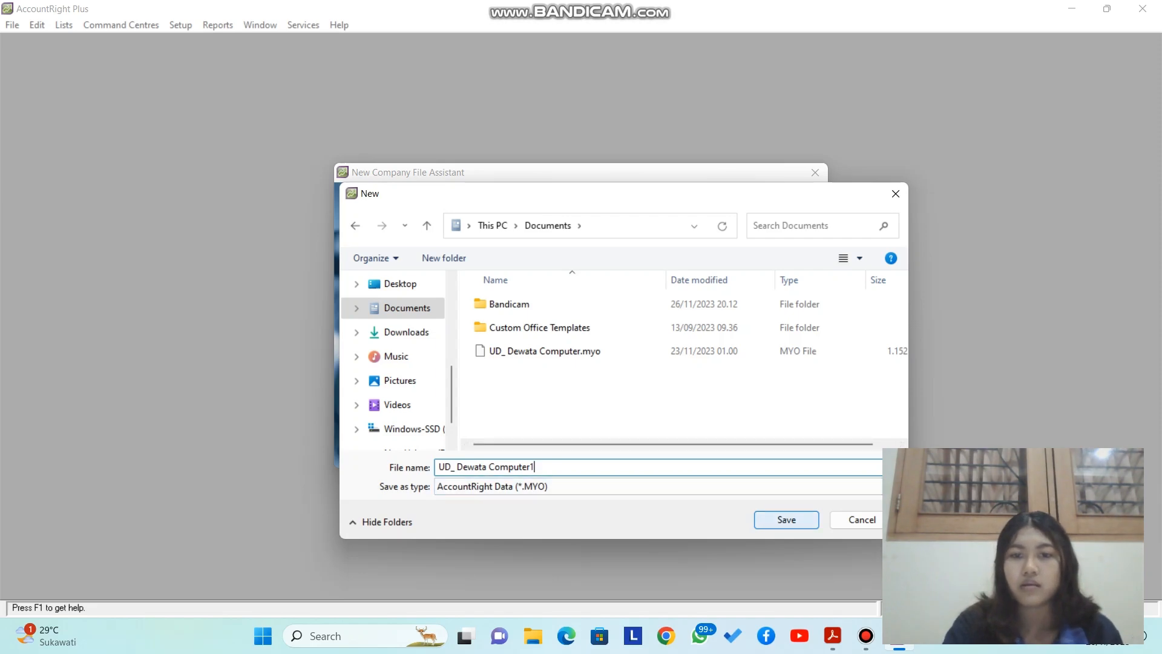
{"action": "key", "text": "Return"}
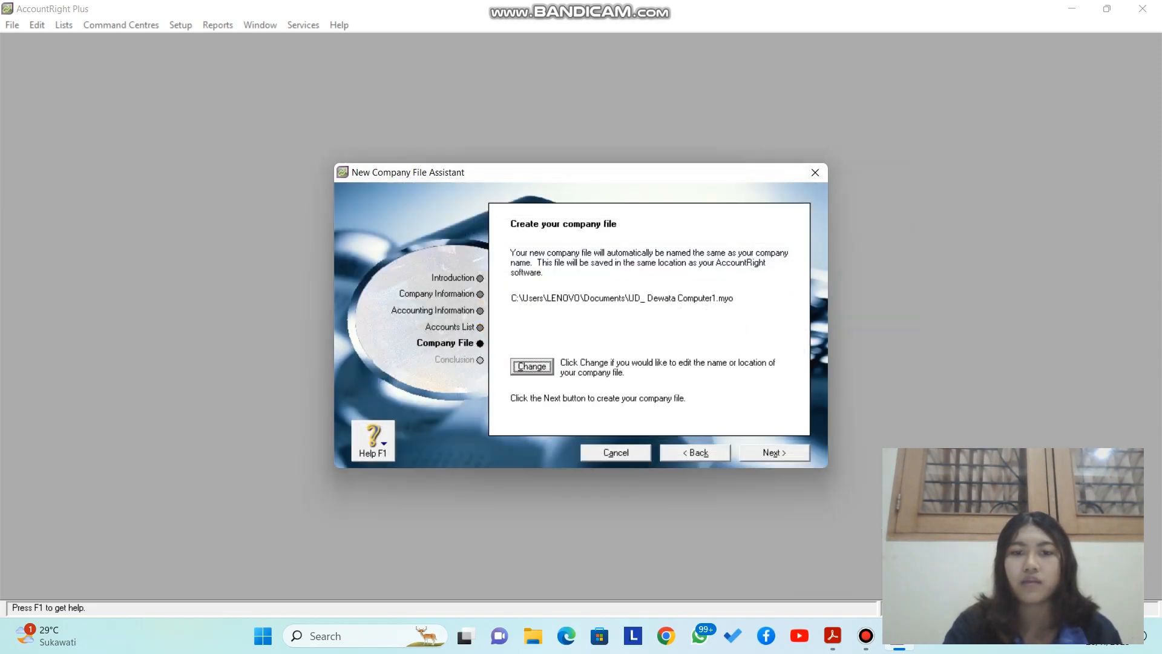
{"action": "left_click", "coordinate": [775, 453]}
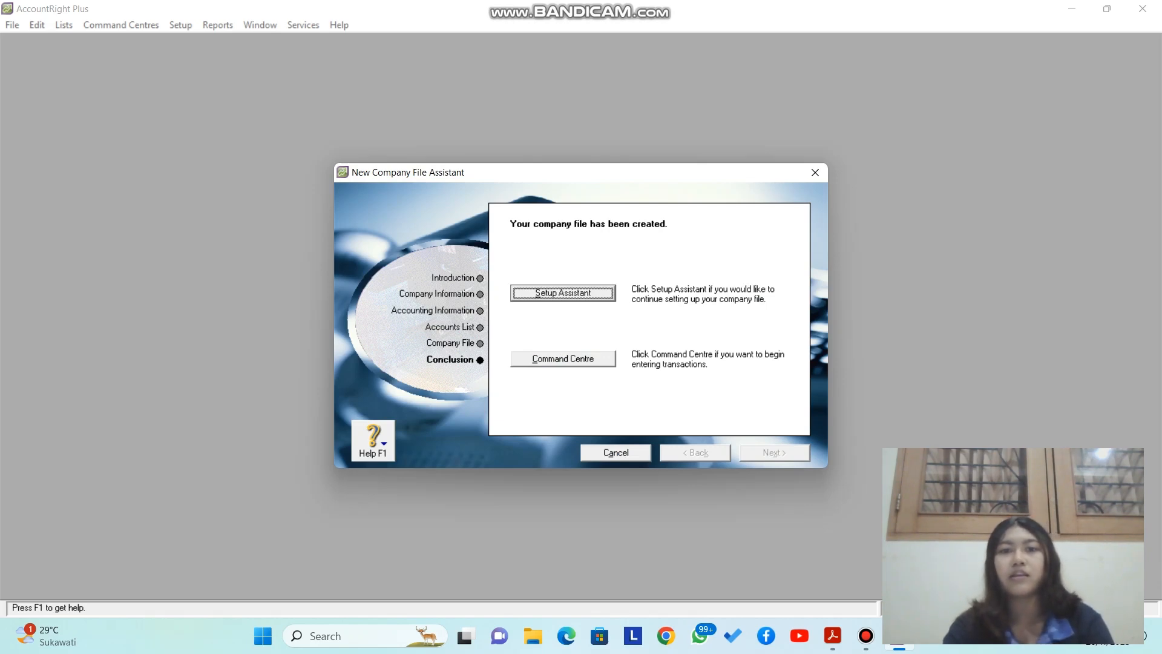
Step: Enter the Easy Setup Assistant, maximise it, then close it to reach the Command Centre
{"action": "key", "text": "Return"}
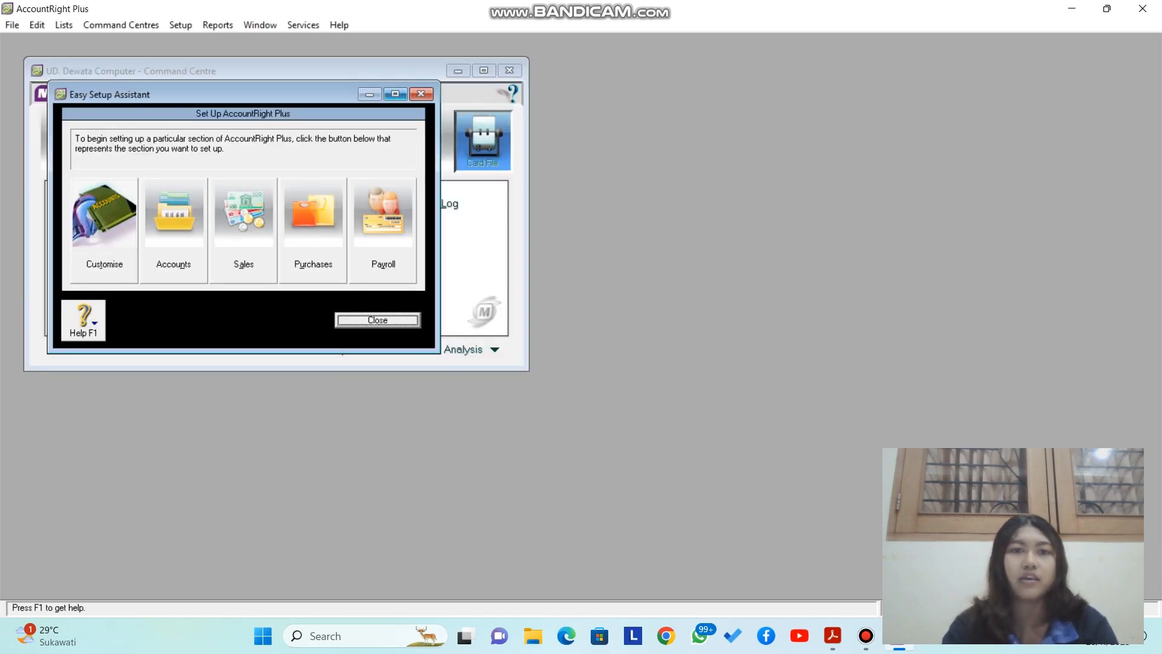
{"action": "left_click", "coordinate": [395, 94]}
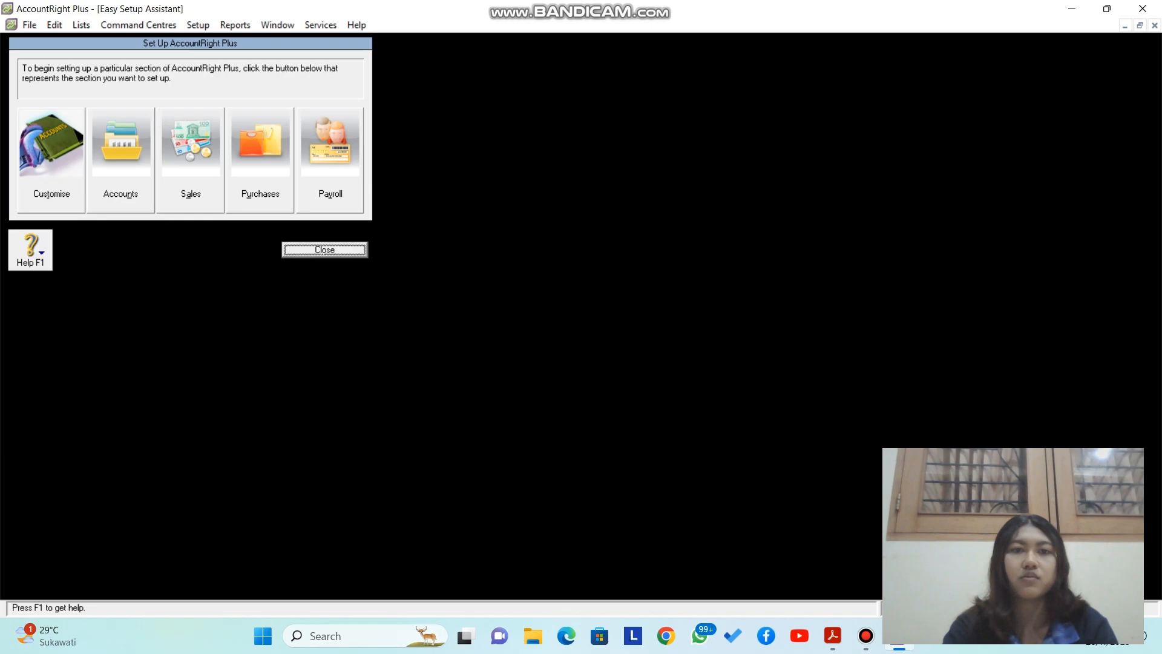
{"action": "left_click", "coordinate": [324, 250]}
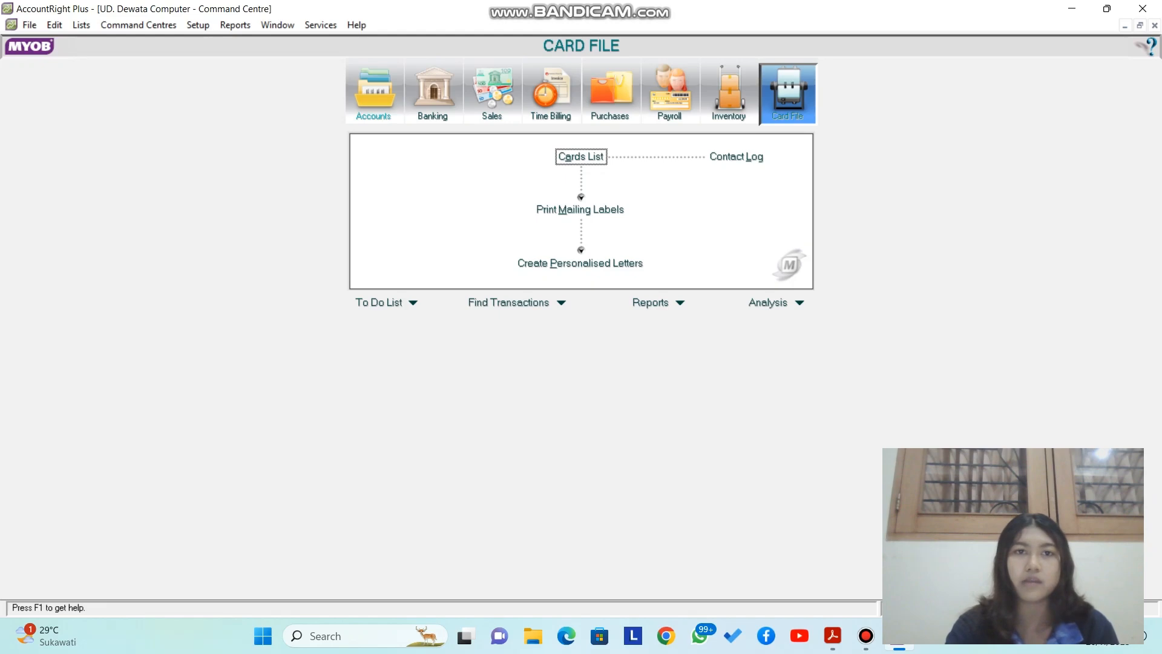
Step: Open the Accounts List from the Accounts command centre, filtered to asset accounts
{"action": "left_click", "coordinate": [373, 94]}
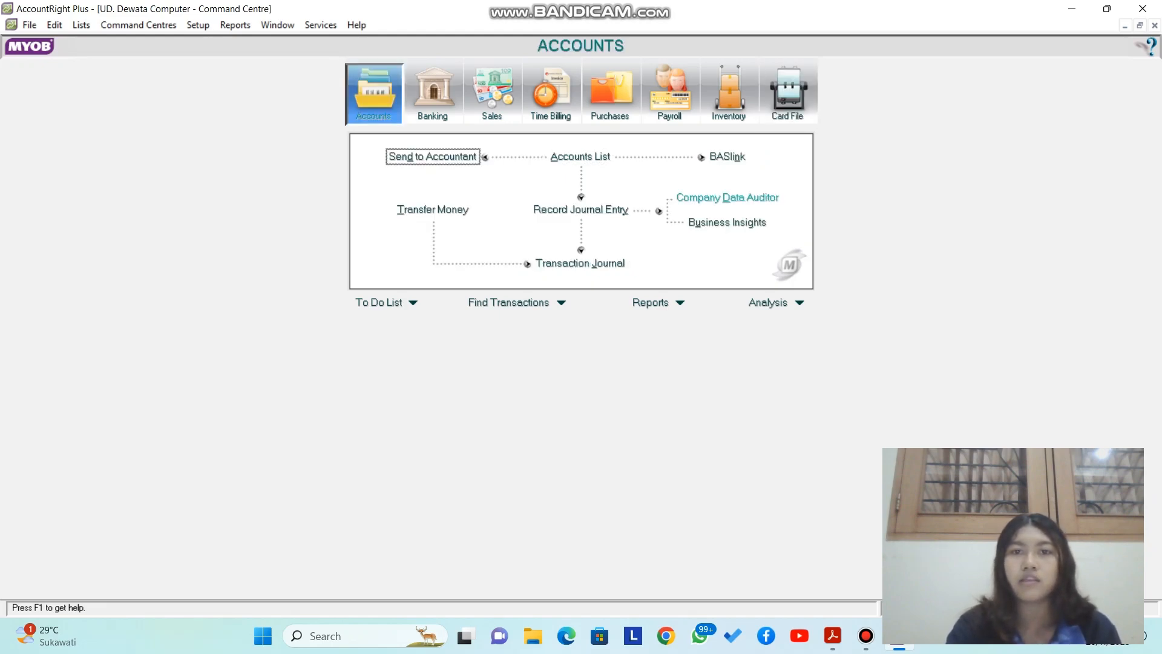
{"action": "left_click", "coordinate": [580, 156]}
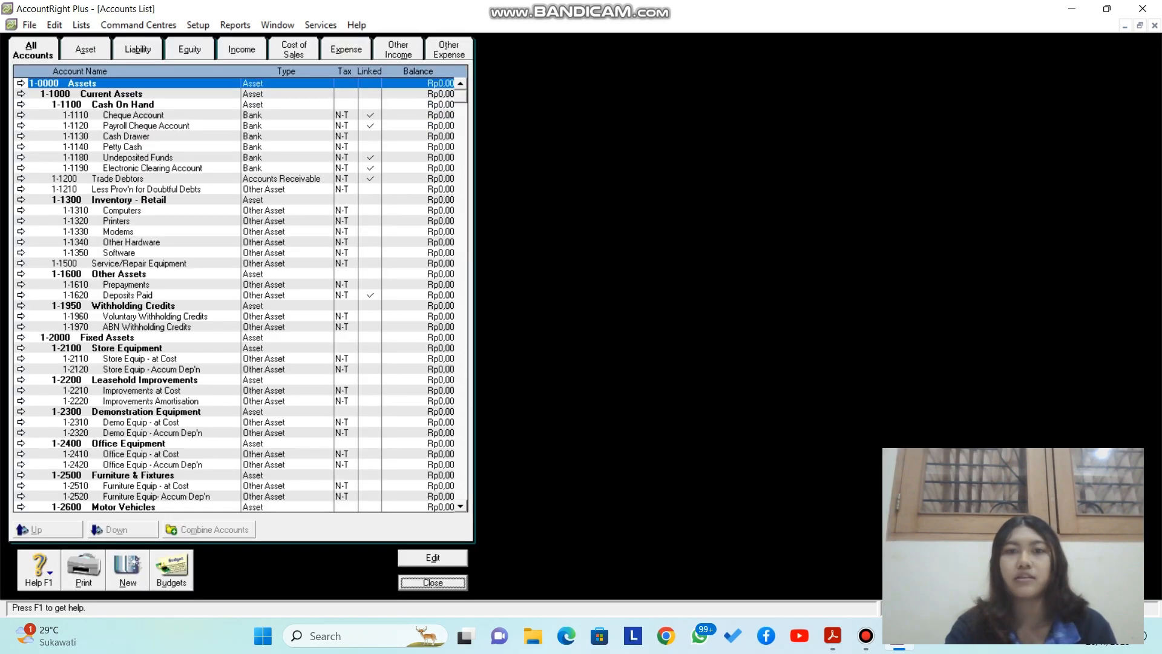
{"action": "left_click", "coordinate": [85, 49]}
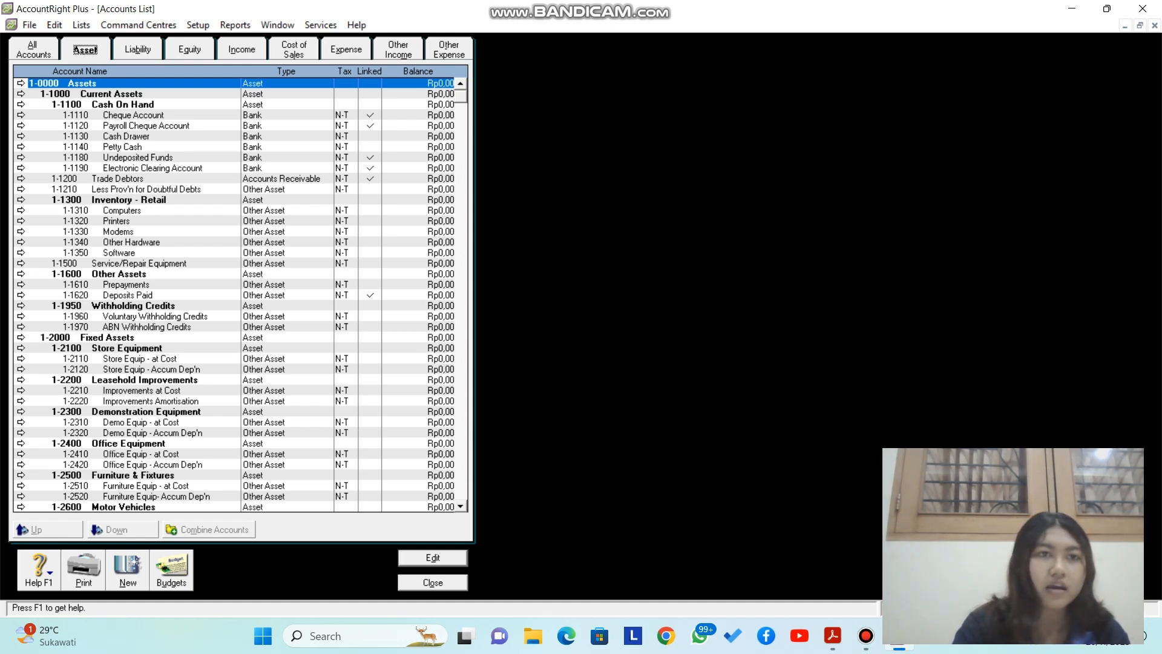
Step: Rename header account 1-0000 Assets to AKTIVA
{"action": "left_click", "coordinate": [20, 83]}
{"action": "key", "text": "Caps_Lock"}
{"action": "type", "text": "AK"}
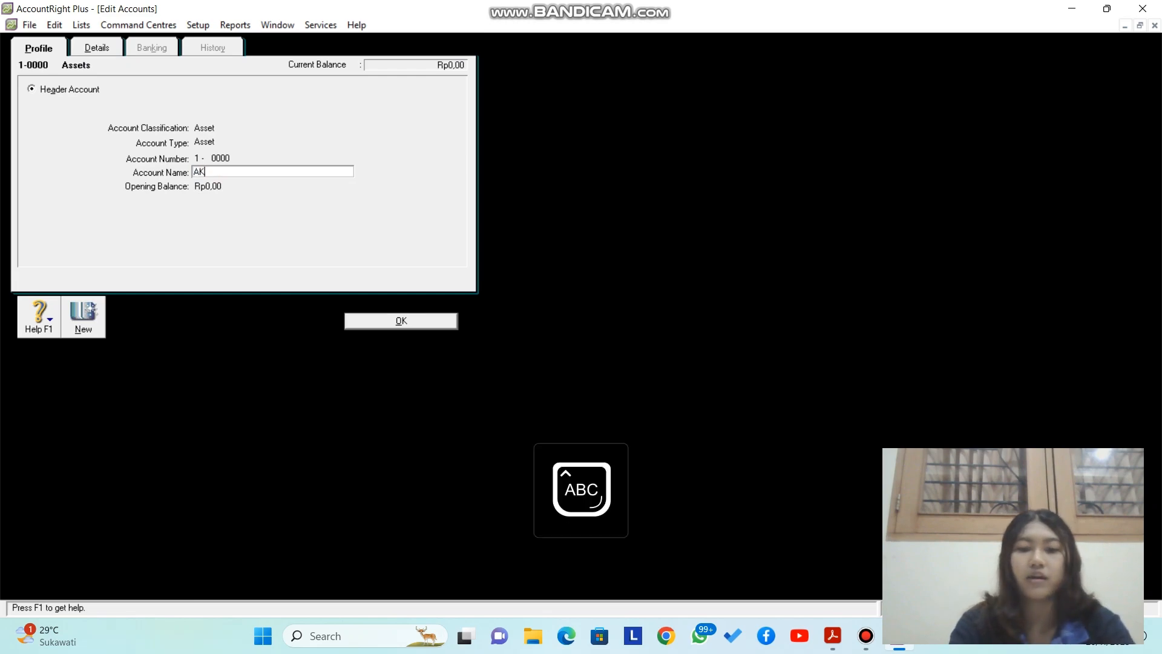
{"action": "type", "text": "TIVA"}
{"action": "key", "text": "Caps_Lock"}
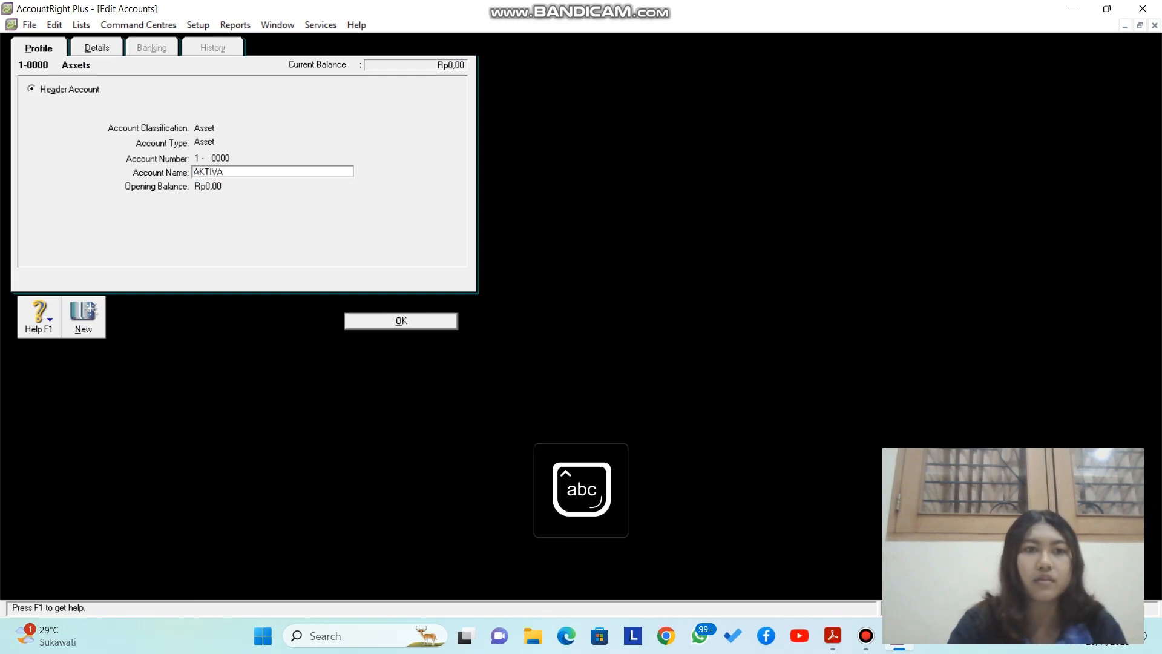
{"action": "key", "text": "Return"}
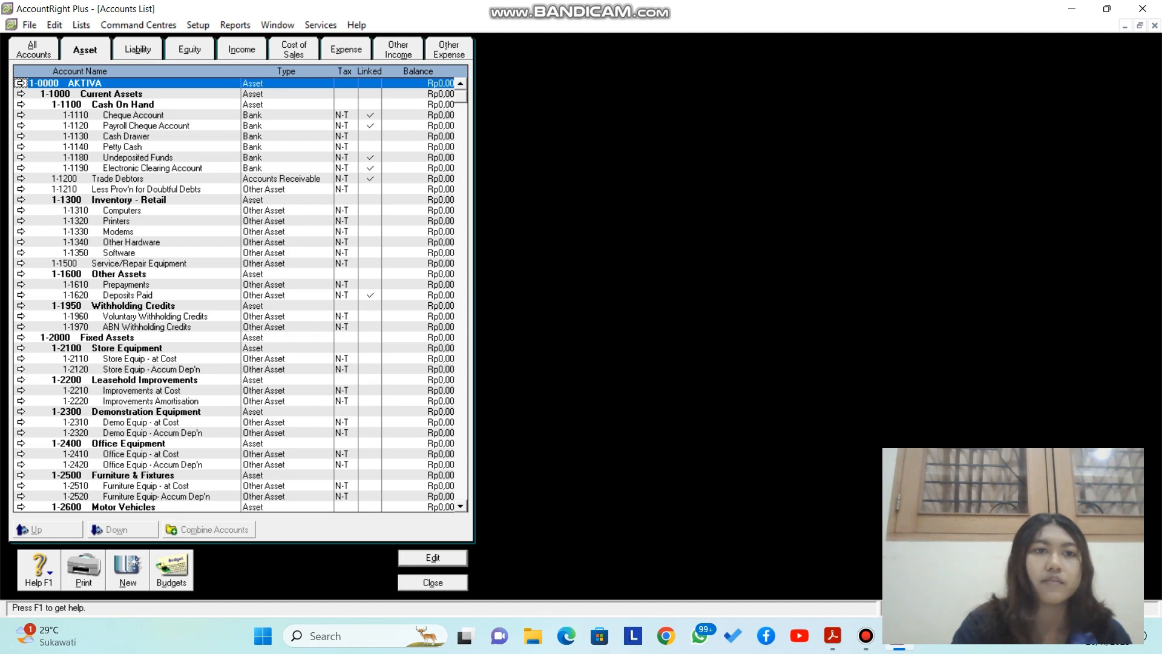
Step: Change 1-1000 Current Assets to account number 0099 named AKTIVA LANCAR
{"action": "left_click", "coordinate": [21, 94]}
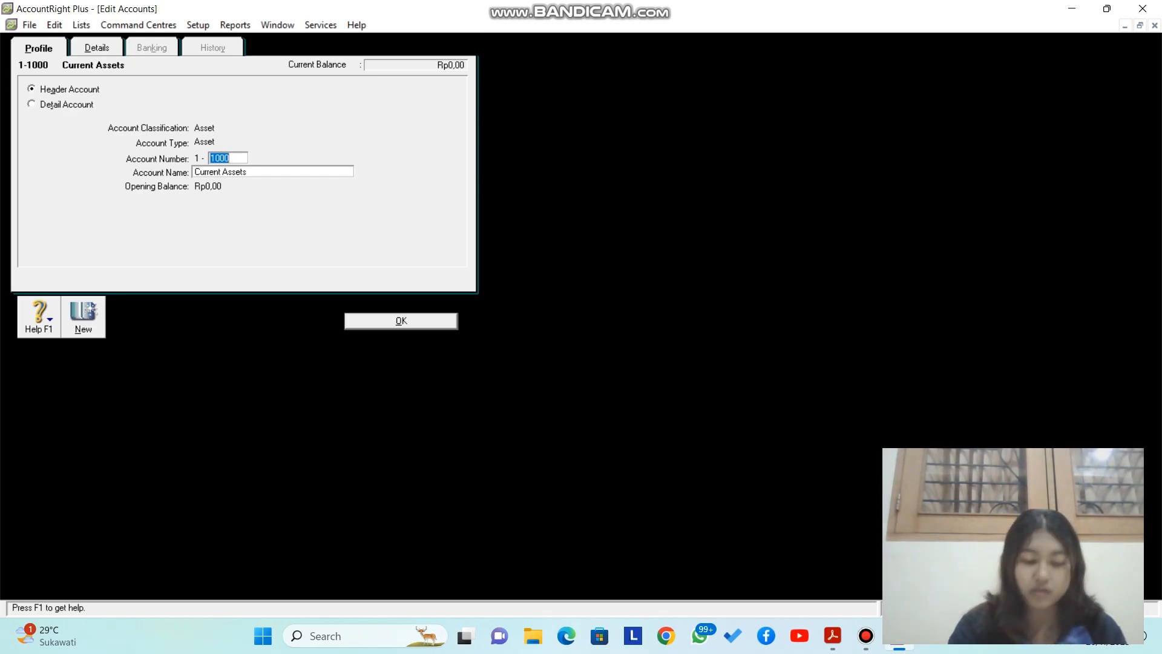
{"action": "type", "text": "0099"}
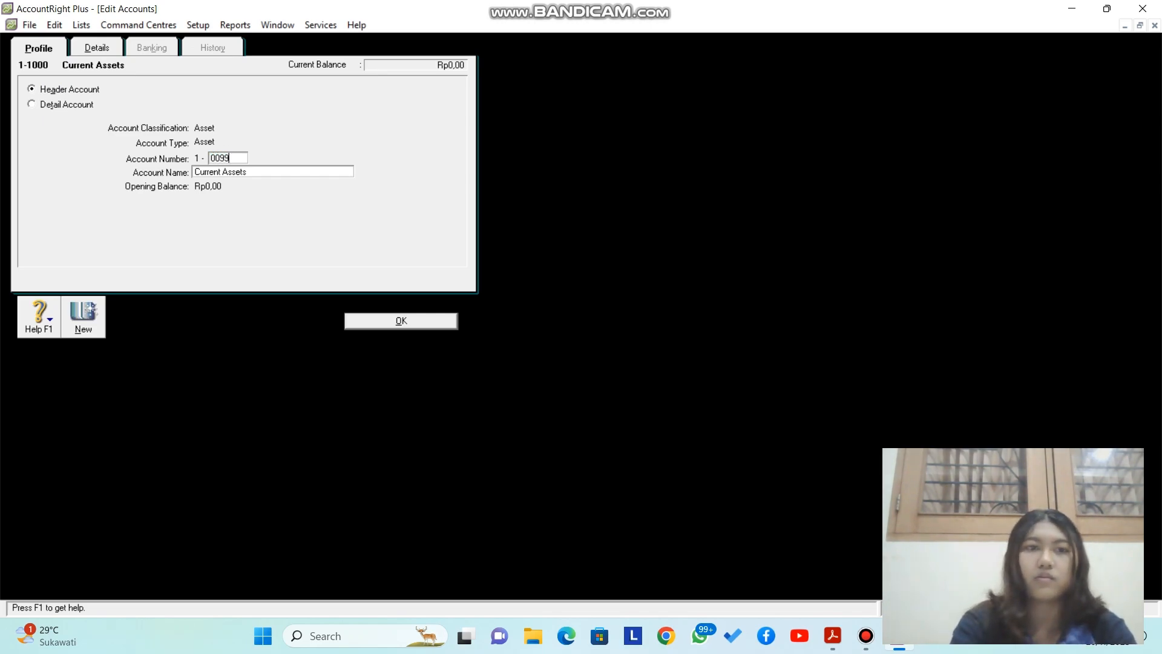
{"action": "key", "text": "Tab"}
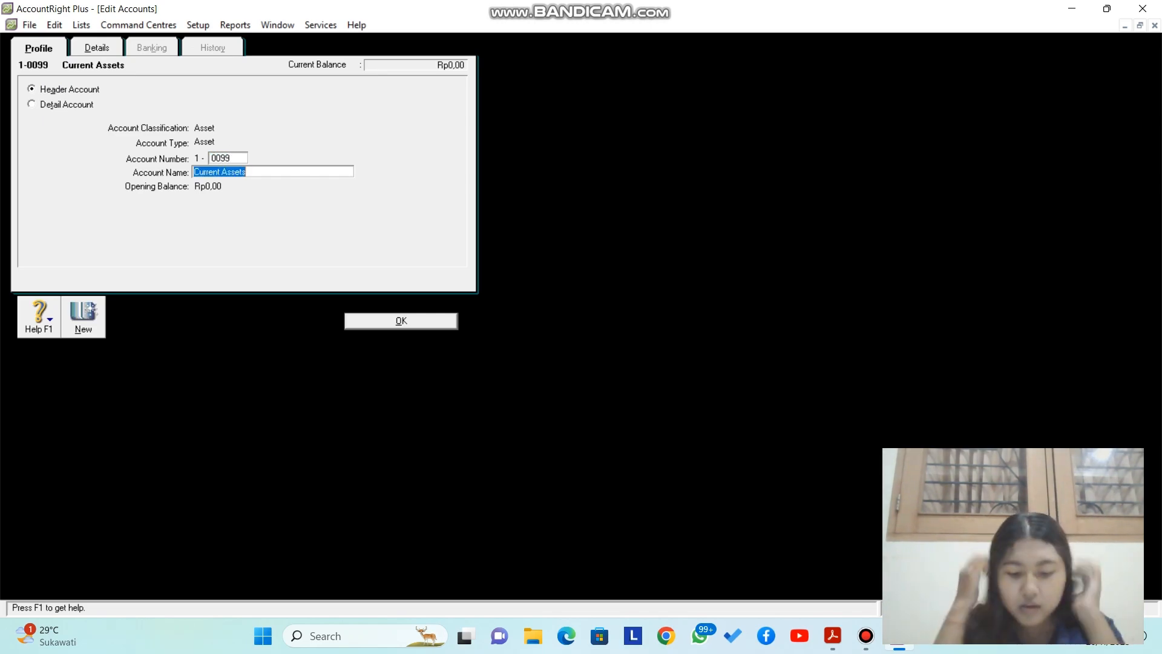
{"action": "key", "text": "Caps_Lock"}
{"action": "type", "text": "AKTI"}
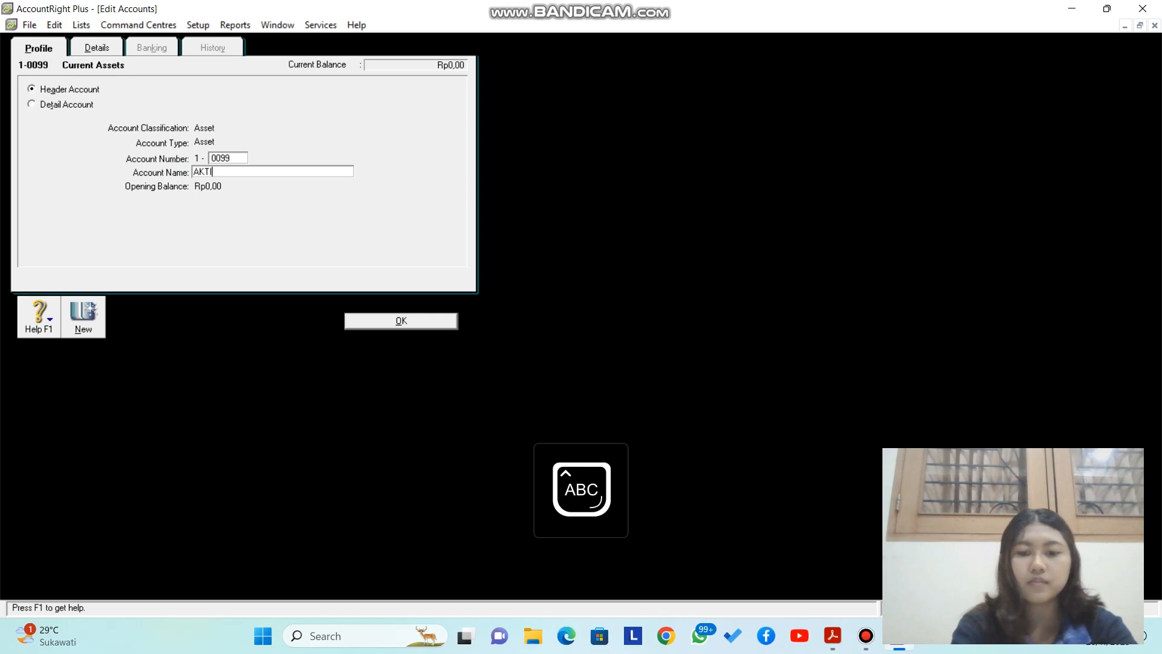
{"action": "type", "text": "VA LANCAR"}
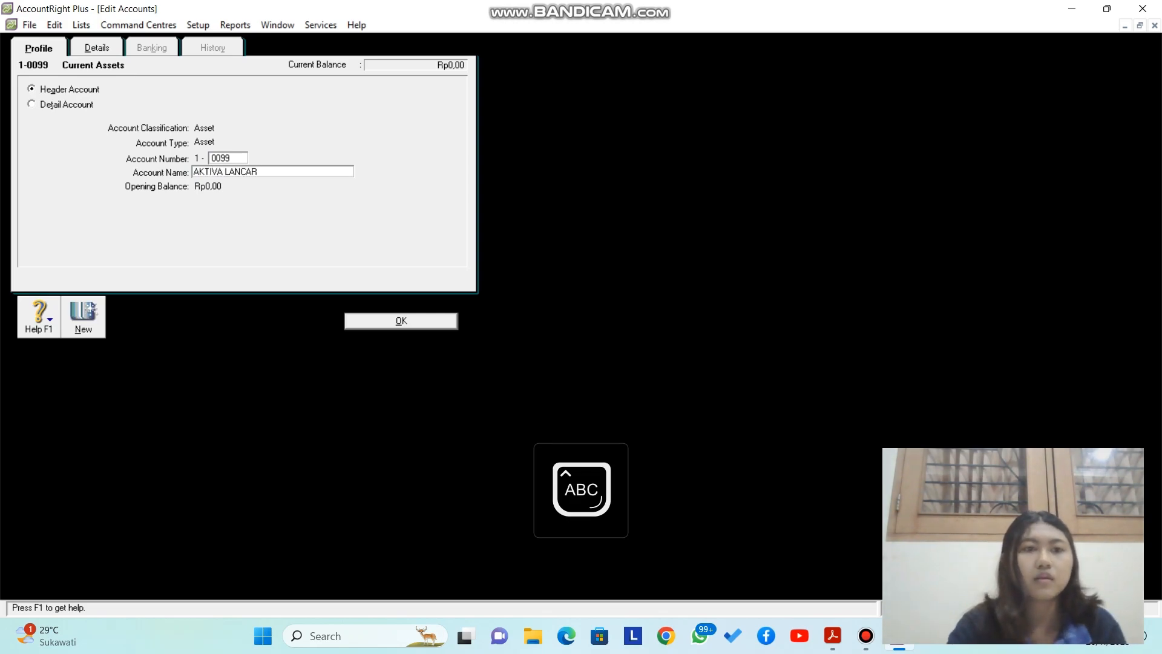
{"action": "key", "text": "Return"}
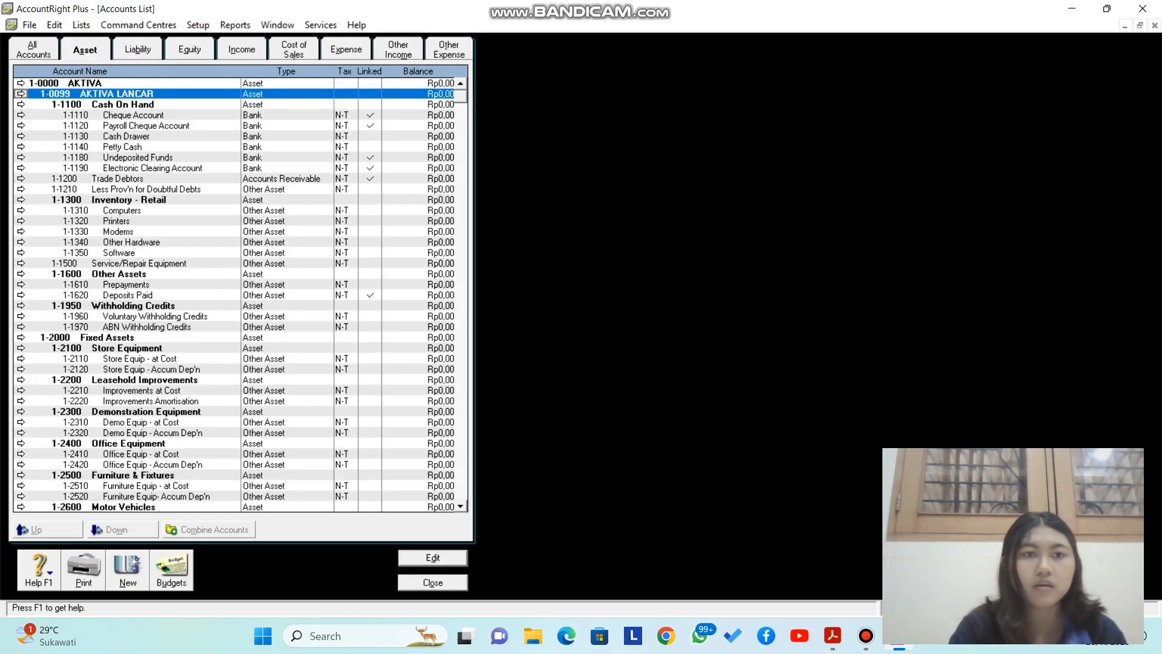
Step: Change 1-1180 Undeposited Funds to account number 0100 named Kas
{"action": "key", "text": "Caps_Lock"}
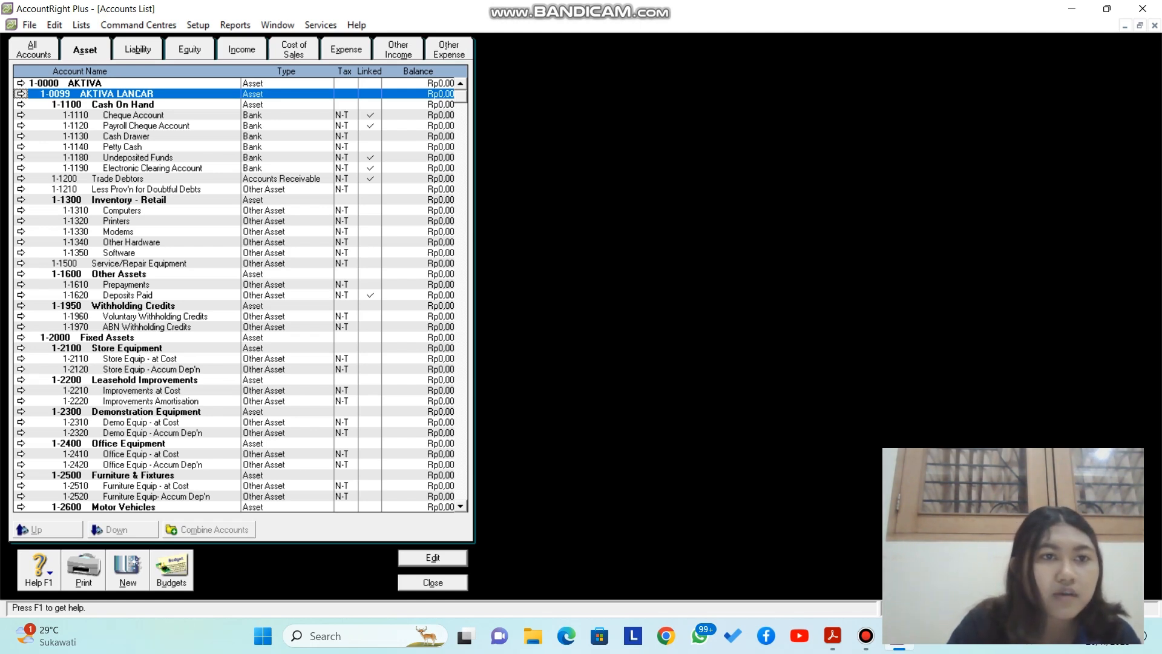
{"action": "double_click", "coordinate": [138, 158]}
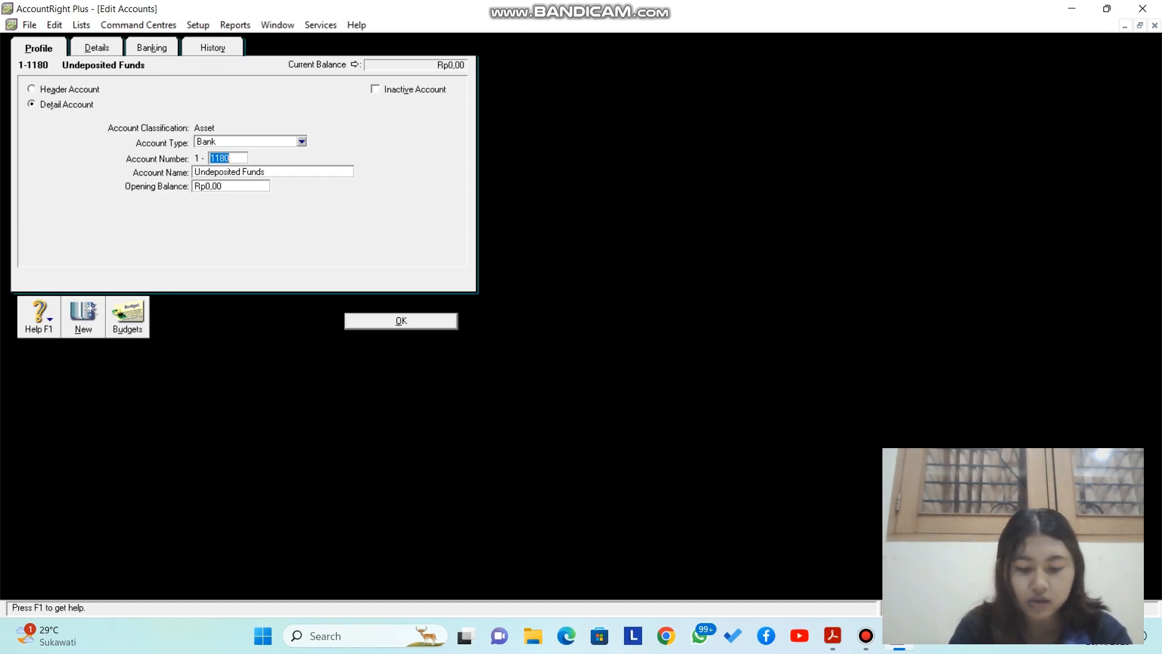
{"action": "type", "text": "0100"}
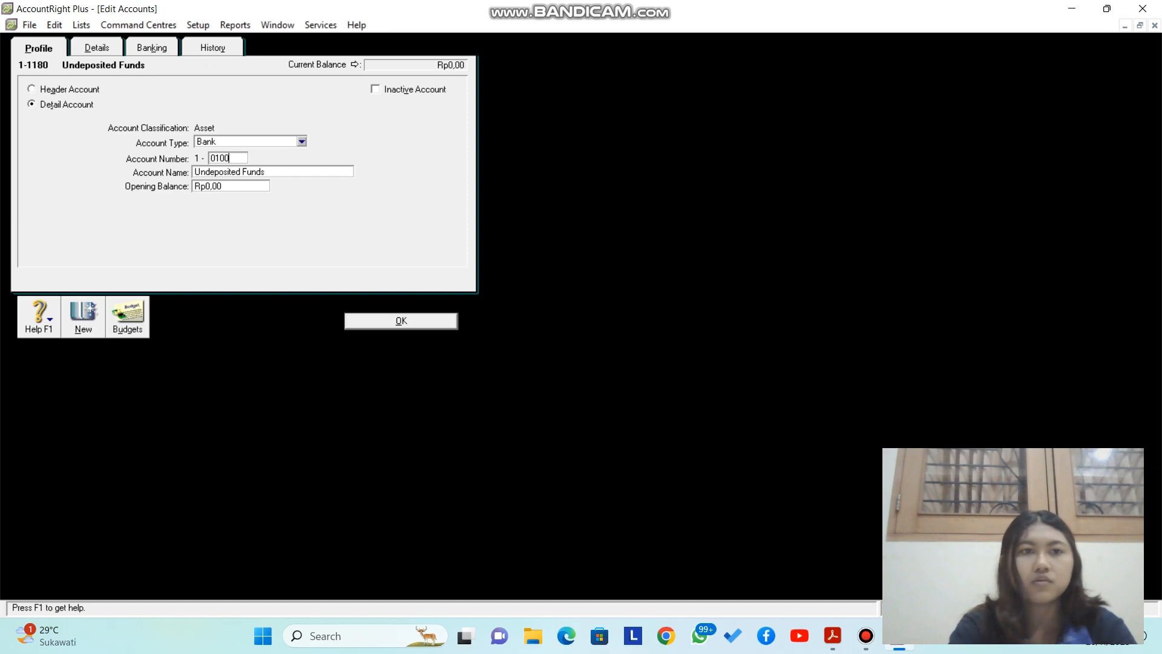
{"action": "key", "text": "Tab"}
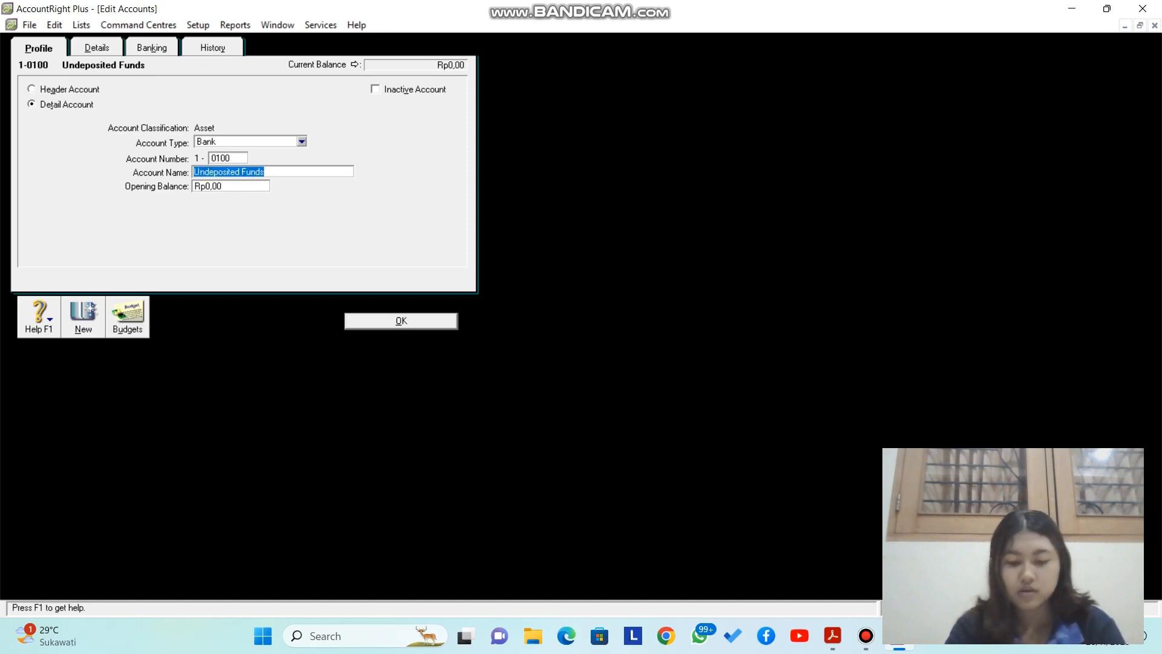
{"action": "type", "text": "Kas"}
{"action": "key", "text": "Return"}
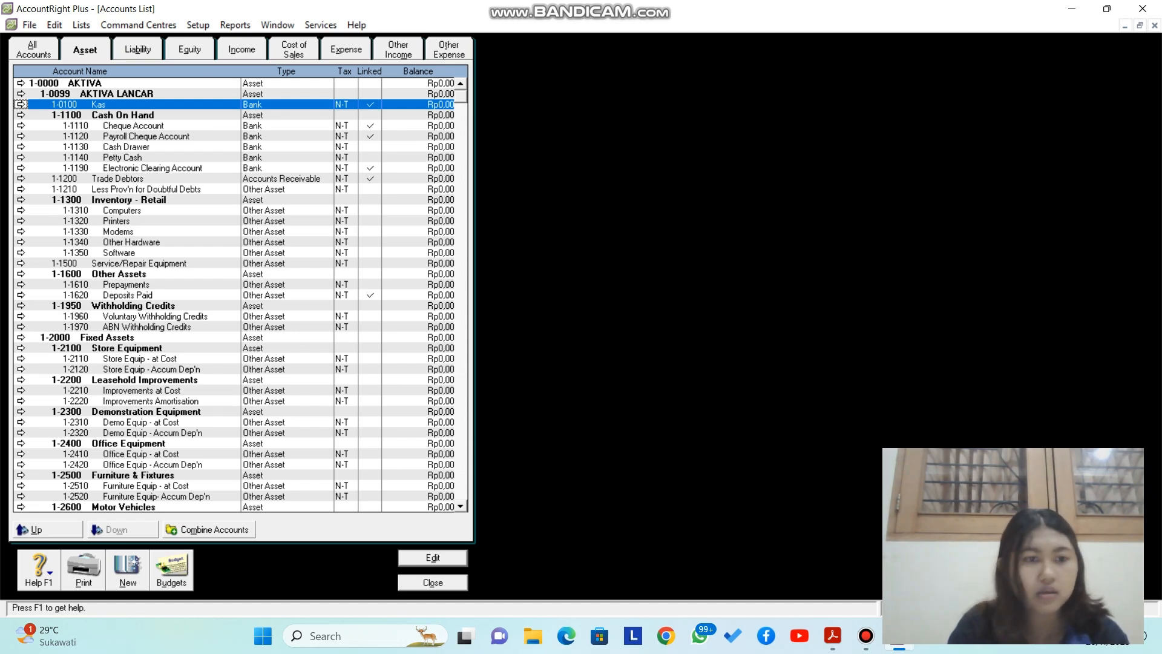
Step: Create a new Bank-type account numbered 0101 named Bank BNI
{"action": "left_click", "coordinate": [128, 570]}
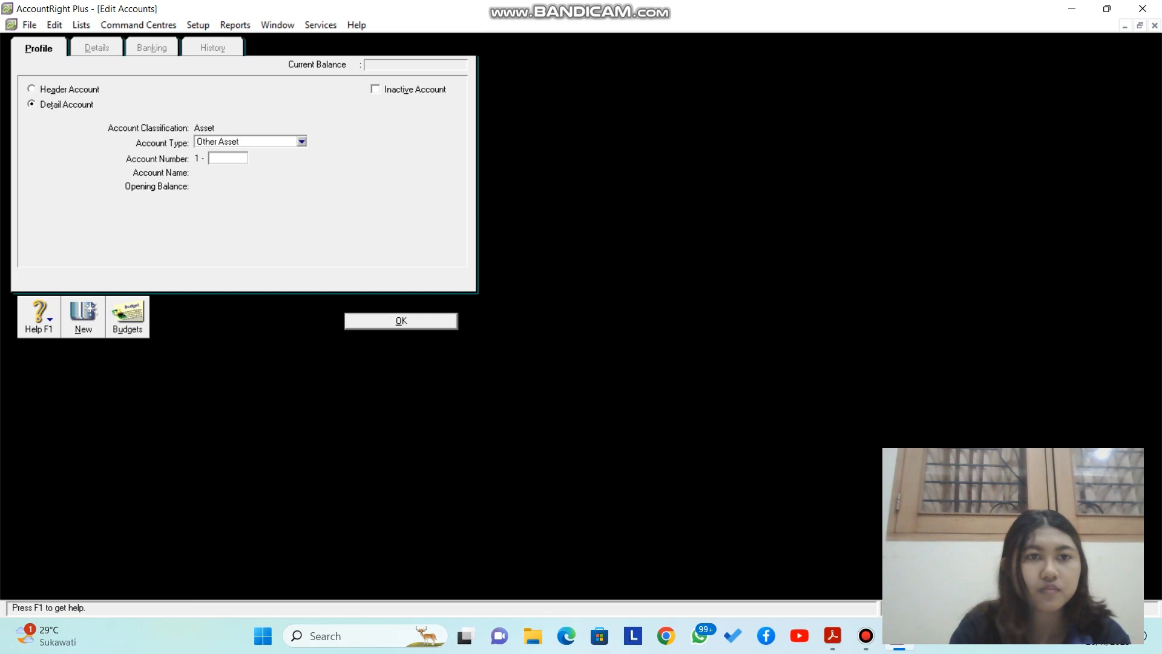
{"action": "left_click", "coordinate": [302, 141]}
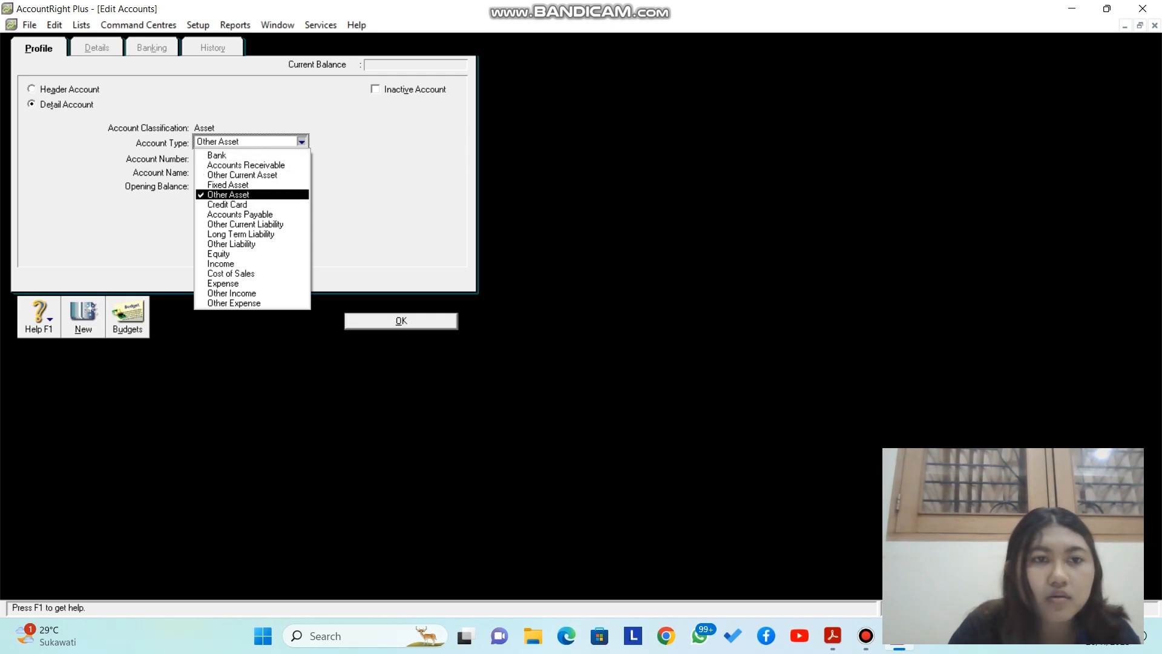
{"action": "left_click", "coordinate": [229, 195]}
{"action": "left_click", "coordinate": [228, 158]}
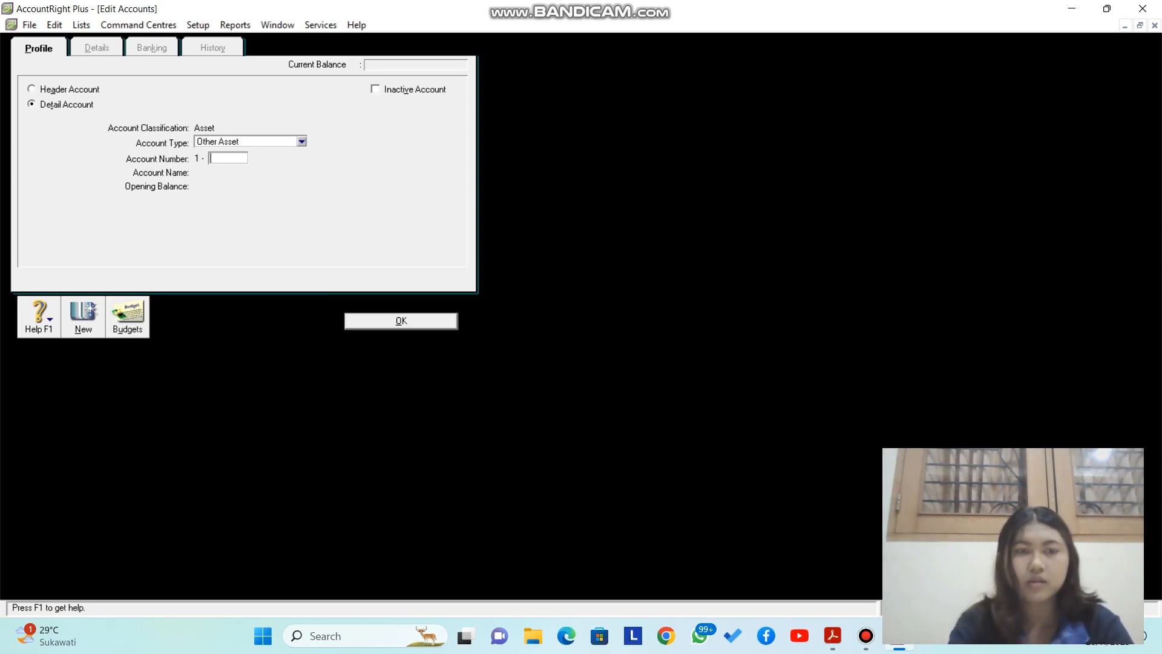
{"action": "left_click", "coordinate": [302, 142]}
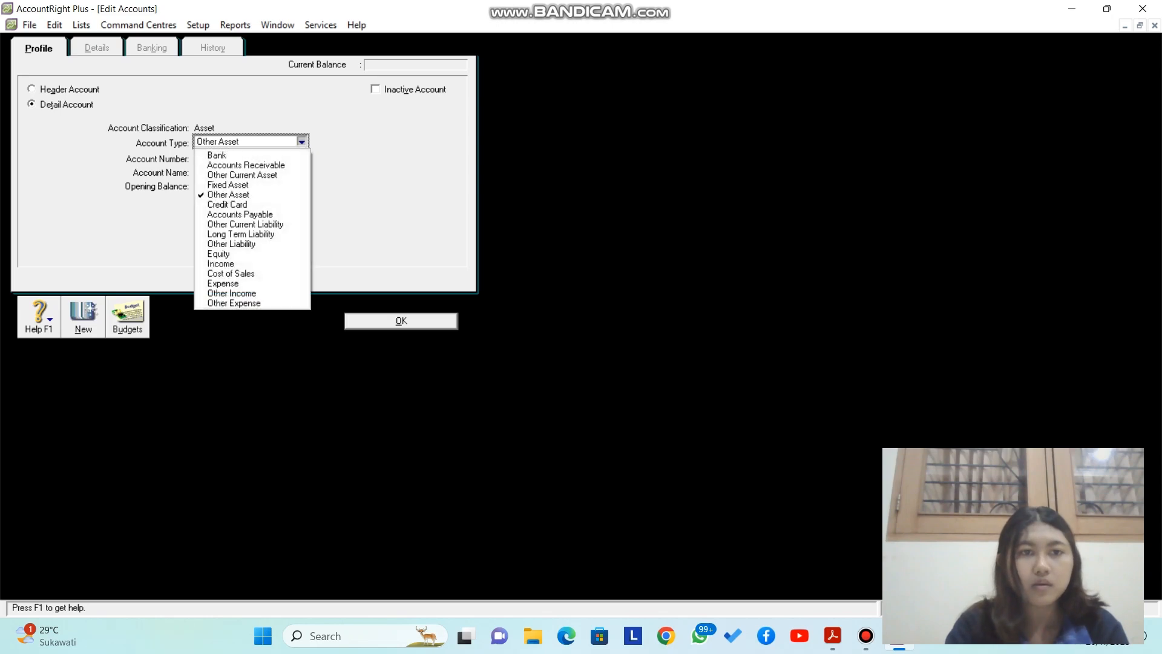
{"action": "left_click", "coordinate": [229, 155]}
{"action": "left_click", "coordinate": [228, 158]}
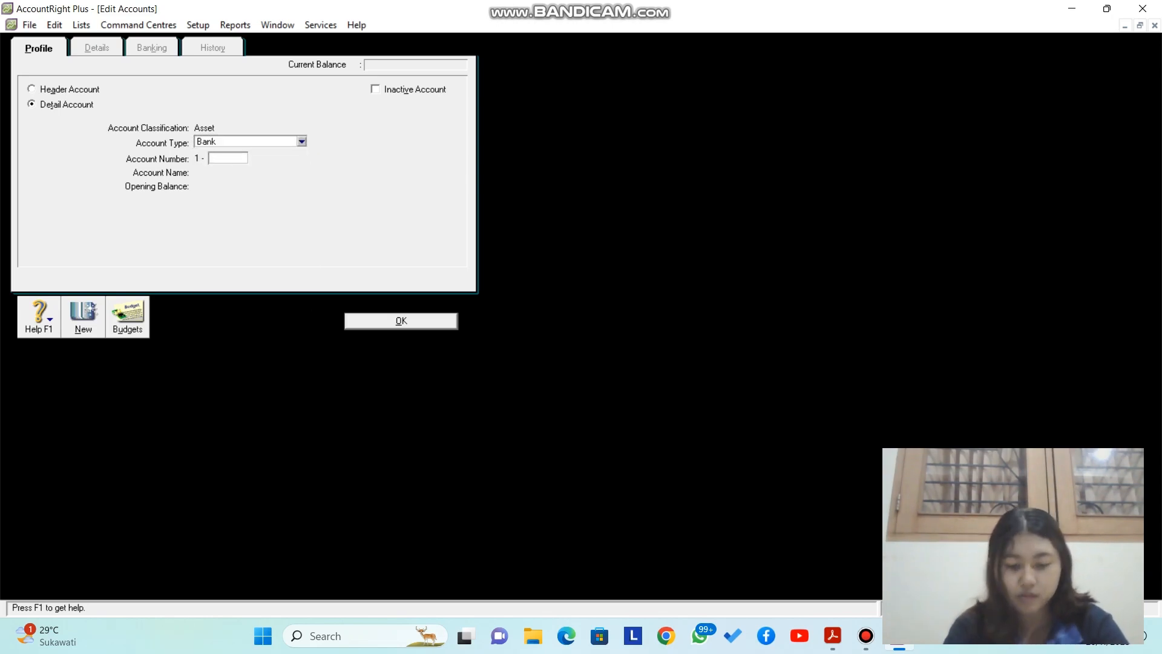
{"action": "type", "text": "0101"}
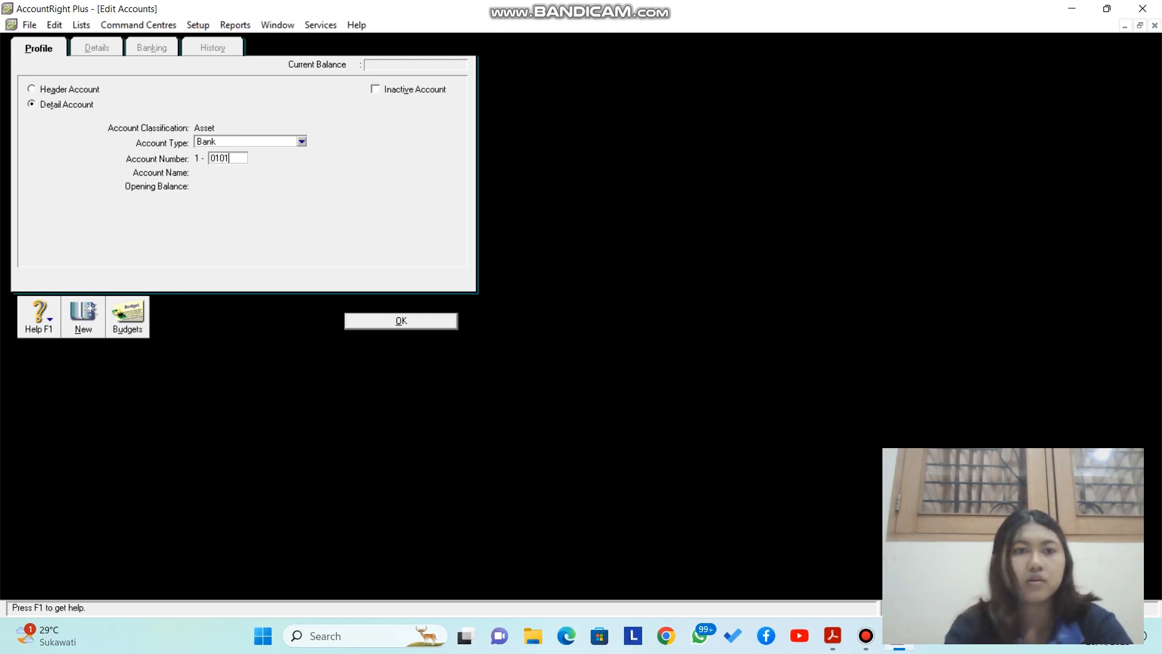
{"action": "key", "text": "Tab"}
{"action": "type", "text": "Bank BNI"}
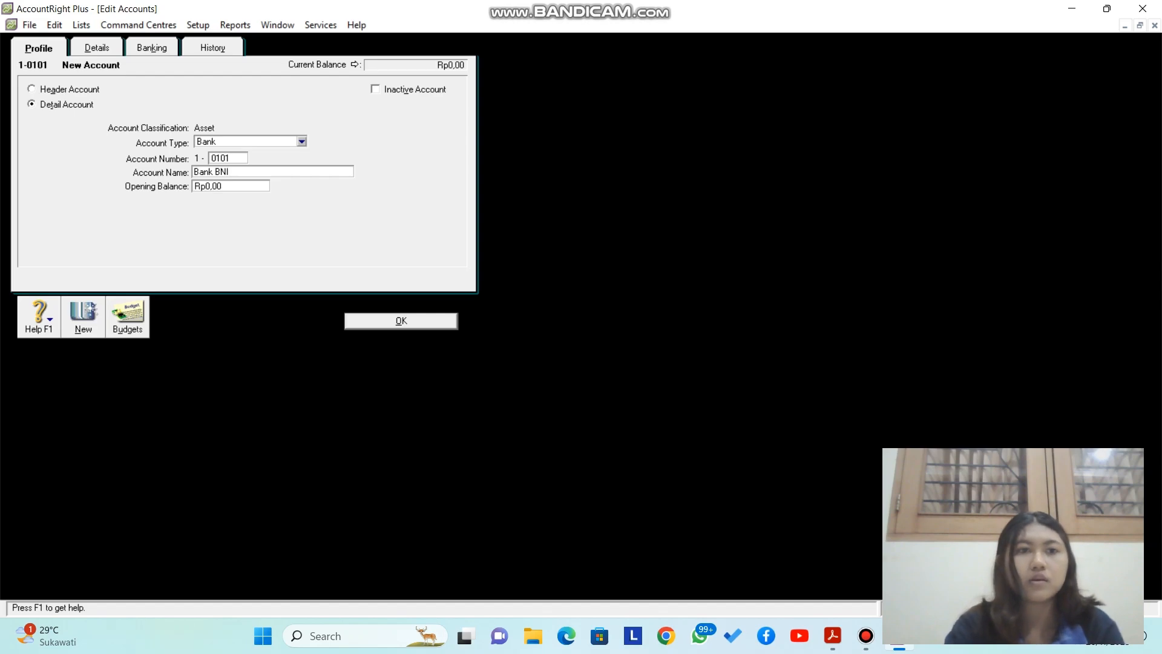
{"action": "key", "text": "Return"}
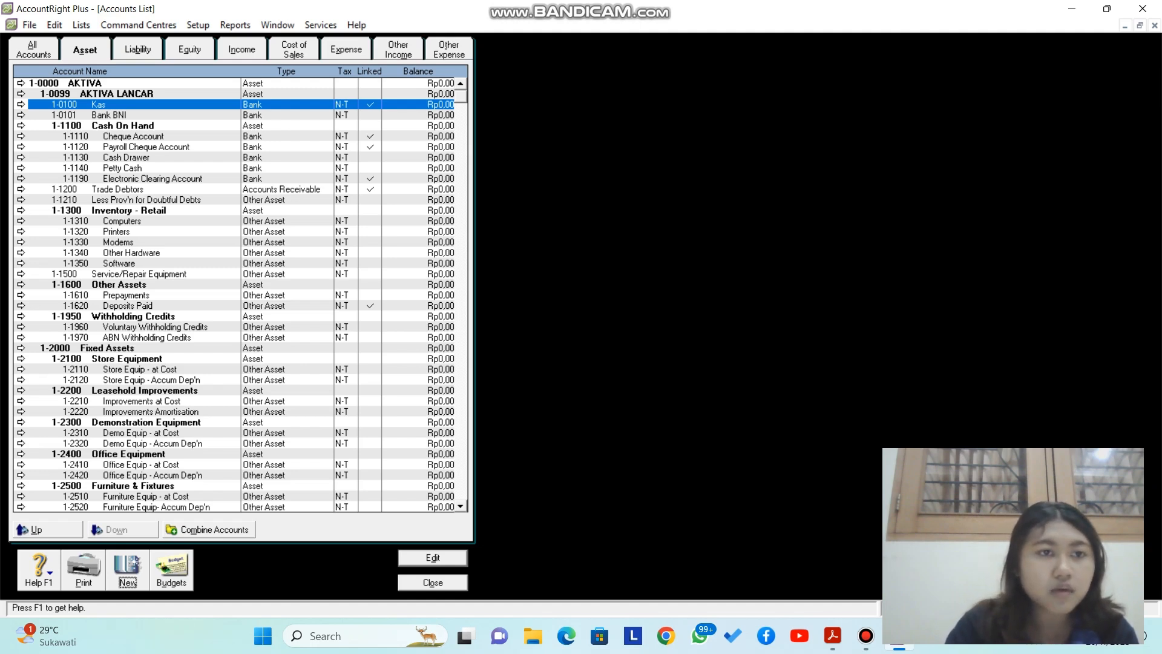
Step: Change Trade Debtors to account number 0102 named Piutang Dagang
{"action": "left_click", "coordinate": [21, 190]}
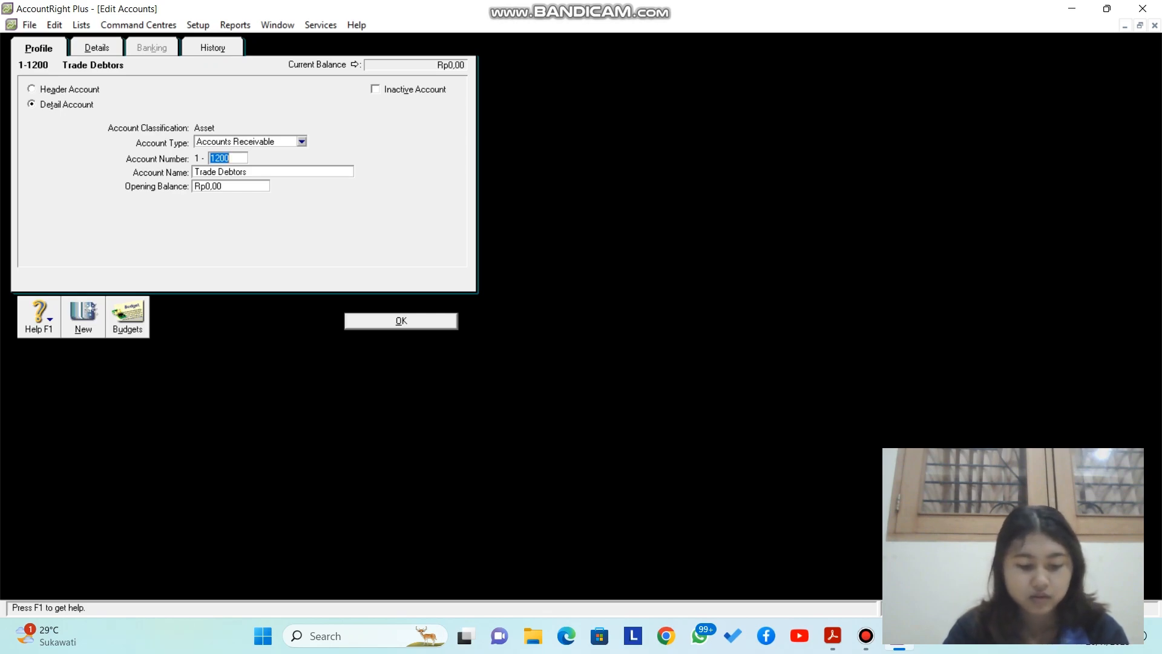
{"action": "type", "text": "0103"}
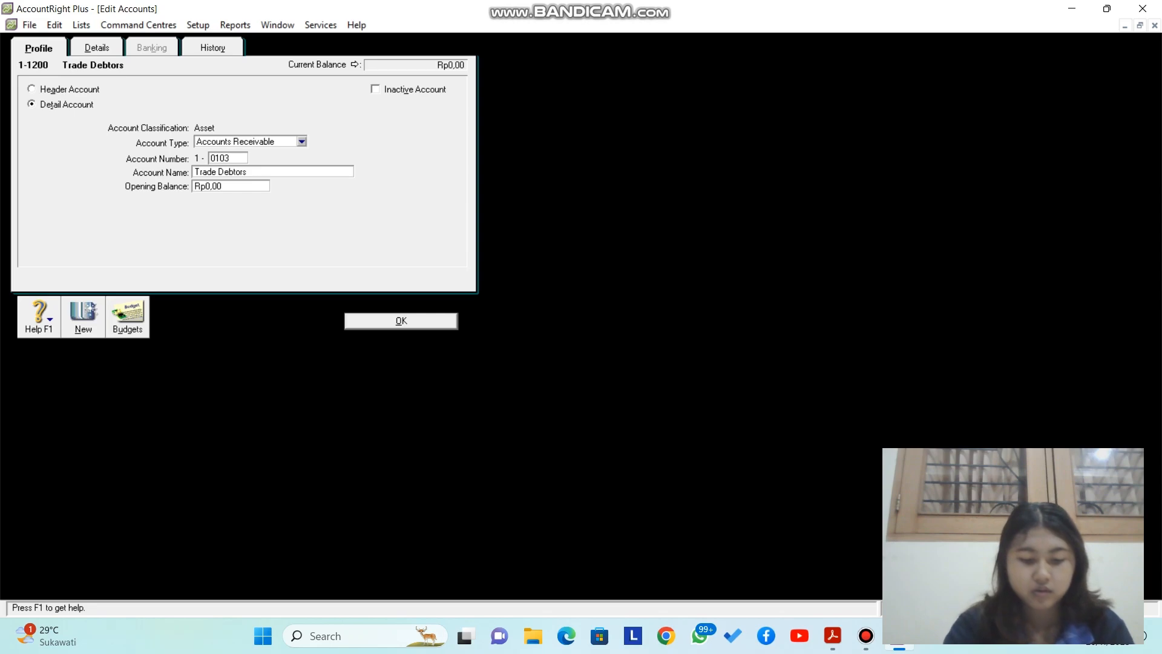
{"action": "key", "text": "BackSpace"}
{"action": "type", "text": "2"}
{"action": "key", "text": "Tab"}
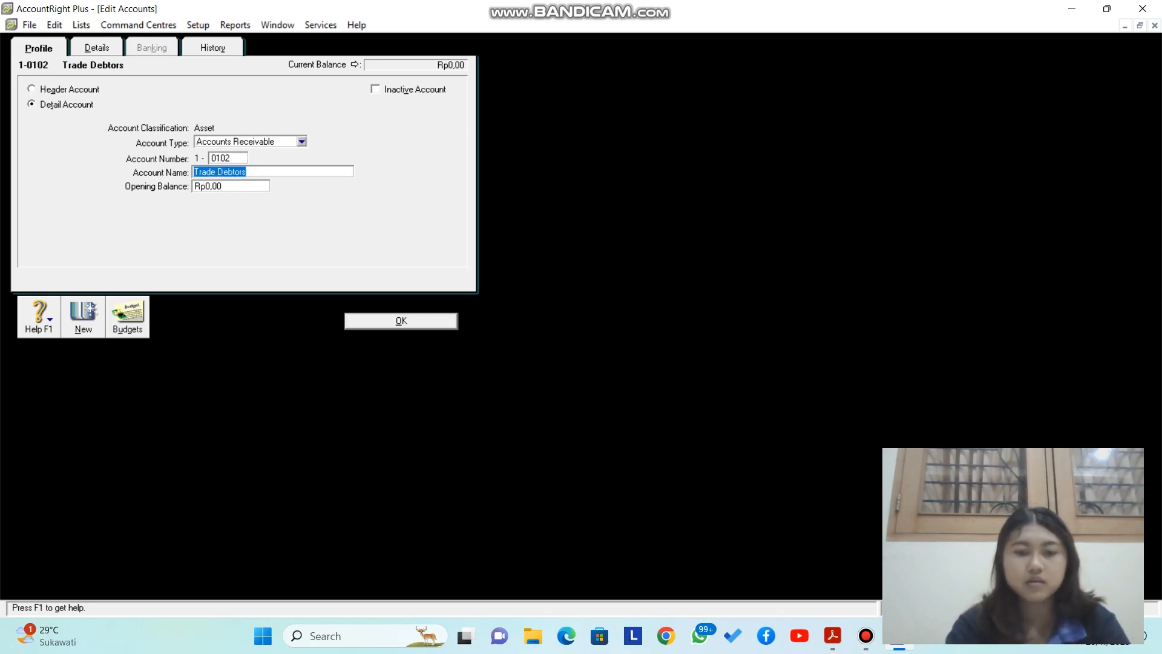
{"action": "type", "text": "Piutang Dagang"}
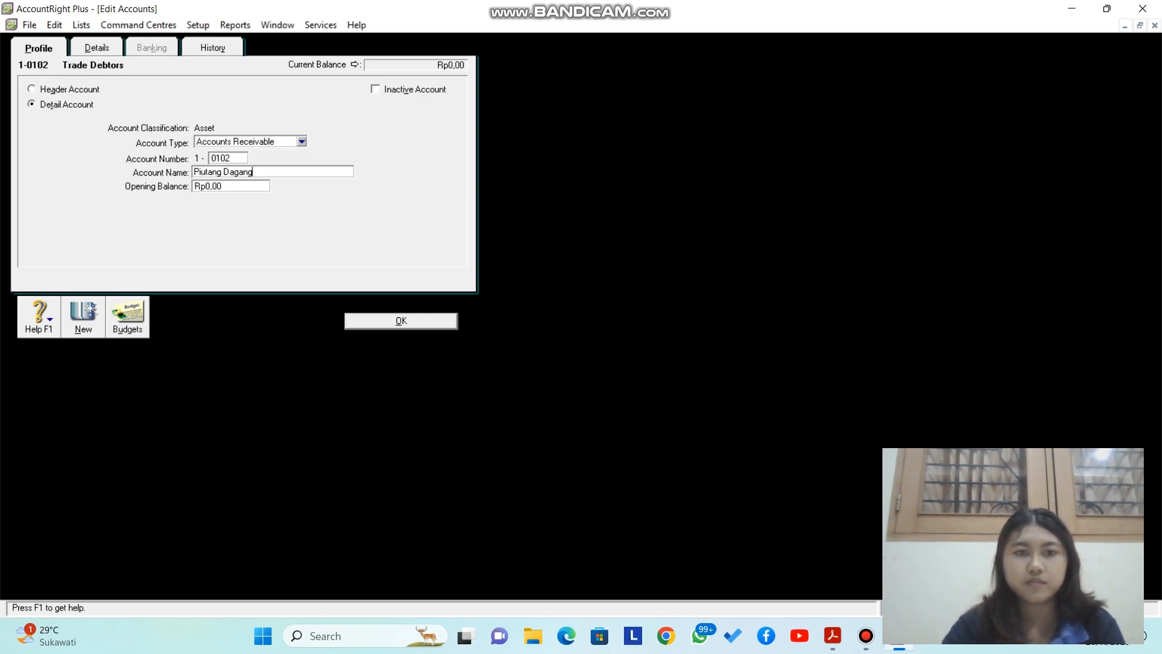
{"action": "key", "text": "Return"}
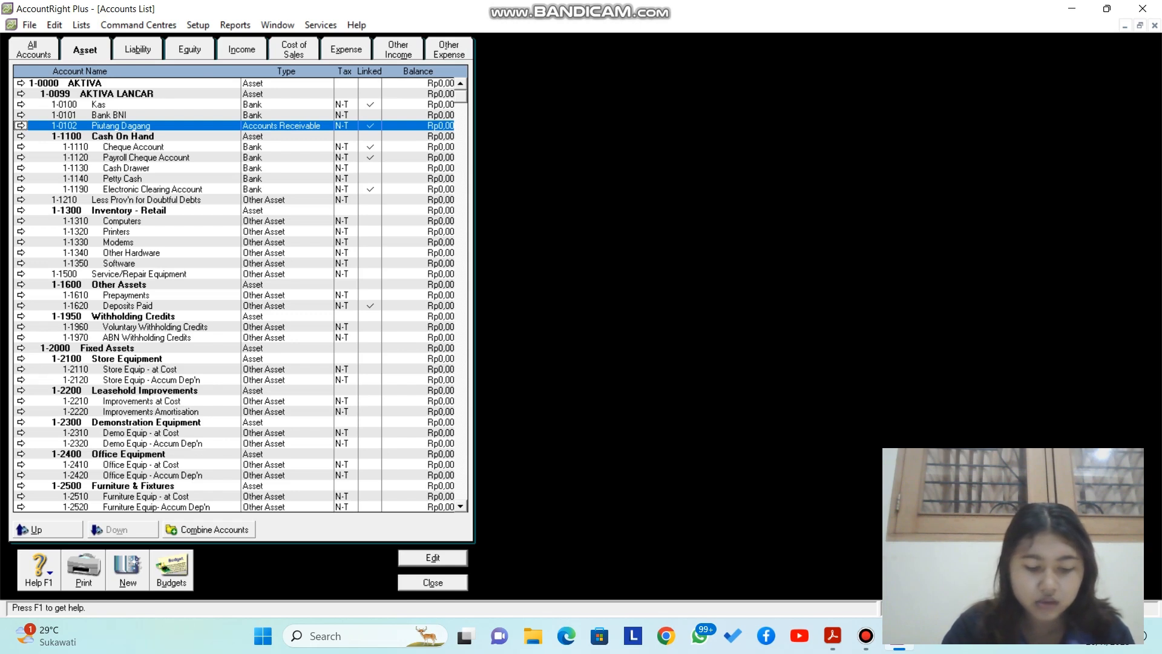
Step: Add Other Asset account 1-0103 named Persed. Barang Dagang
{"action": "key", "text": "alt+n"}
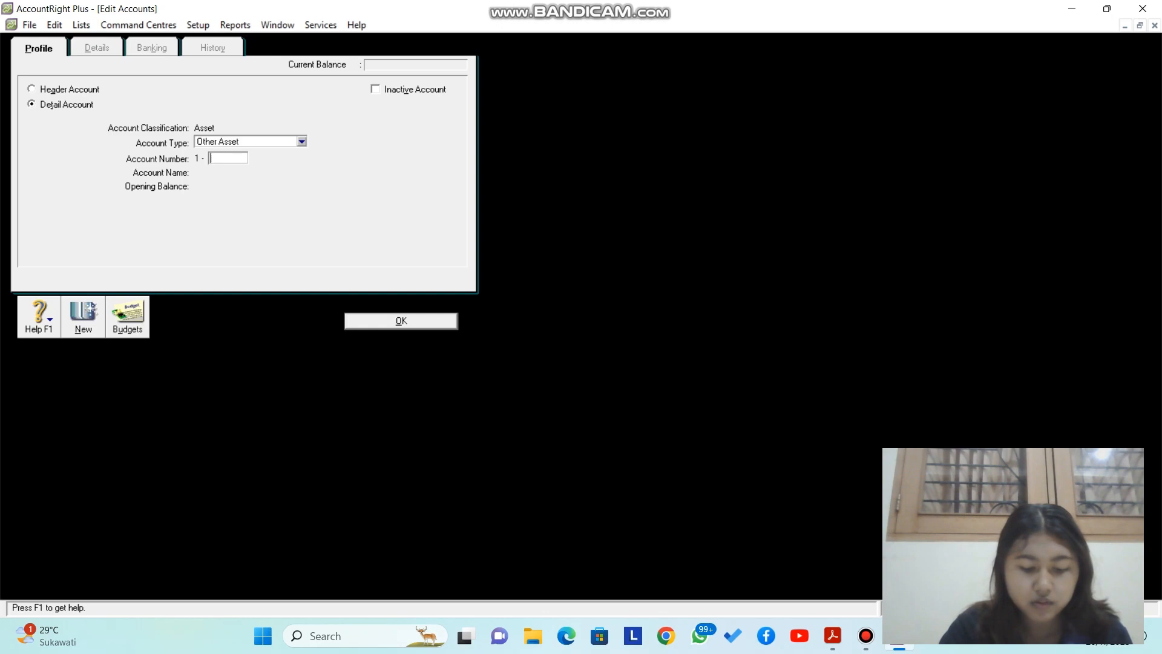
{"action": "left_click", "coordinate": [301, 142]}
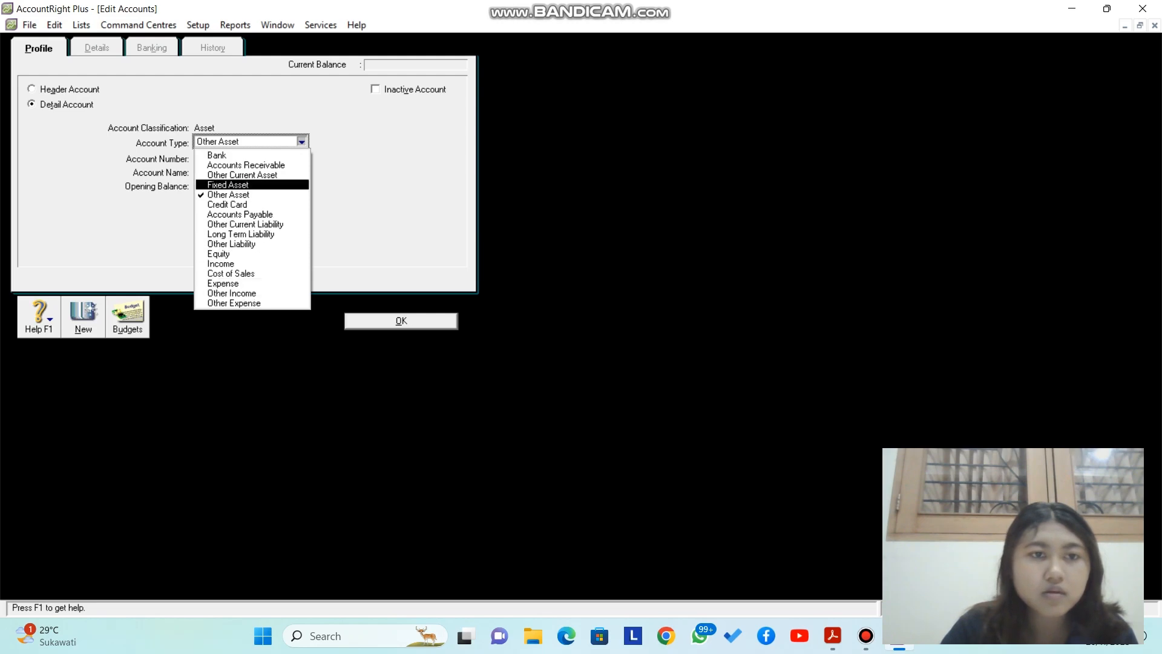
{"action": "left_click", "coordinate": [242, 195]}
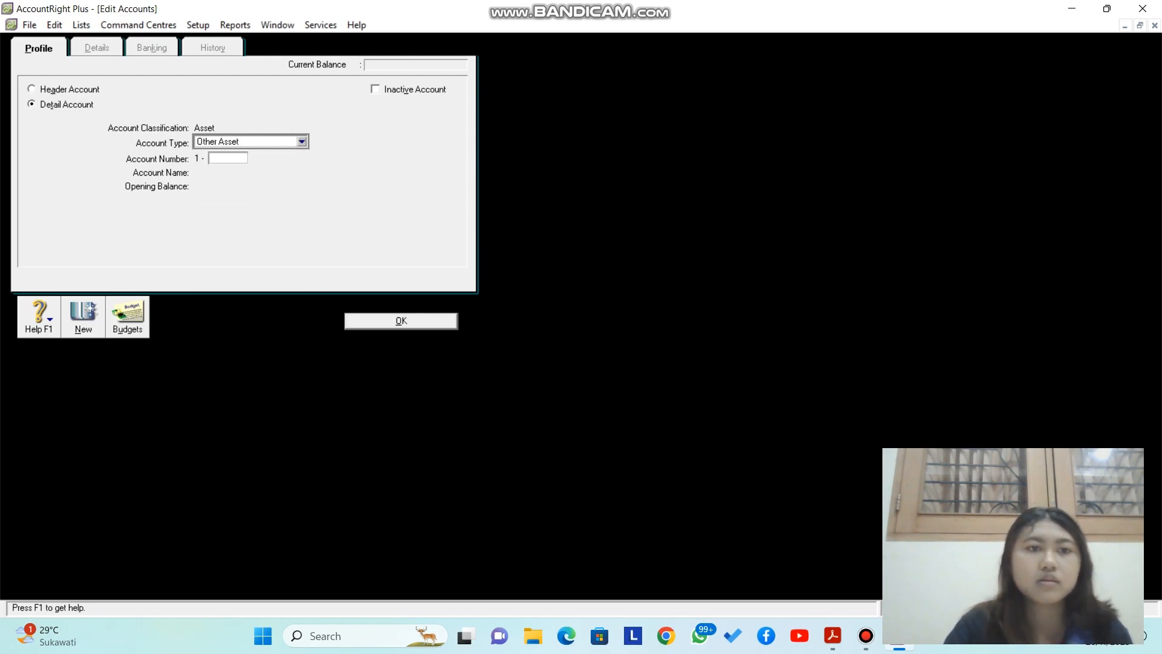
{"action": "left_click", "coordinate": [228, 158]}
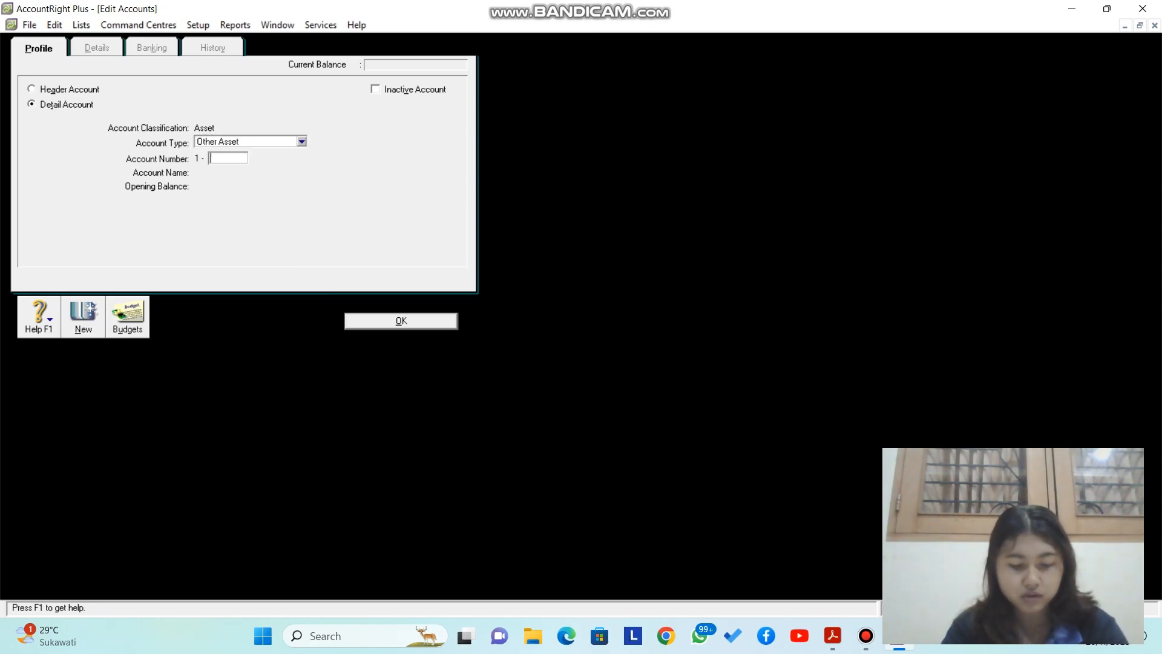
{"action": "type", "text": "0103"}
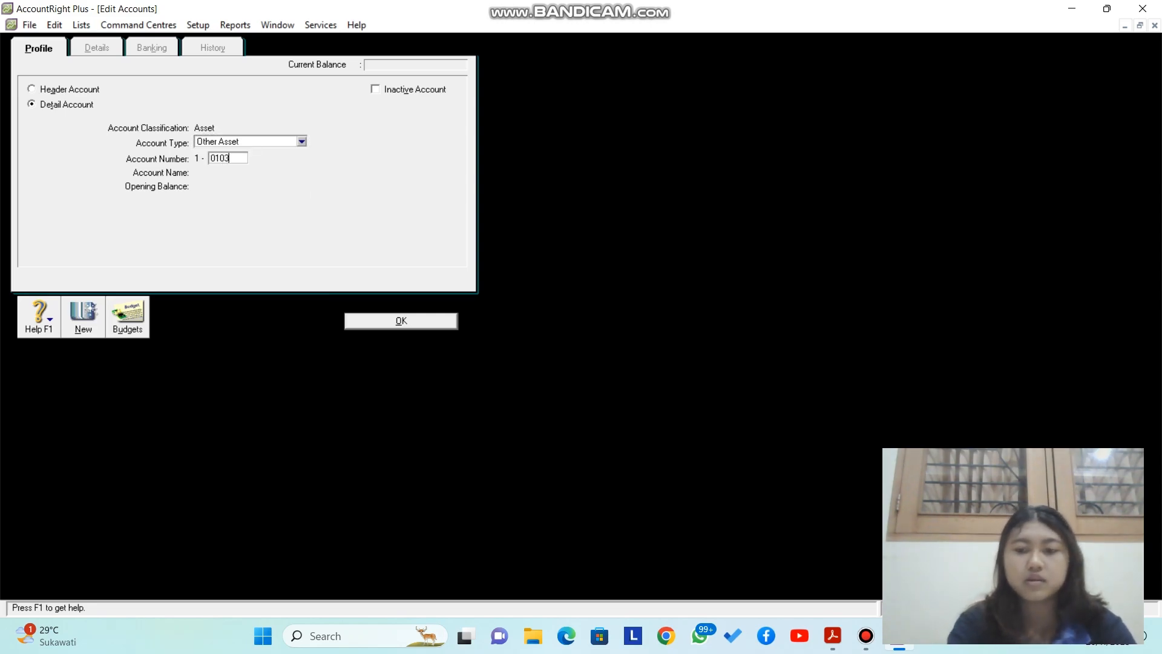
{"action": "key", "text": "Tab"}
{"action": "type", "text": "Per"}
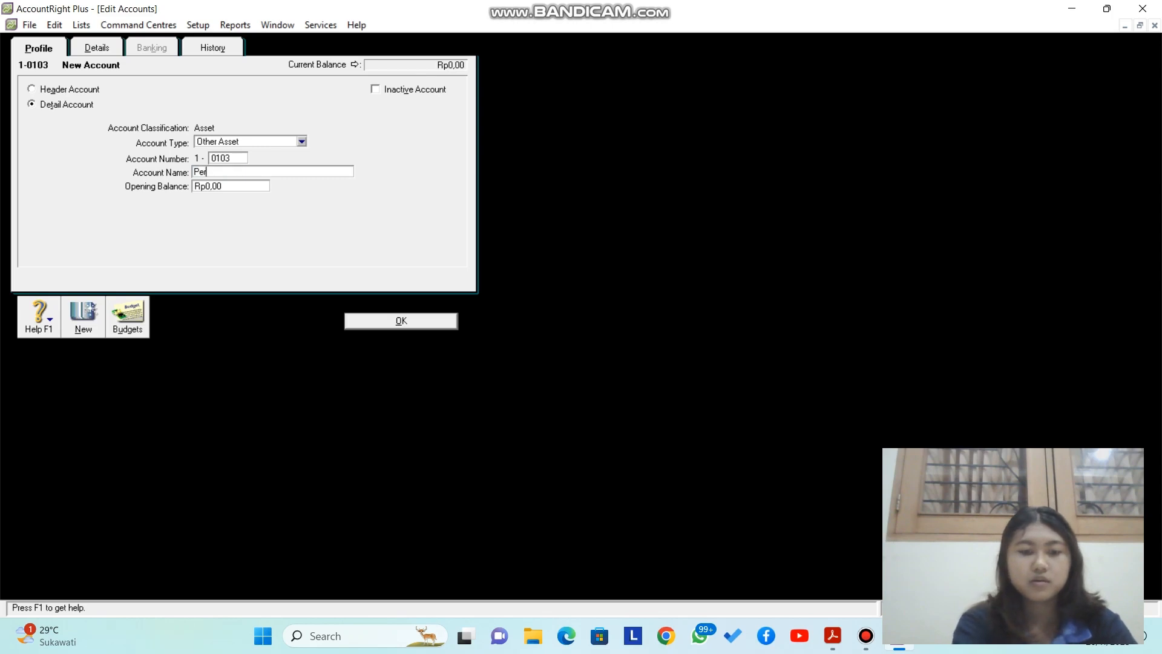
{"action": "type", "text": "sed"}
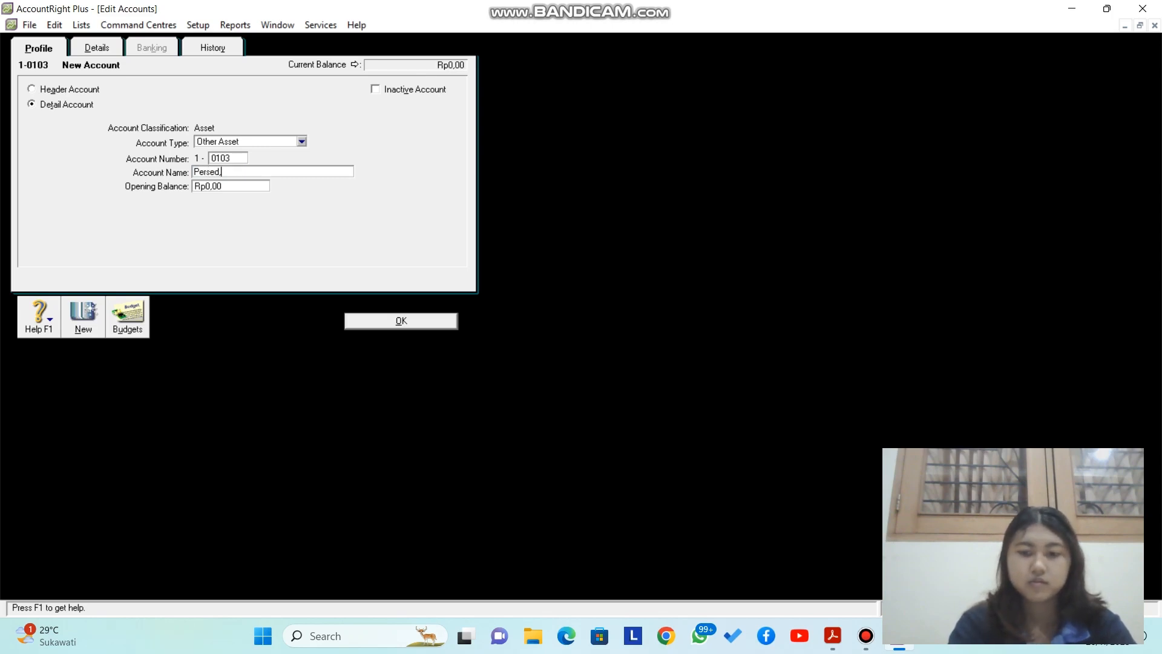
{"action": "type", "text": ". "}
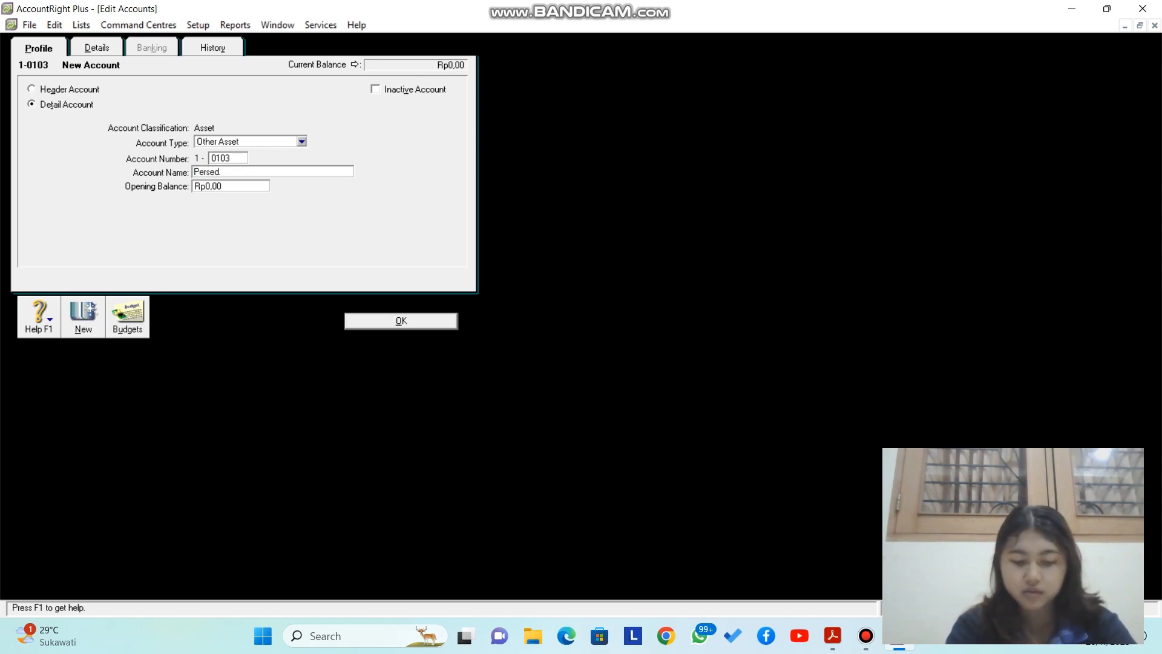
{"action": "type", "text": "Barang Dagang"}
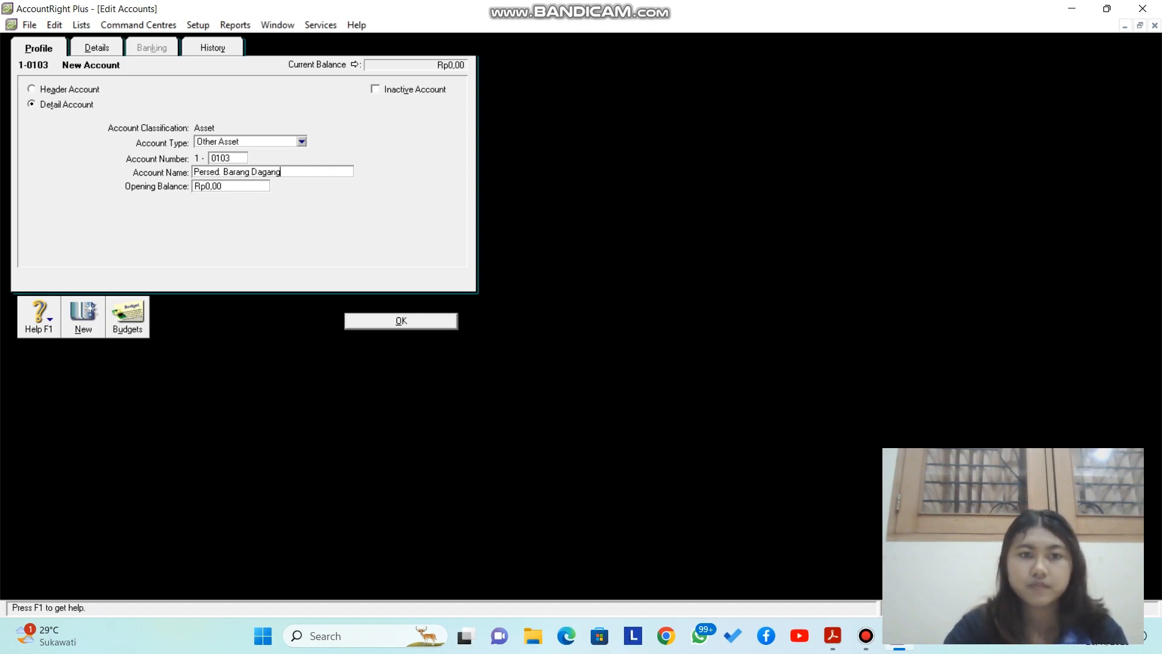
{"action": "key", "text": "Return"}
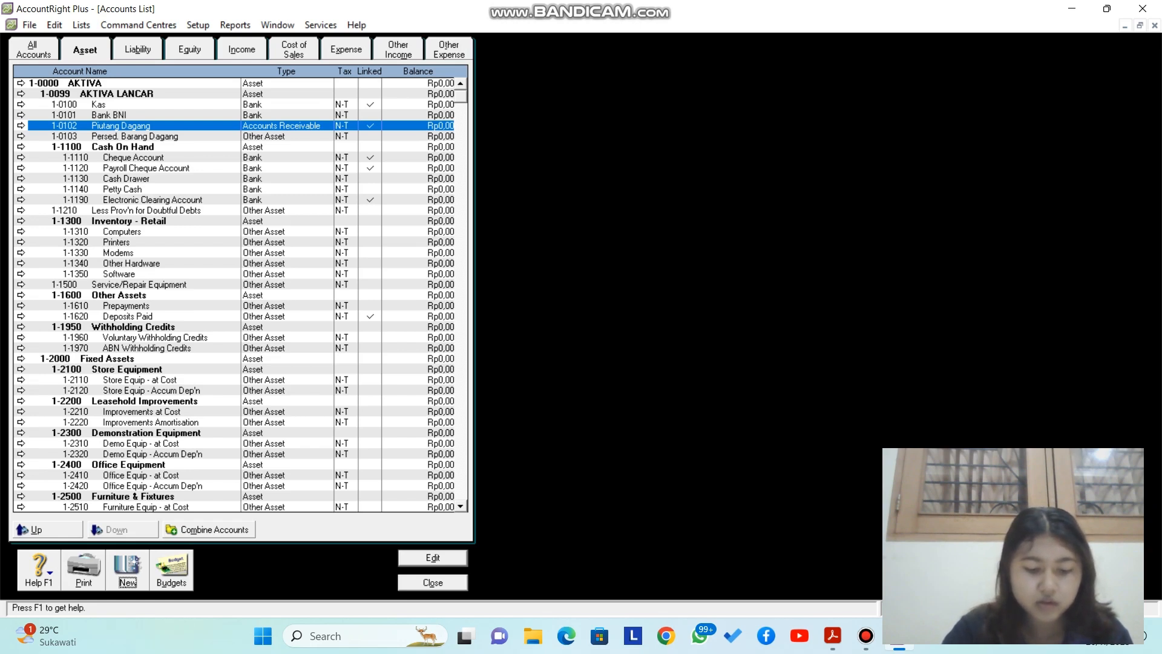
Step: Add Other Asset account 1-0104 named Perlengkapan
{"action": "key", "text": "Return"}
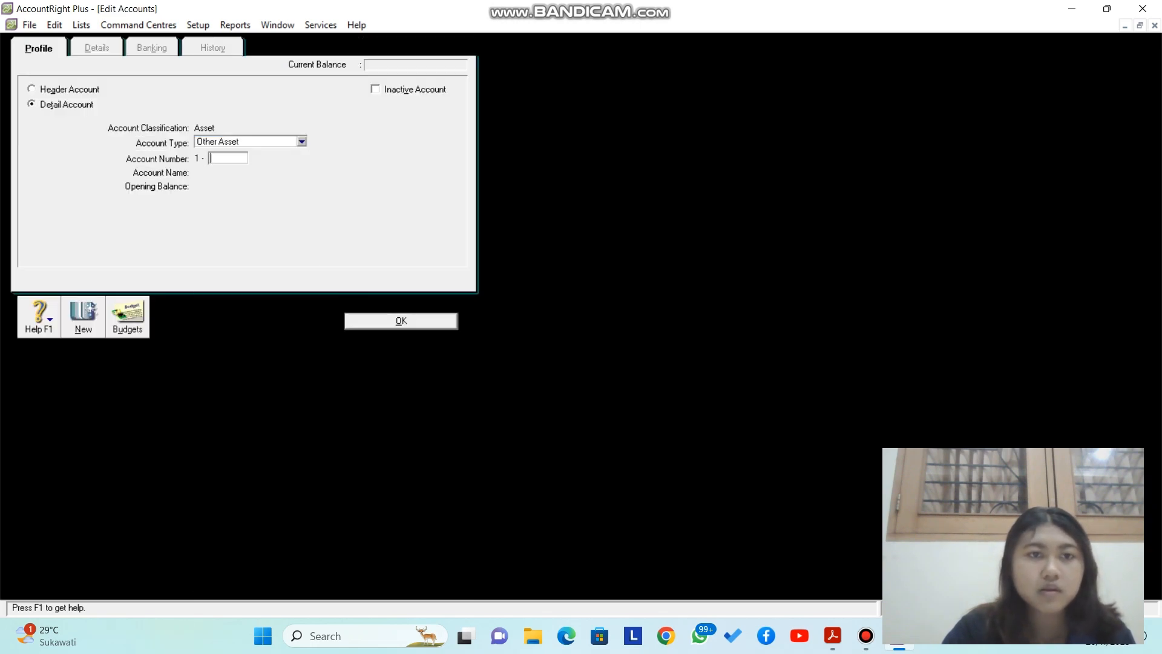
{"action": "left_click", "coordinate": [302, 141]}
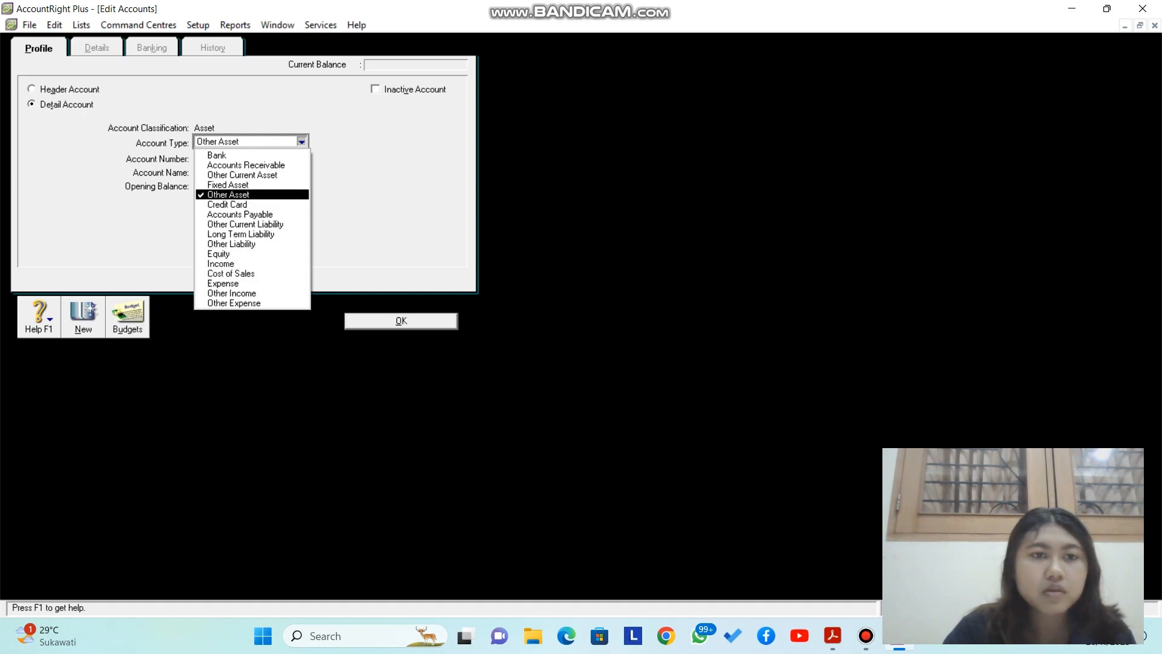
{"action": "left_click", "coordinate": [228, 195]}
{"action": "left_click", "coordinate": [228, 158]}
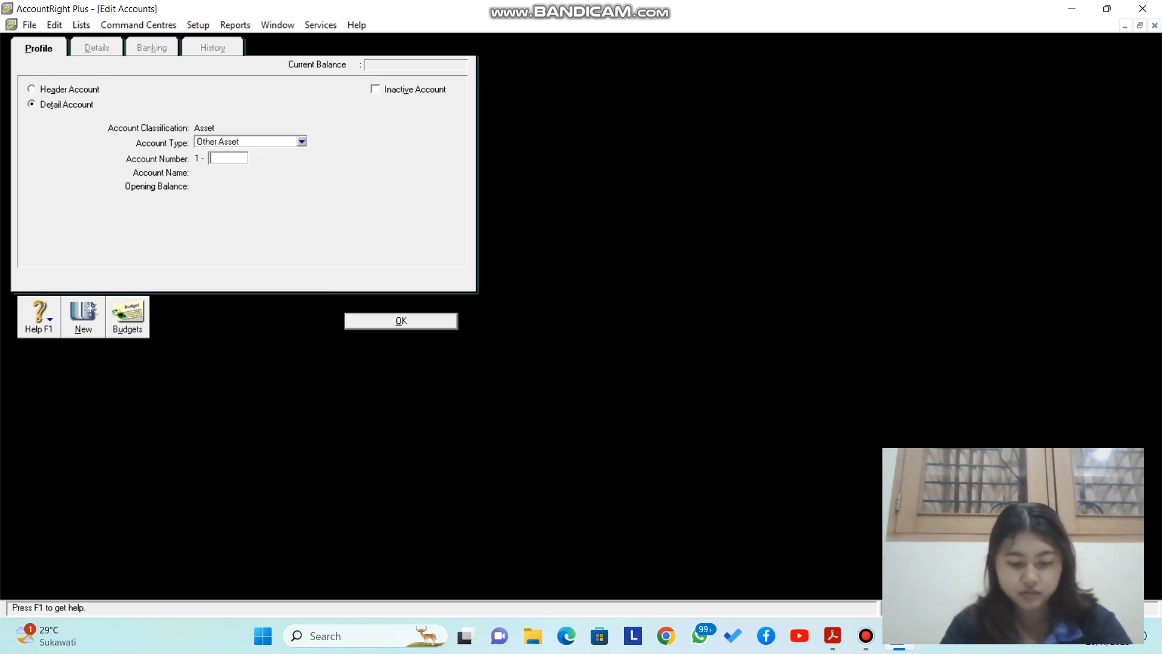
{"action": "type", "text": "0104"}
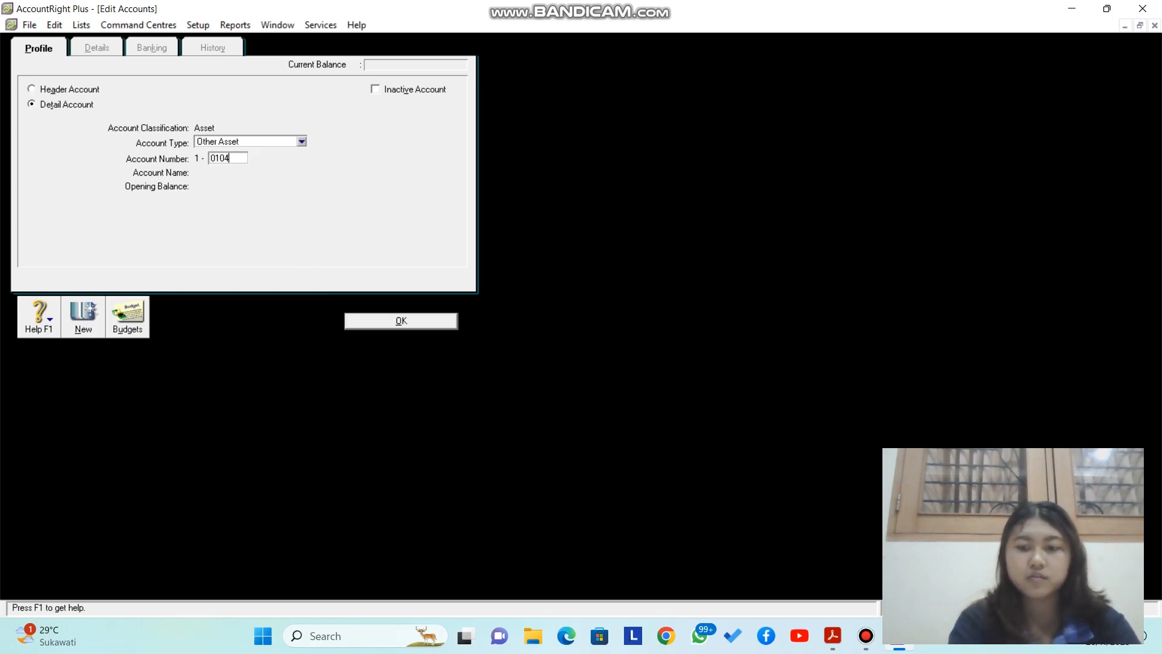
{"action": "key", "text": "Tab"}
{"action": "type", "text": "Perl"}
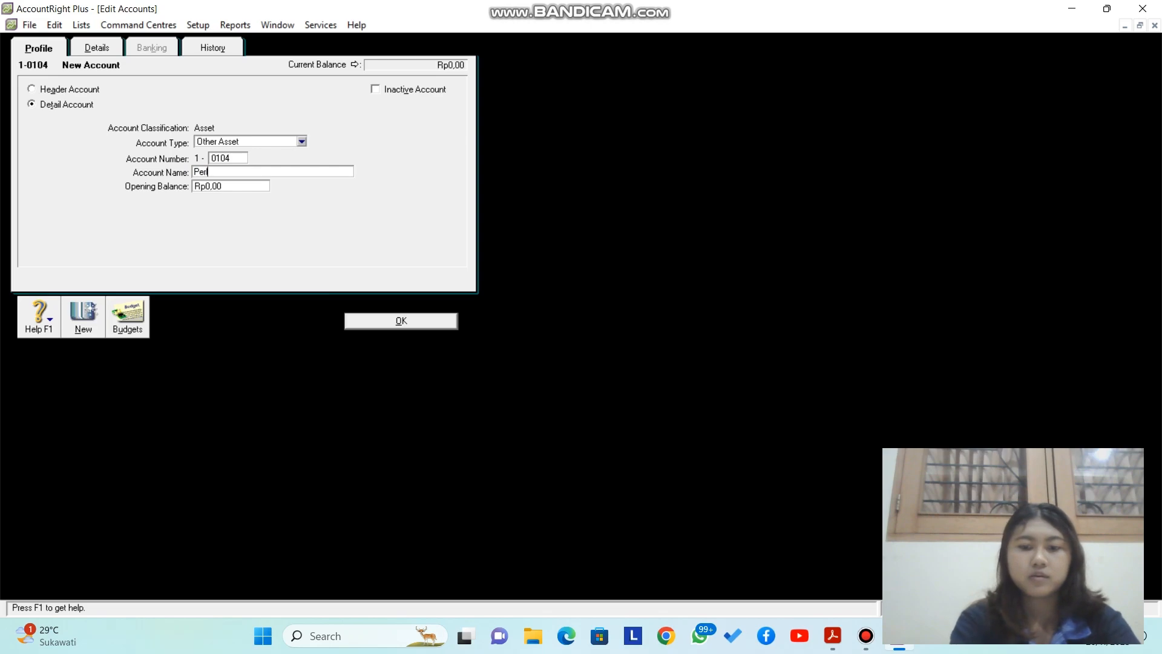
{"action": "type", "text": "engkapan"}
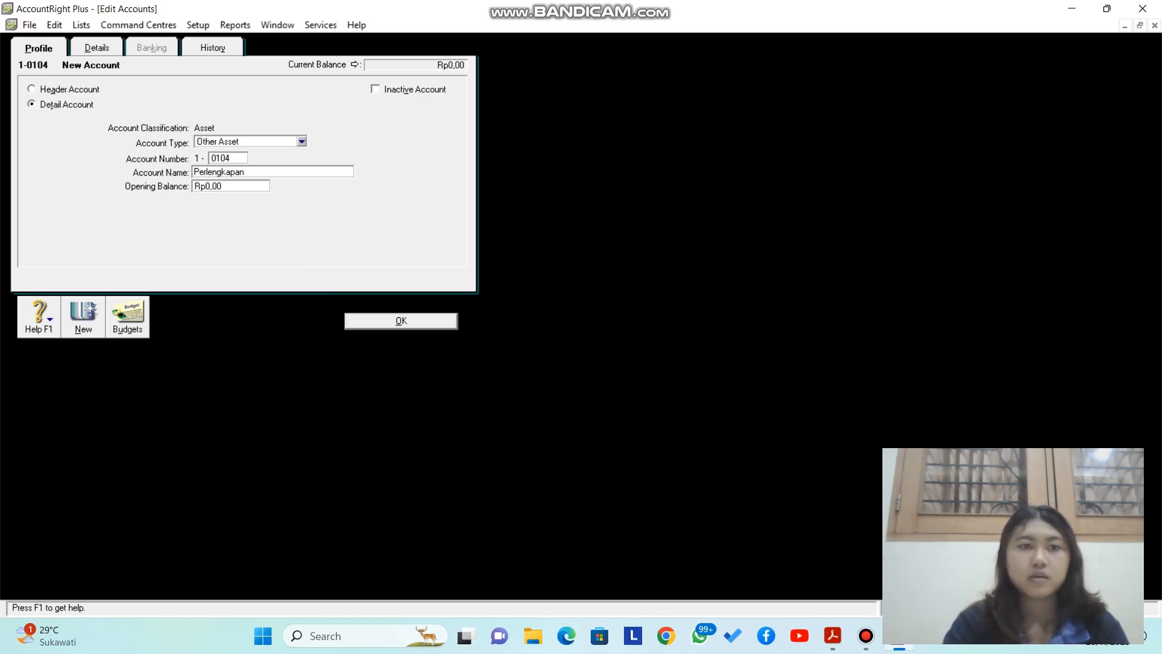
{"action": "key", "text": "Return"}
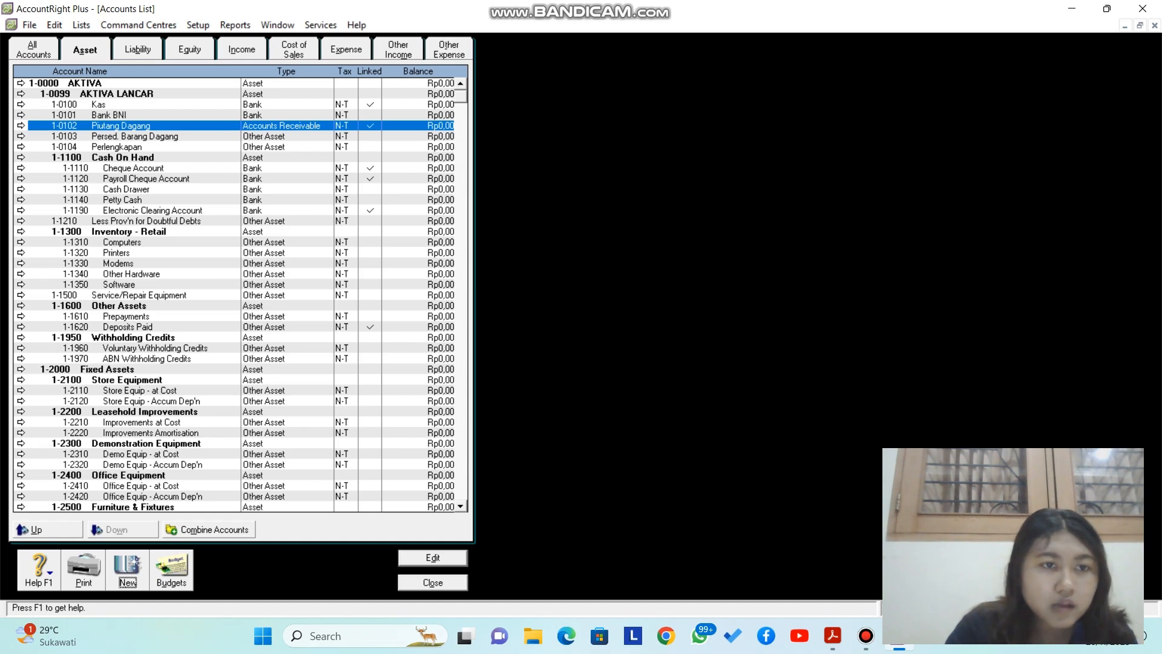
Step: Renumber the Fixed Assets header to 1-0109 and rename it AKTIVA TETAP
{"action": "left_click", "coordinate": [21, 369]}
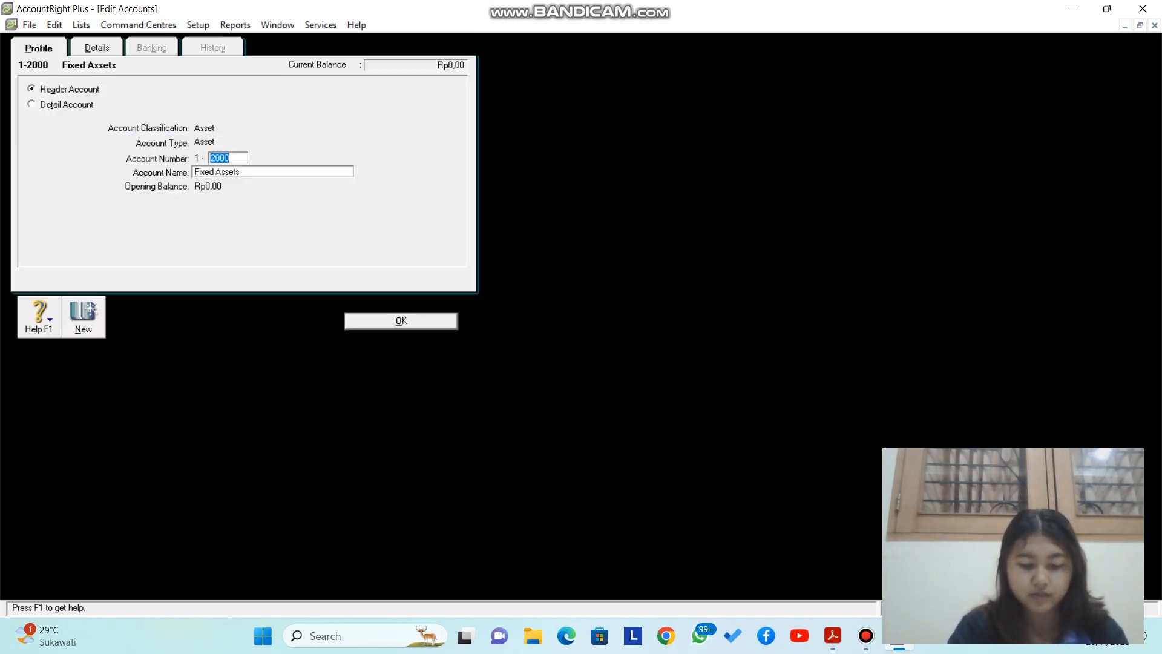
{"action": "type", "text": "0109"}
{"action": "key", "text": "Tab"}
{"action": "type", "text": "AK"}
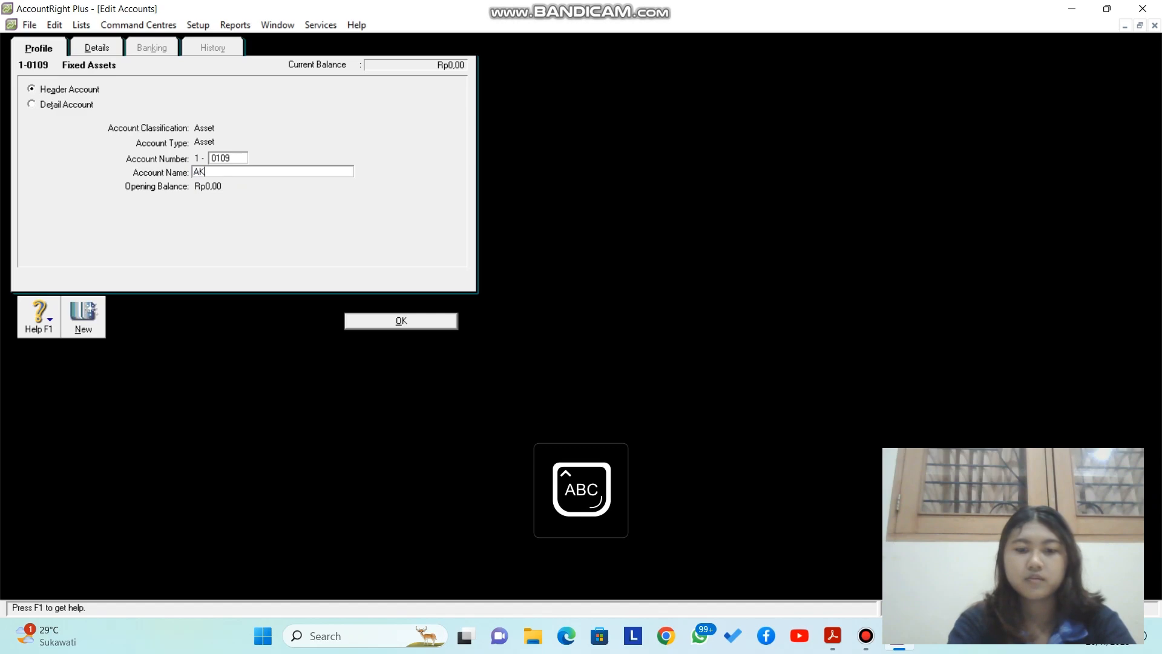
{"action": "type", "text": "TIVA TETAP"}
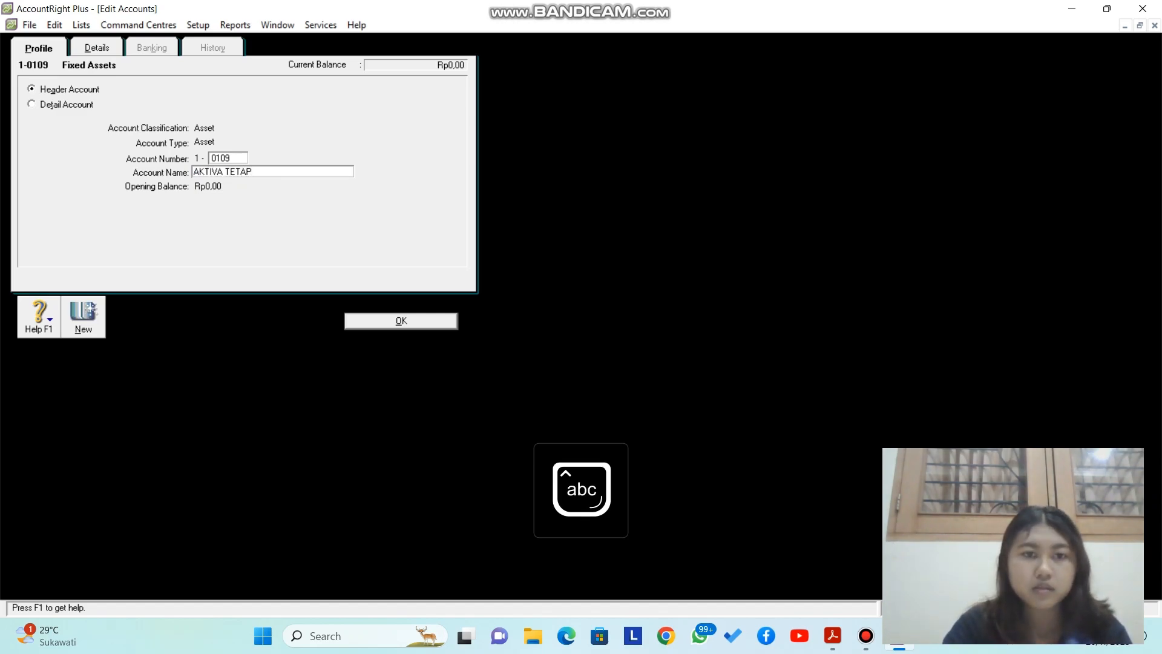
{"action": "key", "text": "Return"}
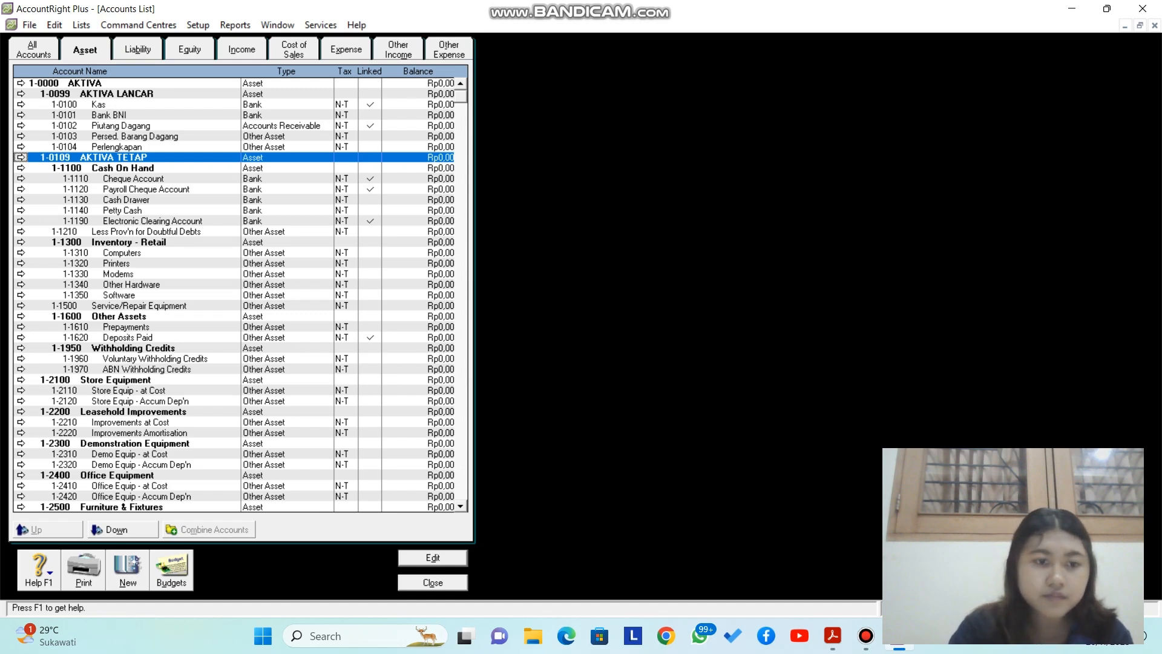
Step: Add Other Asset account 1-0110 named Peralatan
{"action": "key", "text": "alt+n"}
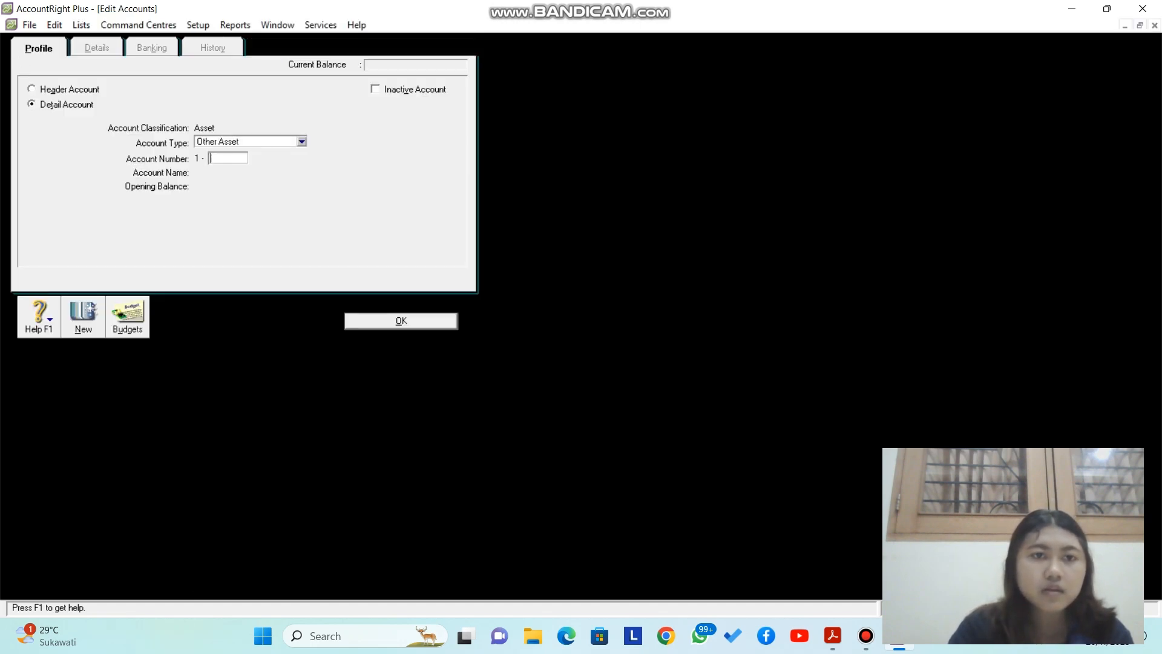
{"action": "left_click", "coordinate": [302, 142]}
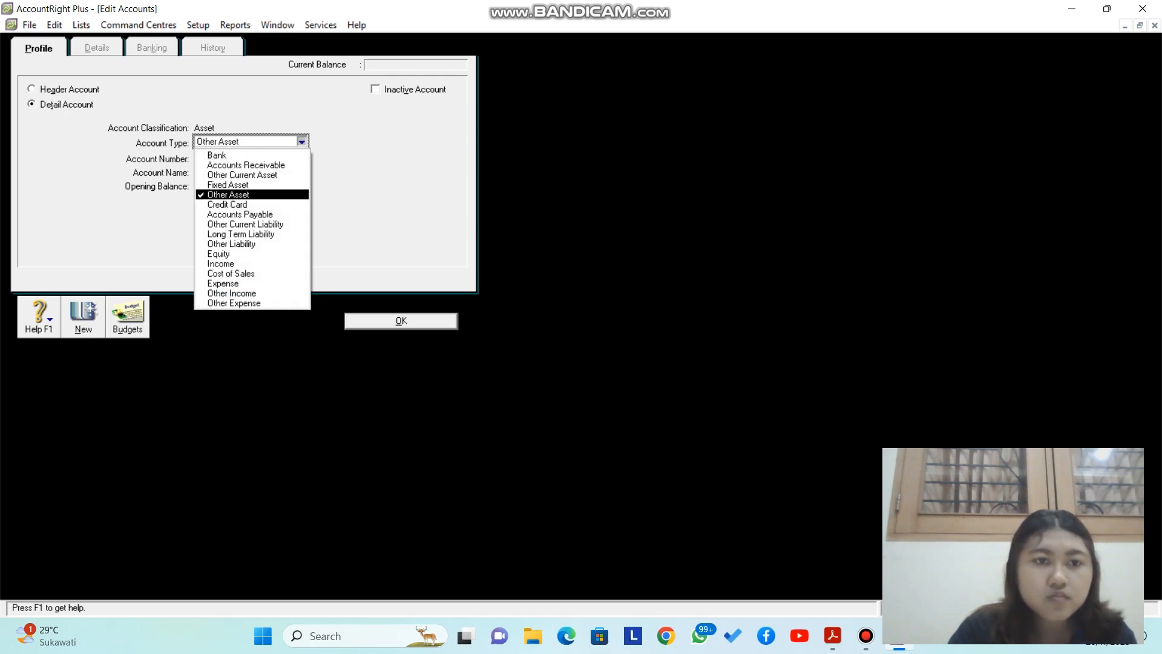
{"action": "left_click", "coordinate": [249, 195]}
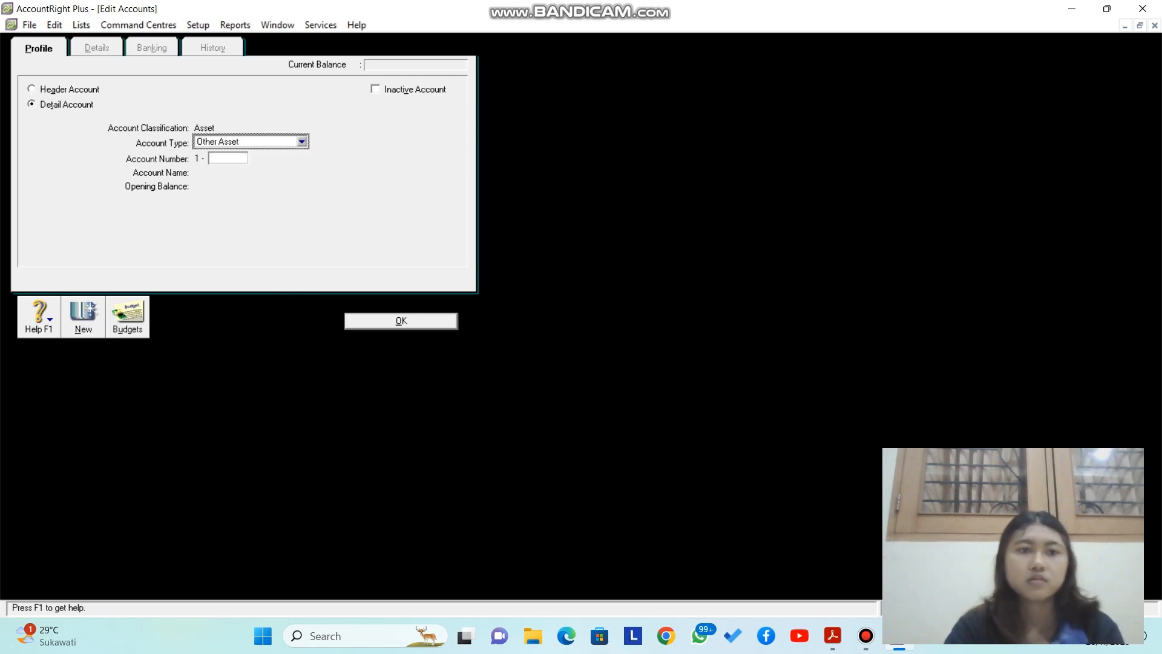
{"action": "left_click", "coordinate": [228, 158]}
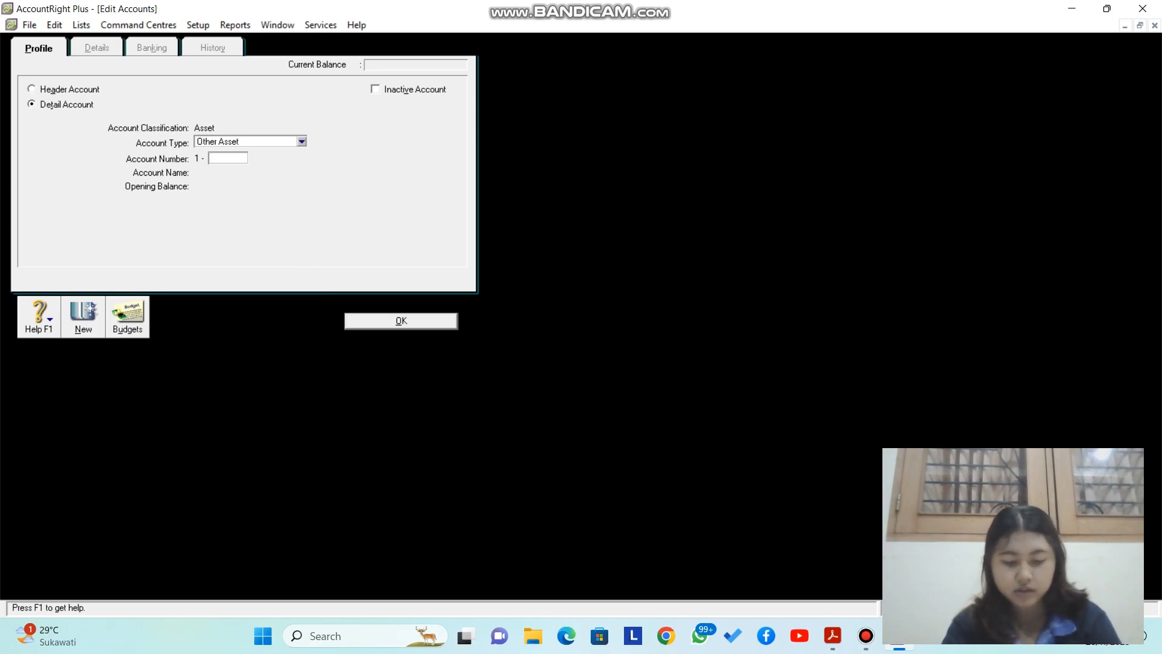
{"action": "type", "text": "0110"}
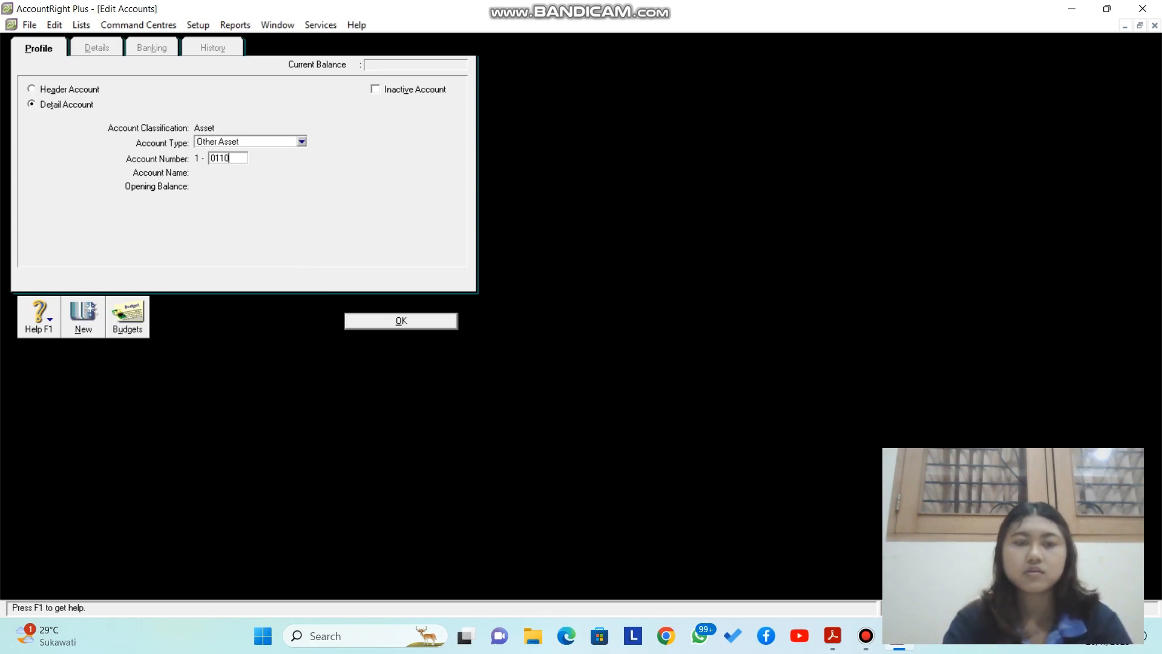
{"action": "key", "text": "Tab"}
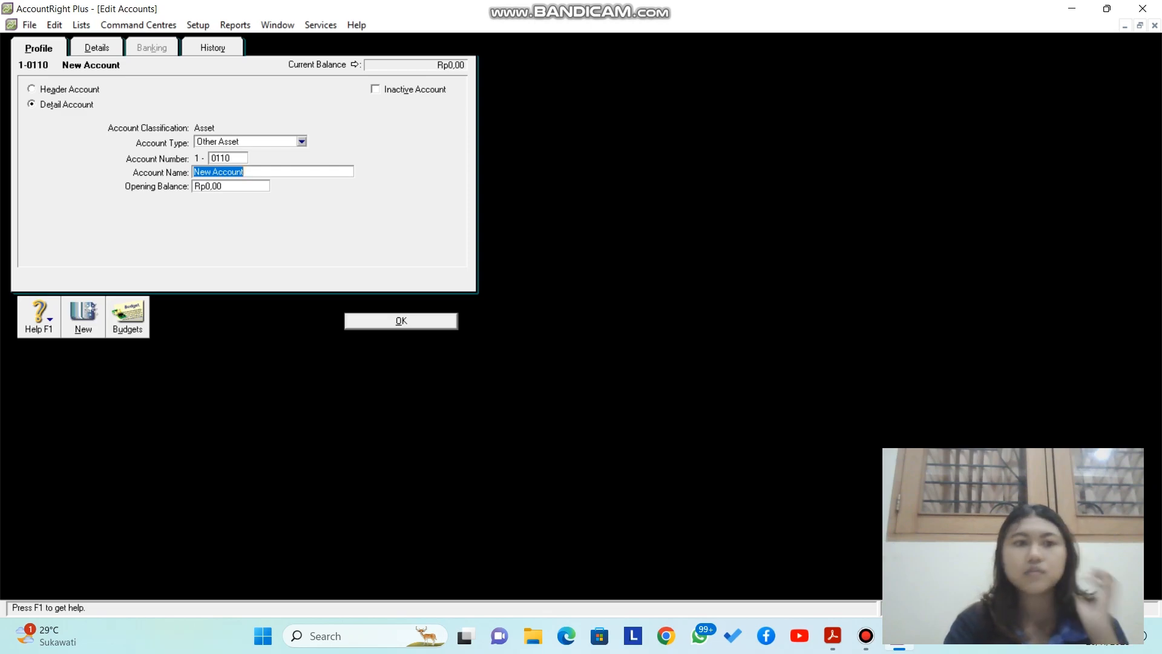
{"action": "type", "text": "Peralatan"}
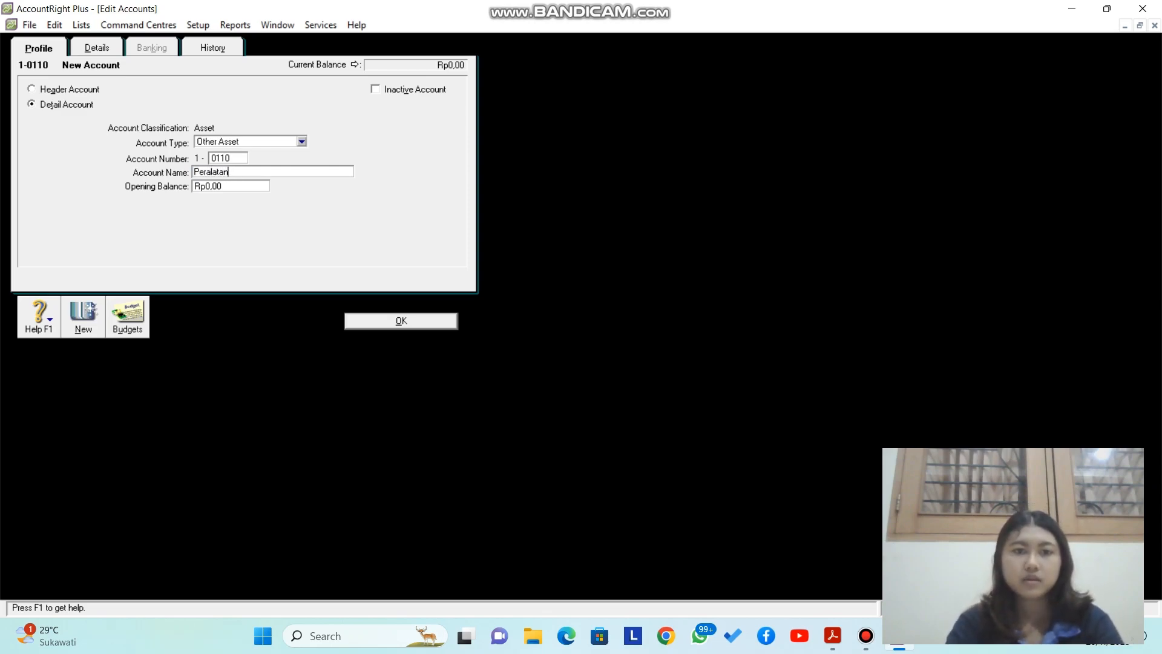
{"action": "key", "text": "Return"}
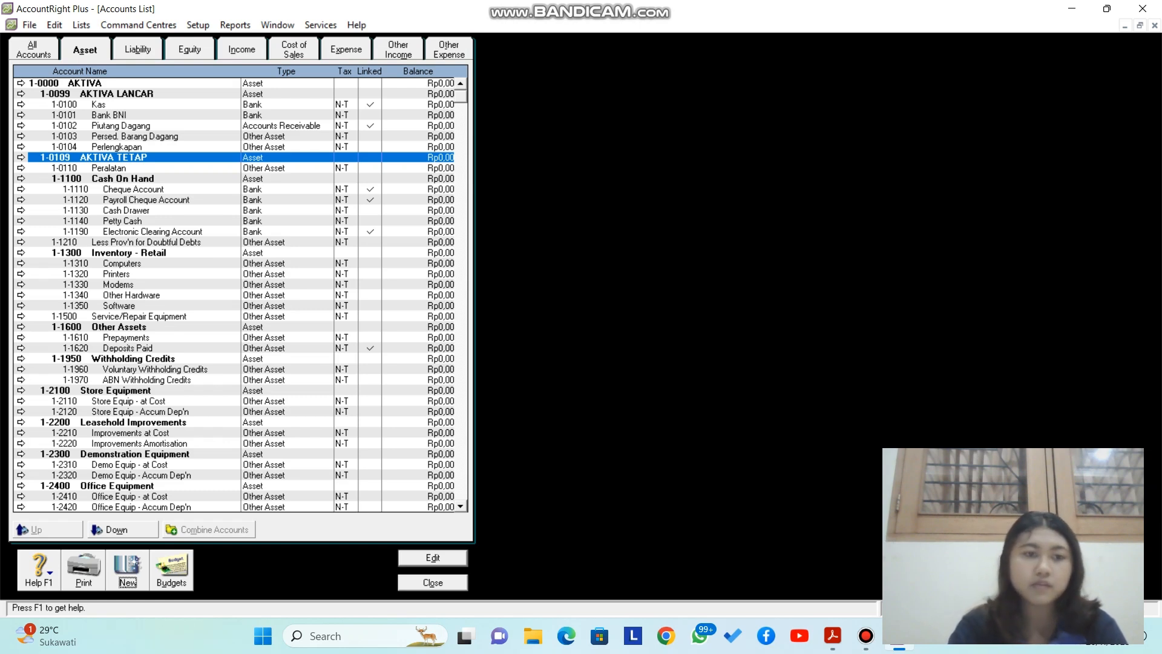
Step: Add account 1-0111 named Akm. Peny. Peralatan, with Peralatan capitalised
{"action": "key", "text": "Return"}
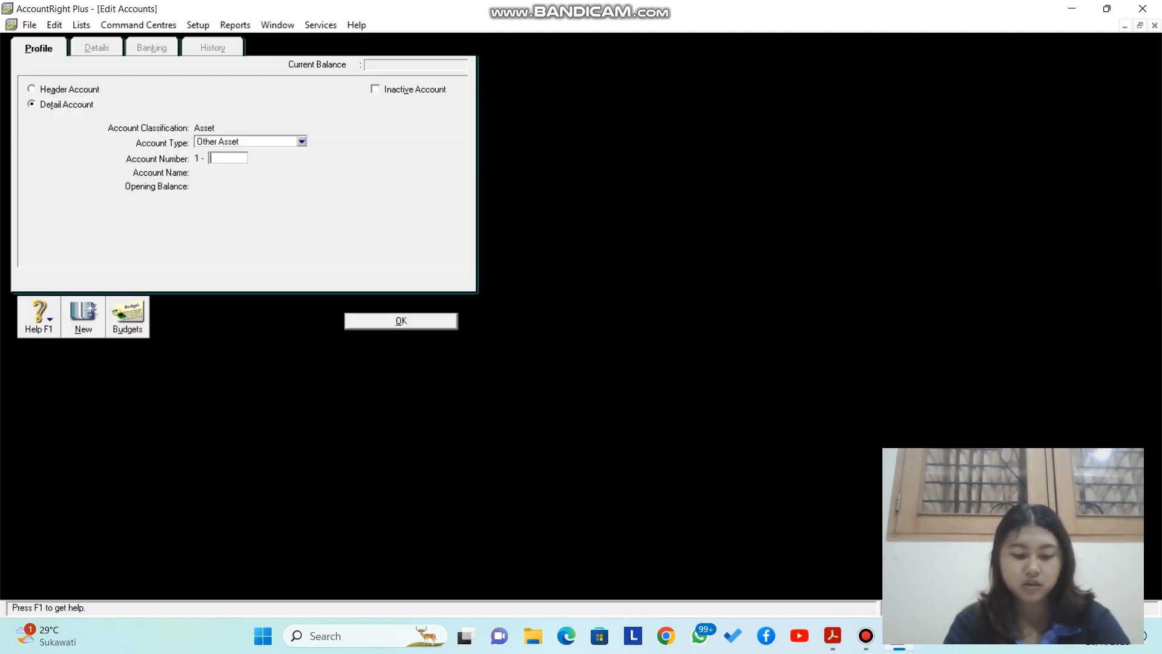
{"action": "type", "text": "0111"}
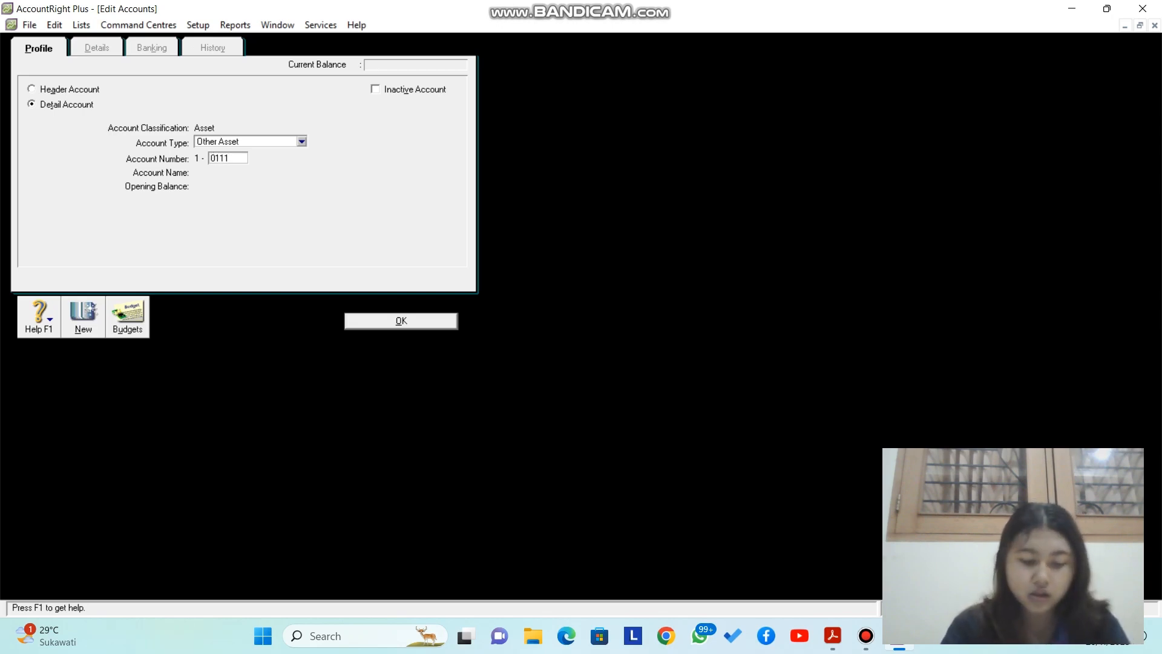
{"action": "key", "text": "Tab"}
{"action": "type", "text": "Ak"}
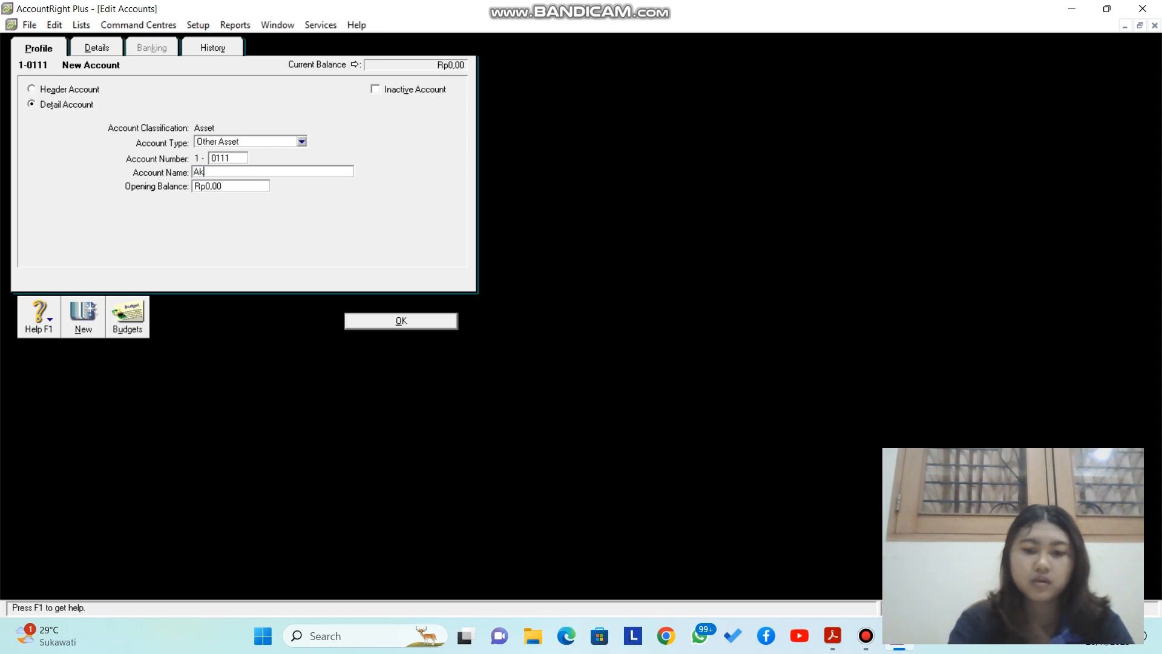
{"action": "type", "text": "m. Peny"}
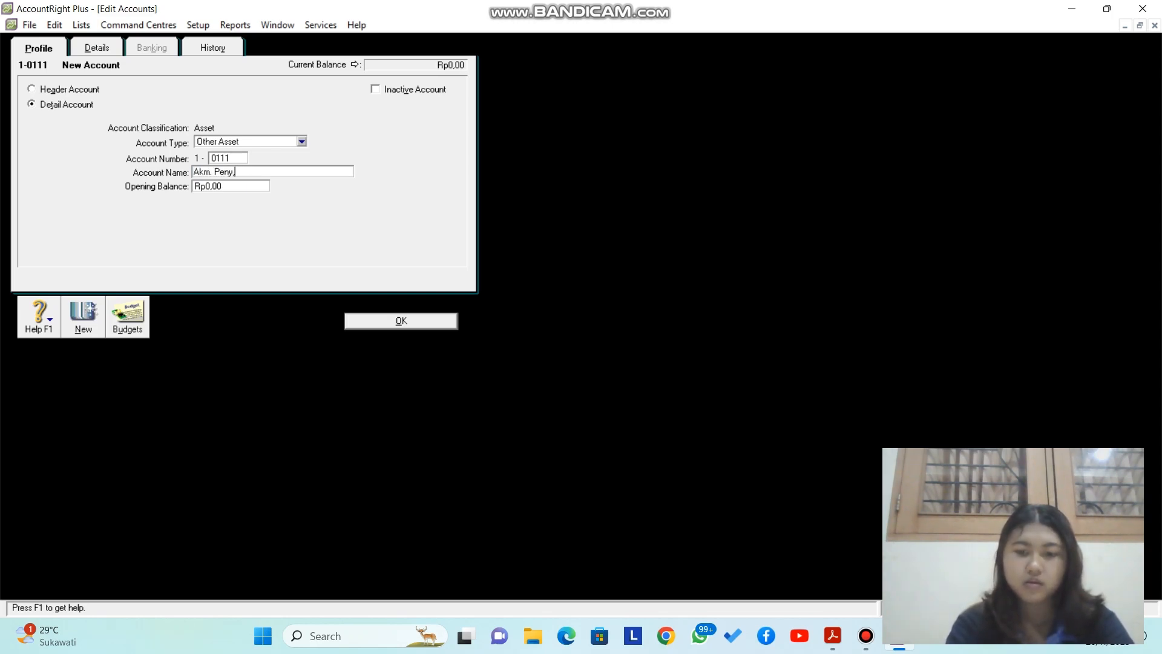
{"action": "type", "text": ". peralatan"}
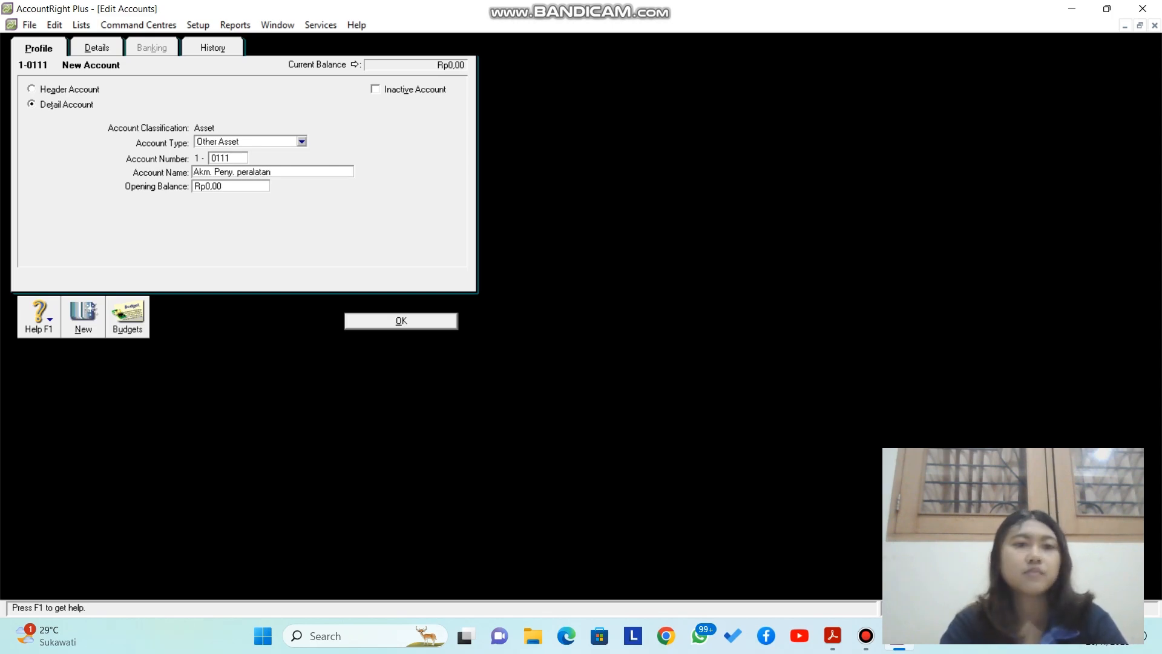
{"action": "left_click", "coordinate": [245, 172]}
{"action": "key", "text": "BackSpace"}
{"action": "key", "text": "BackSpace"}
{"action": "type", "text": "Pe"}
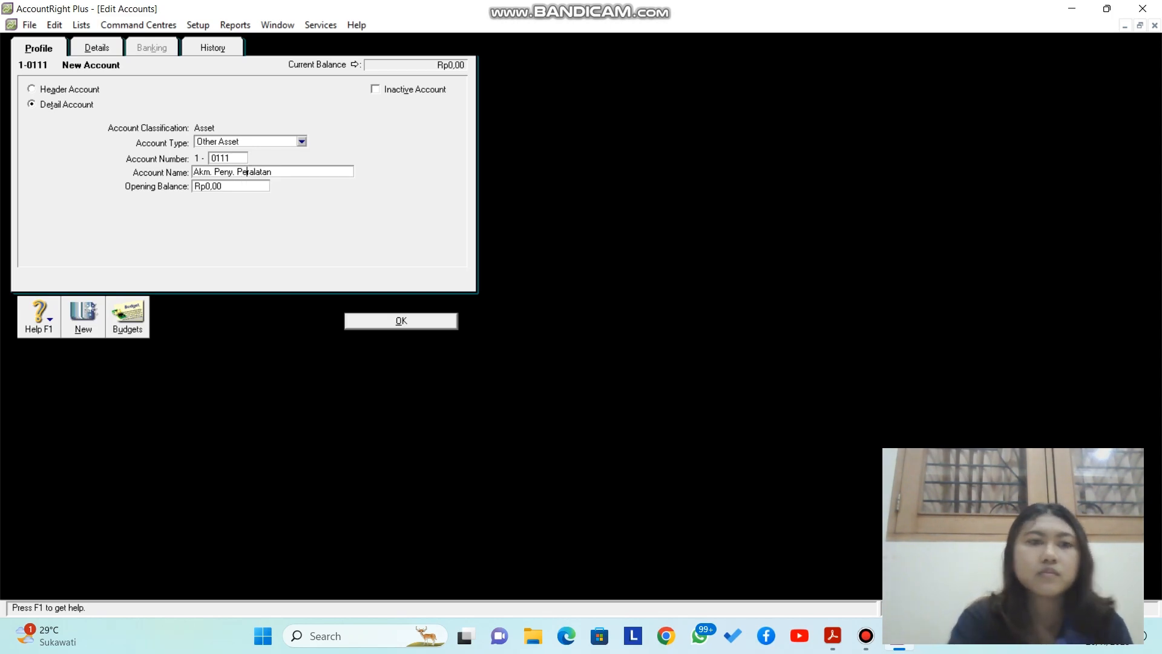
{"action": "key", "text": "Return"}
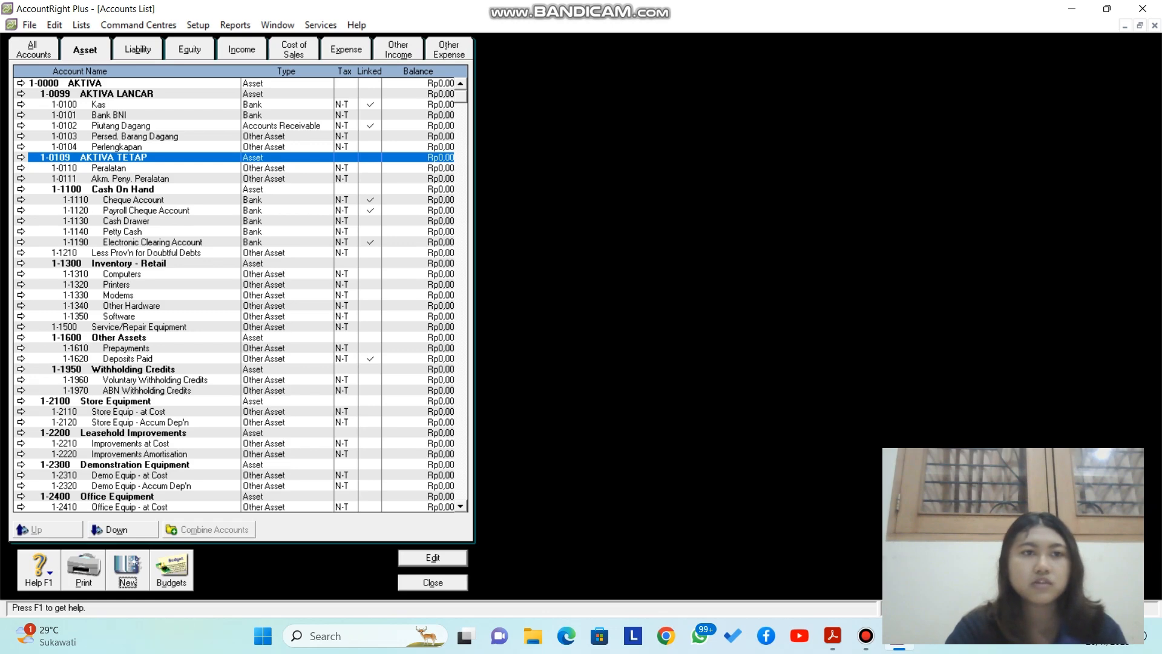
Step: Rename the Liabilities header account 2-0000 to KEWAJIBAN
{"action": "left_click", "coordinate": [138, 50]}
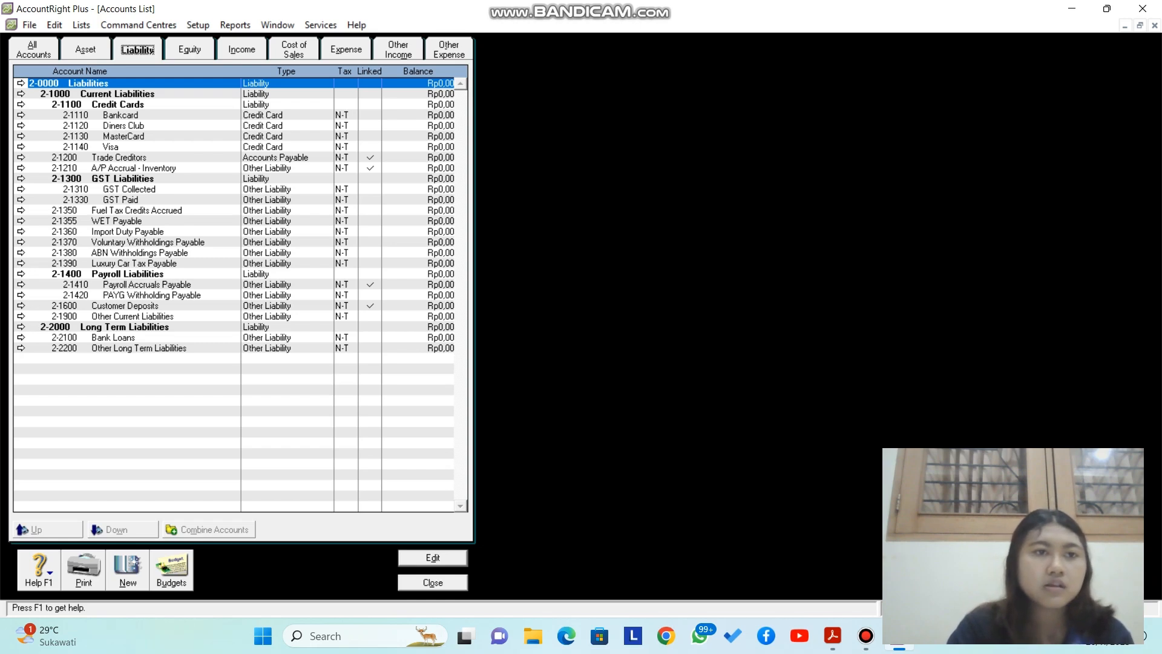
{"action": "left_click", "coordinate": [21, 83]}
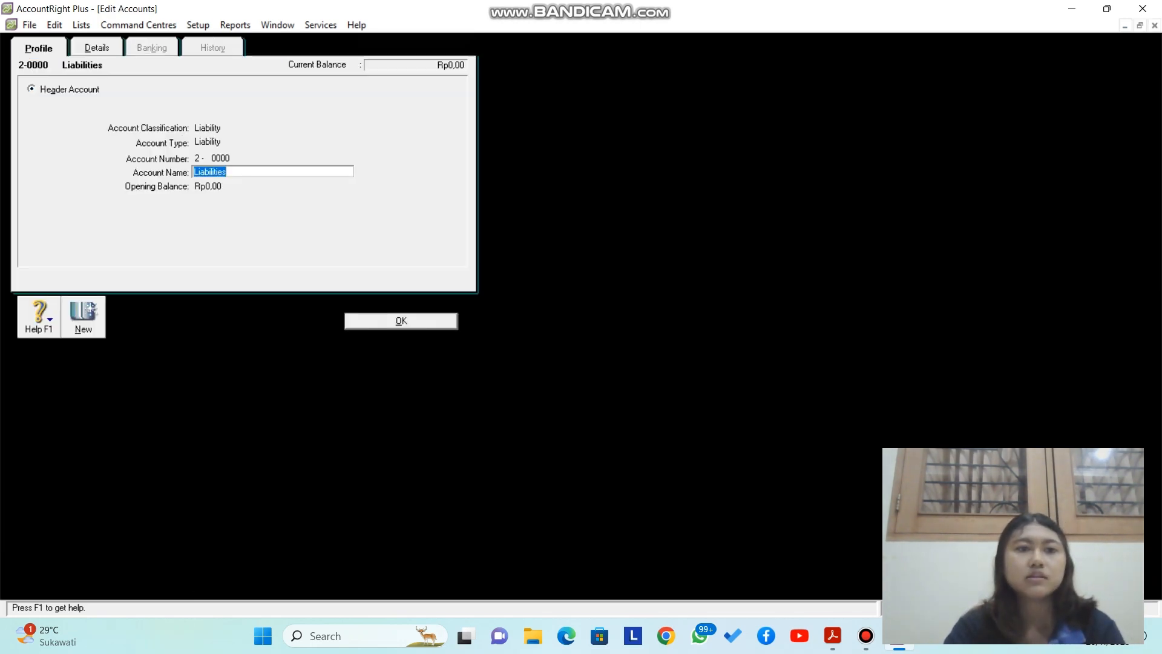
{"action": "key", "text": "Caps_Lock"}
{"action": "type", "text": "KEWA"}
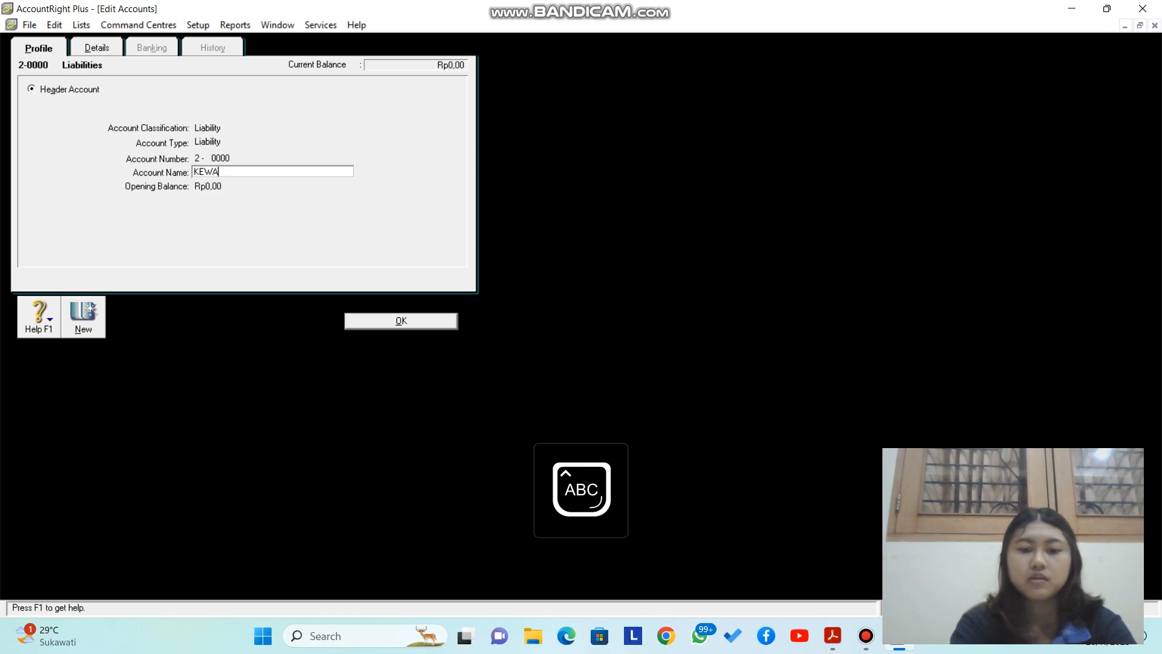
{"action": "type", "text": "JIBAN"}
{"action": "key", "text": "Caps_Lock"}
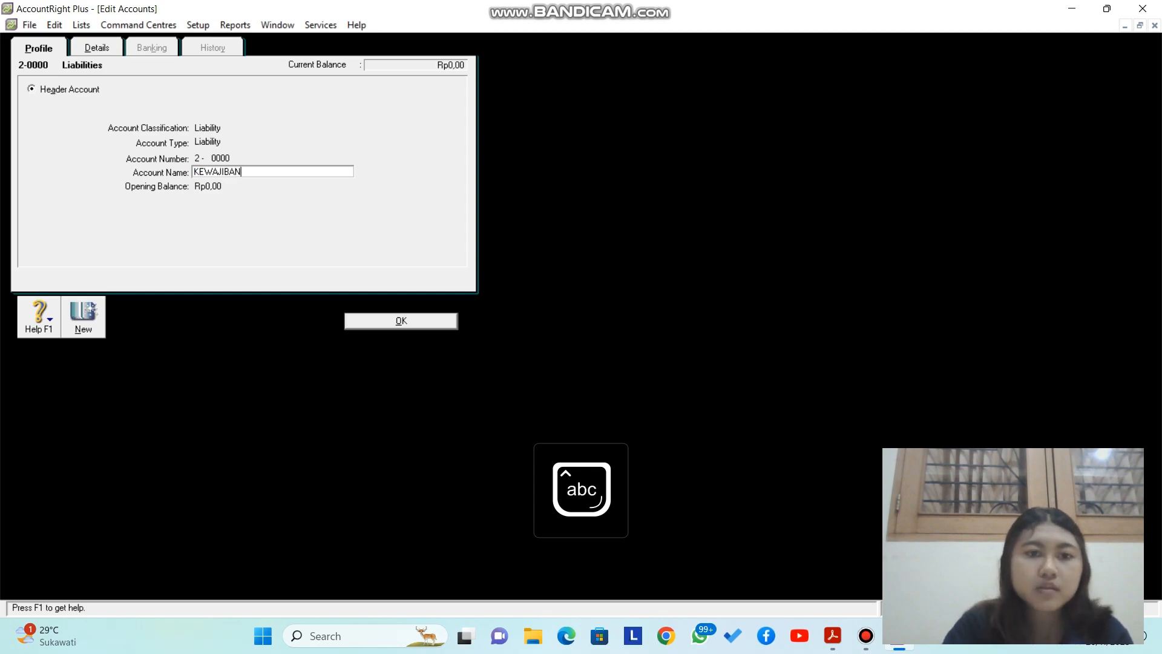
{"action": "key", "text": "Return"}
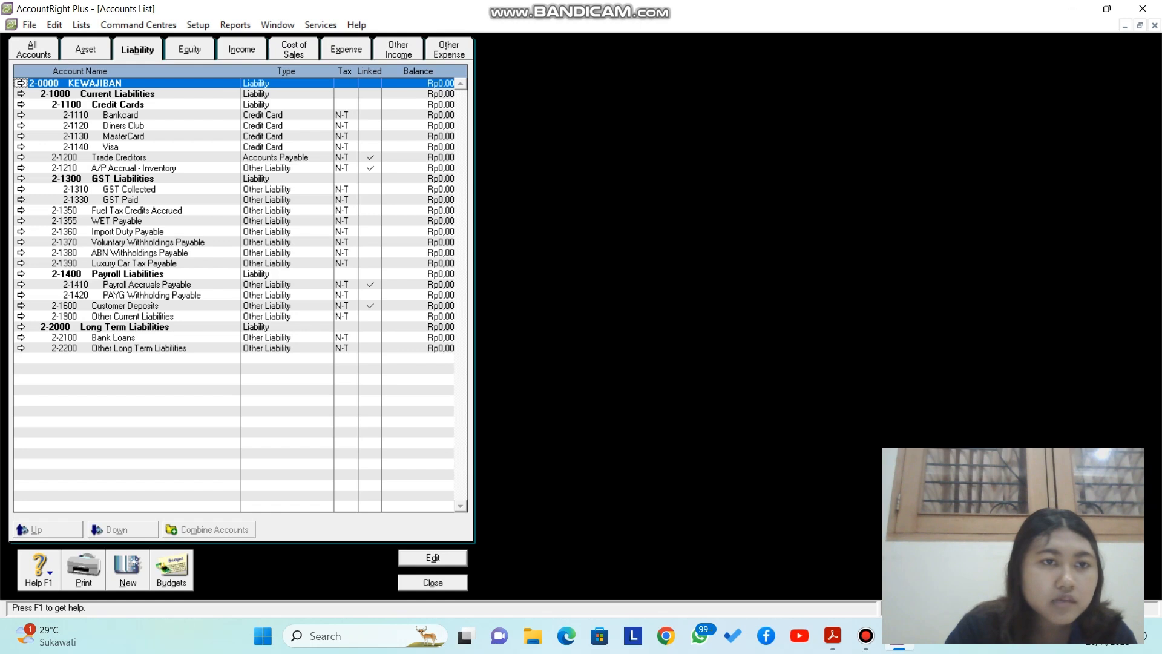
Step: Change Trade Creditors to account 2-0200 named Hutang Dagang
{"action": "double_click", "coordinate": [119, 158]}
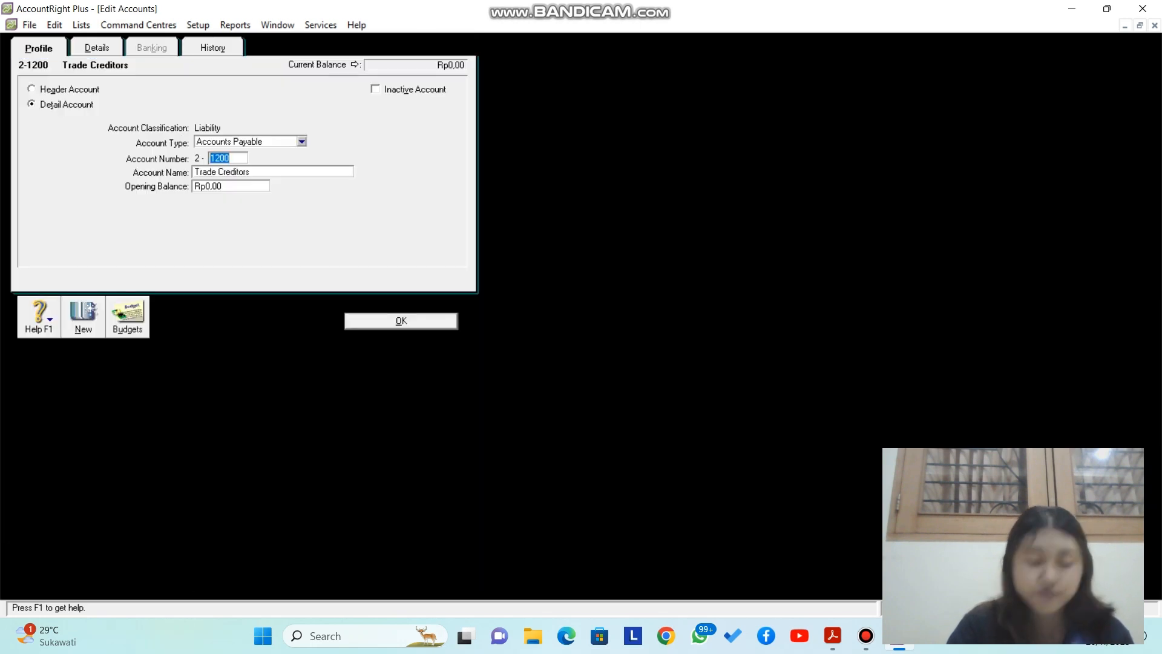
{"action": "type", "text": "0200"}
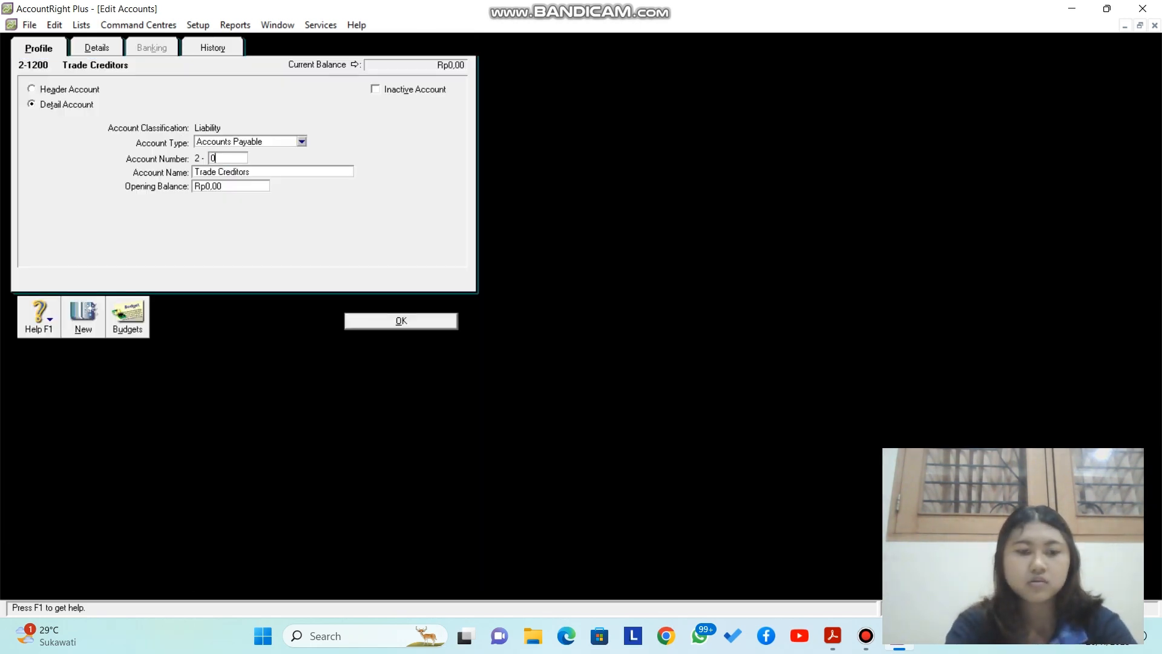
{"action": "key", "text": "Tab"}
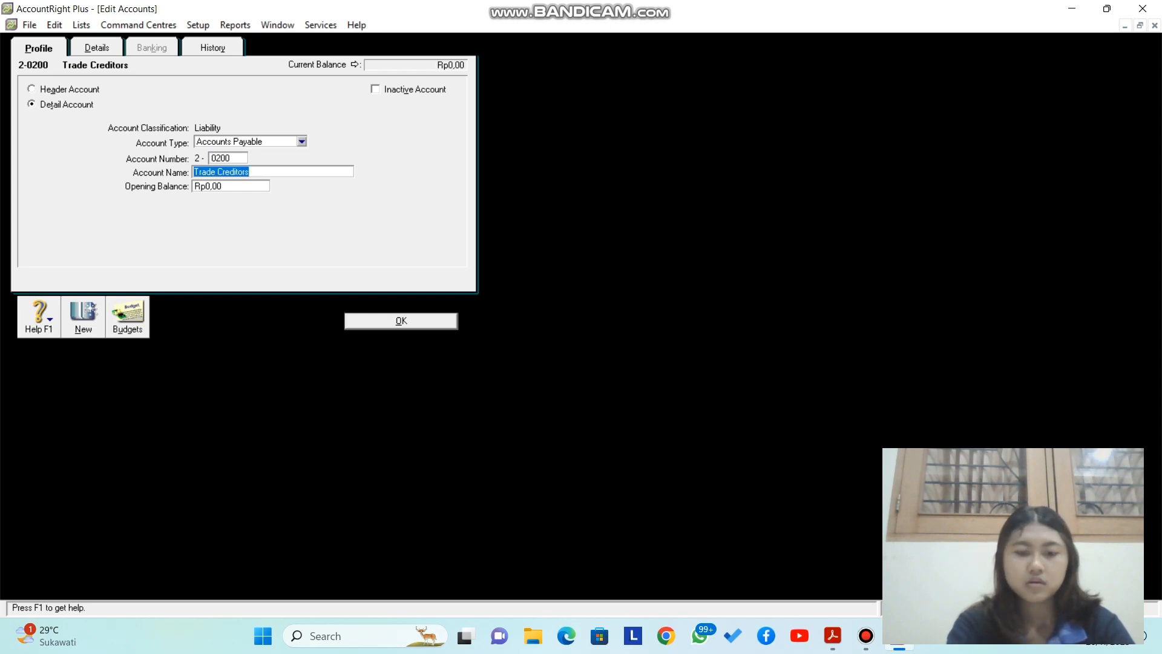
{"action": "type", "text": "Hut"}
{"action": "key", "text": "BackSpace"}
{"action": "key", "text": "BackSpace"}
{"action": "type", "text": "utang Dagang"}
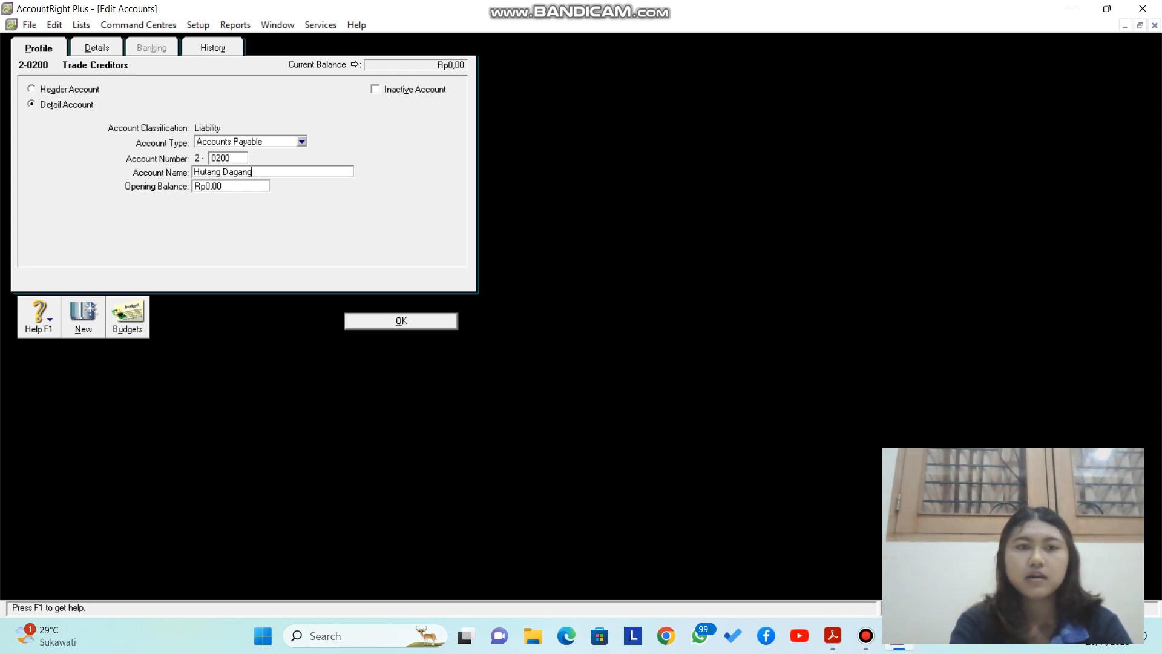
{"action": "key", "text": "Return"}
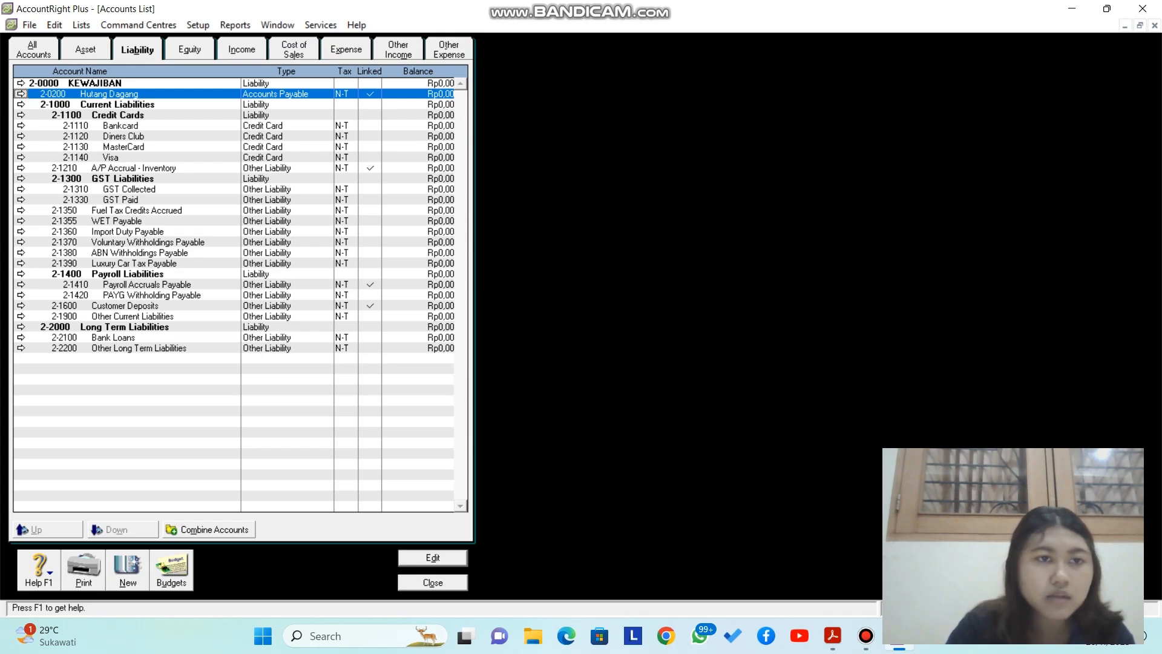
Step: Change the GST Liabilities header to 2-0210 HUTANG PPN
{"action": "left_click", "coordinate": [22, 179]}
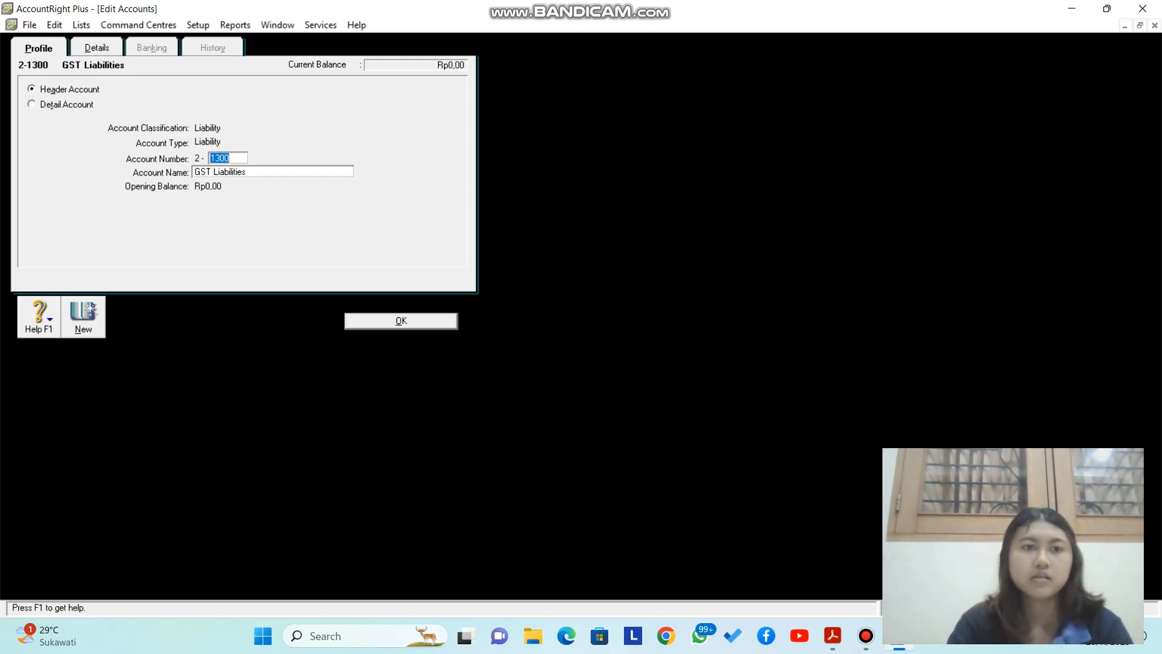
{"action": "type", "text": "0210"}
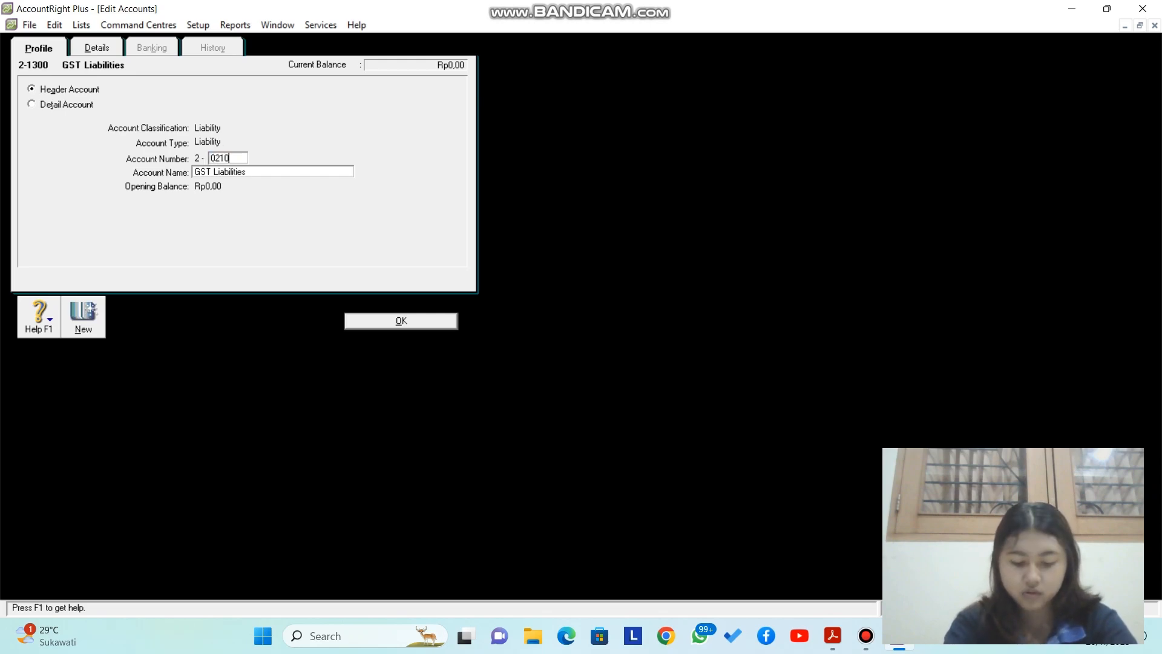
{"action": "key", "text": "Tab"}
{"action": "key", "text": "Caps_Lock"}
{"action": "type", "text": "HUTANG PPN"}
{"action": "key", "text": "Caps_Lock"}
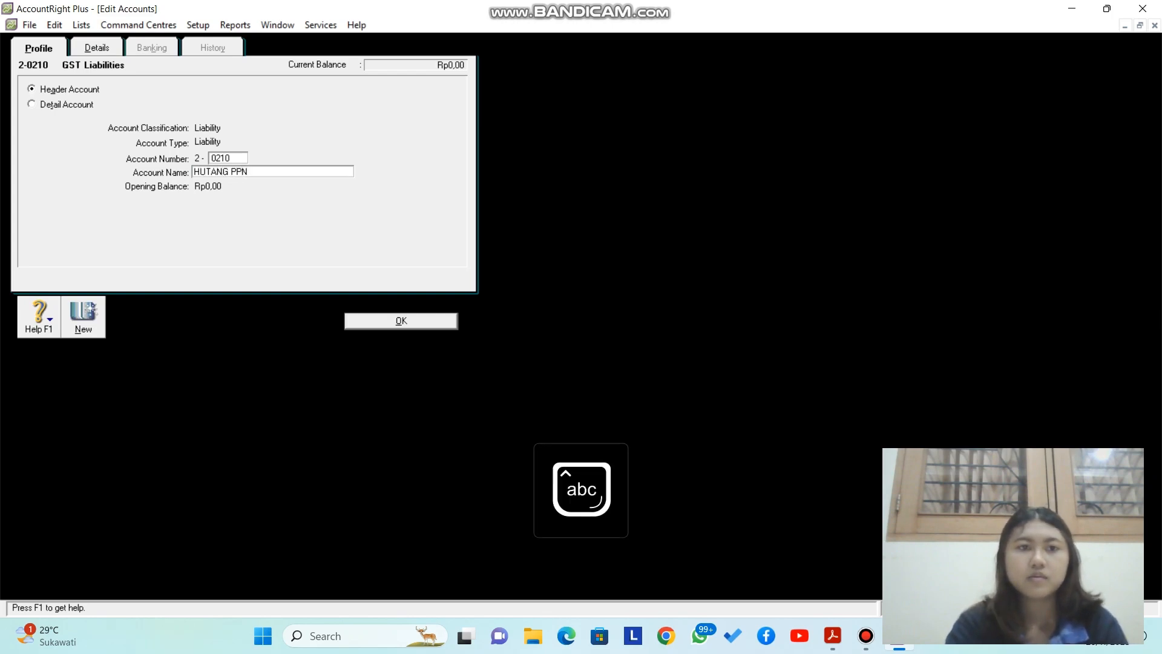
{"action": "key", "text": "Return"}
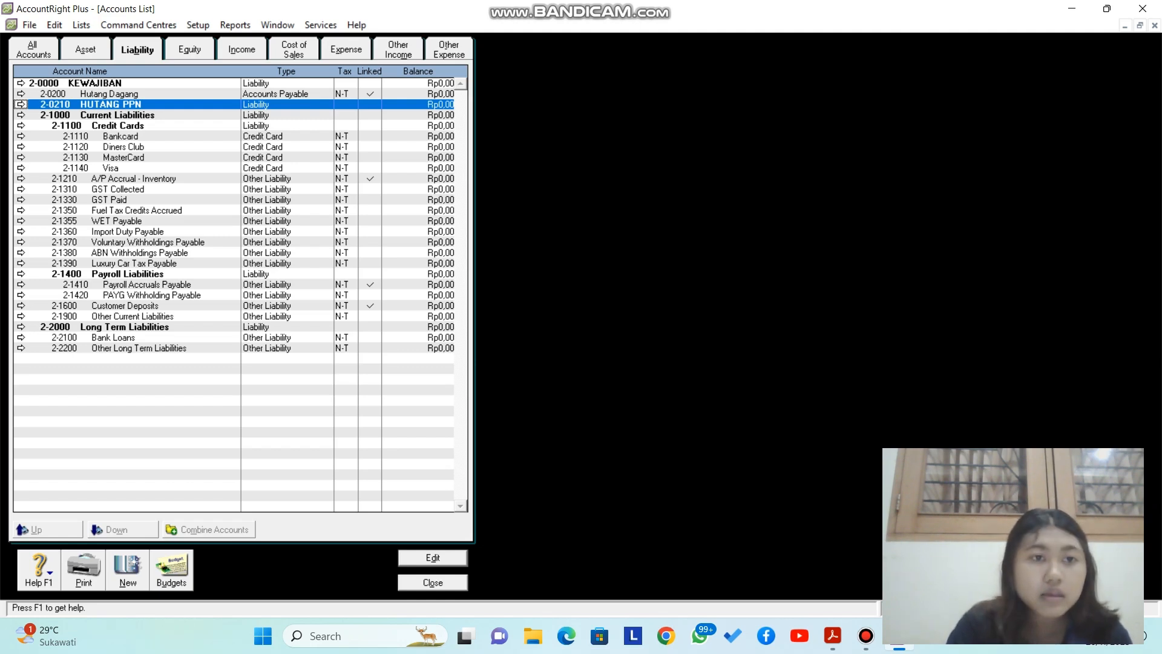
Step: Change GST Collected to 2-0211 PPN Keluaran
{"action": "left_click", "coordinate": [21, 190]}
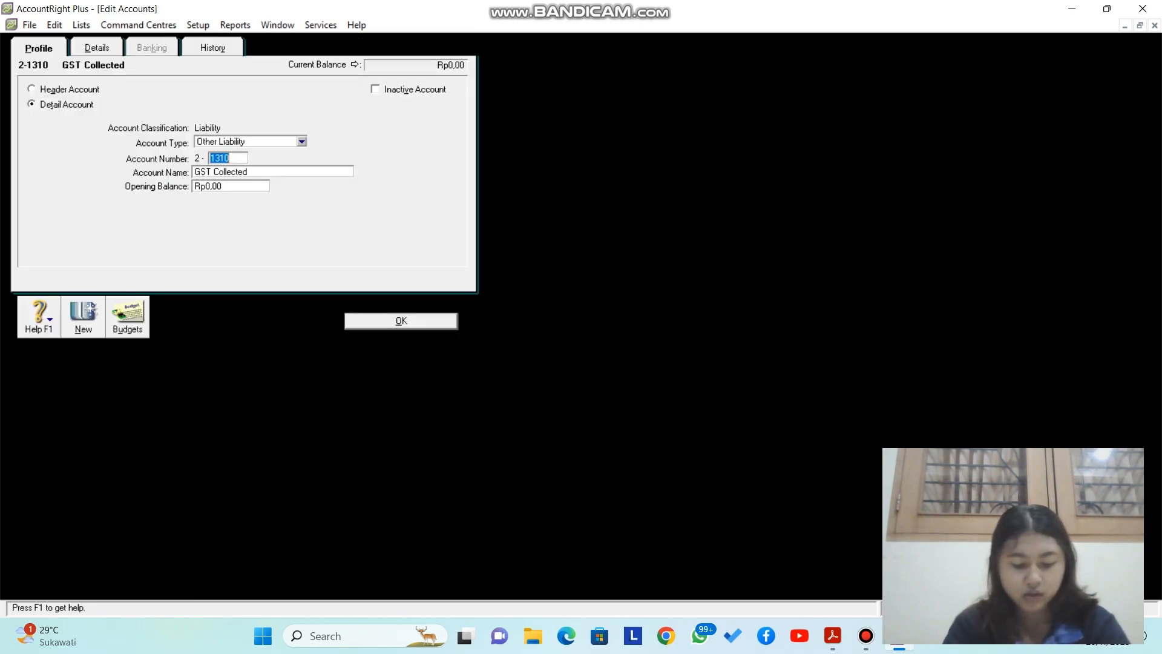
{"action": "type", "text": "01"}
{"action": "type", "text": "211"}
{"action": "key", "text": "Tab"}
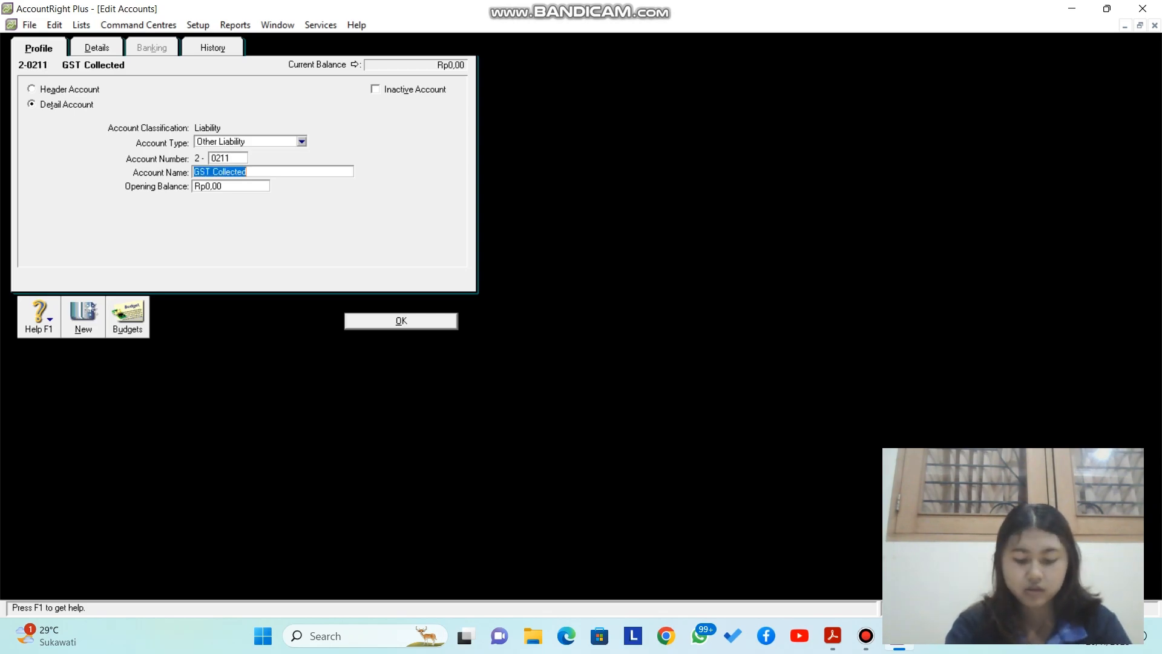
{"action": "type", "text": "PPN"}
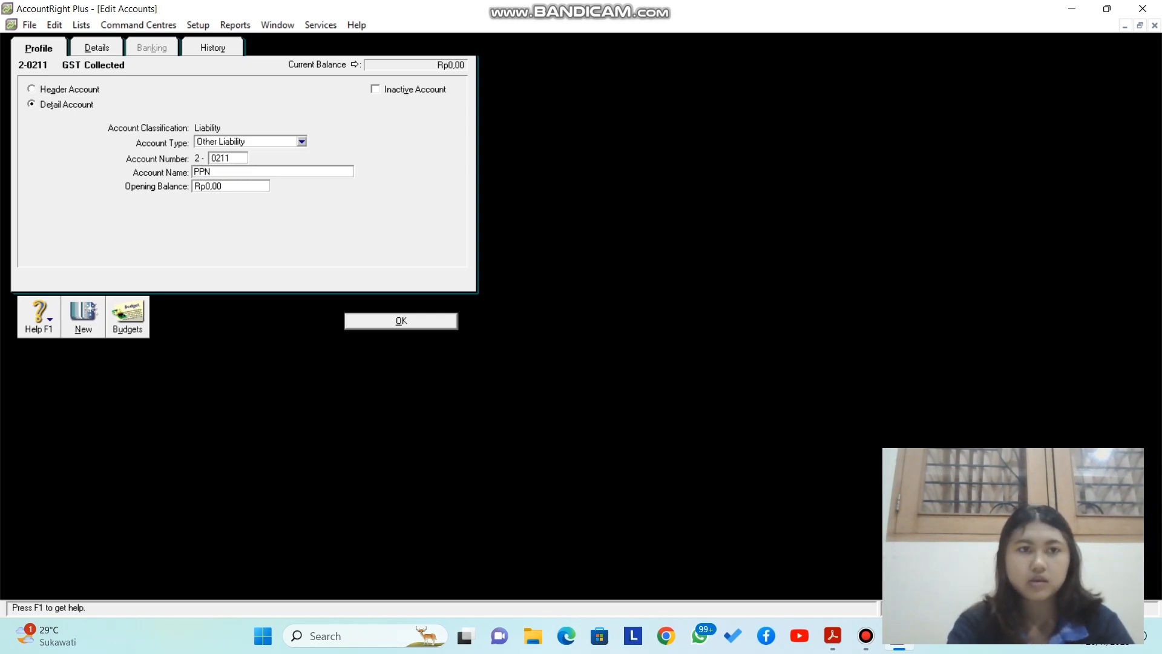
{"action": "type", "text": " Kek"}
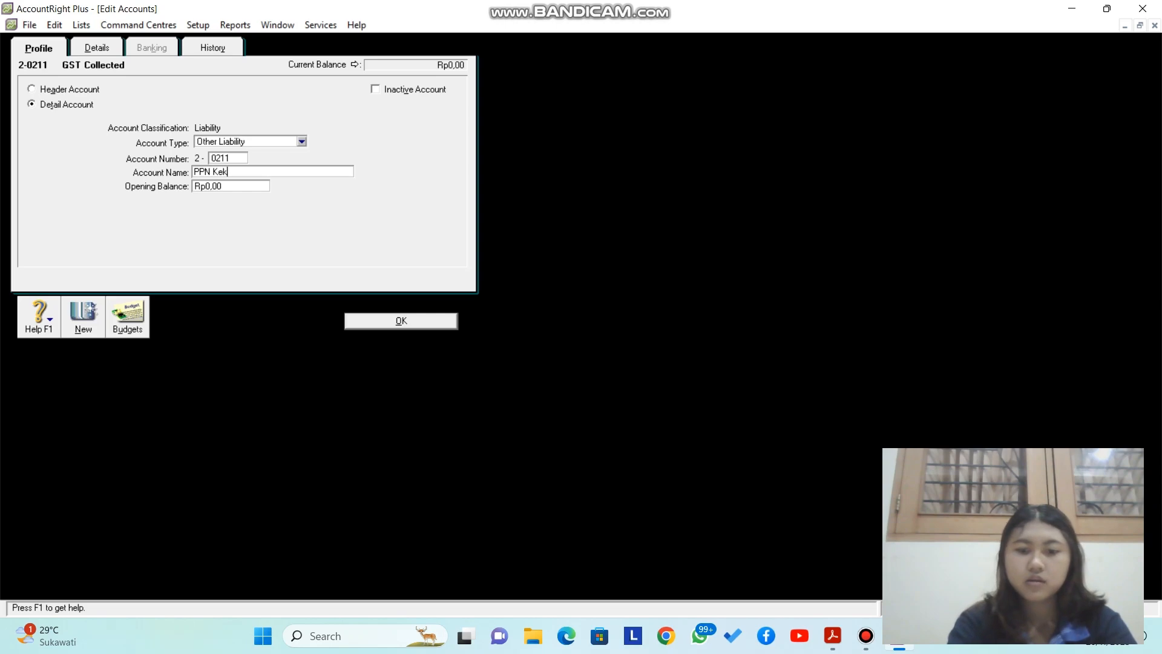
{"action": "key", "text": "BackSpace"}
{"action": "type", "text": "luaran"}
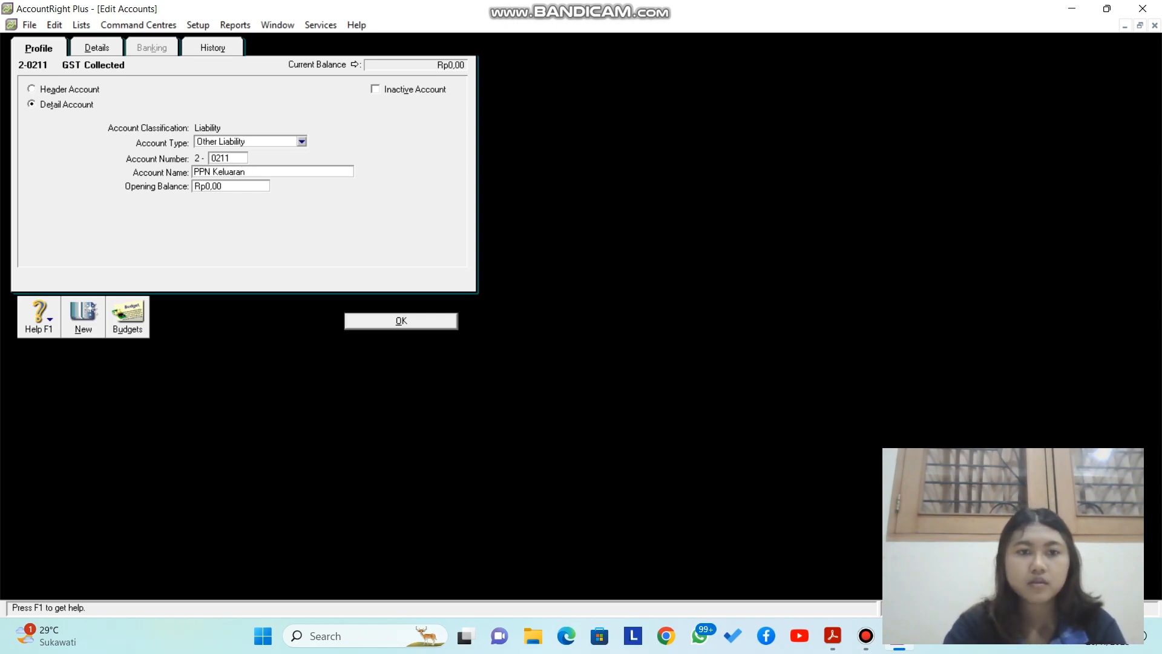
{"action": "key", "text": "Return"}
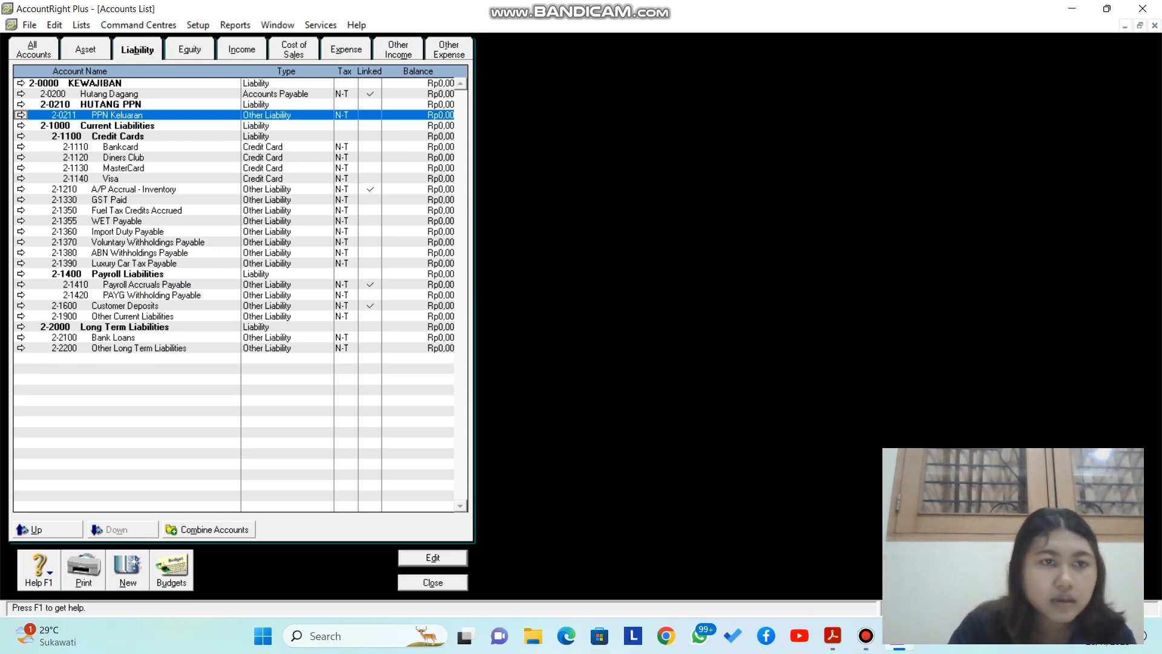
Step: Change GST Paid to 2-0212 PPN Masukan
{"action": "left_click", "coordinate": [21, 200]}
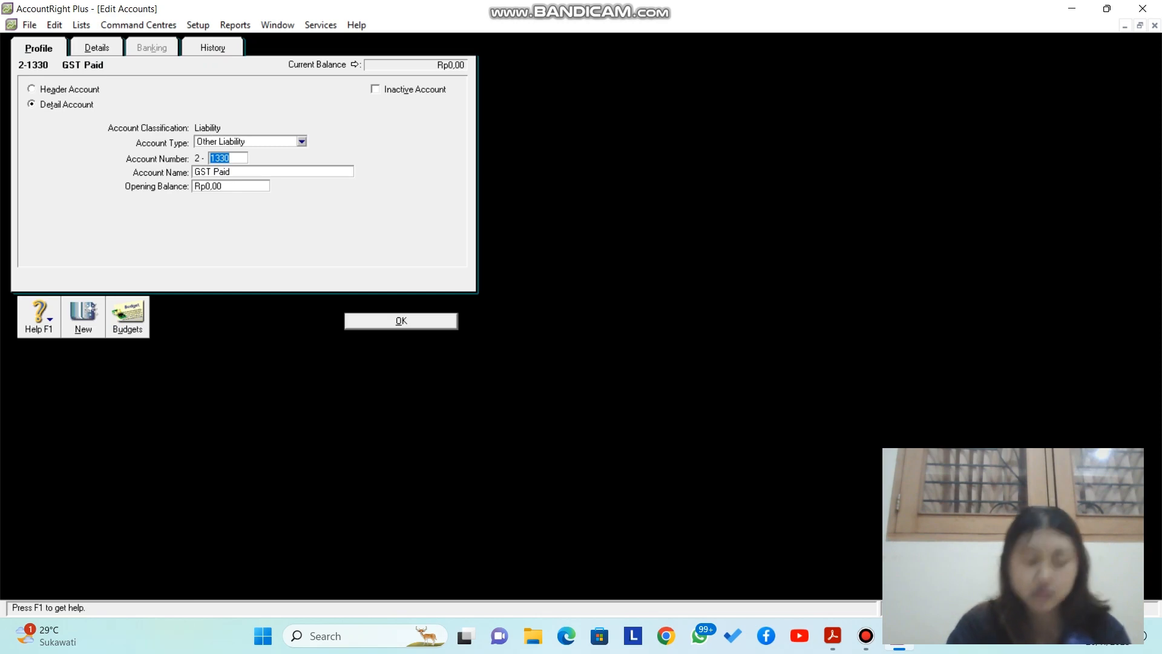
{"action": "type", "text": "0212"}
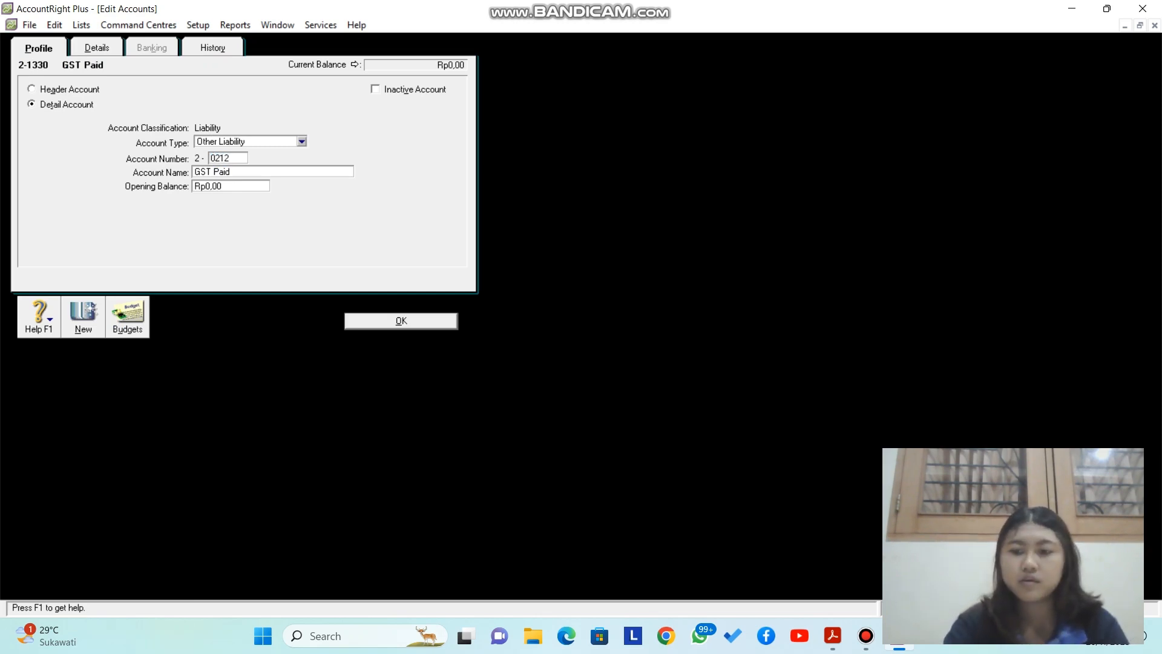
{"action": "key", "text": "Tab"}
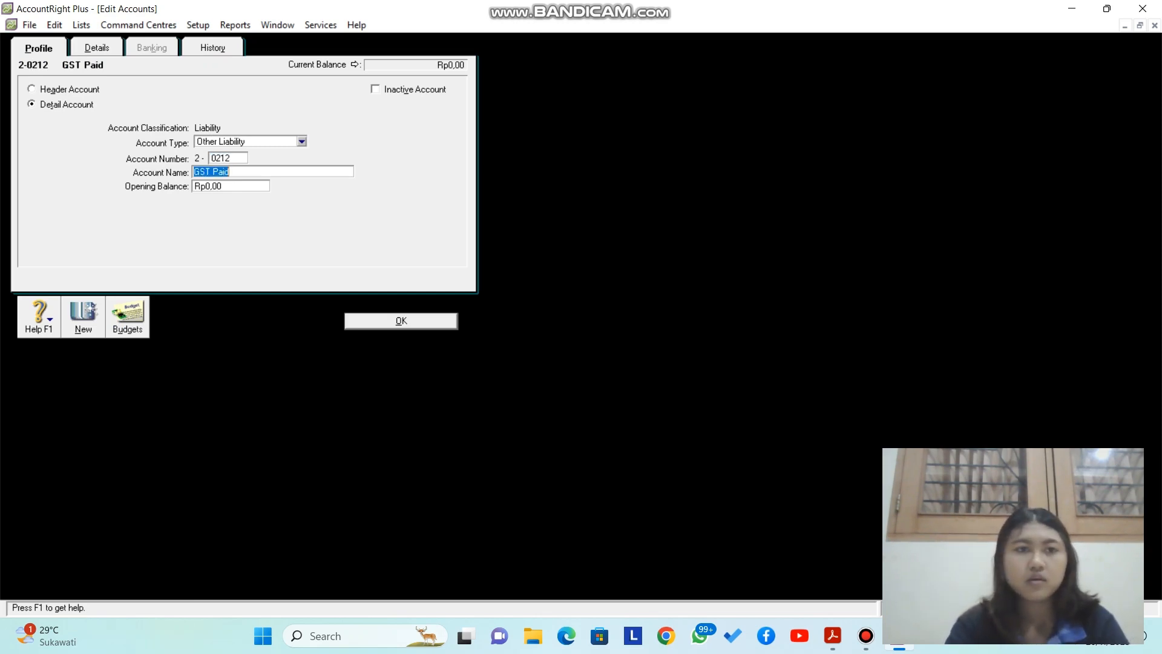
{"action": "type", "text": "PPN Masukan"}
{"action": "left_click", "coordinate": [401, 321]}
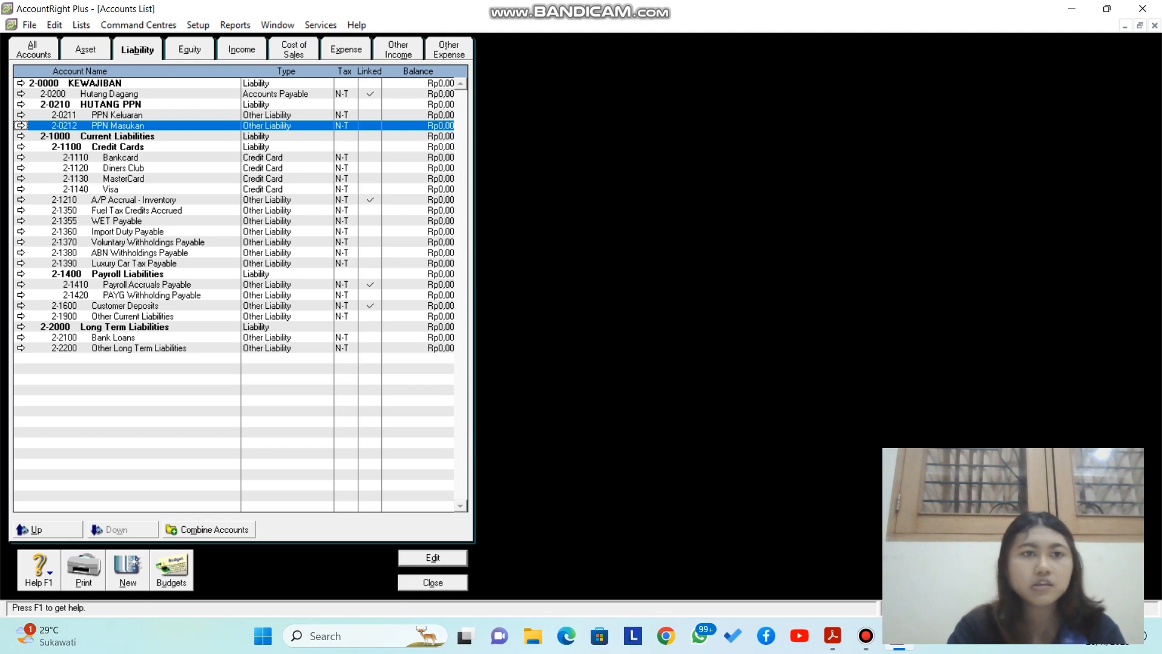
{"action": "left_click", "coordinate": [189, 50]}
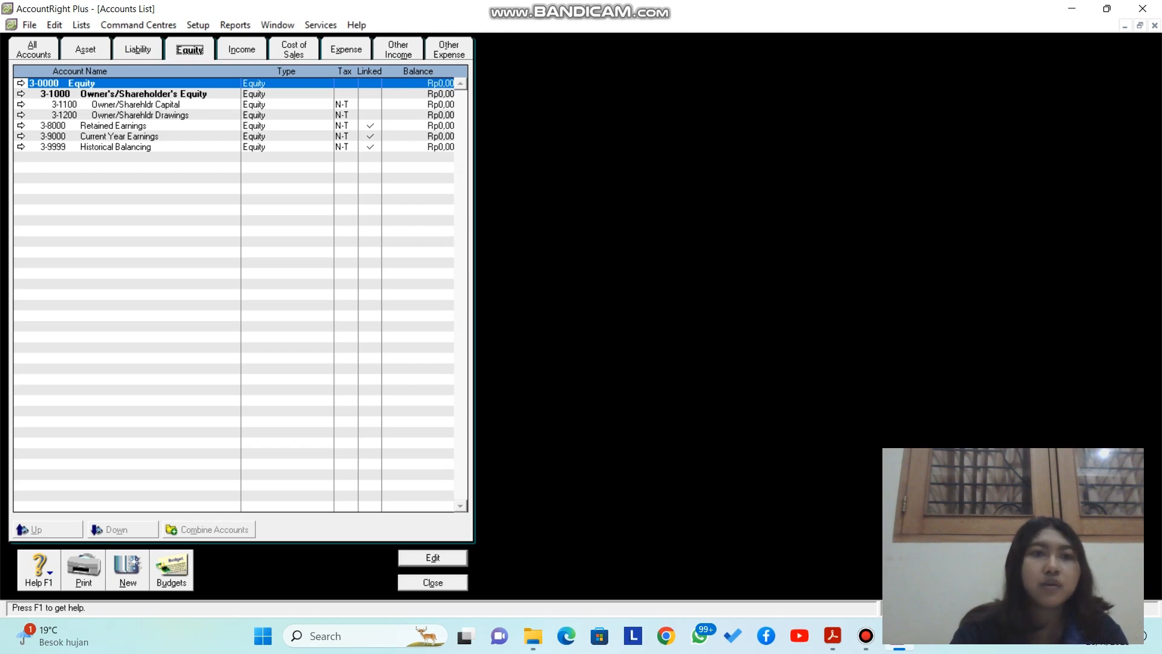
Step: Rename the Equity header account 3-0000 to MODAL
{"action": "left_click", "coordinate": [21, 84]}
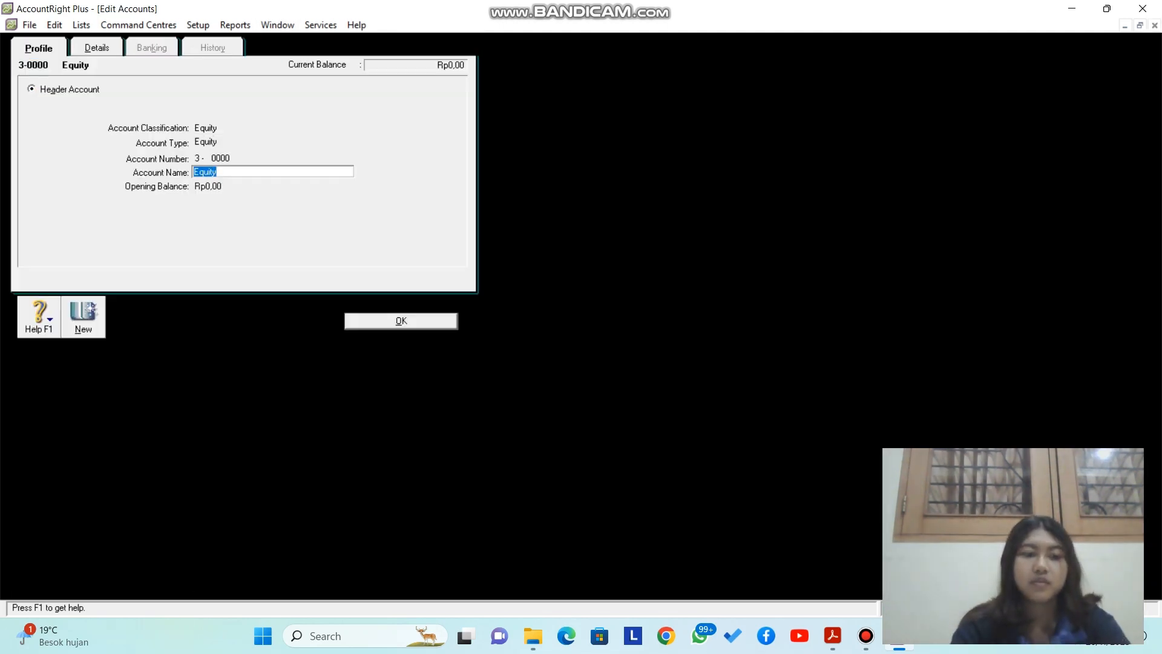
{"action": "key", "text": "Caps_Lock"}
{"action": "type", "text": "MODAL"}
{"action": "key", "text": "Caps_Lock"}
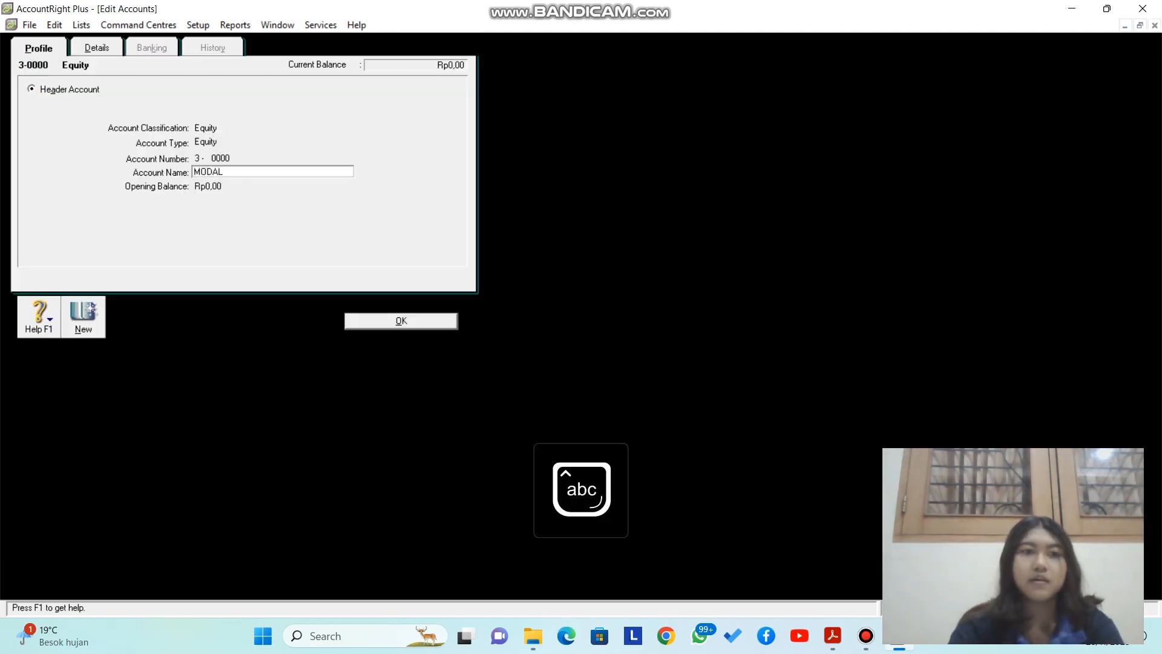
{"action": "key", "text": "Return"}
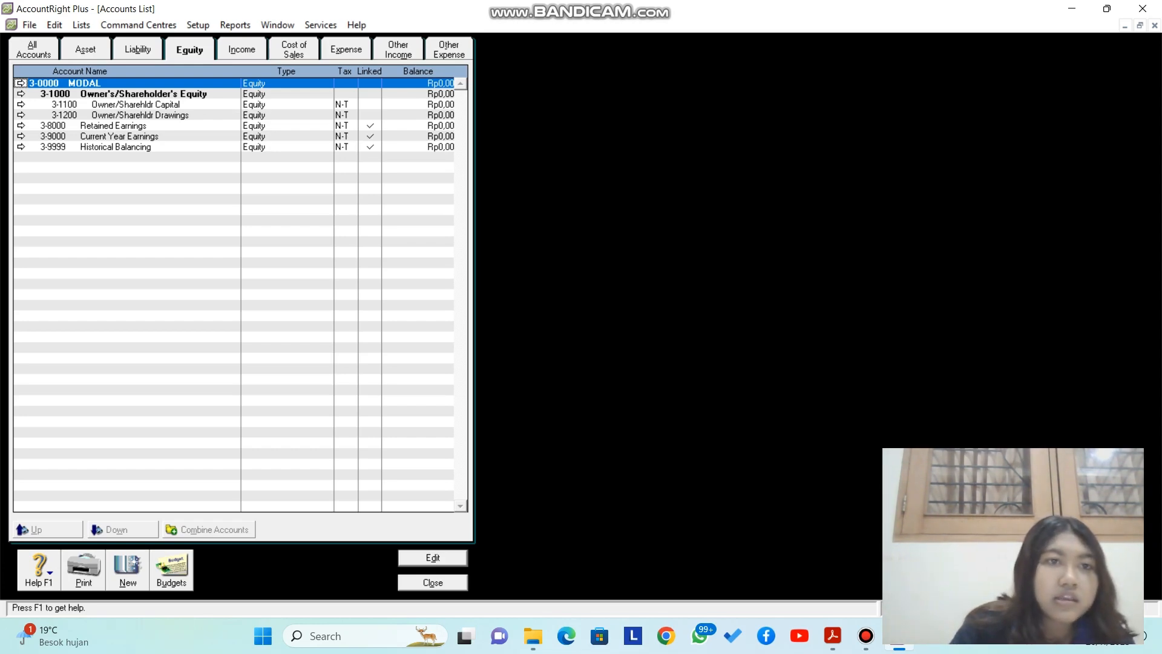
Step: Renumber Retained Earnings to 3-0300 and rename it Modal Tn. plus the owner's name
{"action": "double_click", "coordinate": [113, 125]}
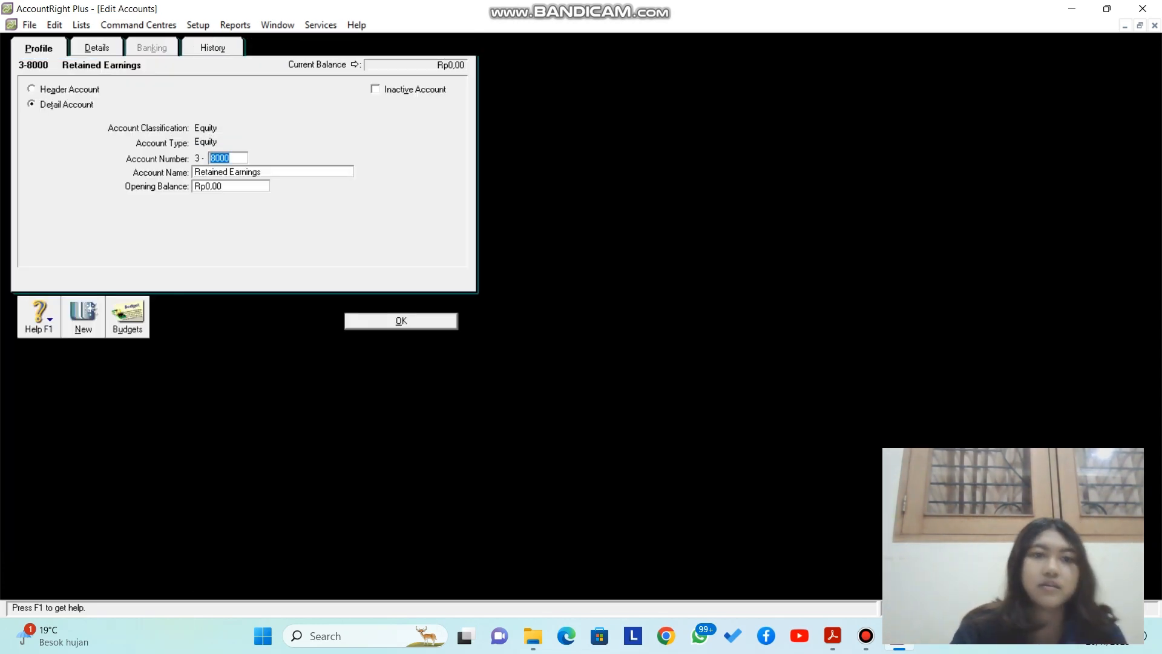
{"action": "type", "text": "0300"}
{"action": "key", "text": "Tab"}
{"action": "type", "text": "Modal Tn."}
{"action": "type", "text": "anaya"}
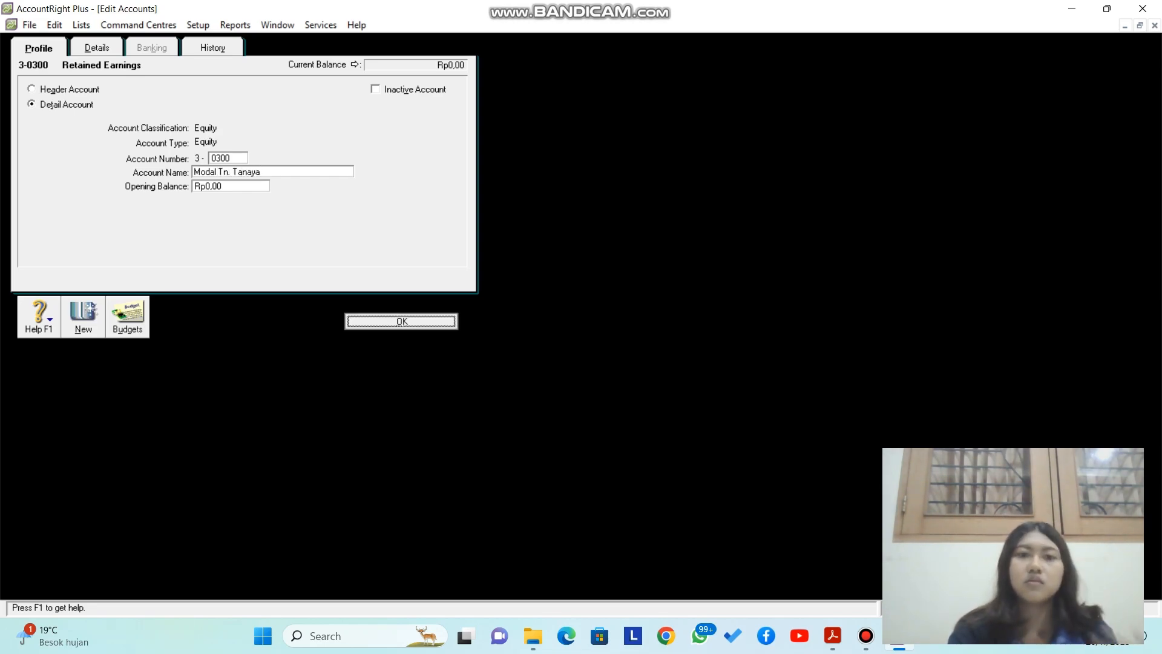
{"action": "key", "text": "Return"}
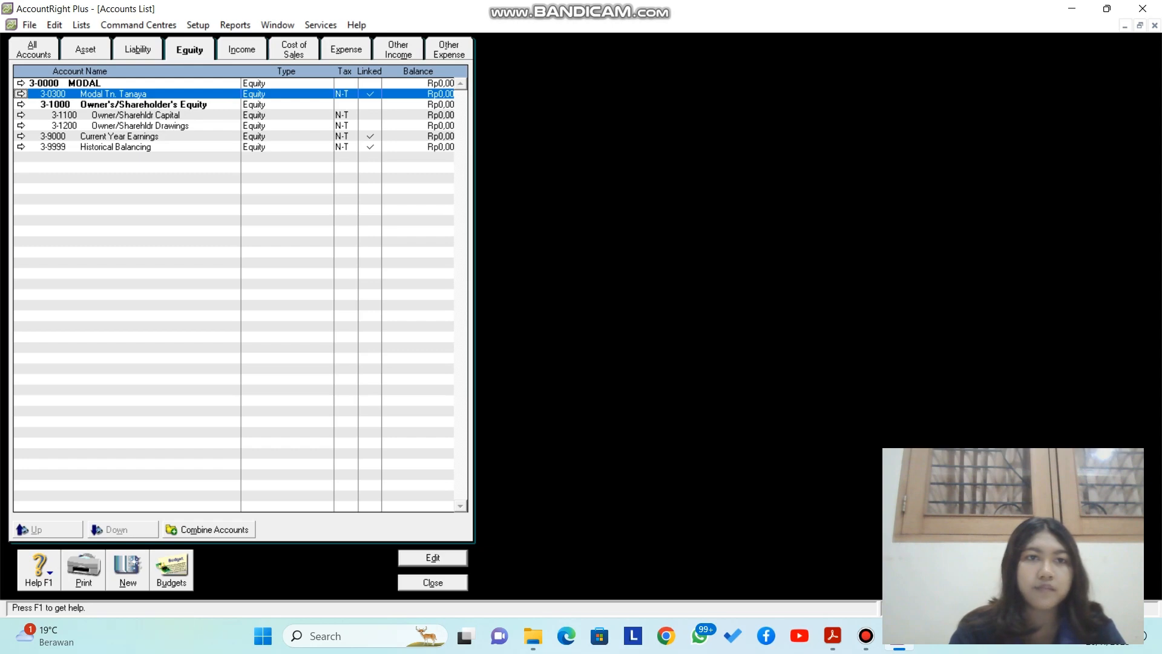
{"action": "left_click", "coordinate": [242, 50]}
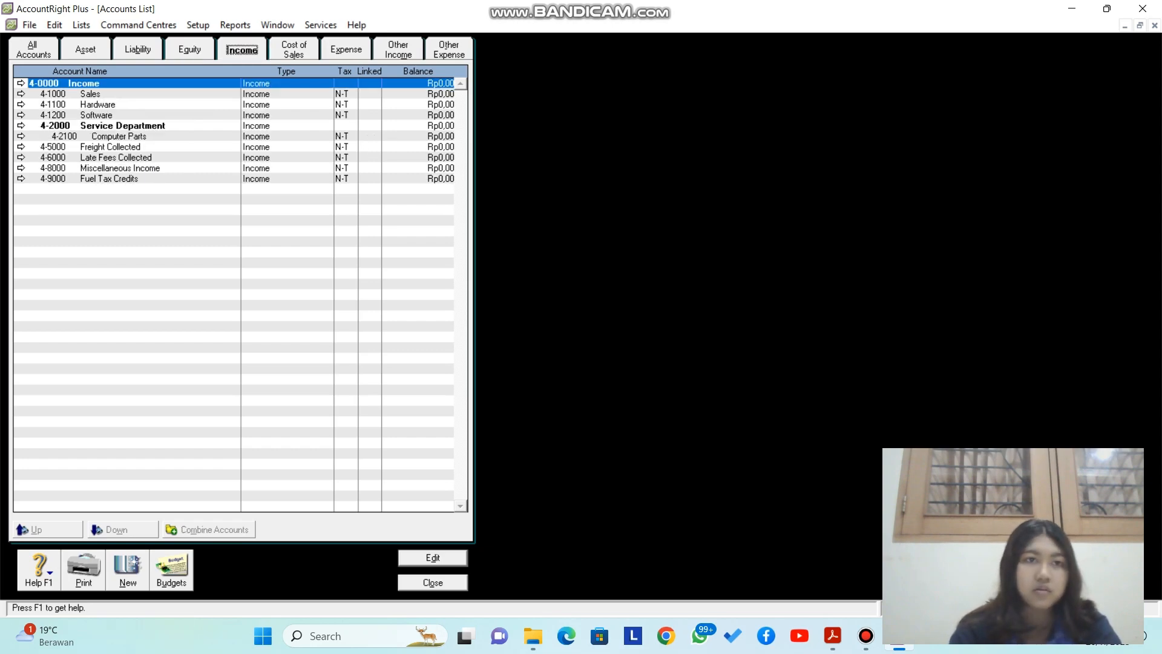
Step: Rename the Income header account 4-0000 to PENDAPATAN
{"action": "left_click", "coordinate": [21, 84]}
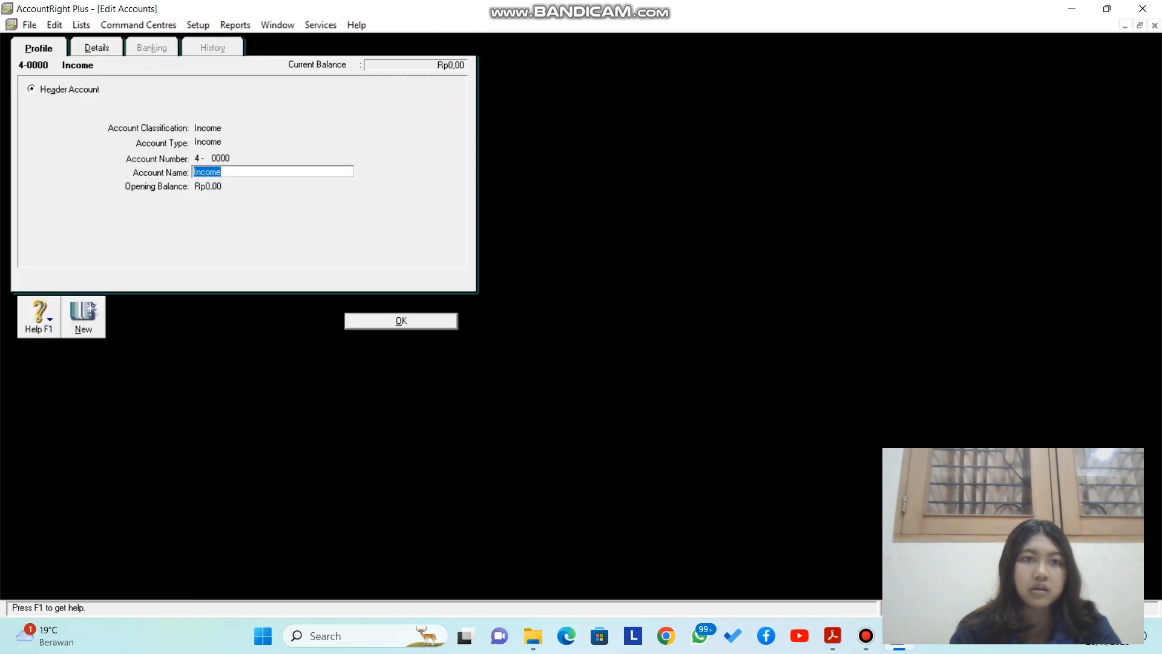
{"action": "key", "text": "Caps_Lock"}
{"action": "type", "text": "PENDAPATAN"}
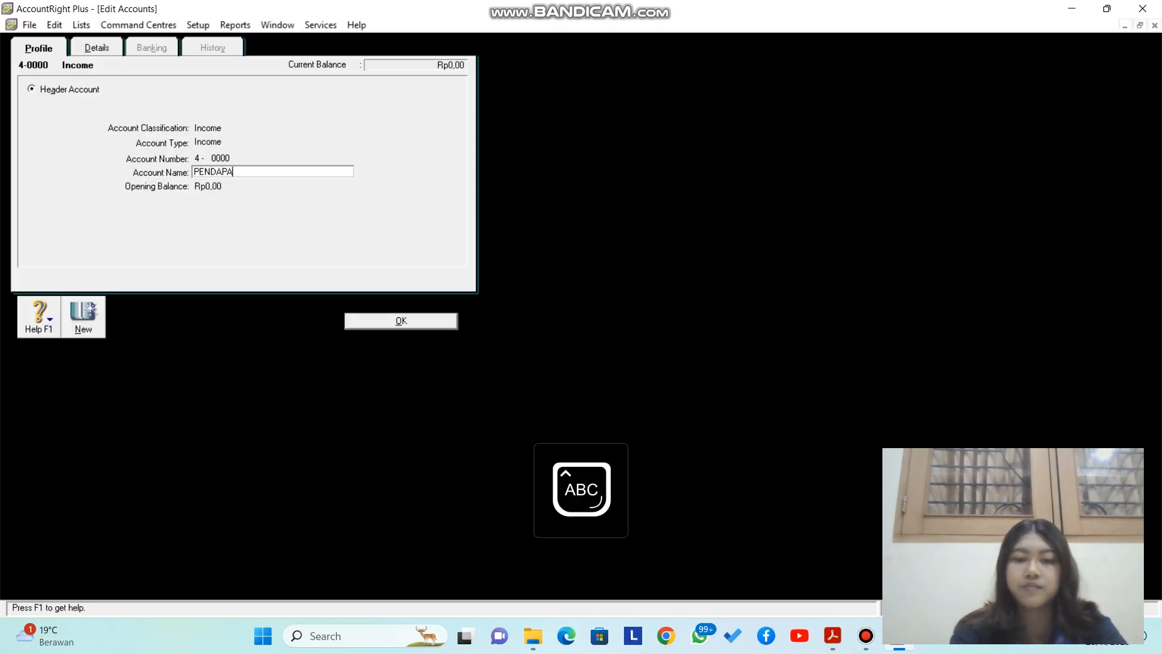
{"action": "key", "text": "Caps_Lock"}
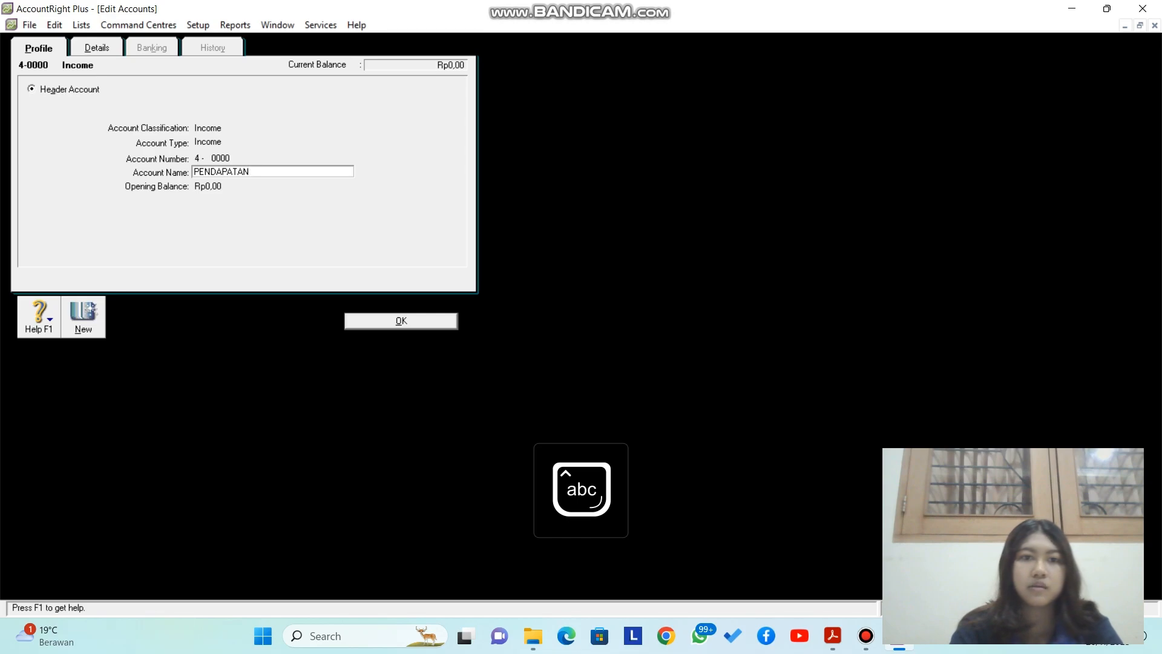
{"action": "key", "text": "Return"}
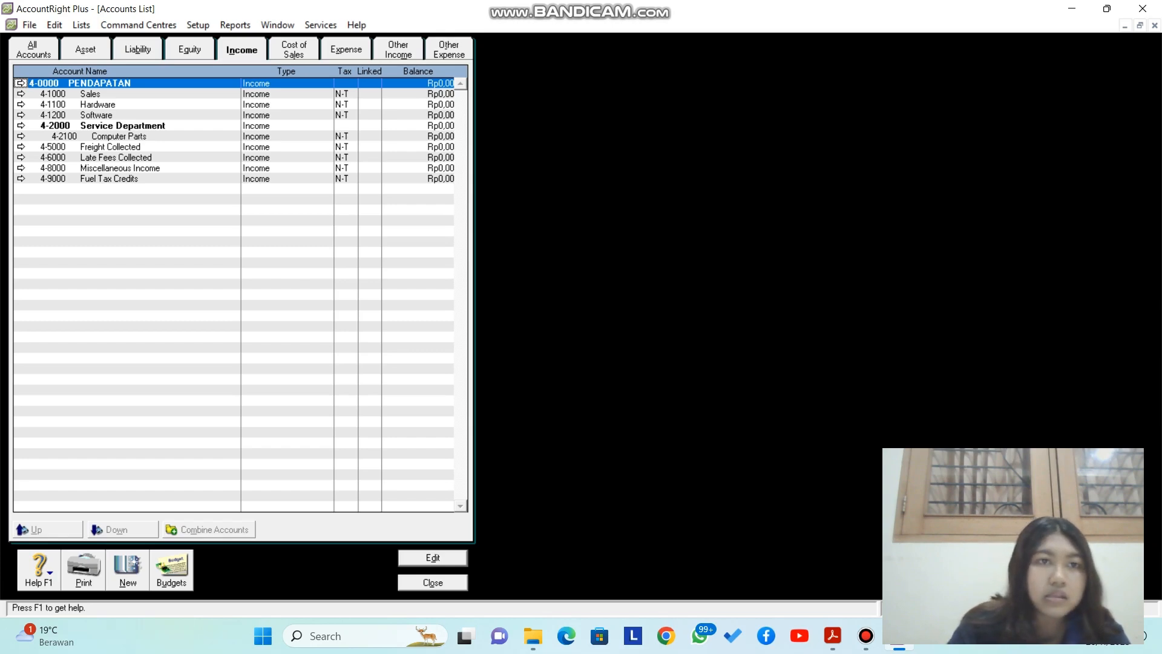
Step: Change Sales 4-1000 to account 4-0400 named Penjualan
{"action": "key", "text": "Down"}
{"action": "key", "text": "Return"}
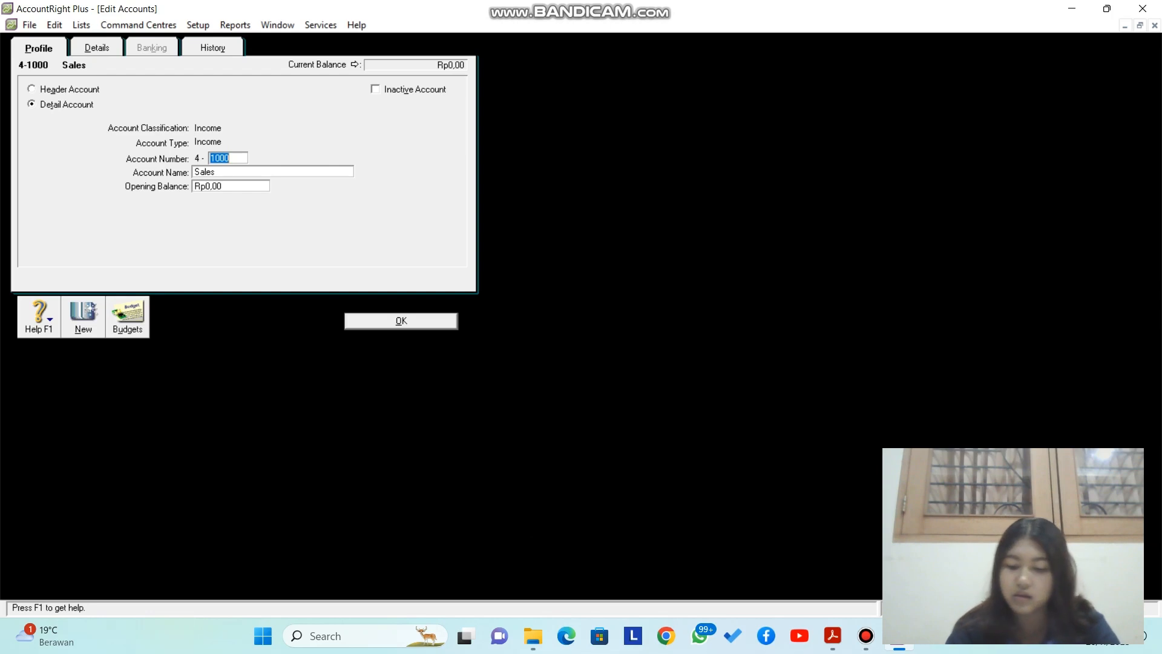
{"action": "type", "text": "03"}
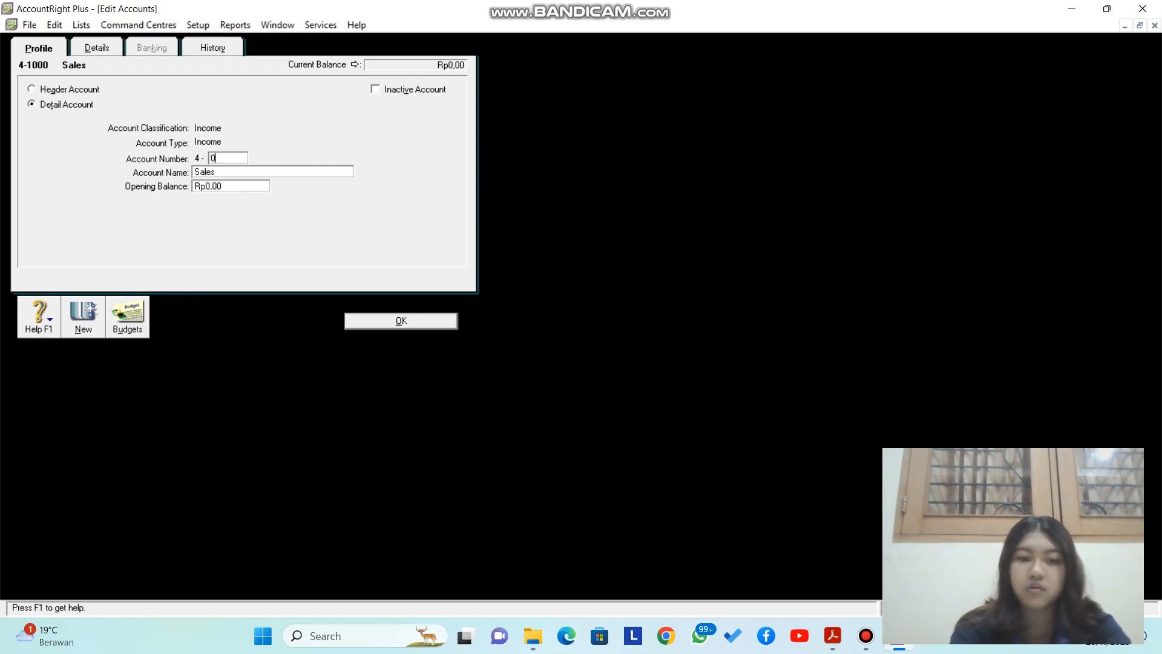
{"action": "key", "text": "BackSpace"}
{"action": "type", "text": "400"}
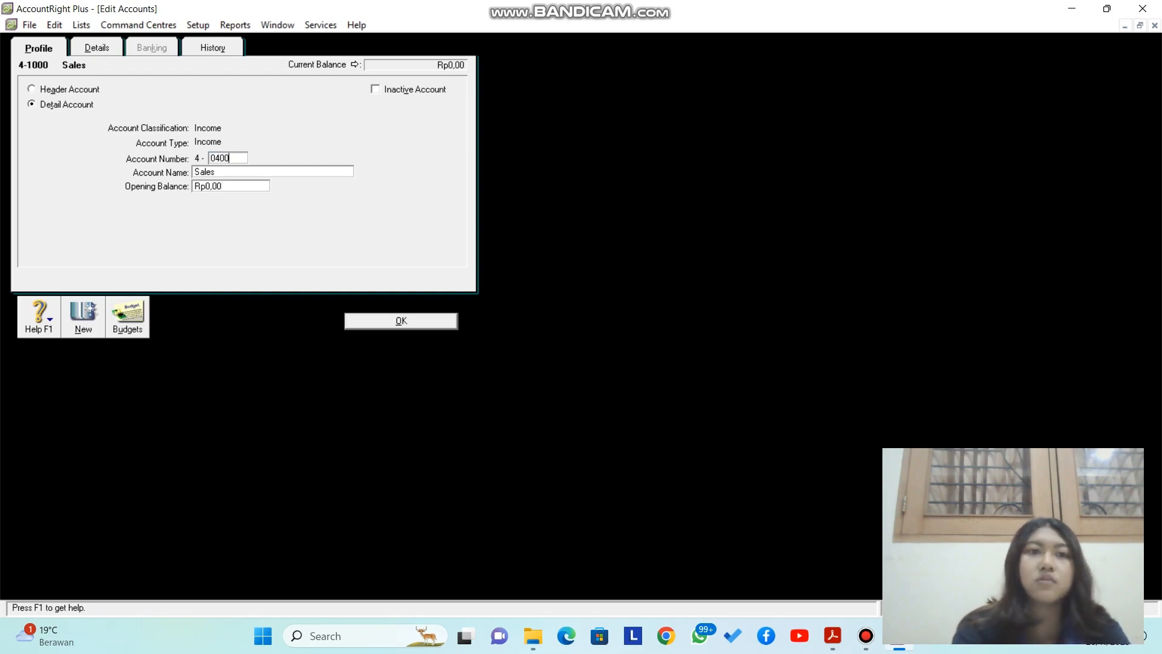
{"action": "key", "text": "Tab"}
{"action": "type", "text": "Pe"}
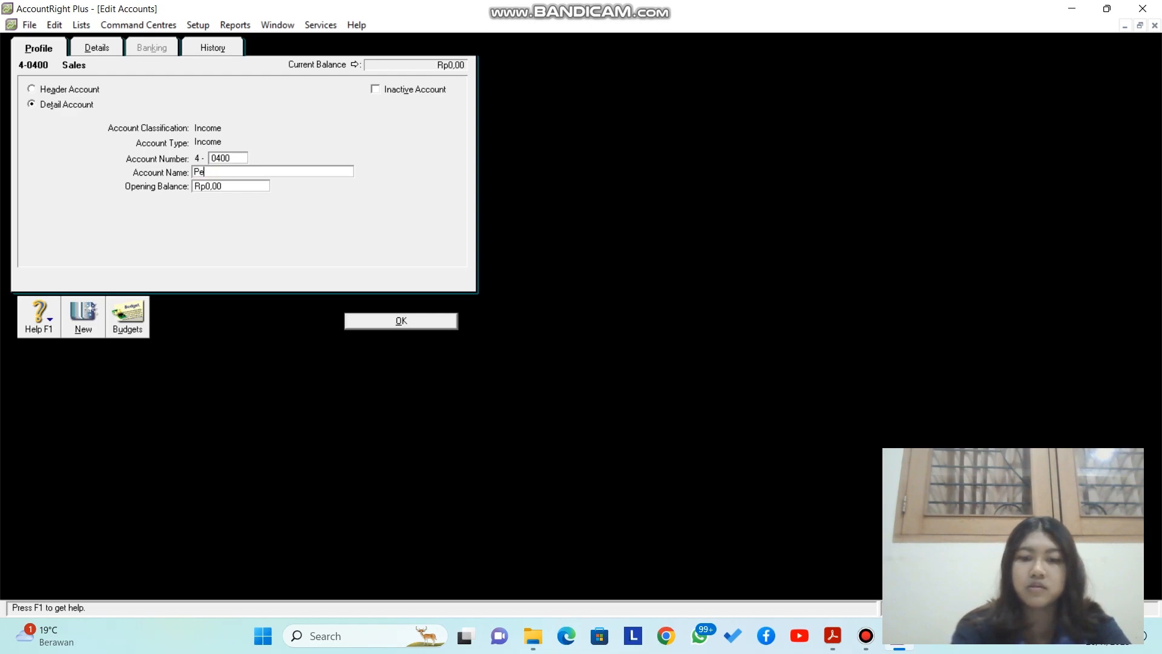
{"action": "type", "text": "njualan"}
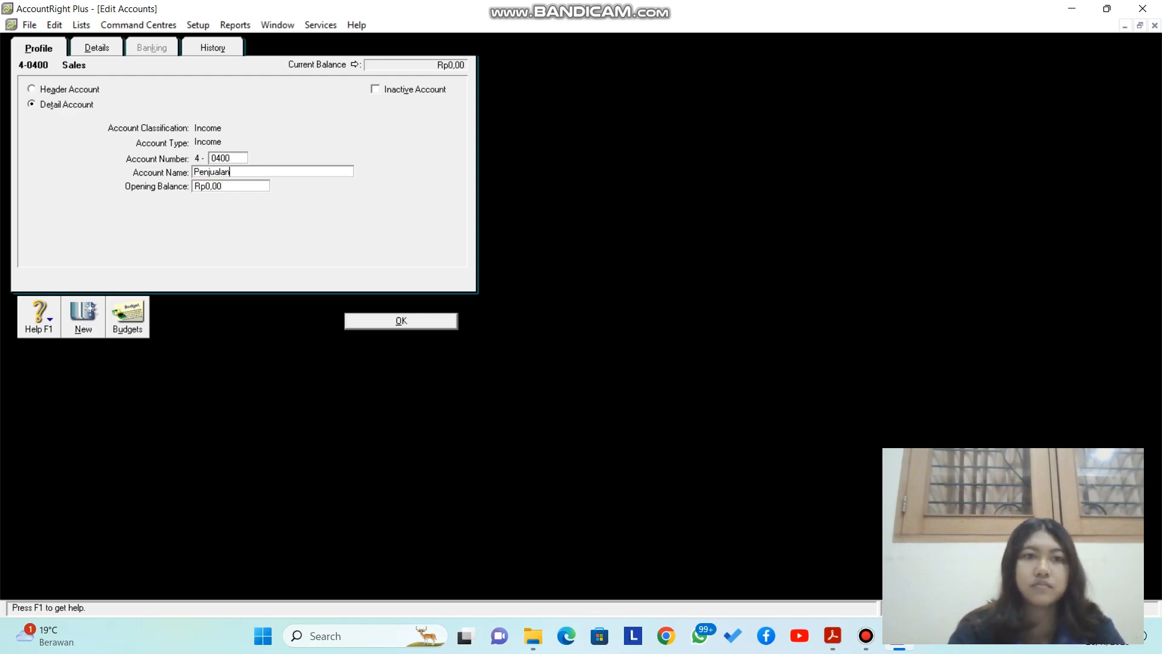
{"action": "key", "text": "Return"}
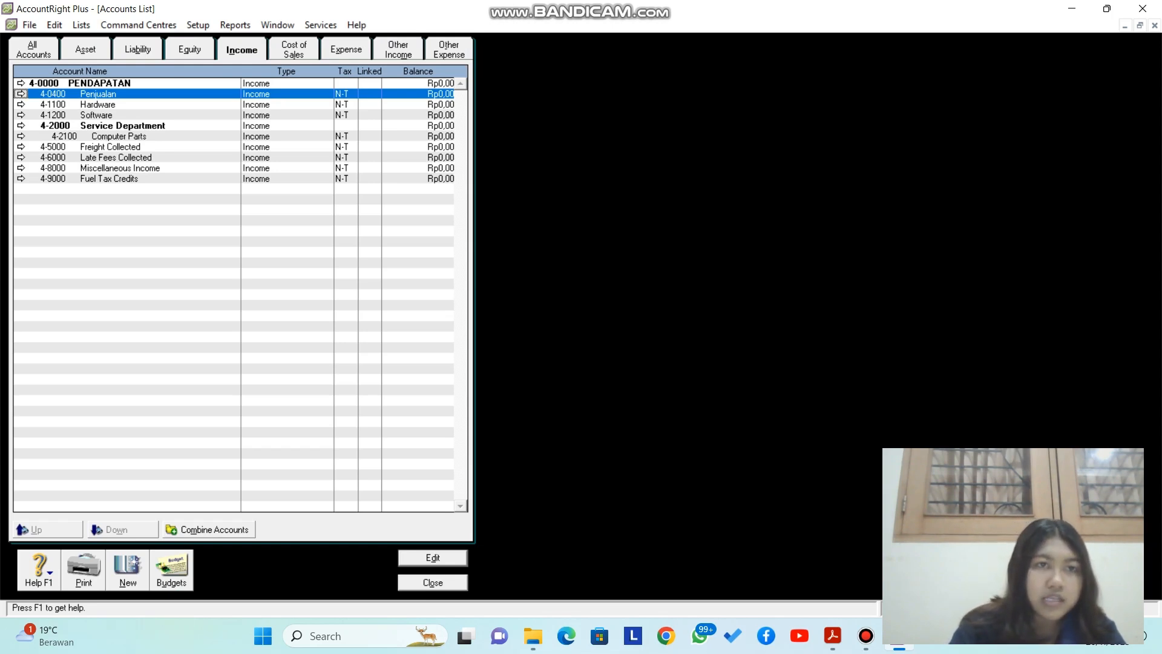
Step: Add income account 4-0401 named Pot. Penjualan
{"action": "key", "text": "alt+n"}
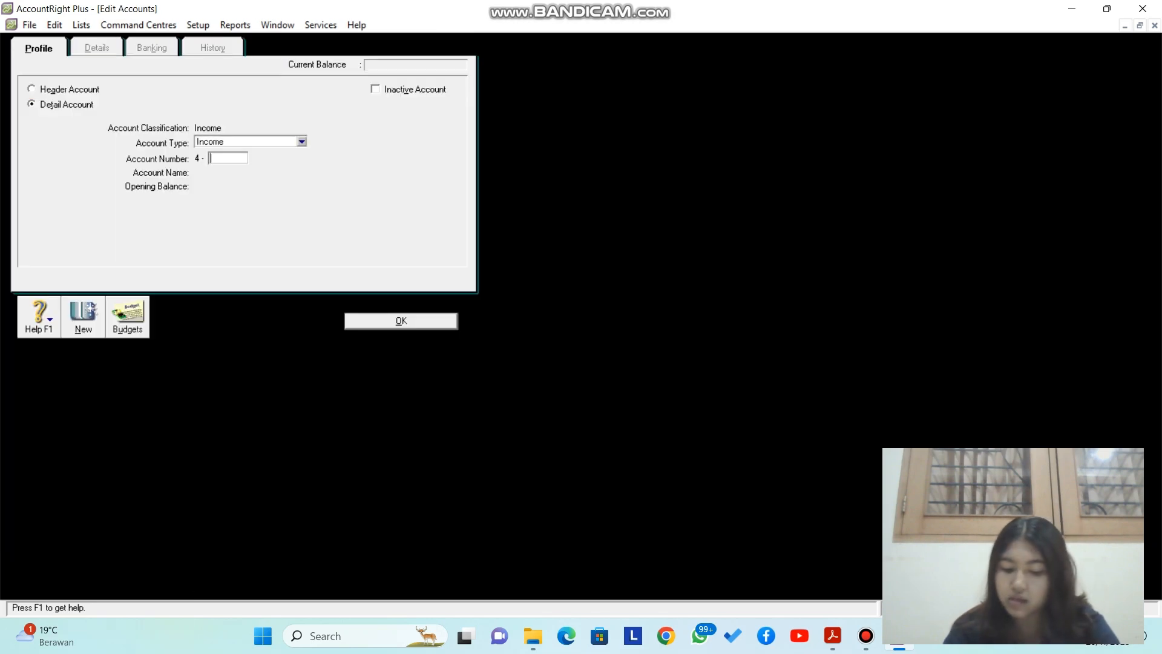
{"action": "type", "text": "0401"}
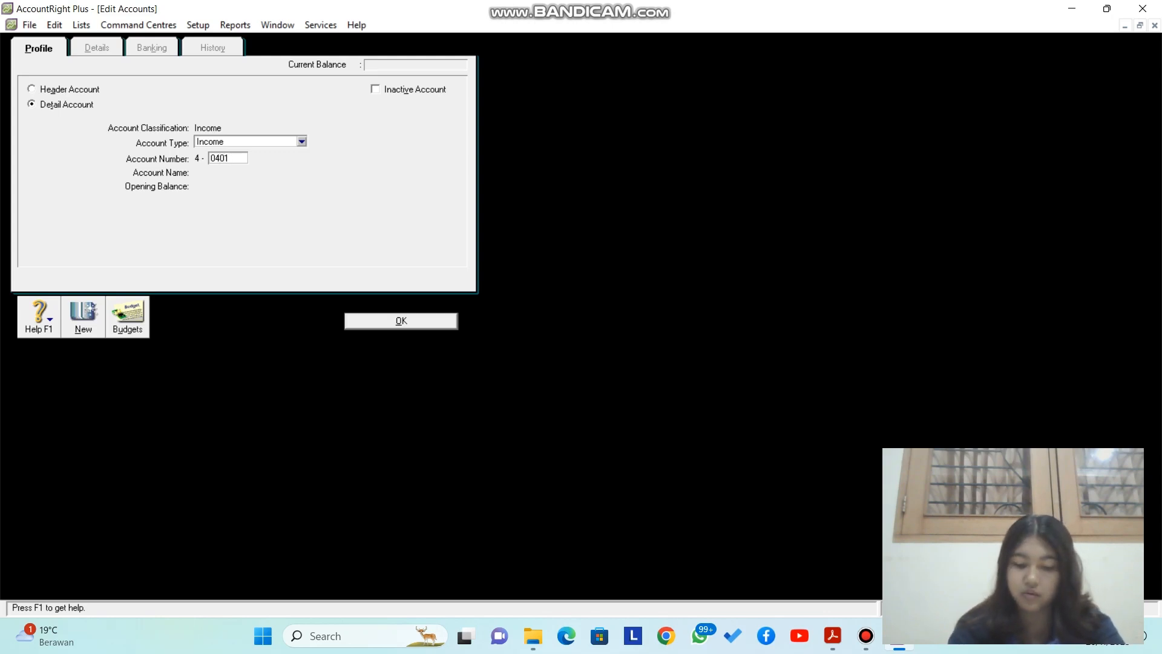
{"action": "key", "text": "Tab"}
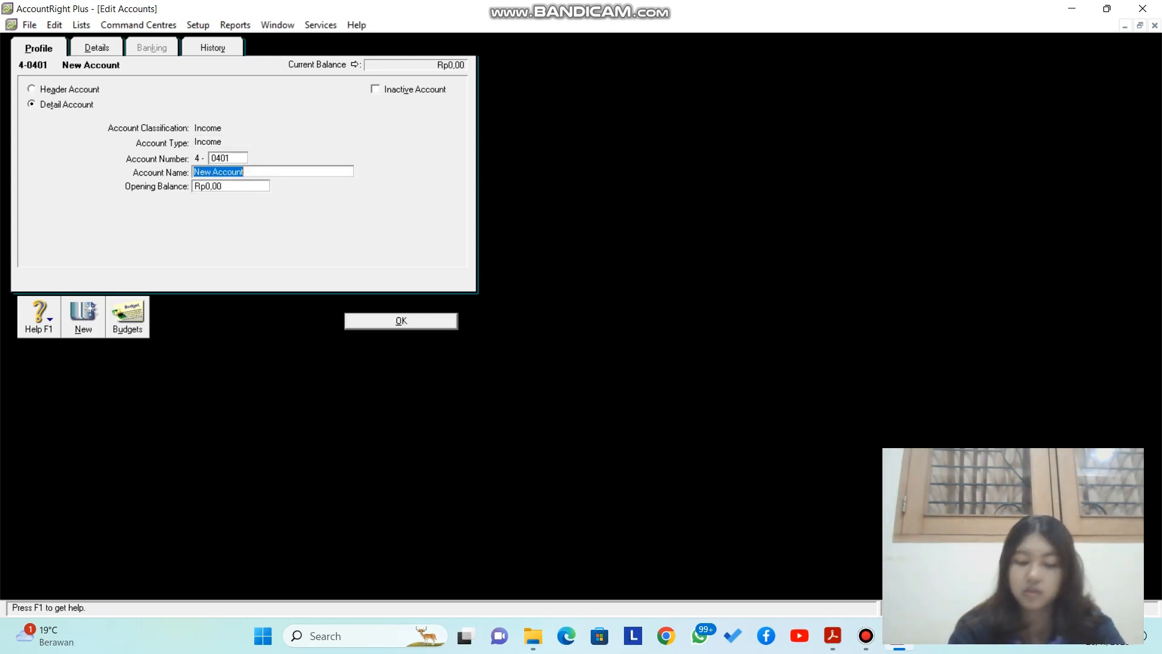
{"action": "type", "text": "Pot. Penjuaa"}
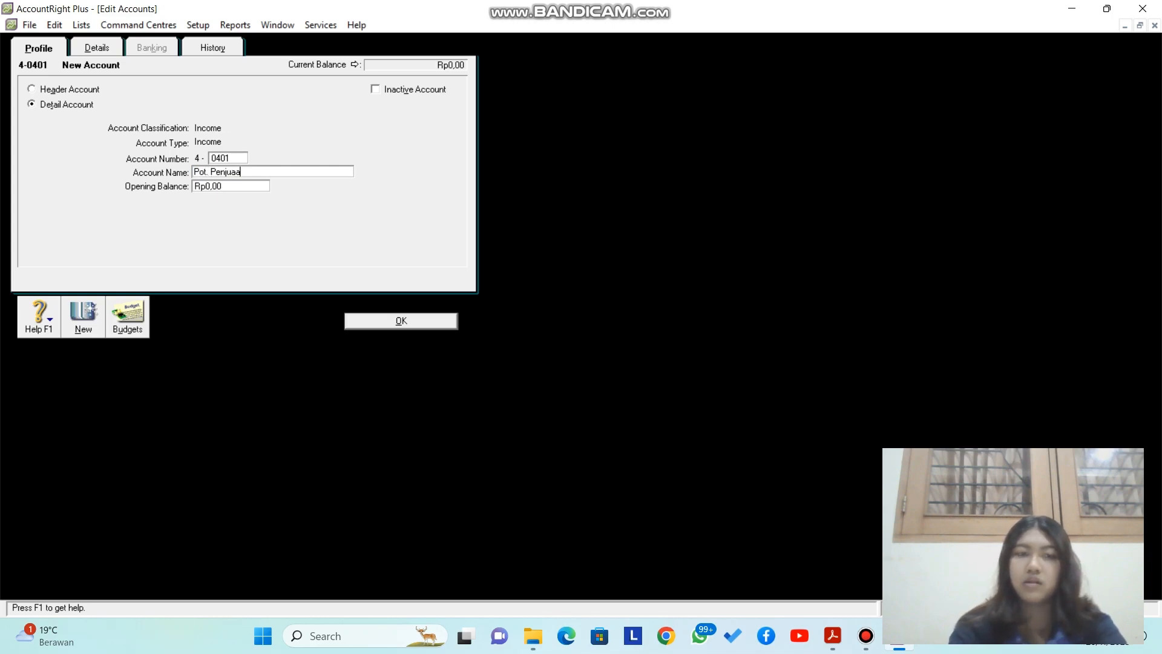
{"action": "key", "text": "BackSpace"}
{"action": "key", "text": "BackSpace"}
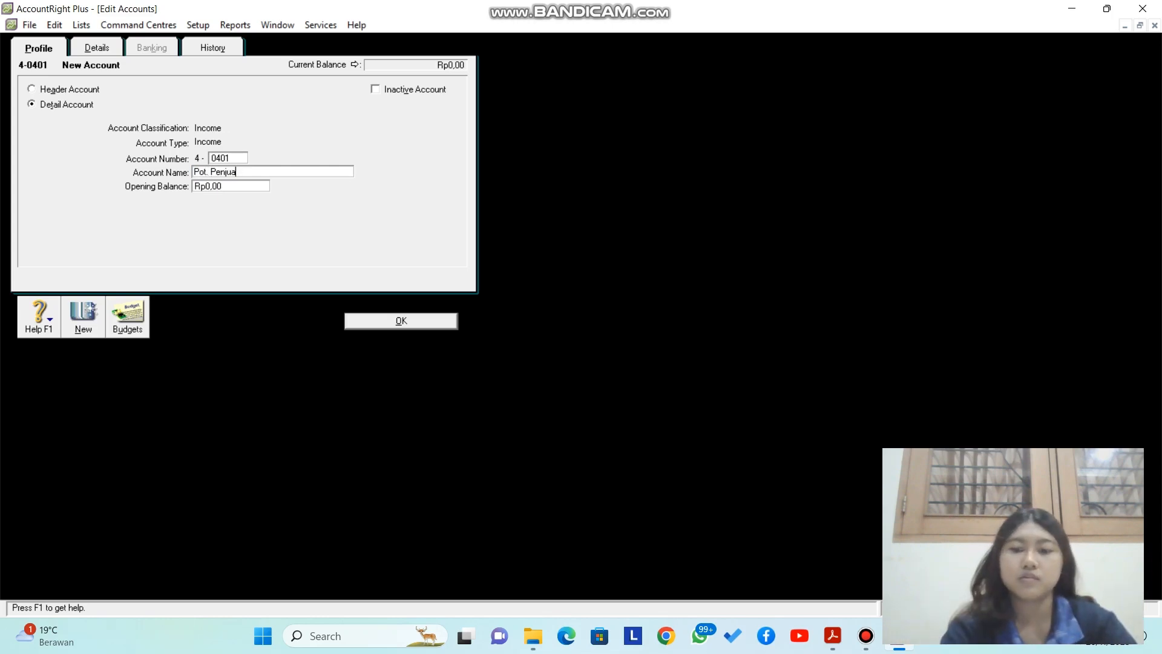
{"action": "type", "text": "lam"}
{"action": "key", "text": "BackSpace"}
{"action": "type", "text": "n"}
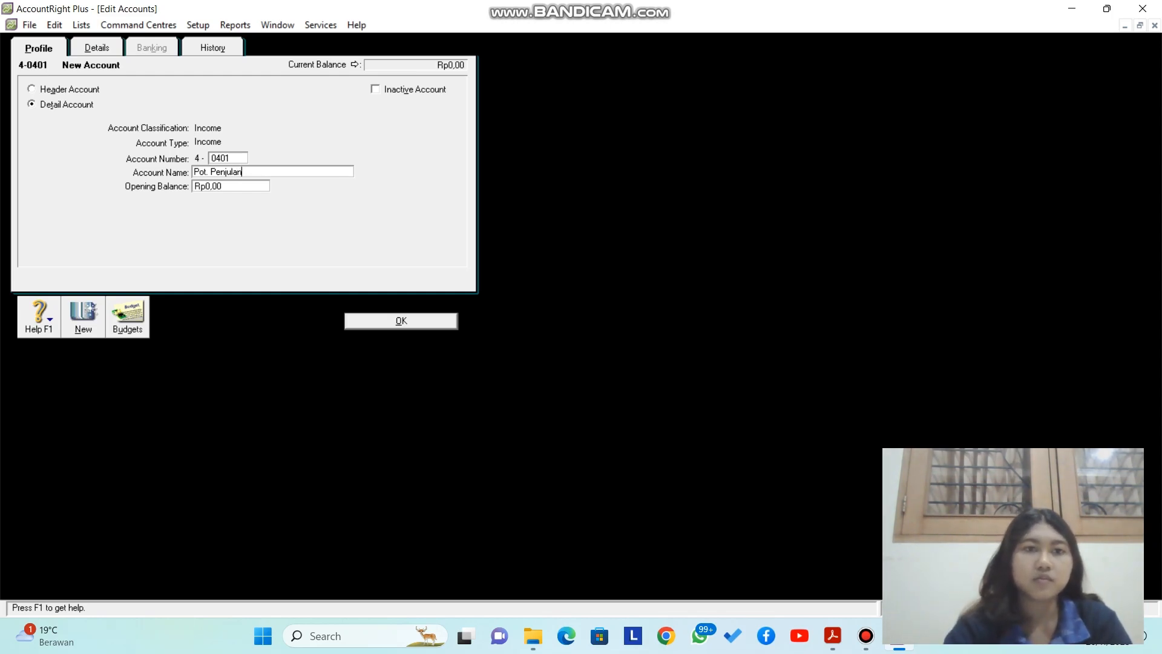
{"action": "key", "text": "BackSpace"}
{"action": "key", "text": "BackSpace"}
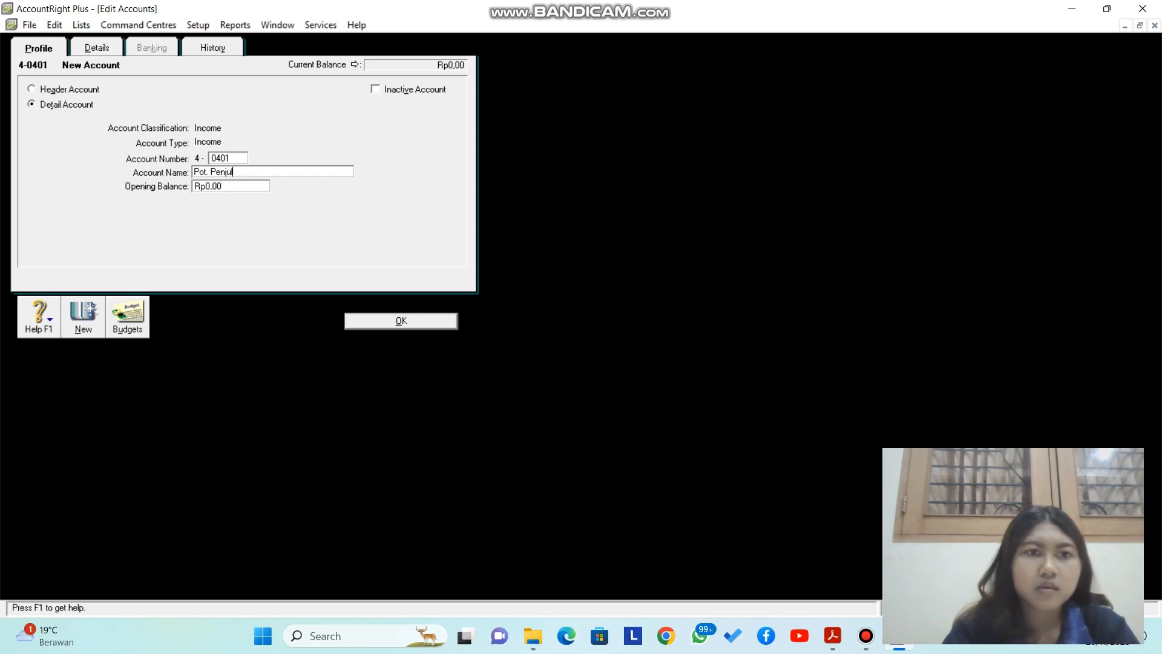
{"action": "type", "text": "alan"}
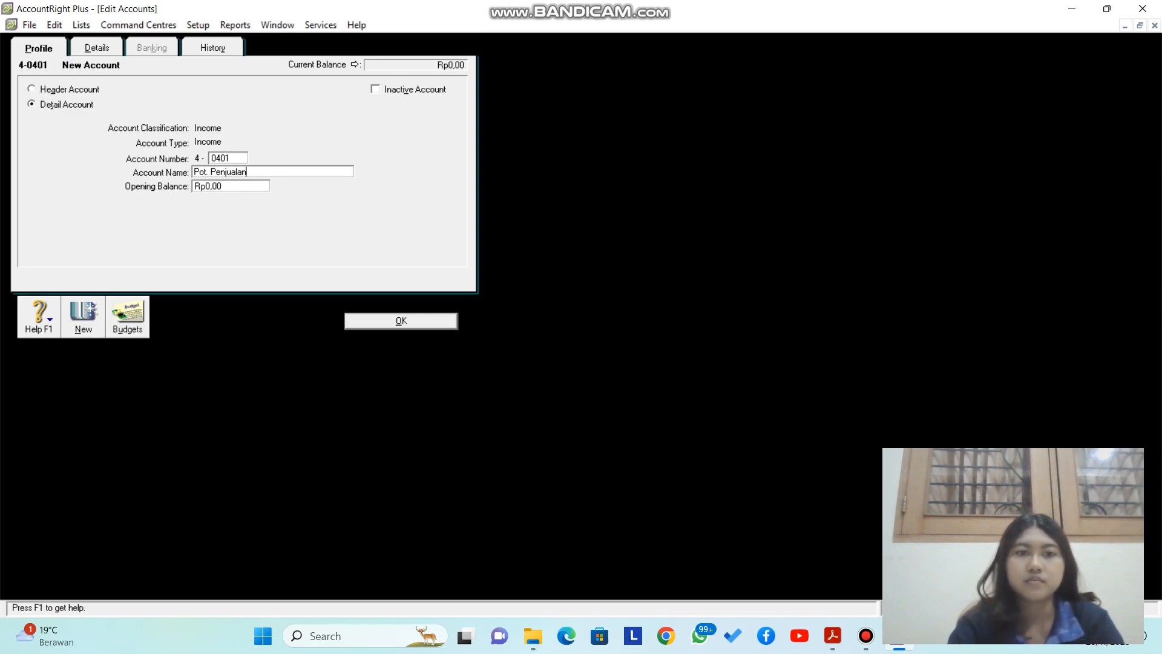
{"action": "left_click", "coordinate": [401, 320]}
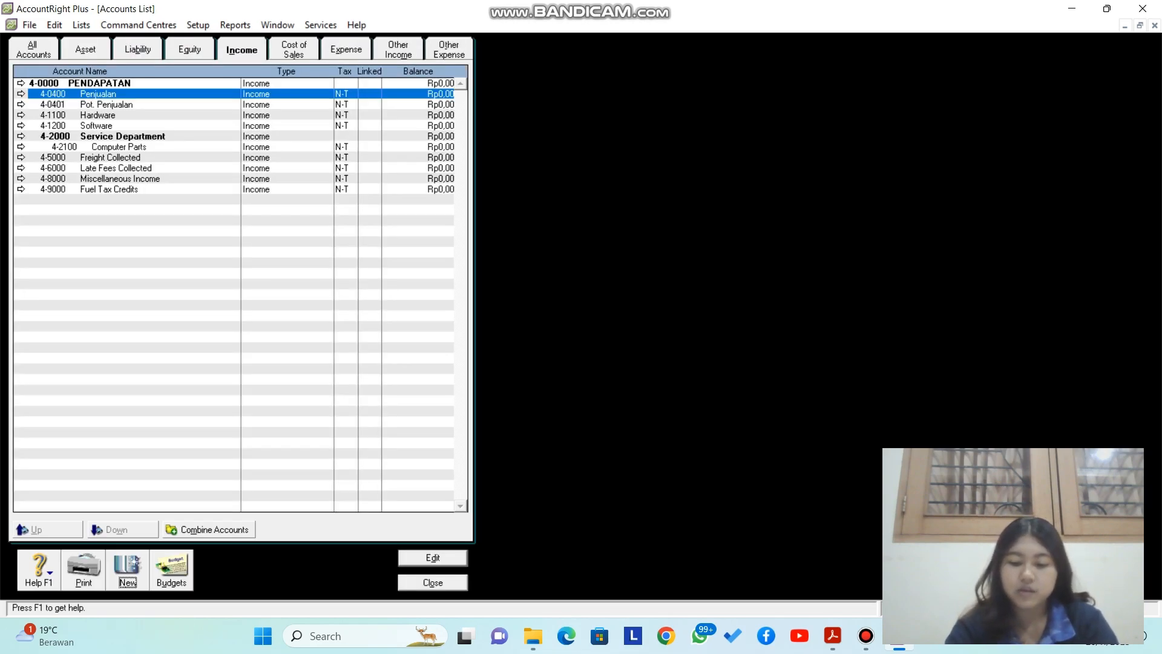
Step: Add income account 4-0402 named Retur Penjualan
{"action": "left_click", "coordinate": [128, 570]}
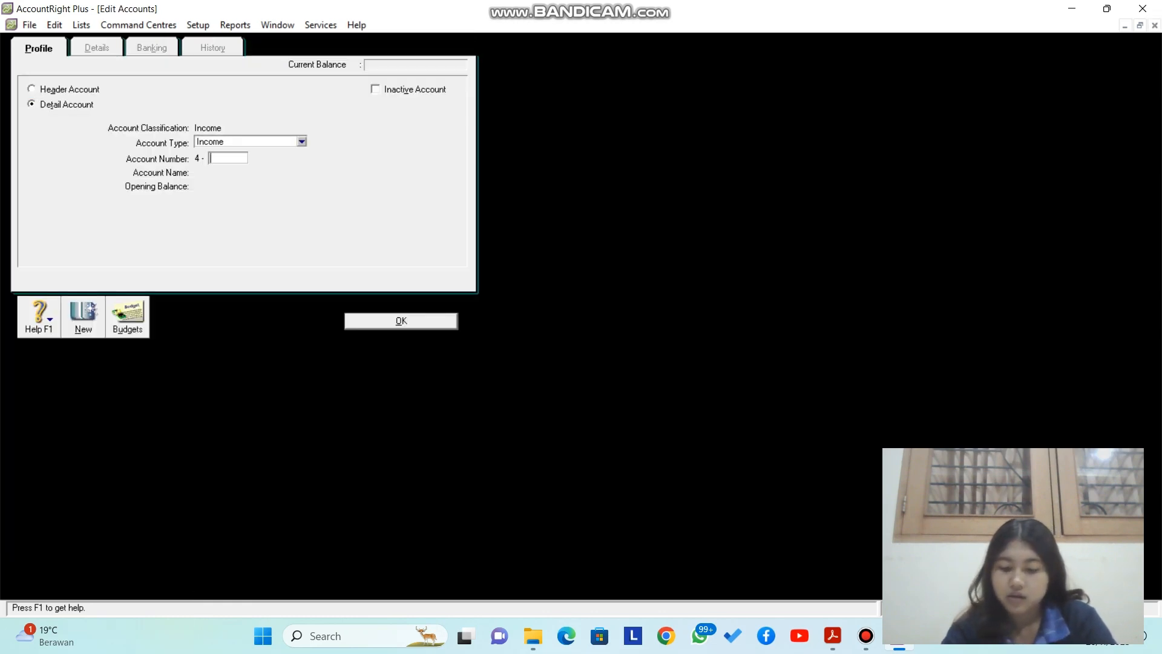
{"action": "type", "text": "0402"}
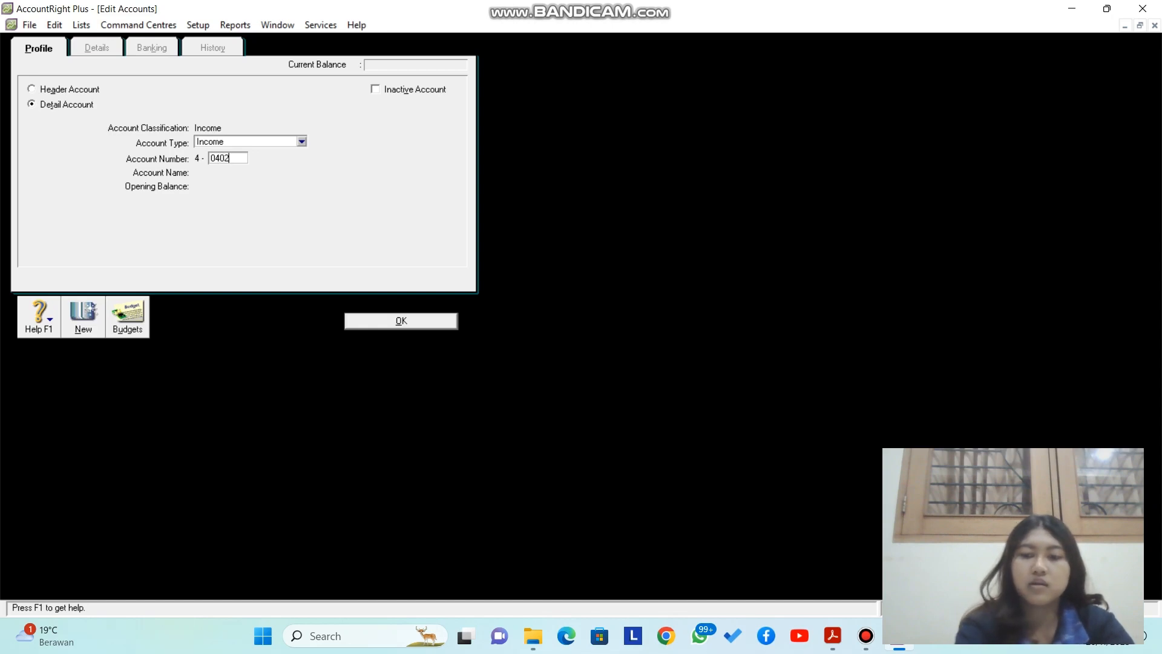
{"action": "key", "text": "Tab"}
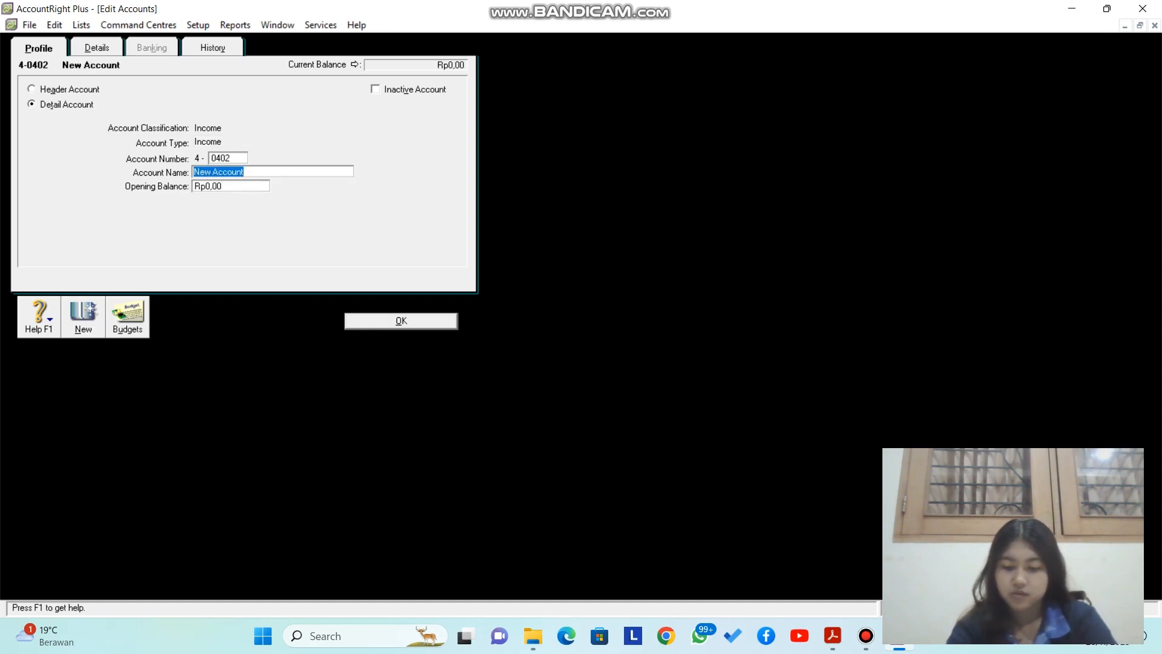
{"action": "type", "text": "Retur"}
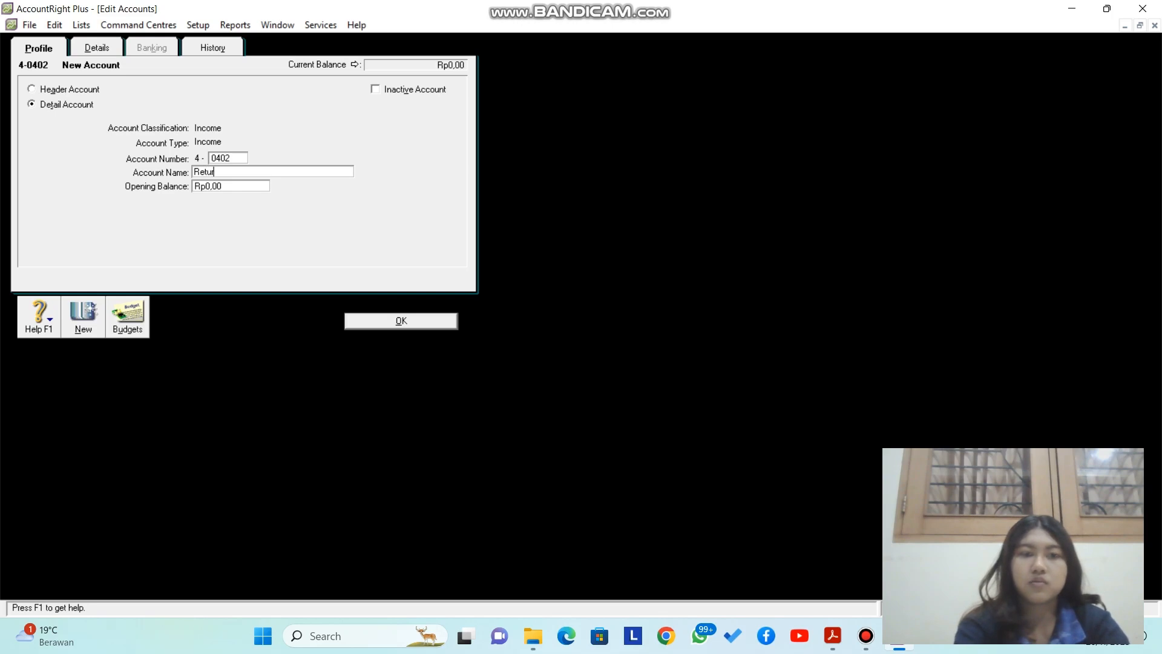
{"action": "type", "text": " Penjualan"}
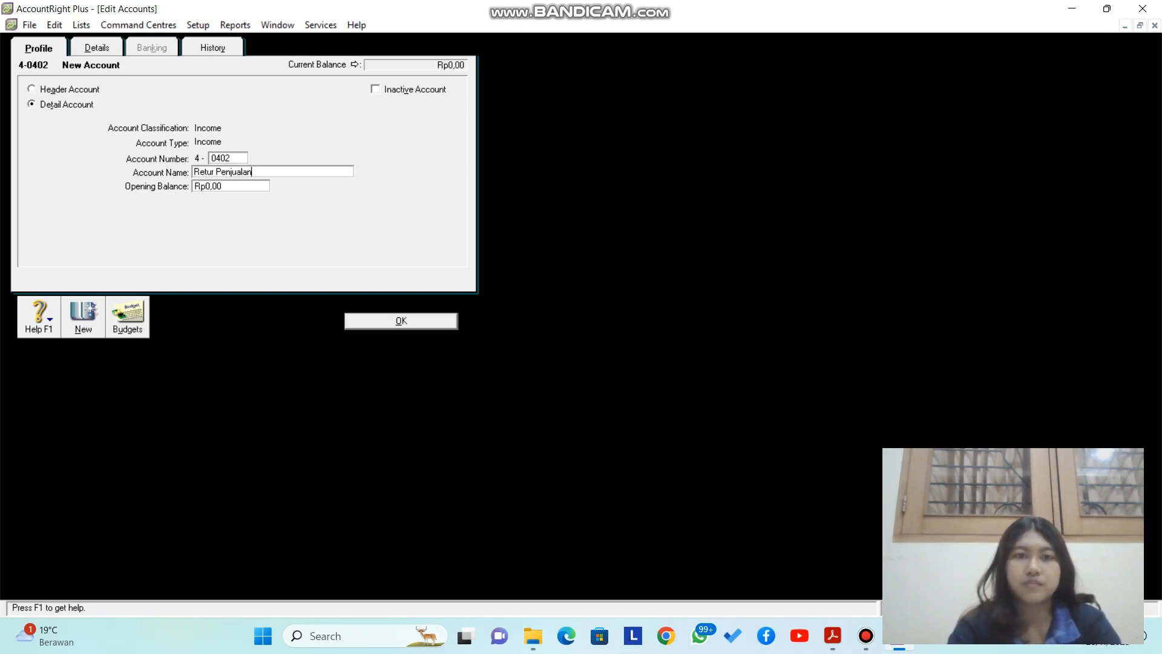
{"action": "key", "text": "Return"}
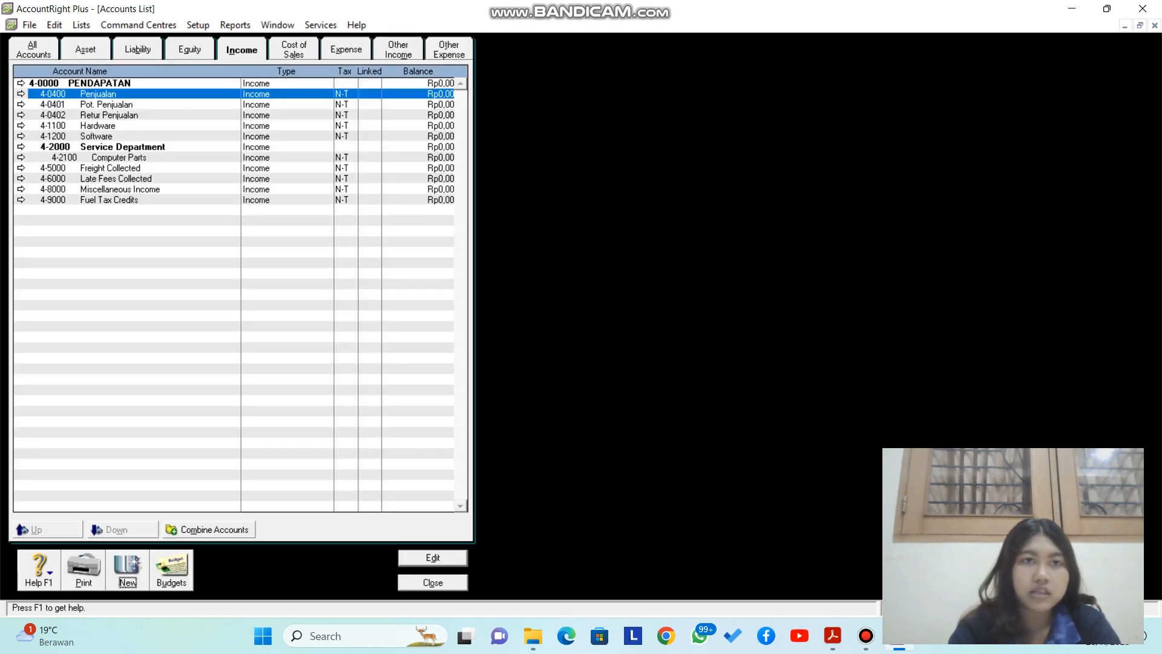
{"action": "left_click", "coordinate": [294, 50]}
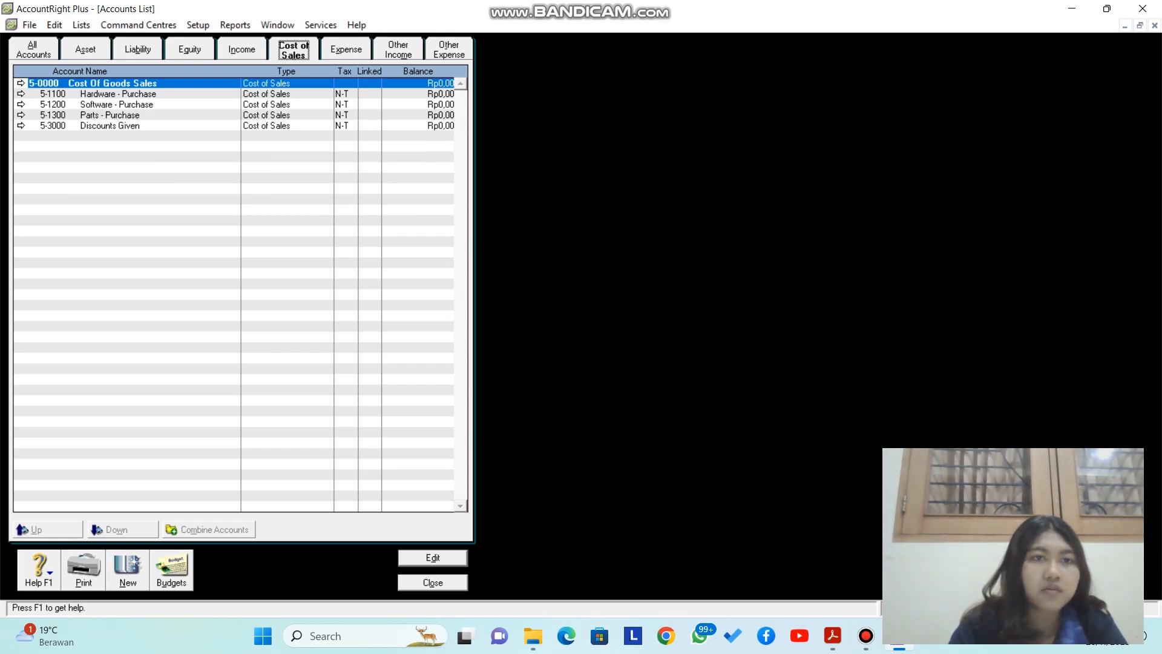
Step: Rename the Cost Of Goods Sales header account 5-0000 to HPP
{"action": "left_click", "coordinate": [21, 83]}
{"action": "key", "text": "Caps_Lock"}
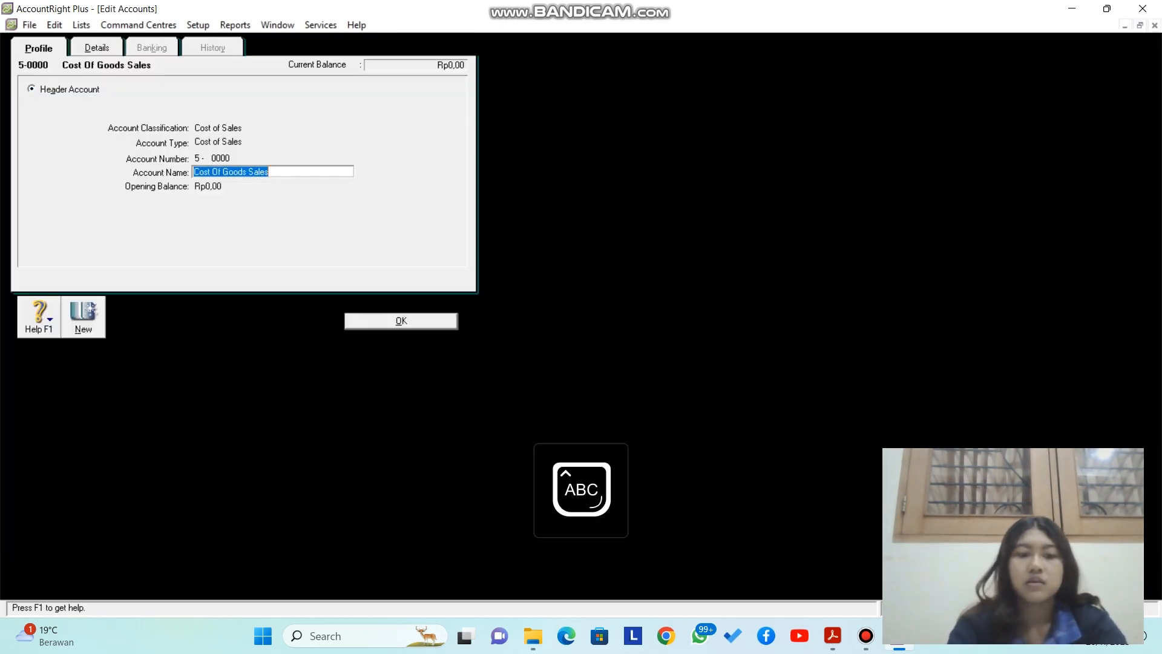
{"action": "type", "text": "HPP"}
{"action": "key", "text": "Caps_Lock"}
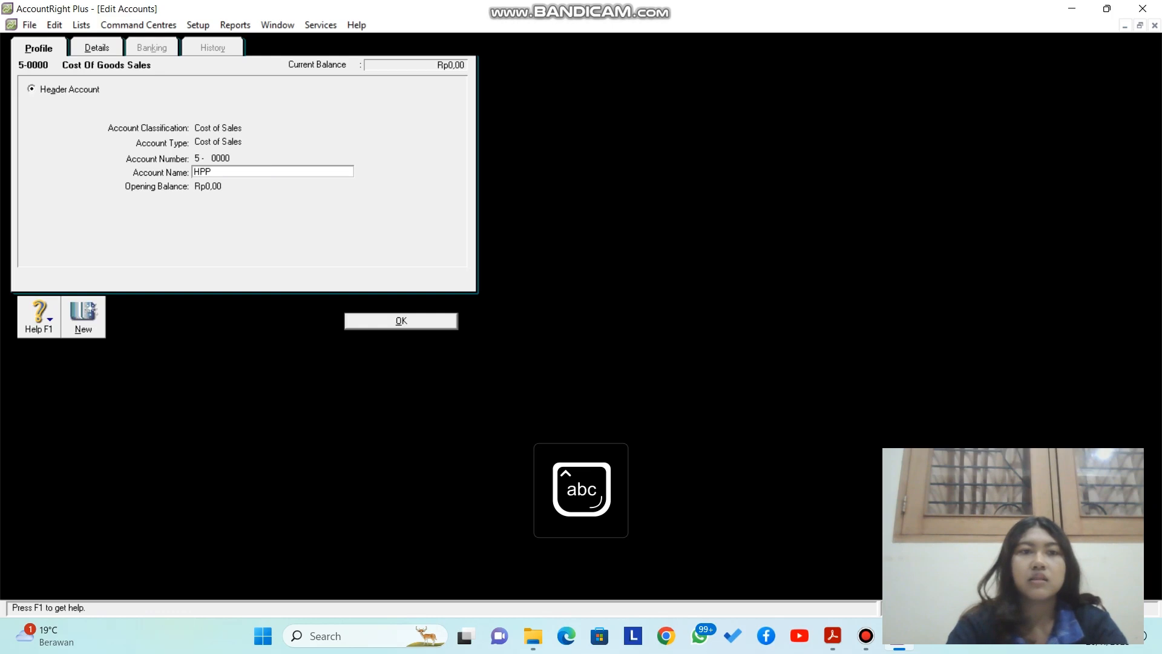
{"action": "key", "text": "Return"}
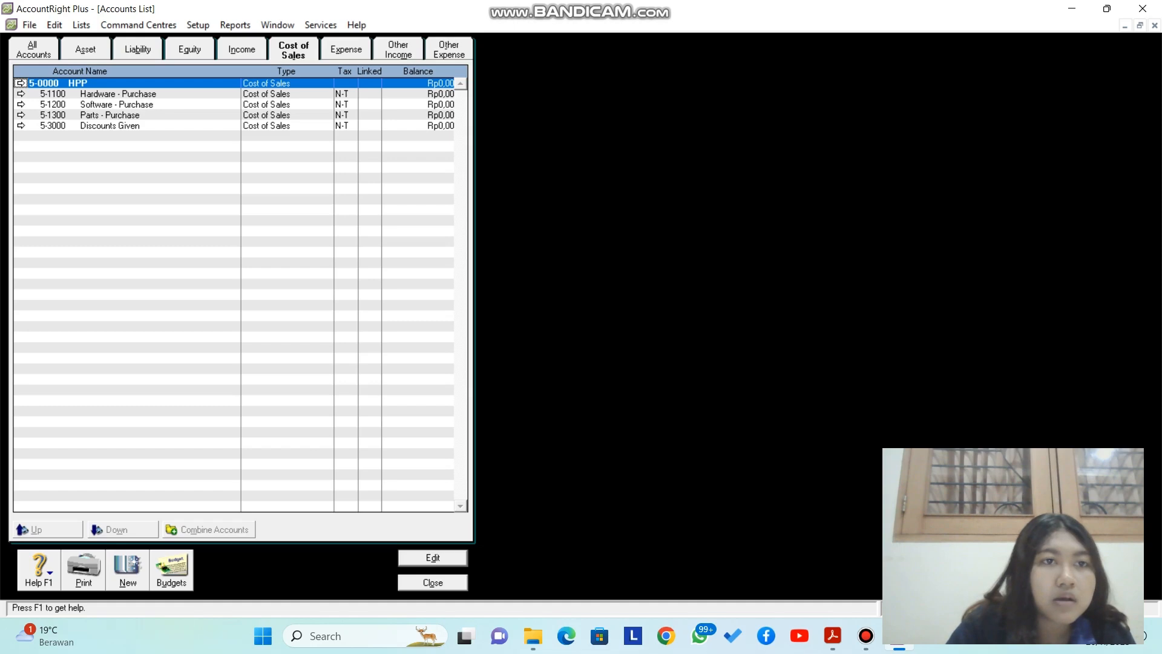
Step: Renumber Discounts Given to 5-0500 and name it Pot. Pembelian
{"action": "left_click", "coordinate": [20, 126]}
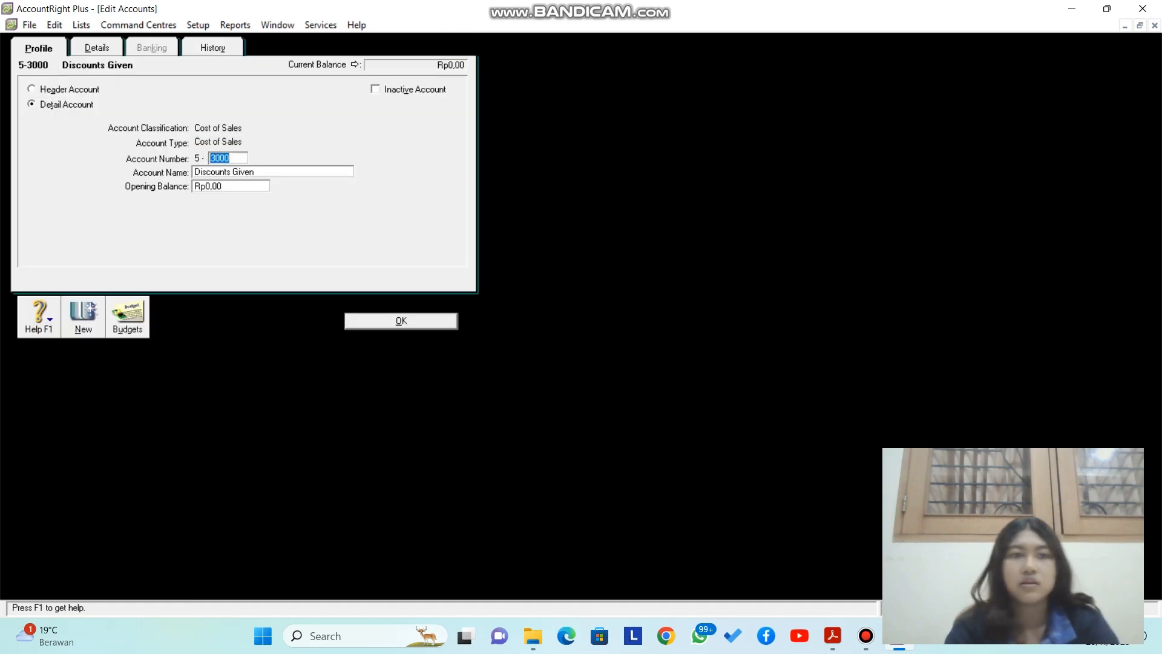
{"action": "type", "text": "0500"}
{"action": "key", "text": "Tab"}
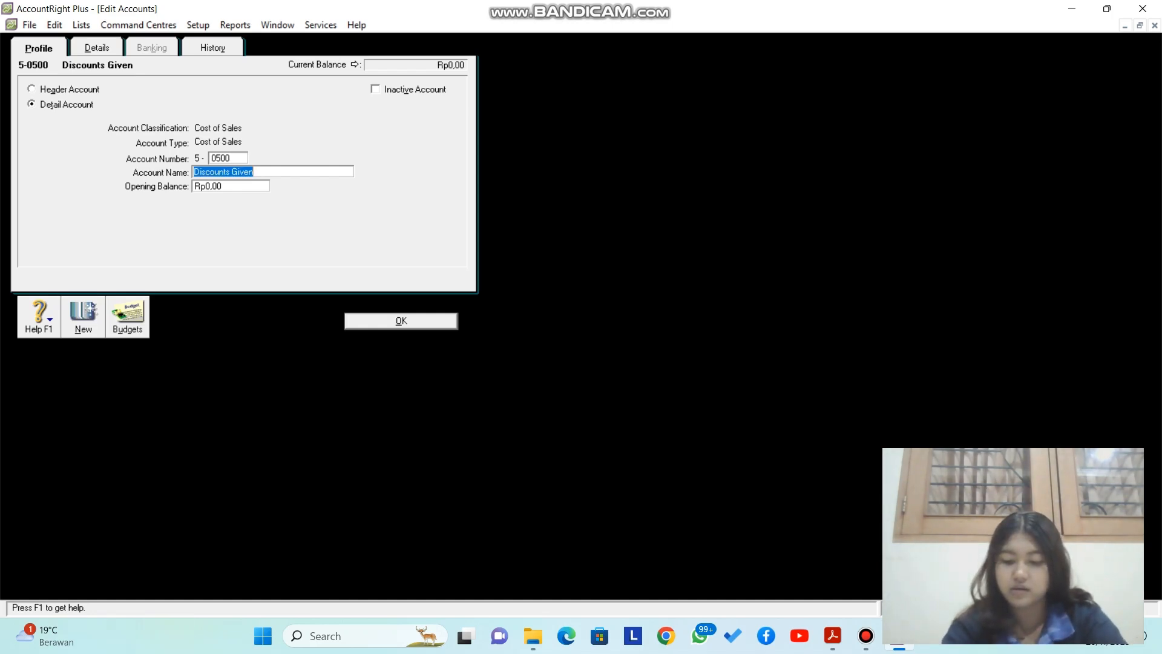
{"action": "type", "text": "Pot"}
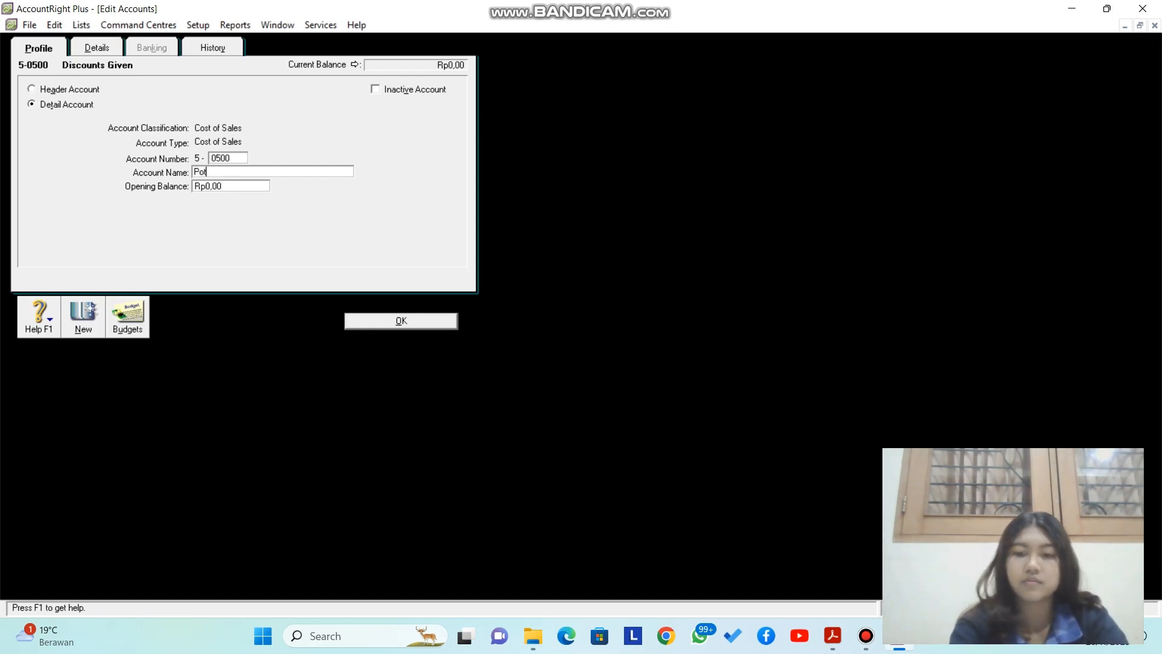
{"action": "type", "text": ". Penjualan"}
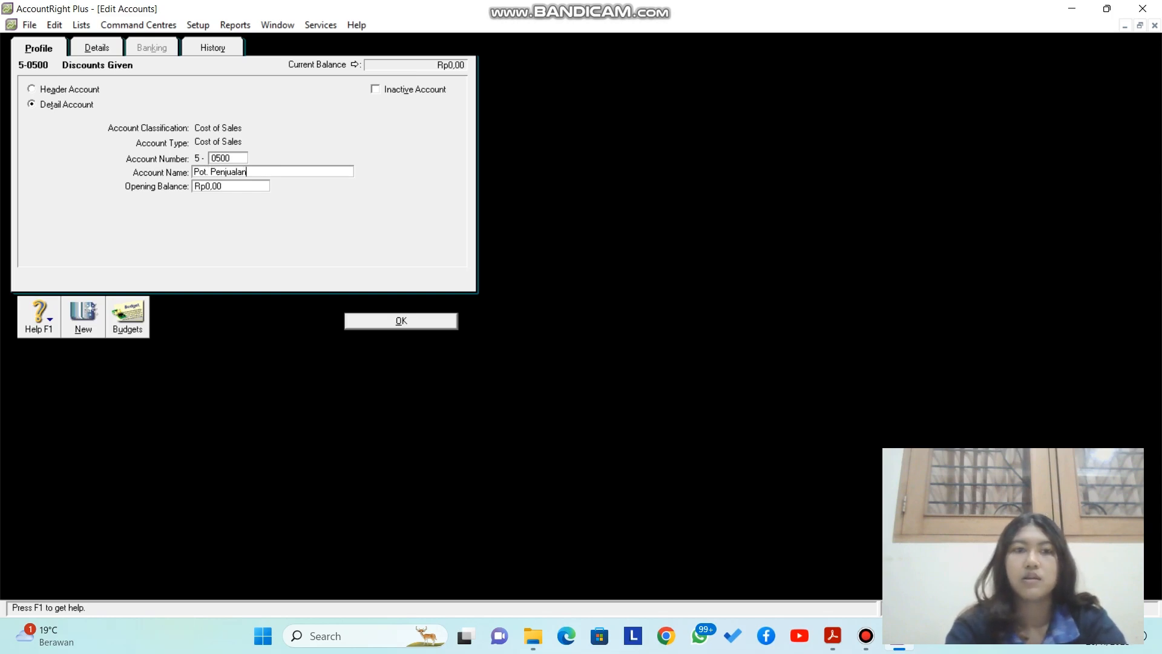
{"action": "left_click", "coordinate": [401, 321]}
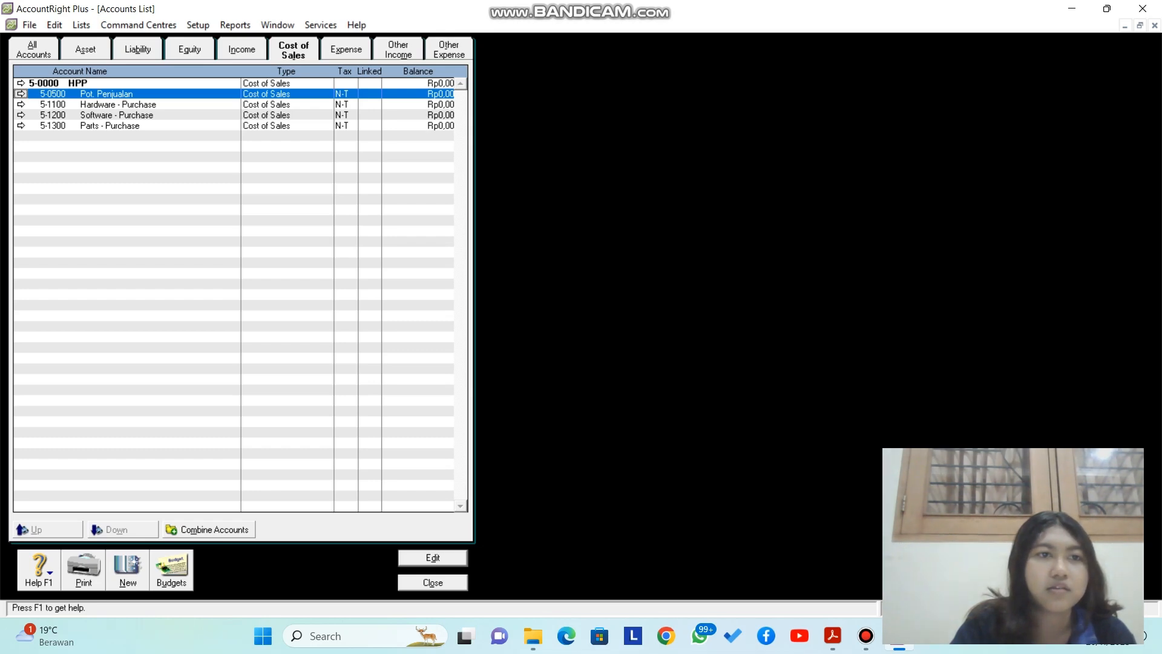
{"action": "key", "text": "Return"}
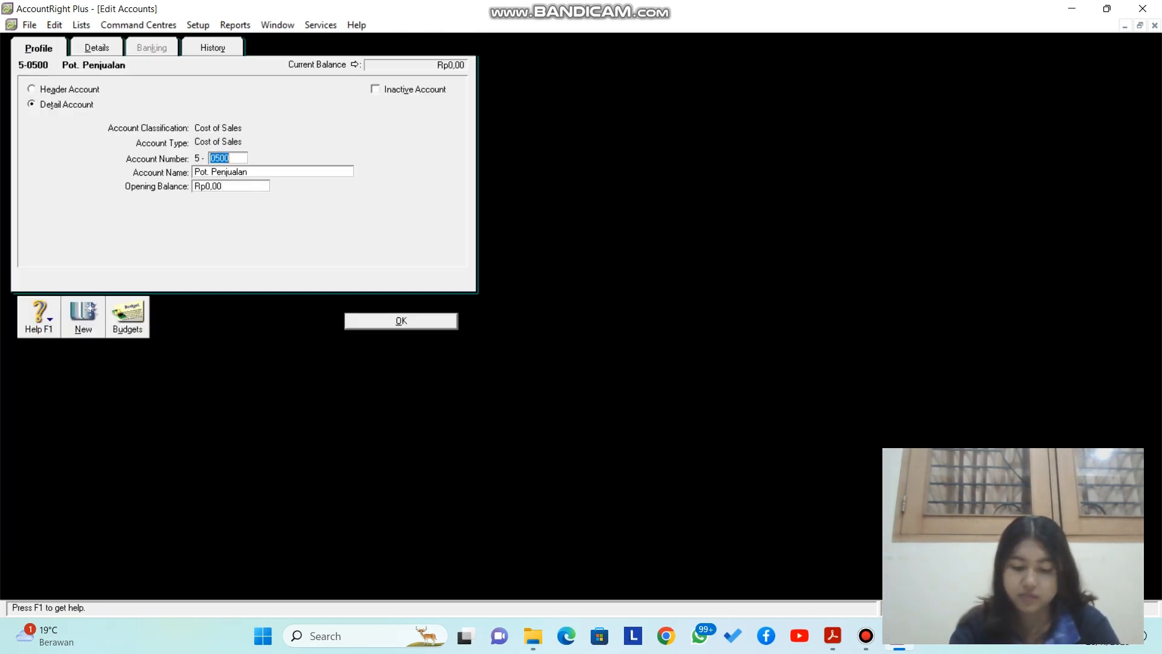
{"action": "key", "text": "Tab"}
{"action": "key", "text": "End"}
{"action": "key", "text": "BackSpace"}
{"action": "key", "text": "BackSpace"}
{"action": "key", "text": "BackSpace"}
{"action": "key", "text": "BackSpace"}
{"action": "key", "text": "BackSpace"}
{"action": "key", "text": "BackSpace"}
{"action": "key", "text": "BackSpace"}
{"action": "type", "text": "mbelian"}
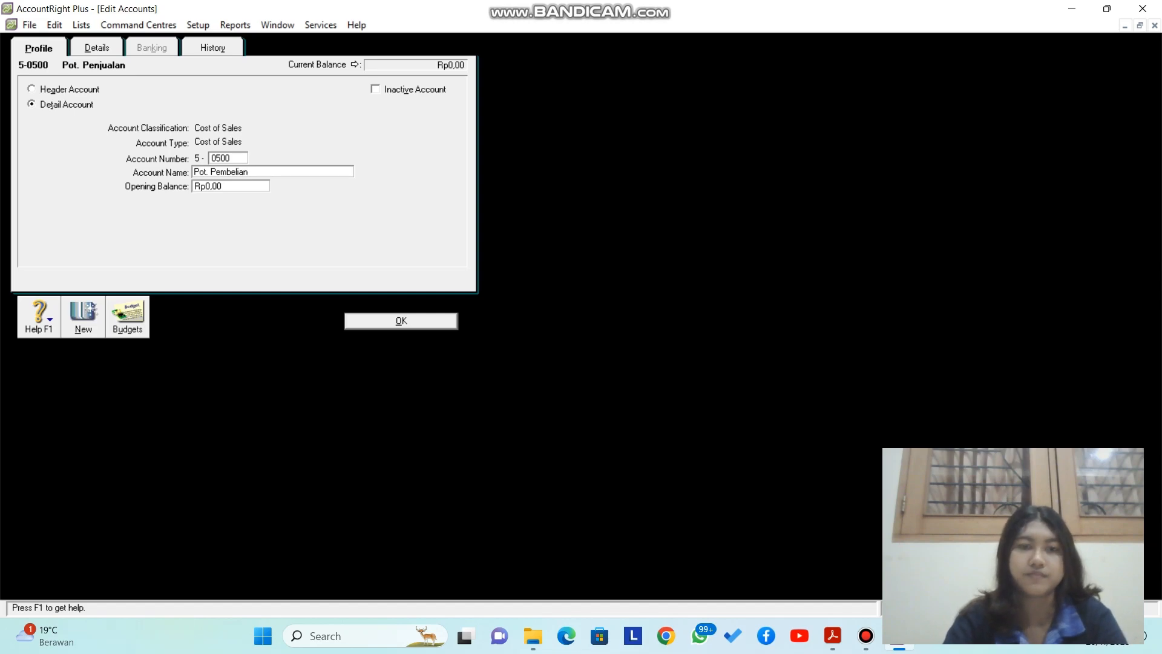
{"action": "key", "text": "Return"}
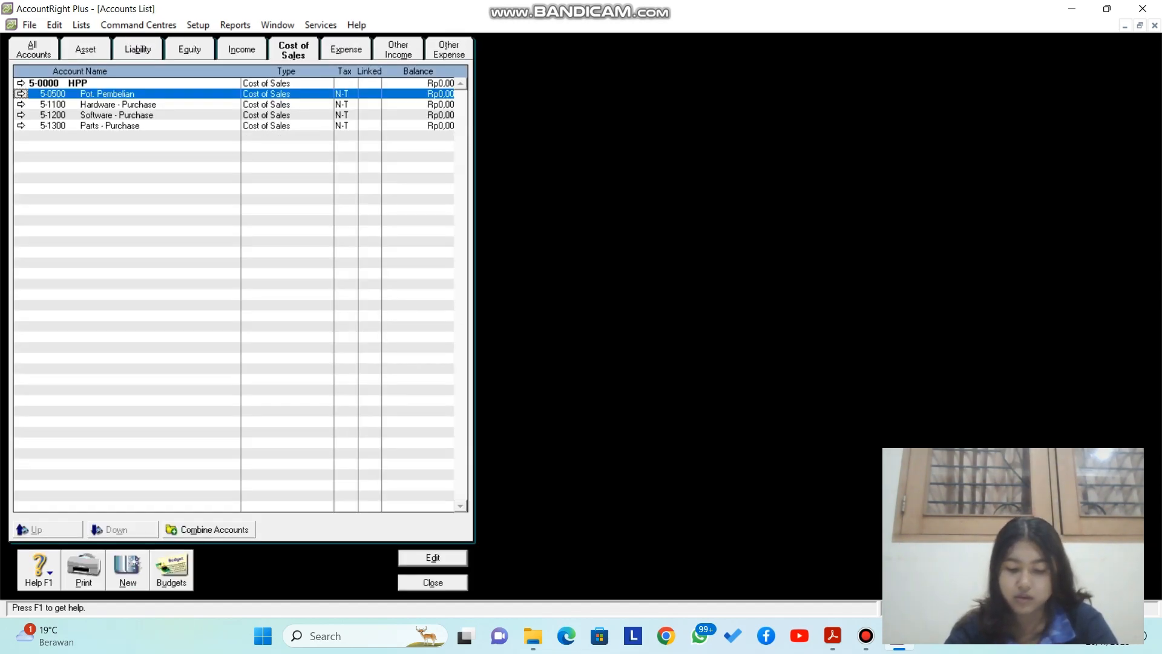
Step: Try creating account 5-0000, dismiss the duplicate-number warning and abandon it
{"action": "key", "text": "alt+n"}
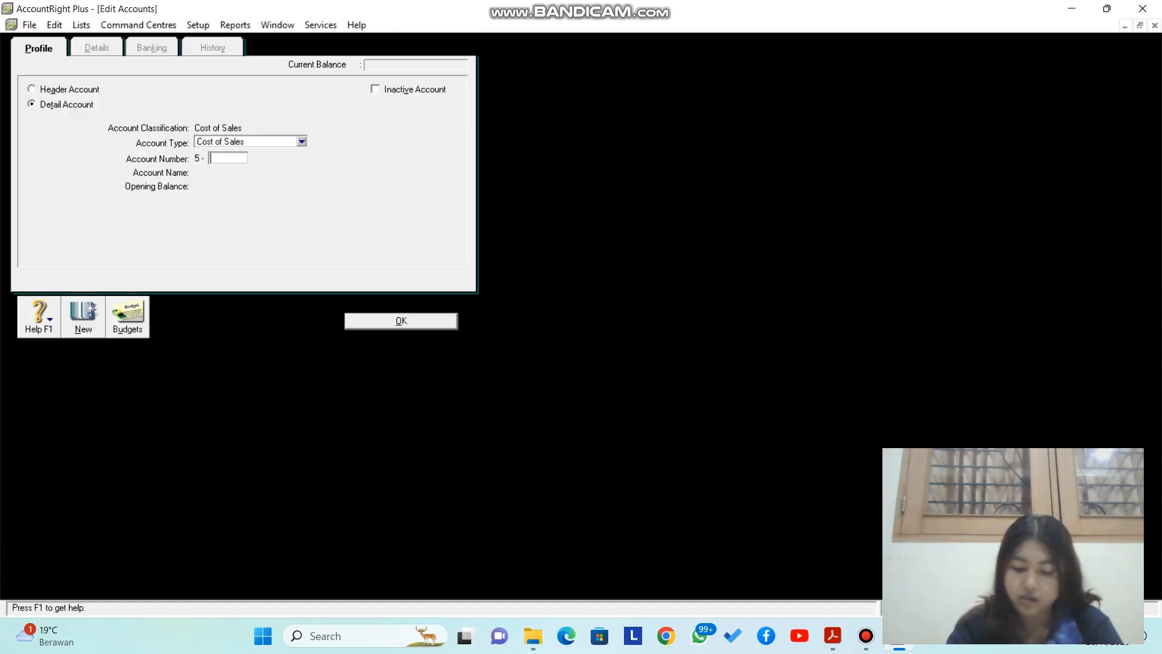
{"action": "type", "text": "0"}
{"action": "type", "text": "000"}
{"action": "key", "text": "Tab"}
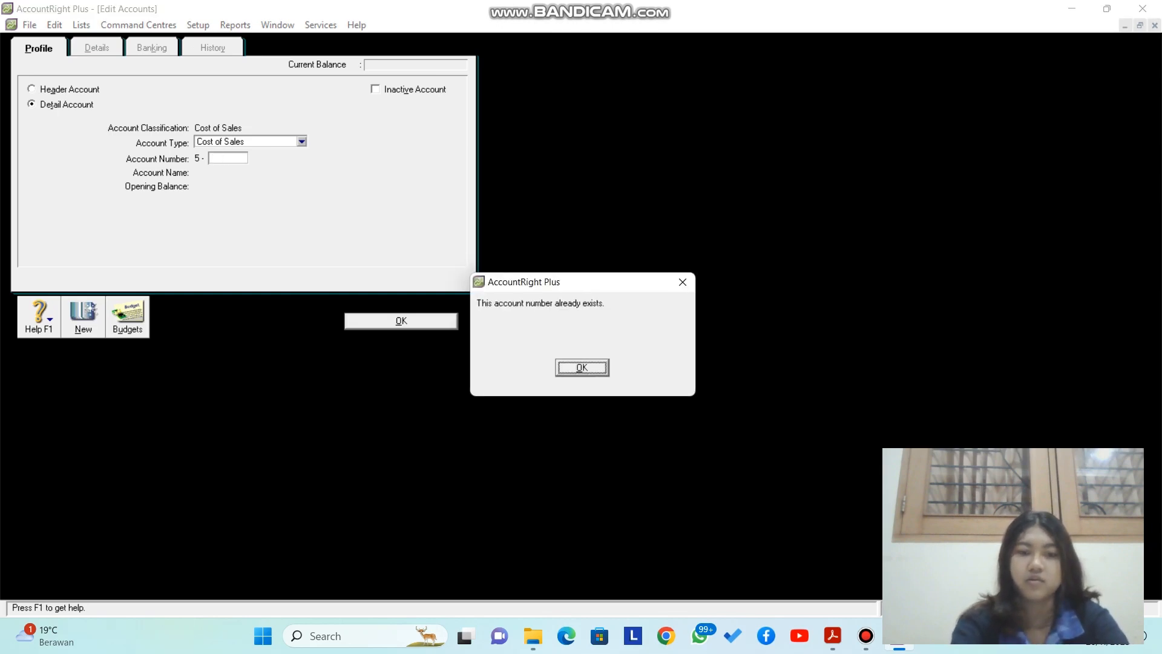
{"action": "key", "text": "Return"}
{"action": "key", "text": "Escape"}
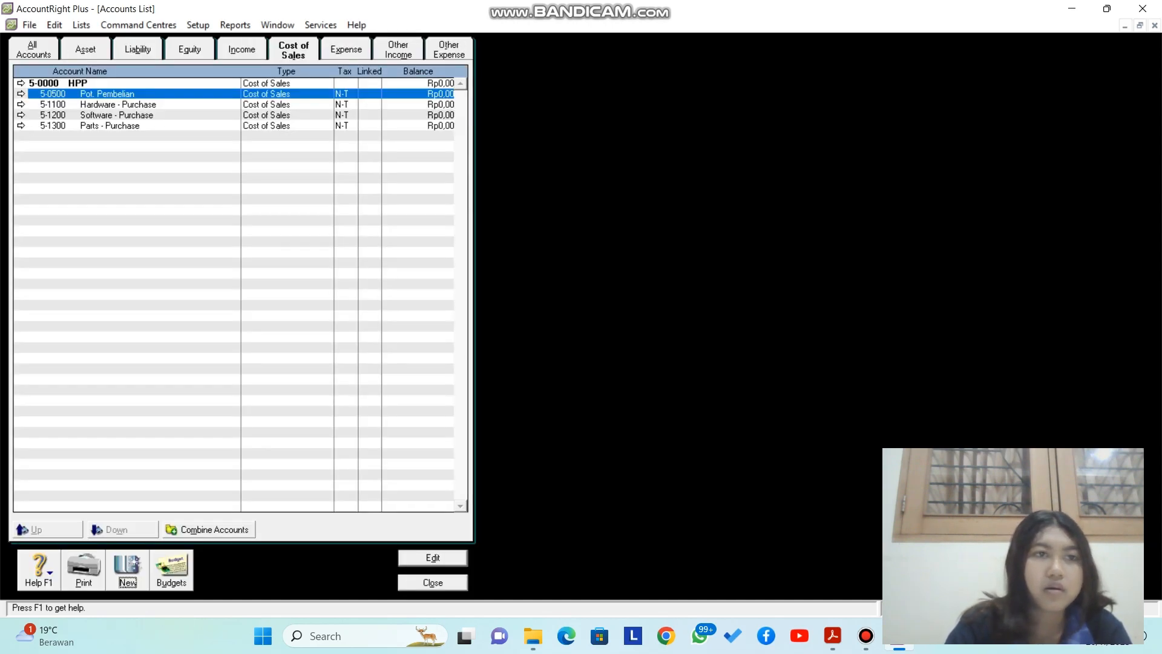
Step: Renumber the Pot. Pembelian account to 5-0501
{"action": "left_click", "coordinate": [21, 94]}
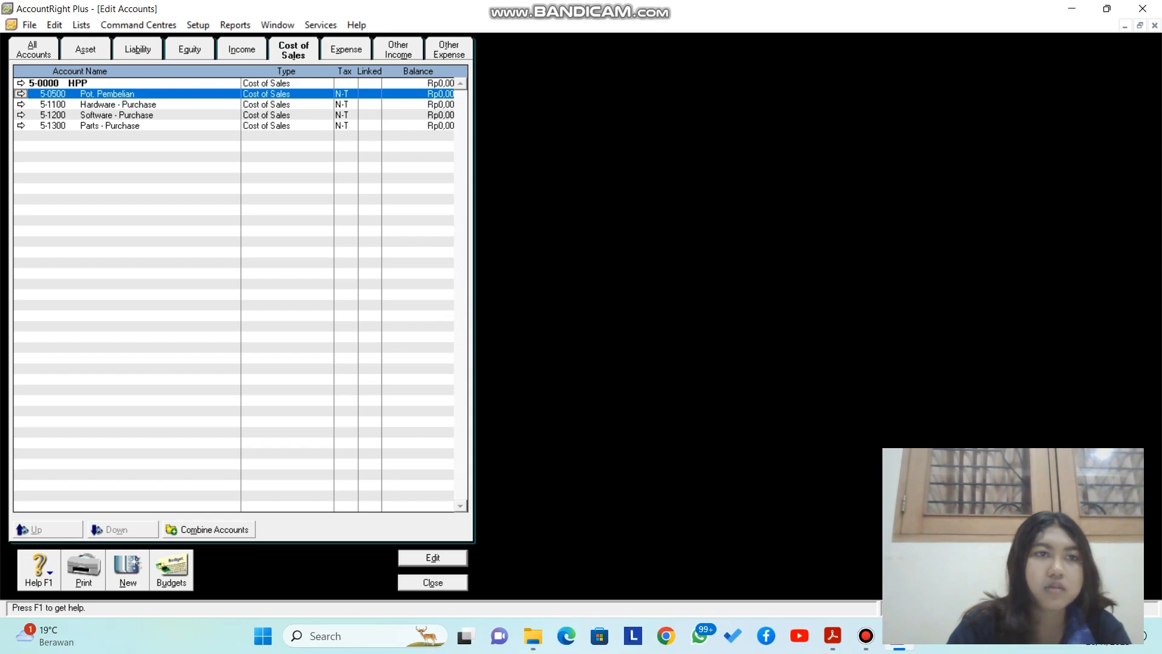
{"action": "key", "text": "Right"}
{"action": "key", "text": "BackSpace"}
{"action": "key", "text": "BackSpace"}
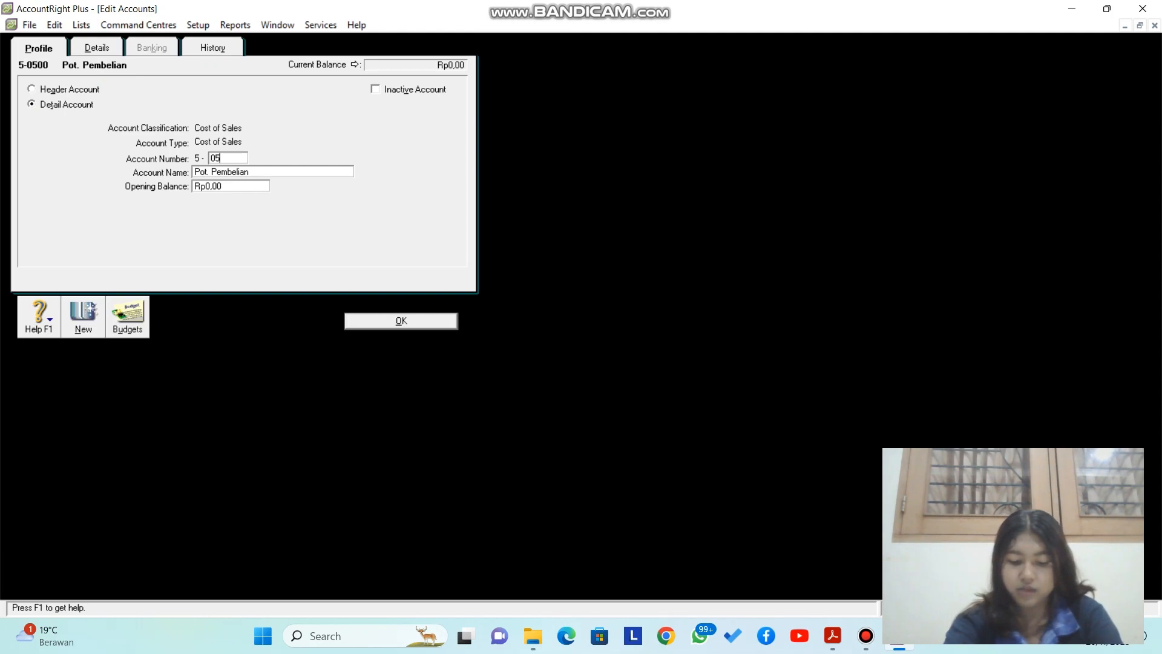
{"action": "type", "text": "01"}
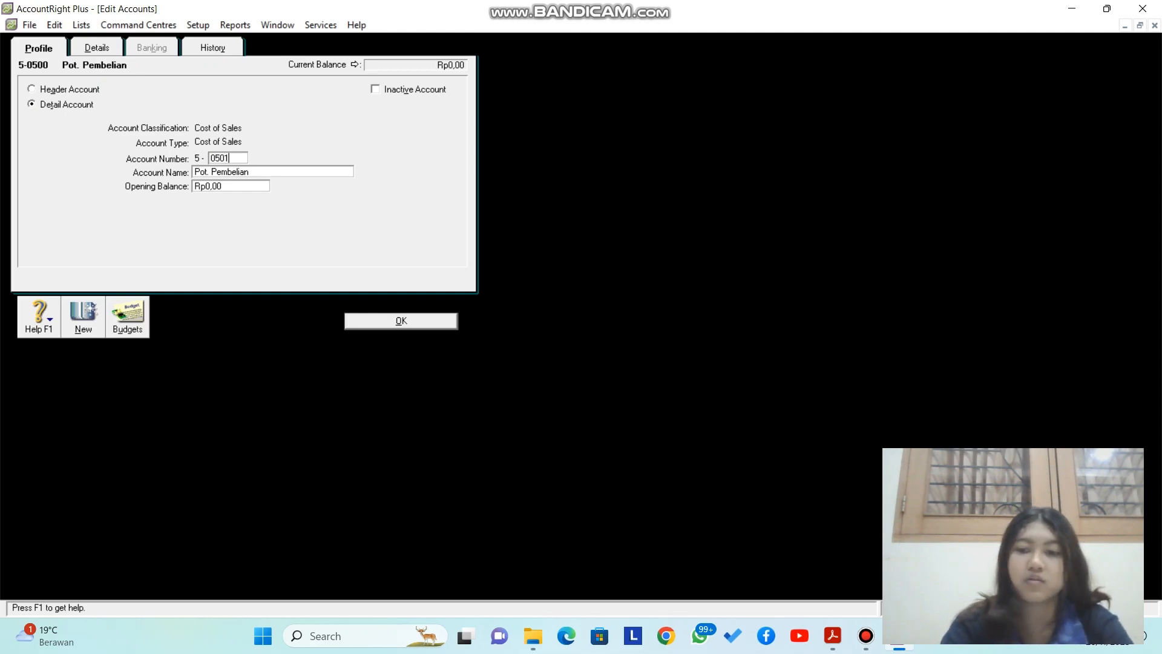
{"action": "key", "text": "Return"}
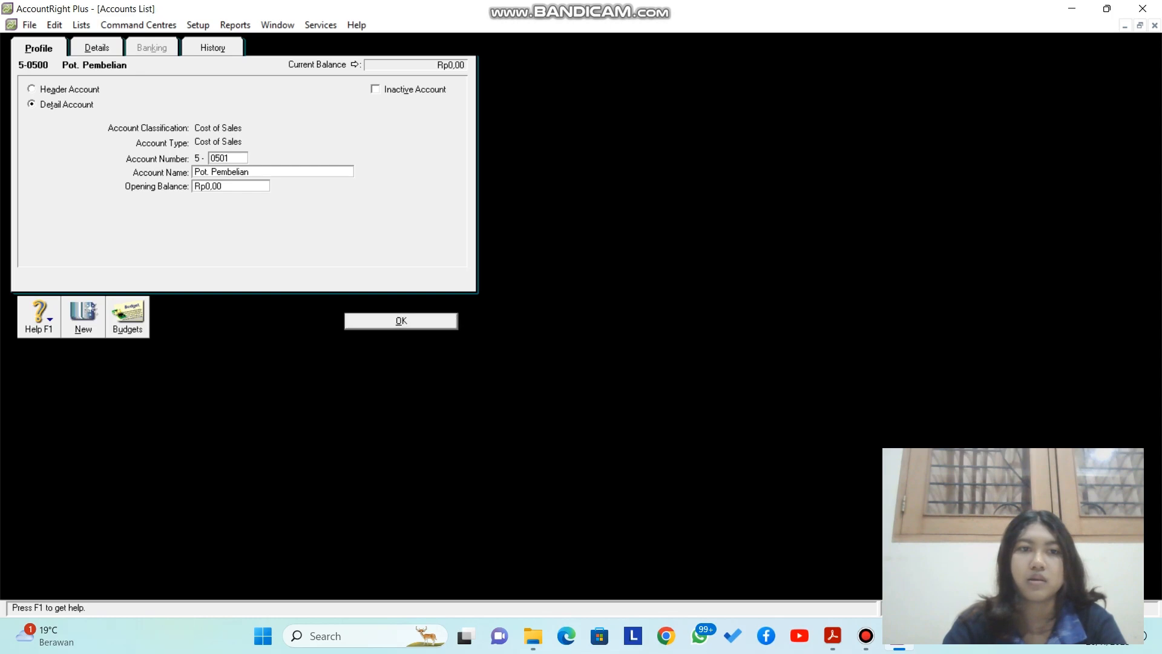
Step: Create cost of sales account 5-0500 named Pembelian
{"action": "key", "text": "alt+n"}
{"action": "type", "text": "0500"}
{"action": "key", "text": "Tab"}
{"action": "type", "text": "Pembe"}
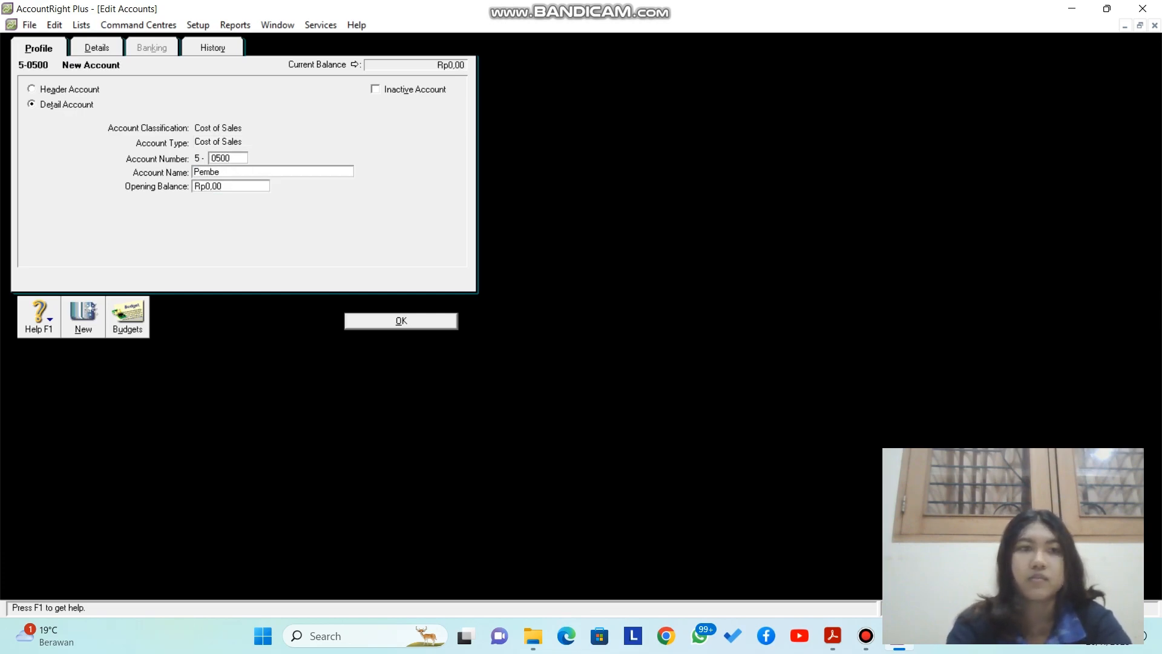
{"action": "type", "text": "lian"}
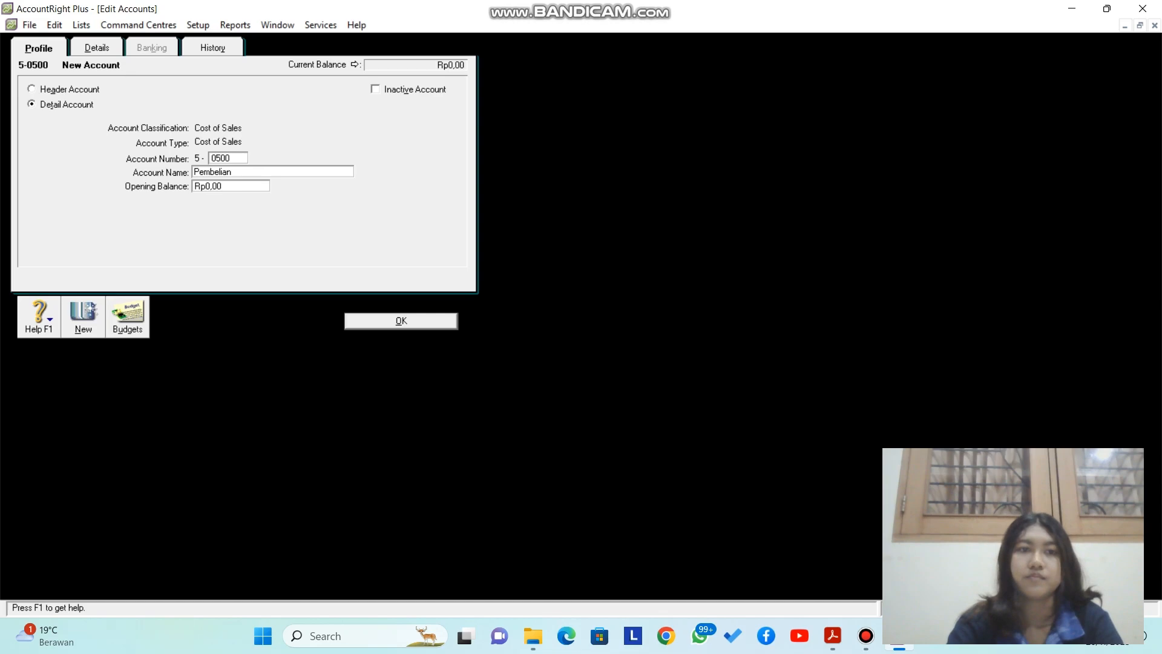
{"action": "key", "text": "Return"}
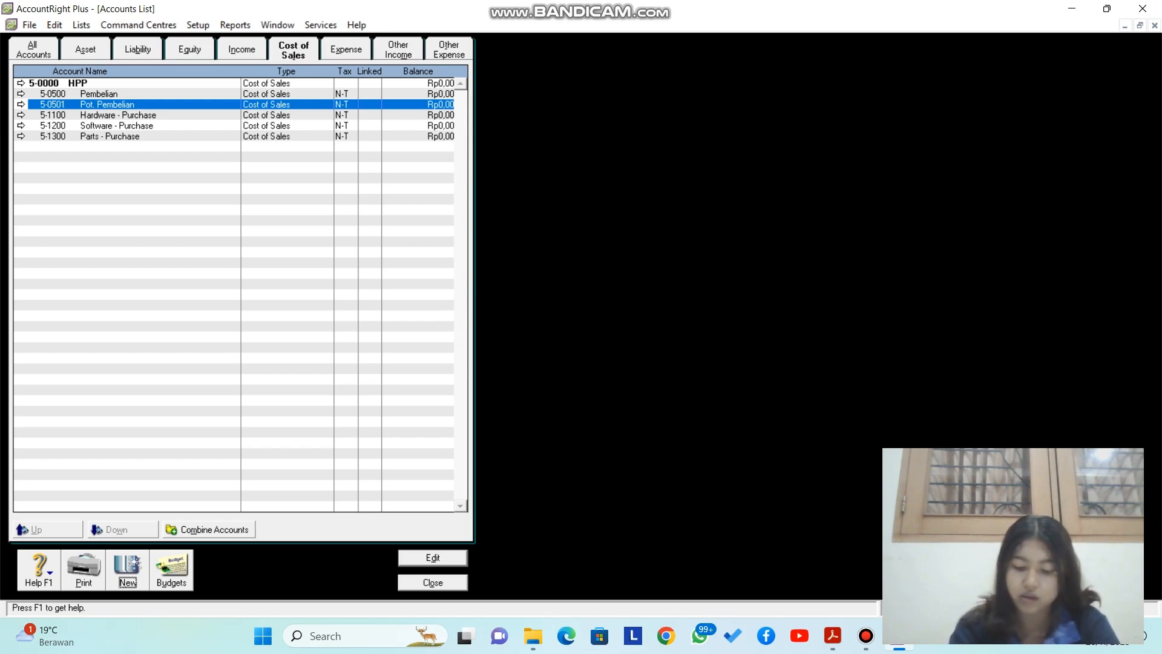
Step: Create cost of sales accounts 5-0502 'Retur Pembelian' and 5-0503 'B. Angkut Pembelian', then show Expense accounts
{"action": "key", "text": "alt+n"}
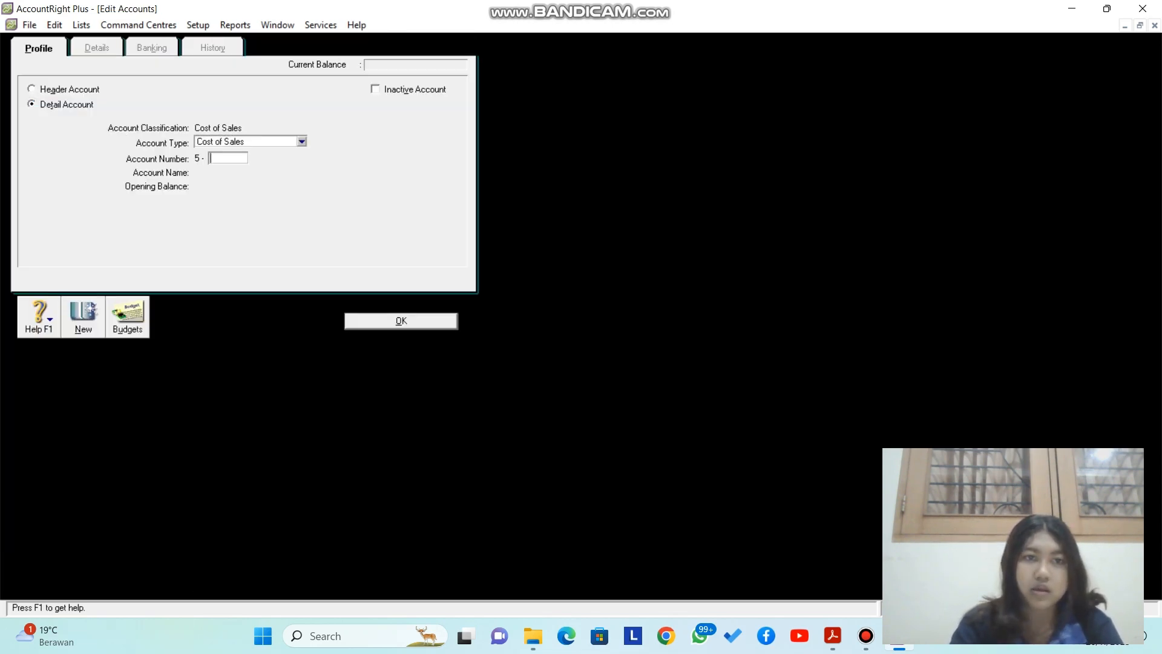
{"action": "type", "text": "0502"}
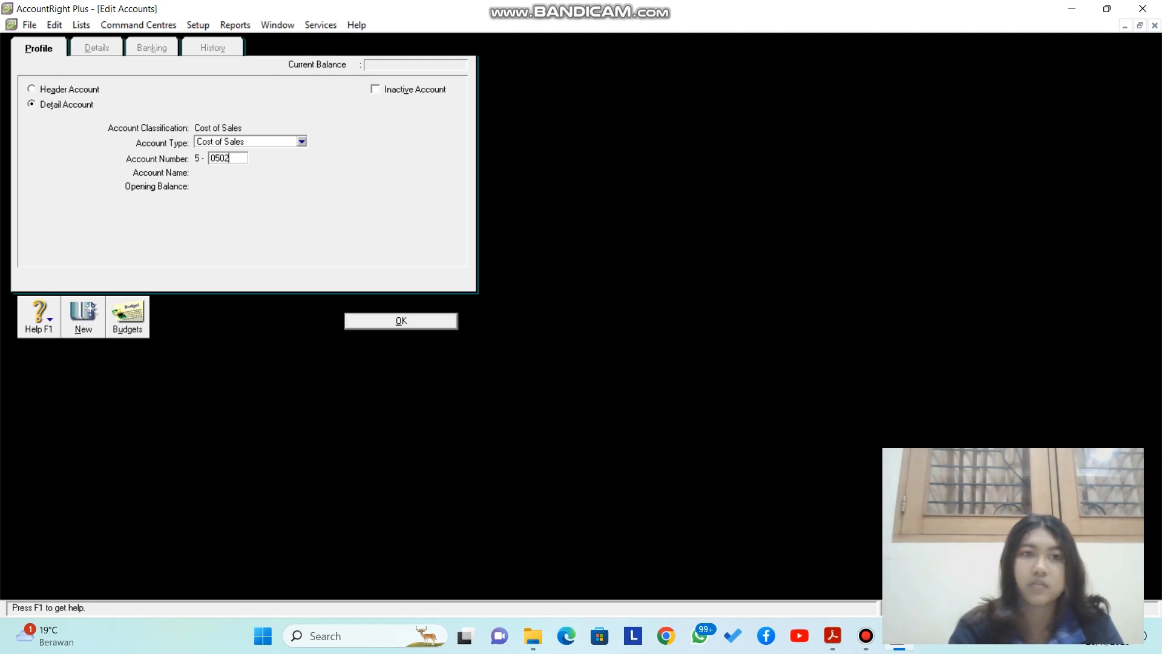
{"action": "key", "text": "Tab"}
{"action": "type", "text": "R"}
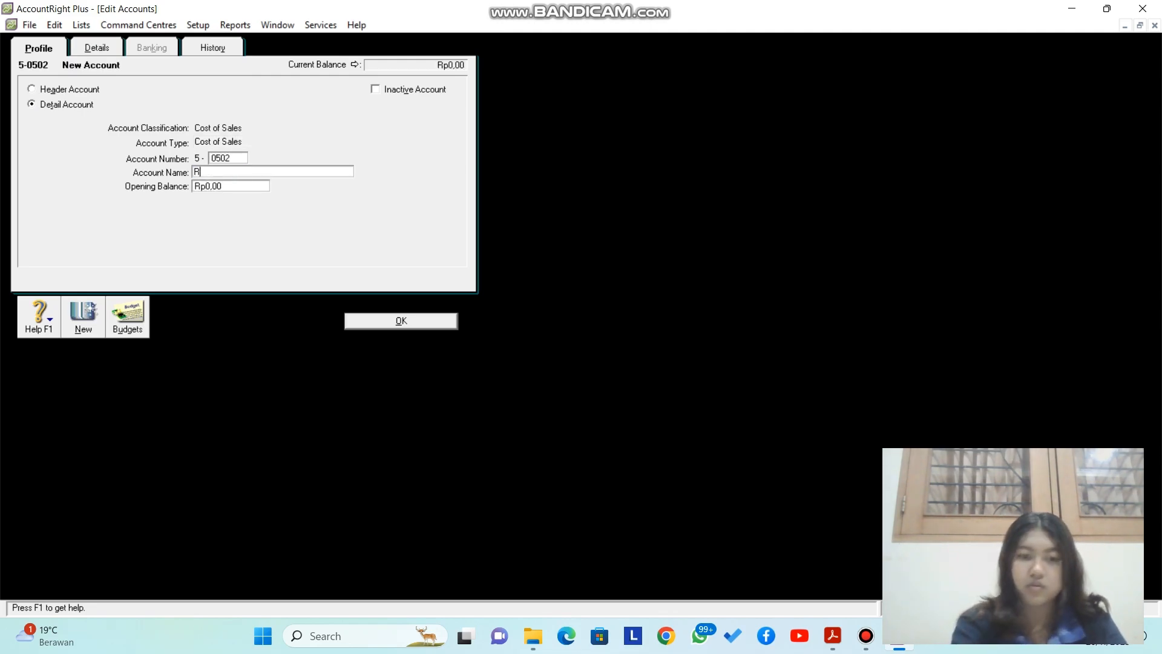
{"action": "type", "text": "etur P"}
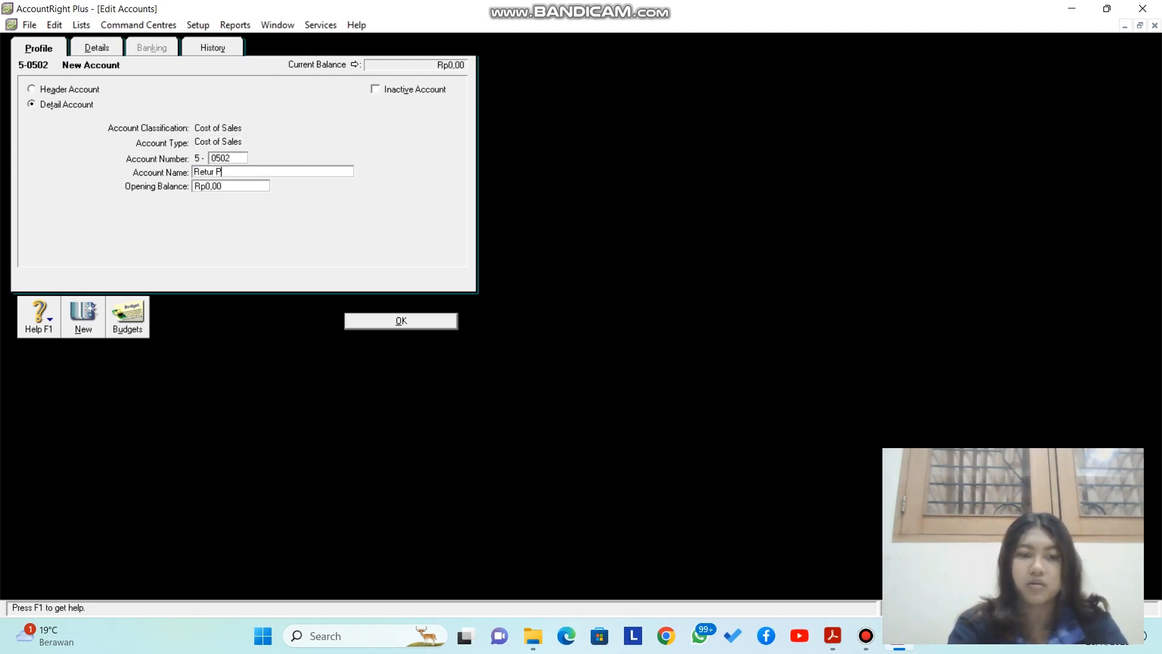
{"action": "type", "text": "embelian"}
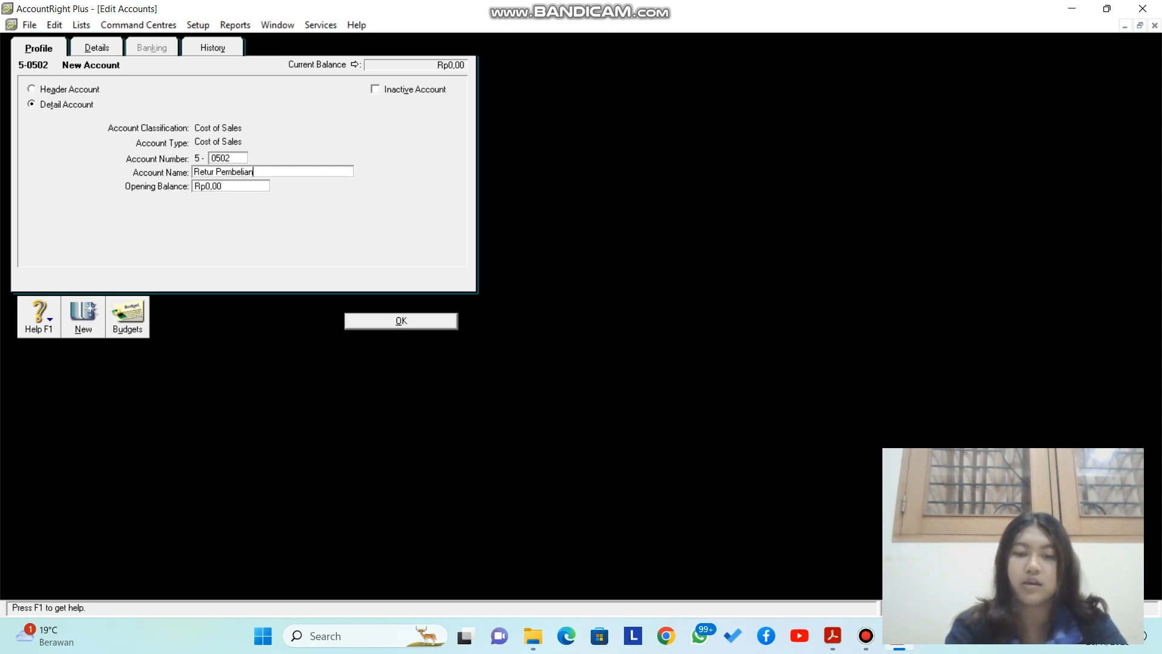
{"action": "key", "text": "Return"}
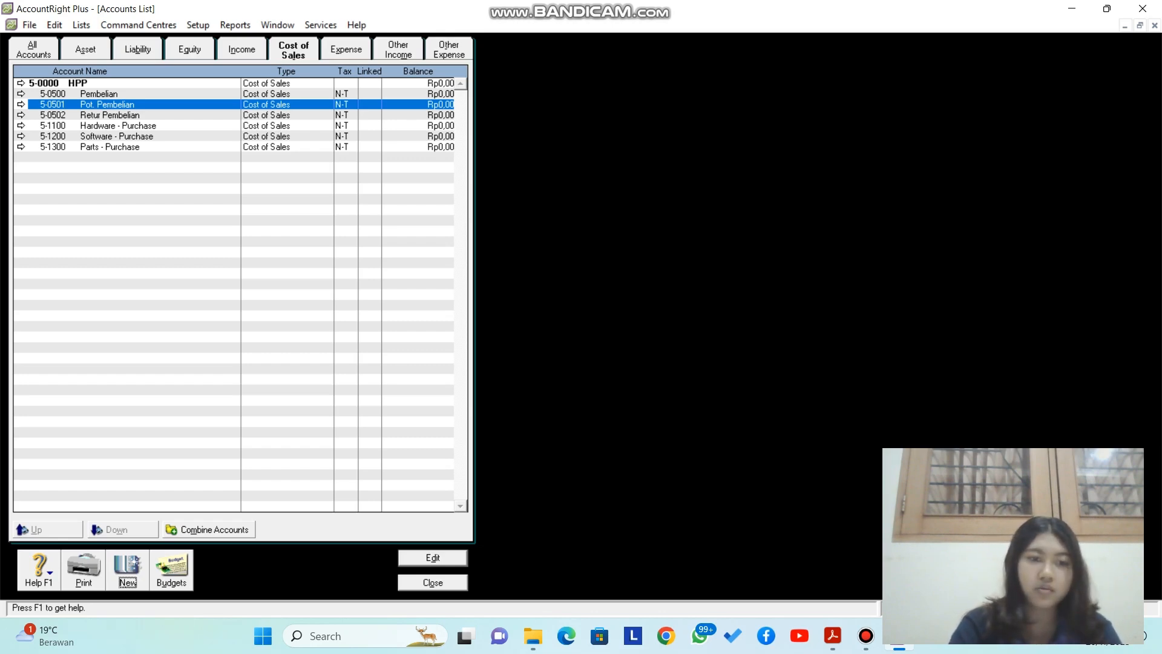
{"action": "key", "text": "alt+n"}
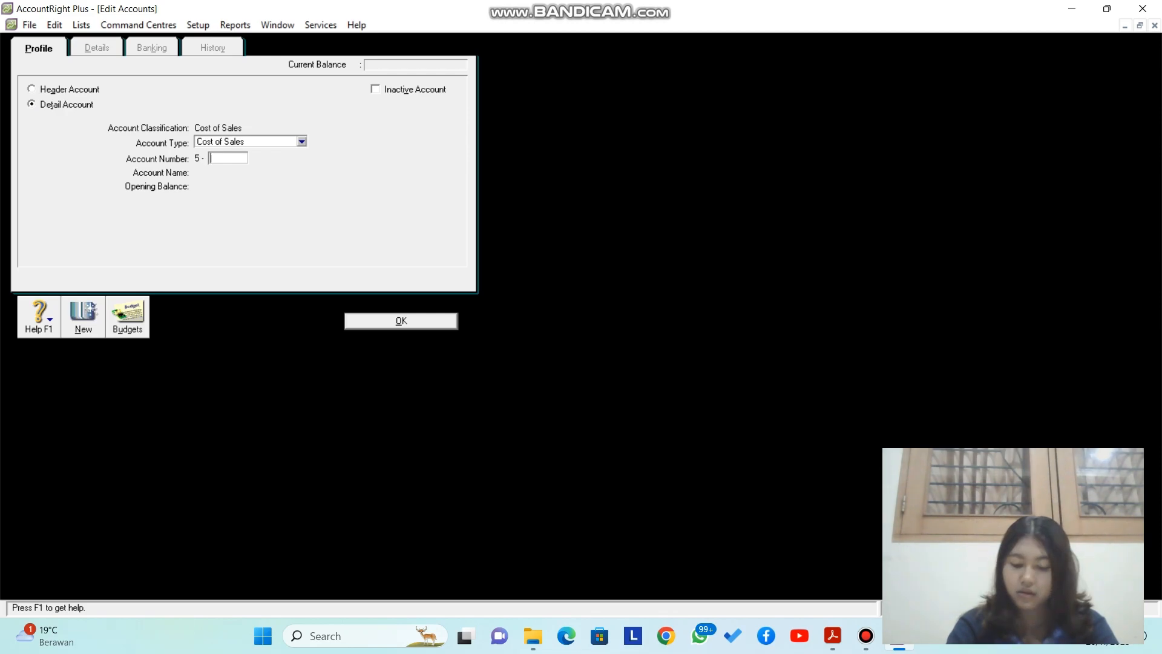
{"action": "type", "text": "0503"}
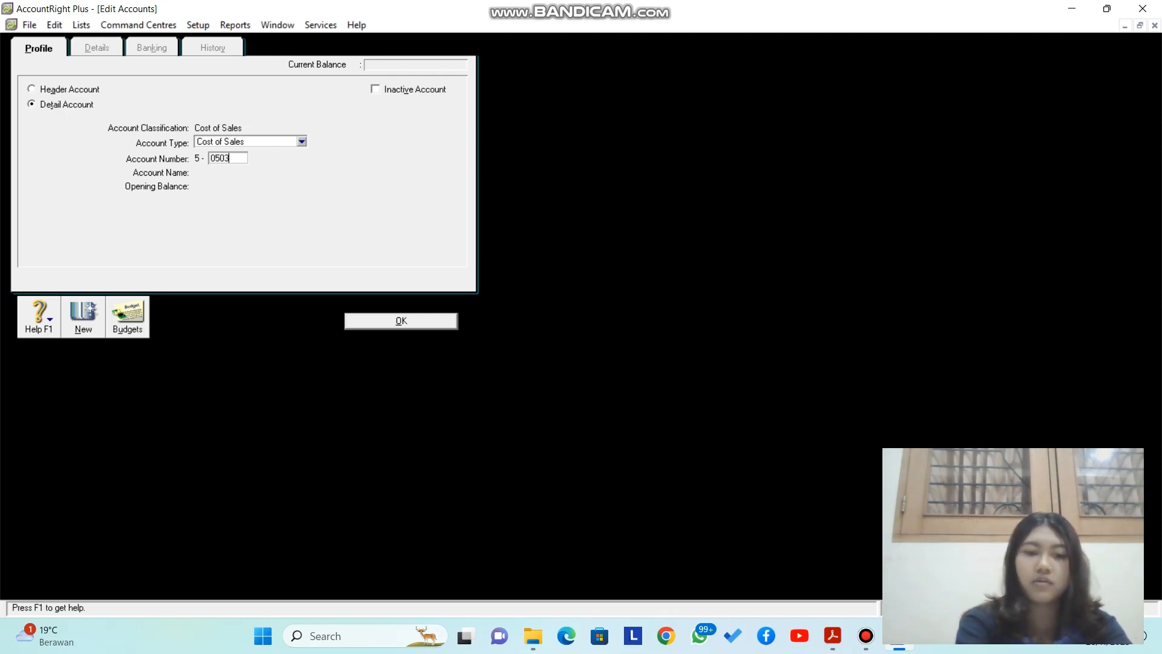
{"action": "key", "text": "Tab"}
{"action": "type", "text": "B. "}
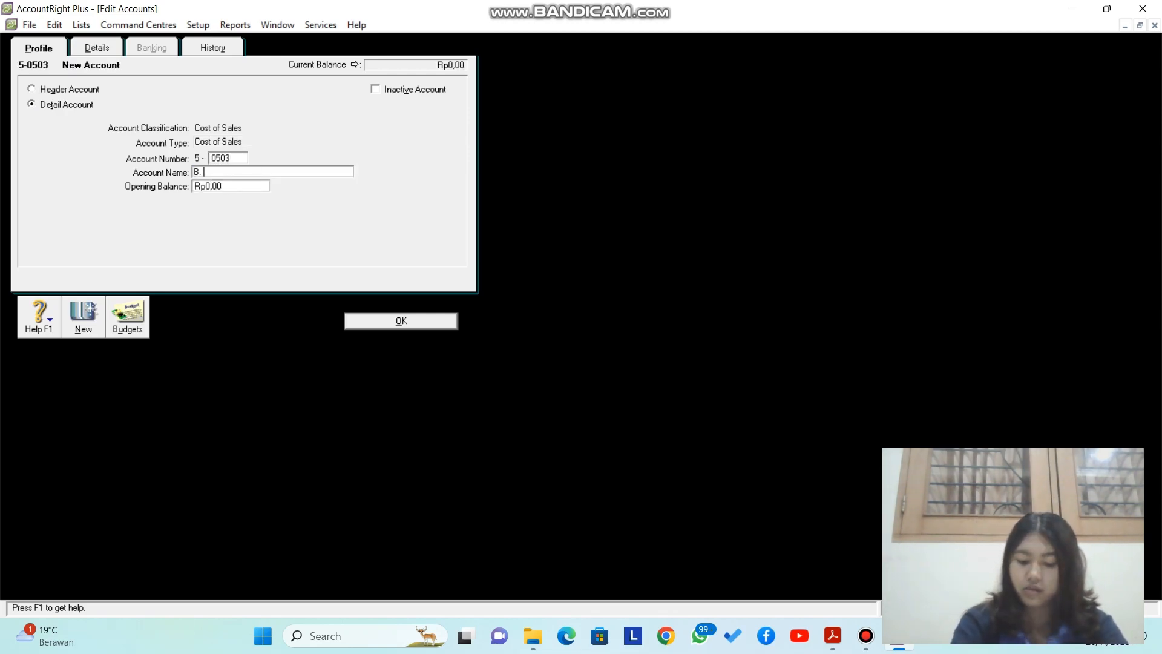
{"action": "type", "text": "Angkut"}
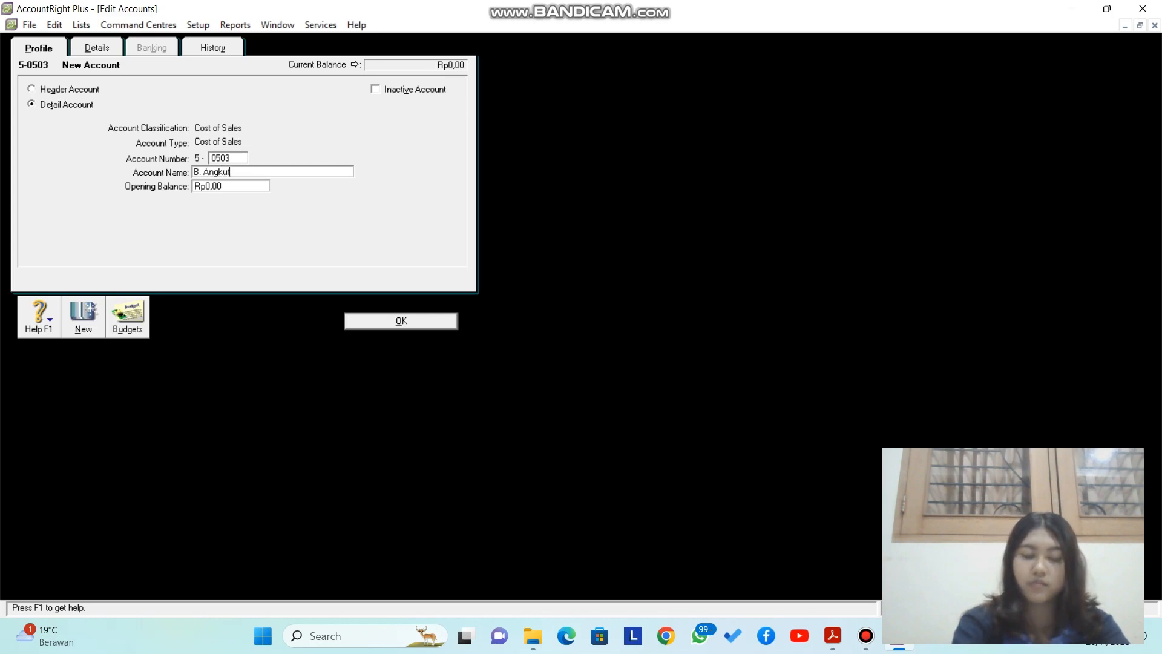
{"action": "type", "text": " Pembelian"}
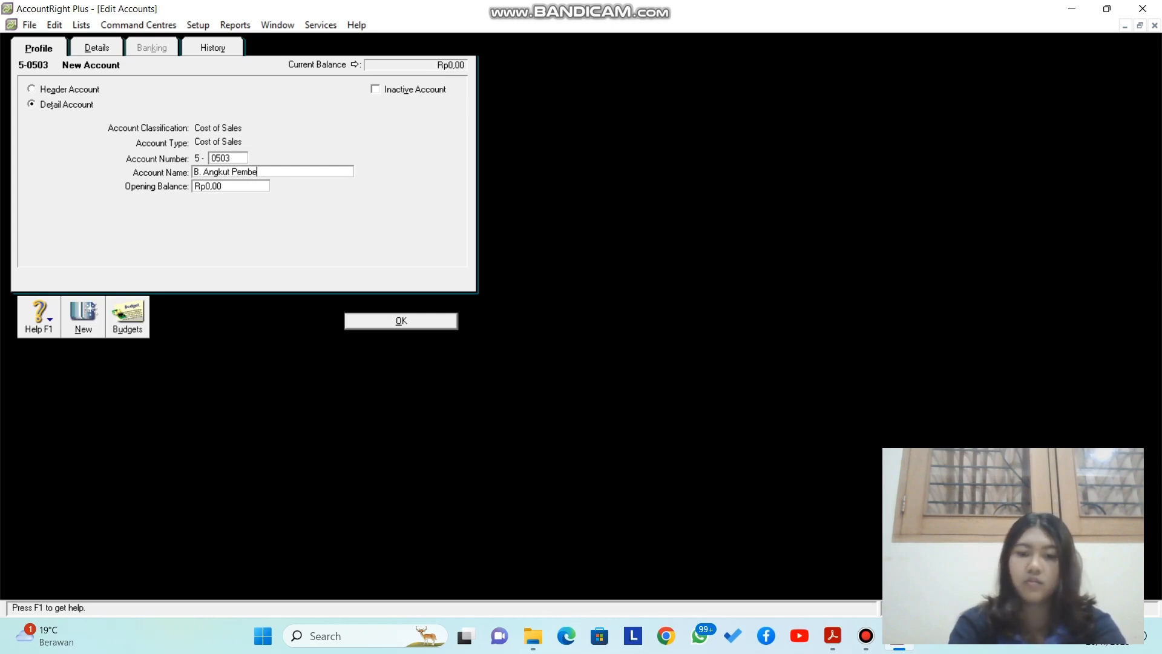
{"action": "key", "text": "Return"}
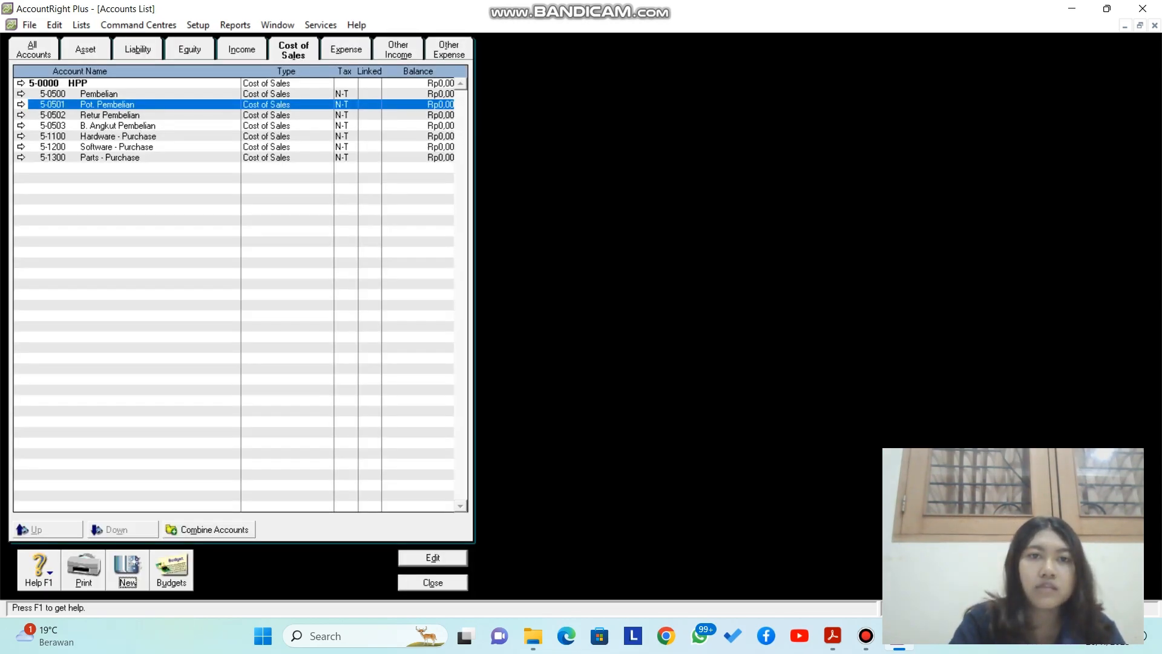
{"action": "left_click", "coordinate": [346, 49]}
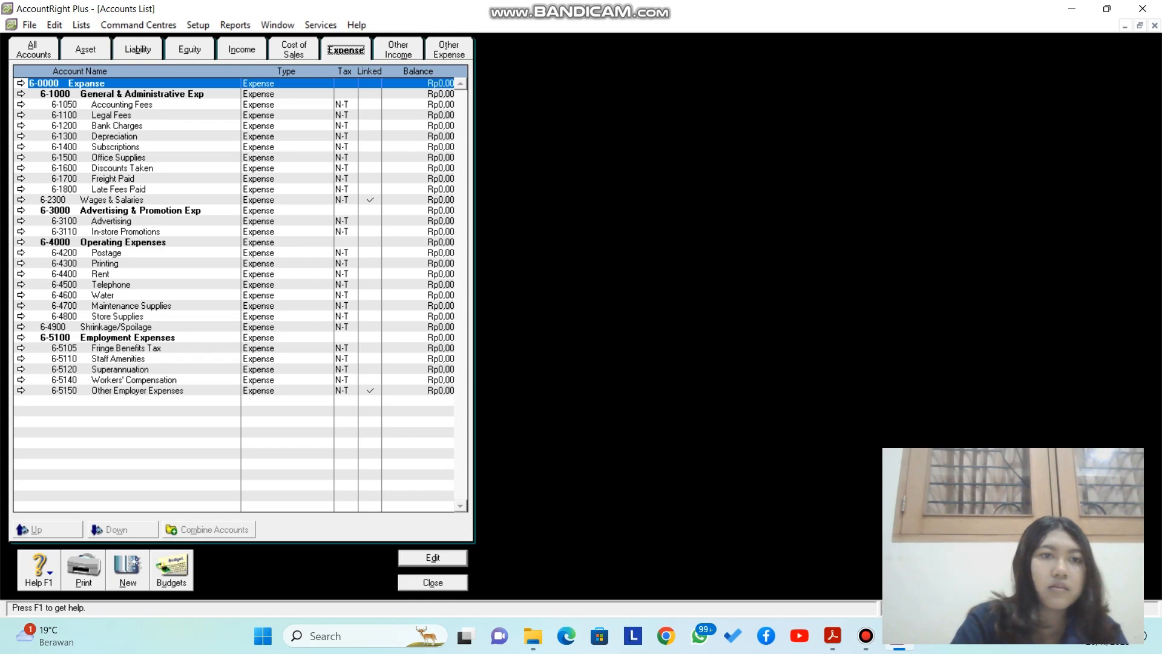
Step: Rename the 6-0000 expense header account to BEBAN
{"action": "key", "text": "Return"}
{"action": "key", "text": "Caps_Lock"}
{"action": "type", "text": "BEBAN"}
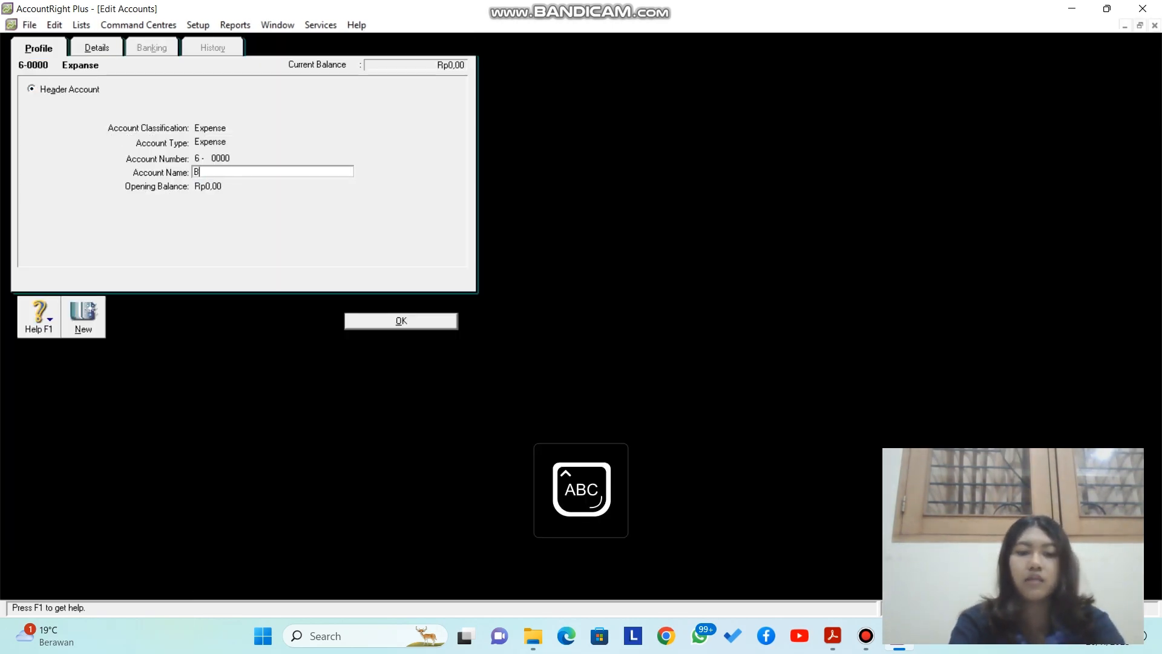
{"action": "key", "text": "Caps_Lock"}
{"action": "key", "text": "Return"}
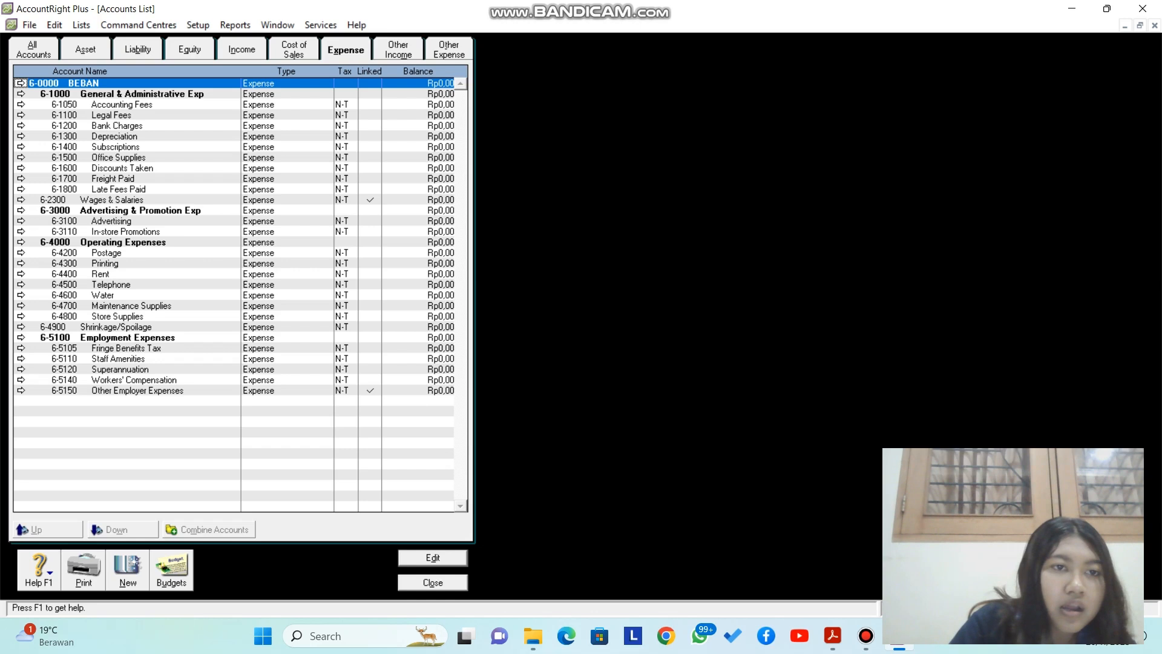
Step: Change Wages & Salaries to account 6-0511 named Beban Gaji
{"action": "double_click", "coordinate": [112, 200]}
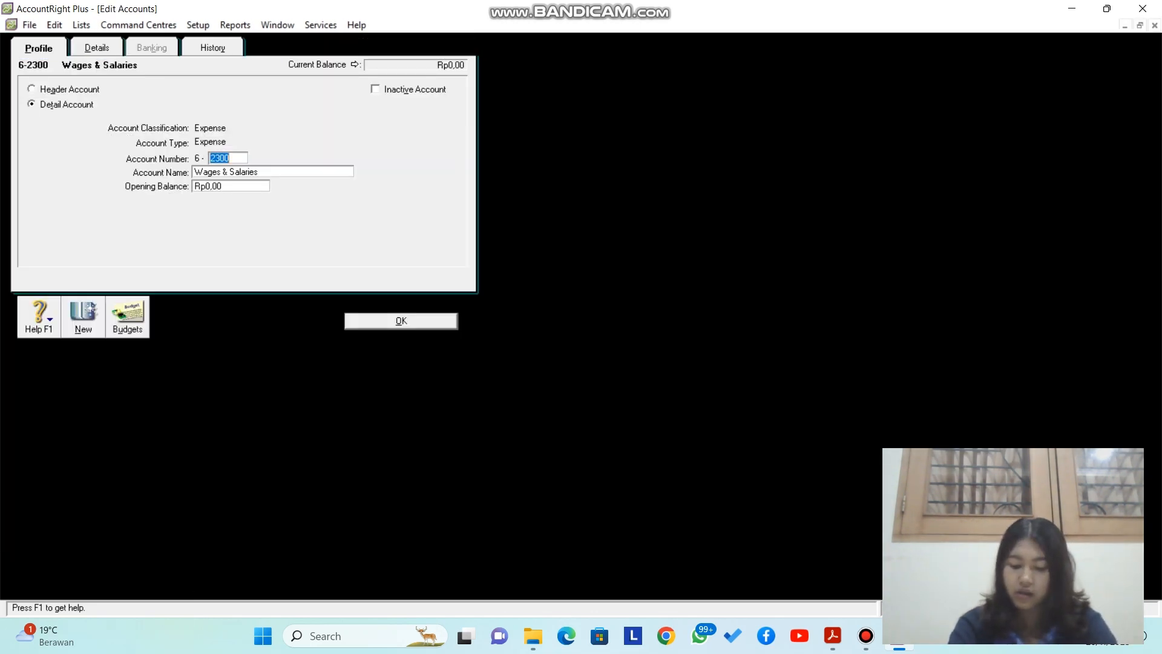
{"action": "type", "text": "0511"}
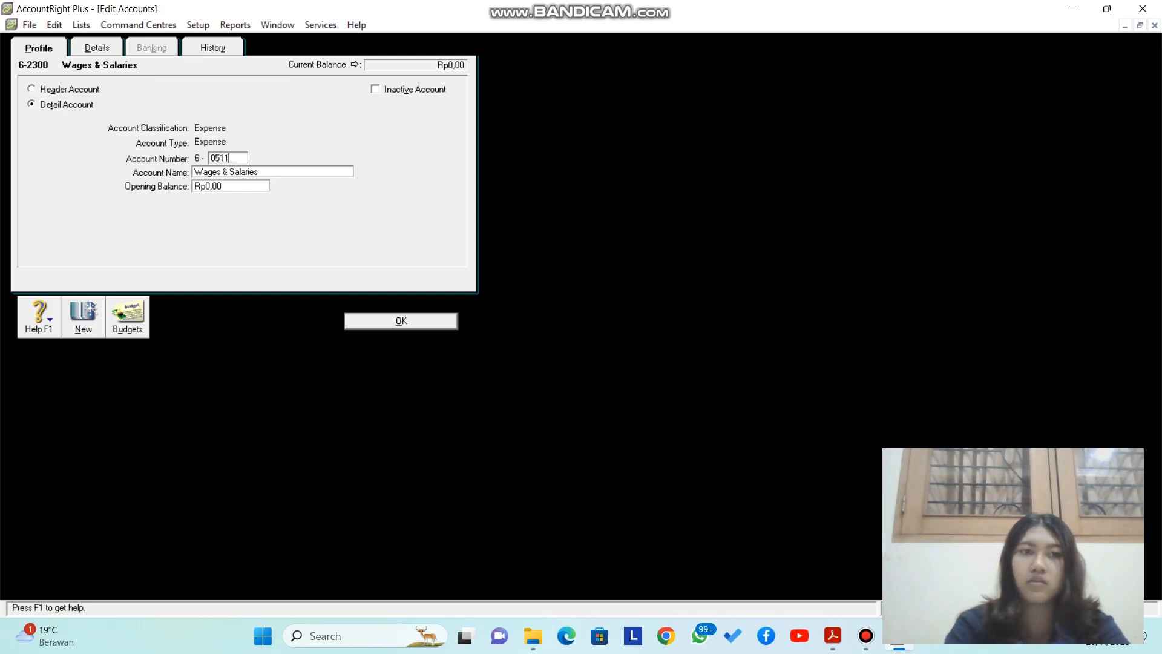
{"action": "key", "text": "Tab"}
{"action": "type", "text": "B"}
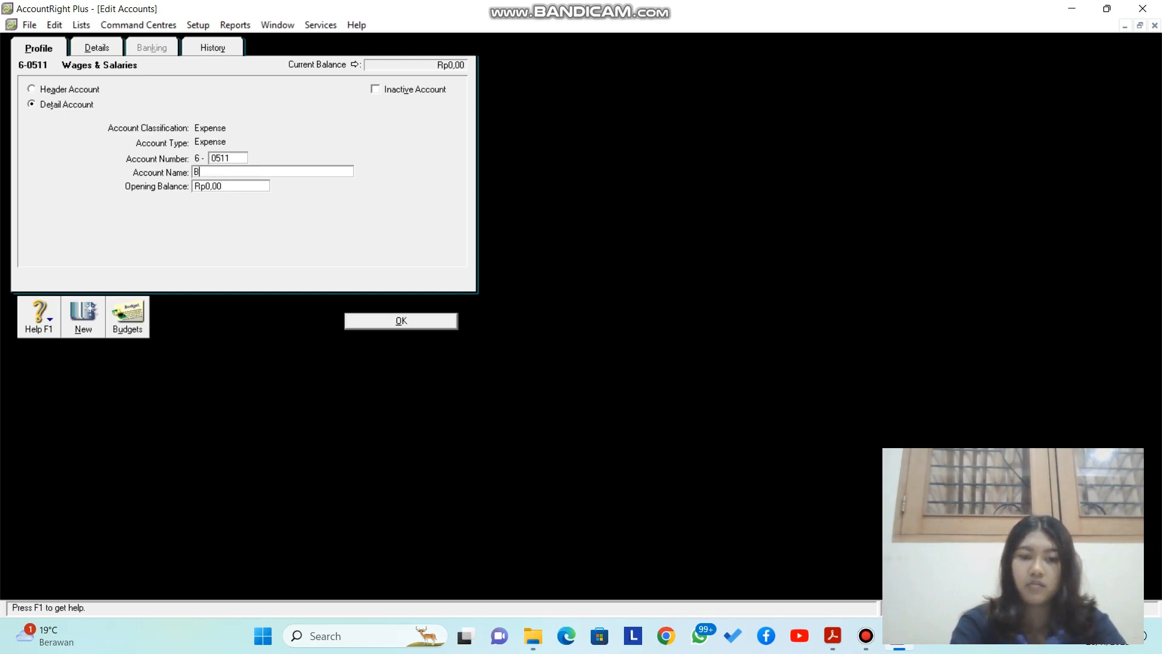
{"action": "type", "text": "eban Gaji"}
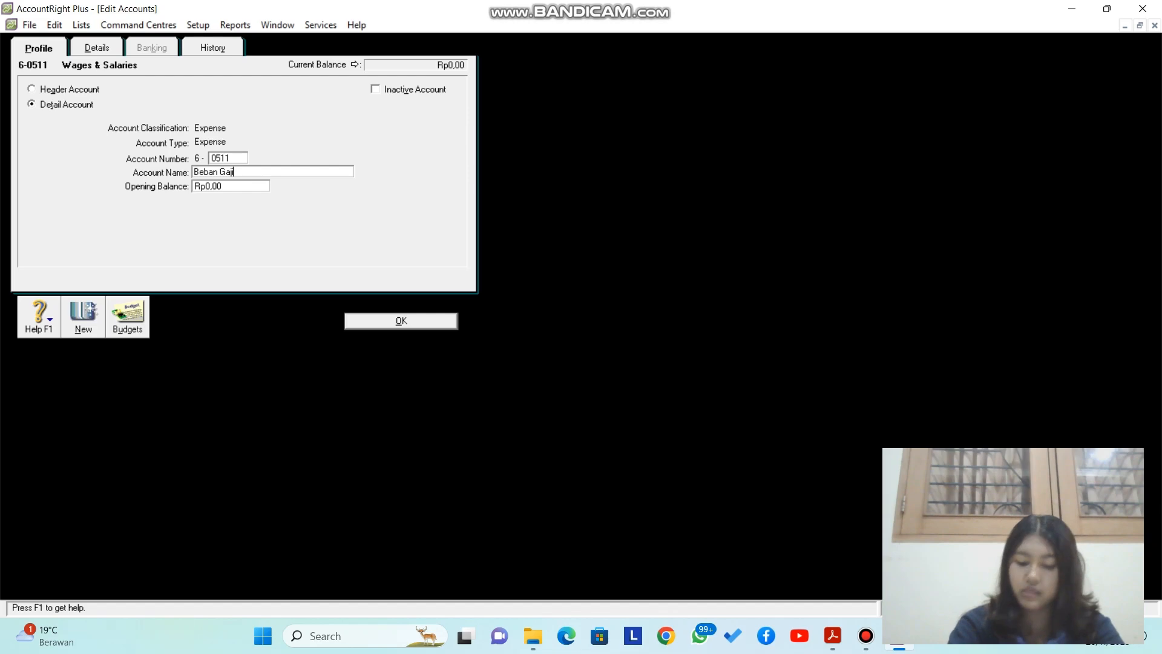
{"action": "key", "text": "Return"}
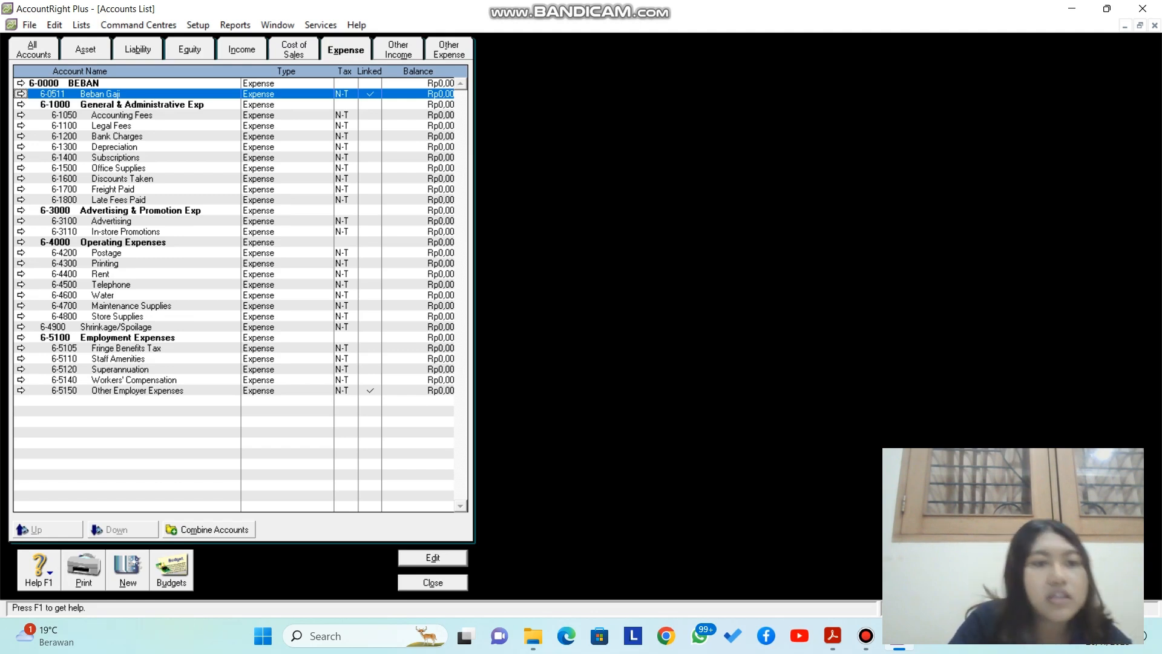
{"action": "key", "text": "alt+n"}
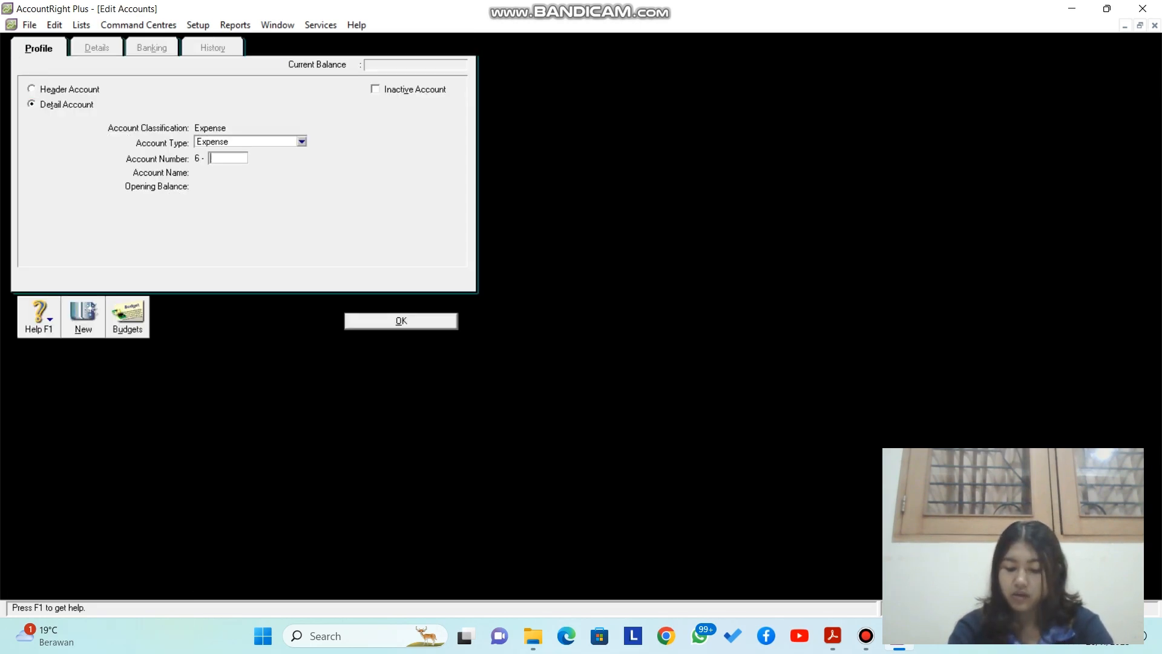
Step: Create expense account 6-0512 named Beban LAT
{"action": "type", "text": "0512"}
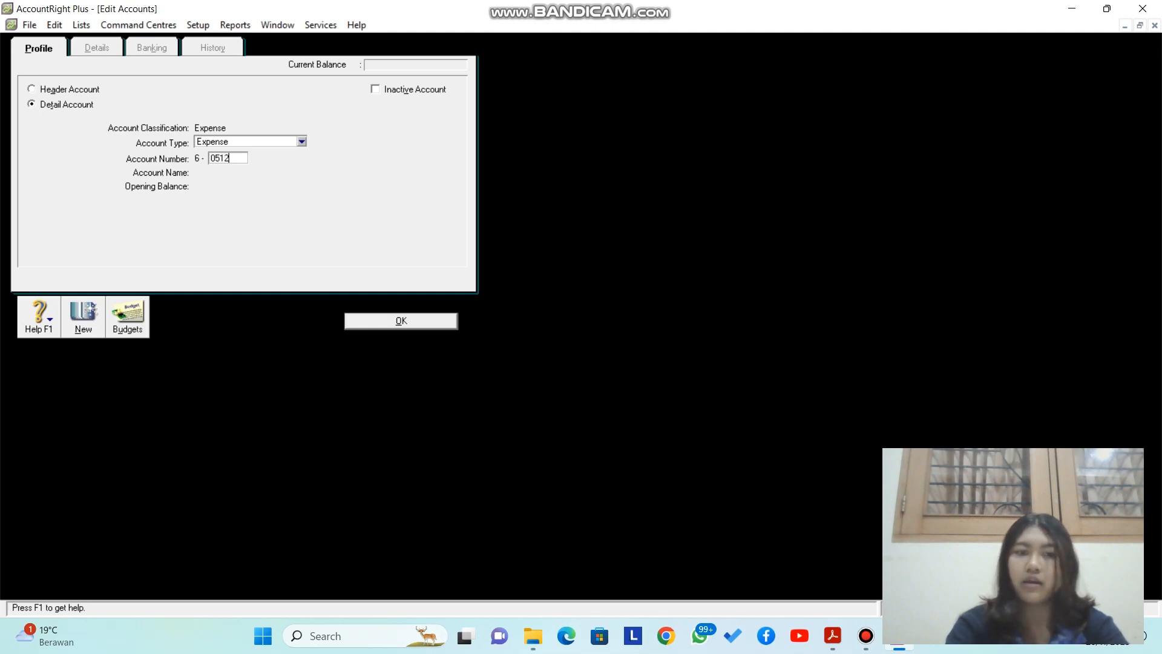
{"action": "key", "text": "Tab"}
{"action": "type", "text": "Beban LAT"}
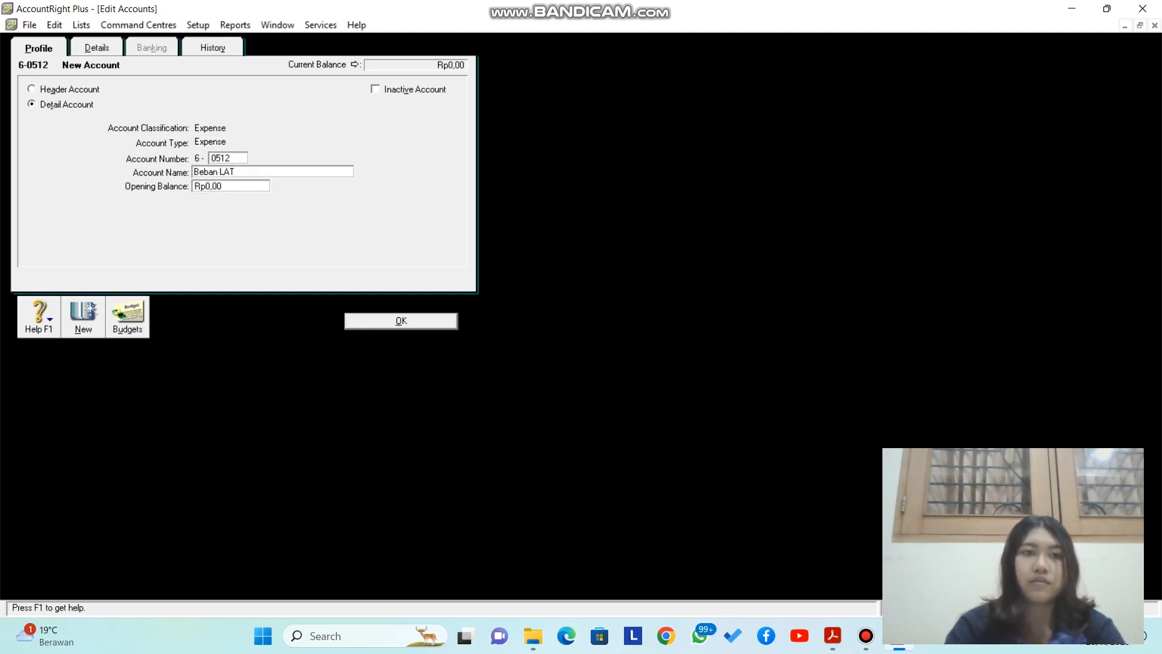
{"action": "key", "text": "Return"}
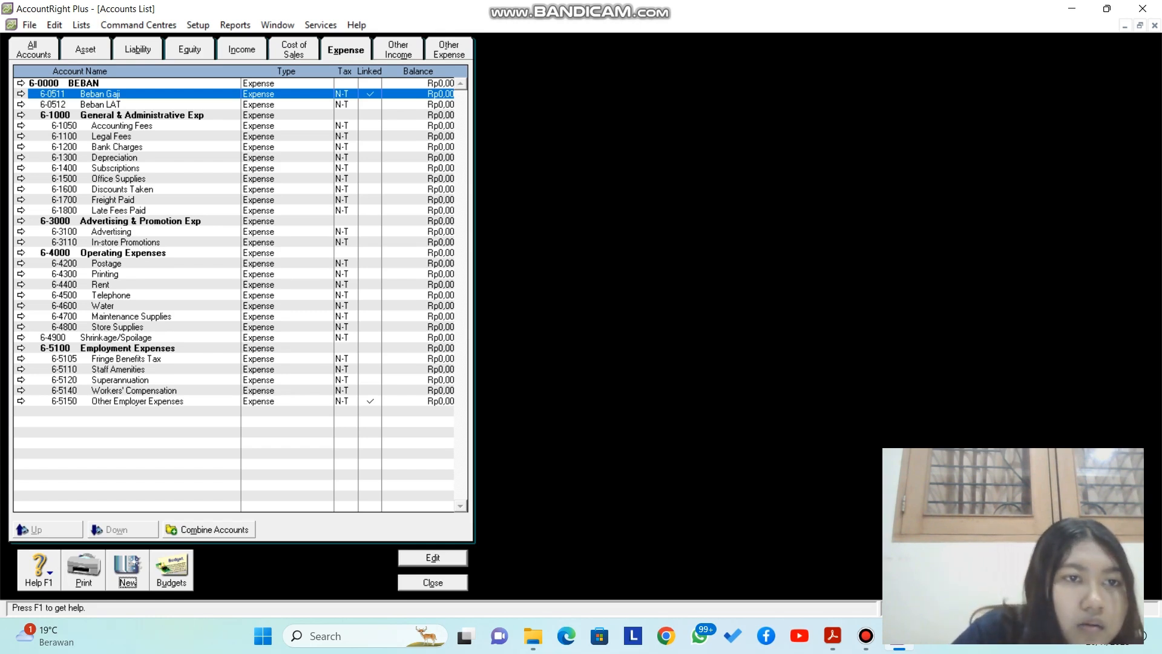
Step: Change Freight Paid to account 6-0513 named B. Angkut Penjualan
{"action": "left_click", "coordinate": [22, 200]}
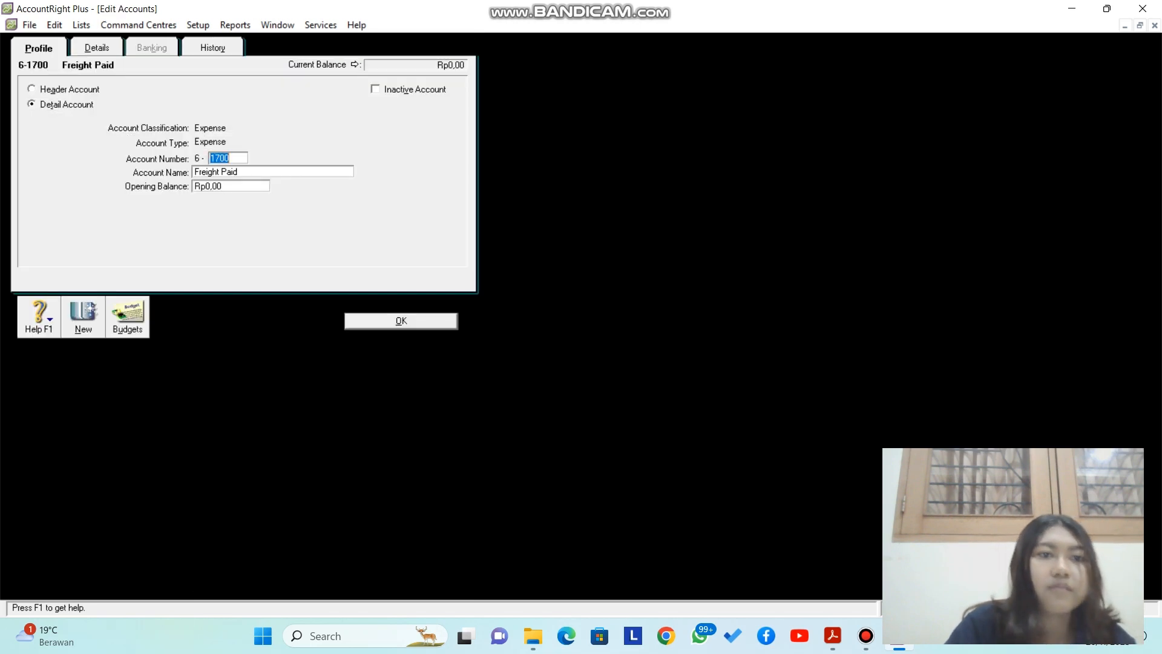
{"action": "type", "text": "0513"}
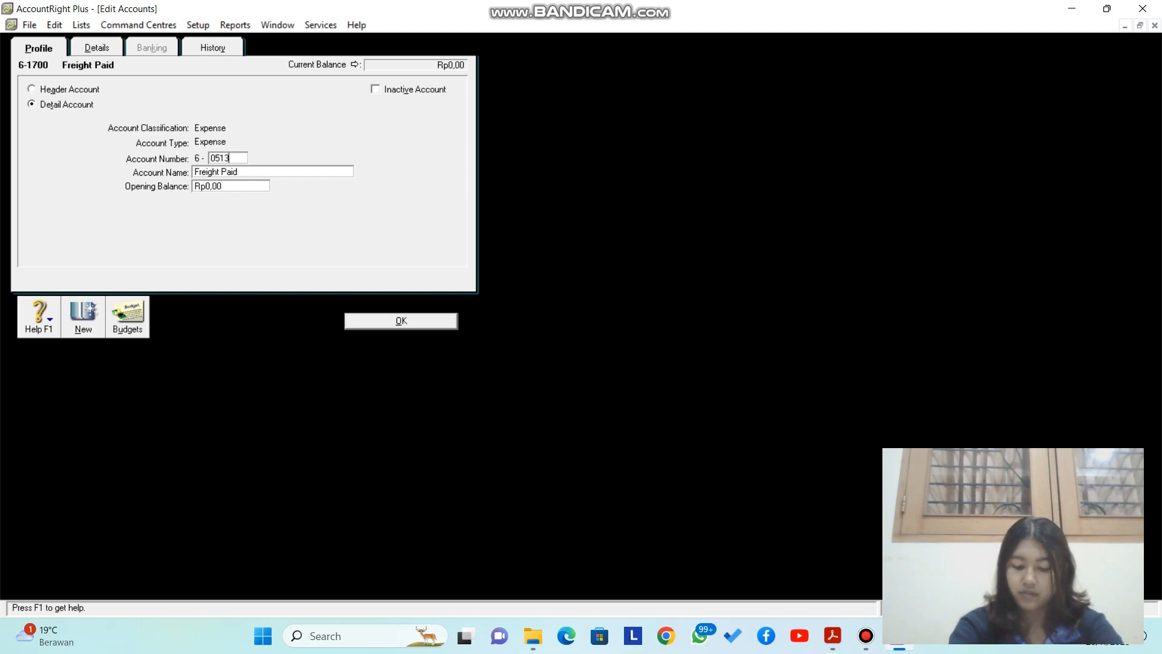
{"action": "key", "text": "Tab"}
{"action": "type", "text": "B. Angkut"}
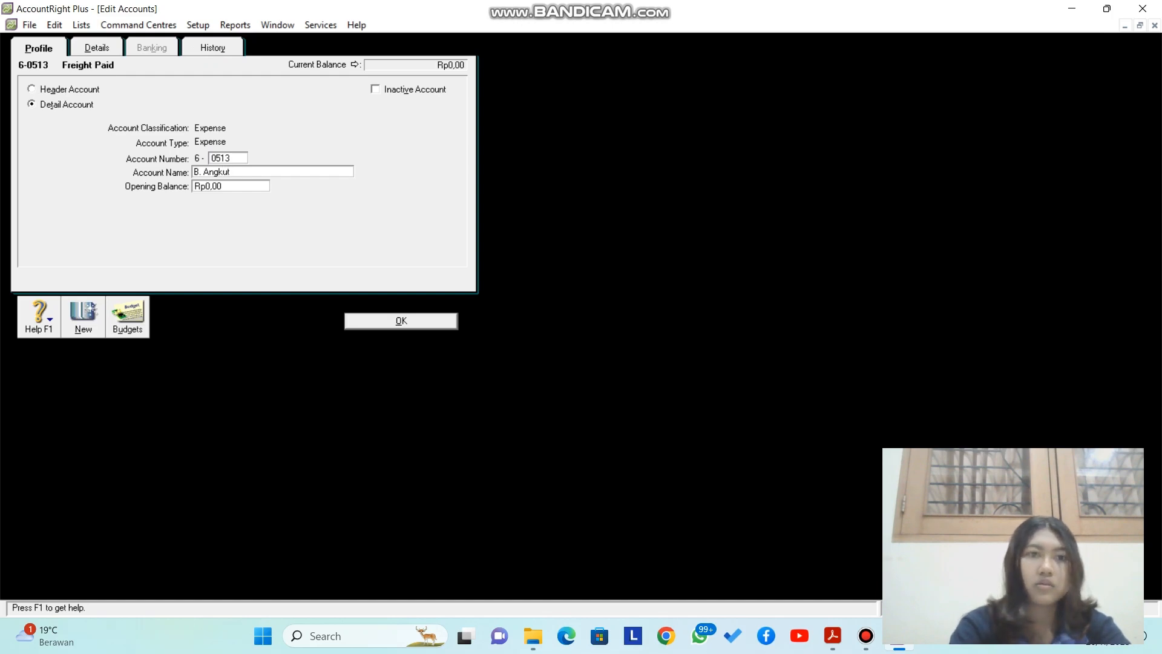
{"action": "type", "text": " Penjualan"}
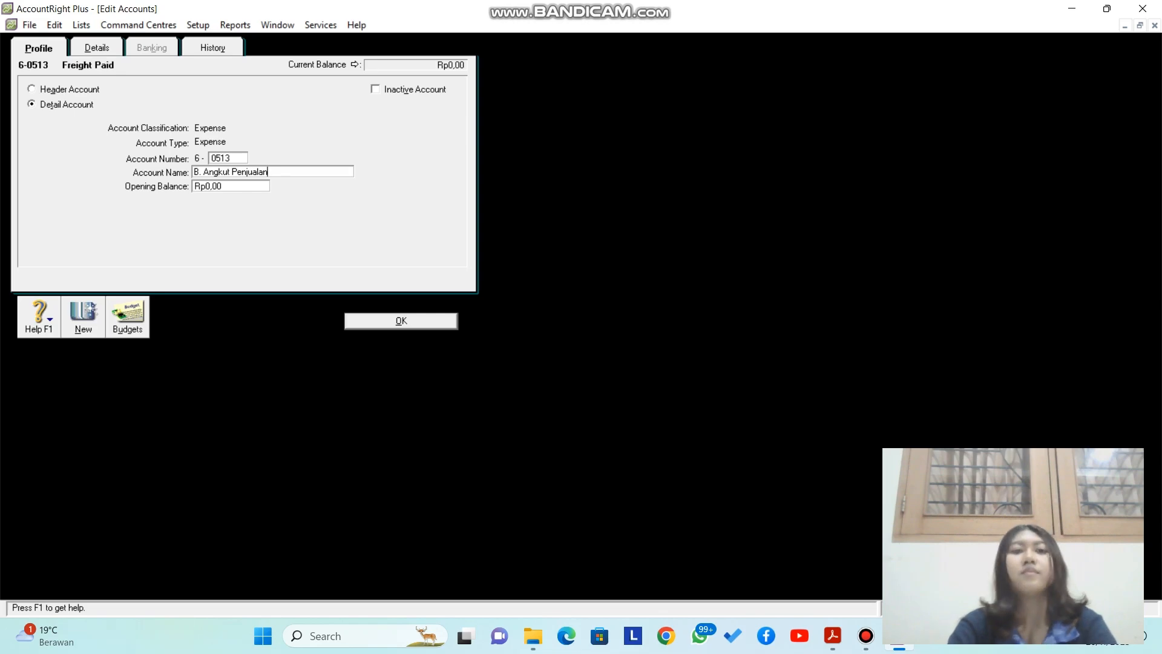
{"action": "key", "text": "Return"}
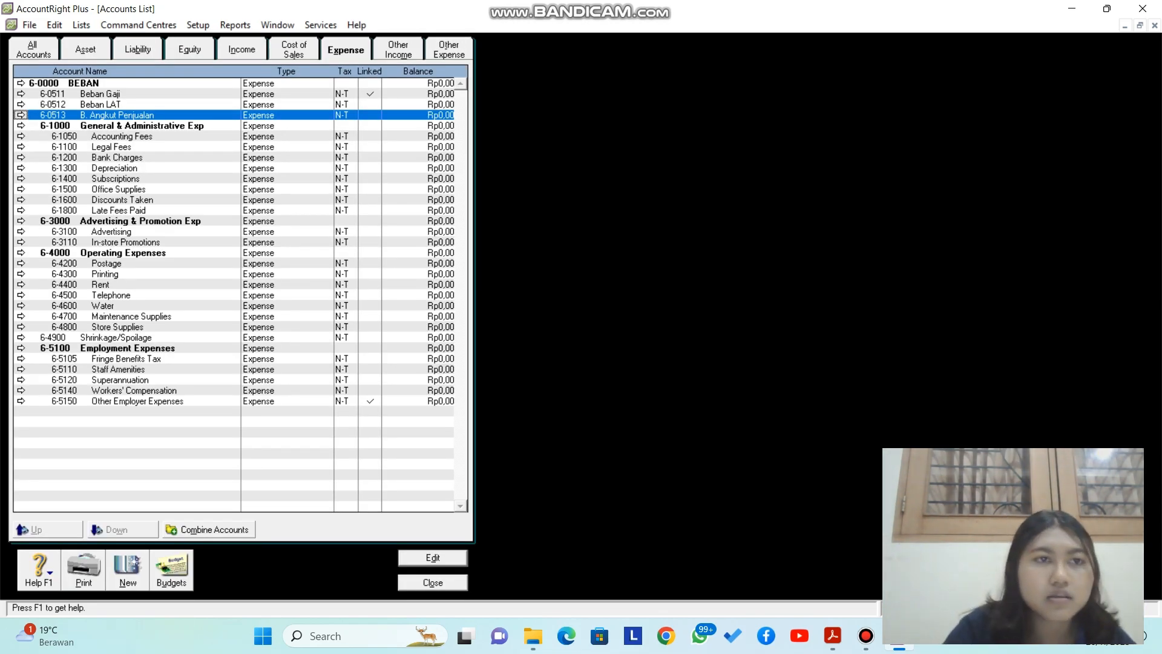
{"action": "left_click", "coordinate": [86, 50]}
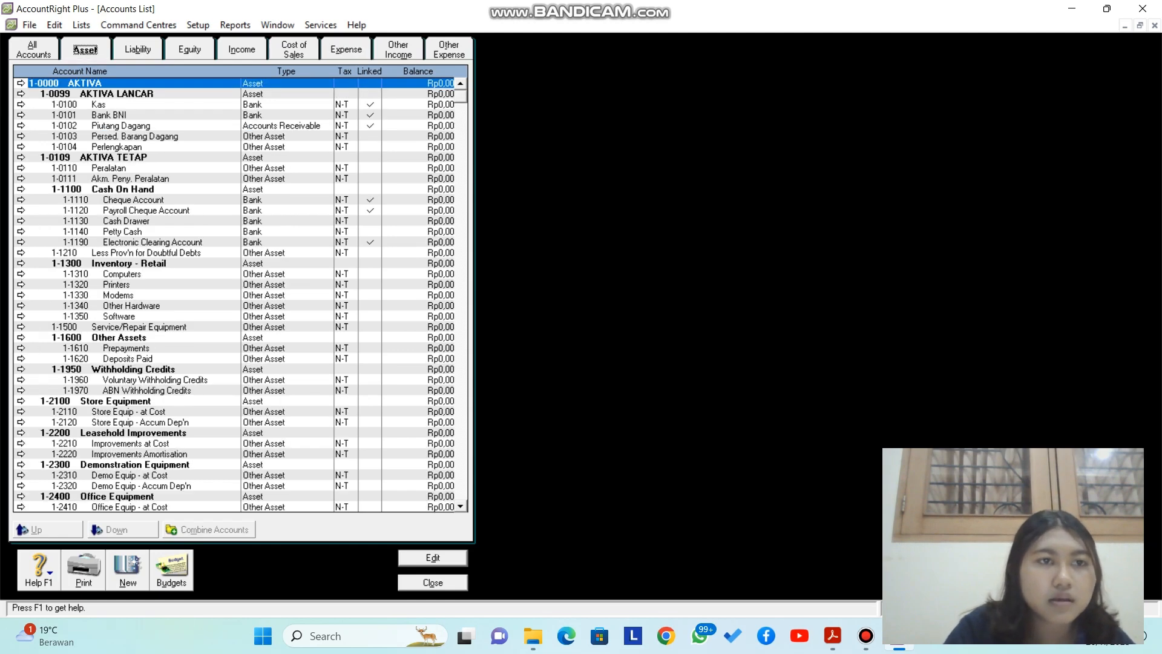
Step: Step through Liability, Equity, Income, Cost of Sales and Expense accounts, then close the Accounts List
{"action": "key", "text": "Right"}
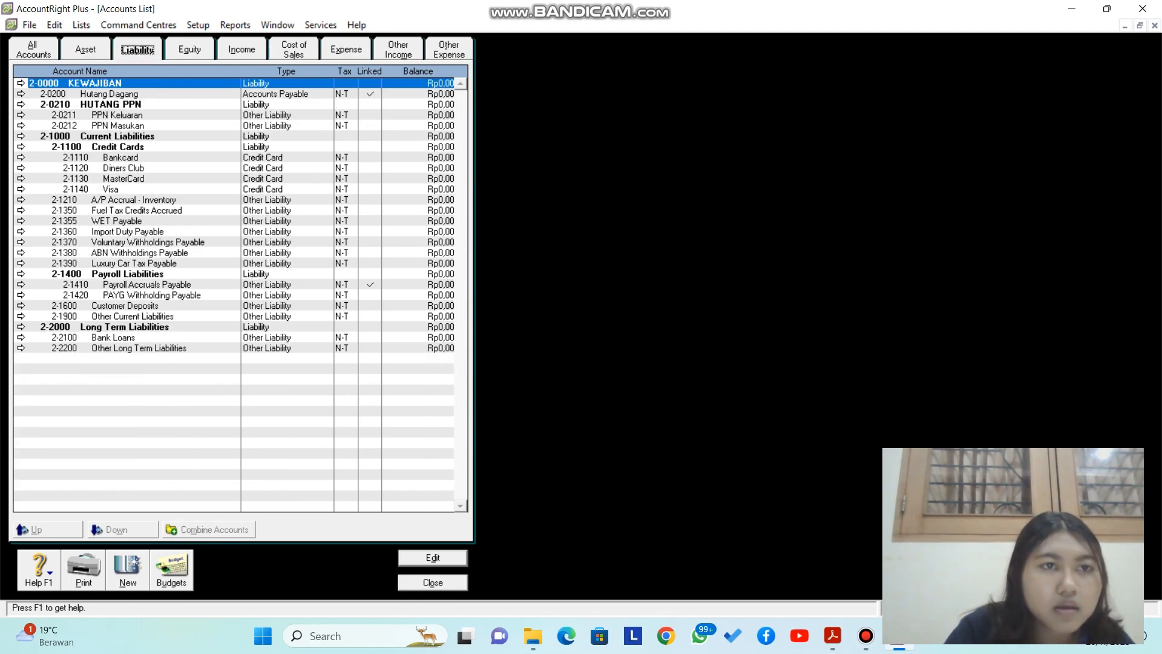
{"action": "key", "text": "Right"}
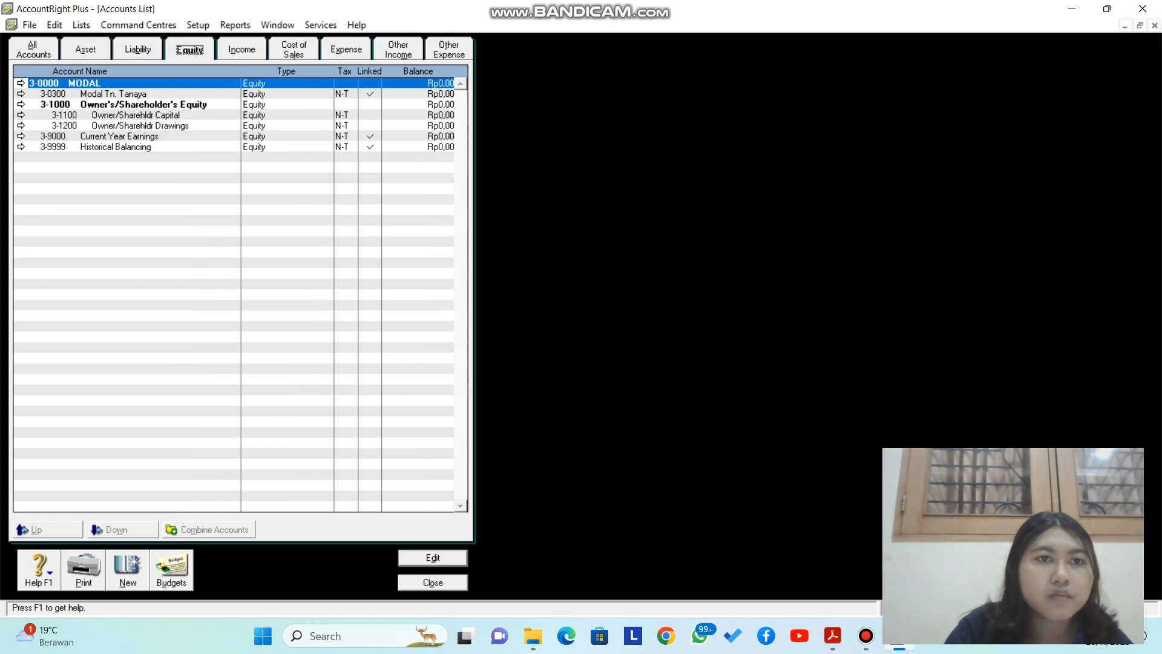
{"action": "key", "text": "Right"}
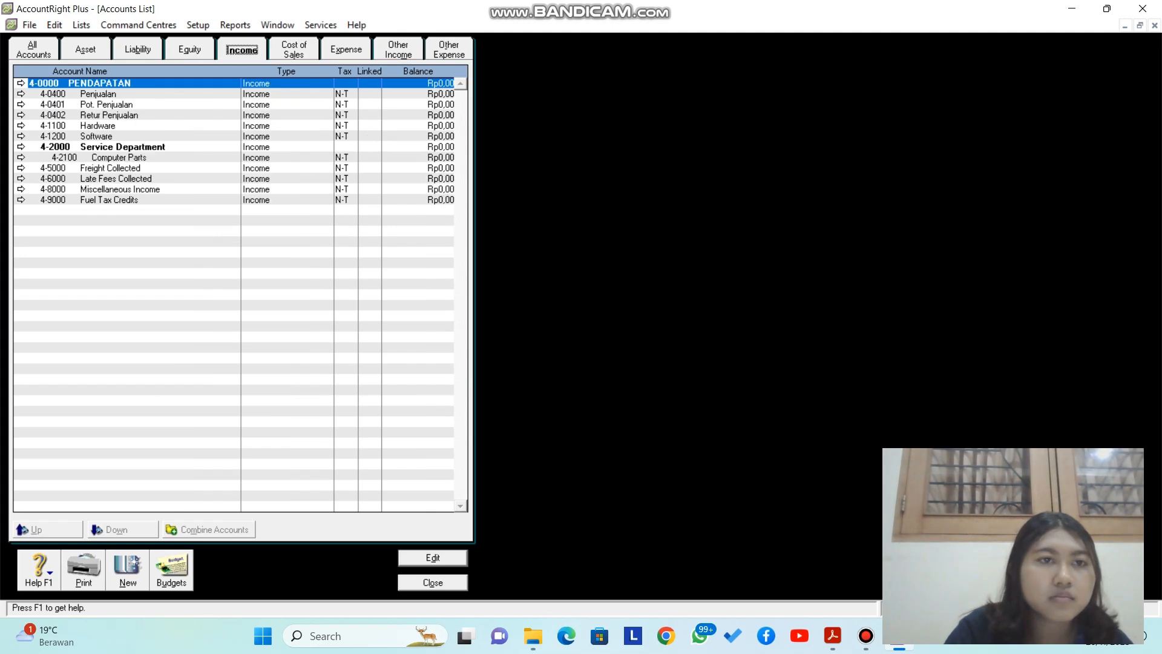
{"action": "key", "text": "Right"}
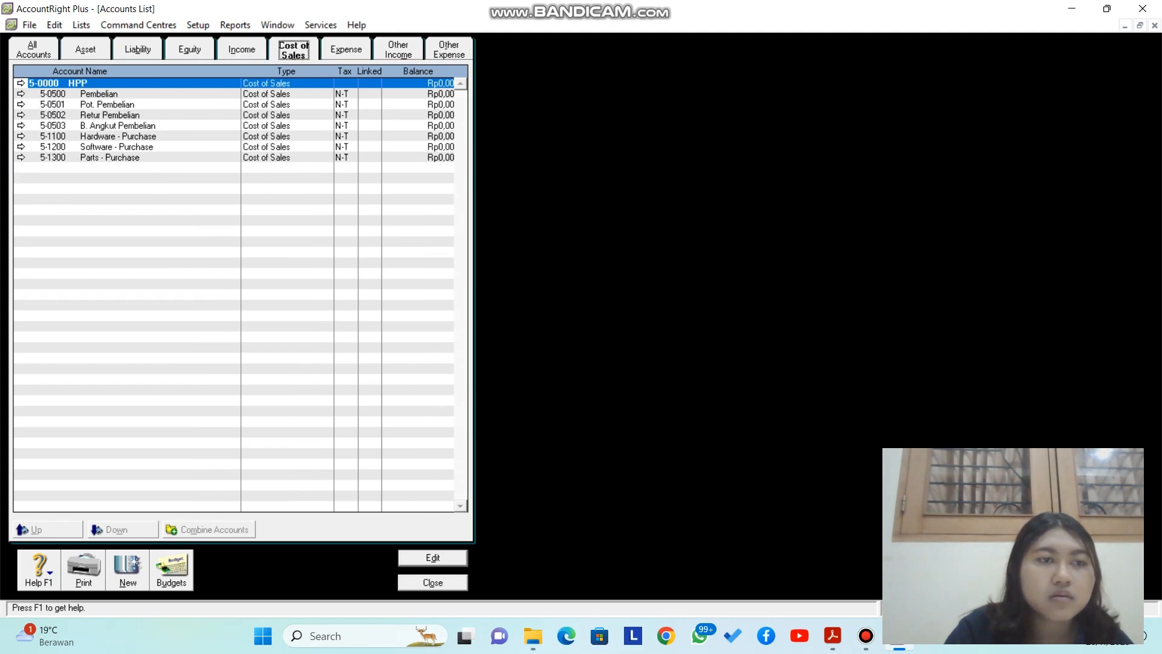
{"action": "key", "text": "Right"}
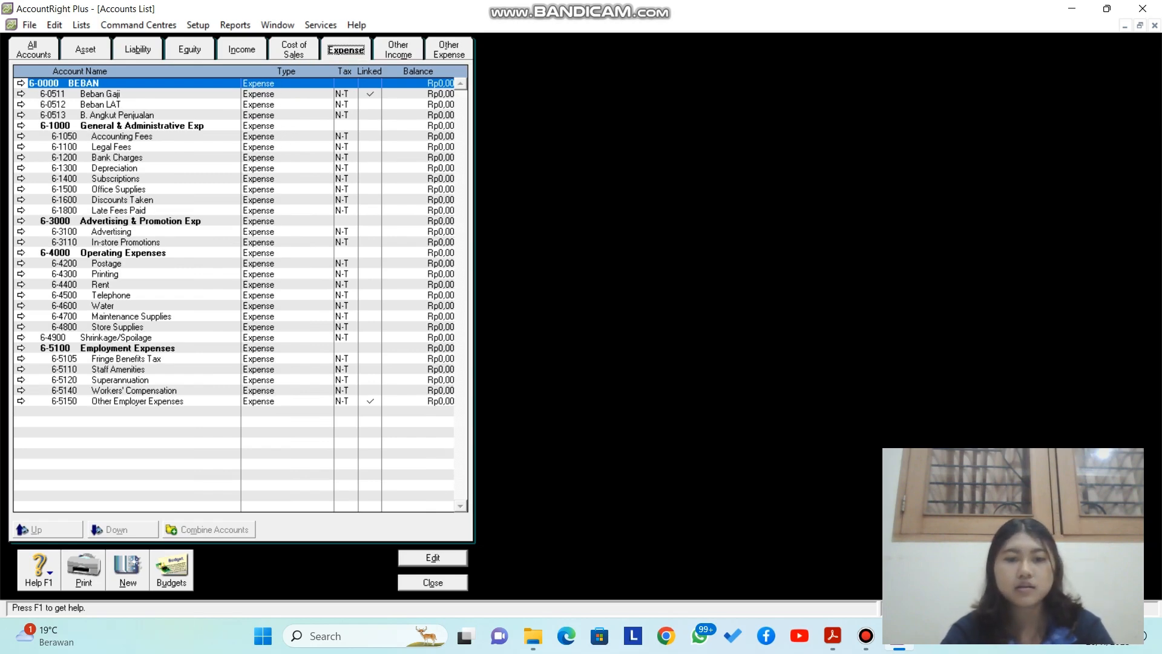
{"action": "key", "text": "Escape"}
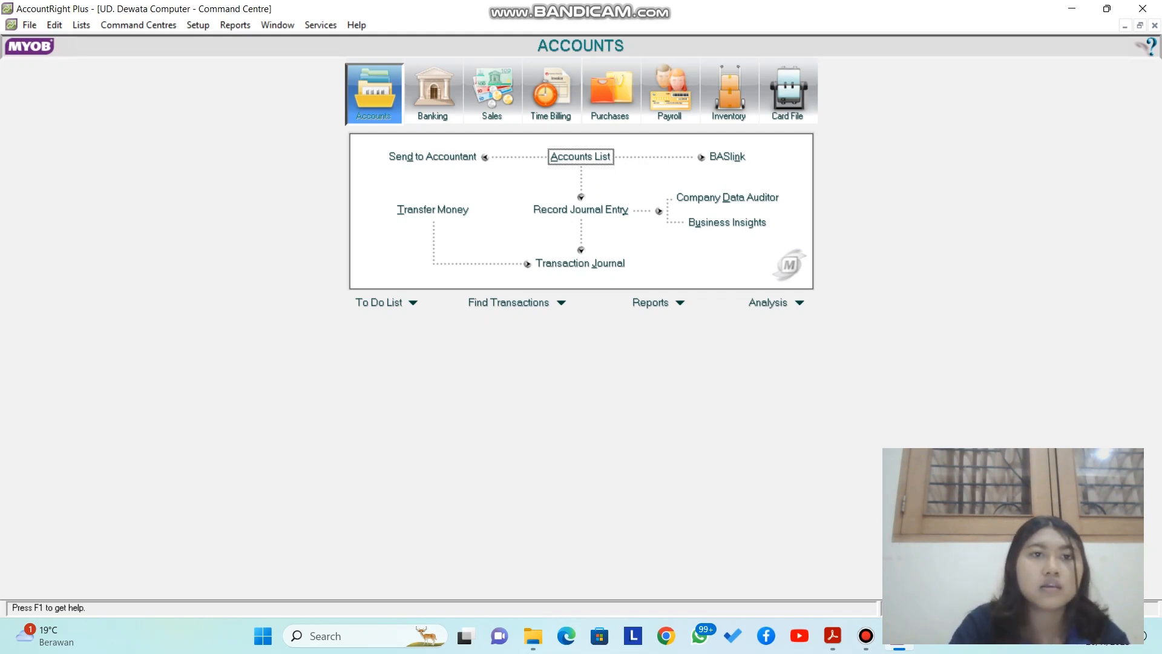
Step: Open Setup > Linked Accounts > Sales Accounts and select the receivables tracking account field
{"action": "left_click", "coordinate": [198, 25]}
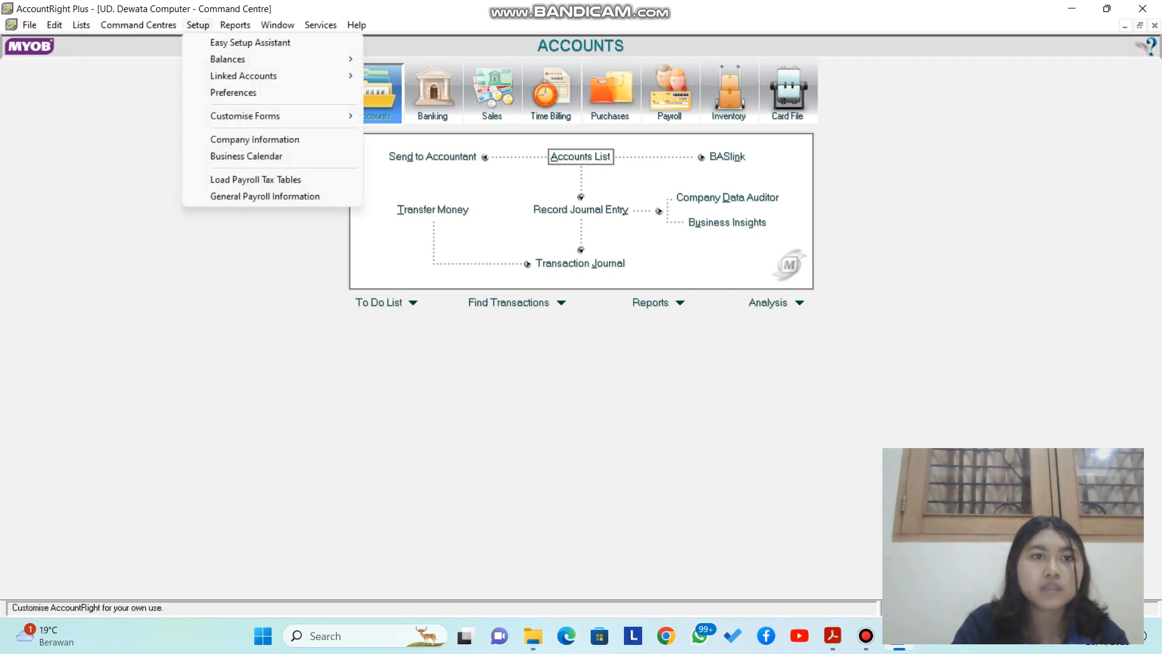
{"action": "mouse_move", "coordinate": [244, 76]}
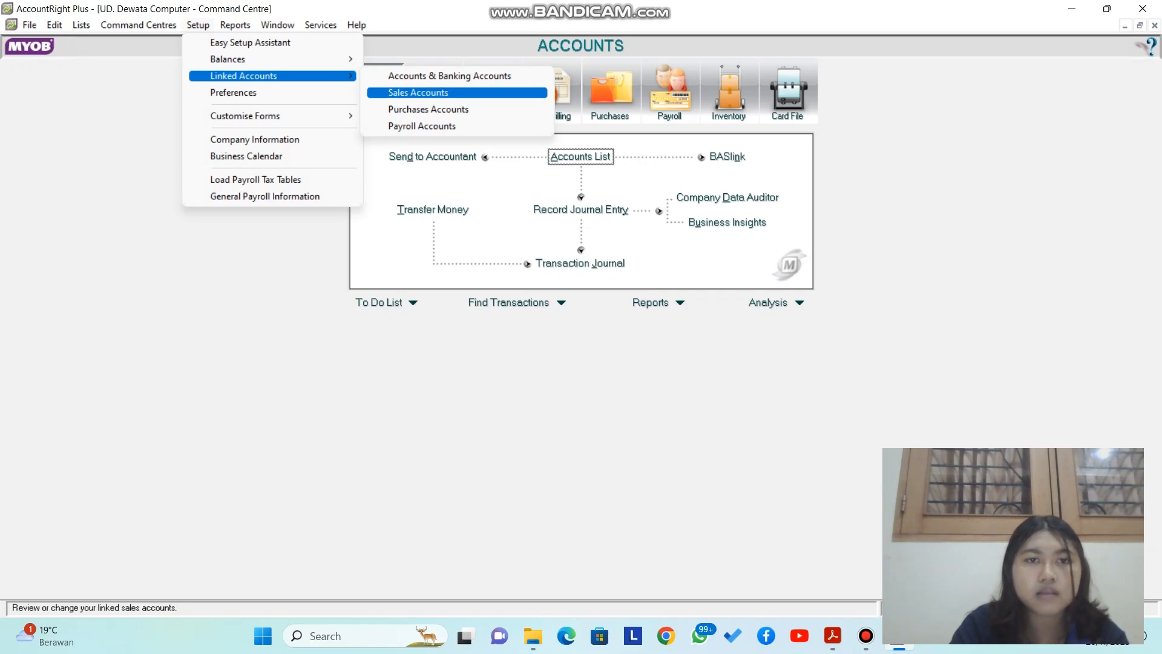
{"action": "key", "text": "Return"}
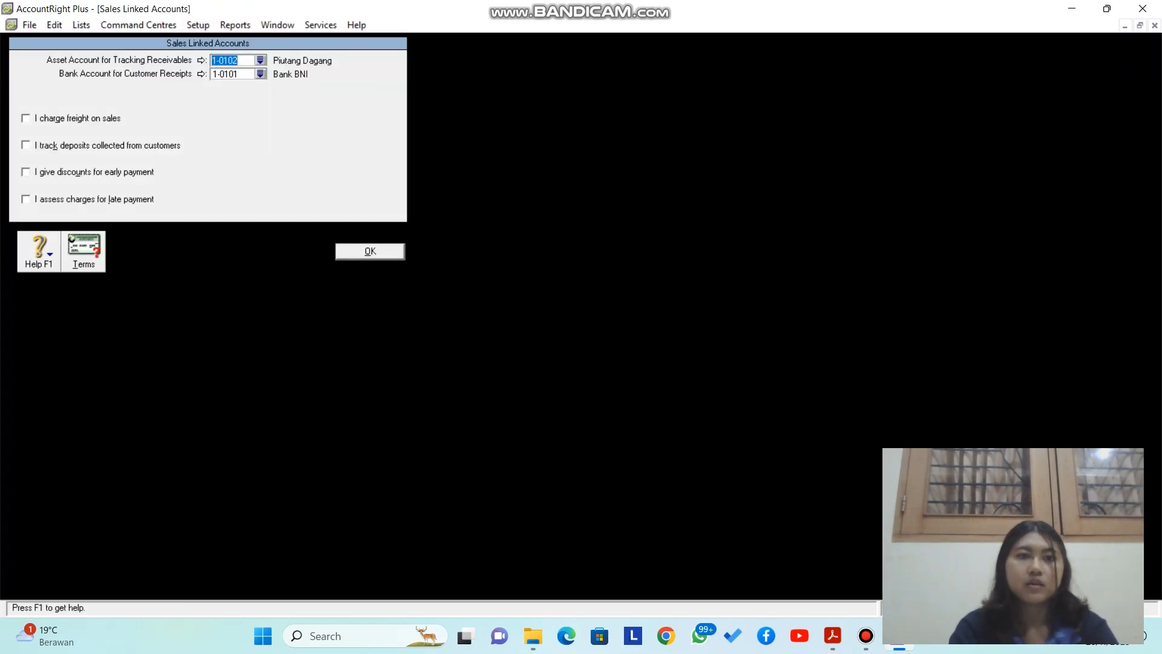
{"action": "left_click", "coordinate": [240, 60]}
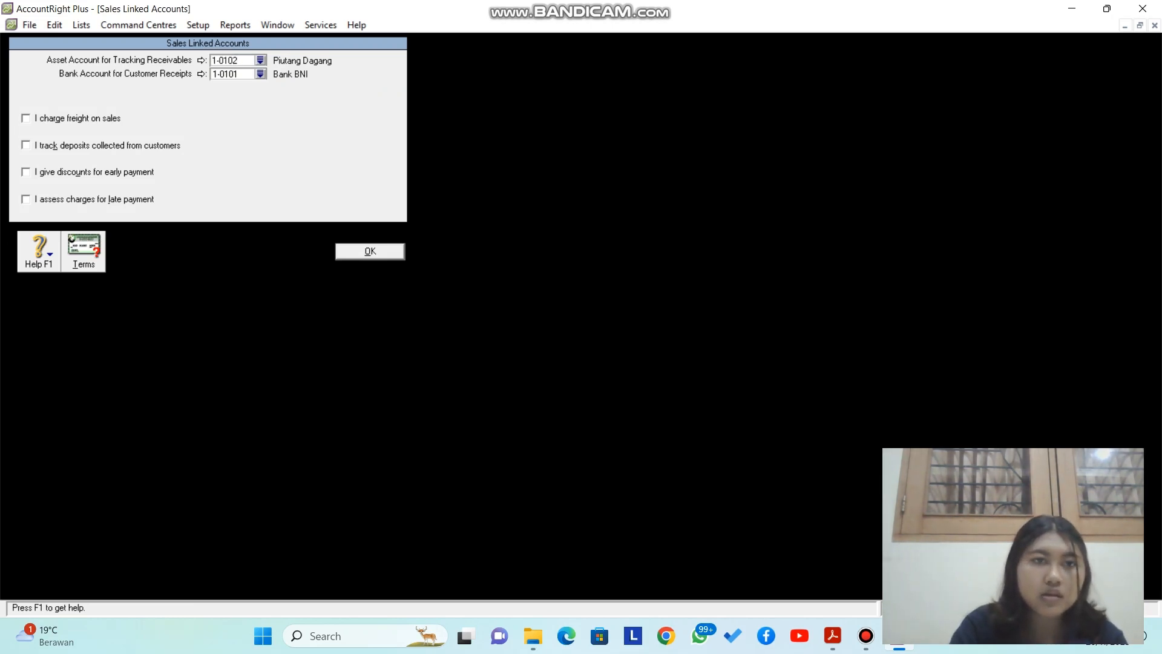
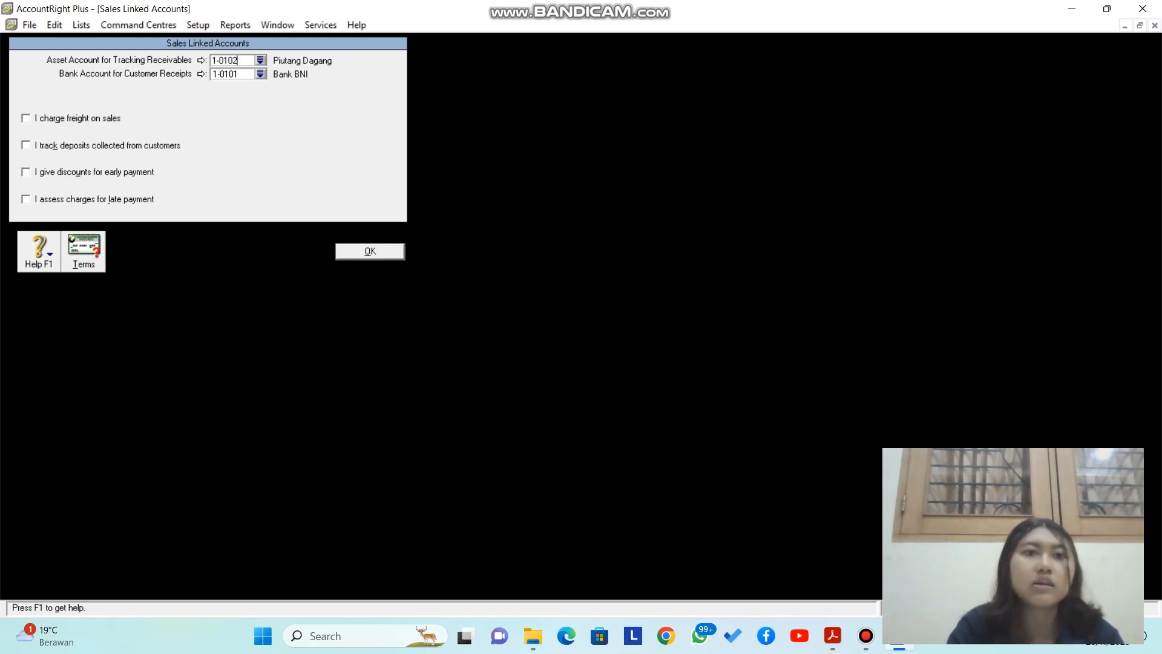
Step: Keep 1-0101 Bank BNI as the customer receipts account and close the sales linked accounts
{"action": "left_click", "coordinate": [260, 74]}
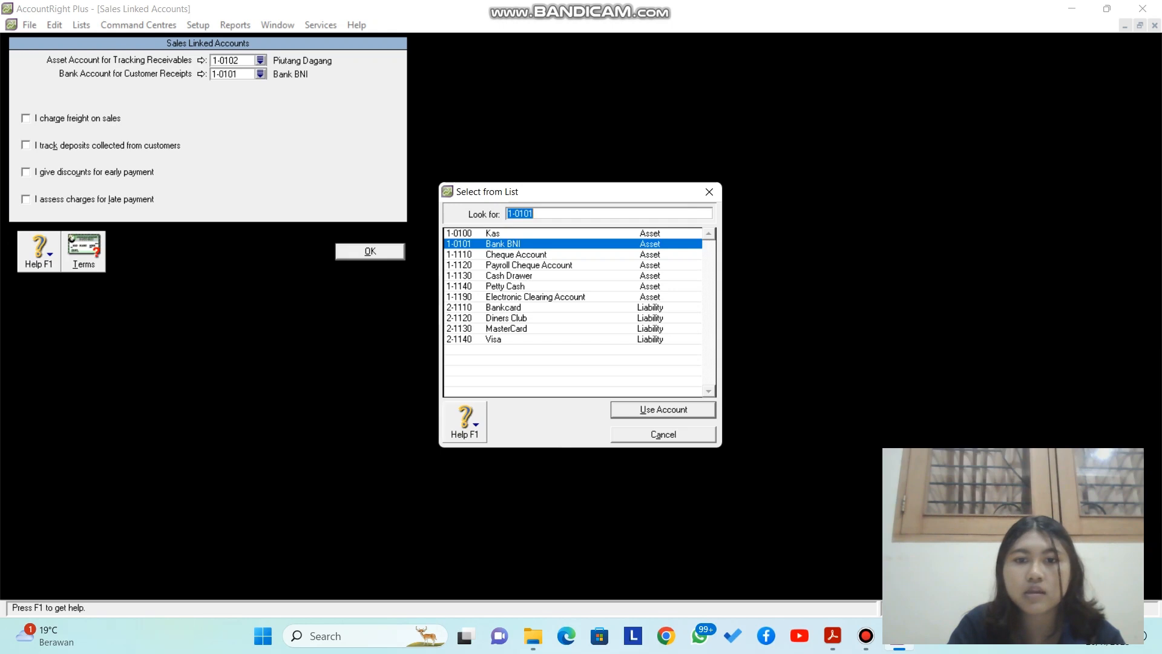
{"action": "key", "text": "Return"}
{"action": "key", "text": "Return"}
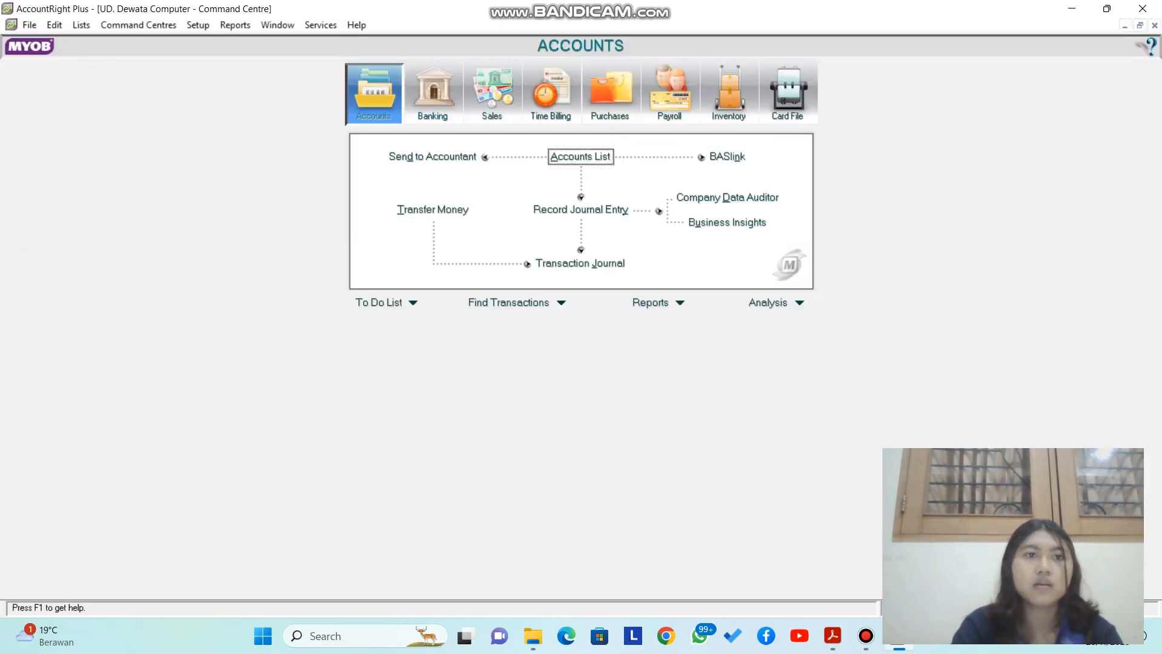
Step: Confirm purchases link payables to 2-0200 Hutang Dagang and bill payments to 1-0101 Bank BNI
{"action": "left_click", "coordinate": [198, 25]}
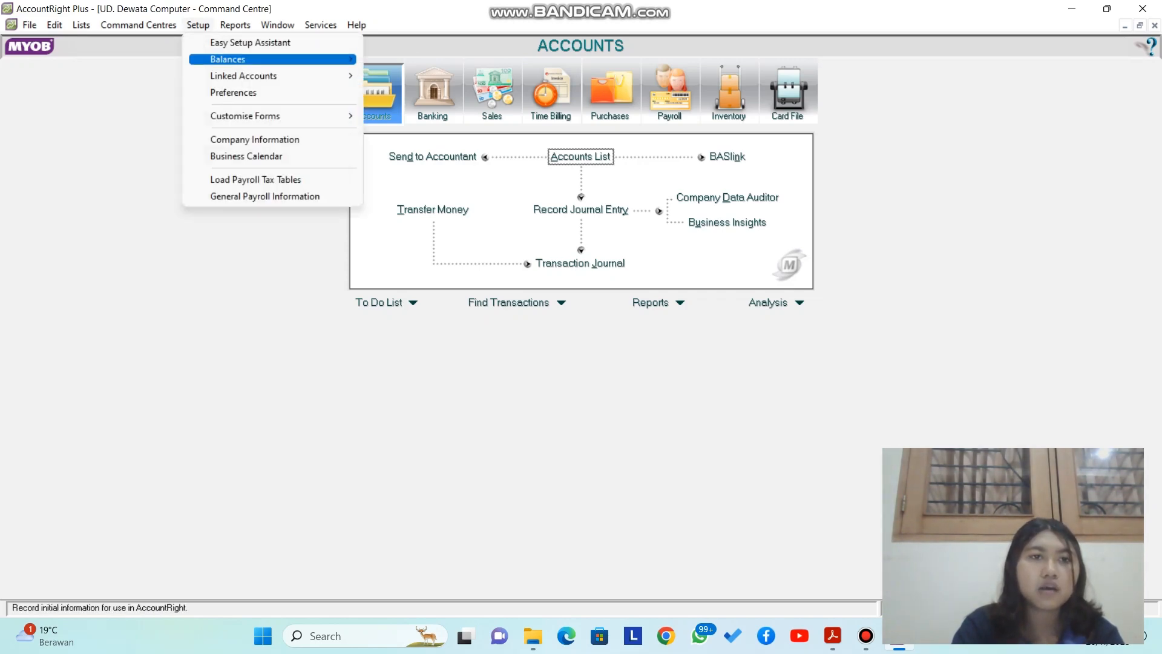
{"action": "mouse_move", "coordinate": [244, 76]}
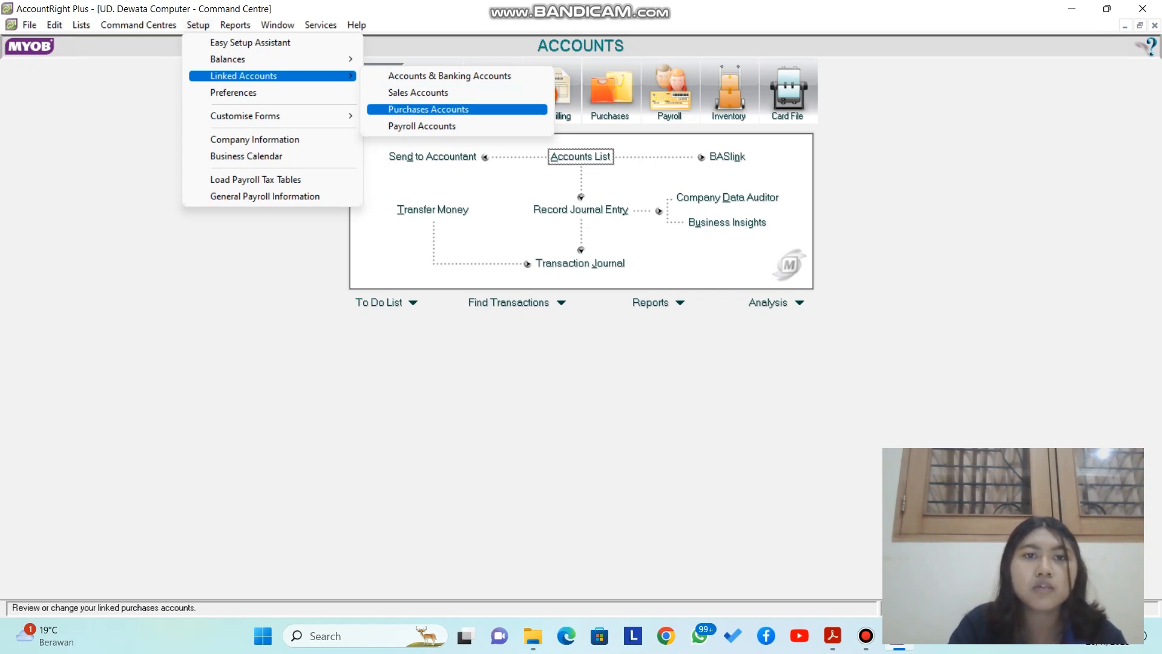
{"action": "key", "text": "Return"}
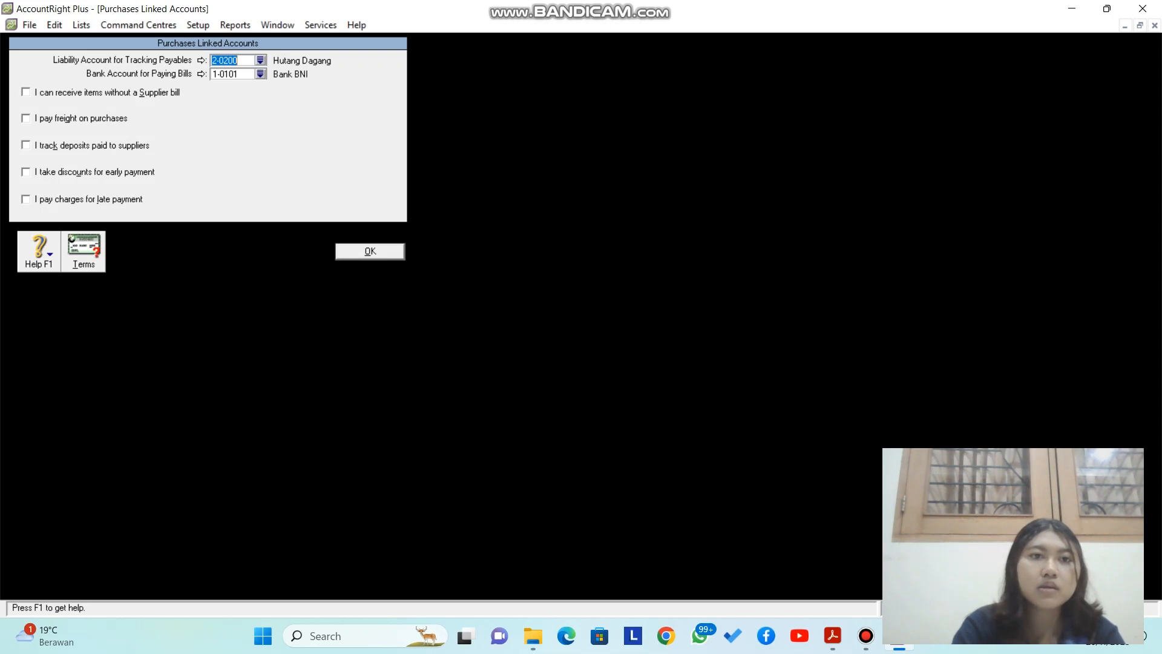
{"action": "left_click", "coordinate": [239, 61]}
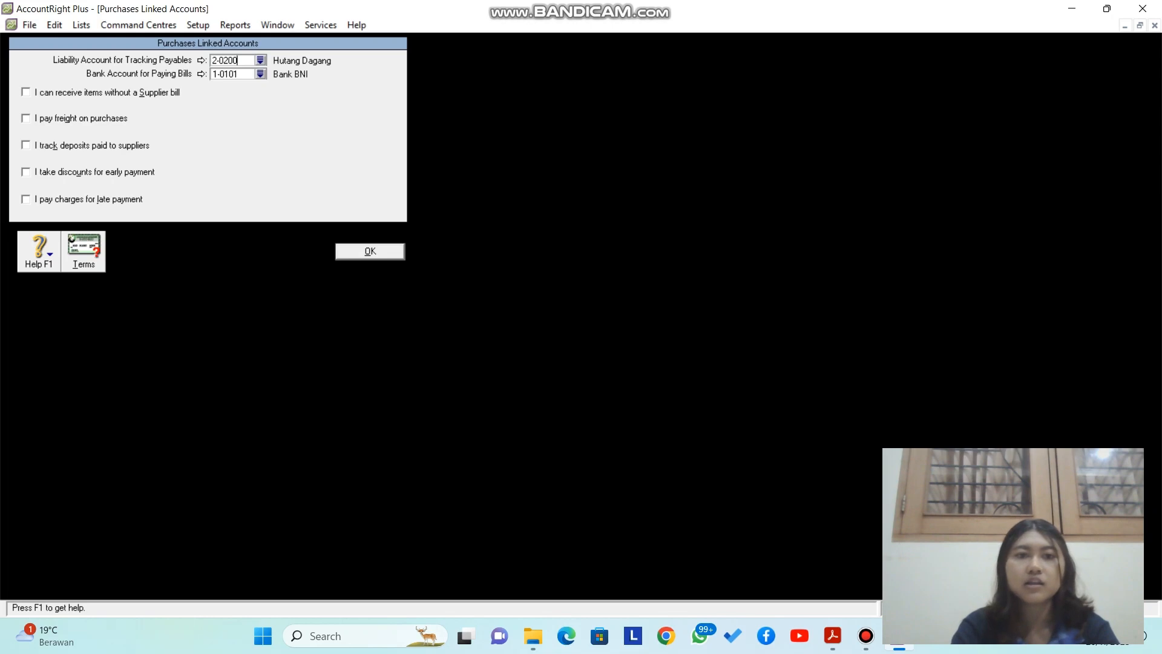
{"action": "key", "text": "Return"}
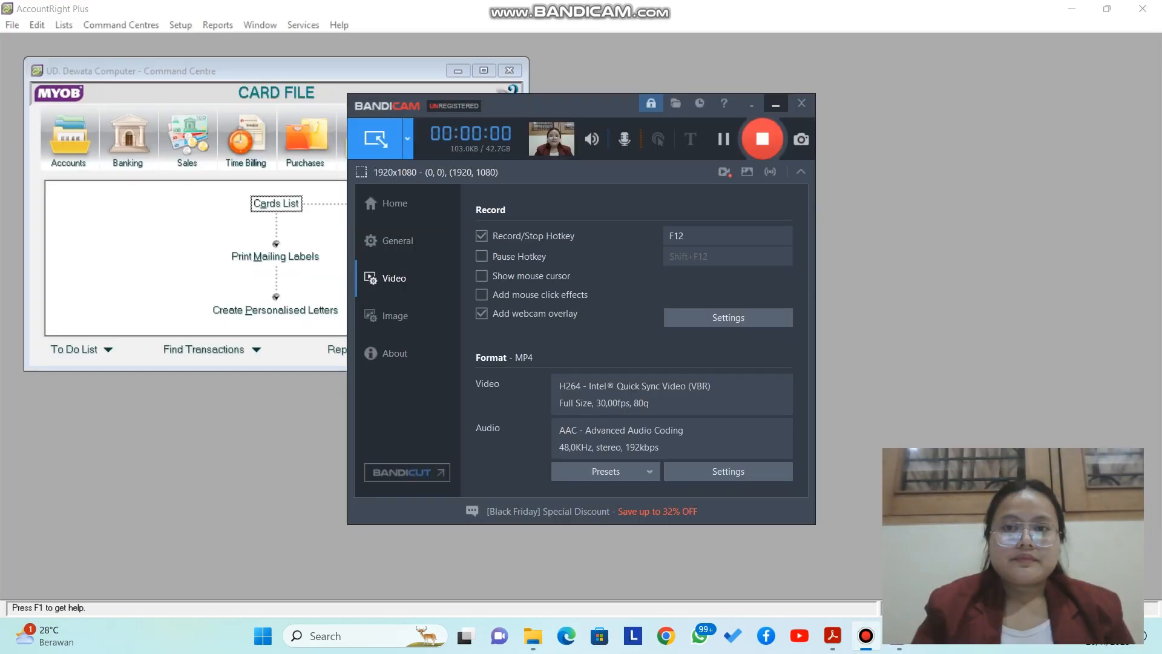
Step: Open the Account Opening Balances list dated 01/01/2016 from Setup > Balances
{"action": "left_click", "coordinate": [776, 104]}
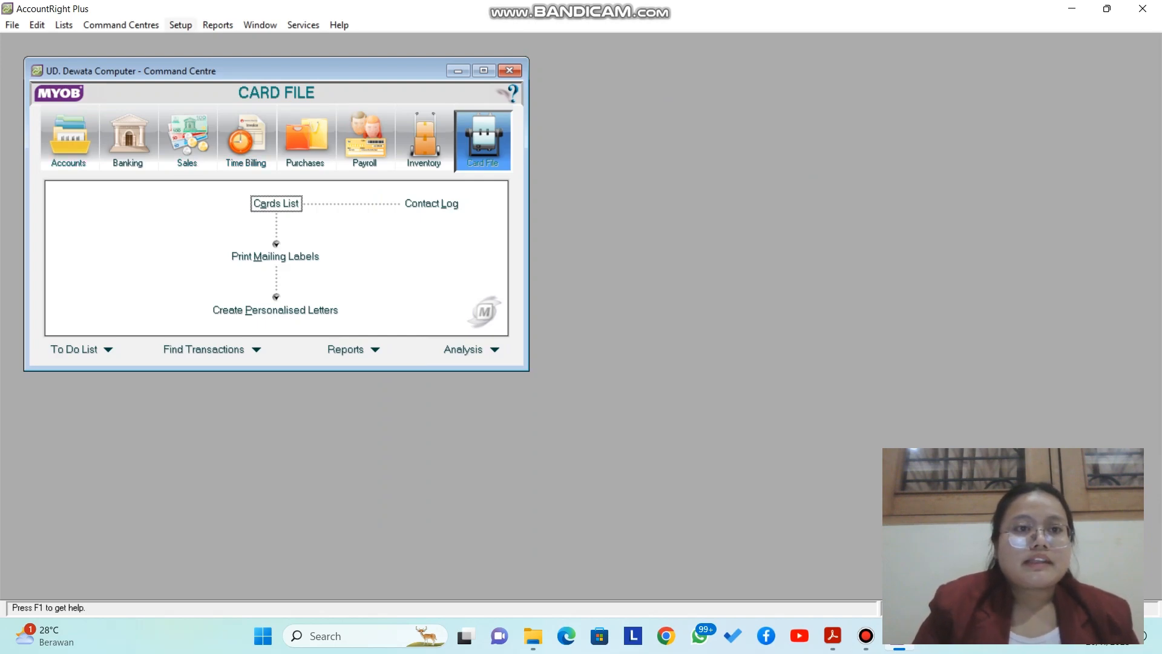
{"action": "left_click", "coordinate": [180, 24]}
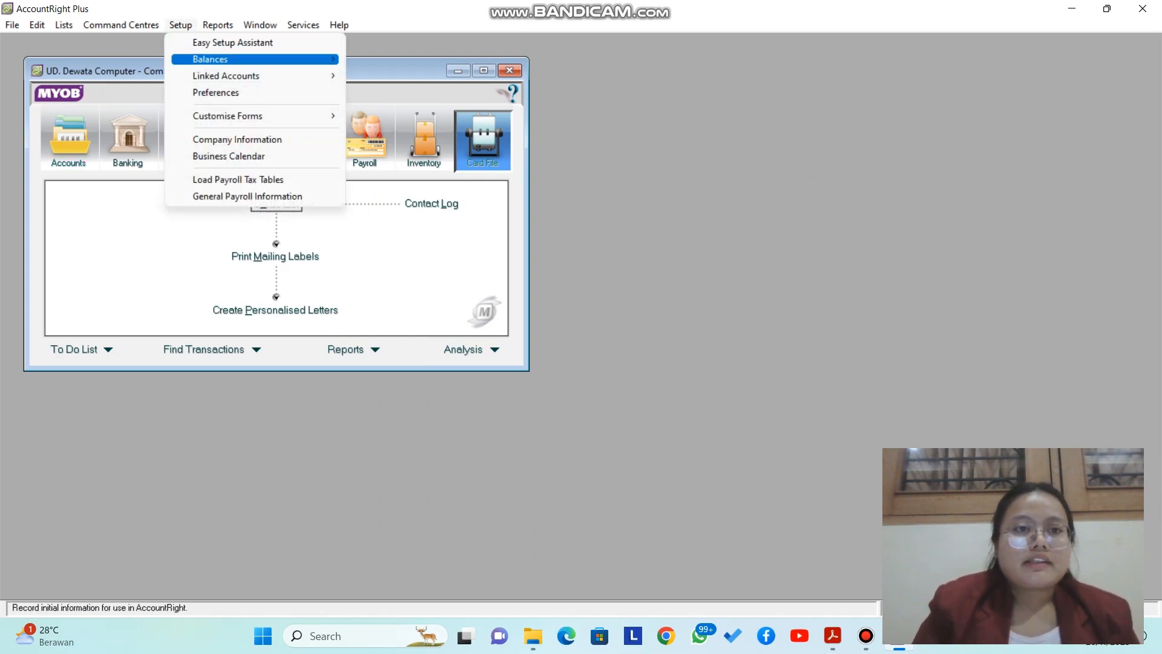
{"action": "mouse_move", "coordinate": [210, 59]}
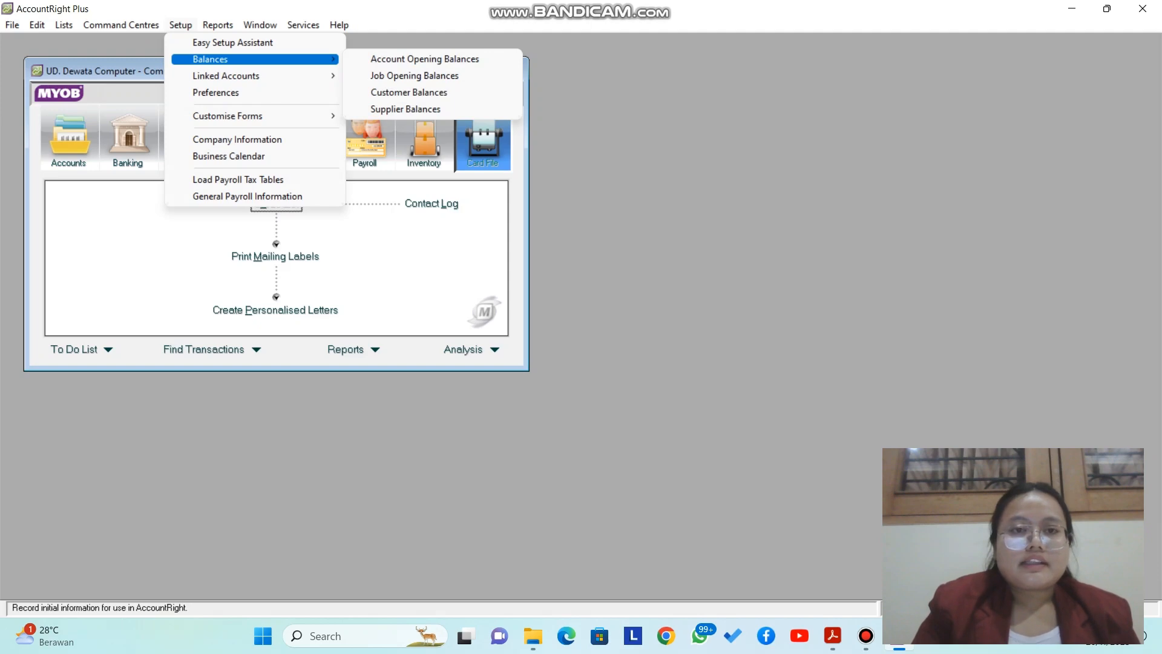
{"action": "key", "text": "Return"}
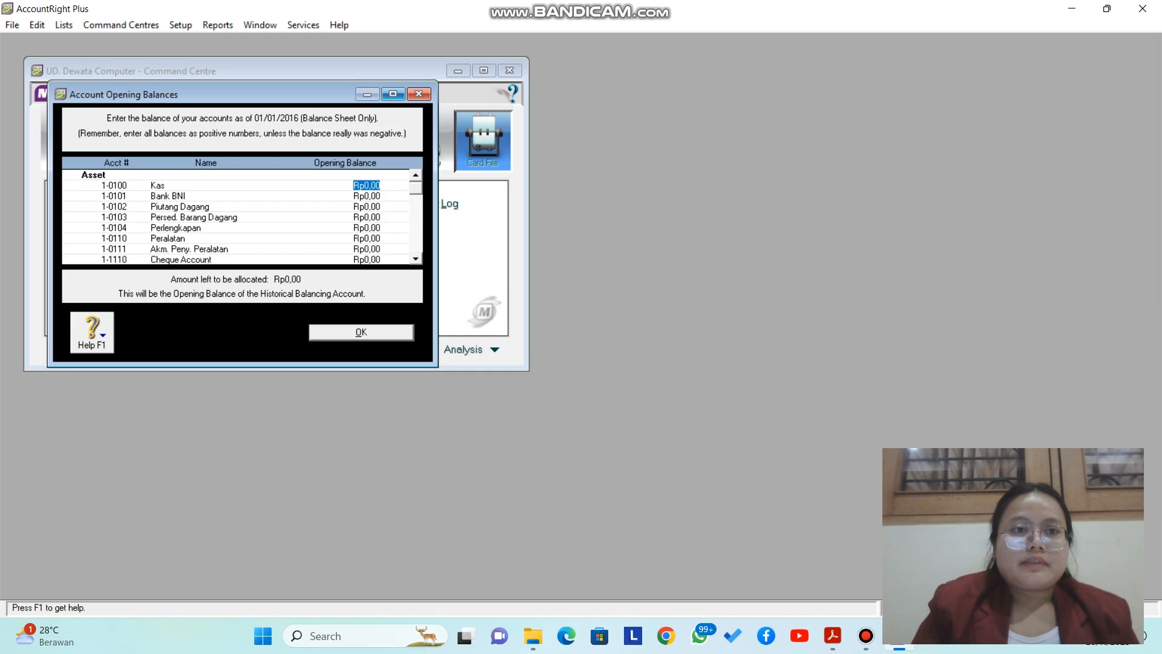
Step: Enter opening balances: Kas 10.000.000, Bank BNI 55.000.000, Piutang Dagang 5.000.000, Persed. Barang Dagang 158.000.000
{"action": "left_click", "coordinate": [393, 94]}
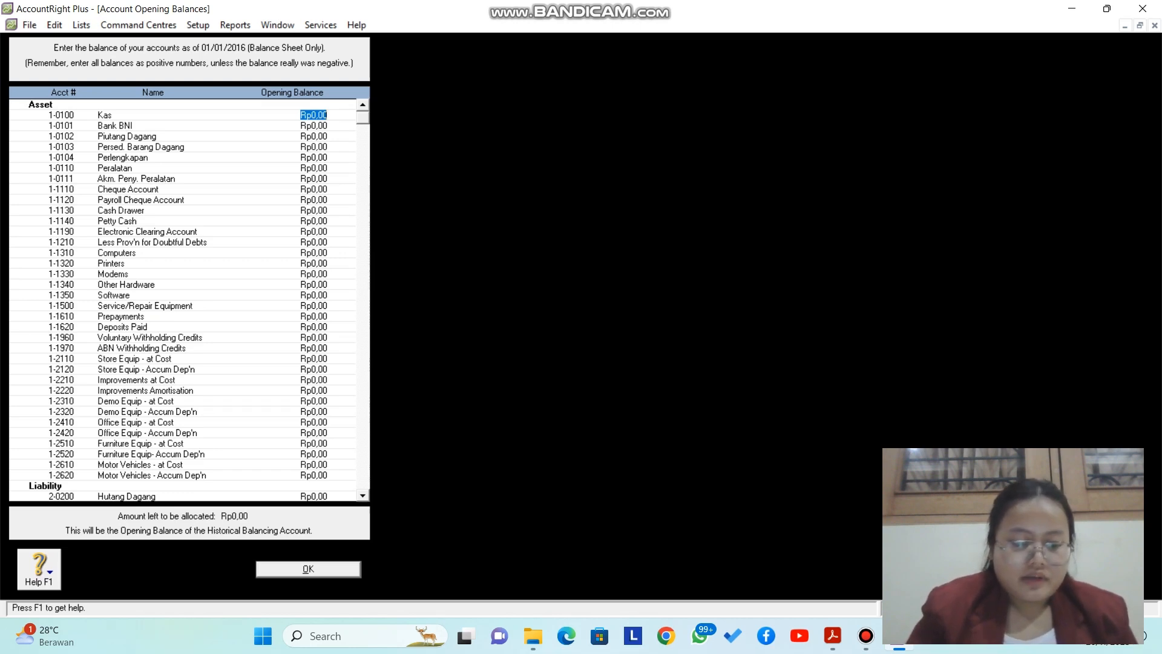
{"action": "type", "text": "10000000"}
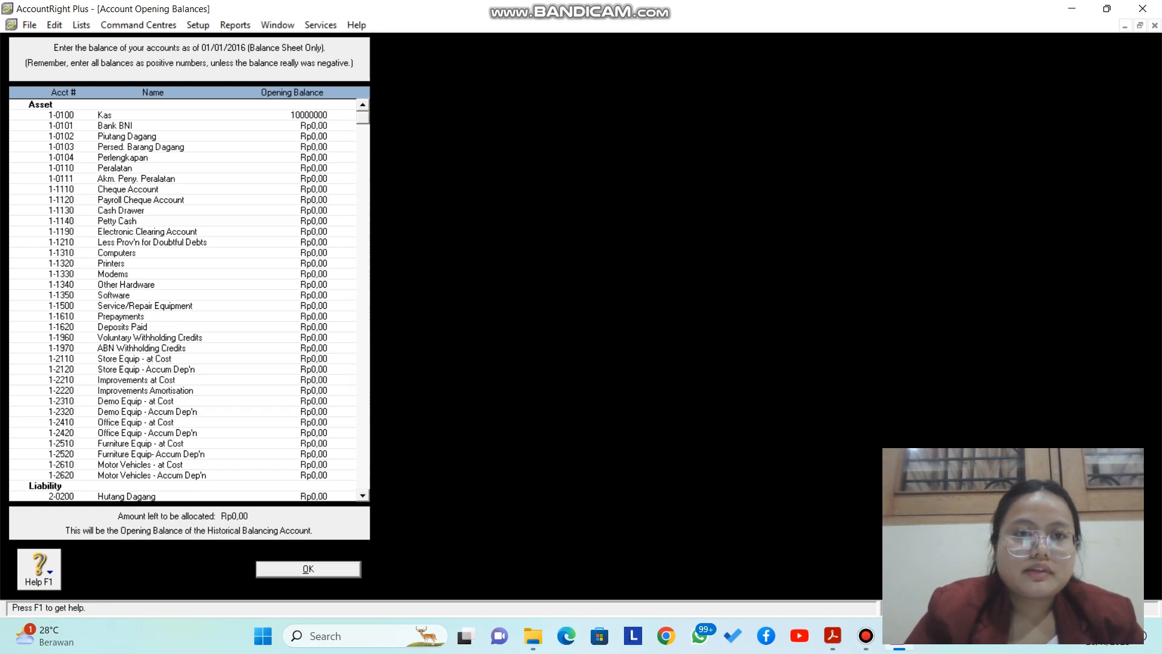
{"action": "key", "text": "Tab"}
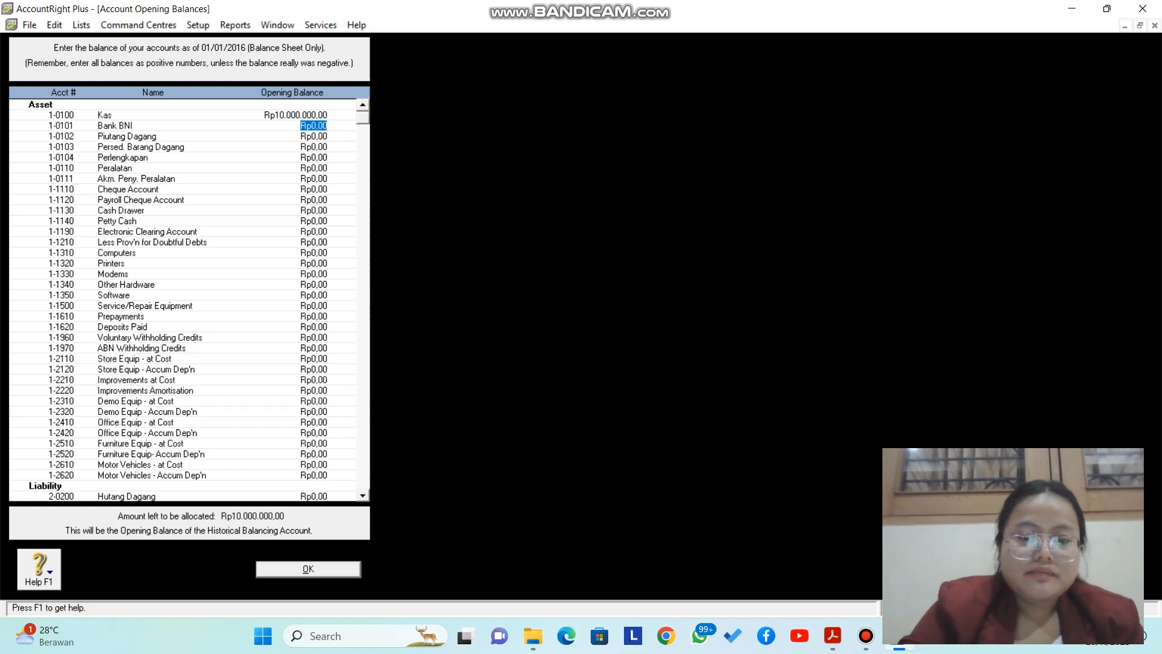
{"action": "type", "text": "550"}
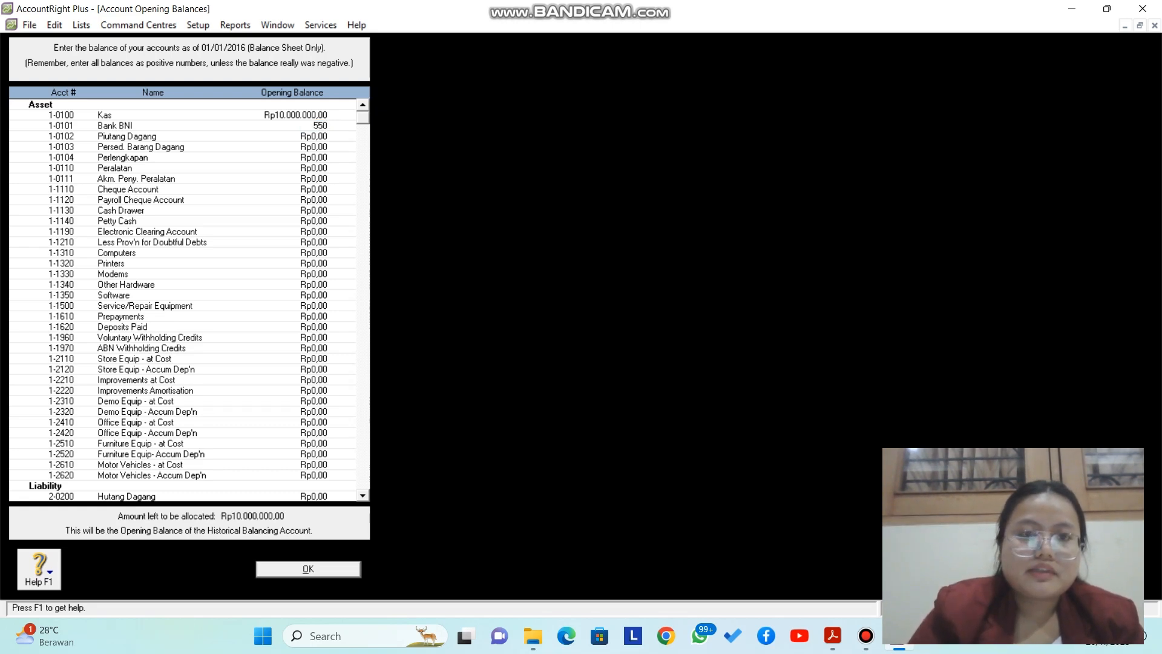
{"action": "type", "text": "00000"}
{"action": "key", "text": "Tab"}
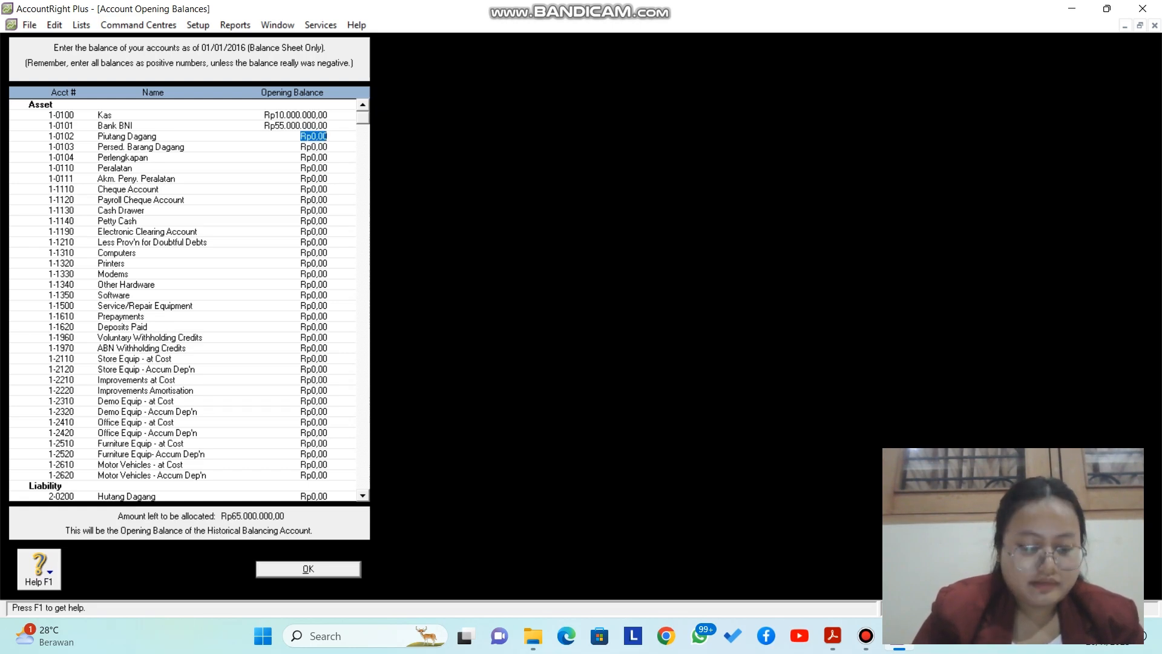
{"action": "type", "text": "5"}
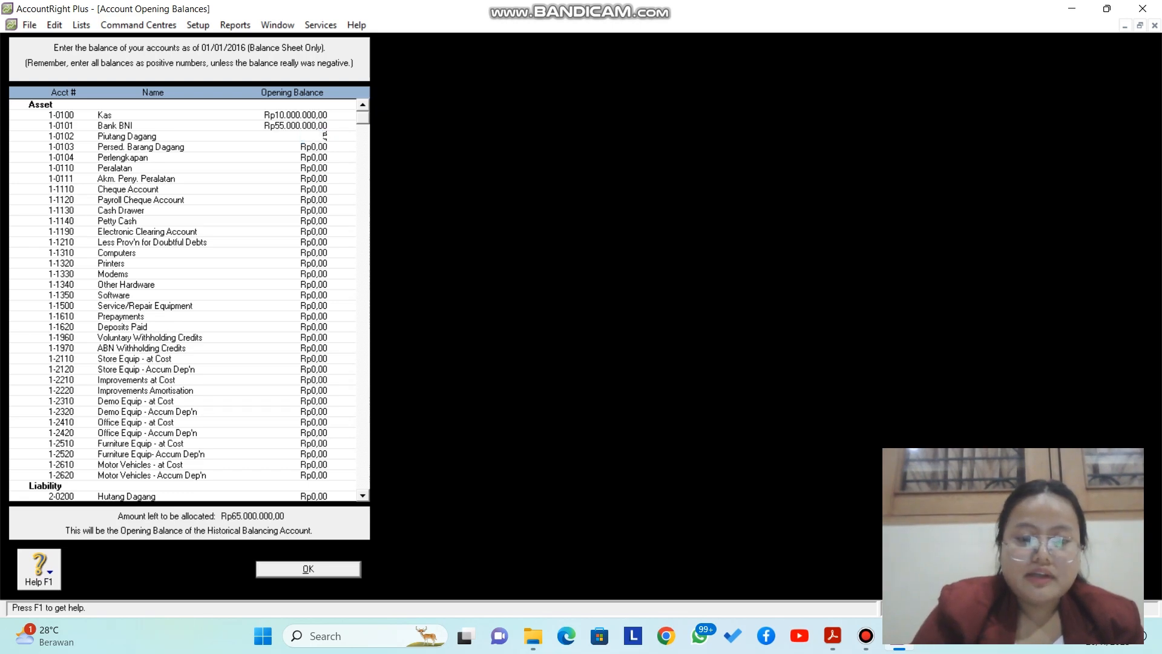
{"action": "type", "text": "000000"}
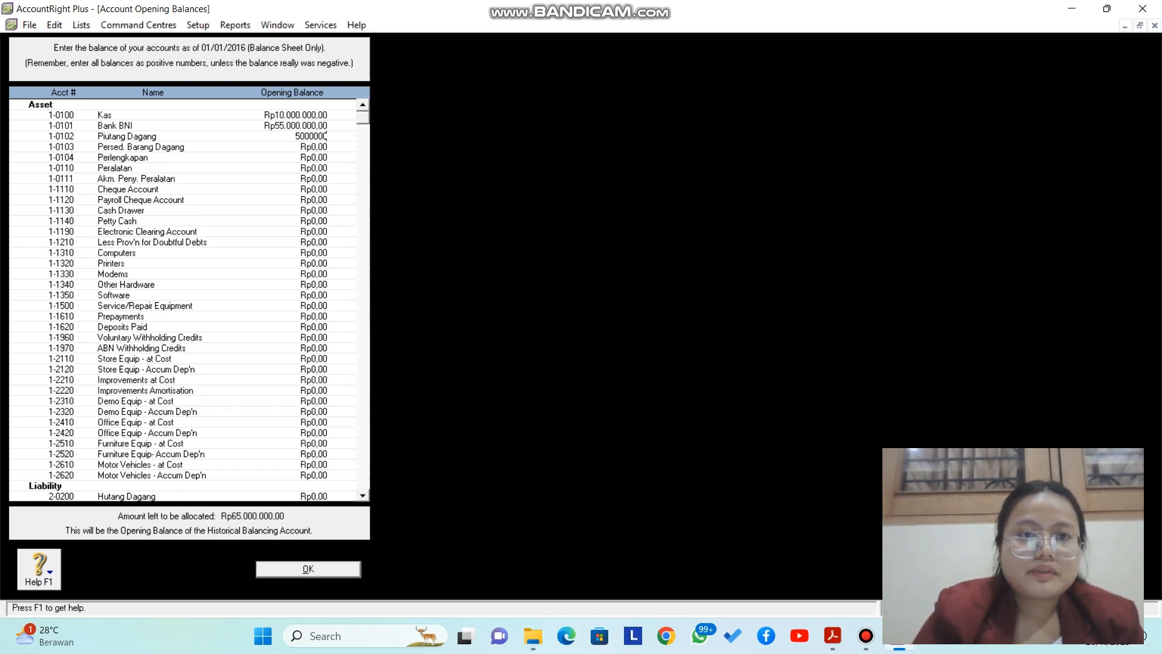
{"action": "key", "text": "Tab"}
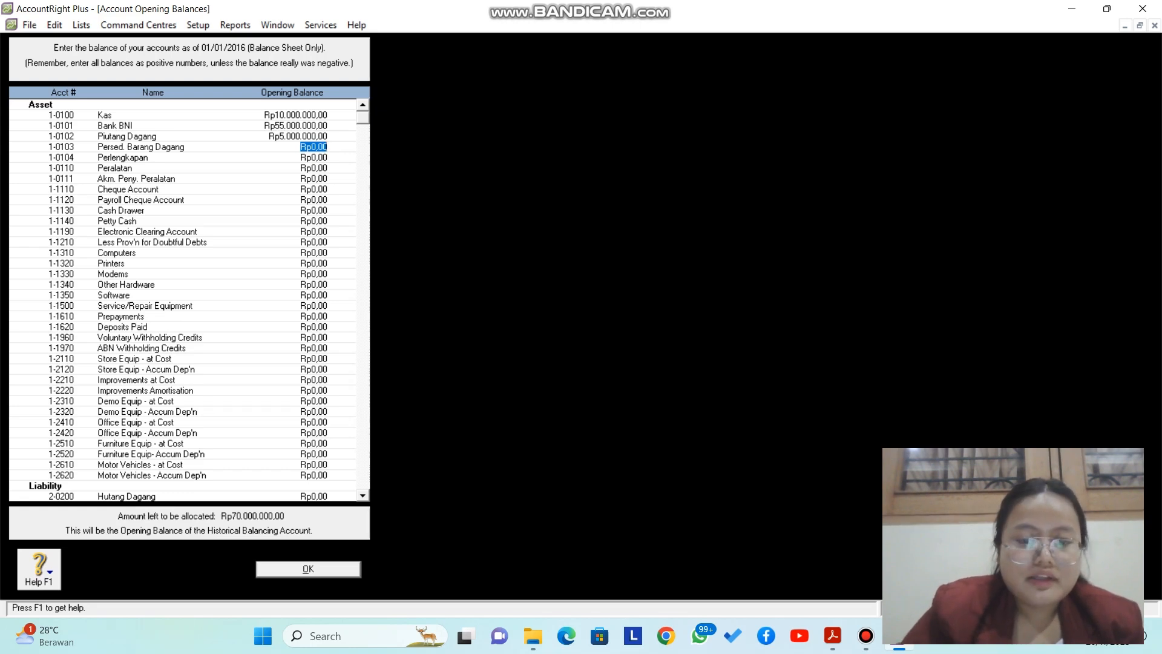
{"action": "type", "text": "158"}
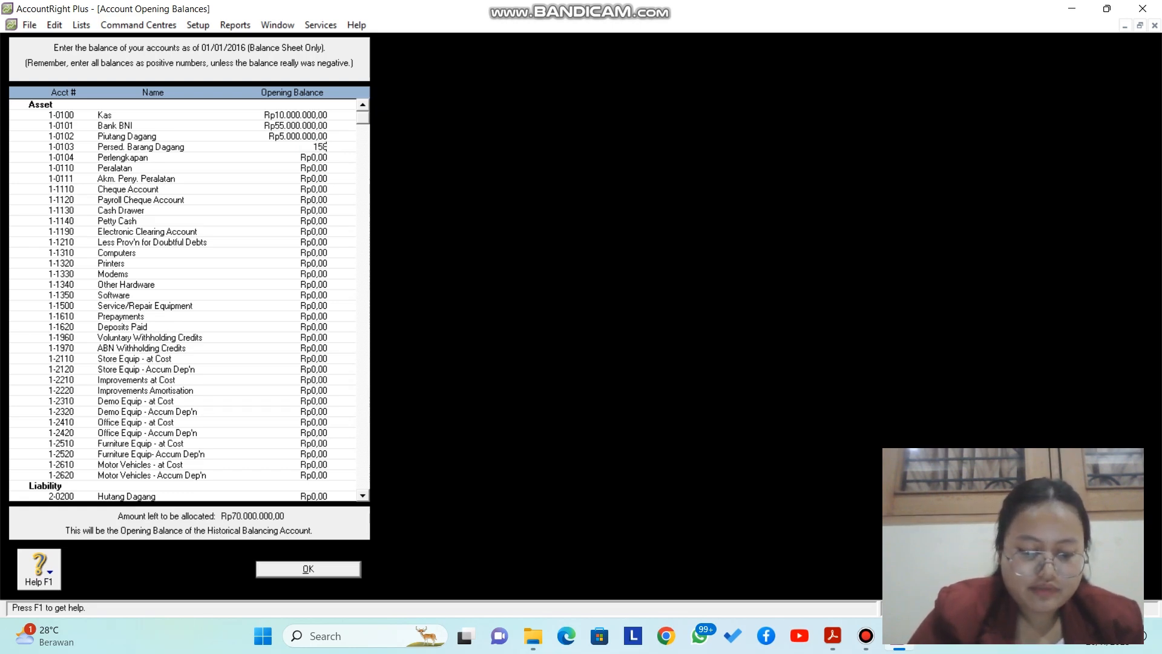
{"action": "type", "text": "000000"}
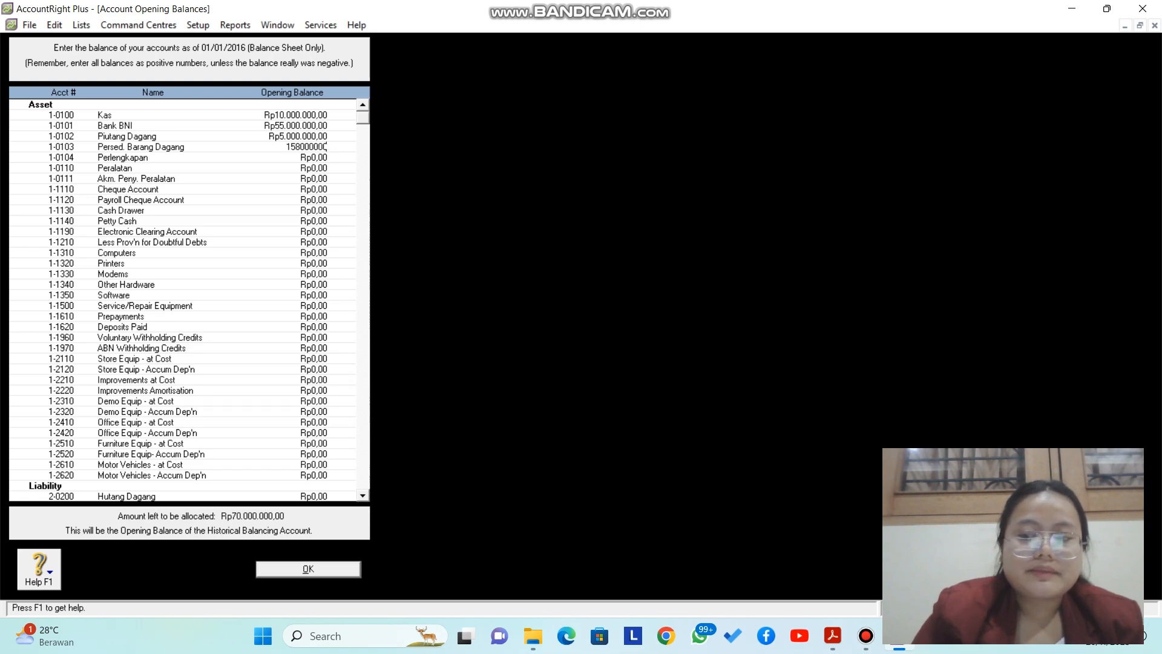
{"action": "key", "text": "Tab"}
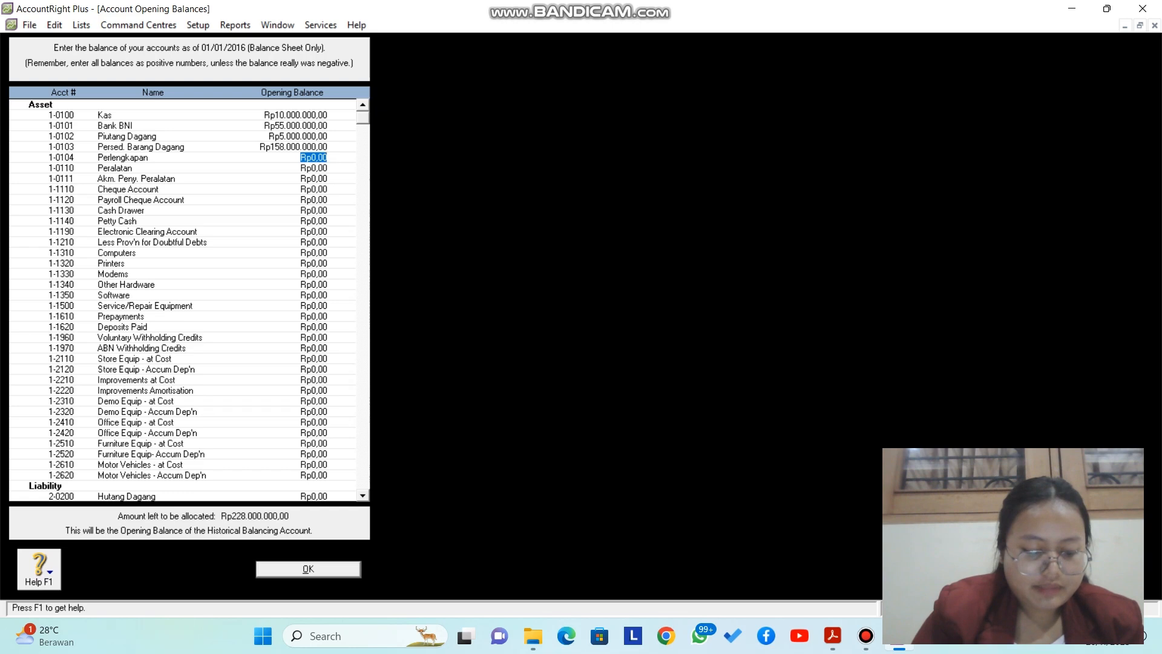
Step: Enter Perlengkapan 1.500.000, Peralatan 5.000.000 and Akm. Peny. Peralatan -1.000.000 as opening balances
{"action": "type", "text": "15"}
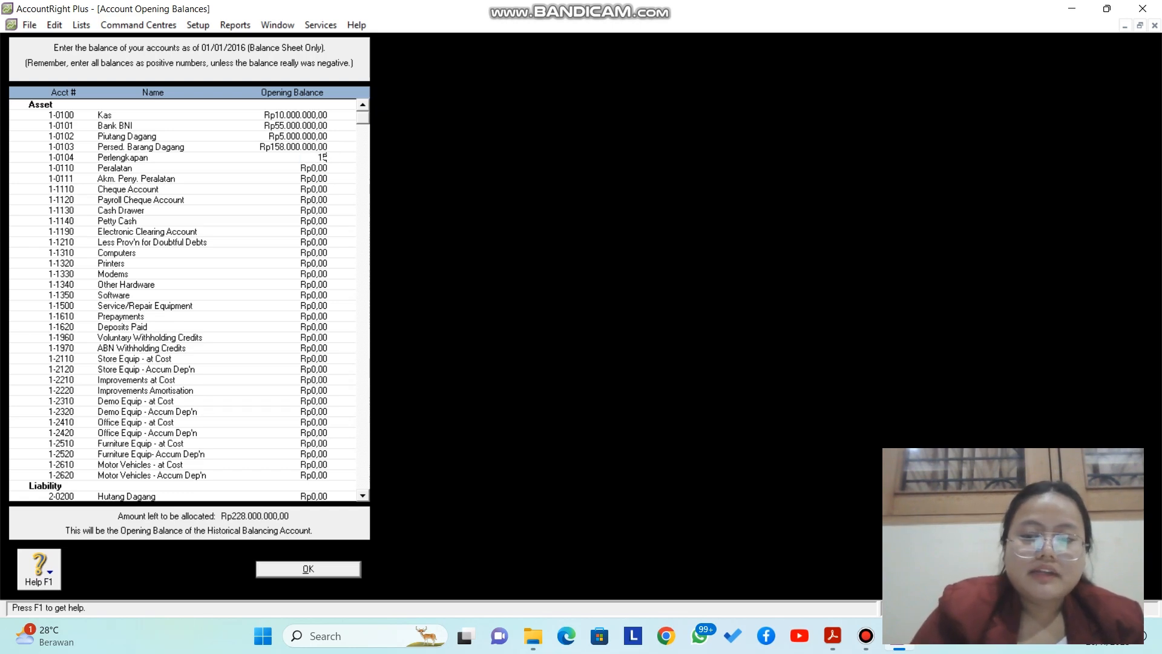
{"action": "type", "text": "00000"}
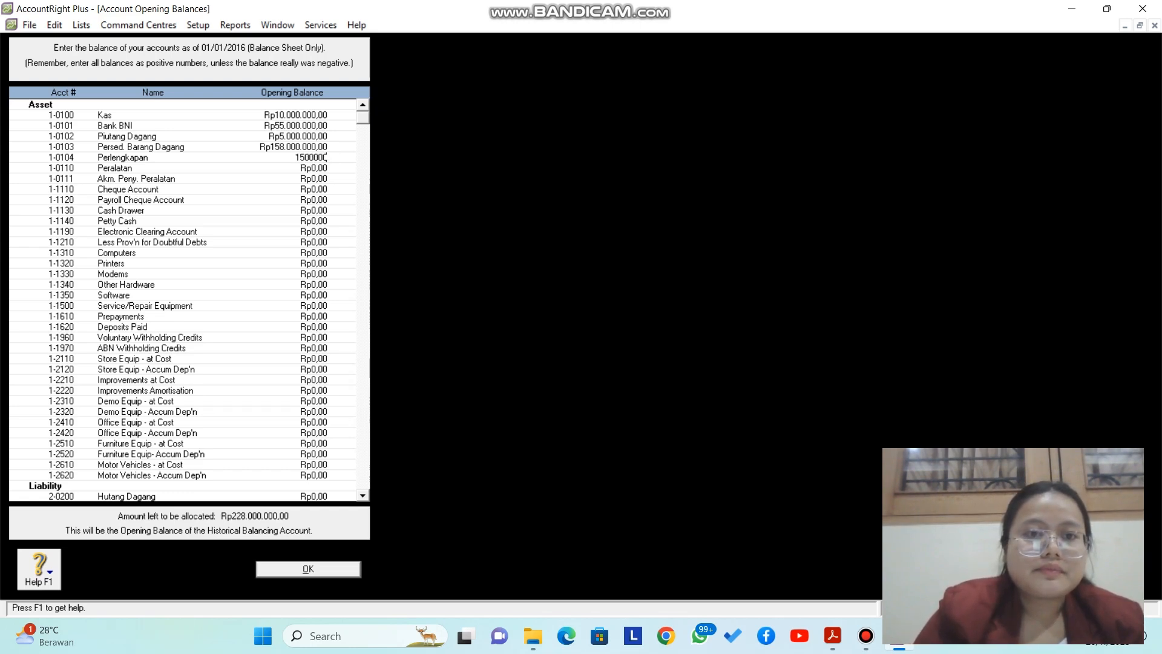
{"action": "key", "text": "Tab"}
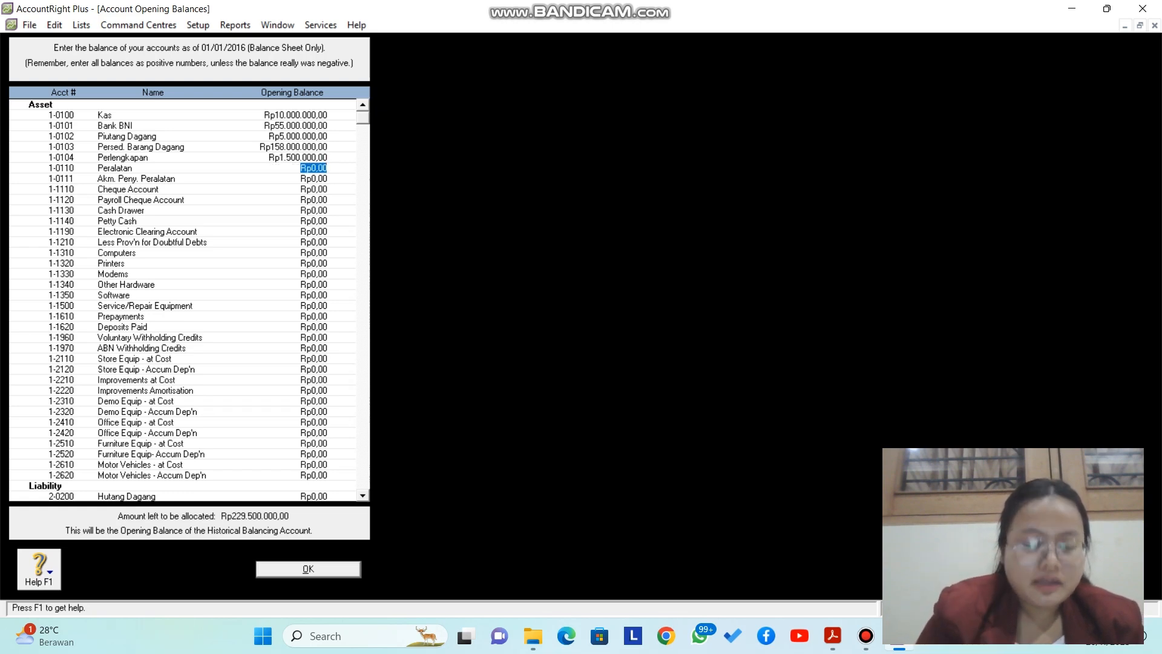
{"action": "type", "text": "5.000."}
{"action": "type", "text": "000000"}
{"action": "key", "text": "Tab"}
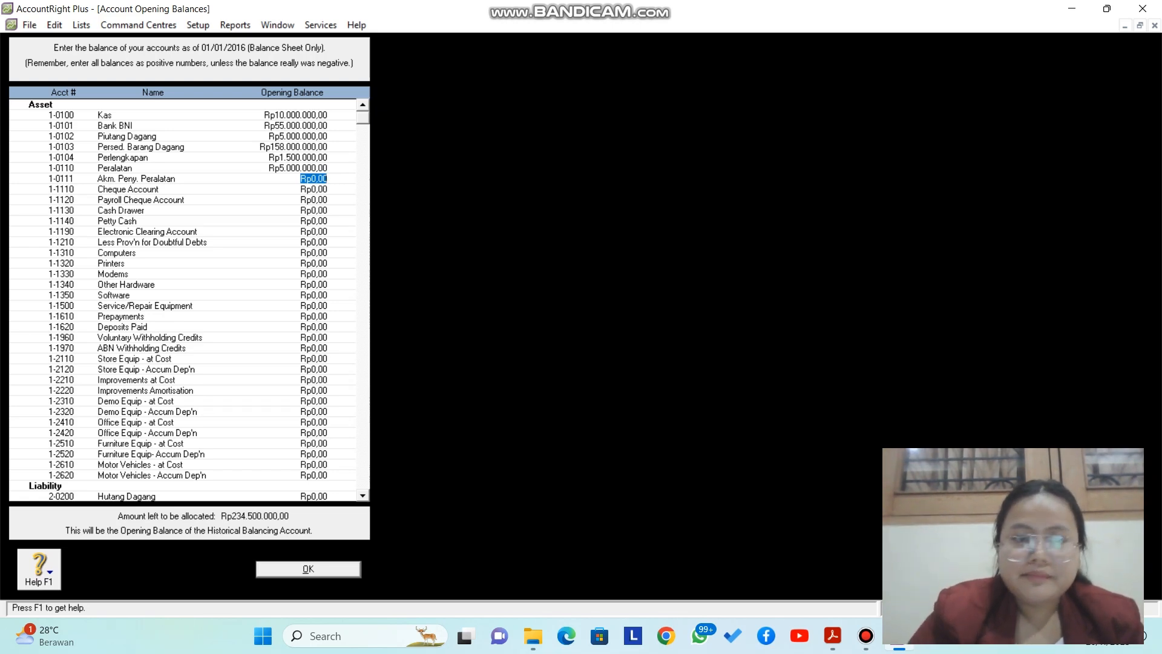
{"action": "type", "text": "-Rp1.00"}
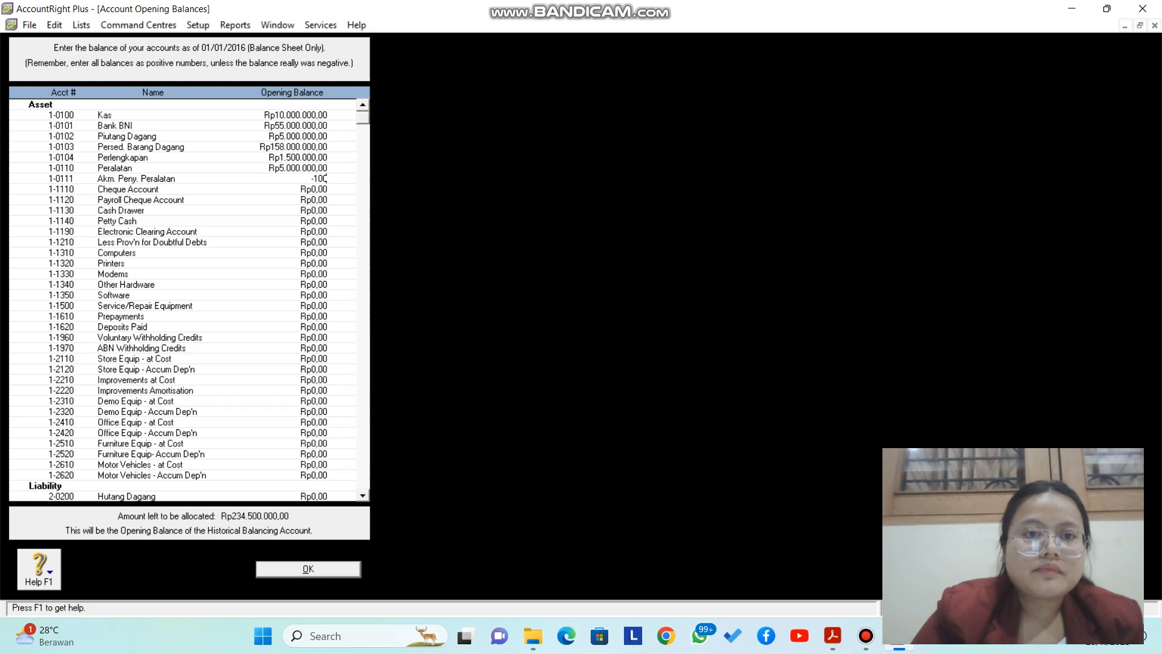
{"action": "type", "text": "0."}
{"action": "type", "text": "0000"}
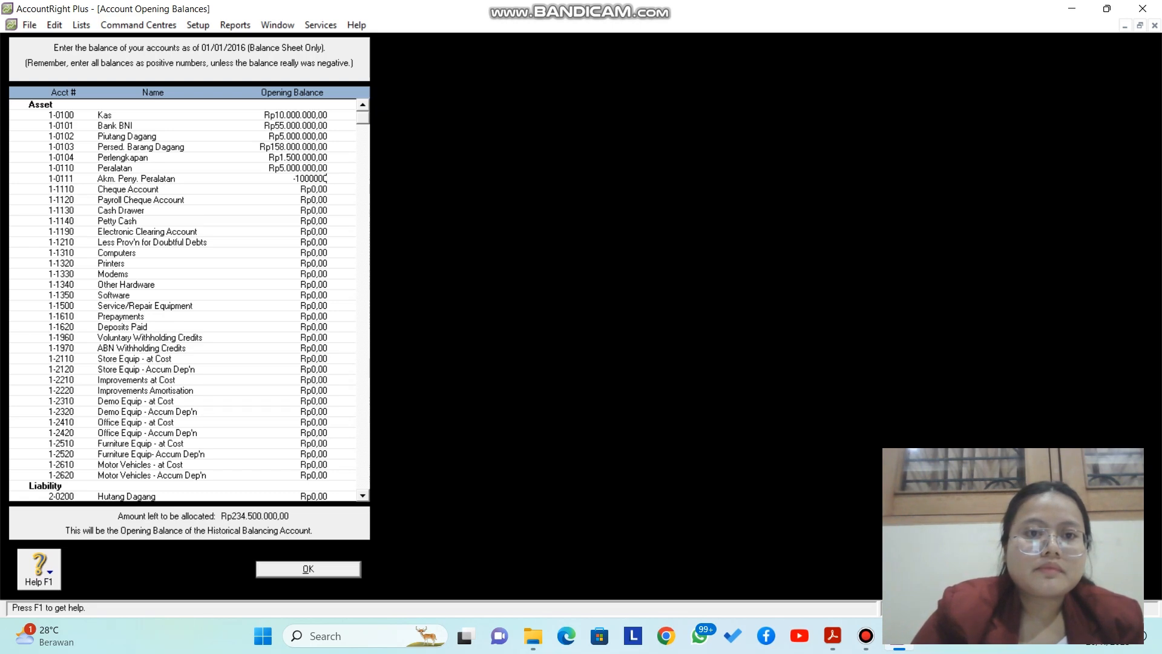
{"action": "key", "text": "Tab"}
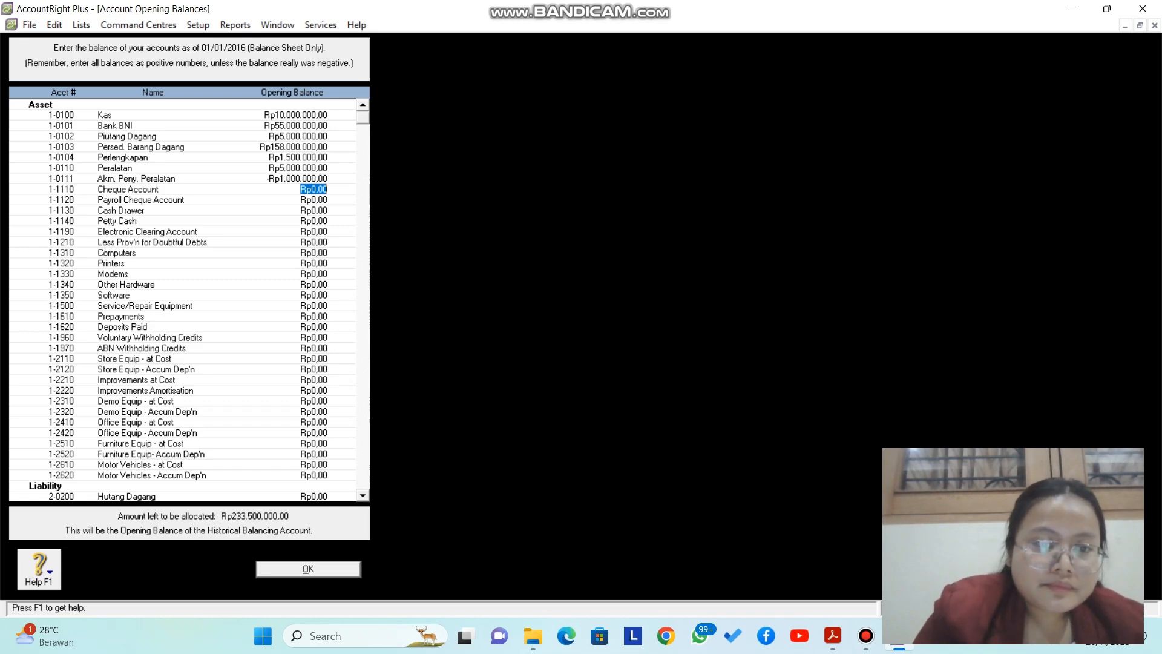
Step: Enter Rp13.000.000 as the opening balance of Hutang Dagang 2-0200
{"action": "scroll", "coordinate": [182, 300], "scroll_direction": "down", "scroll_amount": 4}
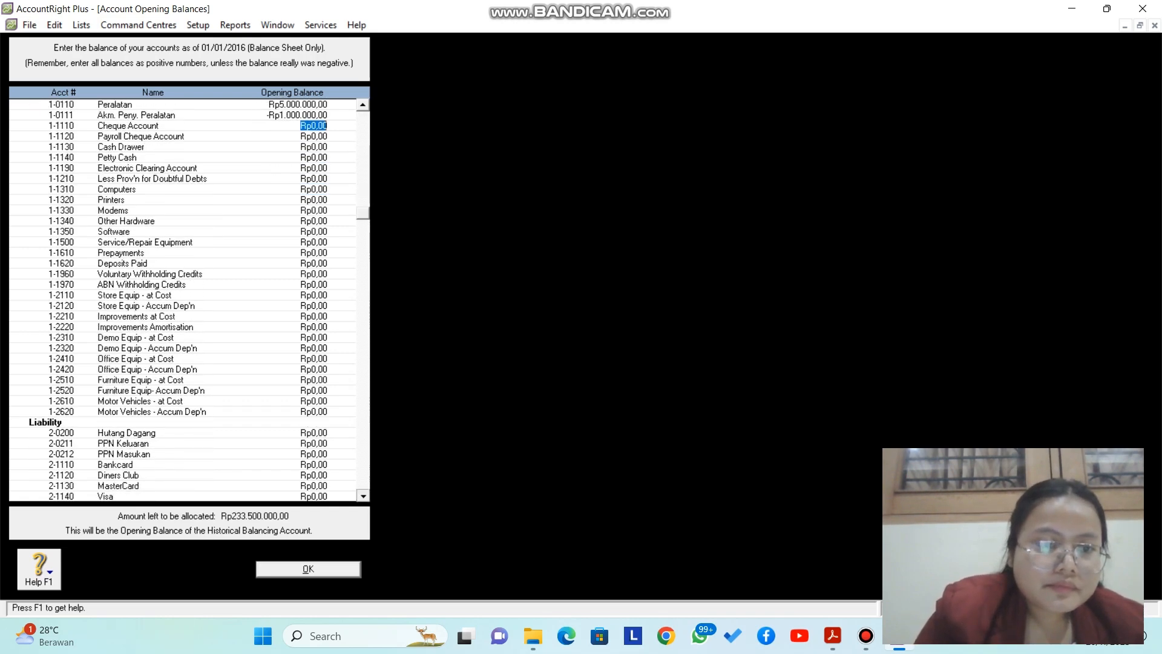
{"action": "scroll", "coordinate": [182, 299], "scroll_direction": "down", "scroll_amount": 3}
{"action": "left_click", "coordinate": [314, 284]}
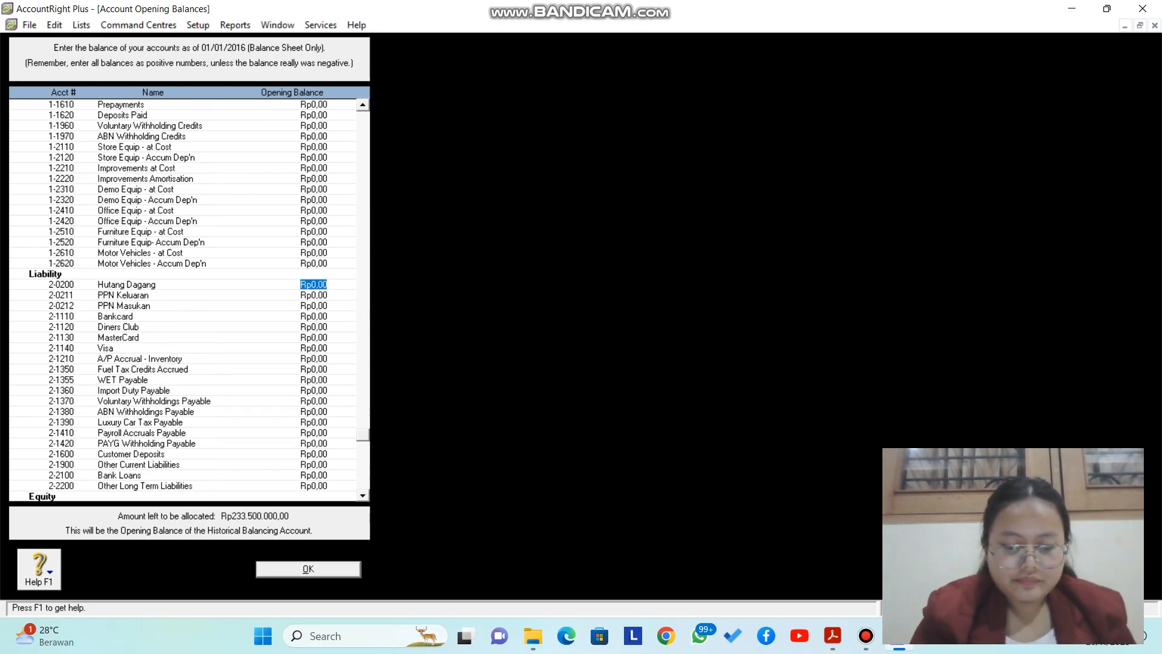
{"action": "type", "text": "1"}
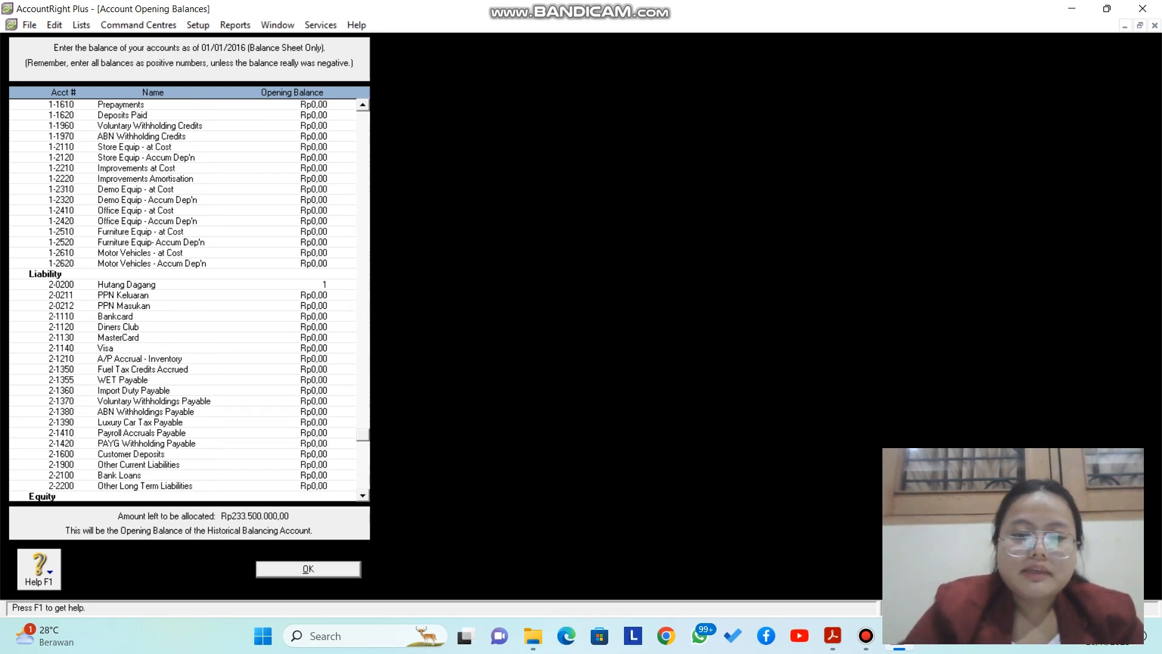
{"action": "type", "text": "3000000"}
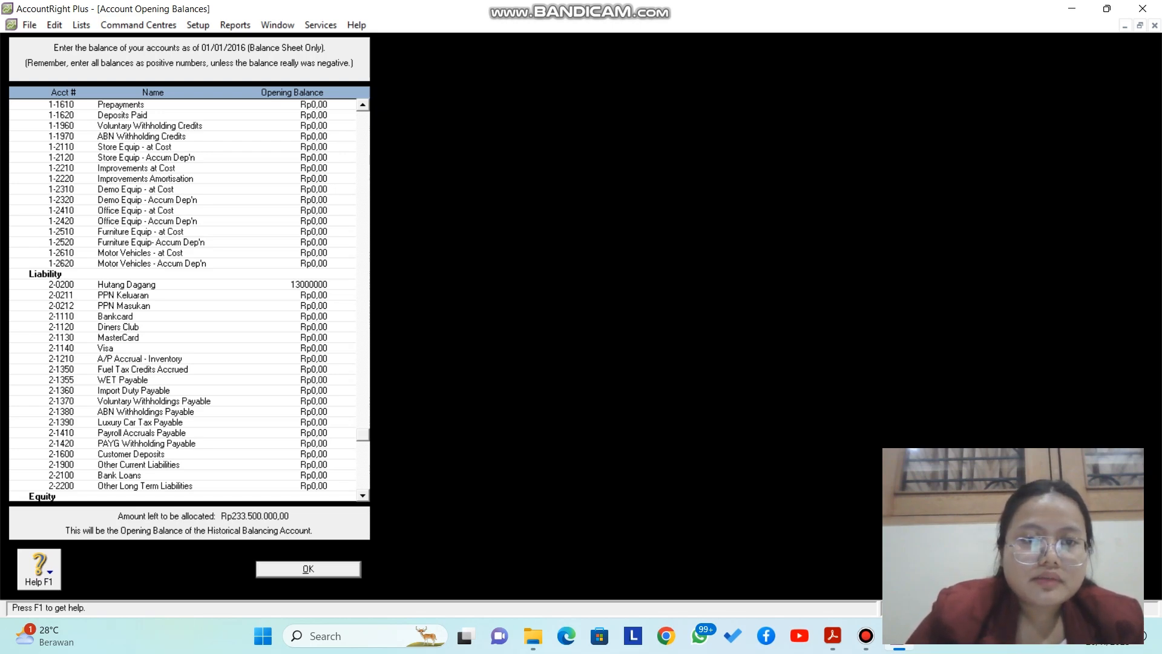
{"action": "key", "text": "Tab"}
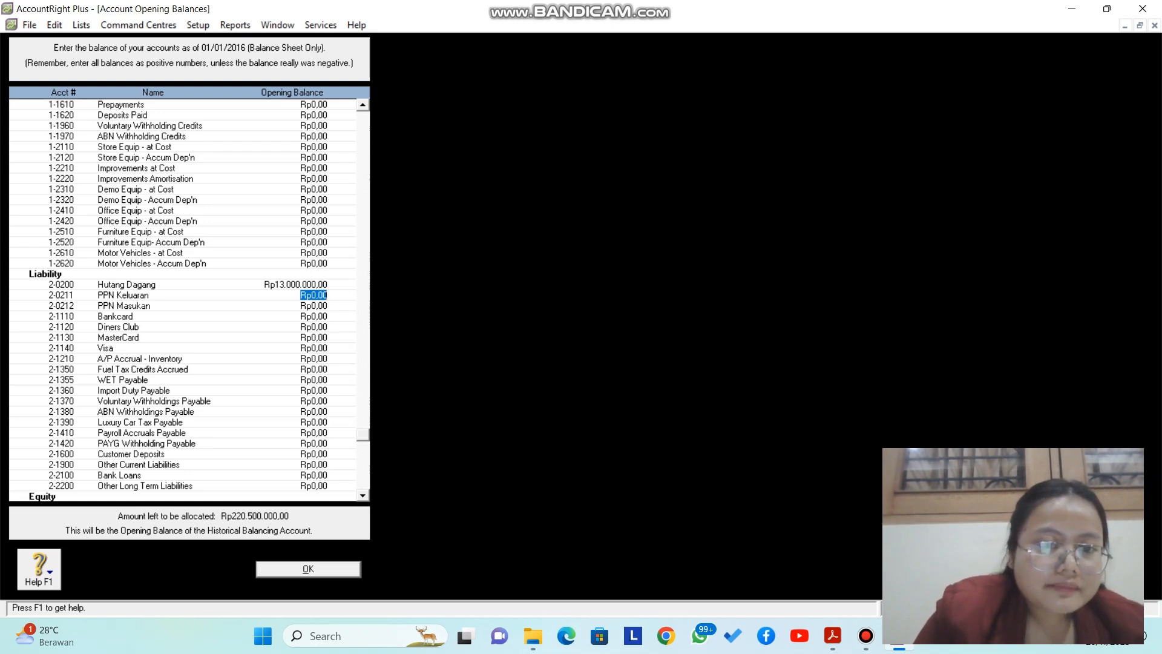
Step: Give owner's capital 3-0300 Rp220.500.000, leaving Rp0 unallocated, and close opening balances
{"action": "scroll", "coordinate": [190, 302], "scroll_direction": "down", "scroll_amount": 3}
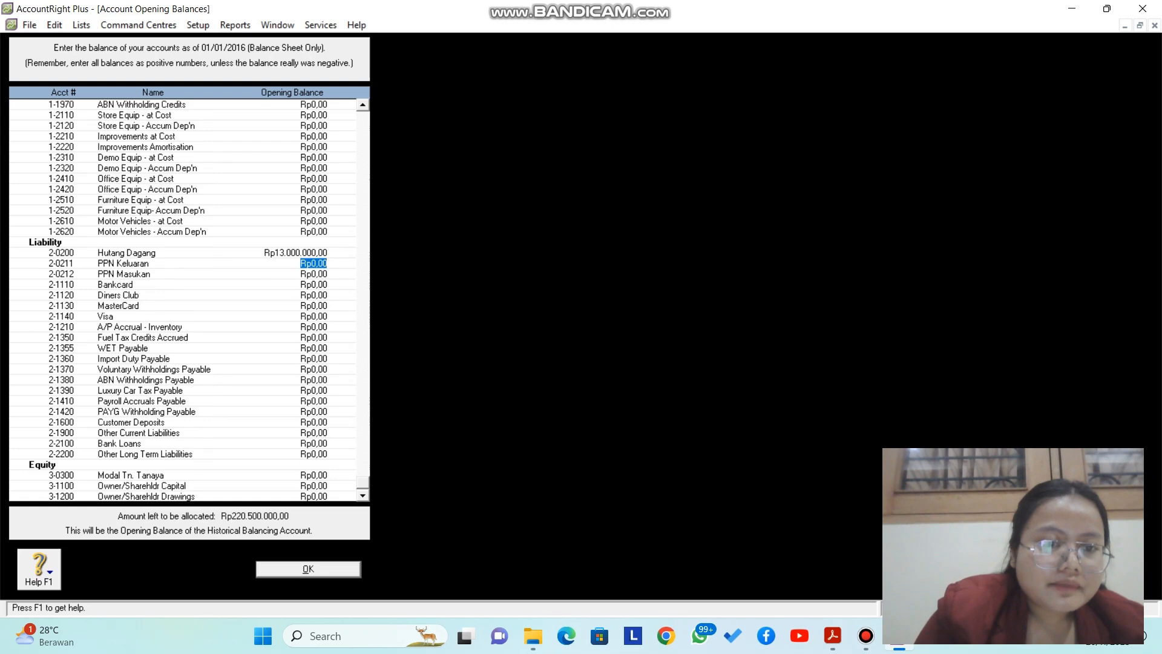
{"action": "left_click", "coordinate": [313, 476]}
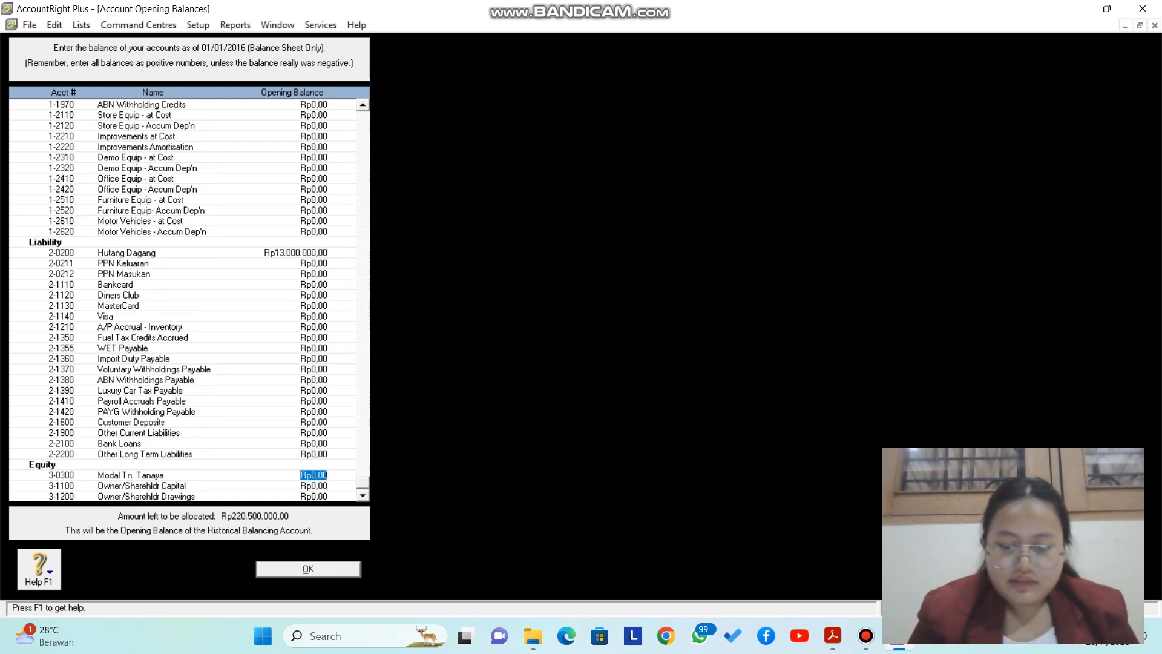
{"action": "type", "text": "220"}
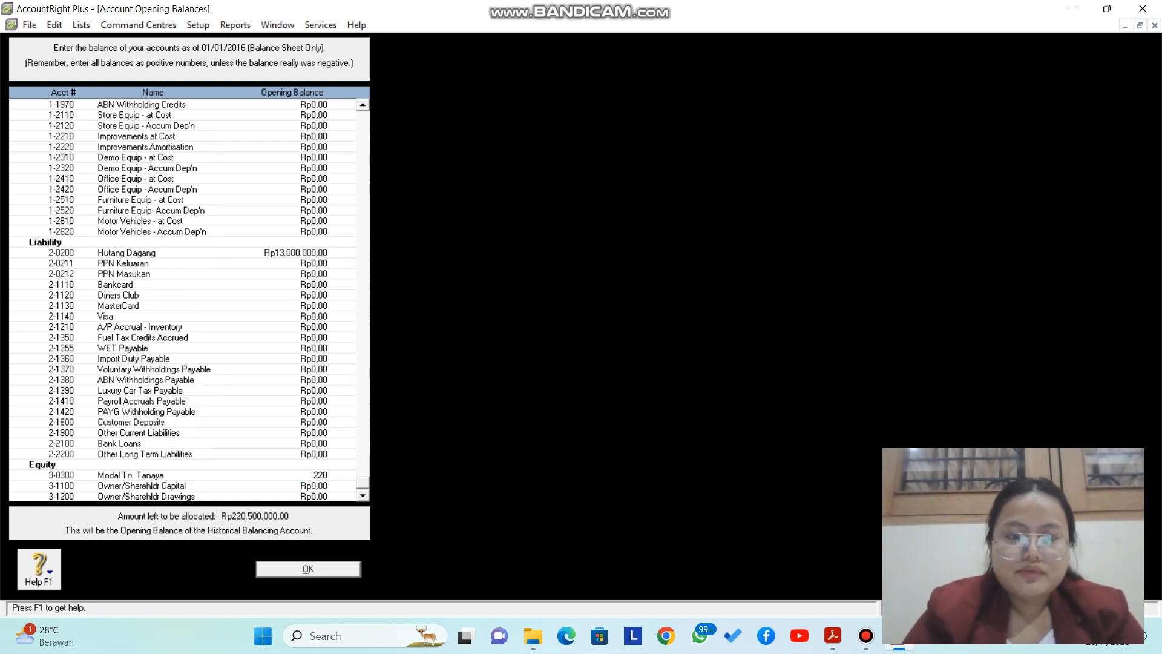
{"action": "type", "text": "500000"}
{"action": "key", "text": "Tab"}
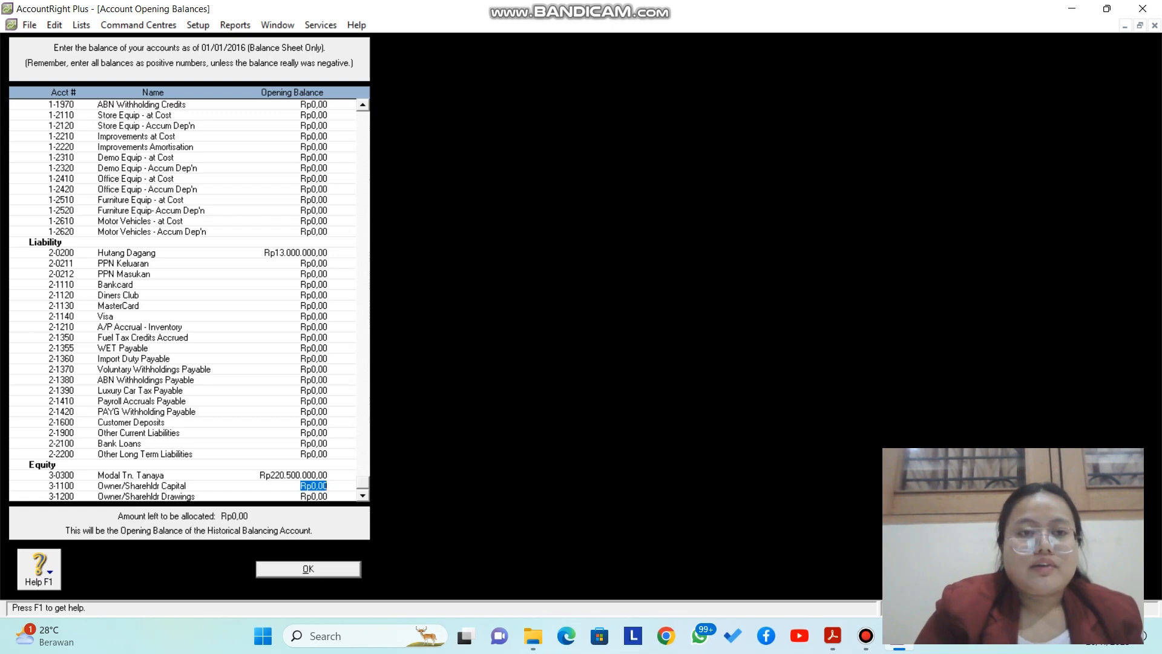
{"action": "key", "text": "Return"}
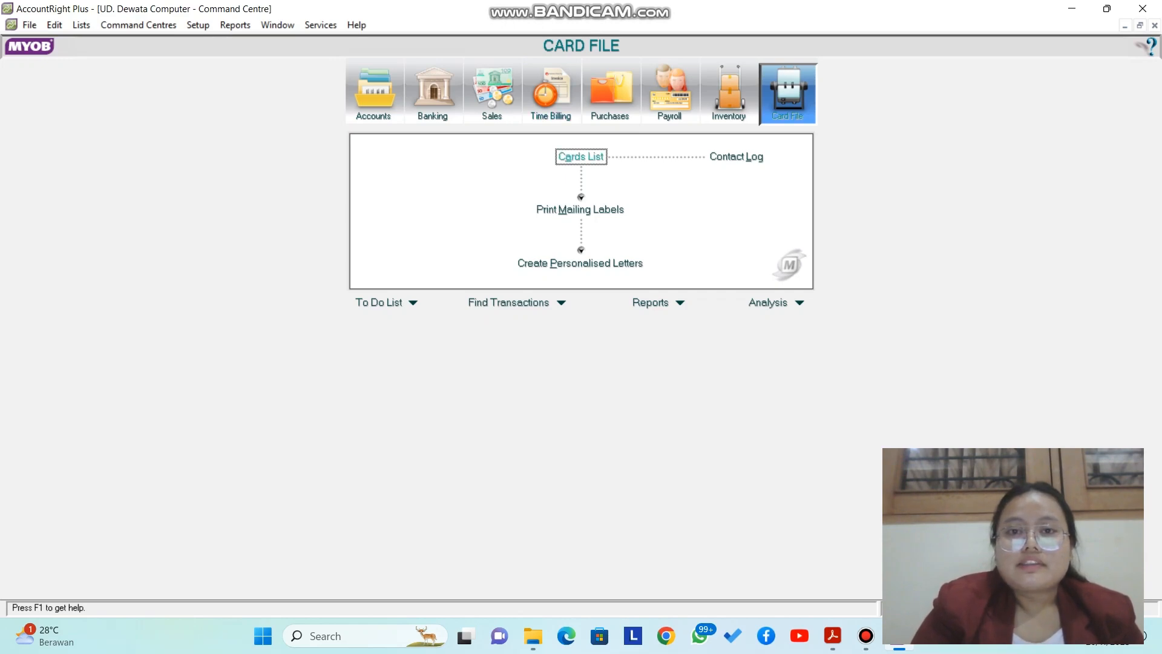
Step: Start a new customer card from the Cards List named Toko Nirwana
{"action": "left_click", "coordinate": [581, 156]}
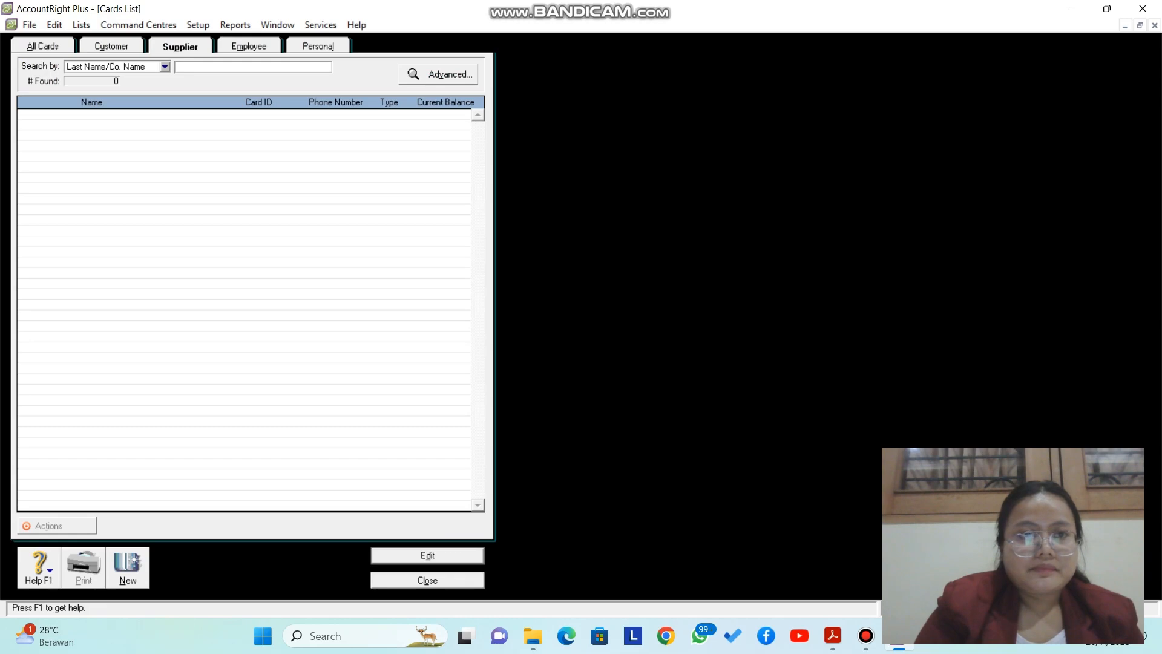
{"action": "left_click", "coordinate": [112, 47]}
{"action": "left_click", "coordinate": [128, 569]}
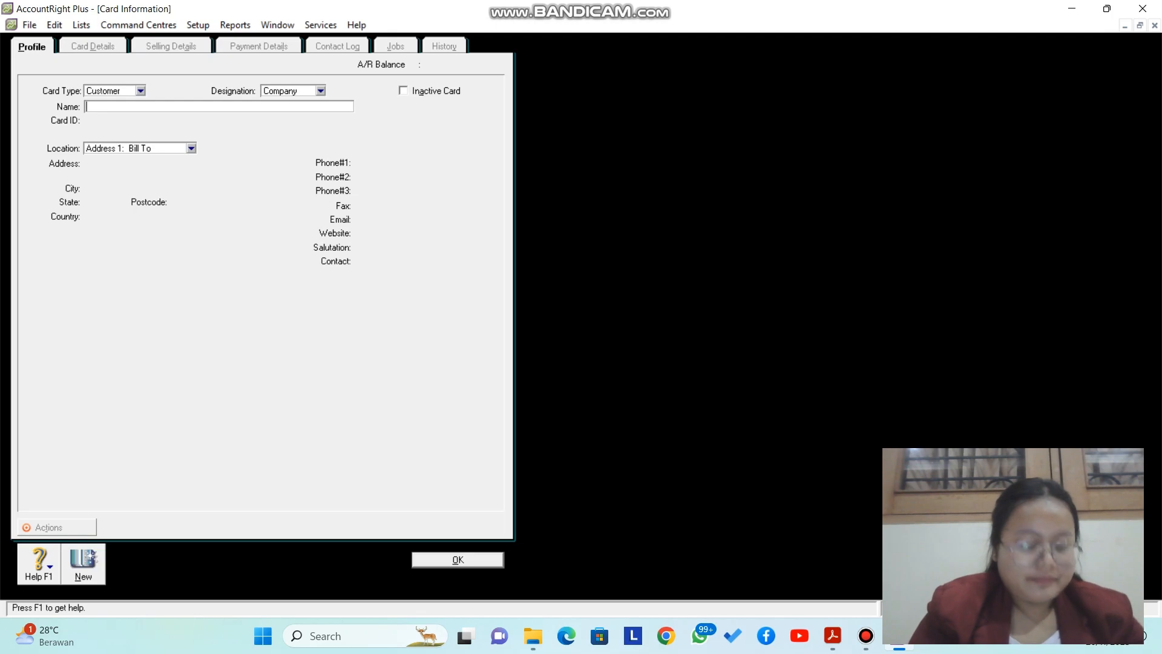
{"action": "key", "text": "Caps_Lock"}
{"action": "type", "text": "T"}
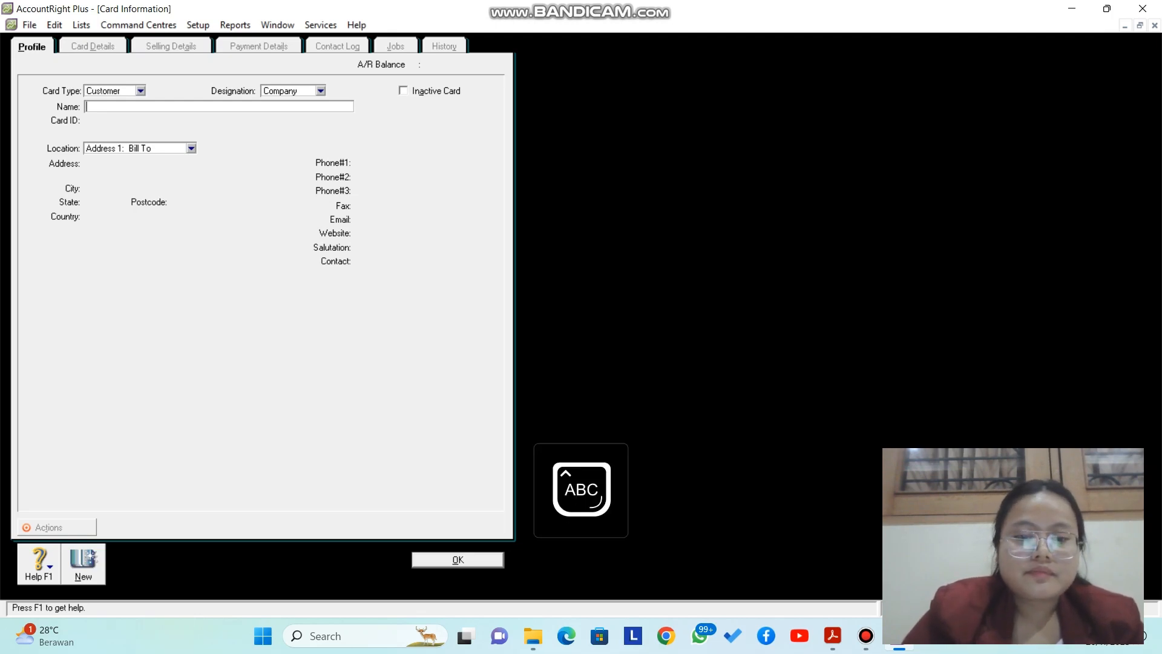
{"action": "key", "text": "Caps_Lock"}
{"action": "type", "text": "oko"}
{"action": "key", "text": "Caps_Lock"}
{"action": "type", "text": "N"}
{"action": "key", "text": "Caps_Lock"}
{"action": "type", "text": "ir"}
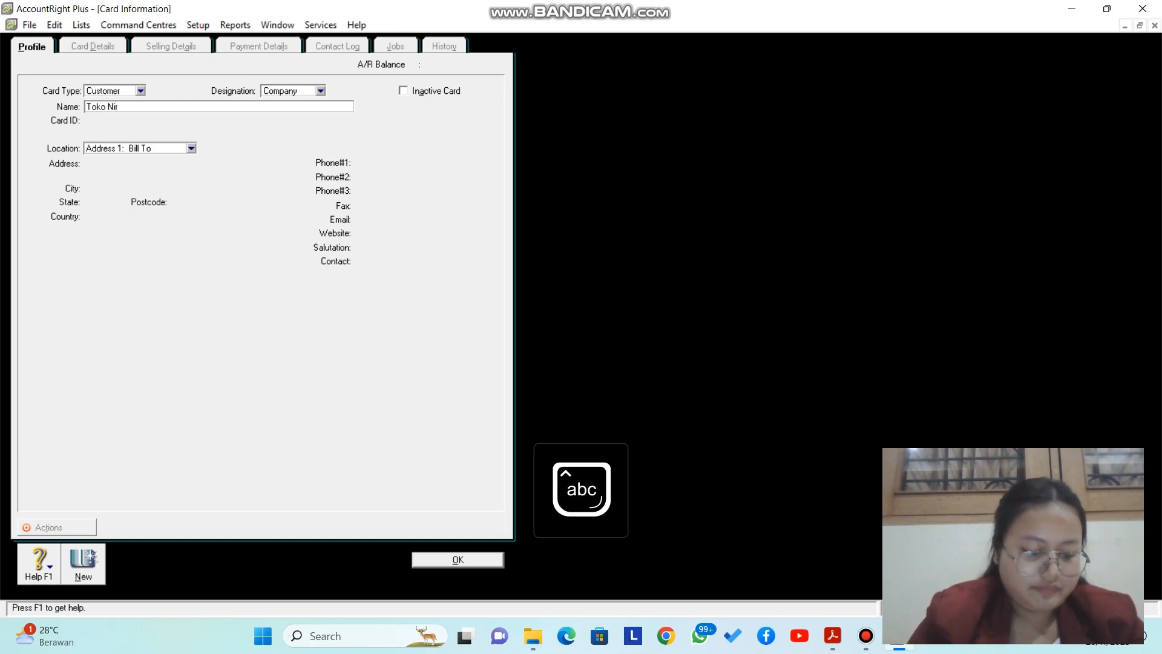
{"action": "type", "text": "wana"}
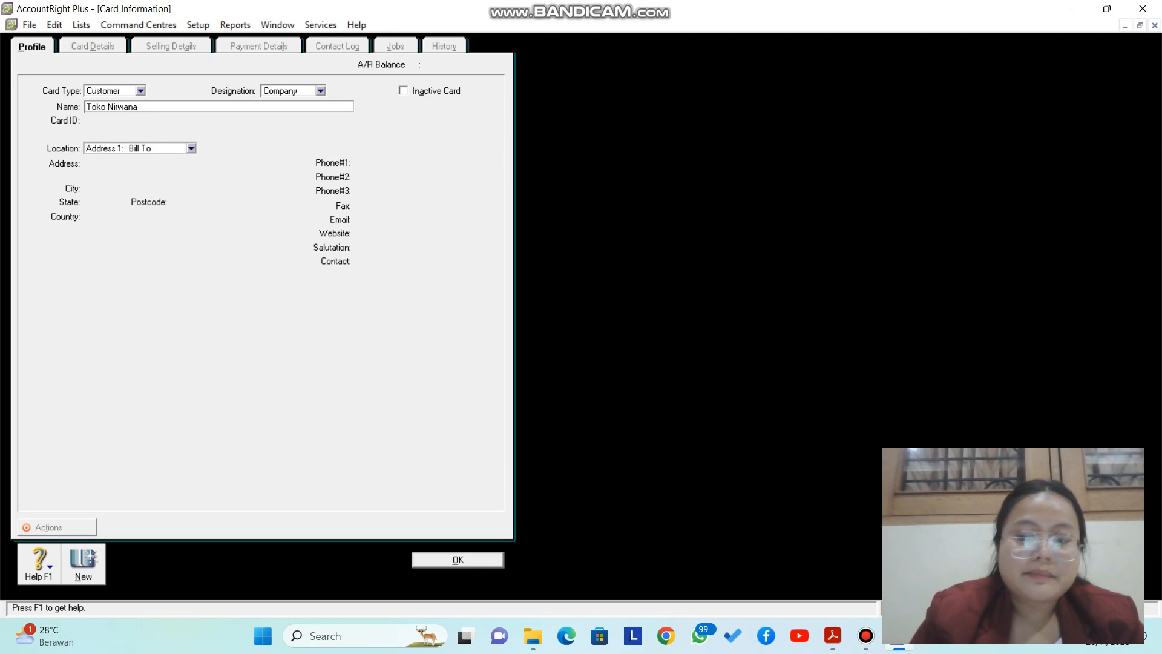
{"action": "key", "text": "Tab"}
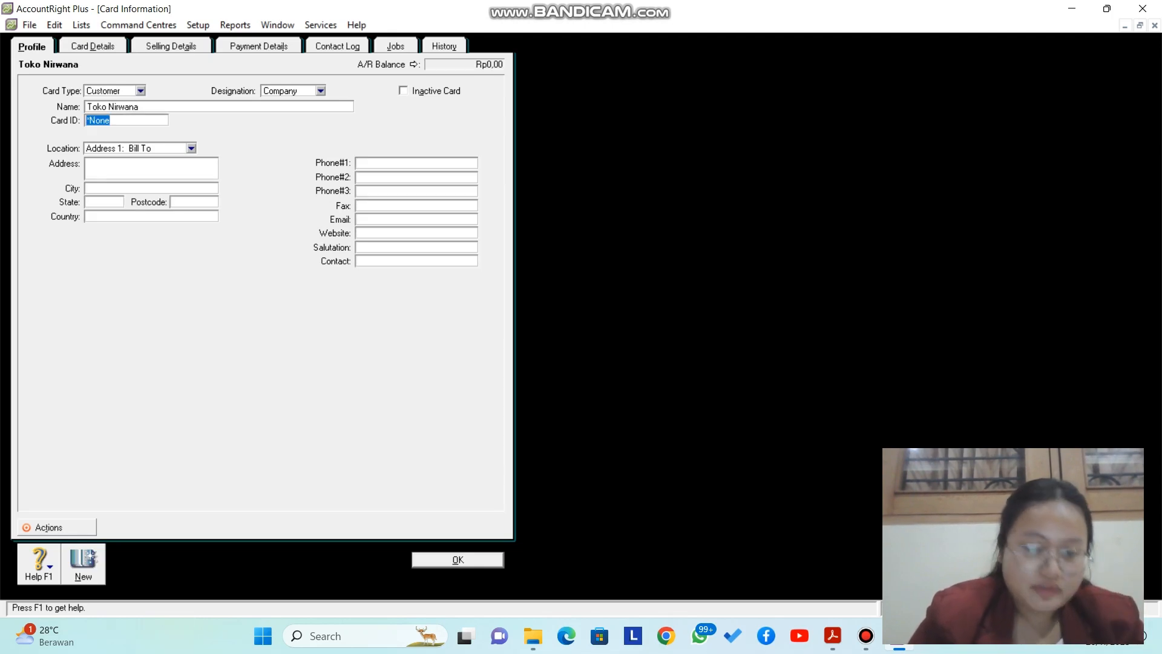
Step: Set the card ID to C1, removing the extra text typed into it
{"action": "key", "text": "Caps_Lock"}
{"action": "type", "text": "C1"}
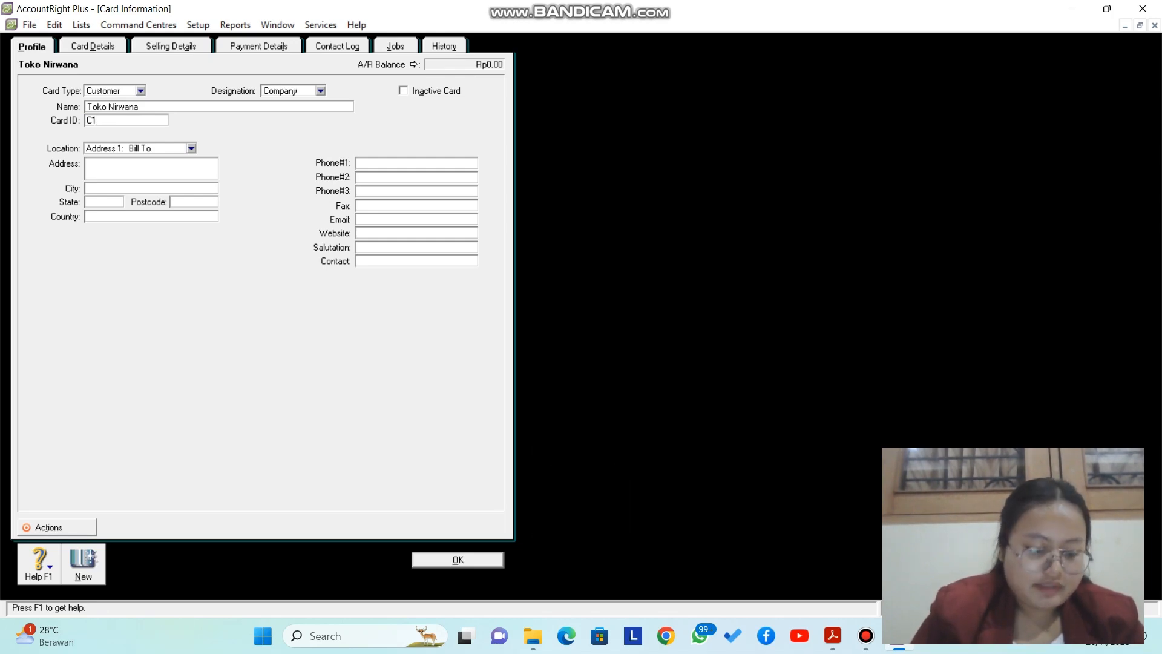
{"action": "type", "text": "J"}
{"action": "key", "text": "Caps_Lock"}
{"action": "type", "text": "L."}
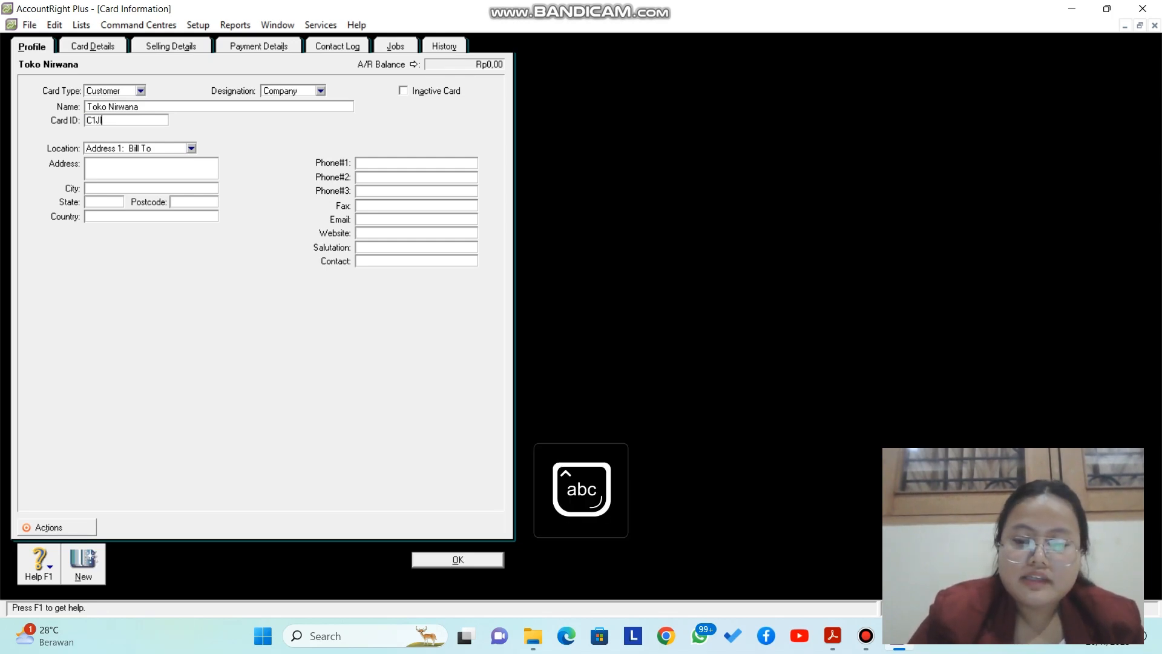
{"action": "key", "text": "Caps_Lock"}
{"action": "type", "text": "S"}
{"action": "key", "text": "Caps_Lock"}
{"action": "type", "text": "ida"}
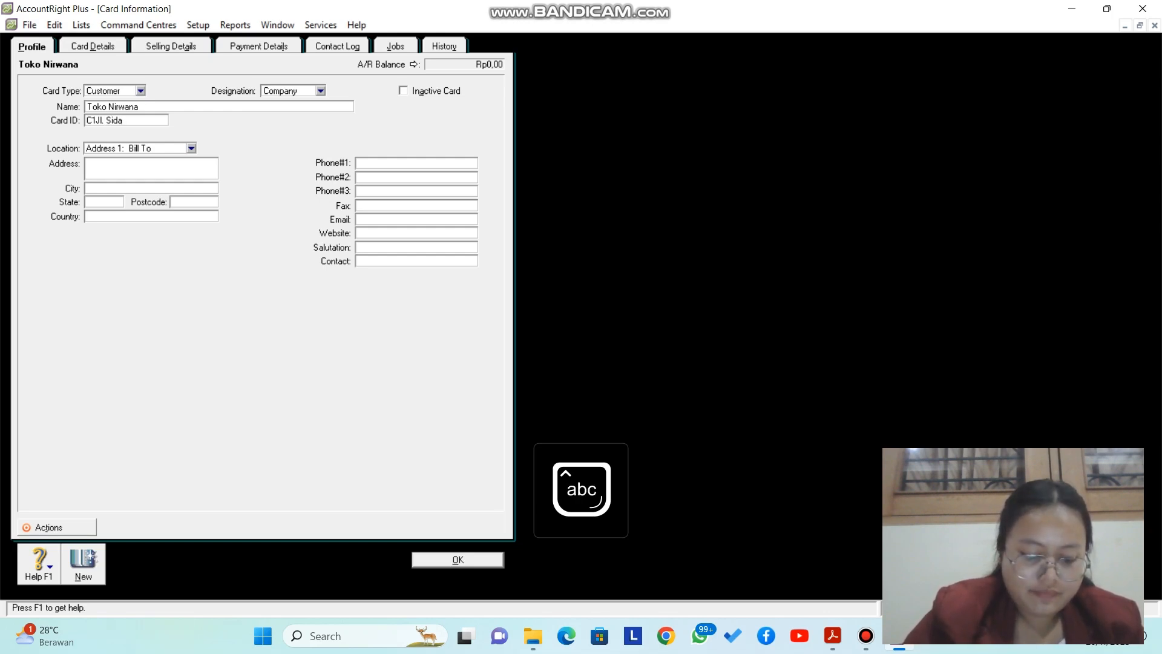
{"action": "type", "text": "karya"}
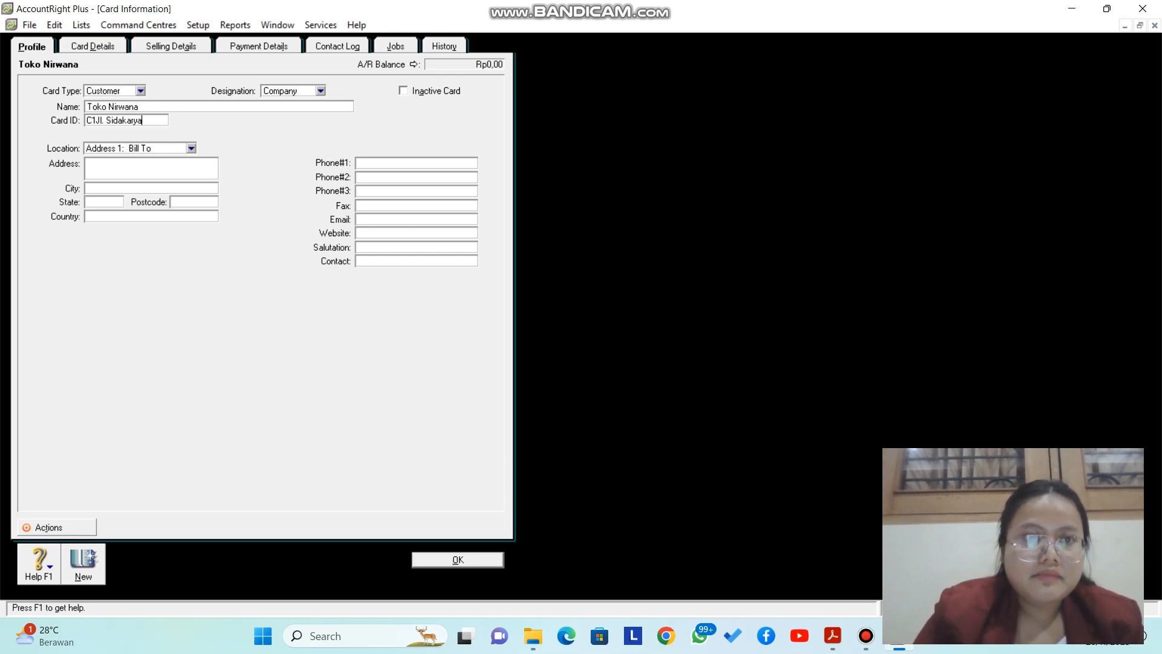
{"action": "key", "text": "BackSpace"}
{"action": "key", "text": "BackSpace"}
{"action": "key", "text": "BackSpace"}
{"action": "key", "text": "BackSpace"}
{"action": "key", "text": "BackSpace"}
{"action": "key", "text": "BackSpace"}
{"action": "key", "text": "BackSpace"}
{"action": "key", "text": "BackSpace"}
{"action": "key", "text": "BackSpace"}
{"action": "key", "text": "BackSpace"}
{"action": "key", "text": "BackSpace"}
{"action": "key", "text": "BackSpace"}
{"action": "key", "text": "BackSpace"}
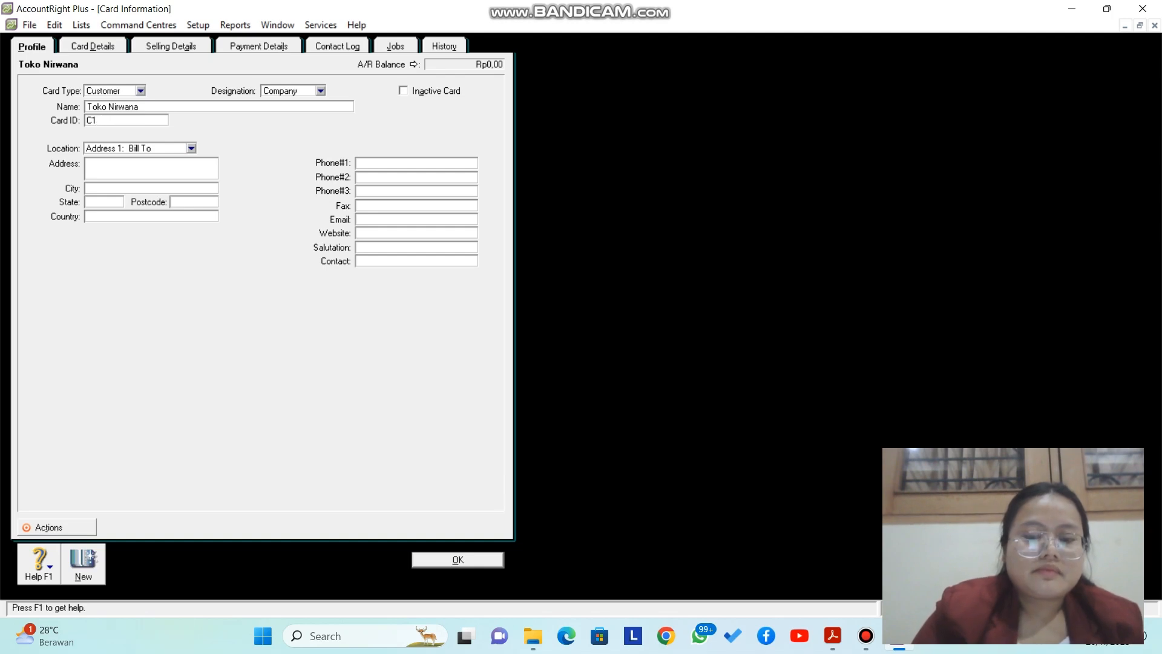
{"action": "key", "text": "Tab"}
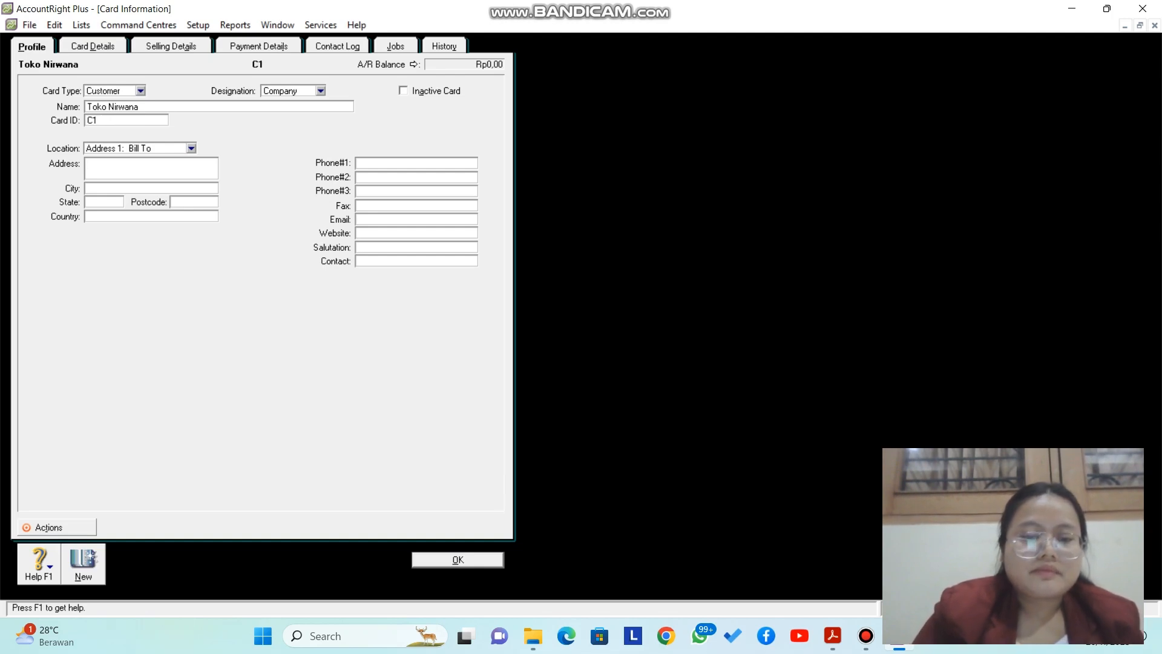
Step: Enter the customer's street address, city and region in the address field
{"action": "key", "text": "Caps_Lock"}
{"action": "key", "text": "Caps_Lock"}
{"action": "key", "text": "Caps_Lock"}
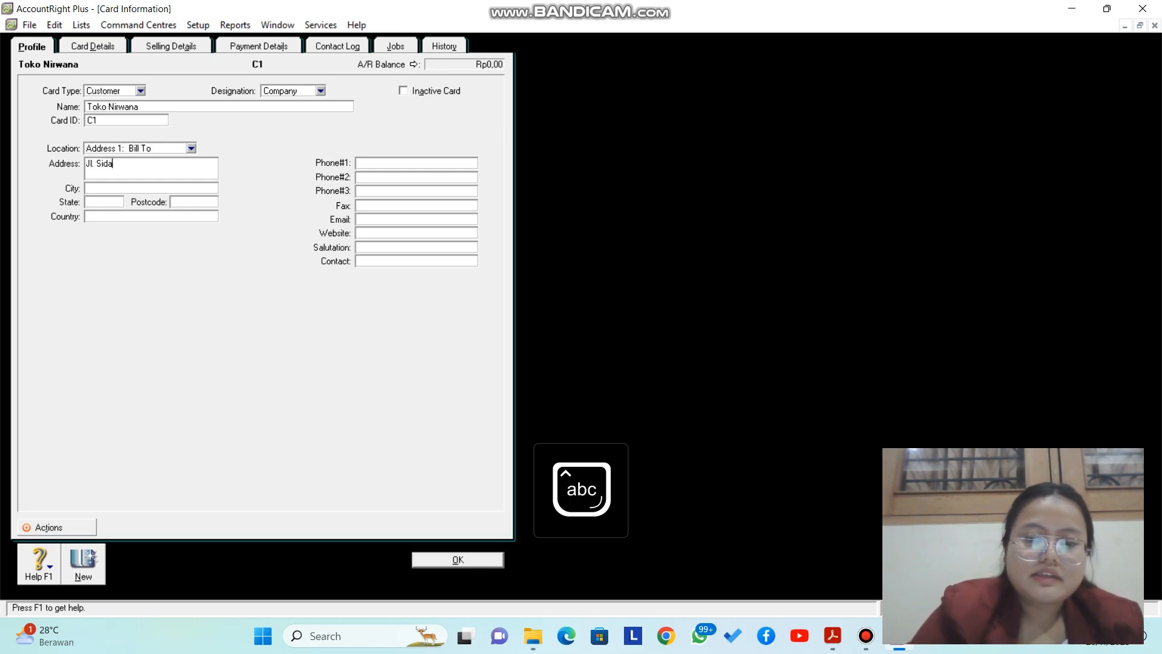
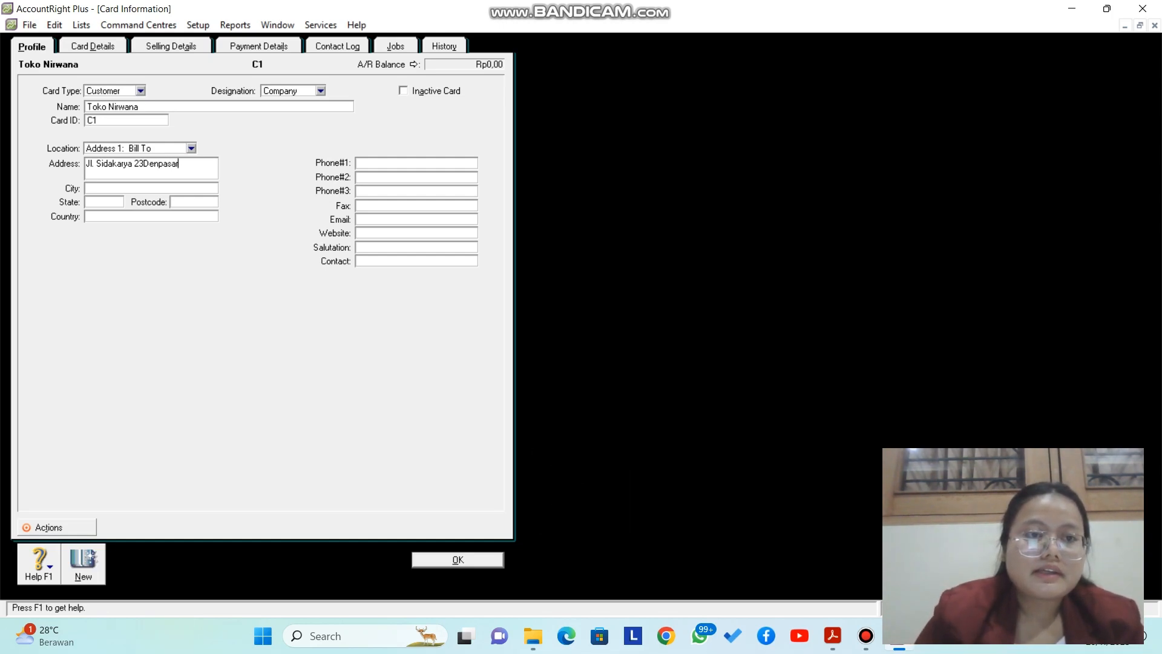
{"action": "left_click", "coordinate": [144, 164]}
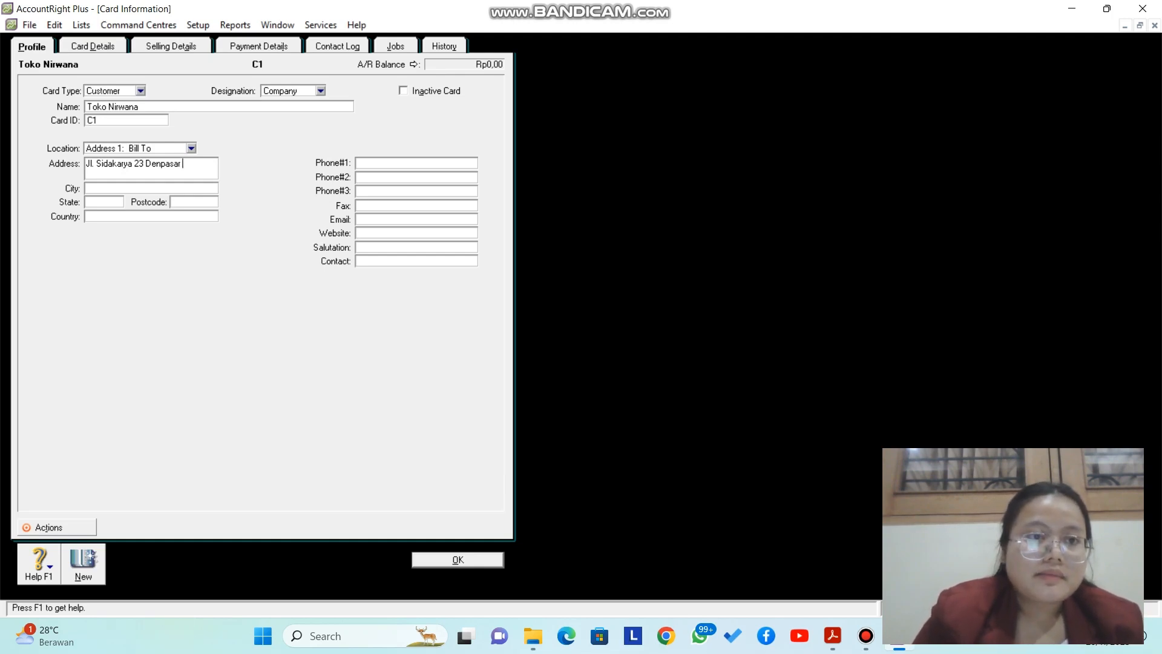
{"action": "key", "text": "Caps_Lock"}
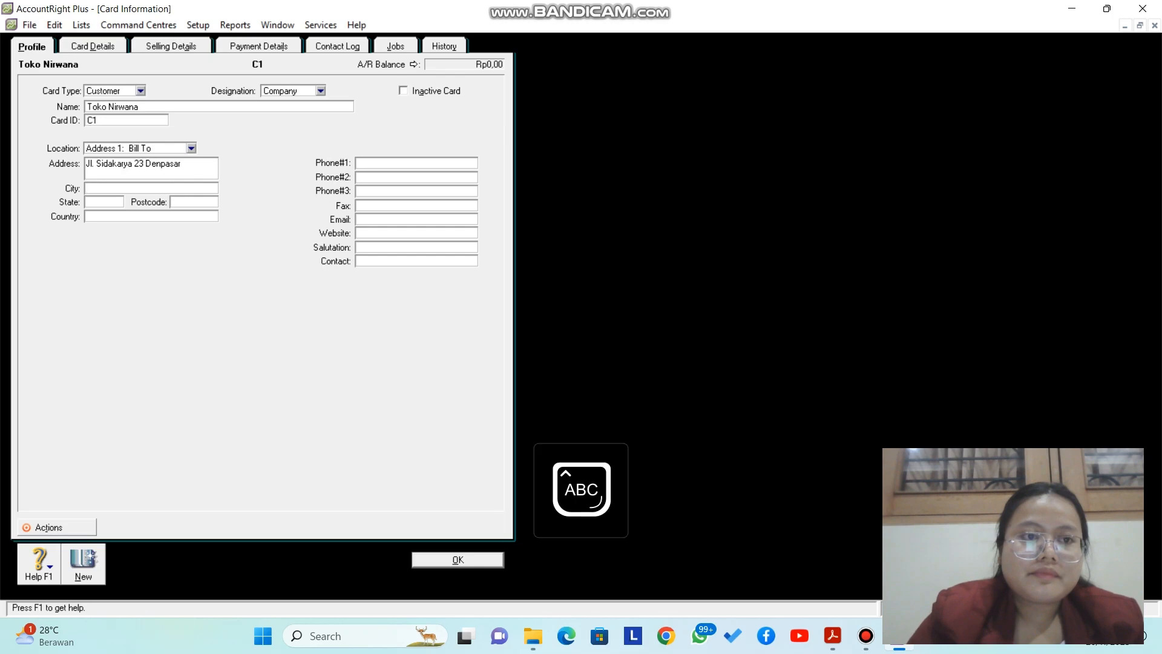
{"action": "type", "text": "B"}
{"action": "key", "text": "Caps_Lock"}
{"action": "type", "text": "ali"}
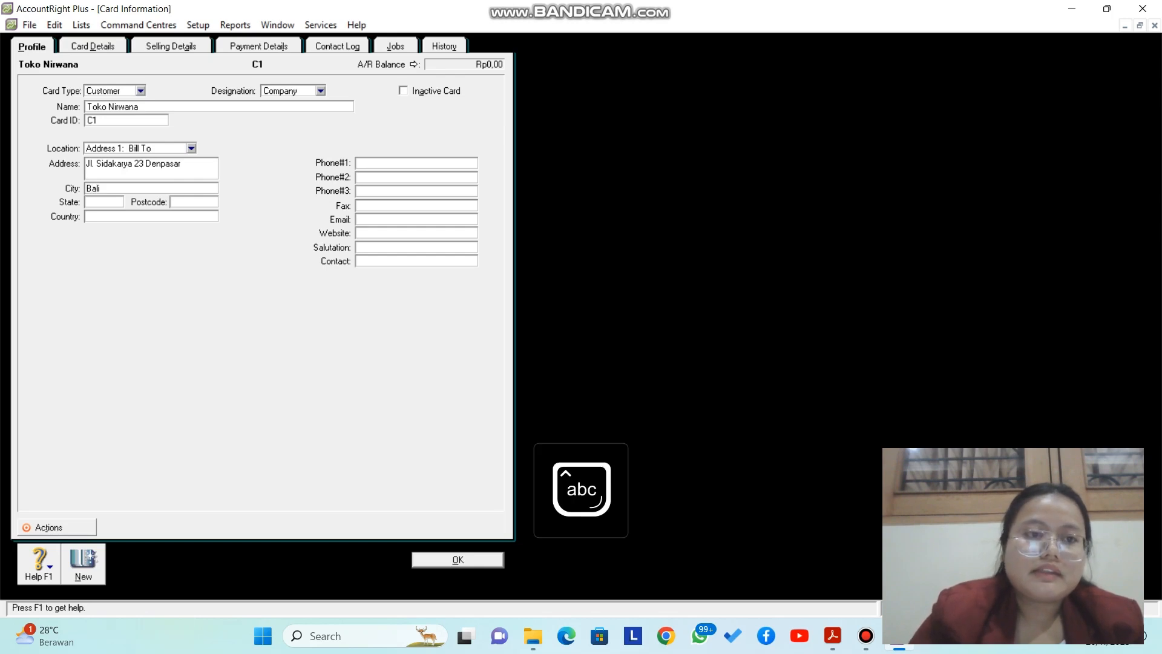
Step: Set the card's Country to Indonesia
{"action": "key", "text": "Tab"}
{"action": "key", "text": "Tab"}
{"action": "key", "text": "Tab"}
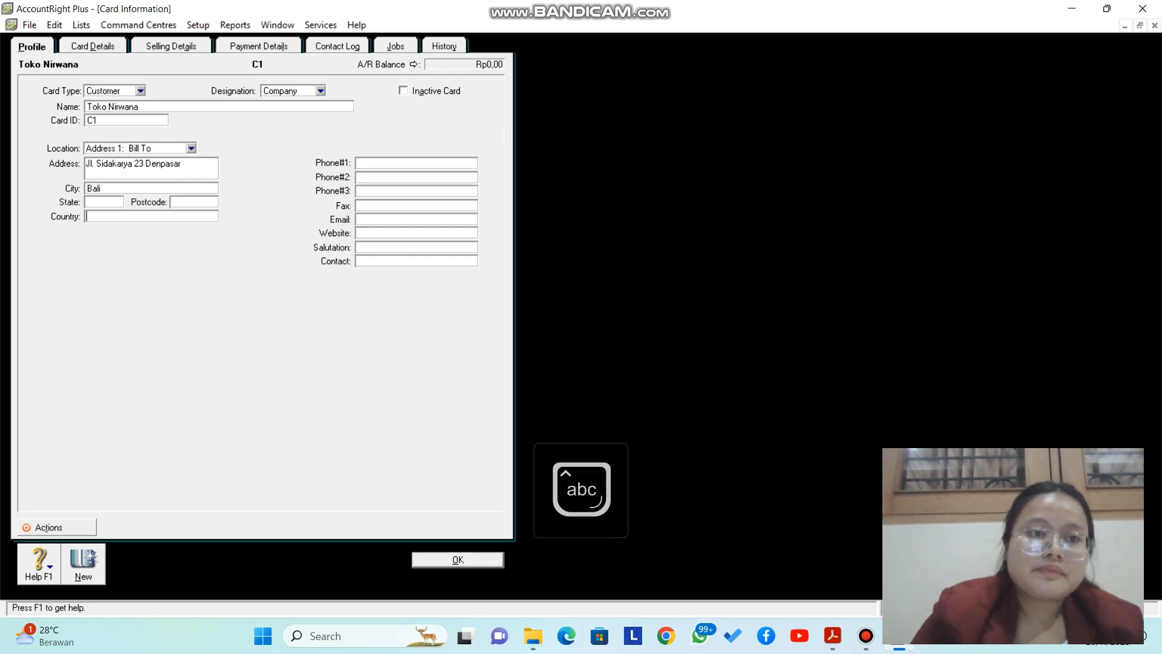
{"action": "key", "text": "Caps_Lock"}
{"action": "type", "text": "I"}
{"action": "key", "text": "Caps_Lock"}
{"action": "type", "text": "ndonesia"}
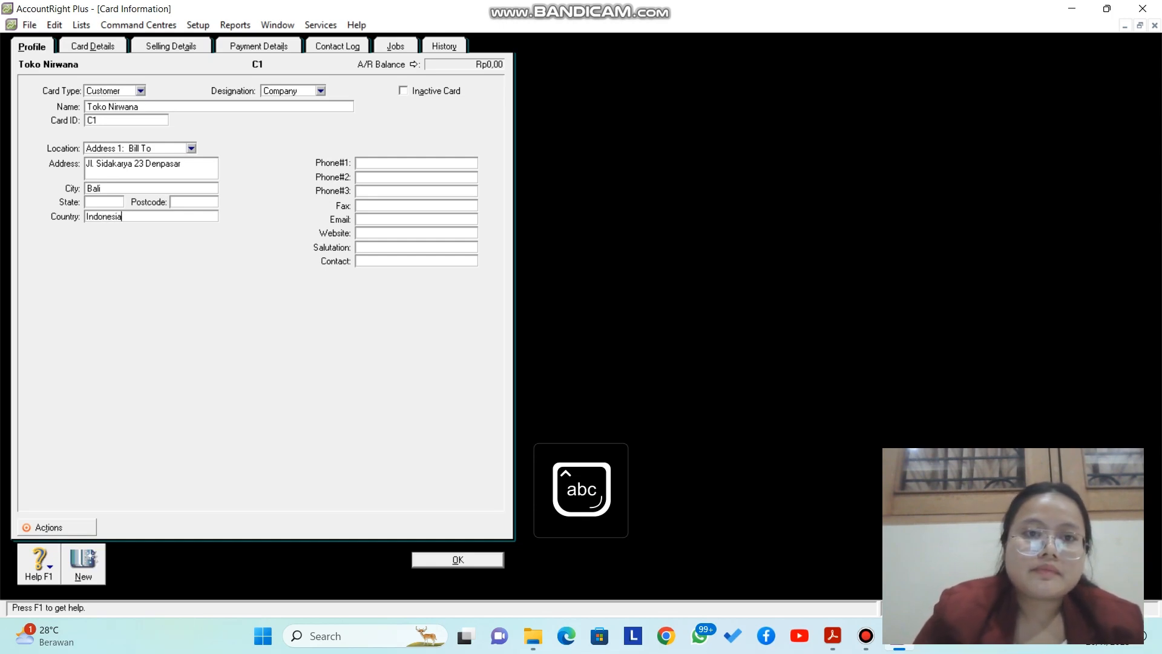
{"action": "key", "text": "Tab"}
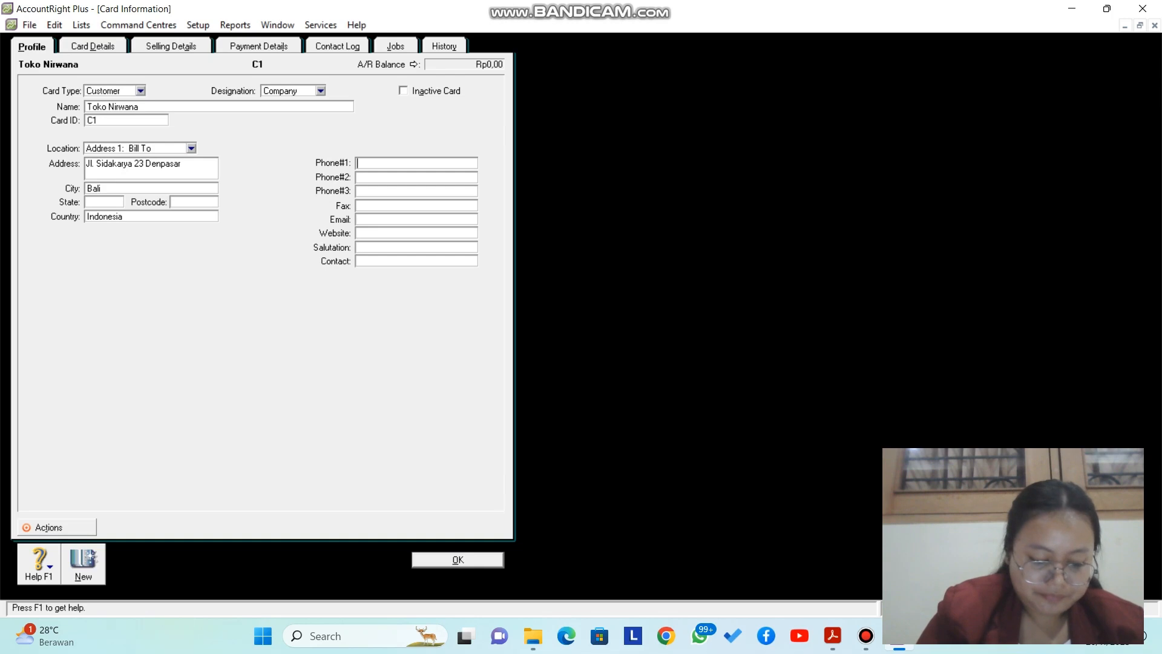
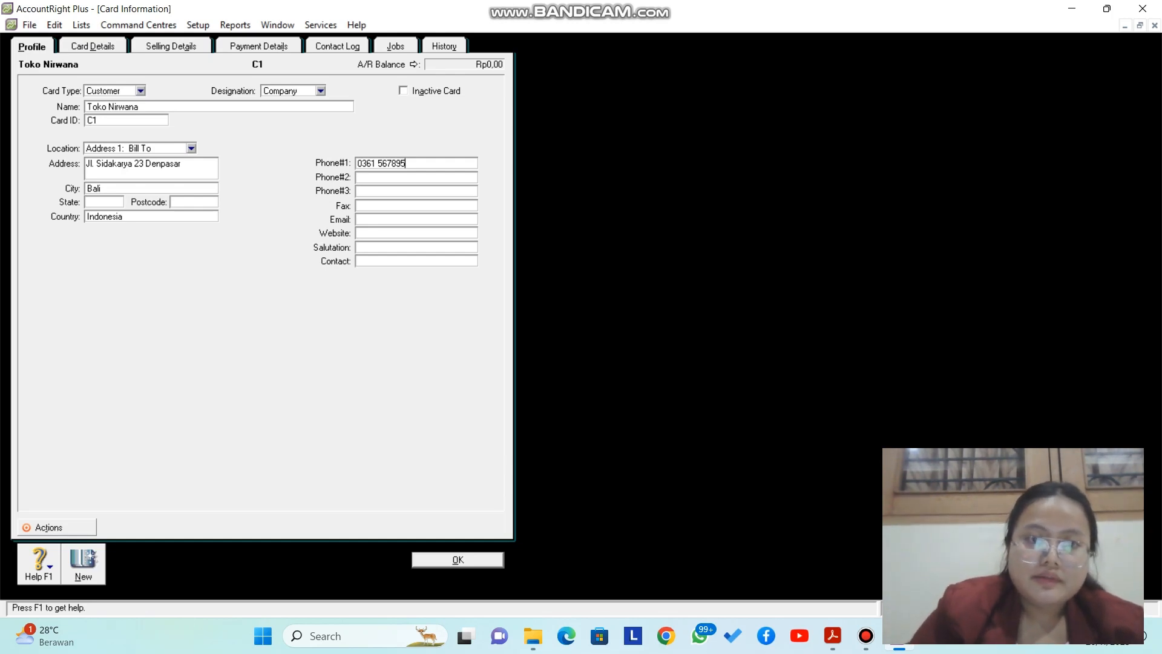
Step: Fill in the store's phone number in Phone #1 and the contact person's name
{"action": "left_click", "coordinate": [376, 261]}
{"action": "type", "text": "T"}
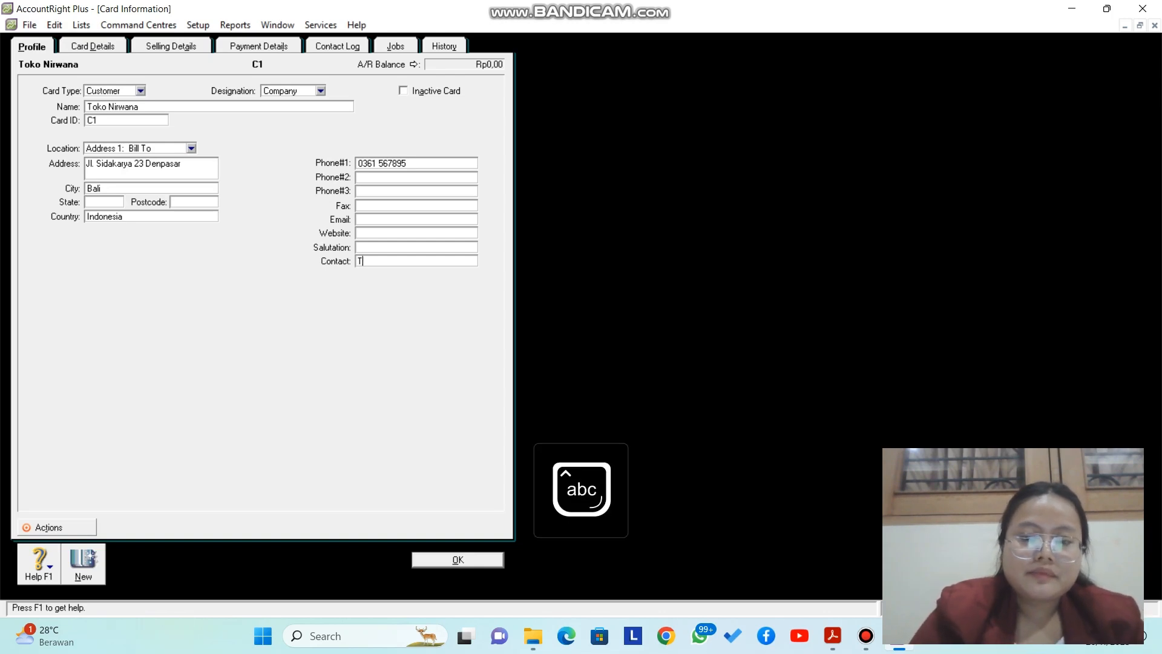
{"action": "type", "text": "n."}
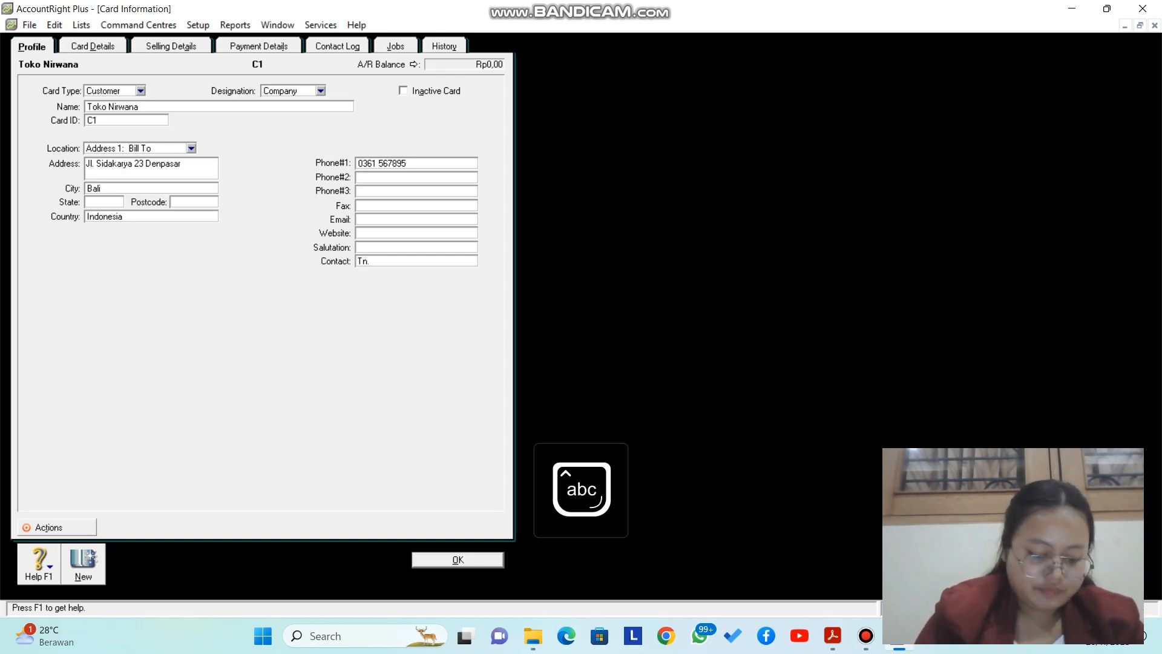
{"action": "type", "text": " I"}
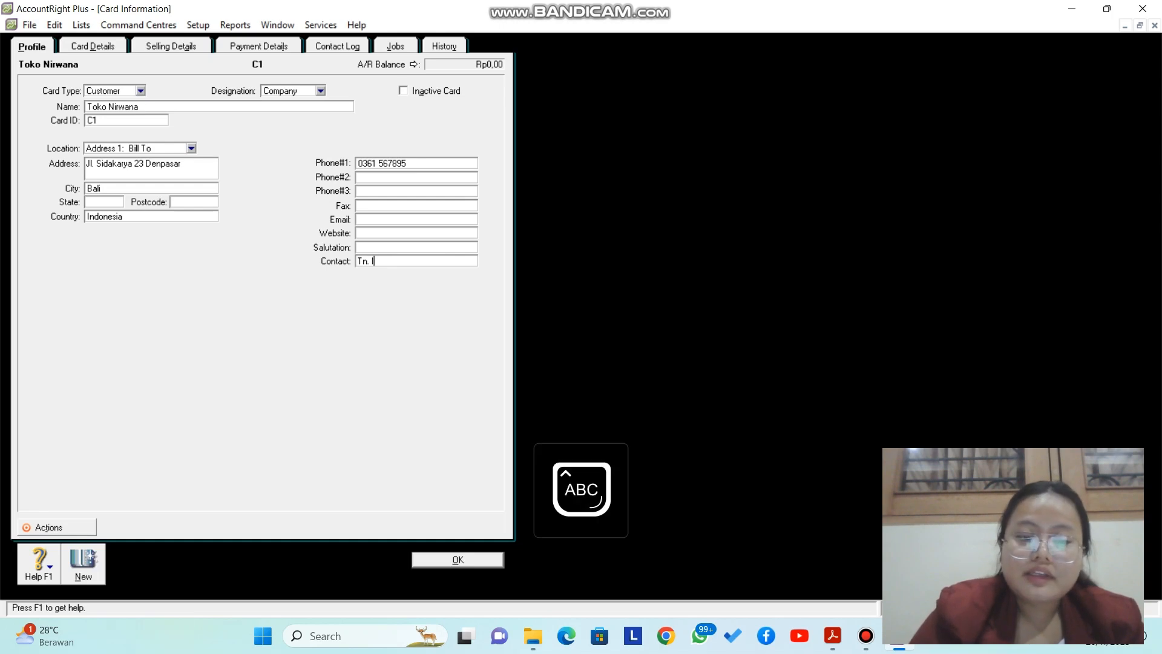
{"action": "type", "text": "awan"}
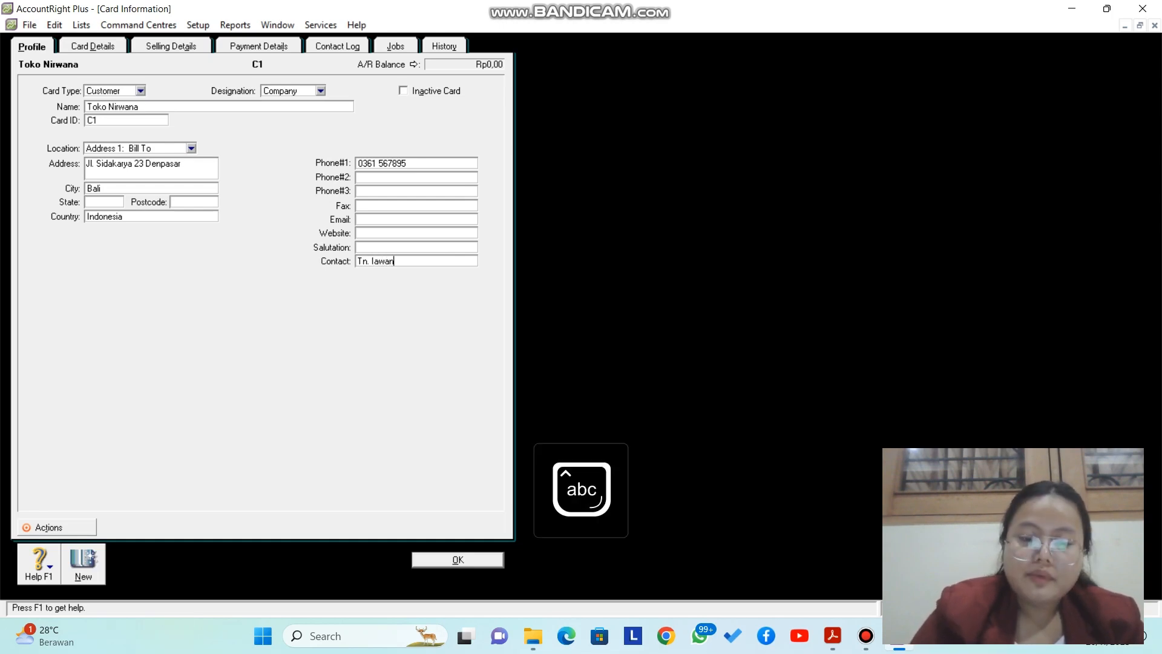
{"action": "type", "text": "to"}
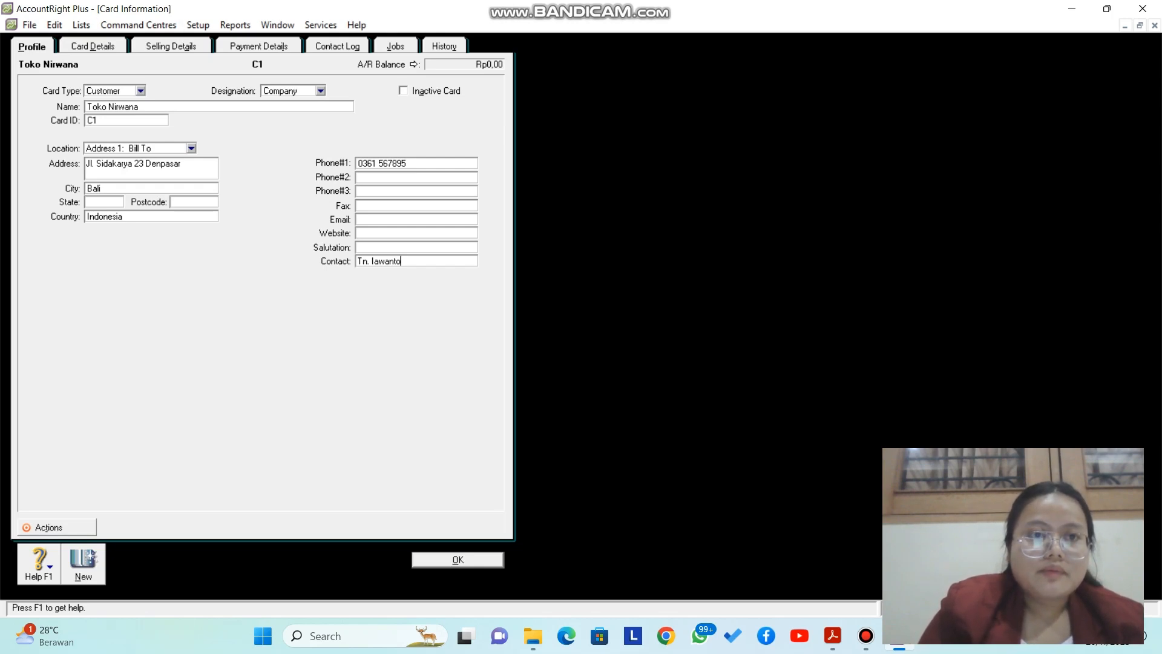
{"action": "left_click", "coordinate": [170, 46]}
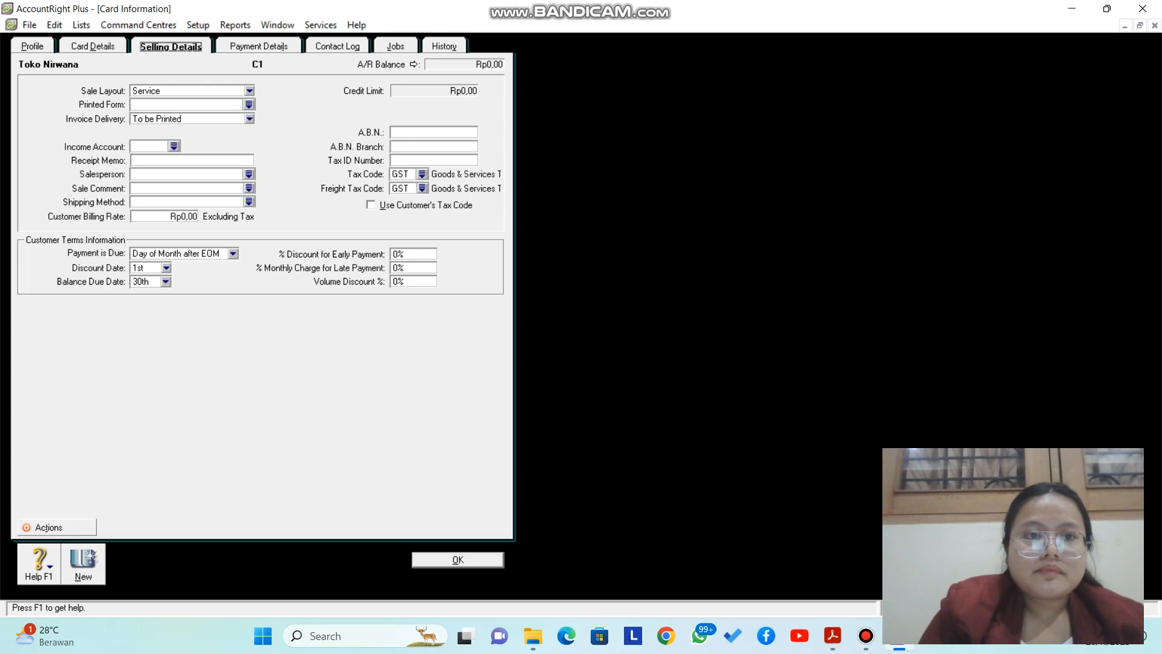
Step: Review the Payment, Selling, Card Details and Profile tabs, then save the Toko Nirwana card
{"action": "left_click", "coordinate": [259, 46]}
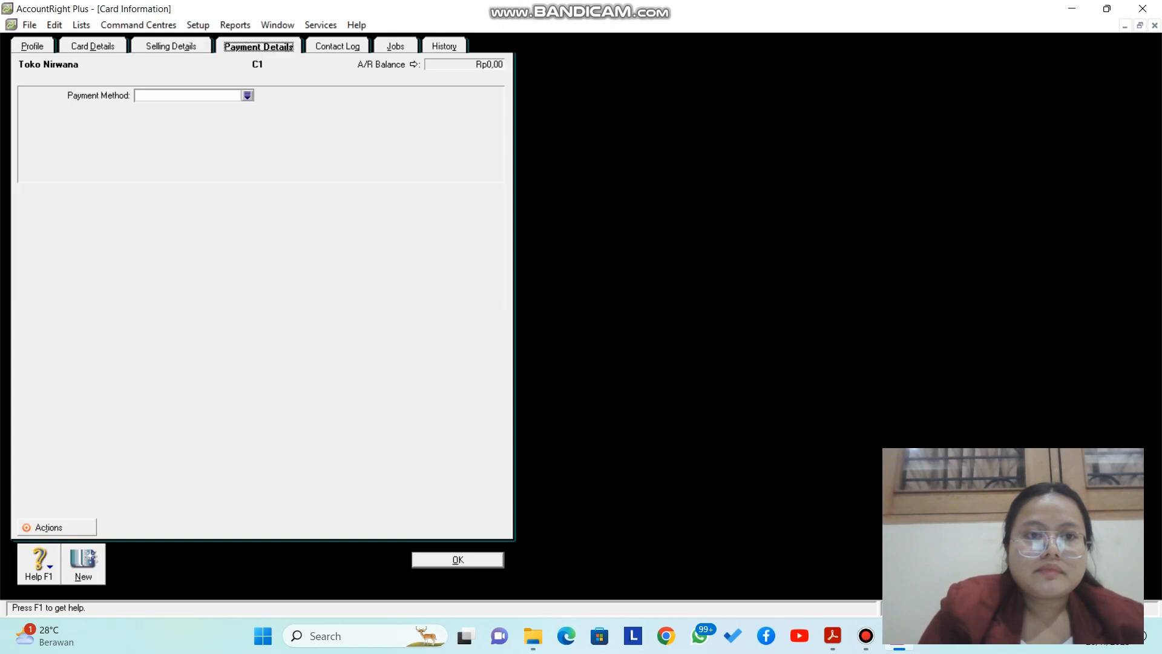
{"action": "left_click", "coordinate": [170, 46]}
{"action": "left_click", "coordinate": [93, 46]}
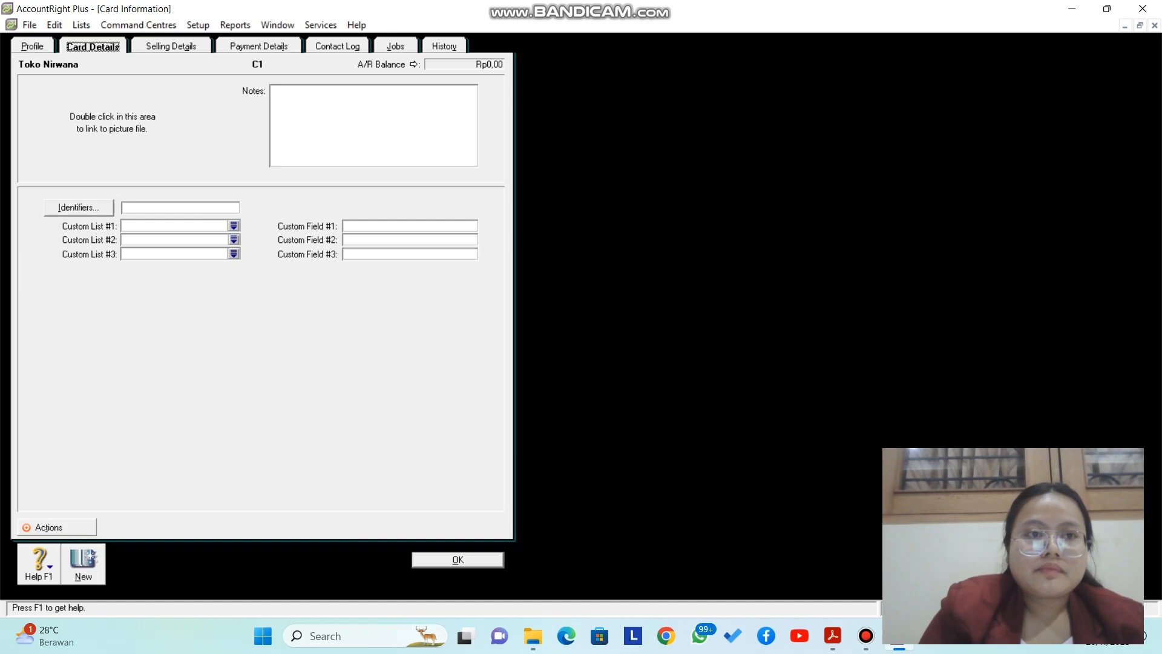
{"action": "left_click", "coordinate": [32, 46]}
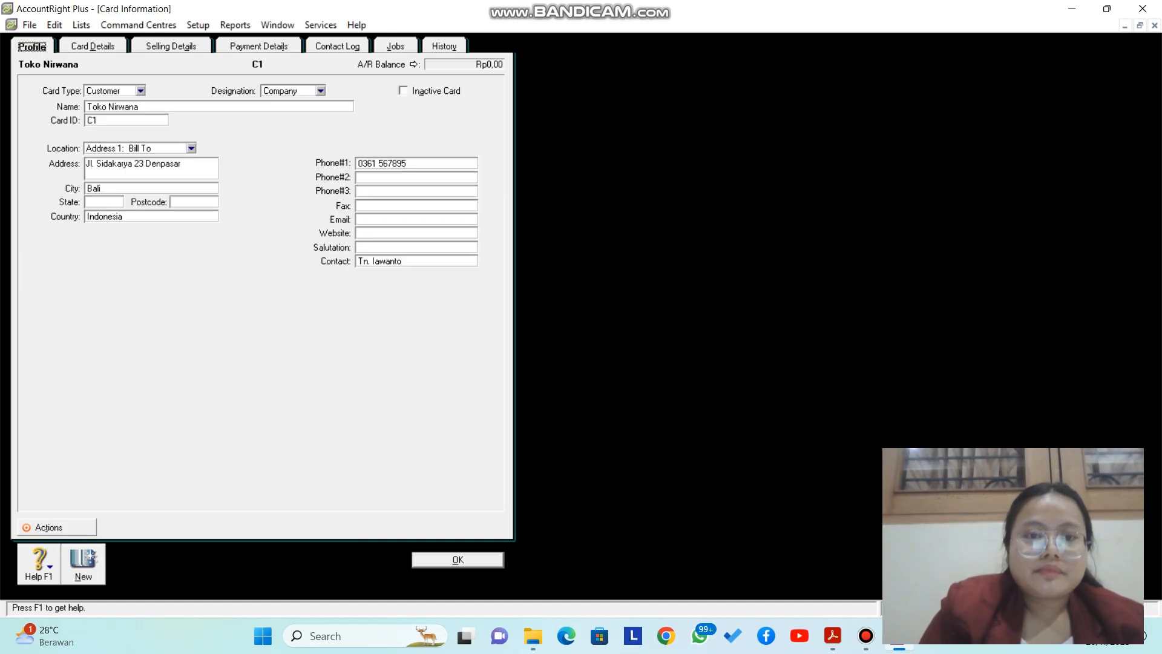
{"action": "left_click", "coordinate": [458, 560]}
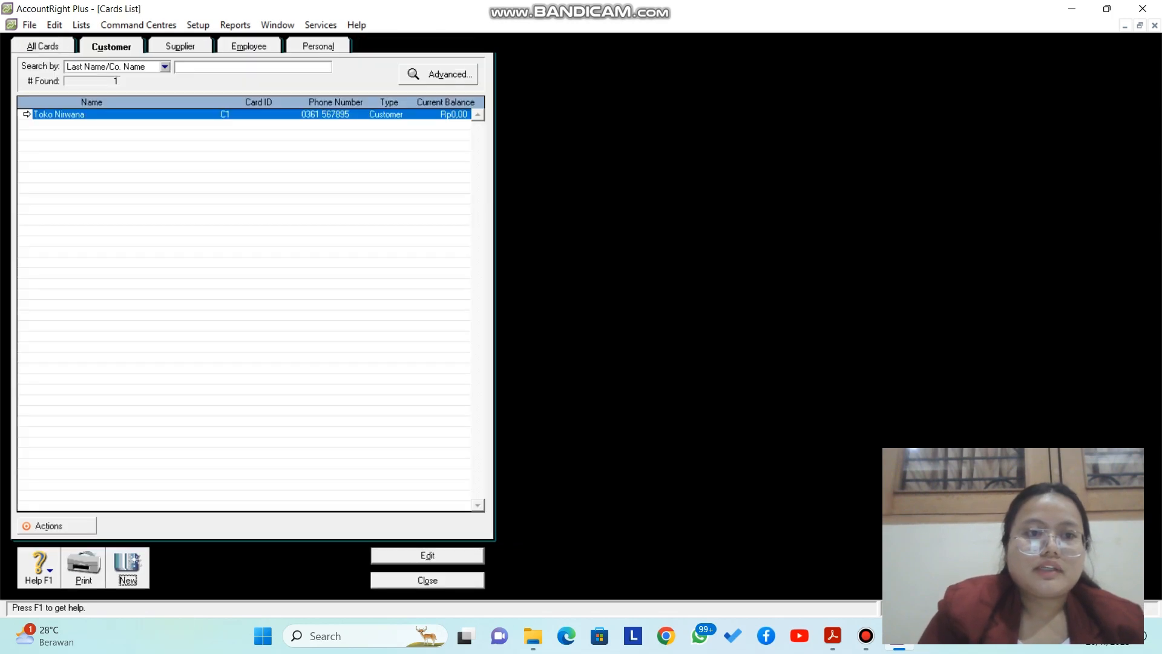
Step: Start another new customer card named Toko Diva
{"action": "left_click", "coordinate": [127, 568]}
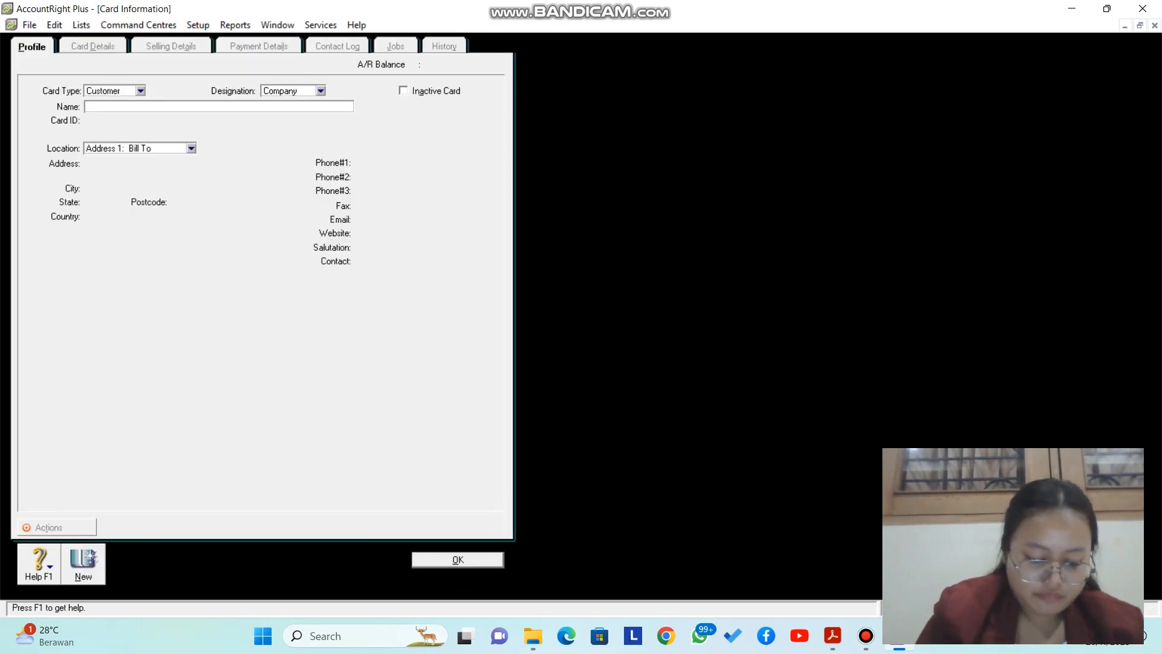
{"action": "key", "text": "Caps_Lock"}
{"action": "type", "text": "T"}
{"action": "key", "text": "Caps_Lock"}
{"action": "type", "text": "oko"}
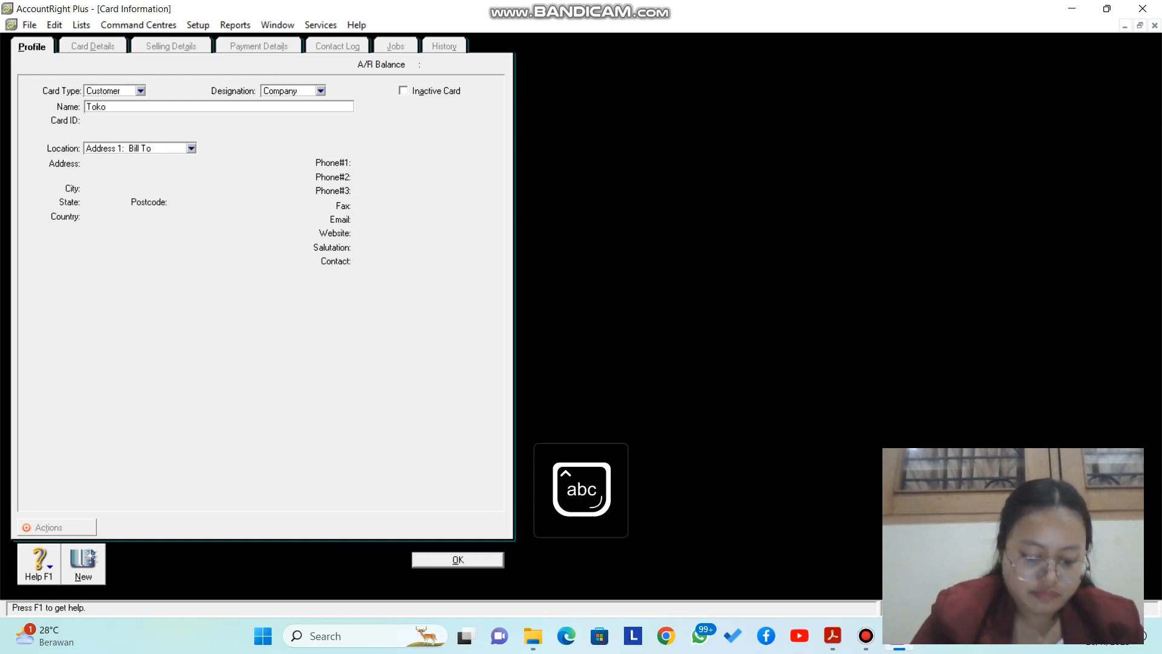
{"action": "key", "text": "Caps_Lock"}
{"action": "type", "text": "D"}
{"action": "key", "text": "Caps_Lock"}
{"action": "type", "text": "iva"}
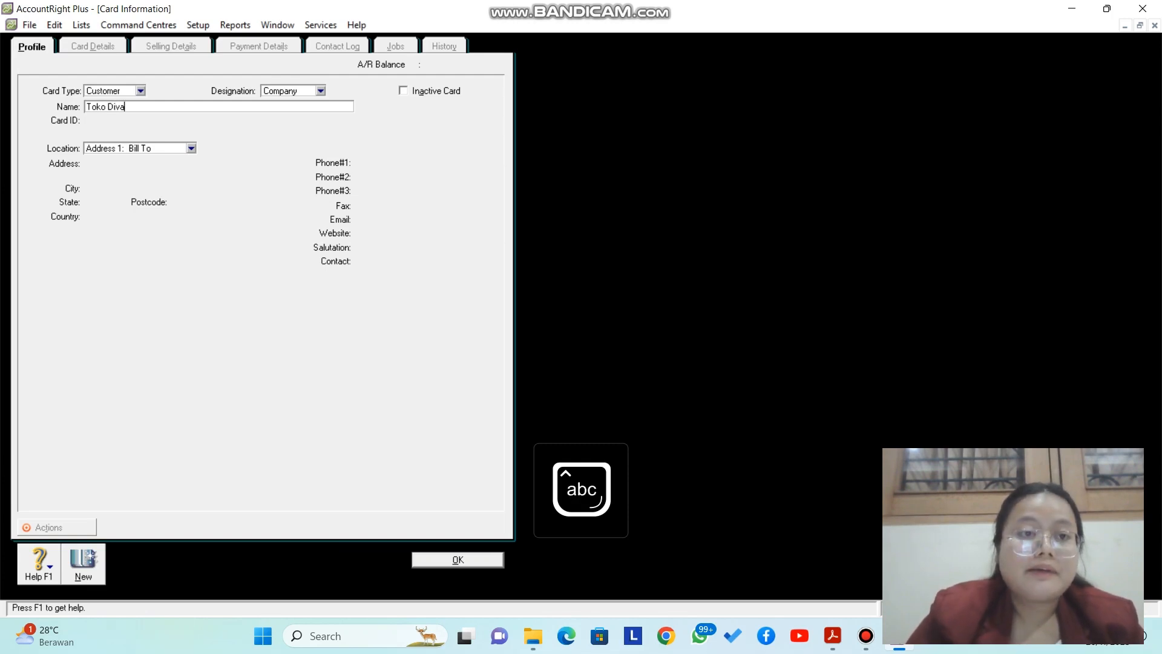
{"action": "key", "text": "Tab"}
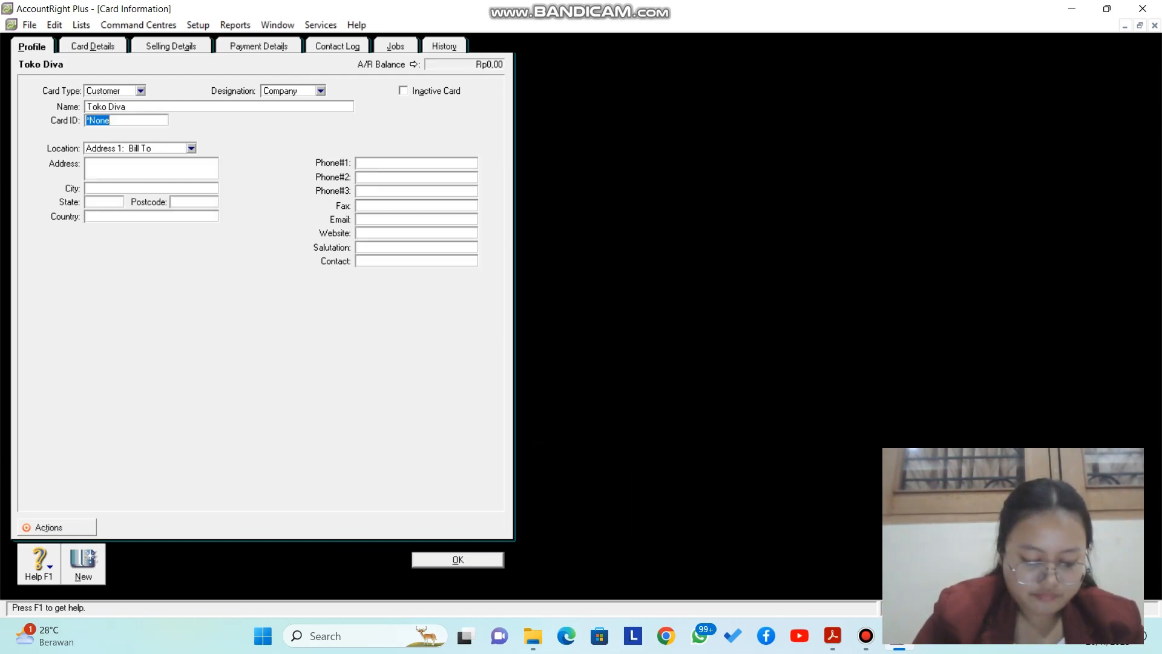
Step: Enter C2 as the Toko Diva card ID
{"action": "key", "text": "Caps_Lock"}
{"action": "type", "text": "C"}
{"action": "key", "text": "Caps_Lock"}
{"action": "type", "text": "2"}
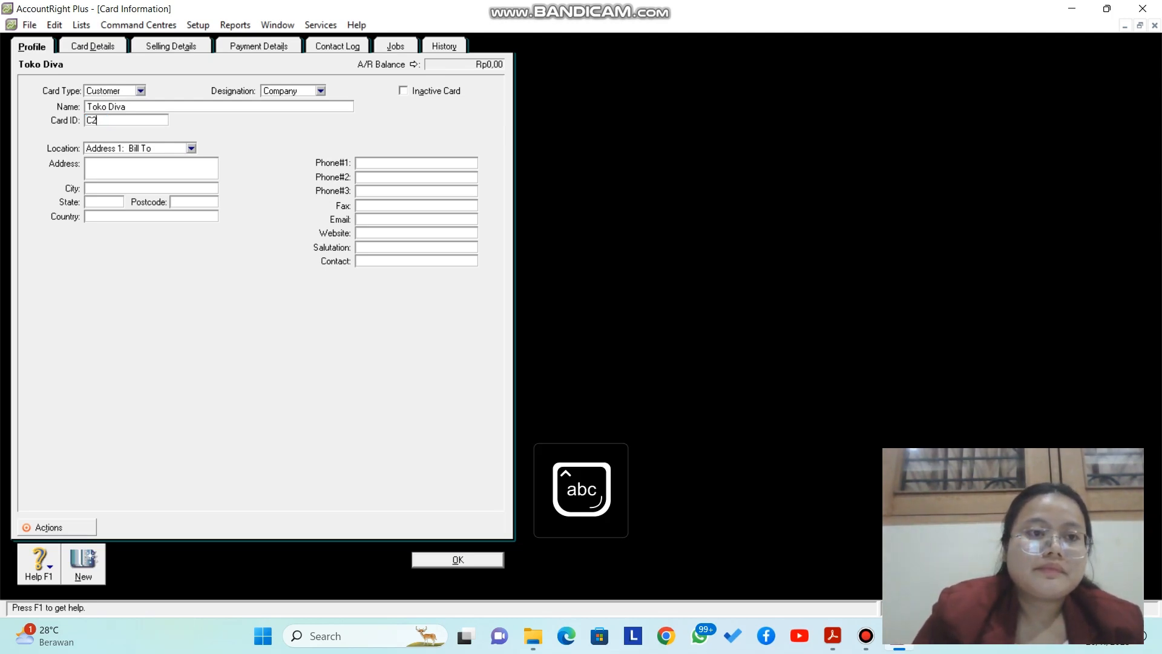
{"action": "key", "text": "Tab"}
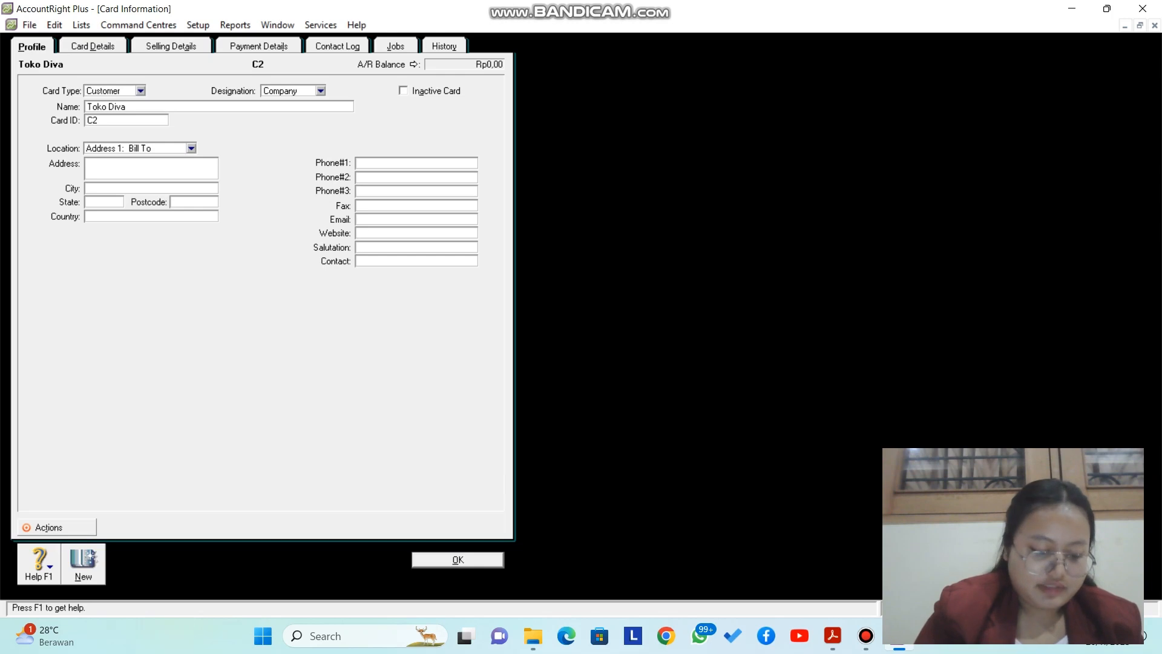
Step: Enter Toko Diva's street address and the city Bali
{"action": "key", "text": "Caps_Lock"}
{"action": "key", "text": "Caps_Lock"}
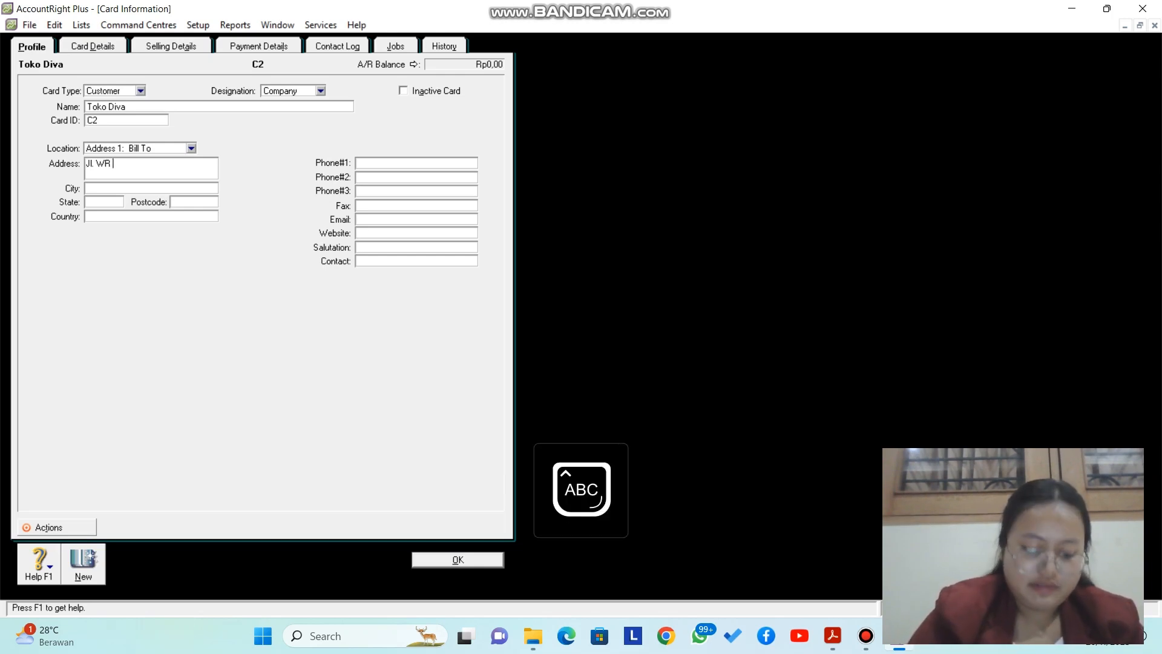
{"action": "key", "text": "Caps_Lock"}
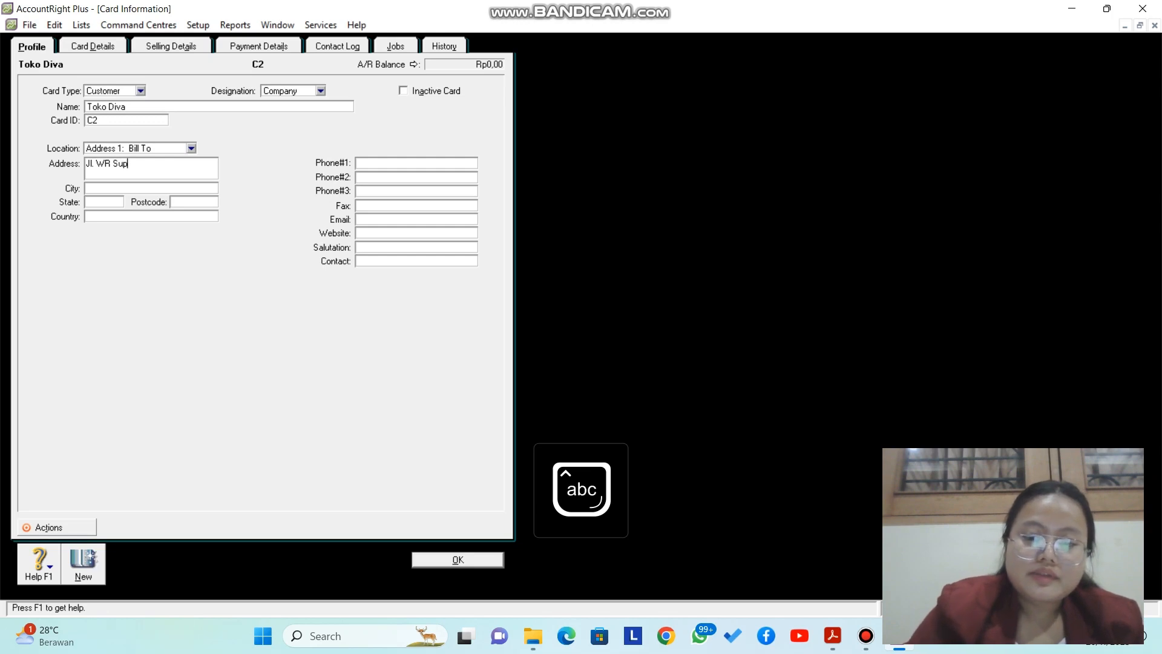
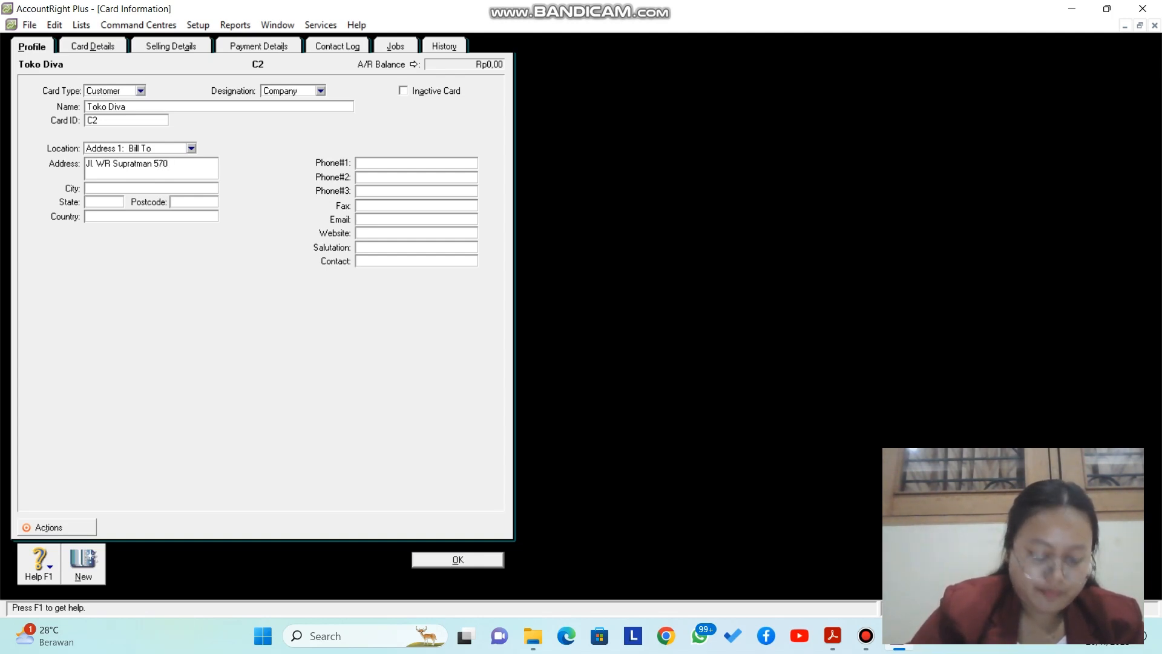
{"action": "key", "text": "Caps_Lock"}
{"action": "key", "text": "Caps_Lock"}
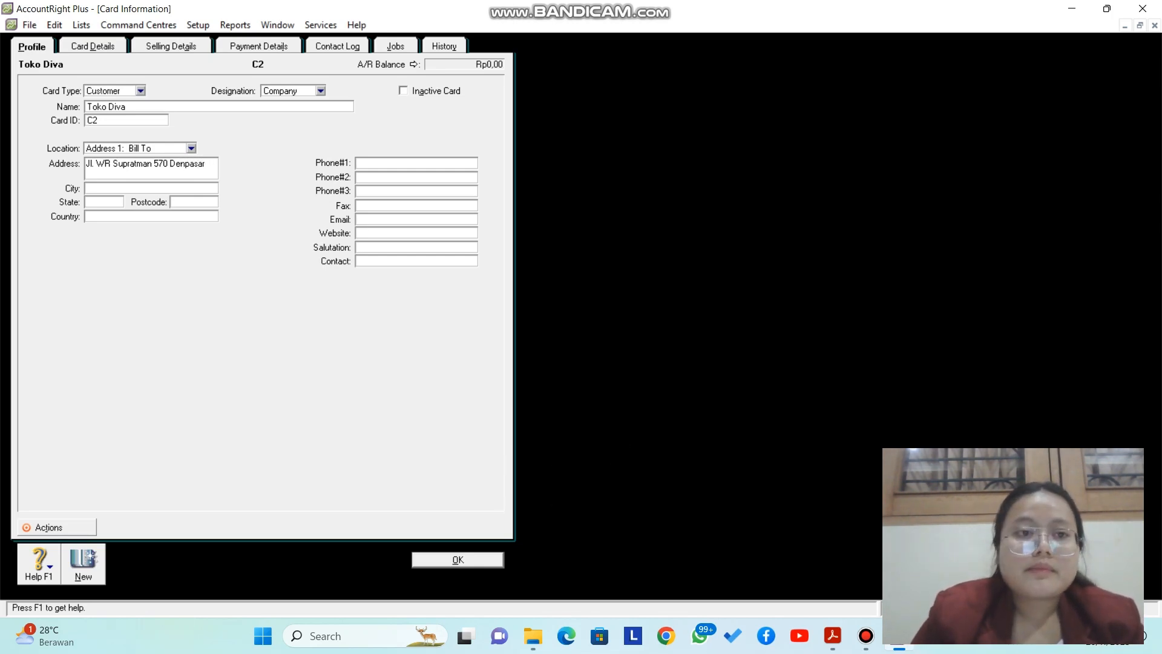
{"action": "left_click", "coordinate": [88, 189]}
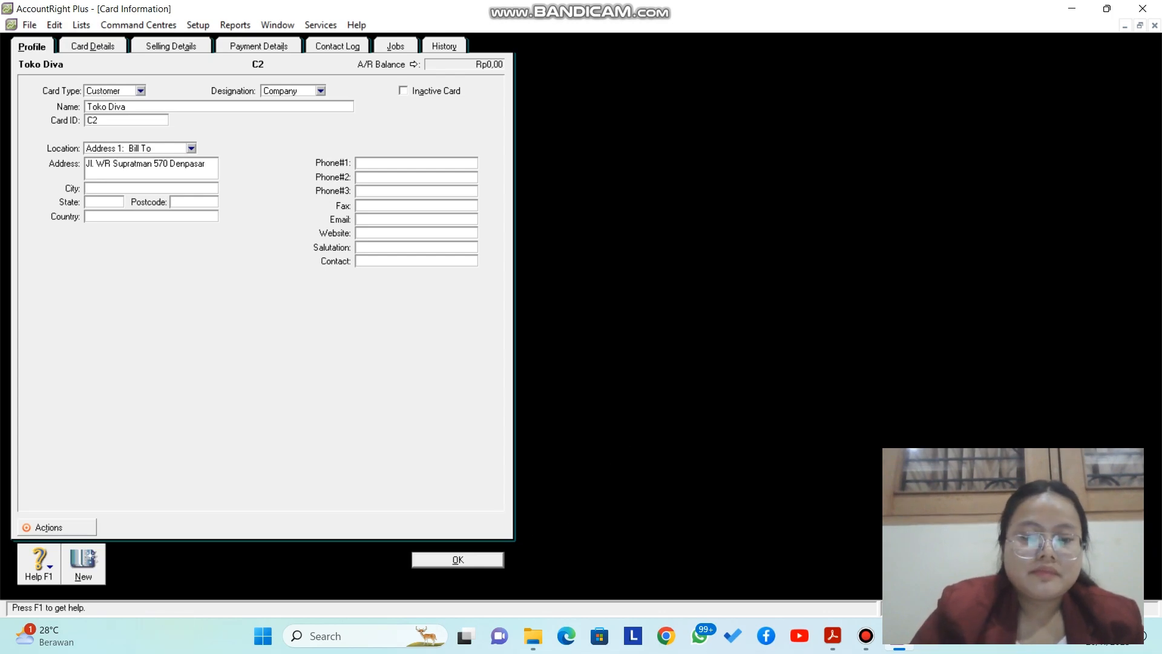
{"action": "type", "text": "Bali"}
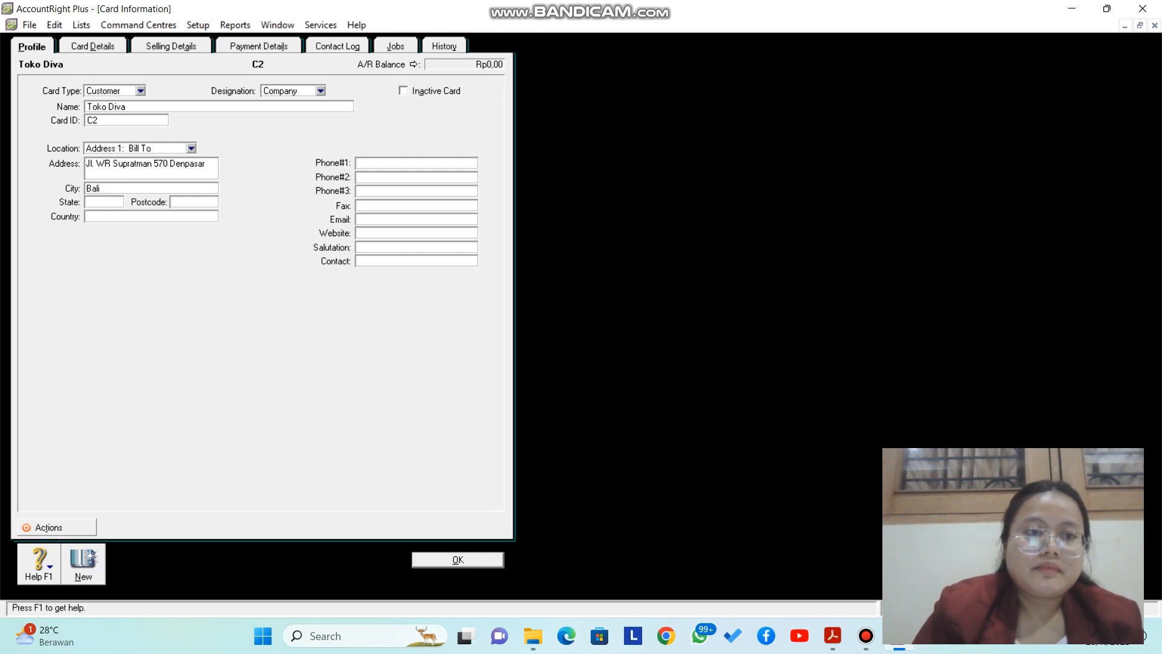
Step: Set the country to Indonesia and enter the main phone number in Phone#1
{"action": "left_click", "coordinate": [87, 216]}
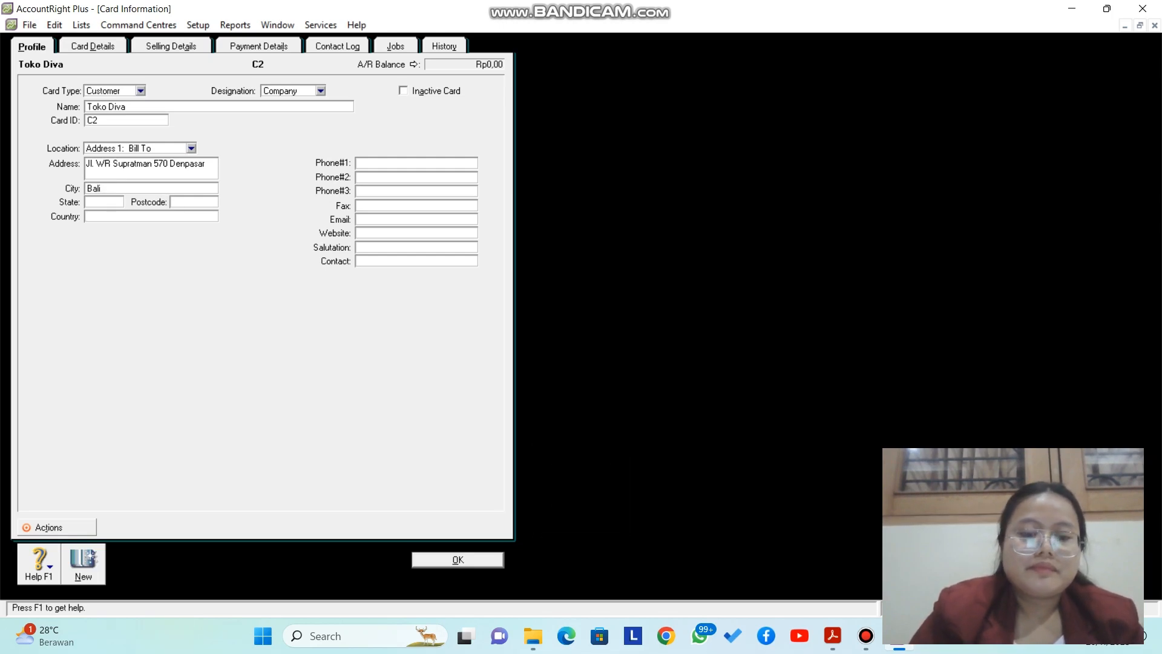
{"action": "key", "text": "Caps_Lock"}
{"action": "type", "text": "I"}
{"action": "key", "text": "Caps_Lock"}
{"action": "type", "text": "n"}
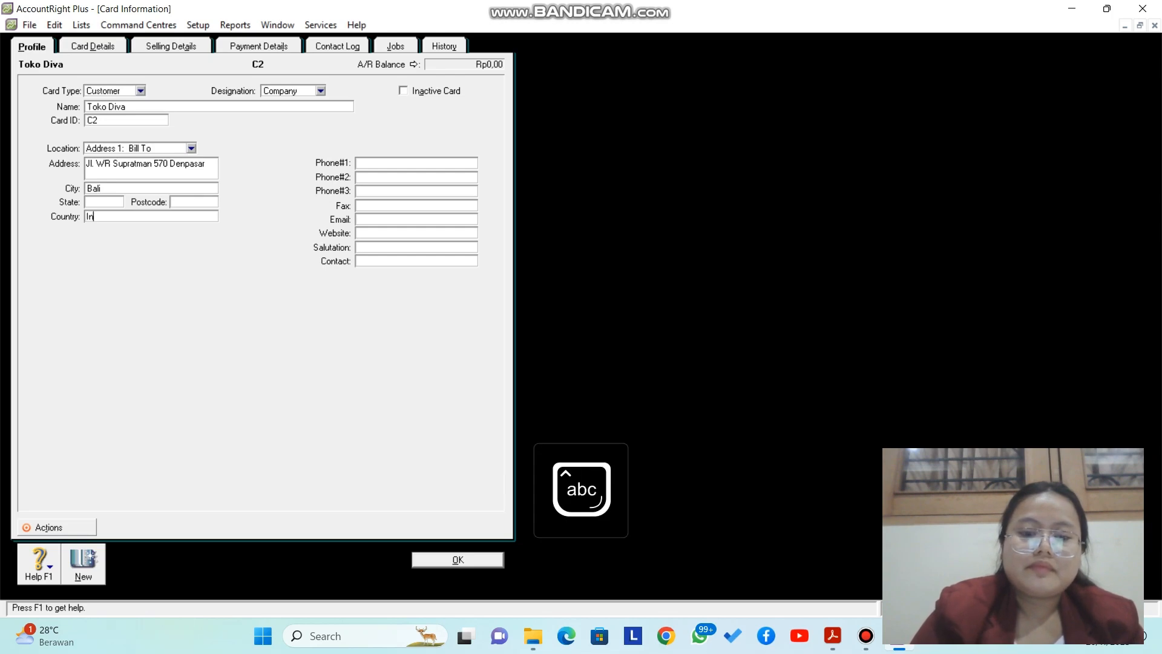
{"action": "type", "text": "donesia"}
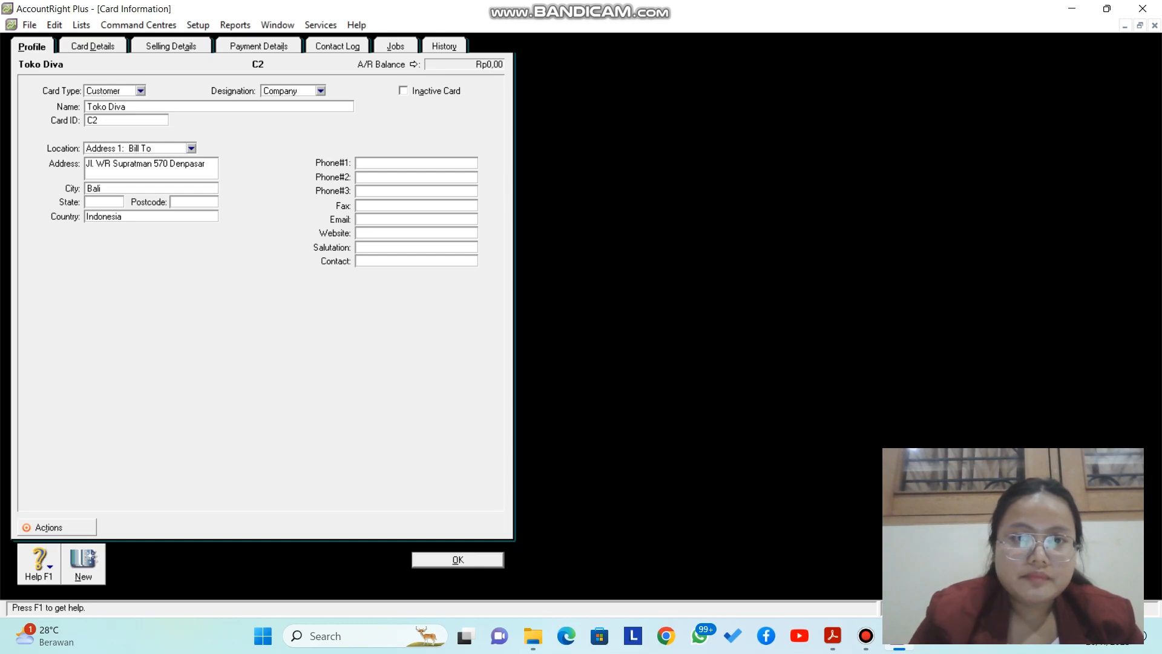
{"action": "left_click", "coordinate": [358, 163]}
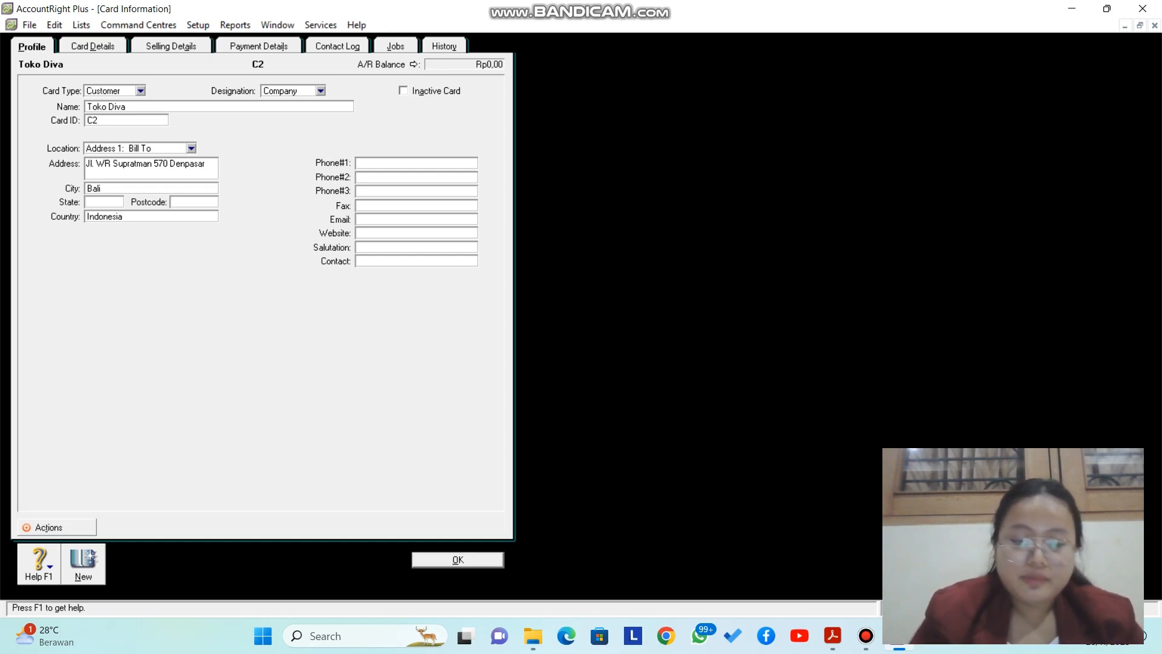
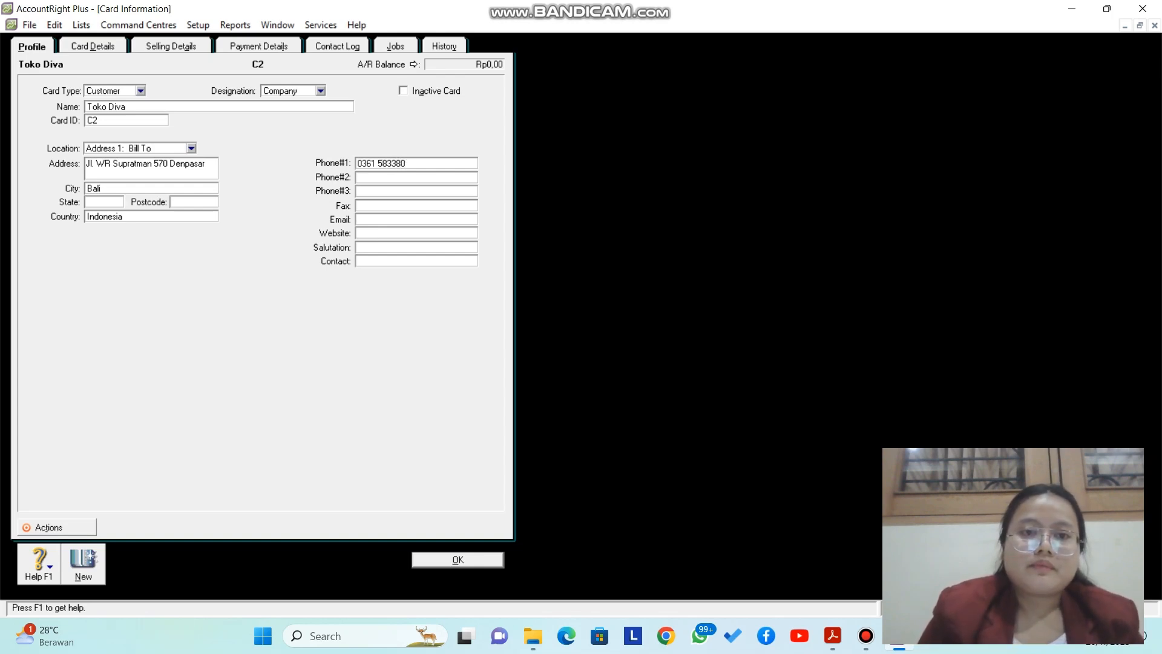
Step: Type the contact person's name, with title, in the Contact field
{"action": "left_click", "coordinate": [387, 261]}
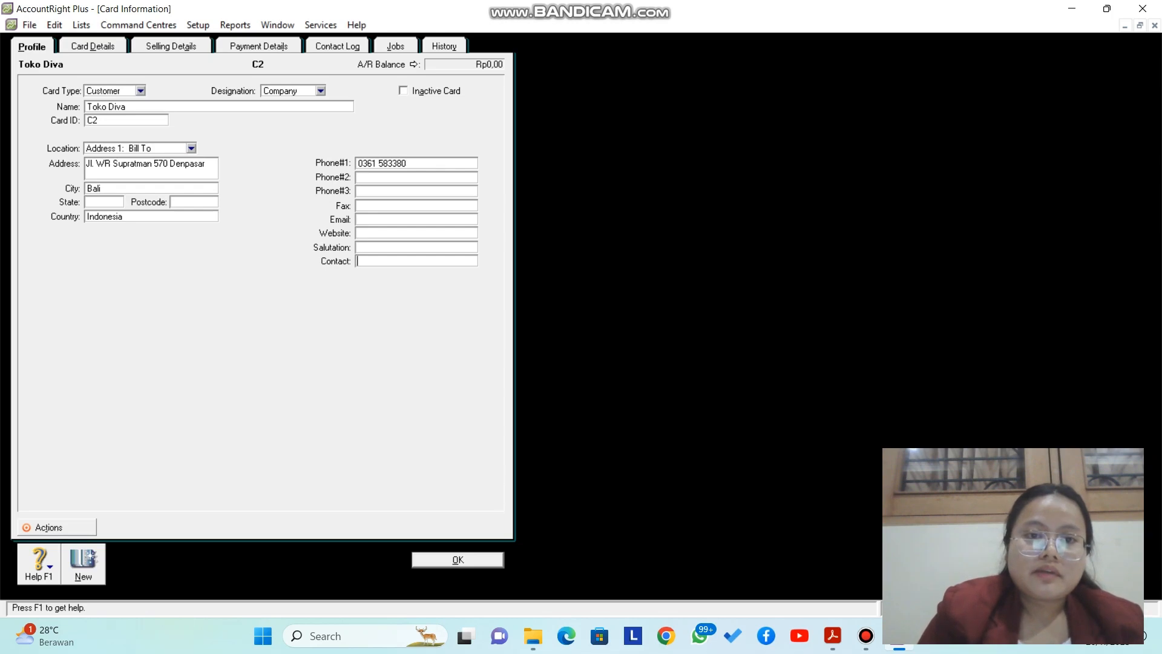
{"action": "key", "text": "Caps_Lock"}
{"action": "key", "text": "Caps_Lock"}
{"action": "key", "text": "Caps_Lock"}
{"action": "key", "text": "Caps_Lock"}
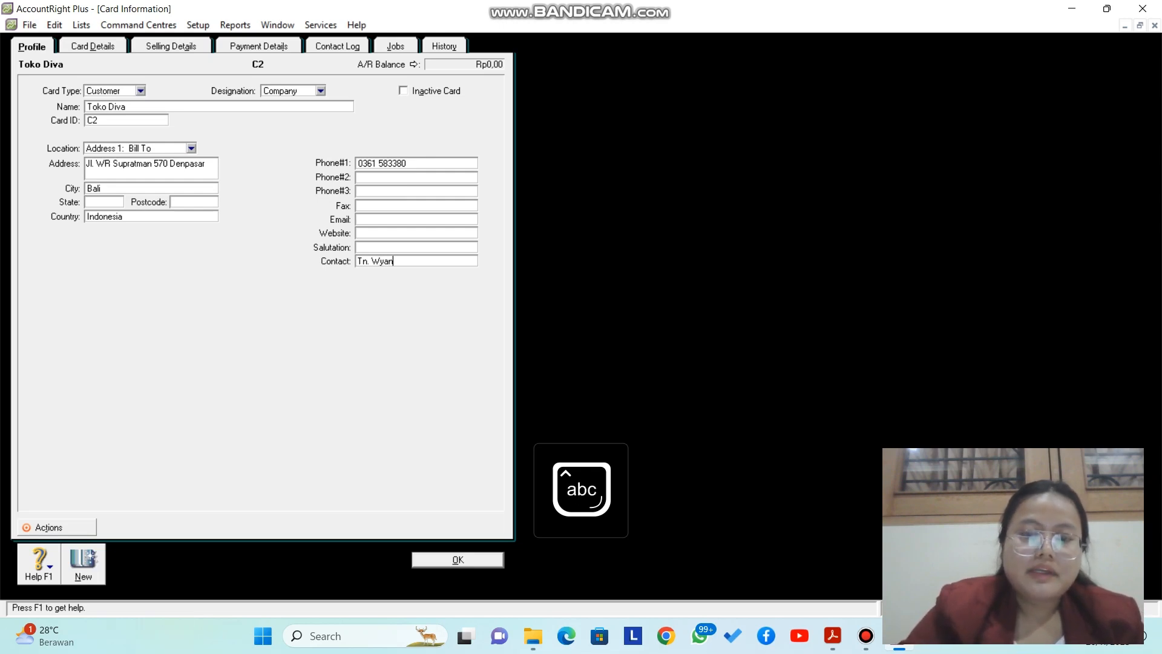
{"action": "key", "text": "Caps_Lock"}
{"action": "key", "text": "Caps_Lock"}
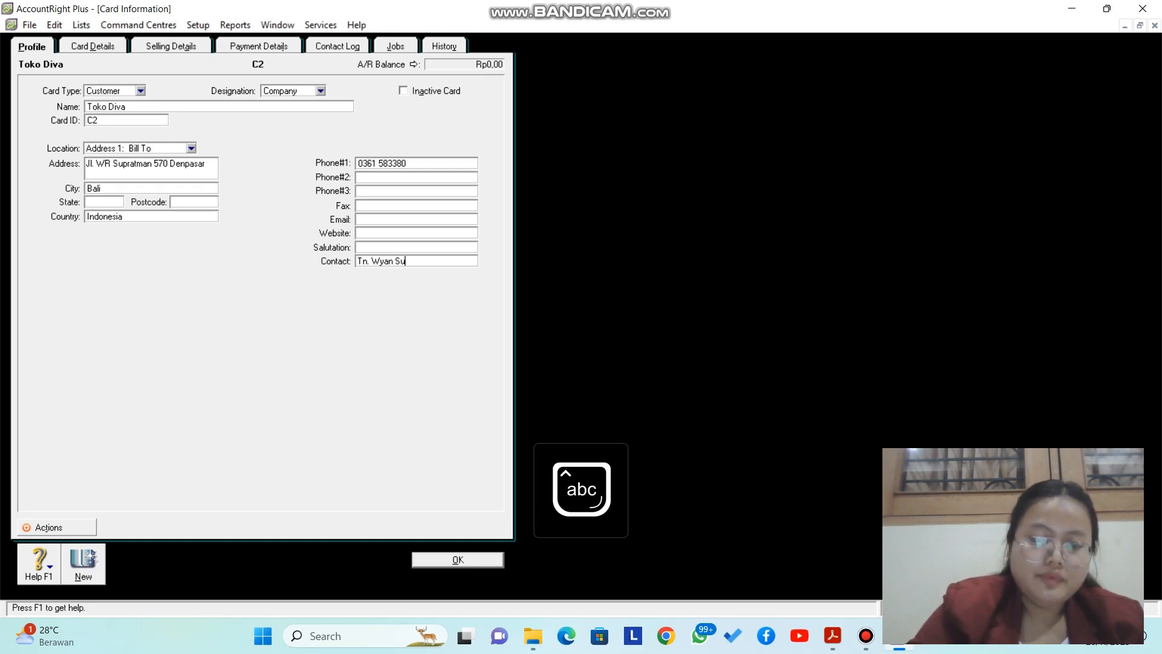
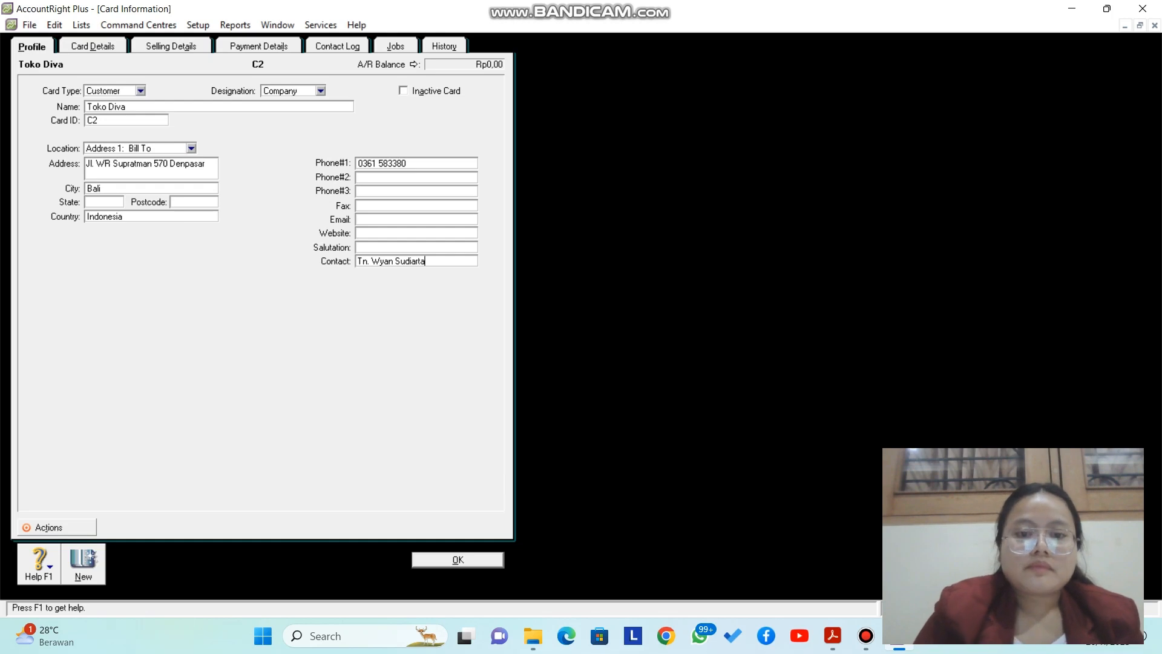
Step: Save Toko Diva's card, then start a blank card from the Supplier list
{"action": "key", "text": "Return"}
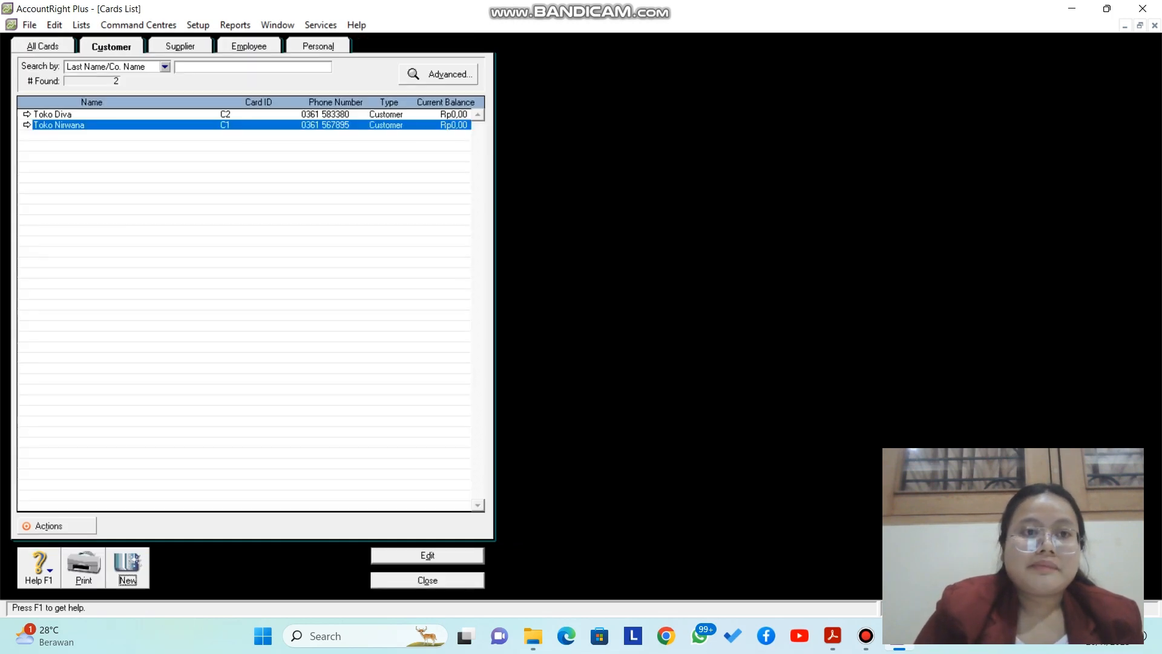
{"action": "left_click", "coordinate": [181, 46]}
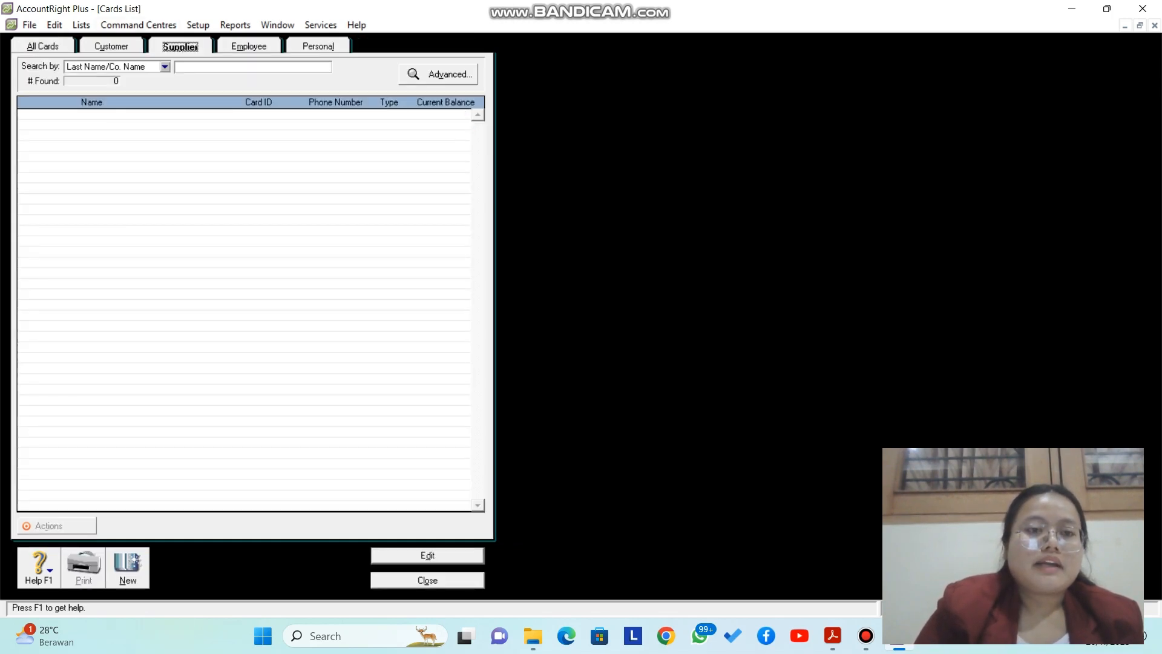
{"action": "left_click", "coordinate": [127, 569]}
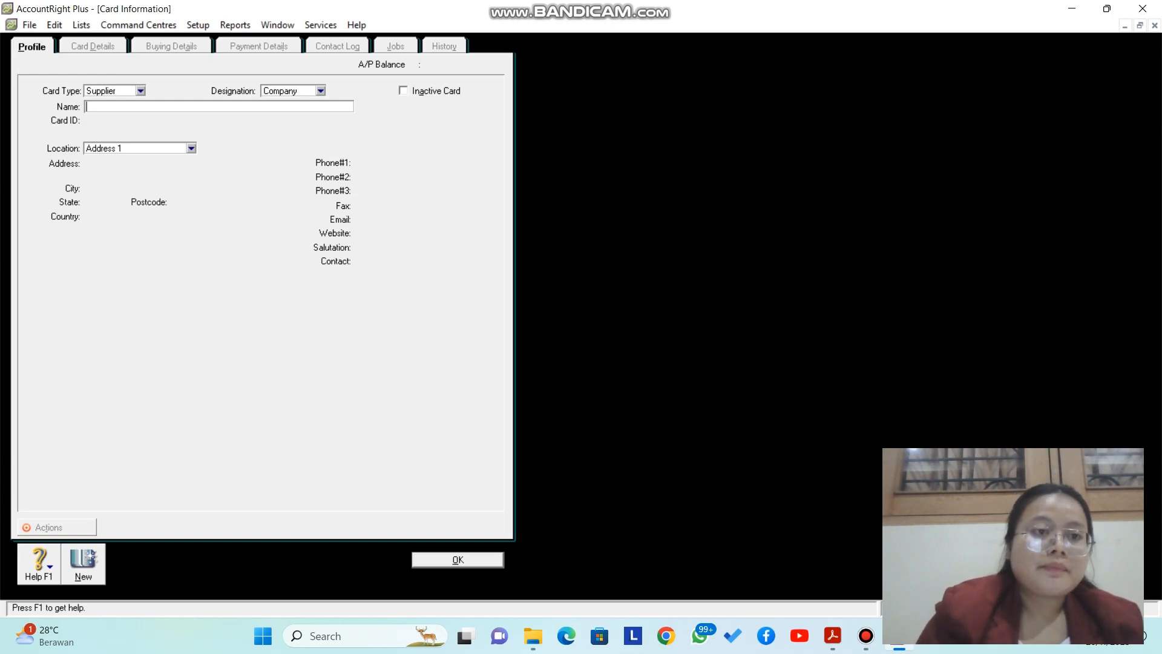
Step: Name the supplier 'PT. Nusantara' and give it card ID V1
{"action": "key", "text": "Caps_Lock"}
{"action": "type", "text": "PT "}
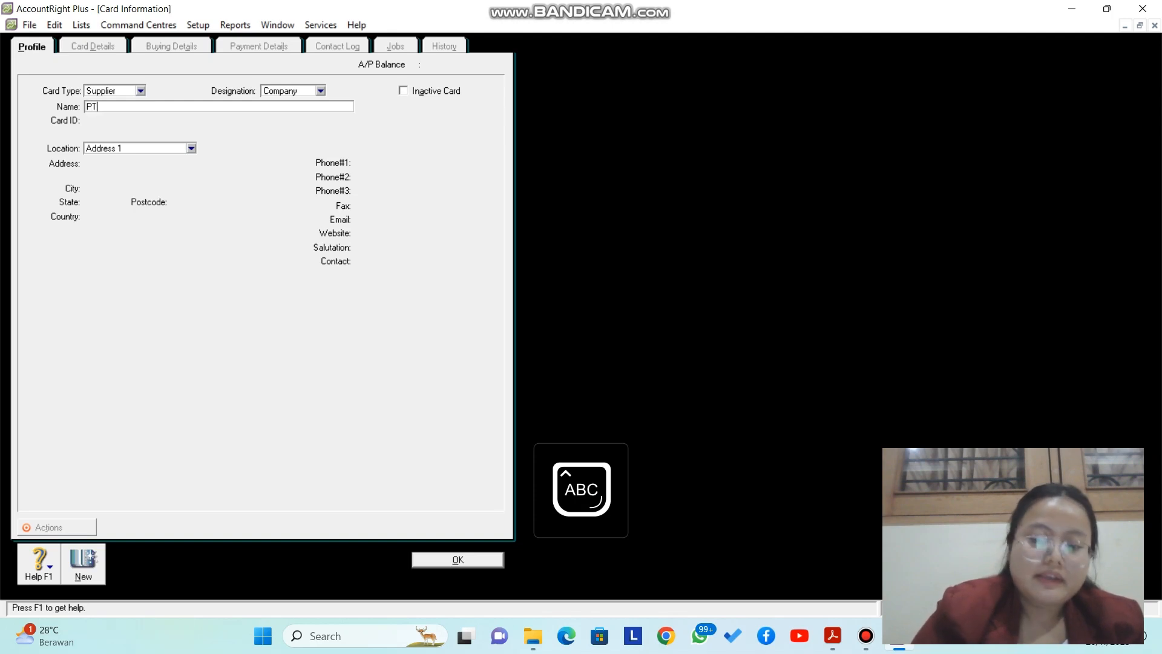
{"action": "type", "text": "."}
{"action": "key", "text": "Caps_Lock"}
{"action": "key", "text": "Caps_Lock"}
{"action": "type", "text": "N"}
{"action": "key", "text": "Caps_Lock"}
{"action": "type", "text": "usantara"}
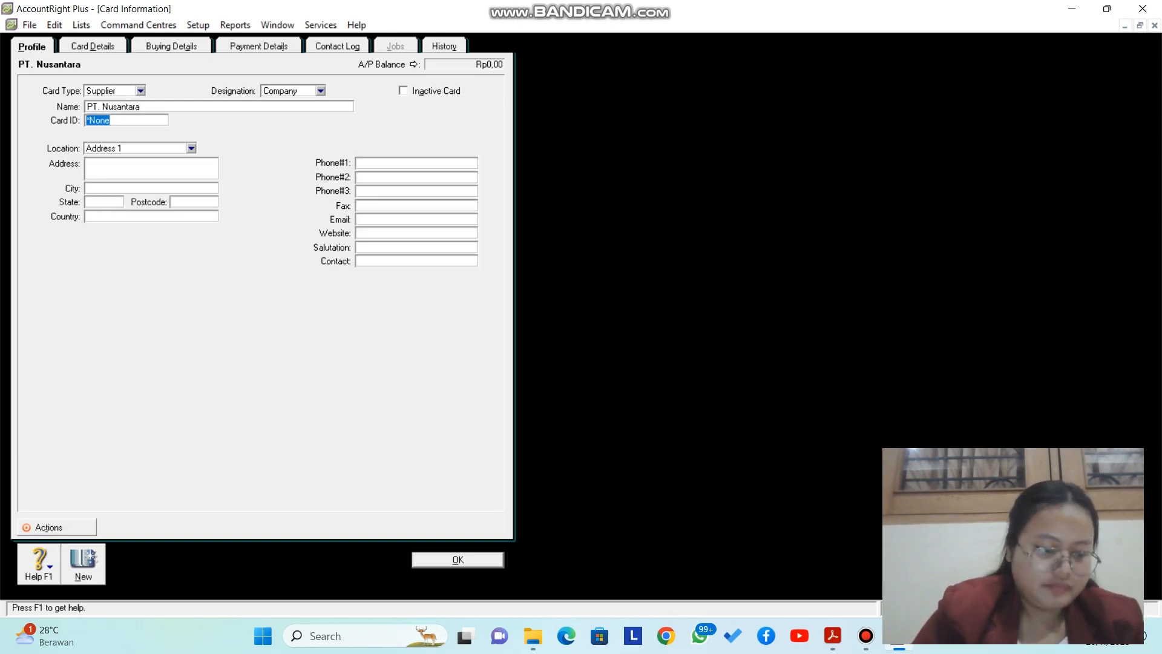
{"action": "key", "text": "Caps_Lock"}
{"action": "type", "text": "V1"}
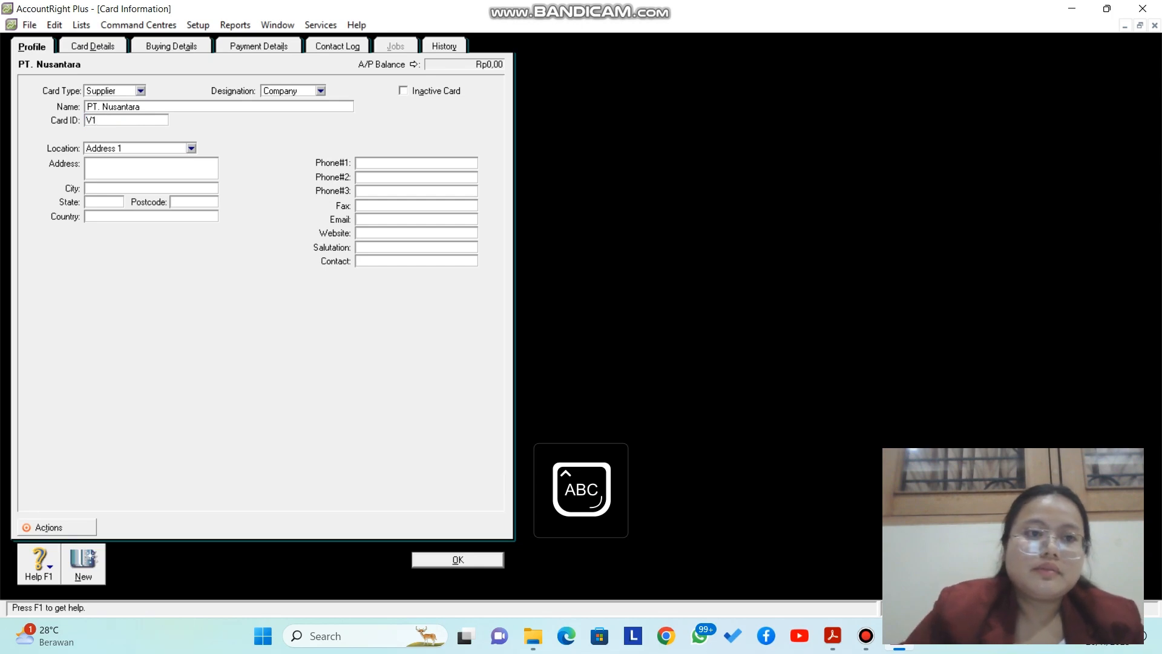
{"action": "key", "text": "Tab"}
Step: Enter the supplier's street address, correcting the house number
{"action": "key", "text": "Caps_Lock"}
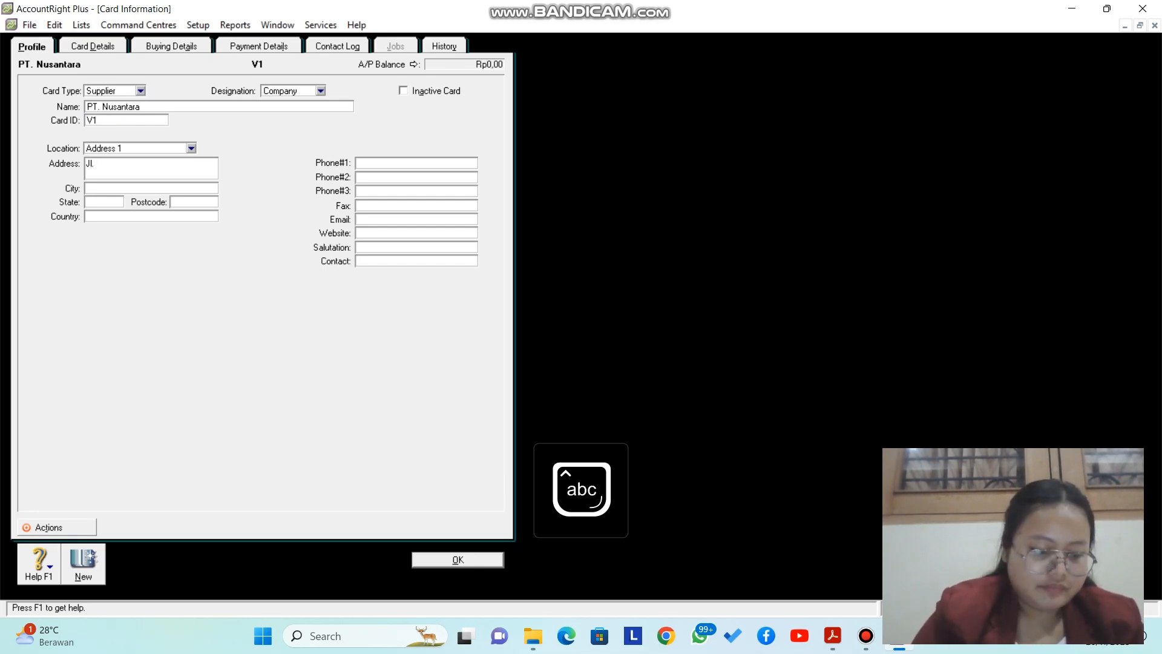
{"action": "key", "text": "Caps_Lock"}
{"action": "key", "text": "Caps_Lock"}
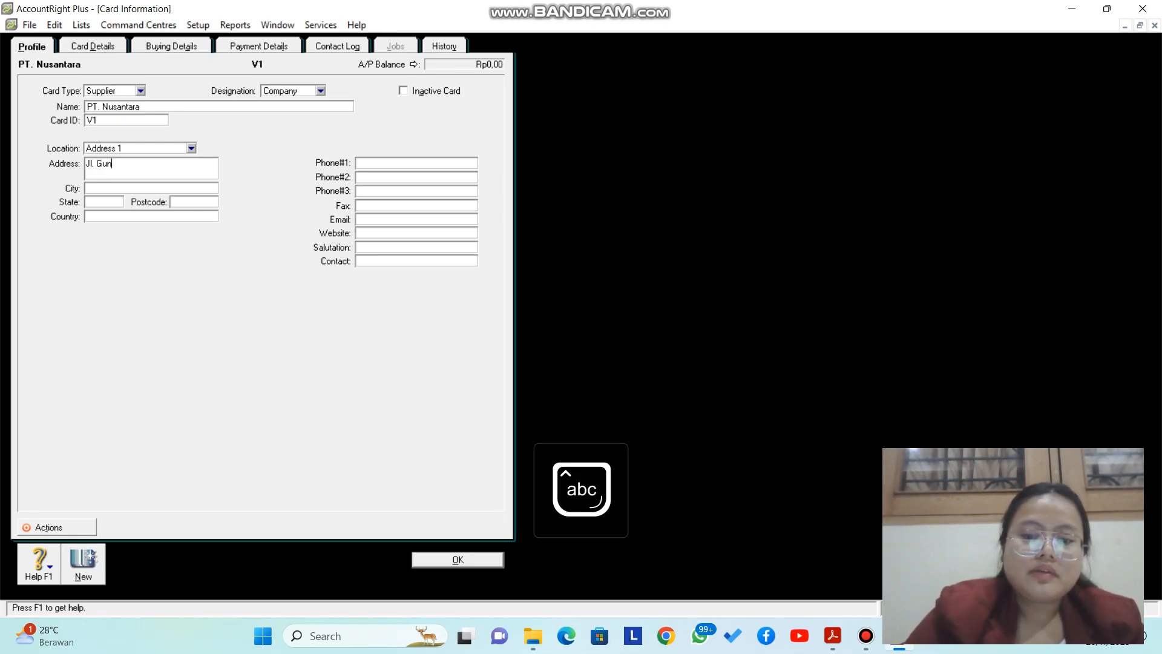
{"action": "key", "text": "Caps_Lock"}
{"action": "key", "text": "Caps_Lock"}
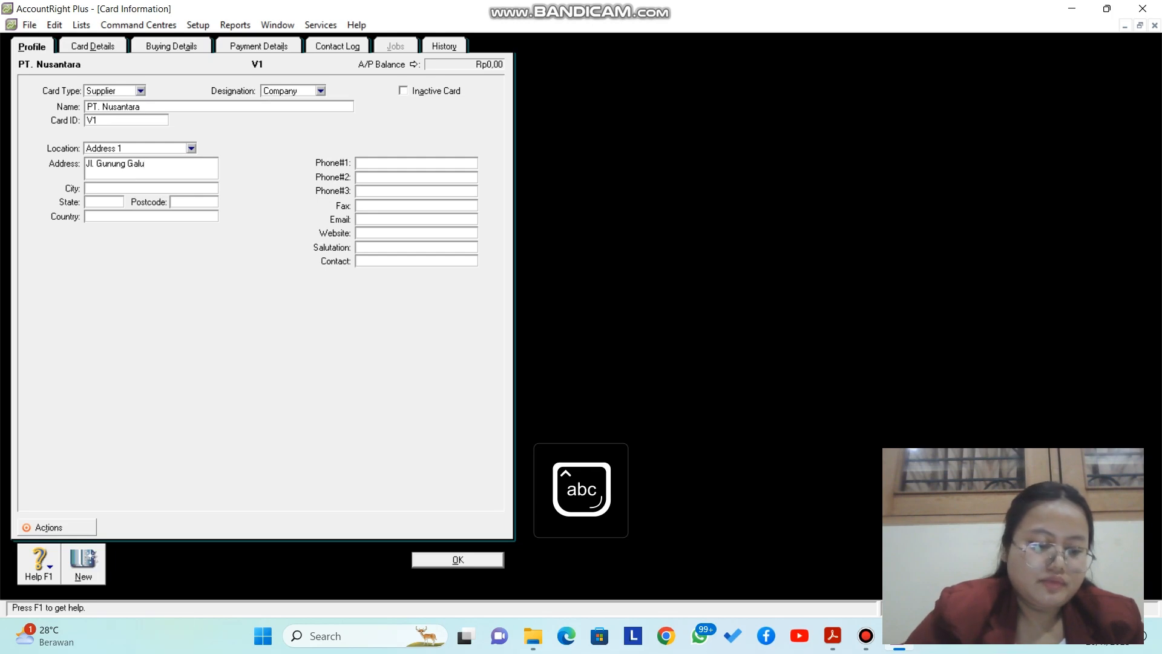
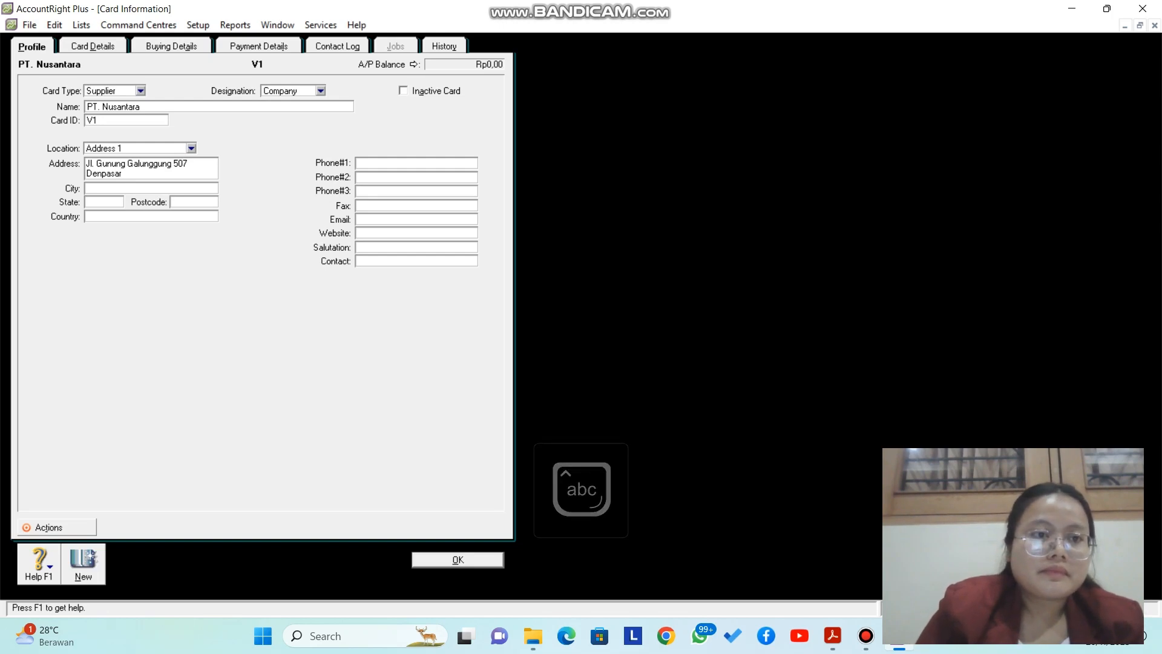
Step: Set the city to Bali and the country to Indonesia
{"action": "key", "text": "Caps_Lock"}
{"action": "type", "text": "B"}
{"action": "key", "text": "Caps_Lock"}
{"action": "type", "text": "ali"}
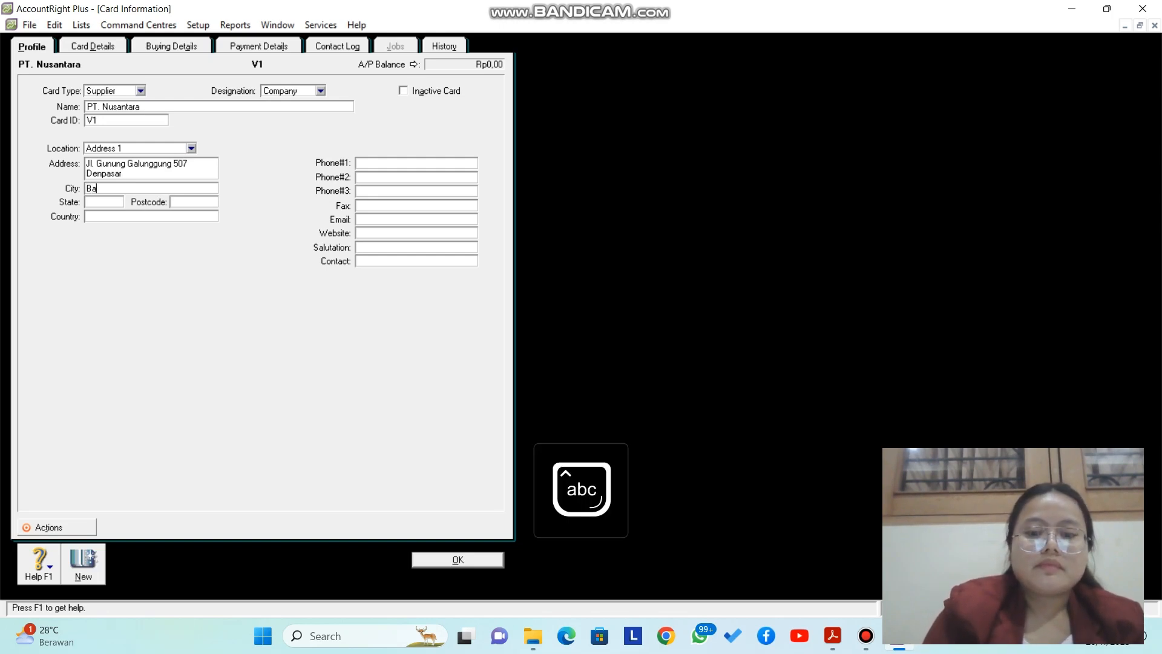
{"action": "key", "text": "Tab"}
{"action": "key", "text": "Tab"}
{"action": "key", "text": "Tab"}
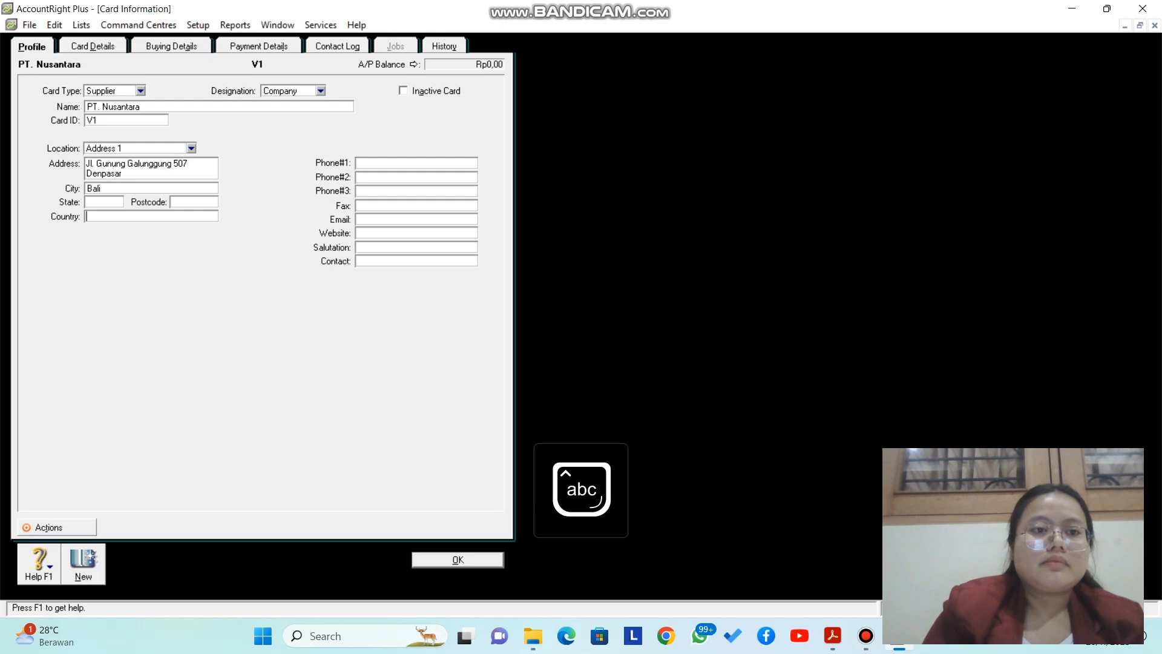
{"action": "key", "text": "Caps_Lock"}
{"action": "type", "text": "I"}
{"action": "key", "text": "Caps_Lock"}
{"action": "type", "text": "ndonesia"}
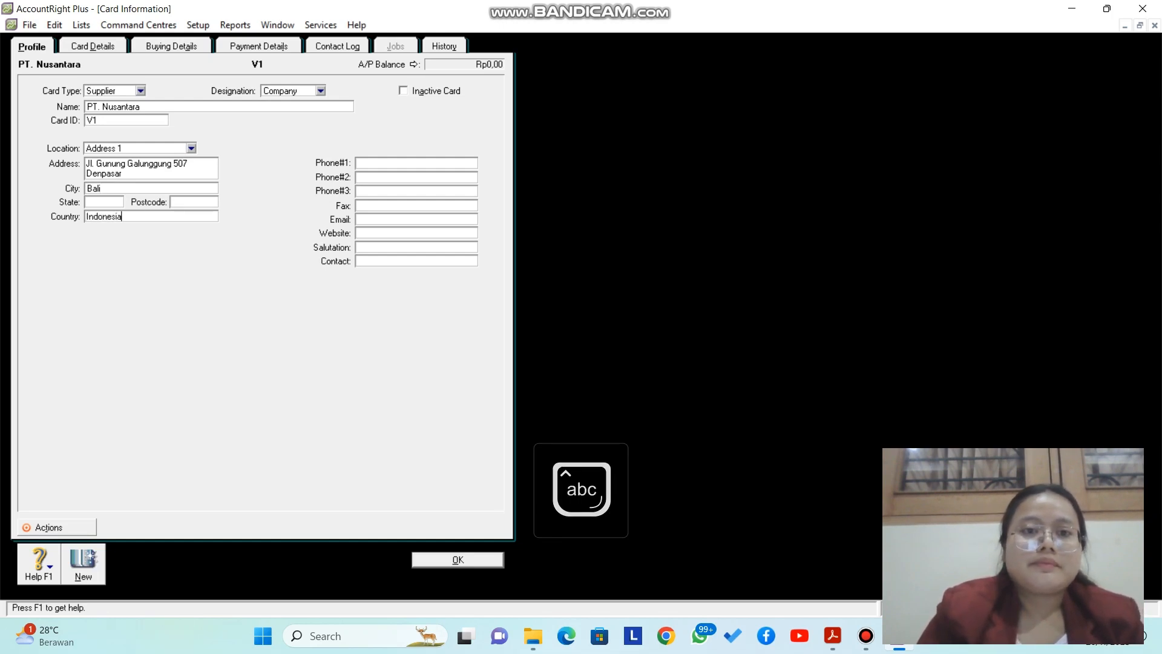
{"action": "key", "text": "Tab"}
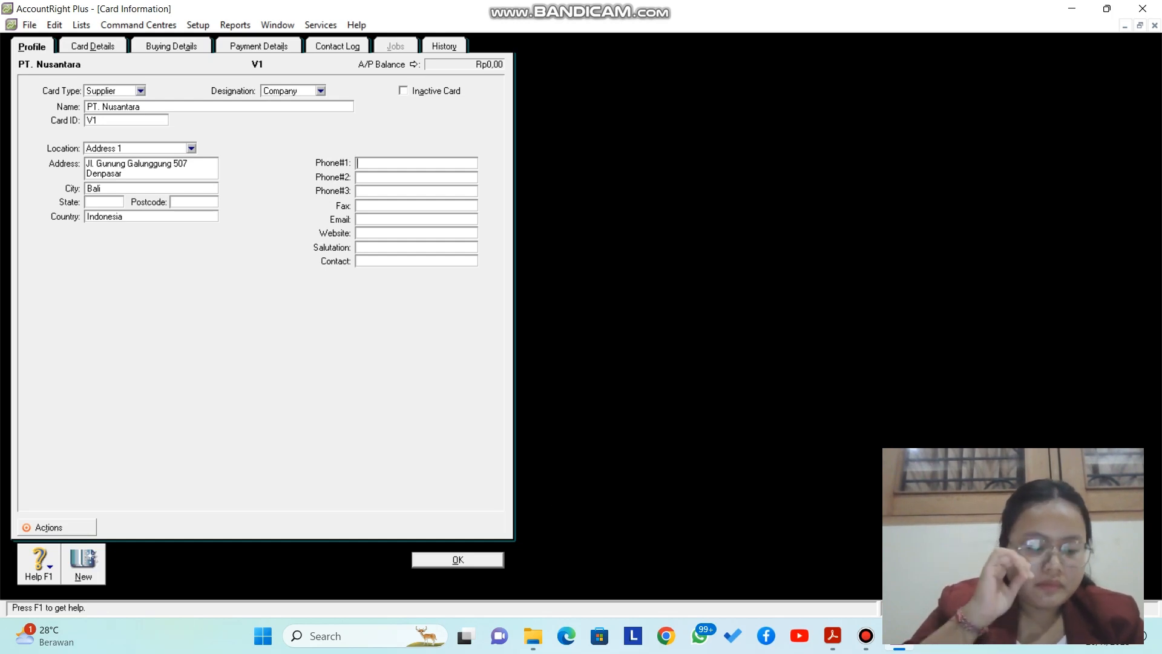
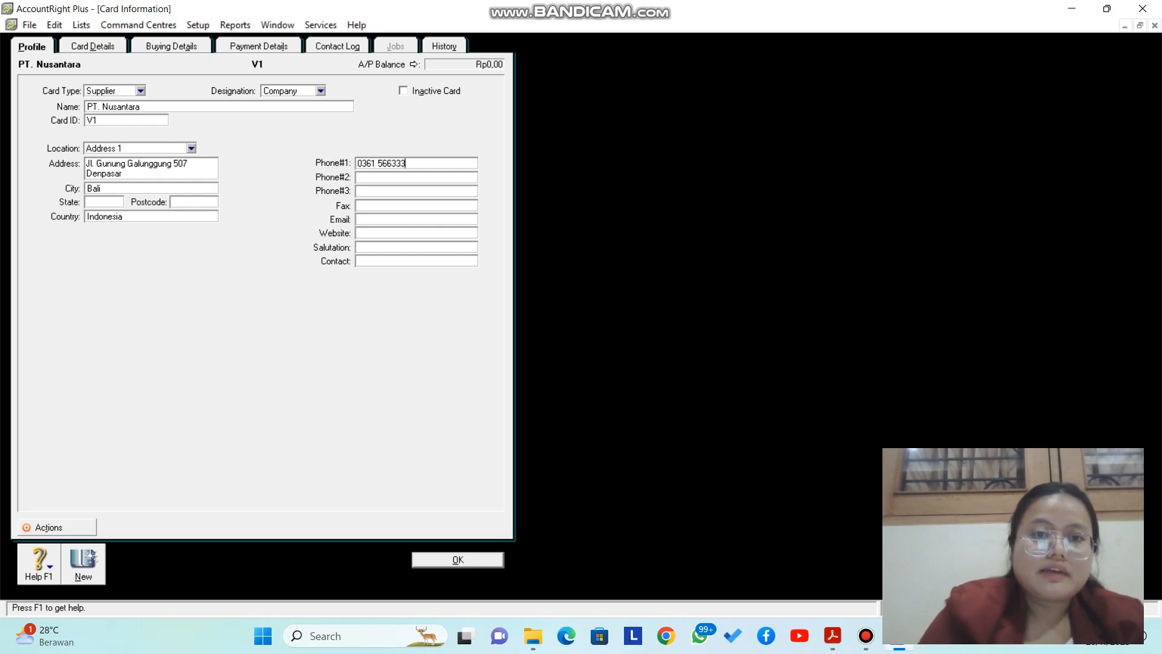
Step: Add the Phone#1 number and the contact person's name, then save the PT. Nusantara card
{"action": "left_click", "coordinate": [416, 261]}
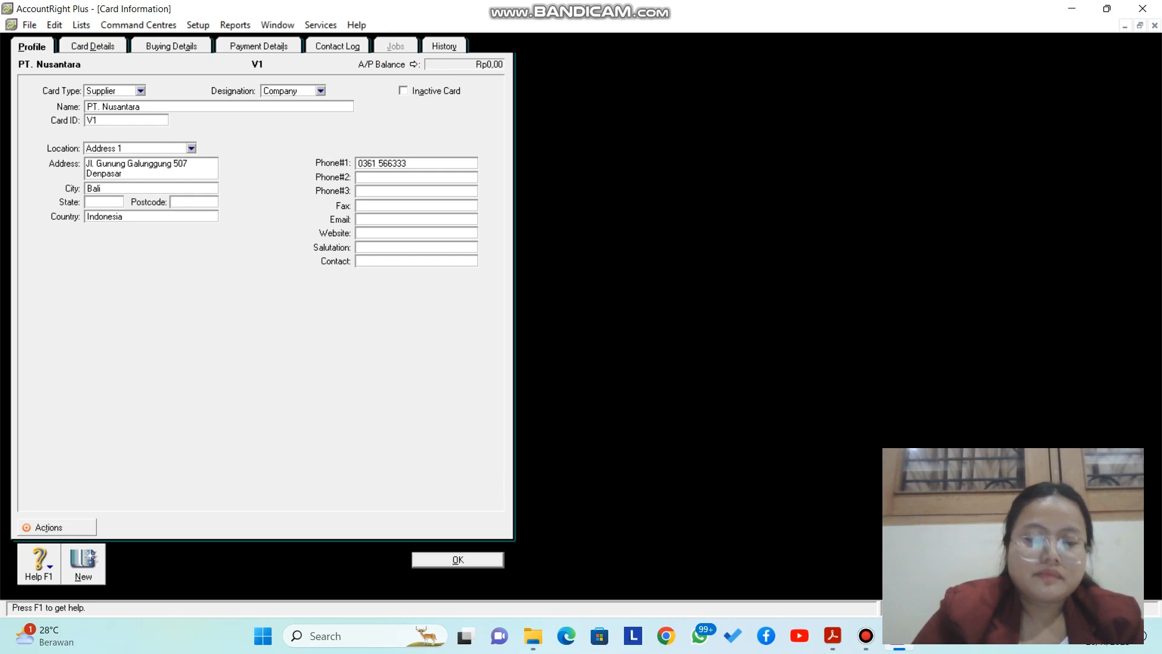
{"action": "key", "text": "Caps_Lock"}
{"action": "type", "text": "T"}
{"action": "key", "text": "Caps_Lock"}
{"action": "type", "text": "n."}
{"action": "key", "text": "Caps_Lock"}
{"action": "type", "text": "N"}
{"action": "key", "text": "Caps_Lock"}
{"action": "type", "text": "usa"}
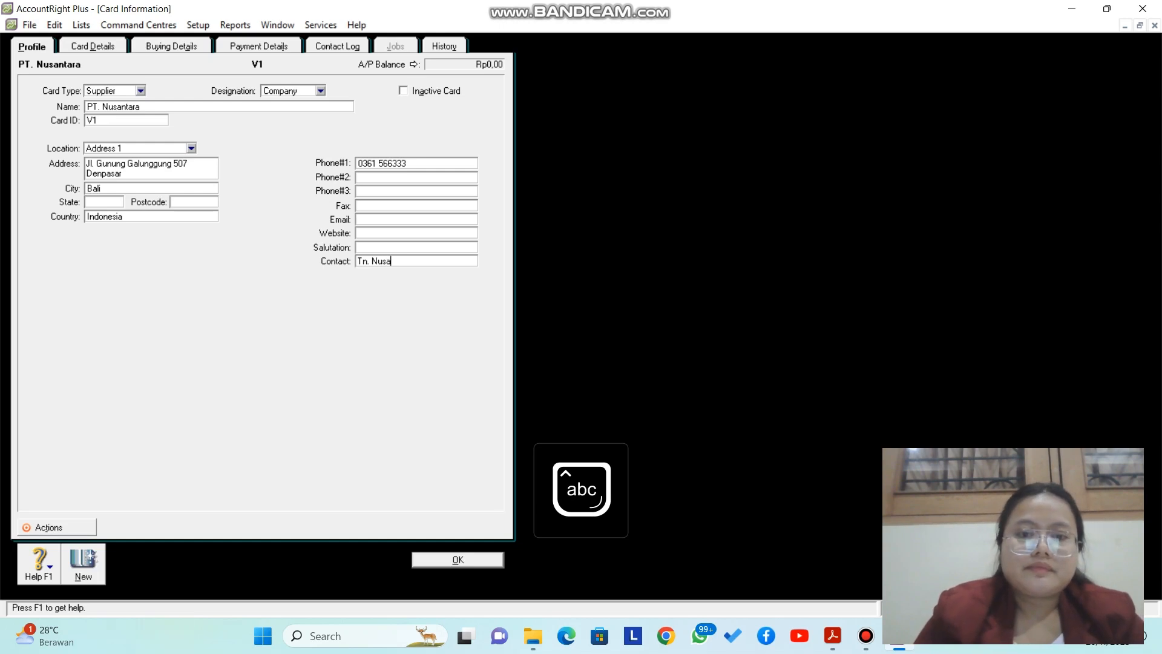
{"action": "key", "text": "Return"}
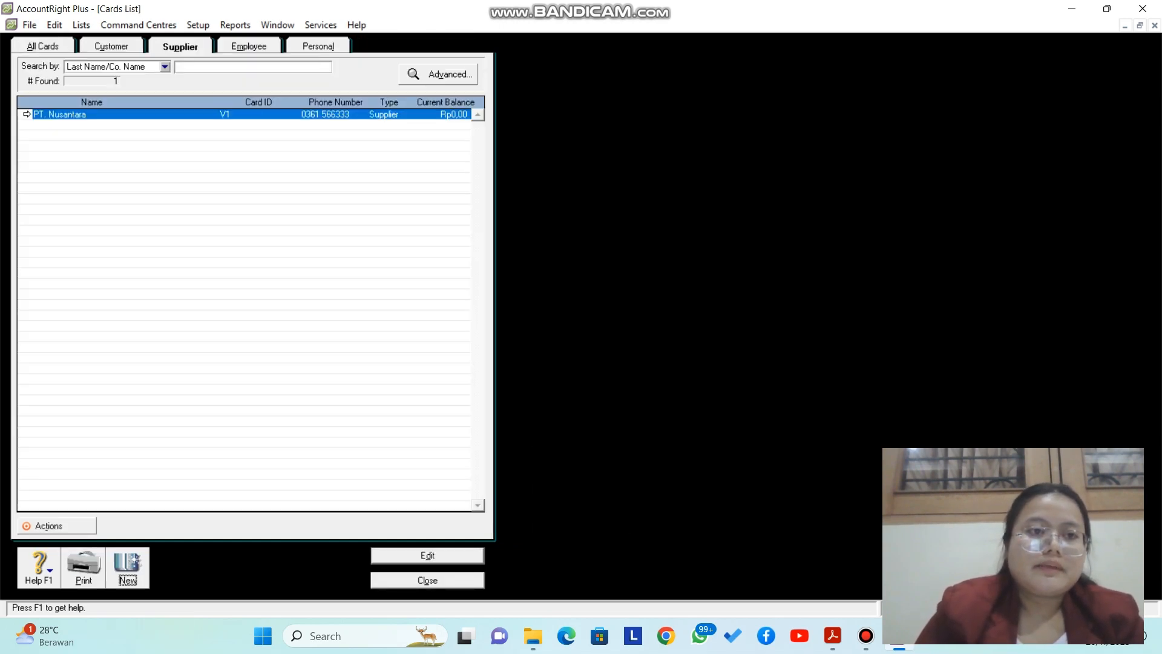
Step: Start a new supplier card named 'PT. Delta' with card ID V2
{"action": "key", "text": "Return"}
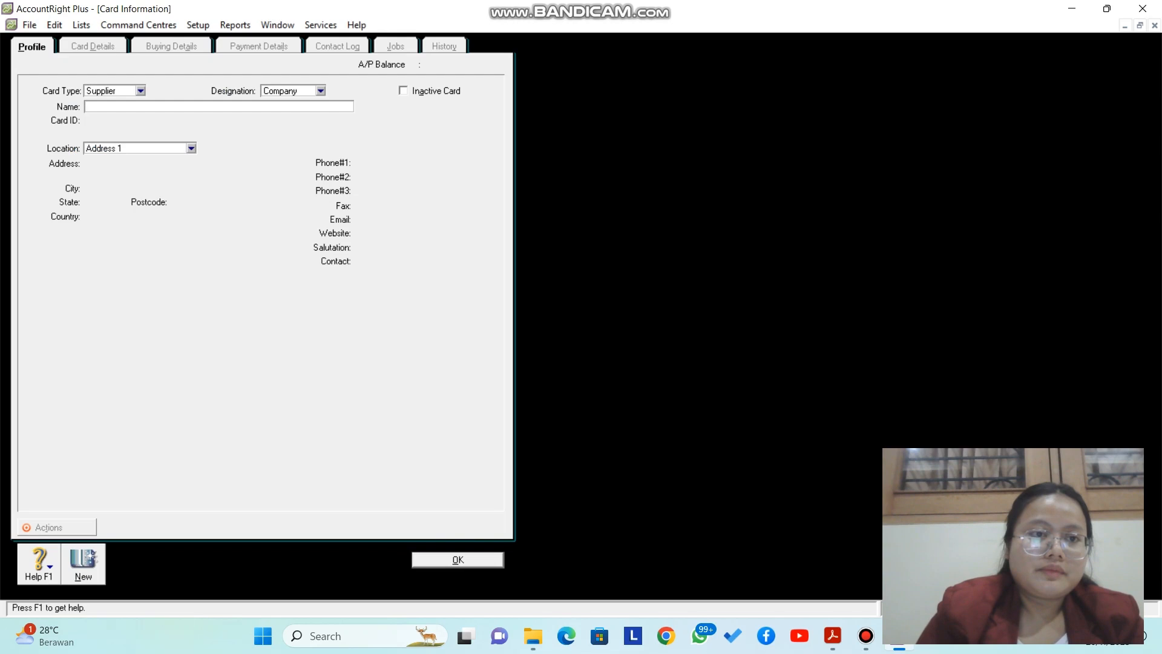
{"action": "key", "text": "Caps_Lock"}
{"action": "type", "text": "PT. DE"}
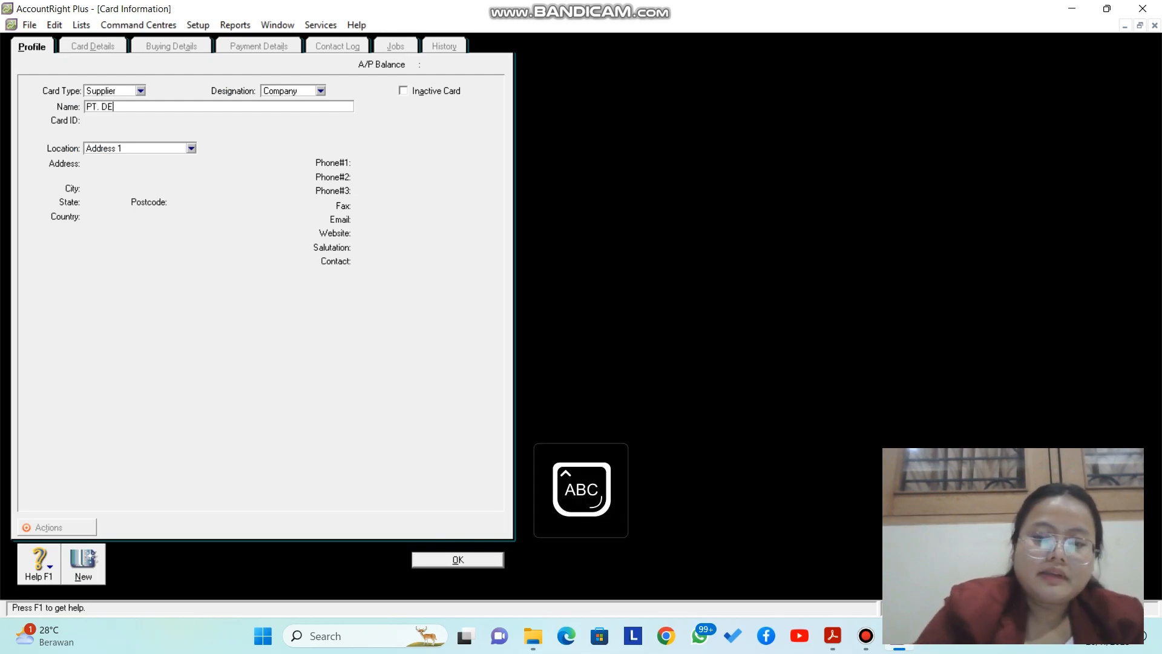
{"action": "key", "text": "Caps_Lock"}
{"action": "key", "text": "BackSpace"}
{"action": "type", "text": "elta"}
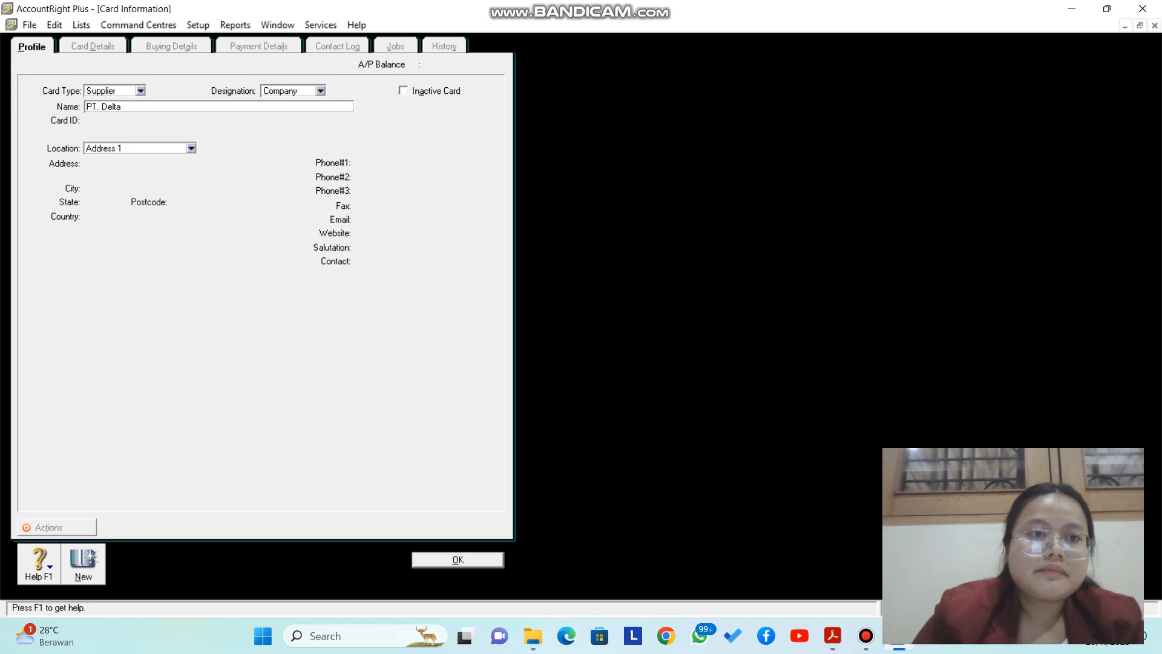
{"action": "key", "text": "Tab"}
{"action": "key", "text": "Caps_Lock"}
{"action": "type", "text": "V2"}
{"action": "key", "text": "Tab"}
{"action": "key", "text": "Tab"}
Step: Enter PT. Delta's street address
{"action": "key", "text": "Caps_Lock"}
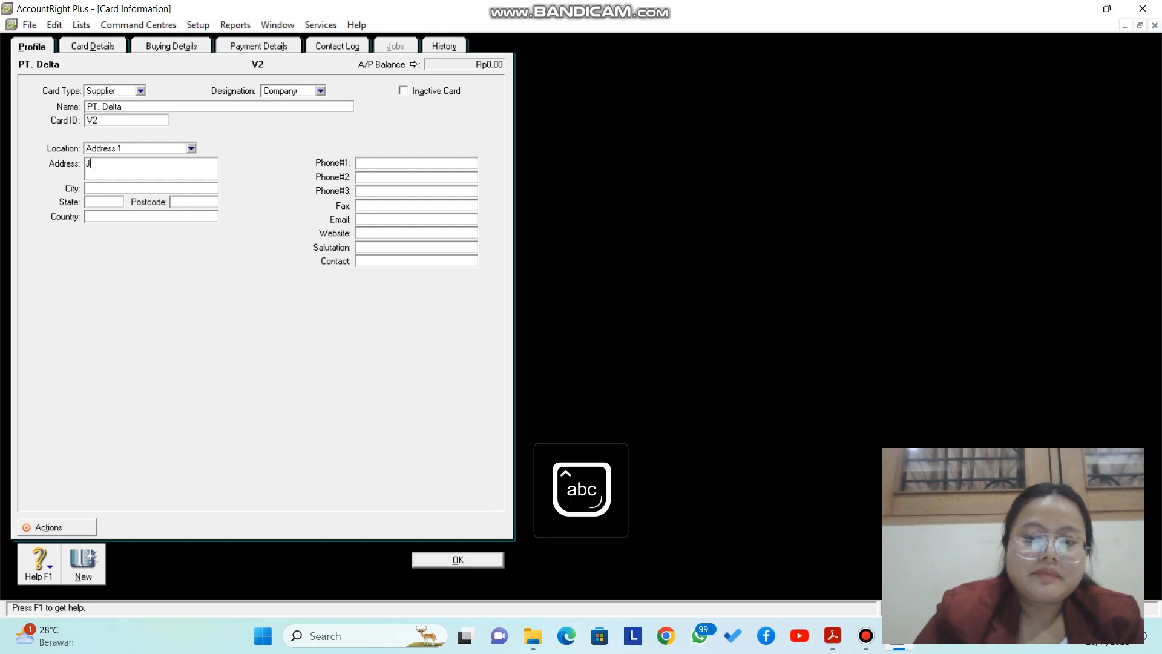
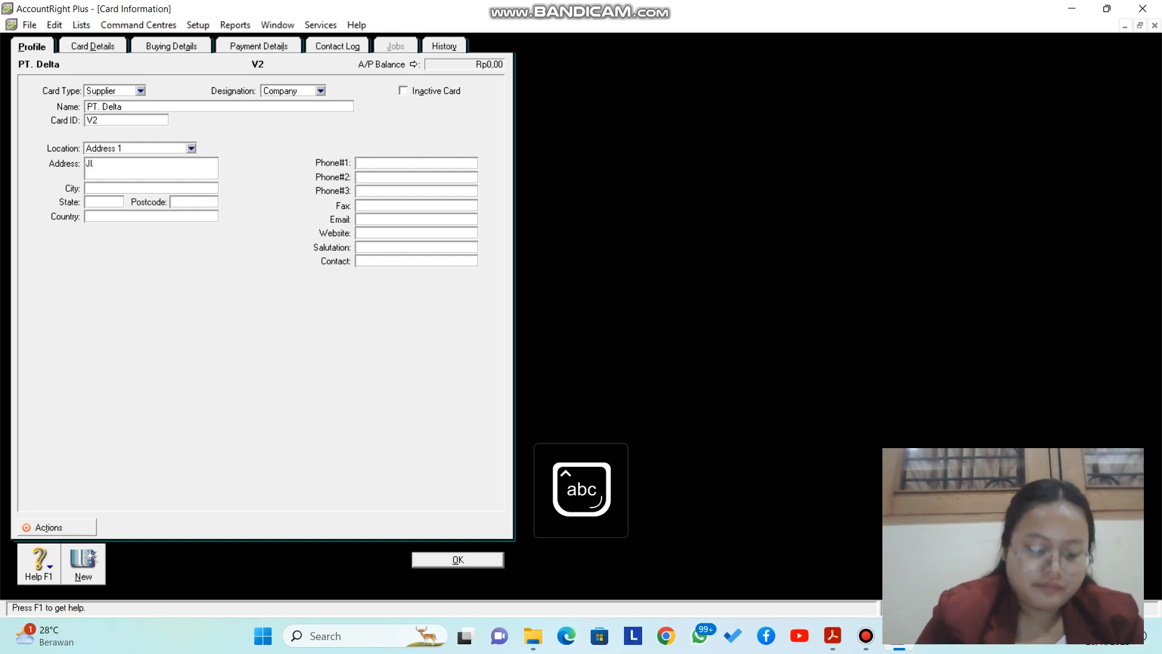
{"action": "key", "text": "Caps_Lock"}
{"action": "key", "text": "Caps_Lock"}
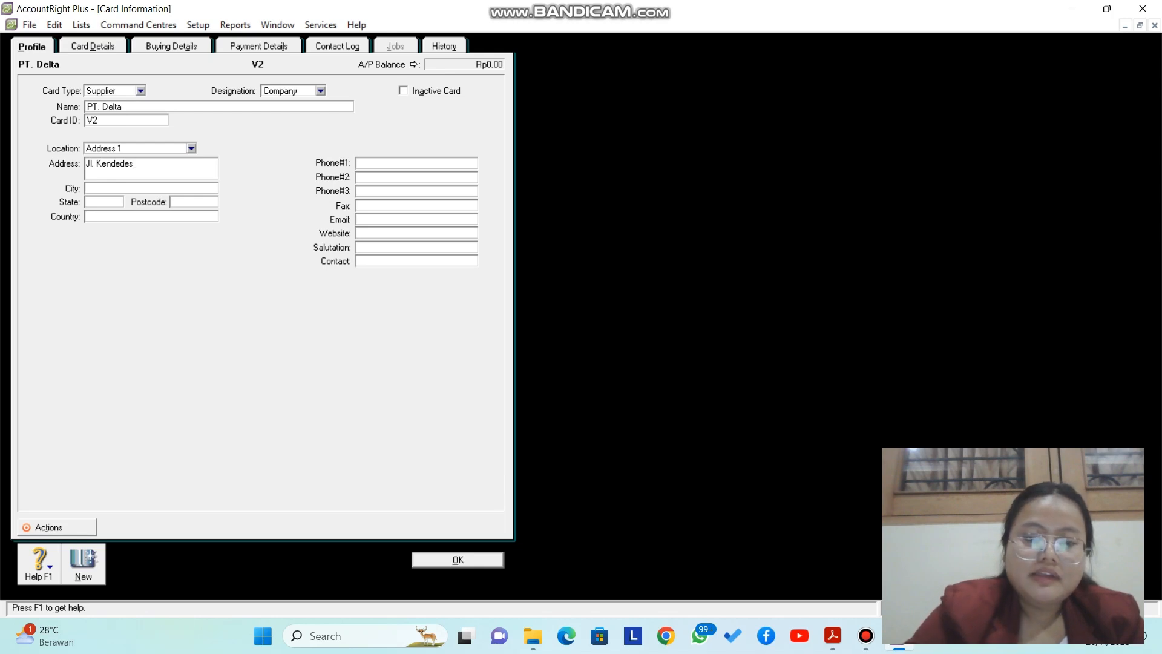
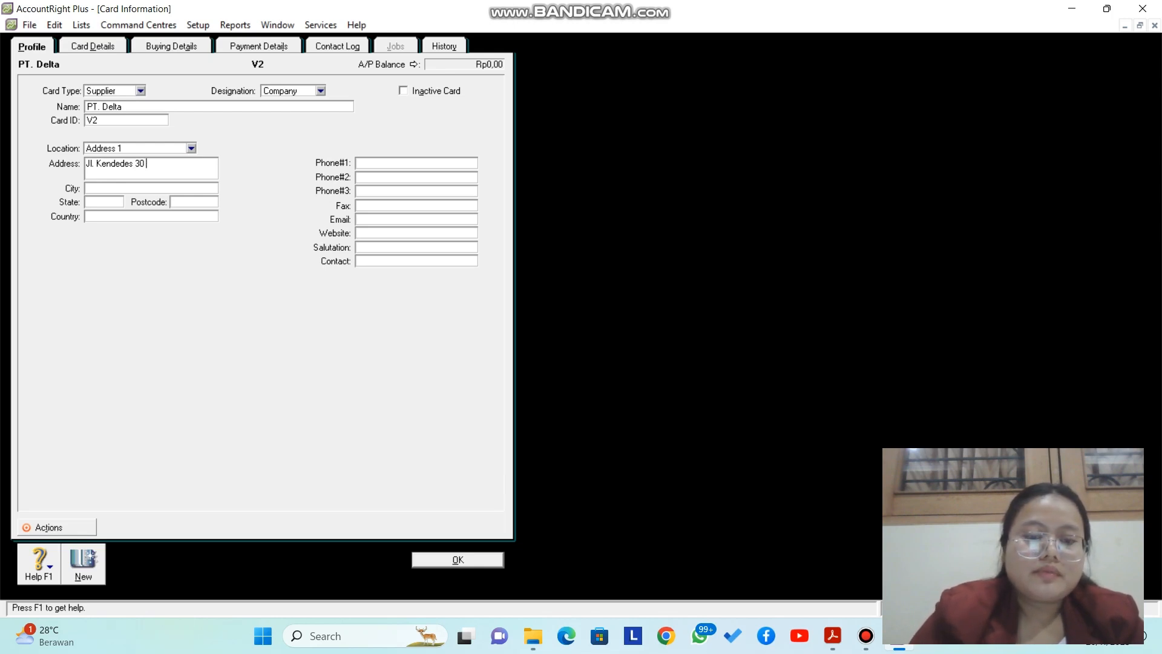
{"action": "key", "text": "Caps_Lock"}
{"action": "key", "text": "Caps_Lock"}
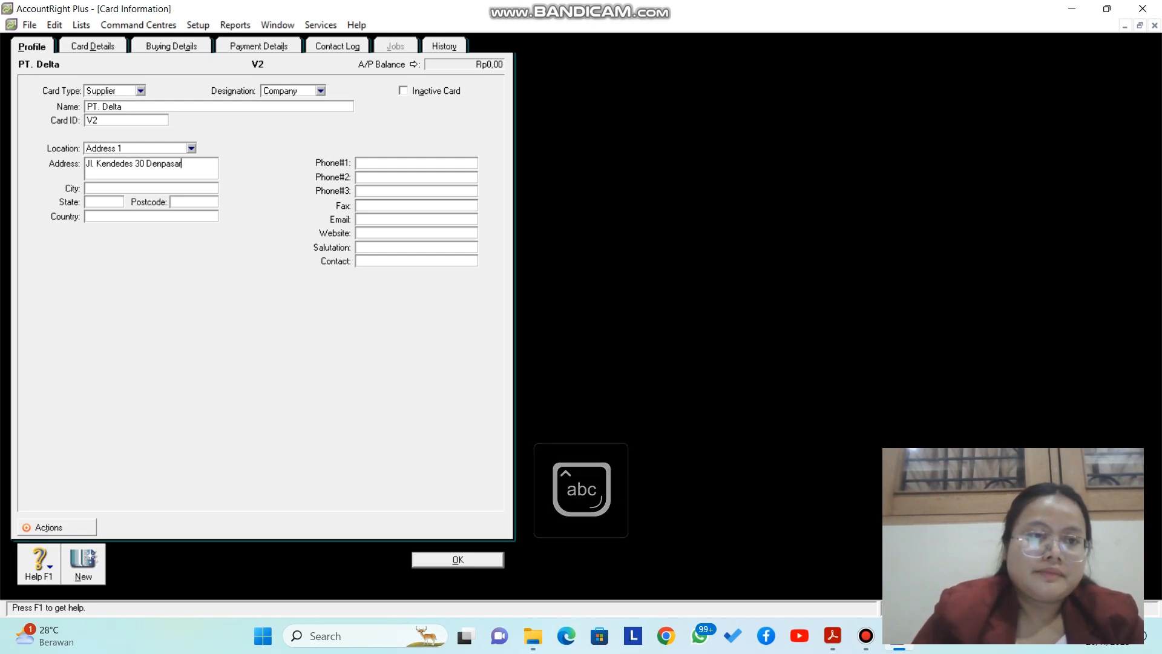
{"action": "key", "text": "Return"}
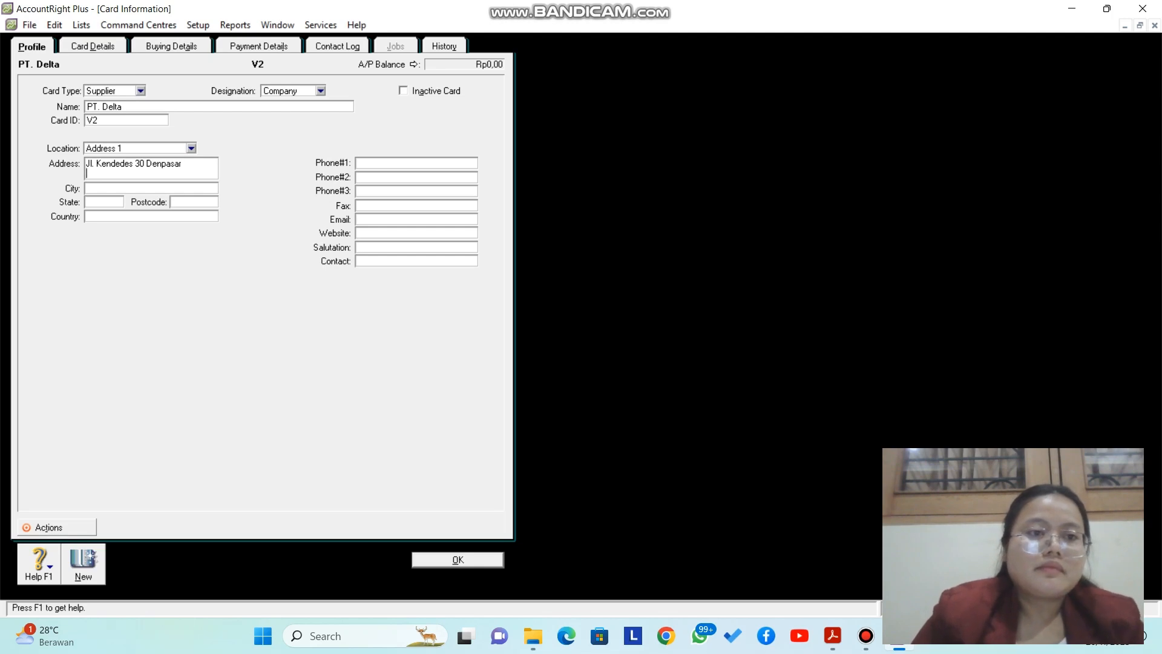
Step: Set city Bali, country Indonesia and the main phone number
{"action": "key", "text": "Tab"}
{"action": "key", "text": "Caps_Lock"}
{"action": "type", "text": "B"}
{"action": "key", "text": "Caps_Lock"}
{"action": "type", "text": "ali"}
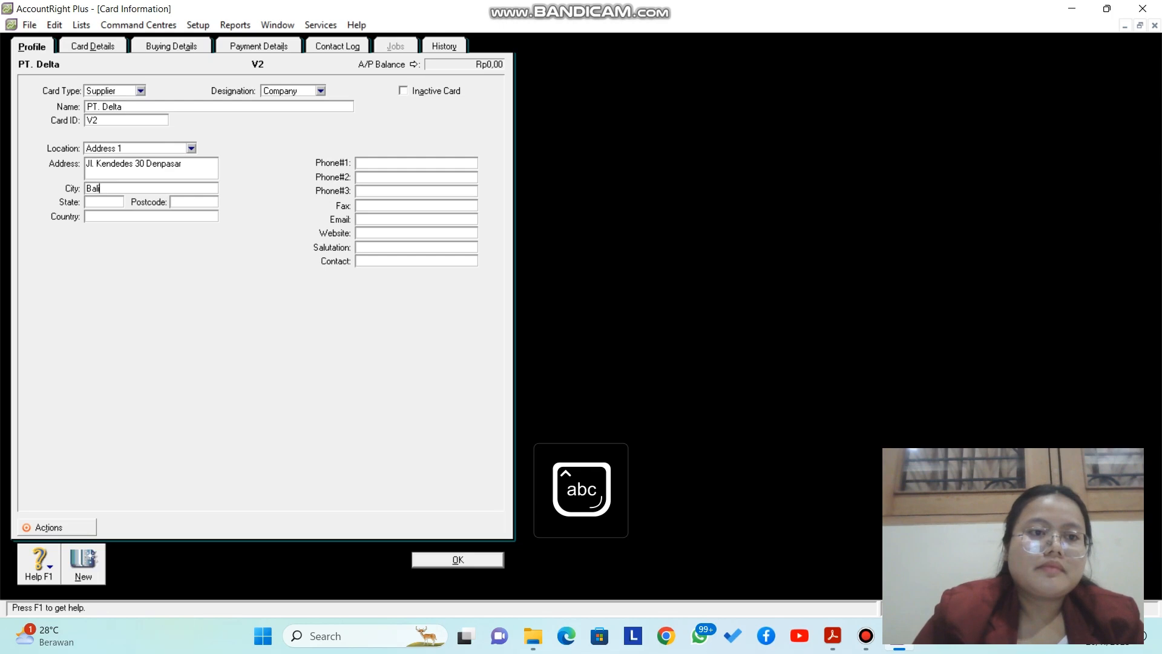
{"action": "key", "text": "Tab"}
{"action": "key", "text": "Tab"}
{"action": "key", "text": "Tab"}
{"action": "key", "text": "Caps_Lock"}
{"action": "type", "text": "I"}
{"action": "key", "text": "Caps_Lock"}
{"action": "type", "text": "ndonesia"}
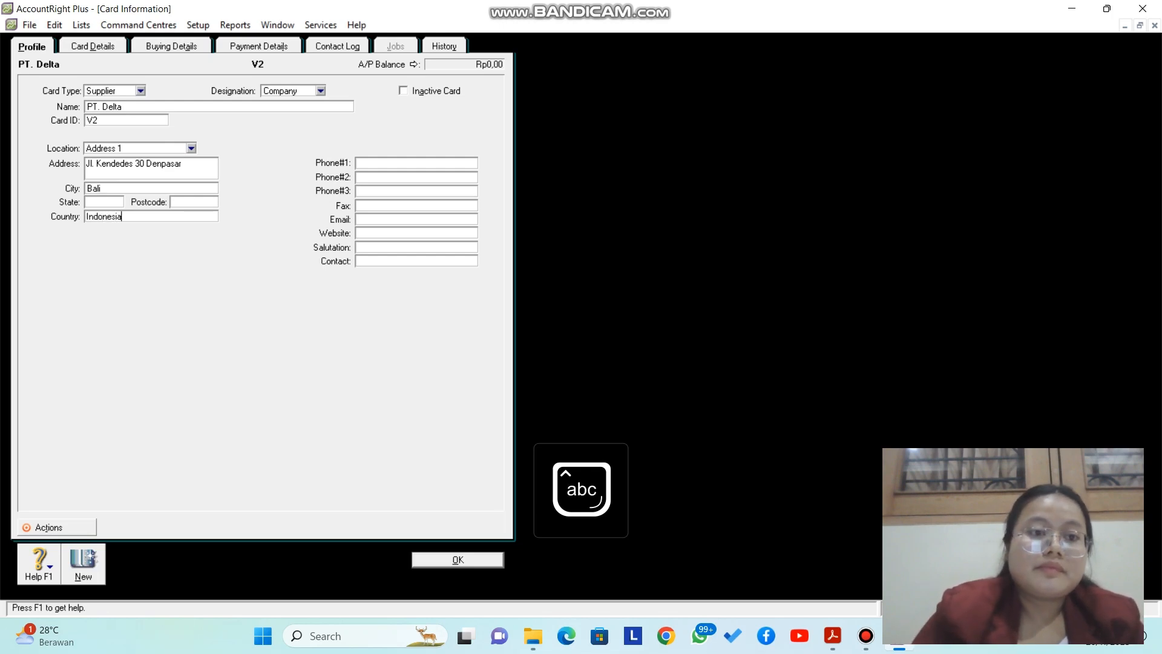
{"action": "key", "text": "Tab"}
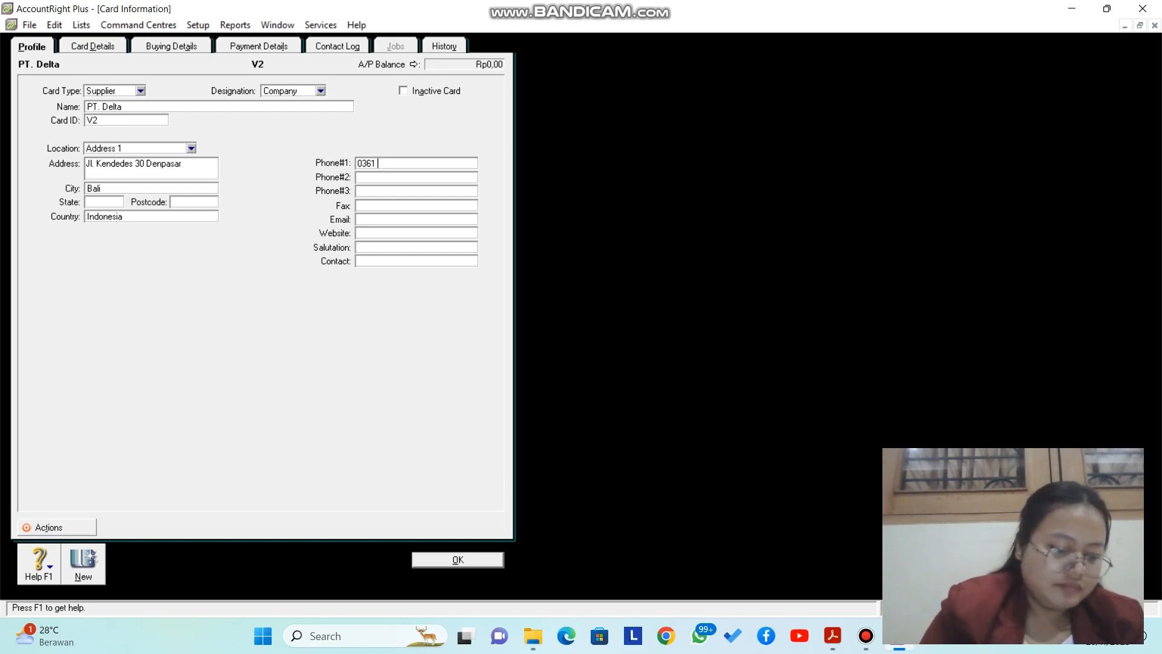
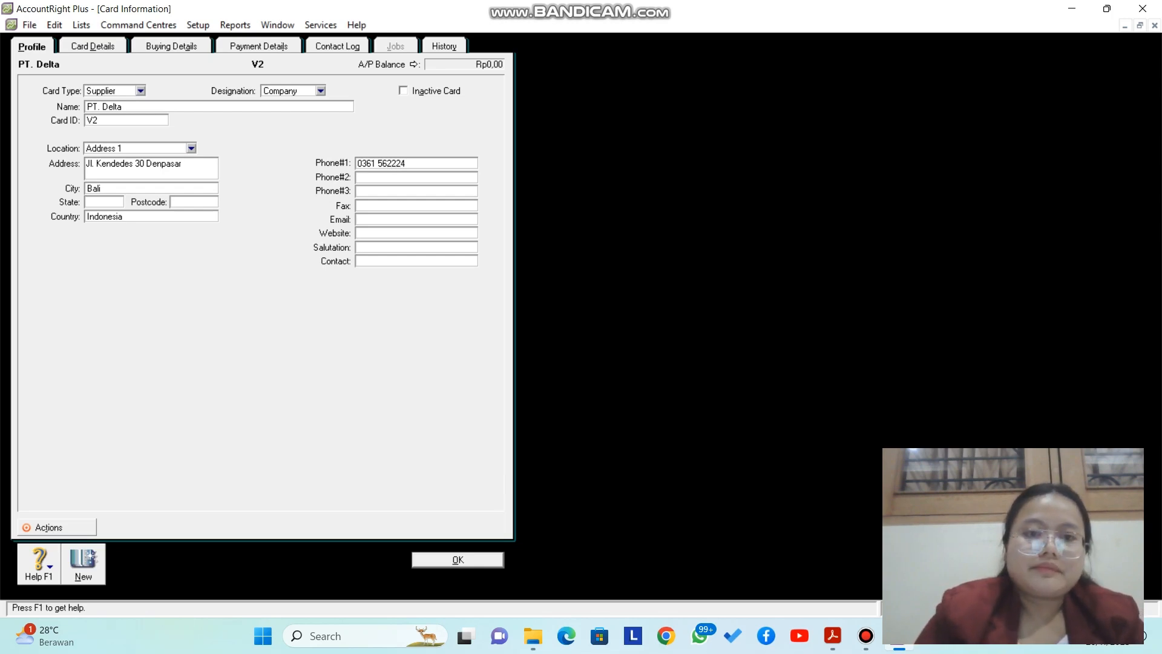
Step: Fill in the contact person's name and save the PT. Delta card
{"action": "left_click", "coordinate": [416, 261]}
{"action": "key", "text": "Caps_Lock"}
{"action": "type", "text": "T"}
{"action": "key", "text": "Caps_Lock"}
{"action": "type", "text": "n"}
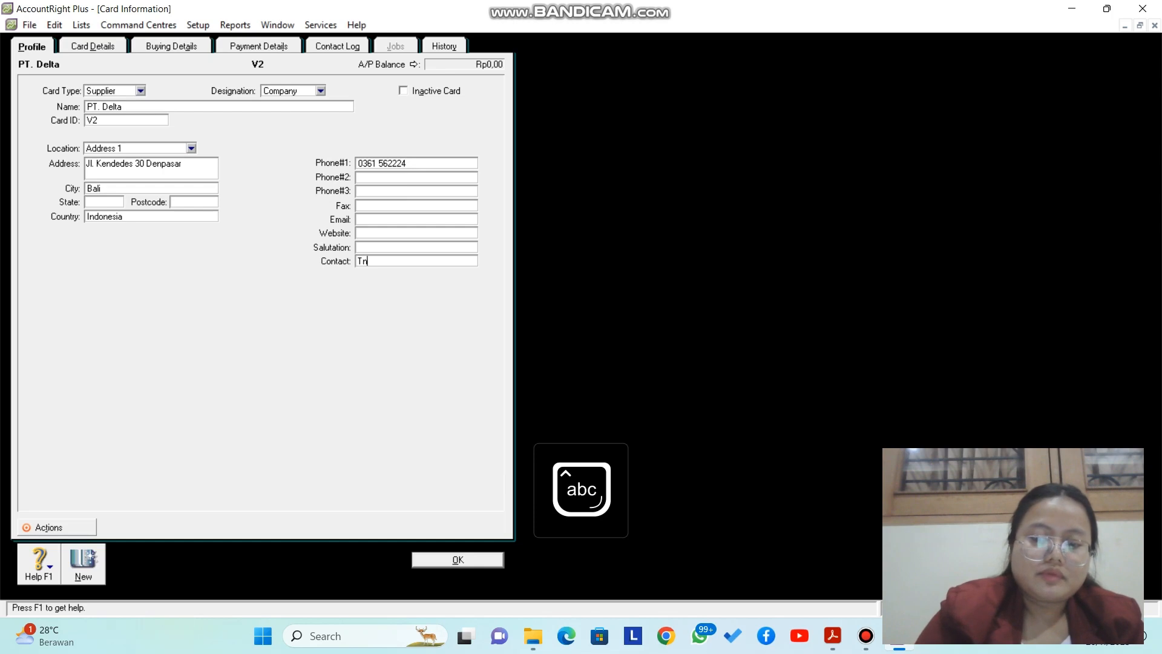
{"action": "type", "text": "."}
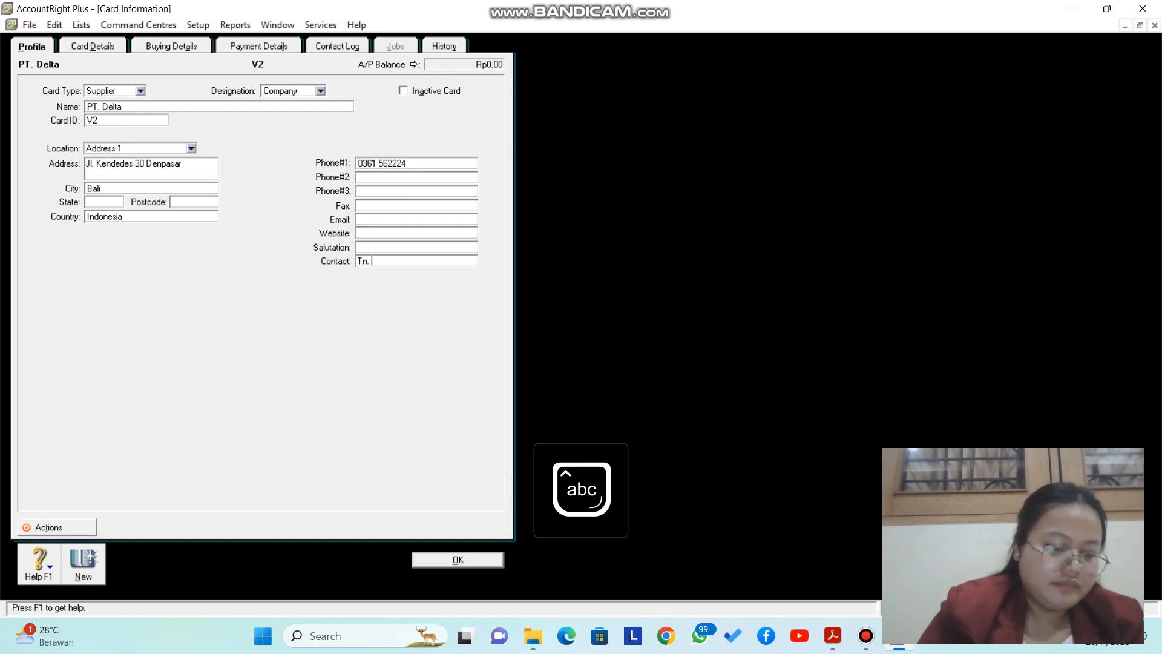
{"action": "key", "text": "Caps_Lock"}
{"action": "type", "text": "D"}
{"action": "key", "text": "Caps_Lock"}
{"action": "type", "text": "e"}
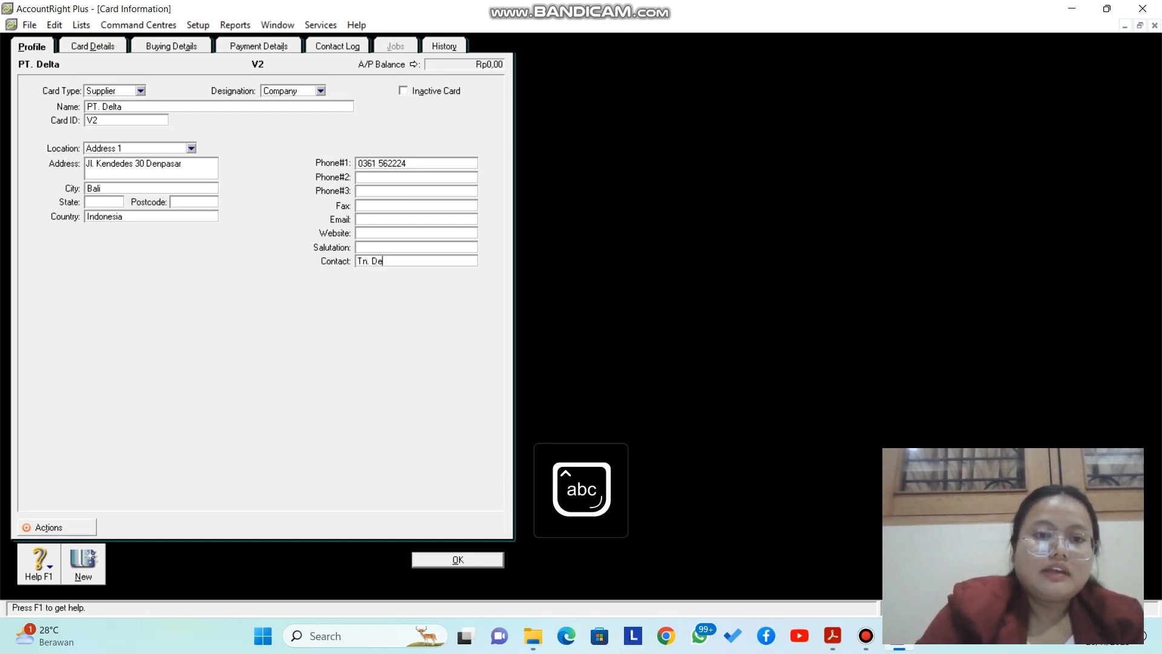
{"action": "type", "text": "de"}
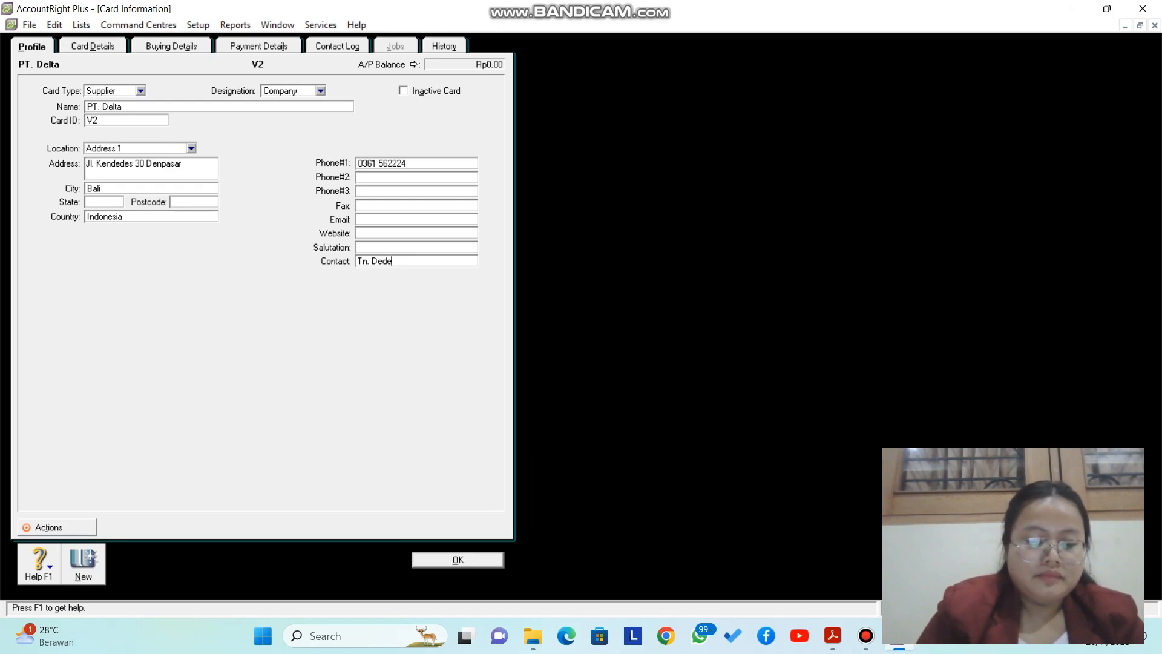
{"action": "key", "text": "Return"}
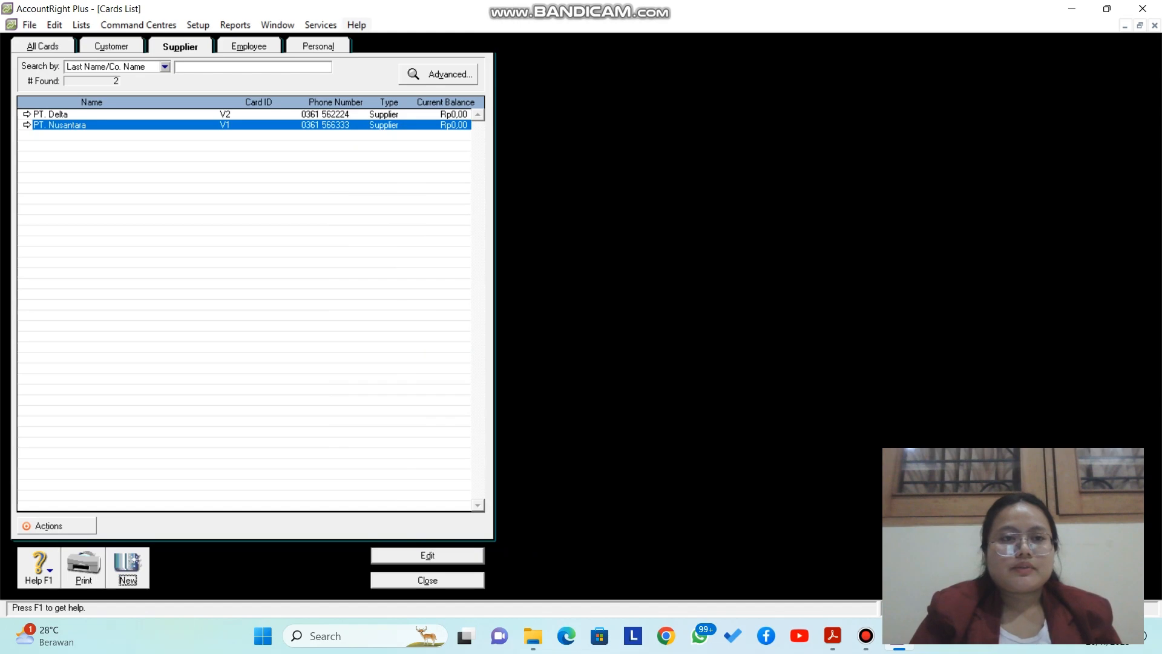
Step: Change the GST tax code to PPN and accept the replacement warning
{"action": "left_click", "coordinate": [81, 25]}
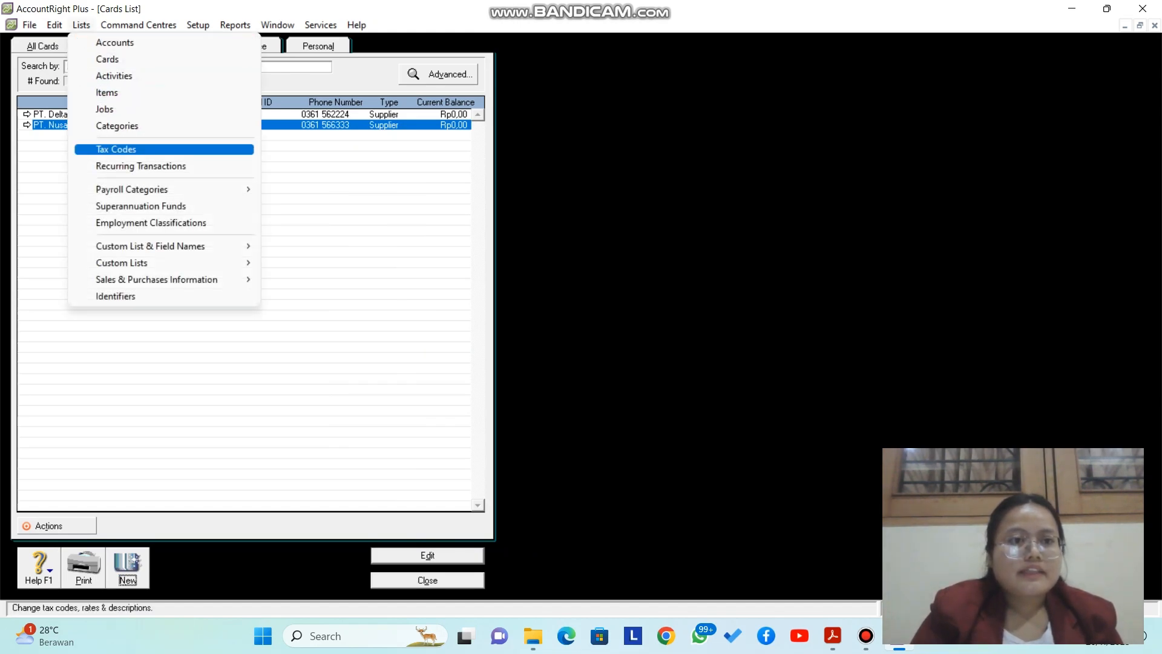
{"action": "key", "text": "Return"}
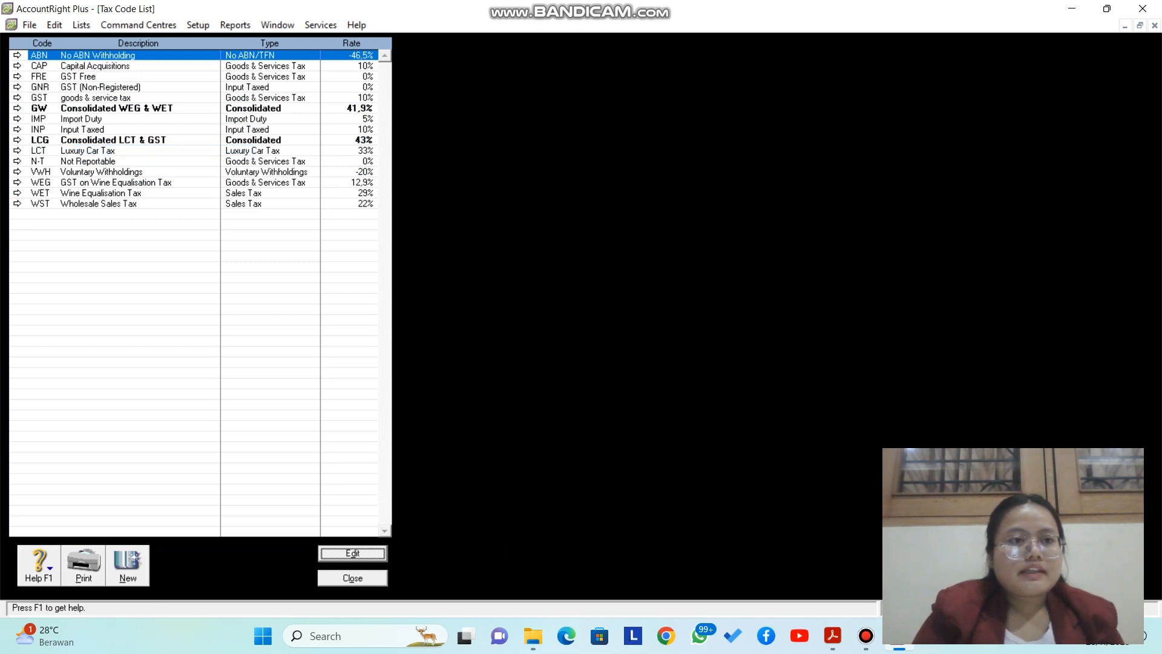
{"action": "left_click", "coordinate": [17, 98]}
{"action": "left_click", "coordinate": [193, 102]}
{"action": "key", "text": "BackSpace"}
{"action": "key", "text": "BackSpace"}
{"action": "key", "text": "BackSpace"}
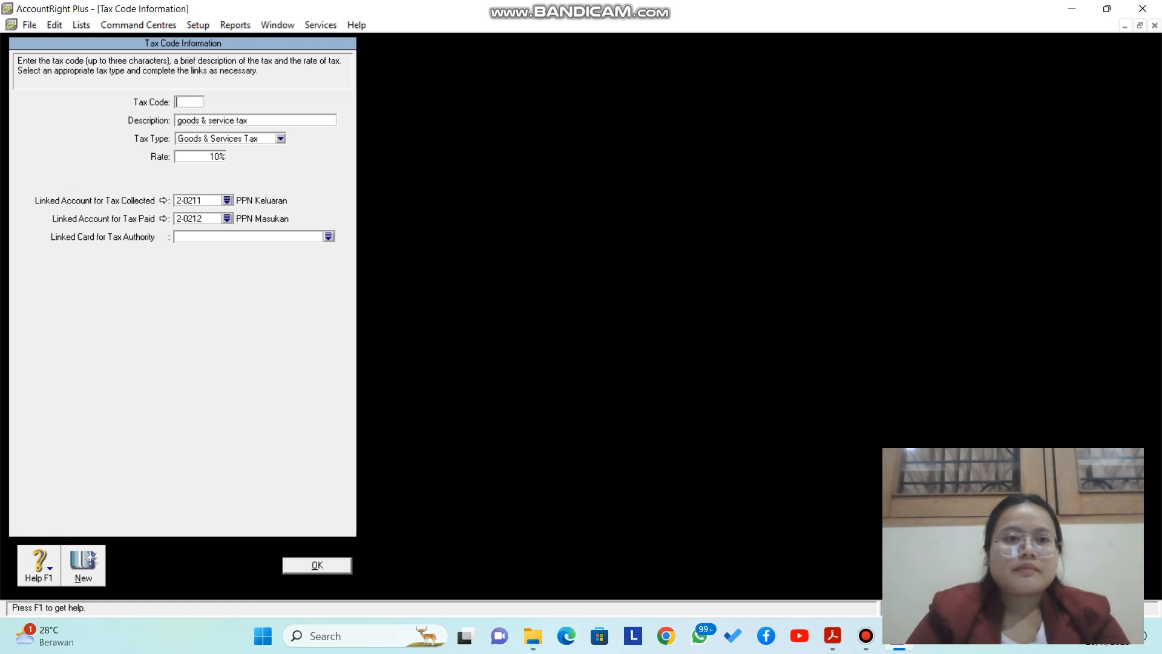
{"action": "key", "text": "Caps_Lock"}
{"action": "type", "text": "PPN"}
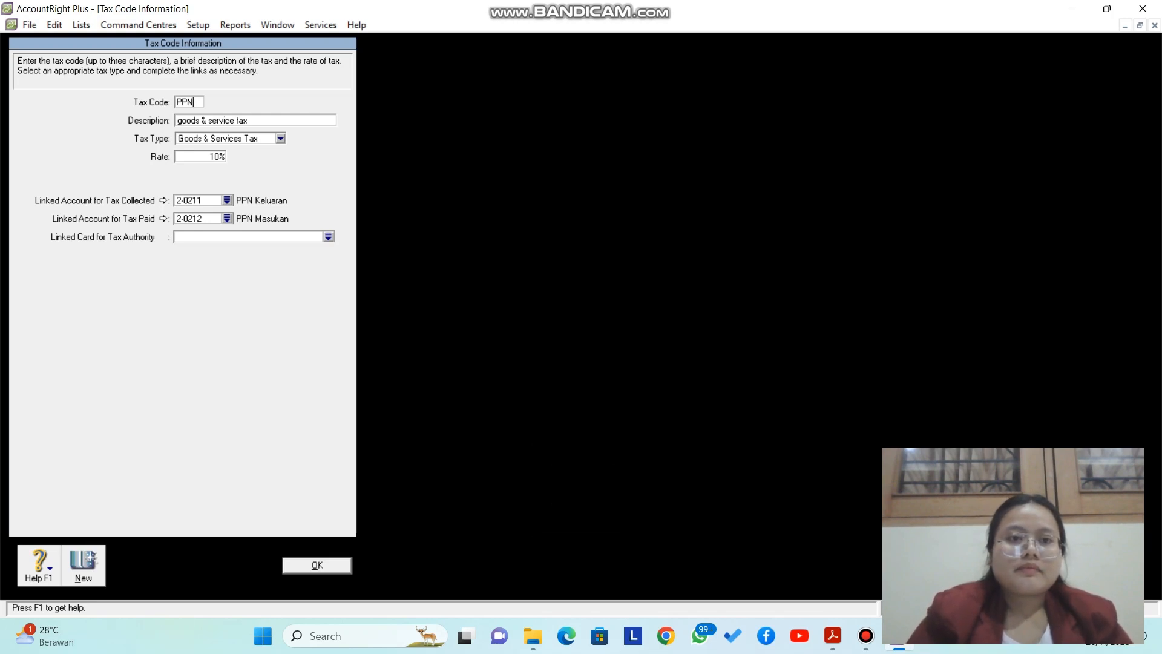
{"action": "key", "text": "Tab"}
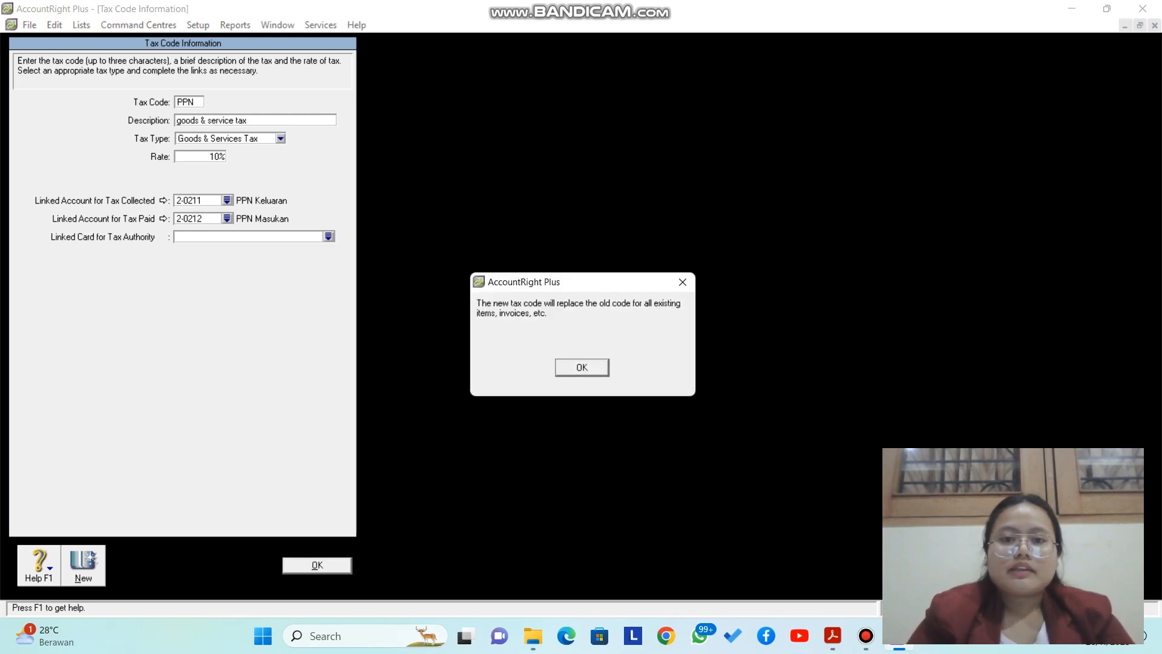
{"action": "key", "text": "Return"}
Step: Describe PPN as 'Pajak Pertambahan Nilai', save it, and close the tax code list
{"action": "type", "text": "P"}
{"action": "key", "text": "Caps_Lock"}
{"action": "type", "text": "ajak"}
{"action": "key", "text": "Caps_Lock"}
{"action": "type", "text": "P"}
{"action": "key", "text": "Caps_Lock"}
{"action": "type", "text": "ertambahan"}
{"action": "key", "text": "Caps_Lock"}
{"action": "type", "text": "N"}
{"action": "key", "text": "Caps_Lock"}
{"action": "type", "text": "ilai"}
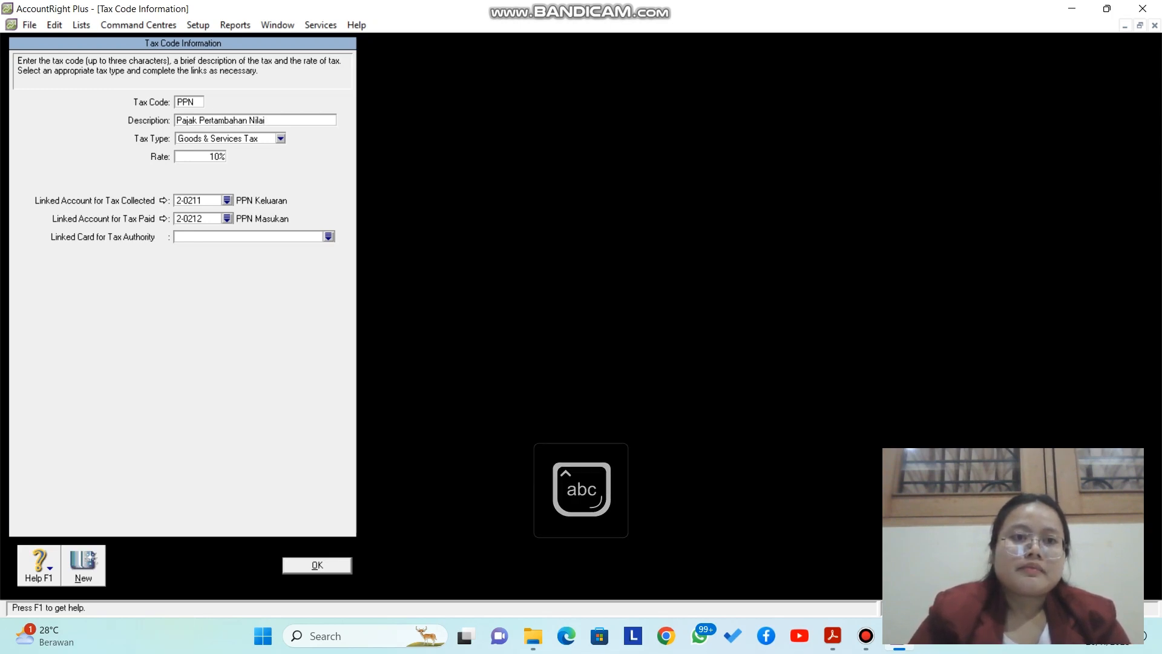
{"action": "key", "text": "Return"}
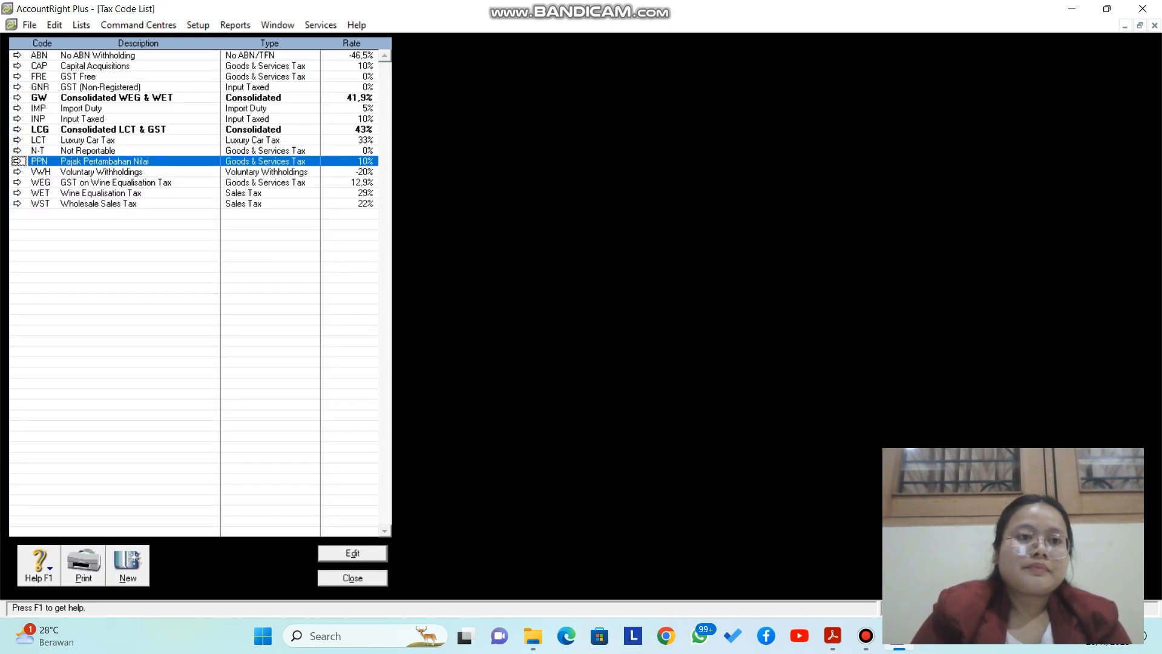
{"action": "key", "text": "Escape"}
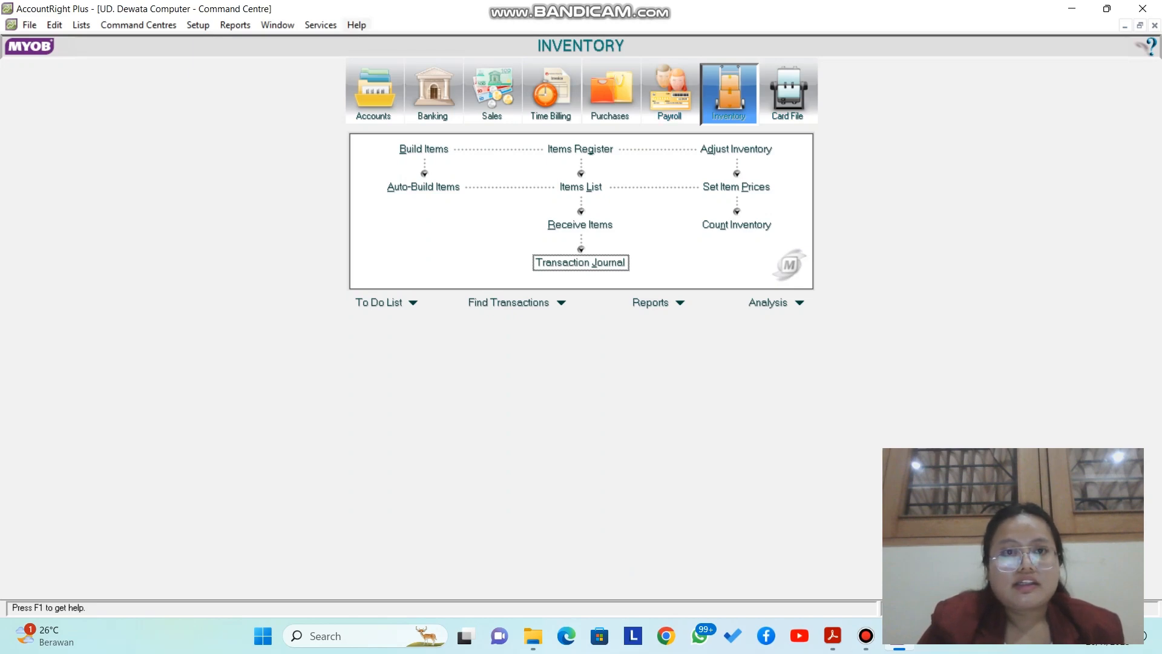
Step: Start a historical sale in Customer Balances for Toko Nirwana dated 01/01/2016
{"action": "left_click", "coordinate": [197, 25]}
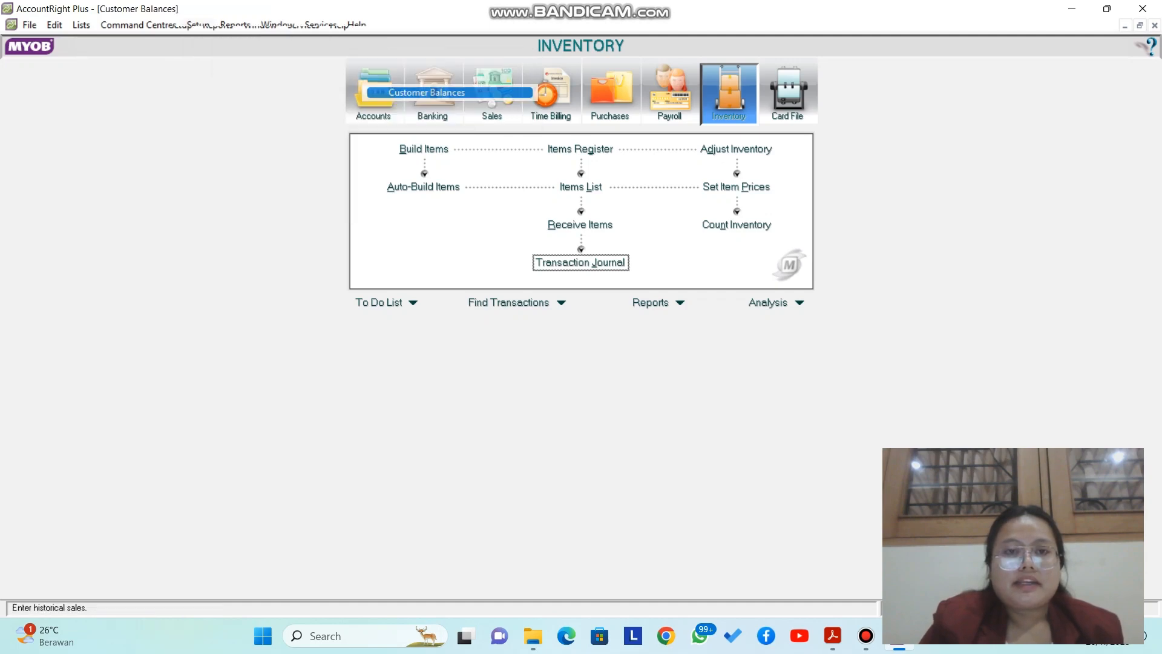
{"action": "left_click", "coordinate": [427, 92]}
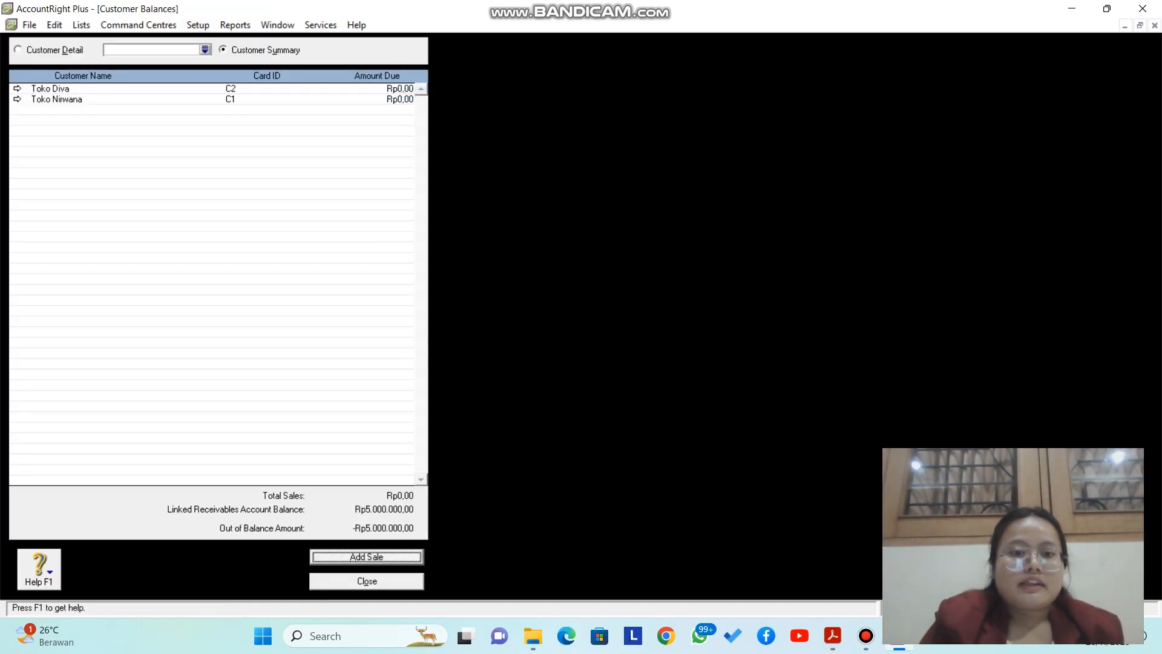
{"action": "key", "text": "Return"}
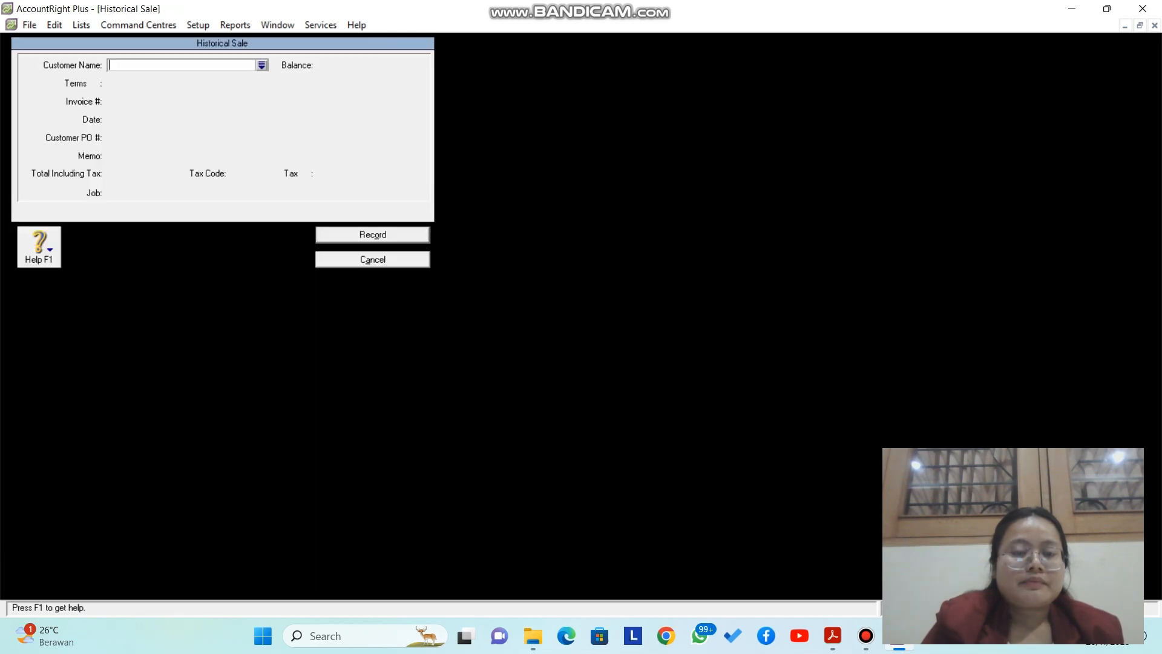
{"action": "left_click", "coordinate": [262, 65]}
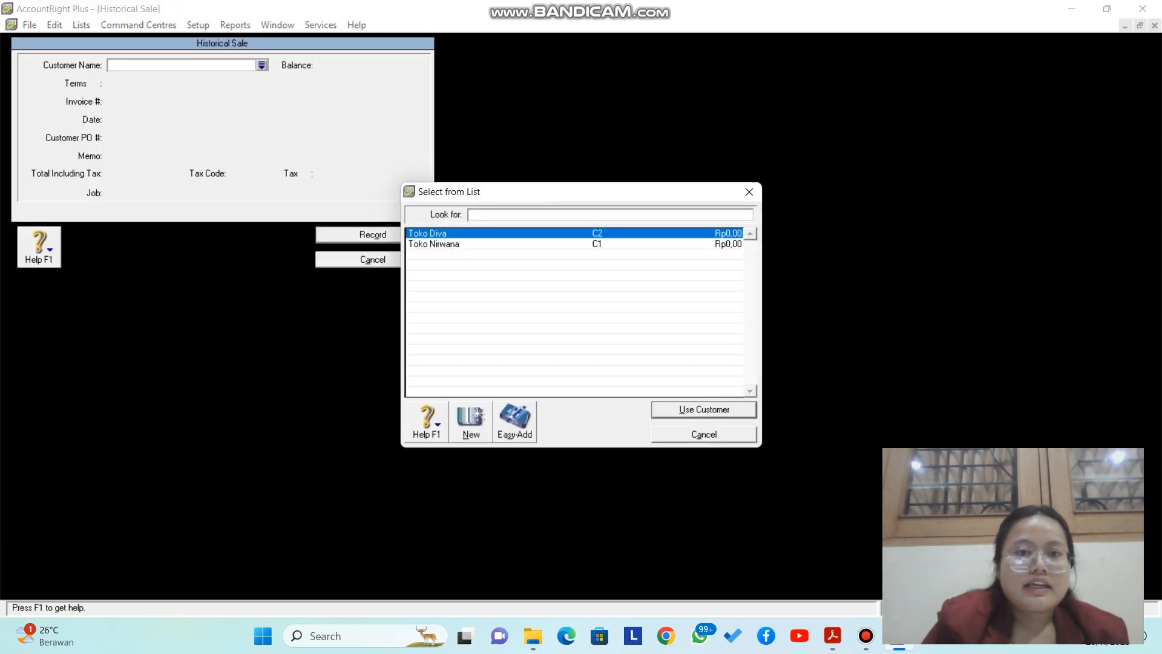
{"action": "left_click", "coordinate": [435, 244]}
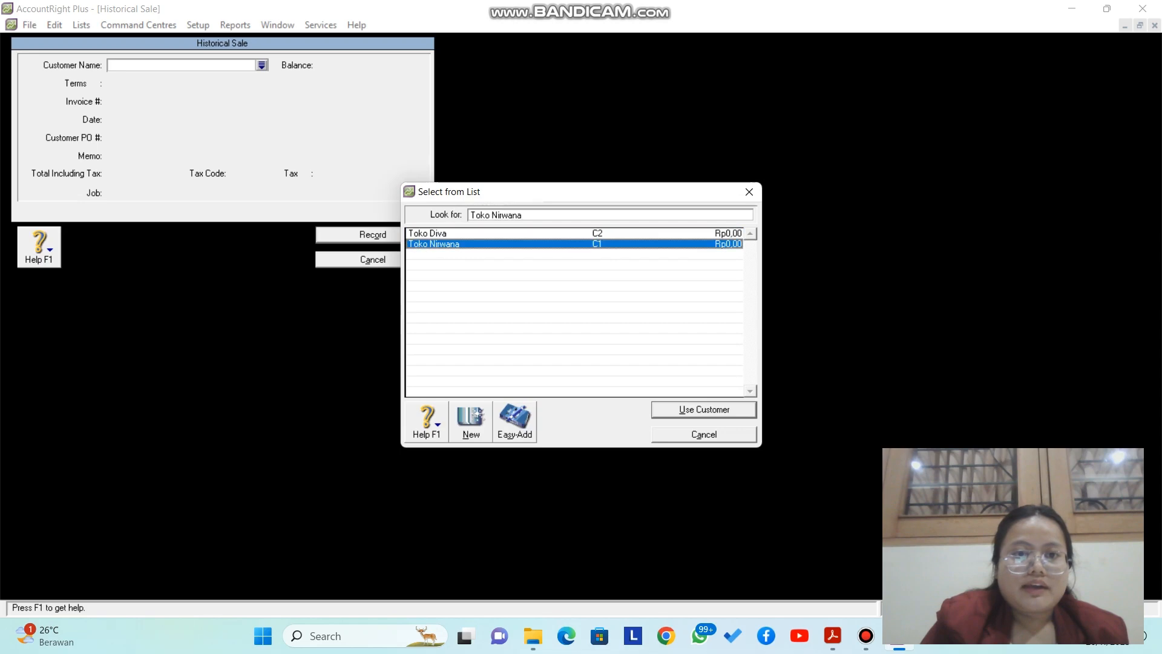
{"action": "key", "text": "Return"}
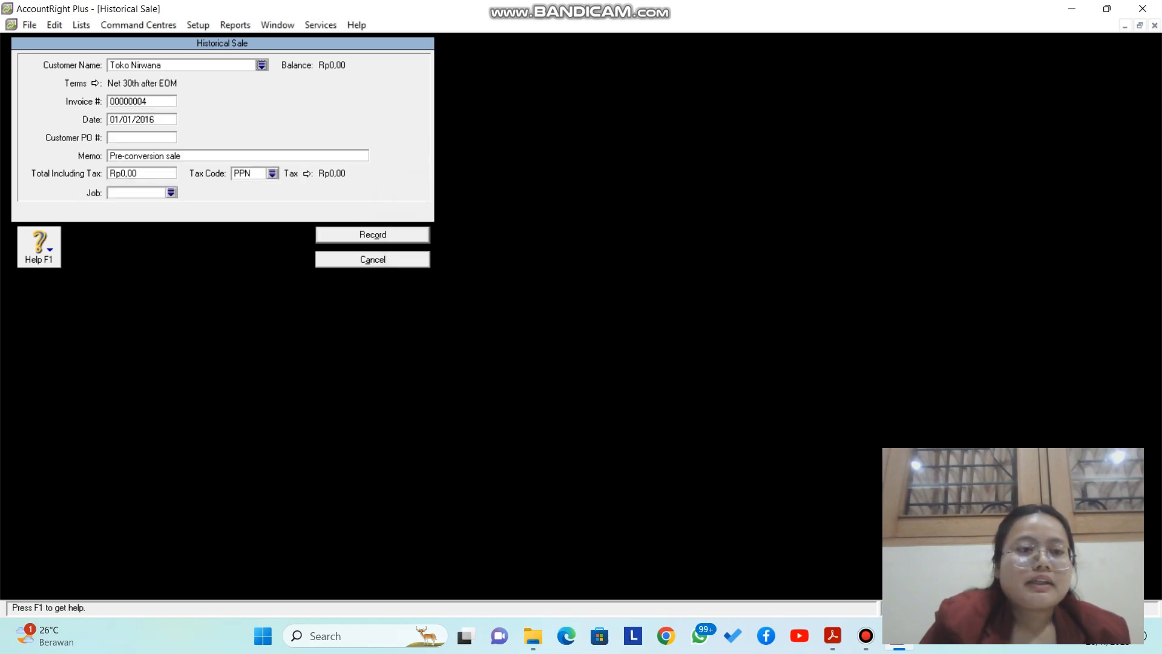
{"action": "key", "text": "Tab"}
{"action": "key", "text": "Tab"}
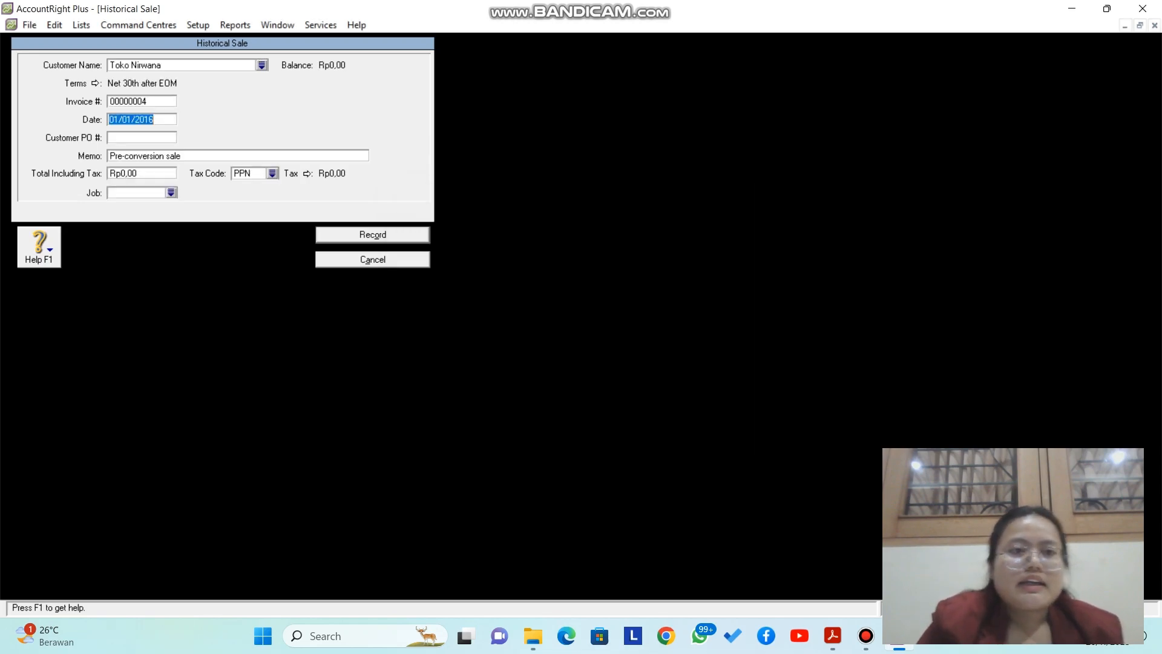
{"action": "type", "text": "01/0"}
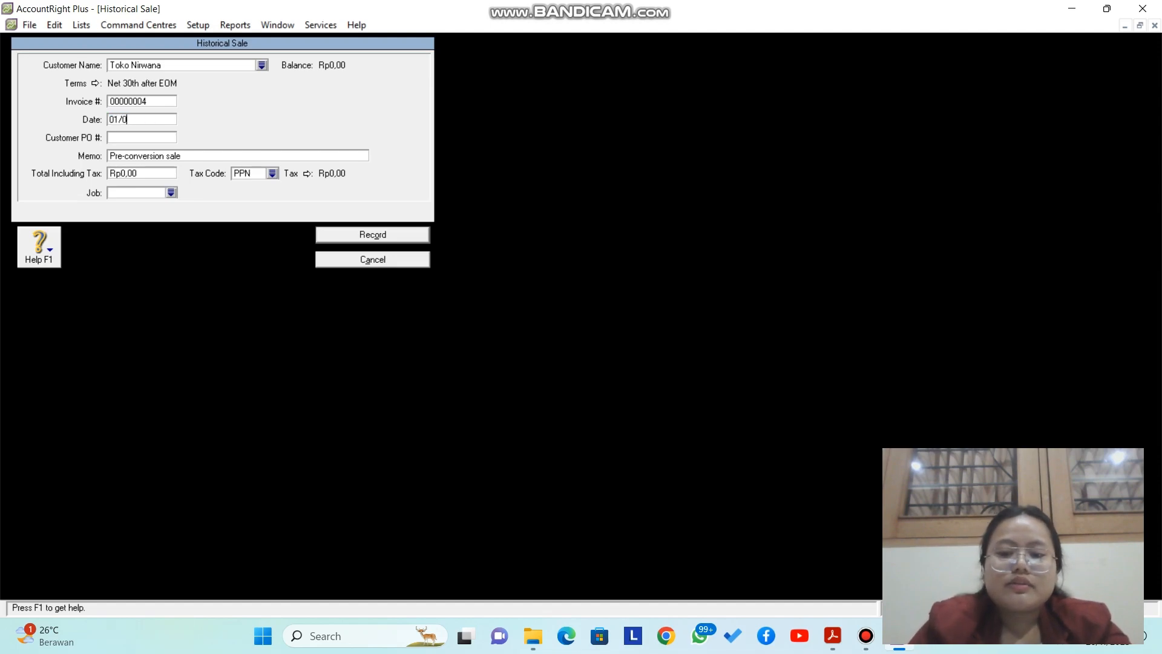
{"action": "type", "text": "1/2016"}
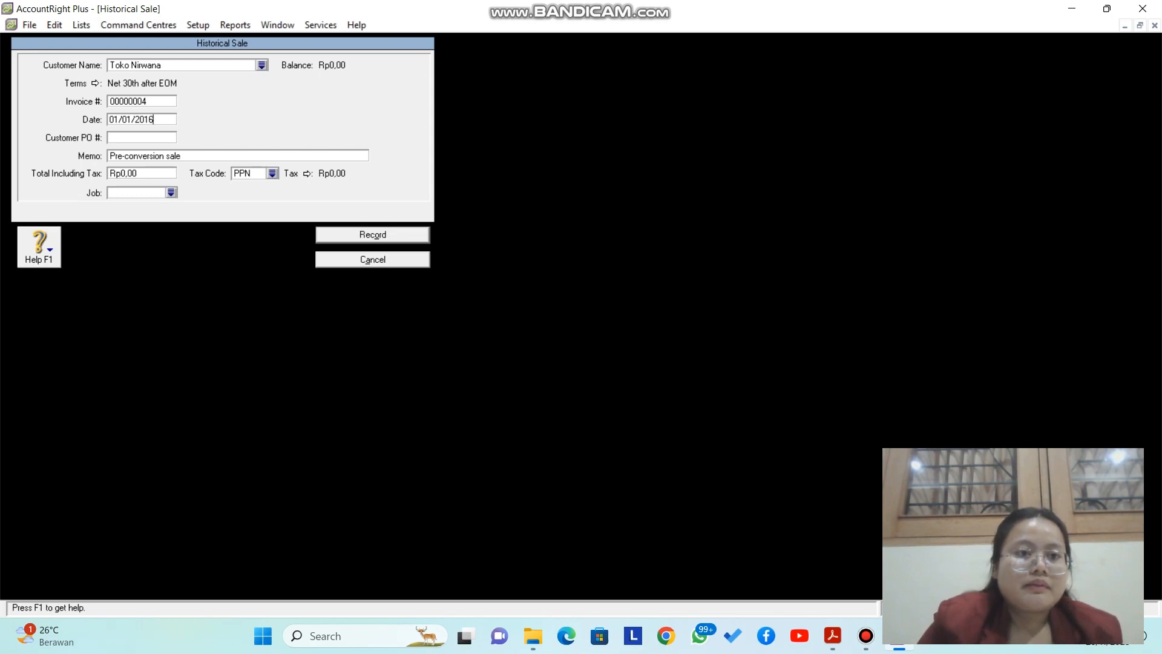
Step: Enter the memo 'Saldo Awal Customer'
{"action": "key", "text": "Tab"}
{"action": "key", "text": "Tab"}
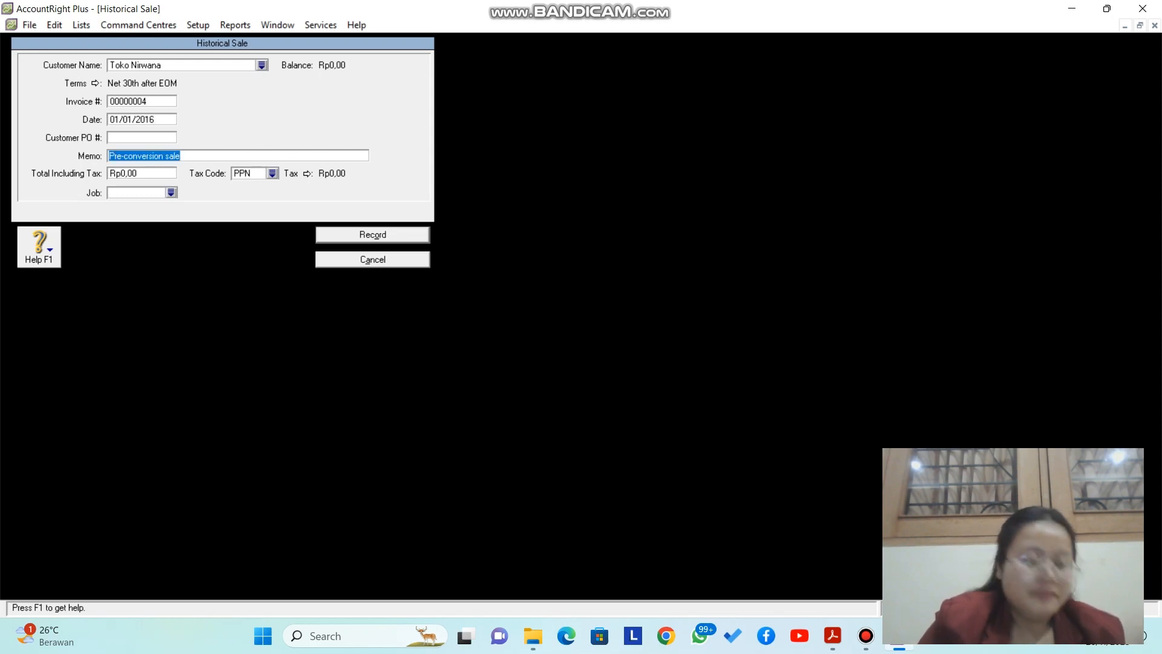
{"action": "key", "text": "Caps_Lock"}
{"action": "type", "text": "S"}
{"action": "key", "text": "Caps_Lock"}
{"action": "type", "text": "aldo"}
{"action": "key", "text": "Caps_Lock"}
{"action": "type", "text": "A"}
{"action": "key", "text": "Caps_Lock"}
{"action": "type", "text": "wa"}
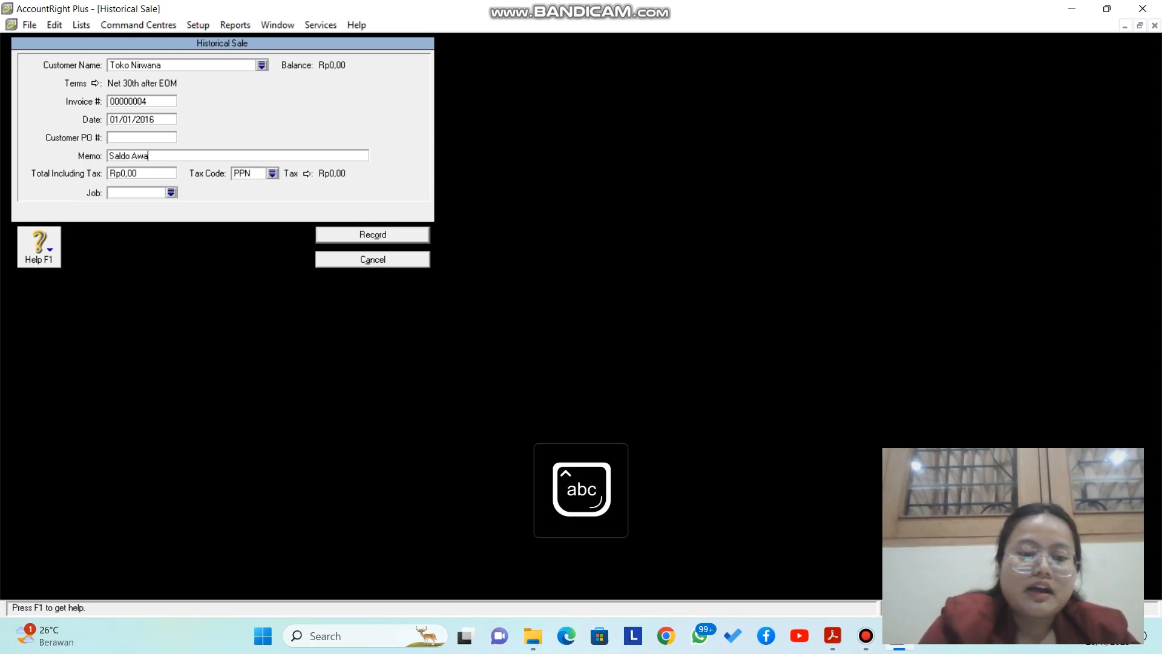
{"action": "type", "text": "l"}
{"action": "key", "text": "Caps_Lock"}
{"action": "type", "text": "C"}
{"action": "key", "text": "Caps_Lock"}
{"action": "type", "text": "u"}
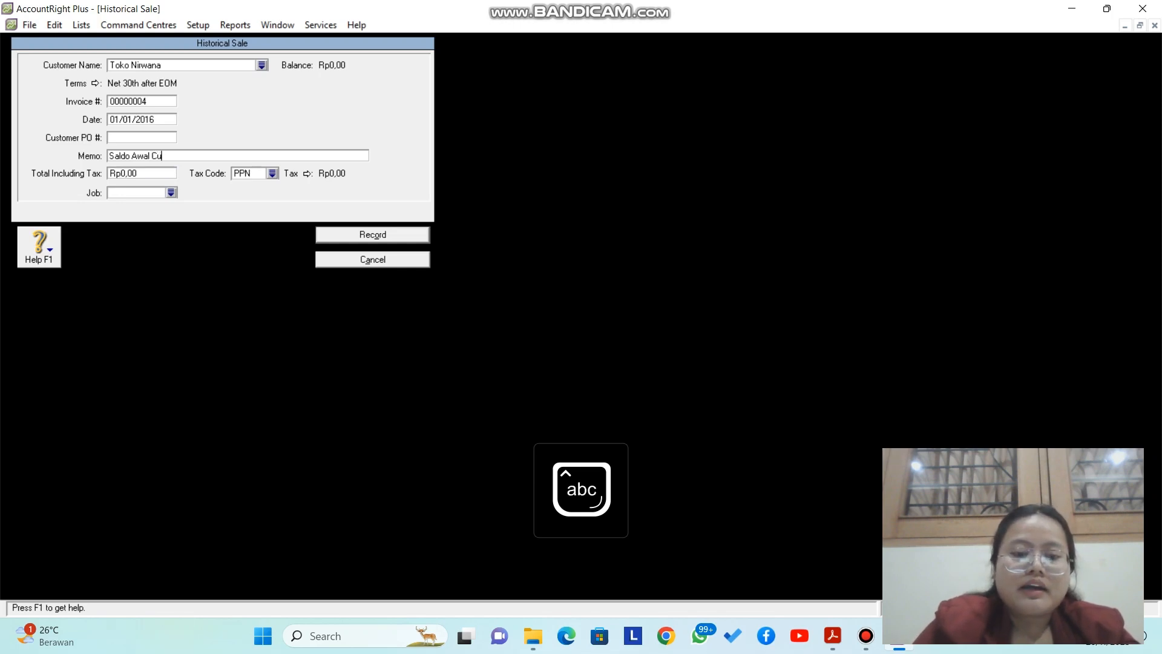
{"action": "type", "text": "stomer"}
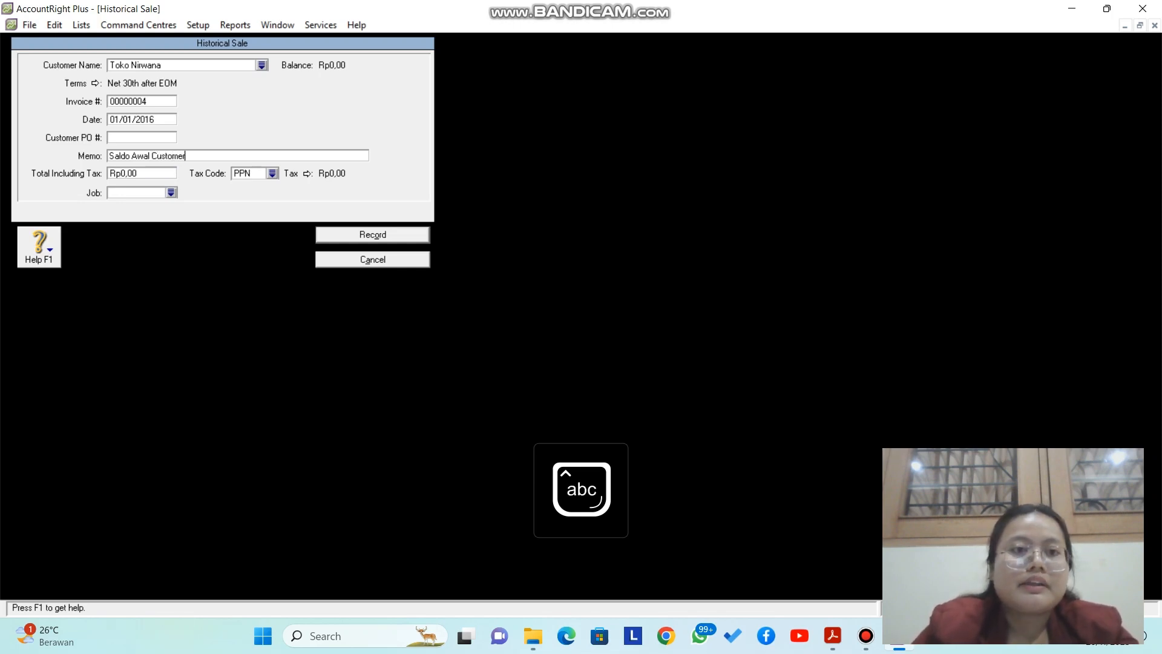
Step: Set total 2000000 with tax code N-T, record the sale, and start another
{"action": "key", "text": "Tab"}
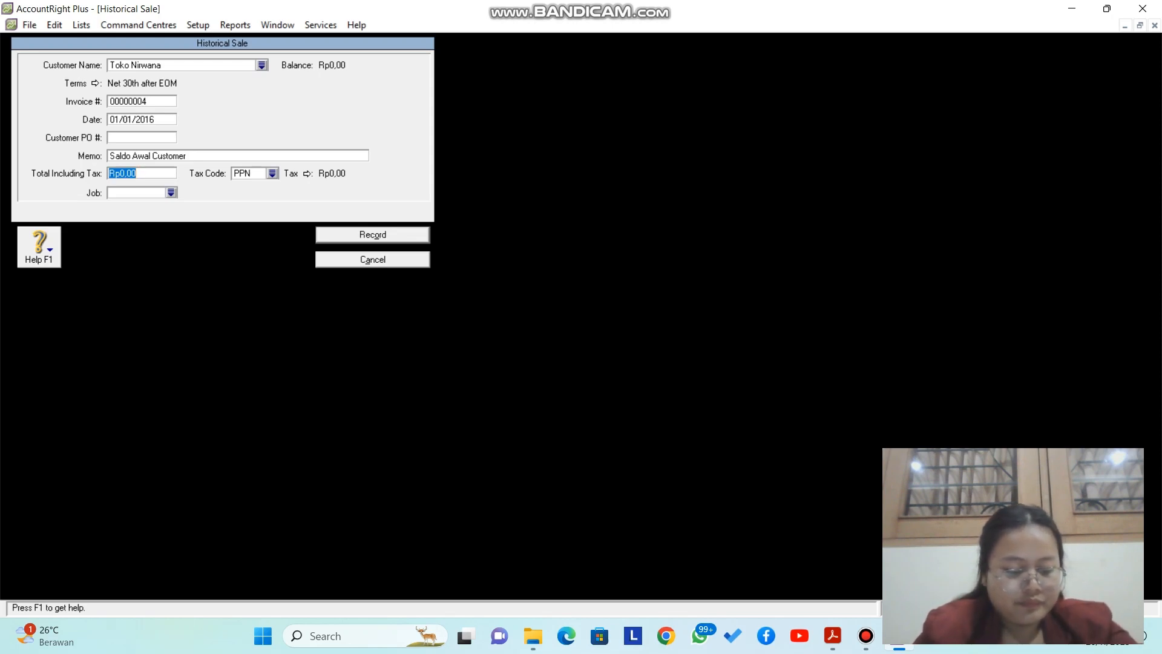
{"action": "type", "text": "200"}
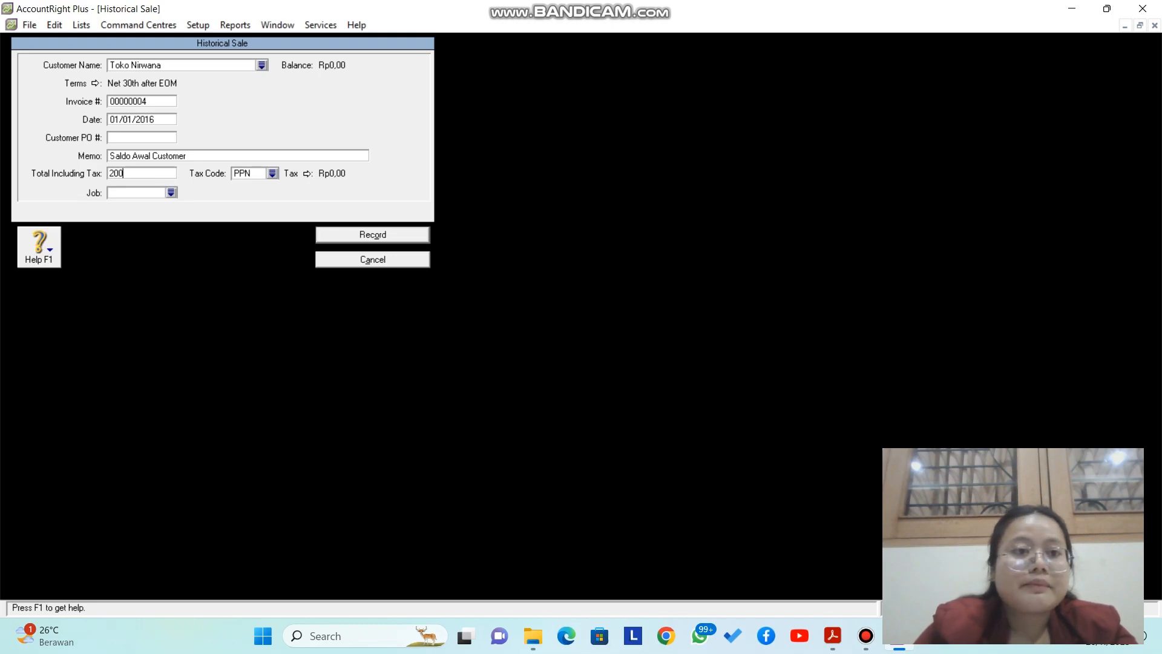
{"action": "type", "text": "0000"}
{"action": "left_click", "coordinate": [273, 174]}
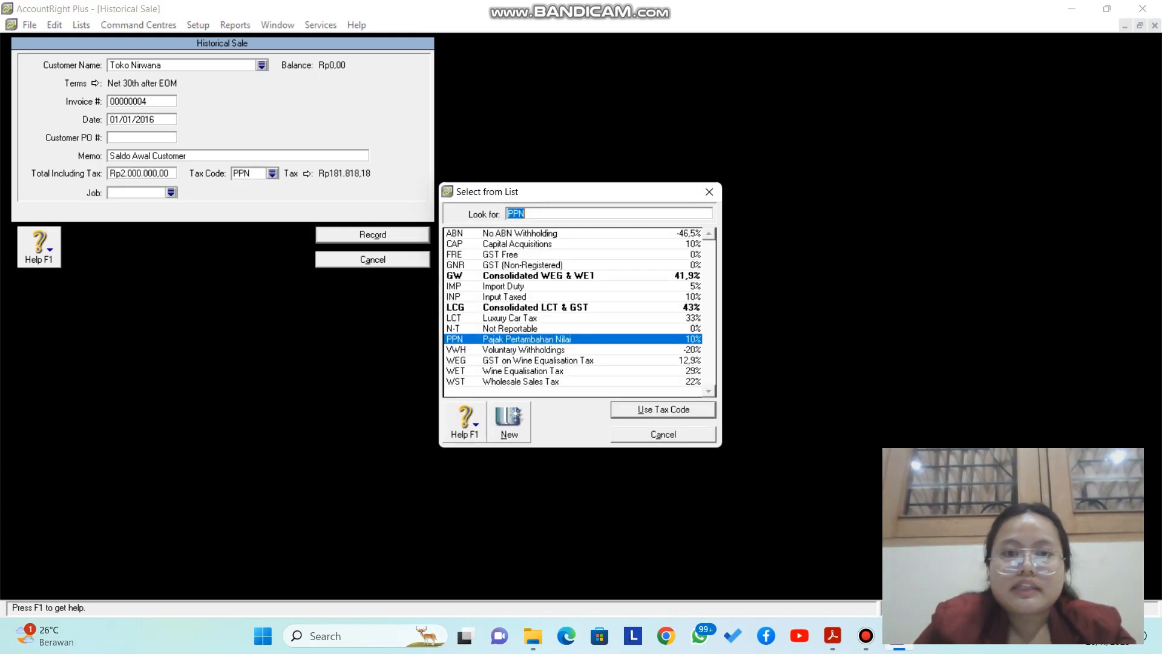
{"action": "left_click", "coordinate": [510, 329]}
{"action": "key", "text": "Return"}
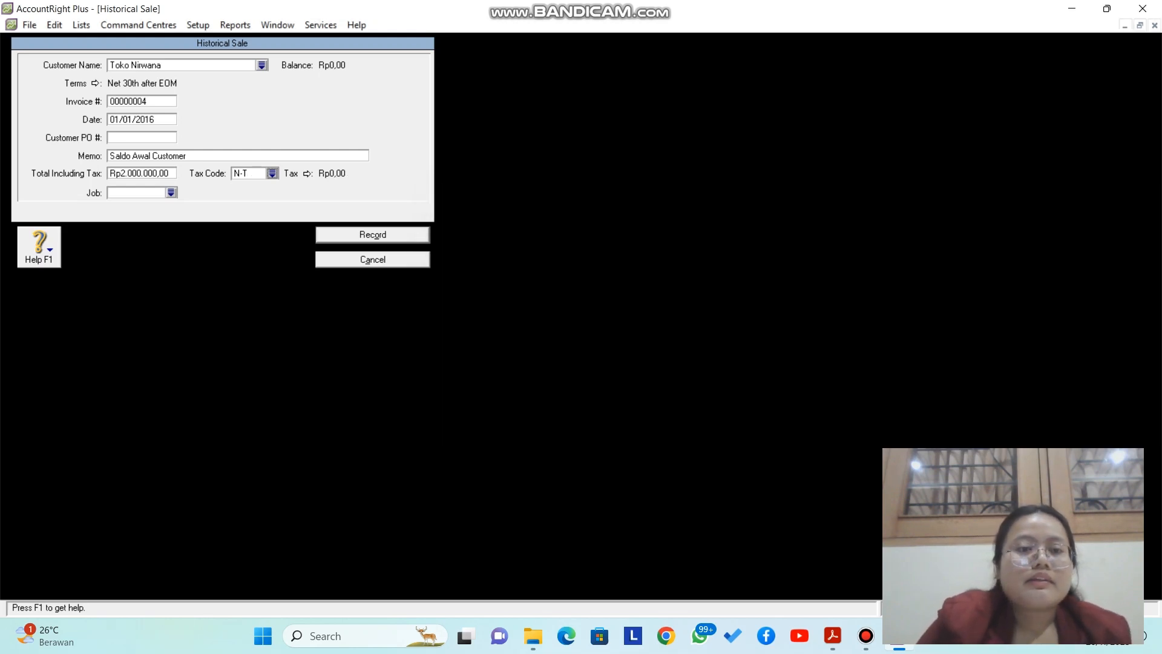
{"action": "key", "text": "Return"}
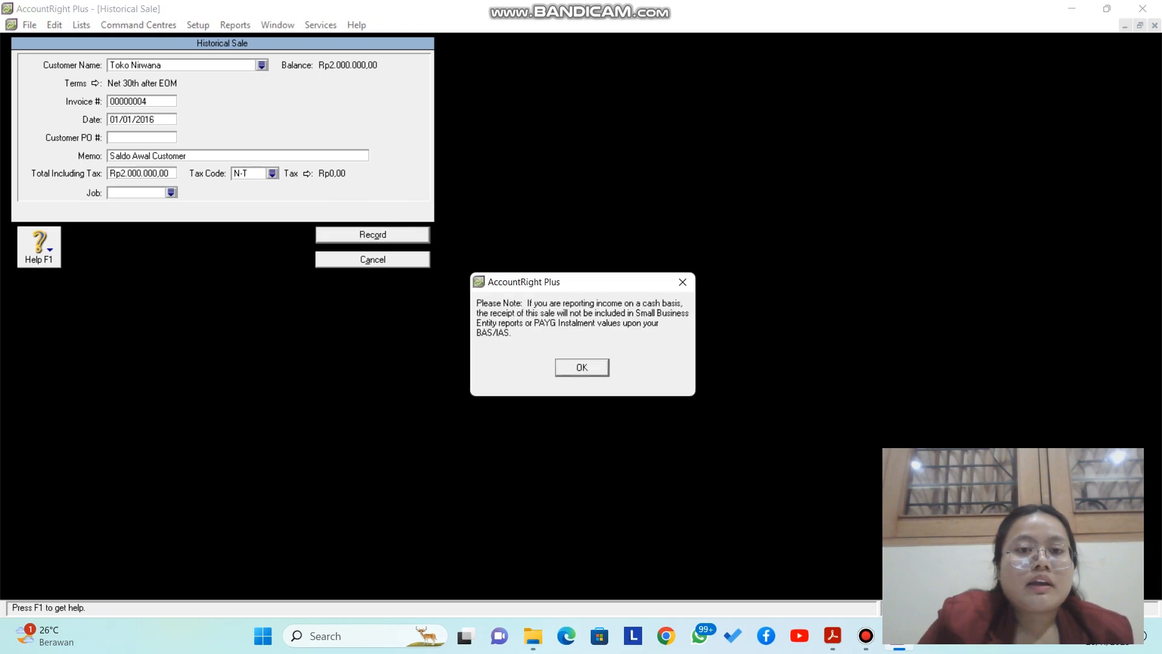
{"action": "key", "text": "Return"}
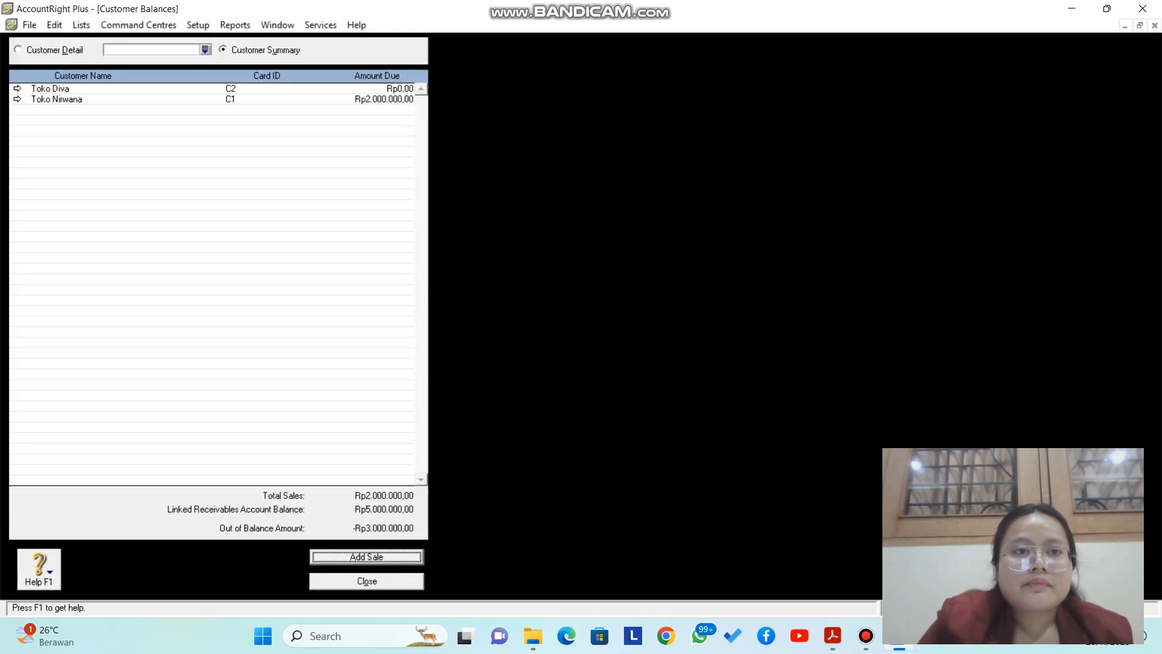
{"action": "key", "text": "Return"}
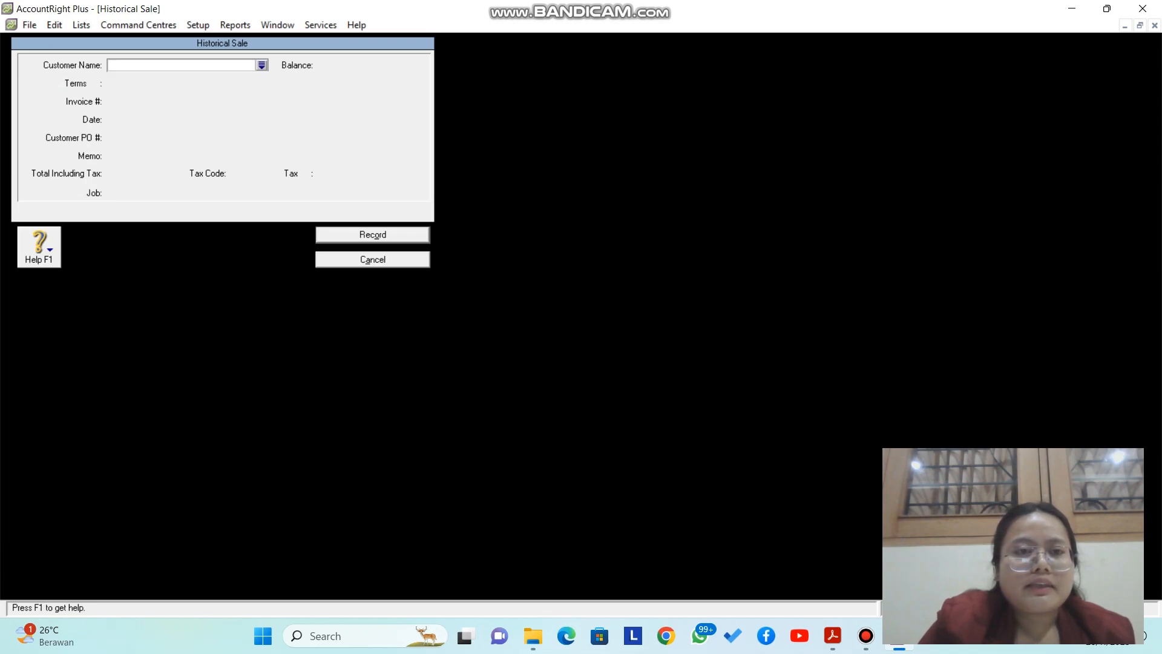
{"action": "key", "text": "Return"}
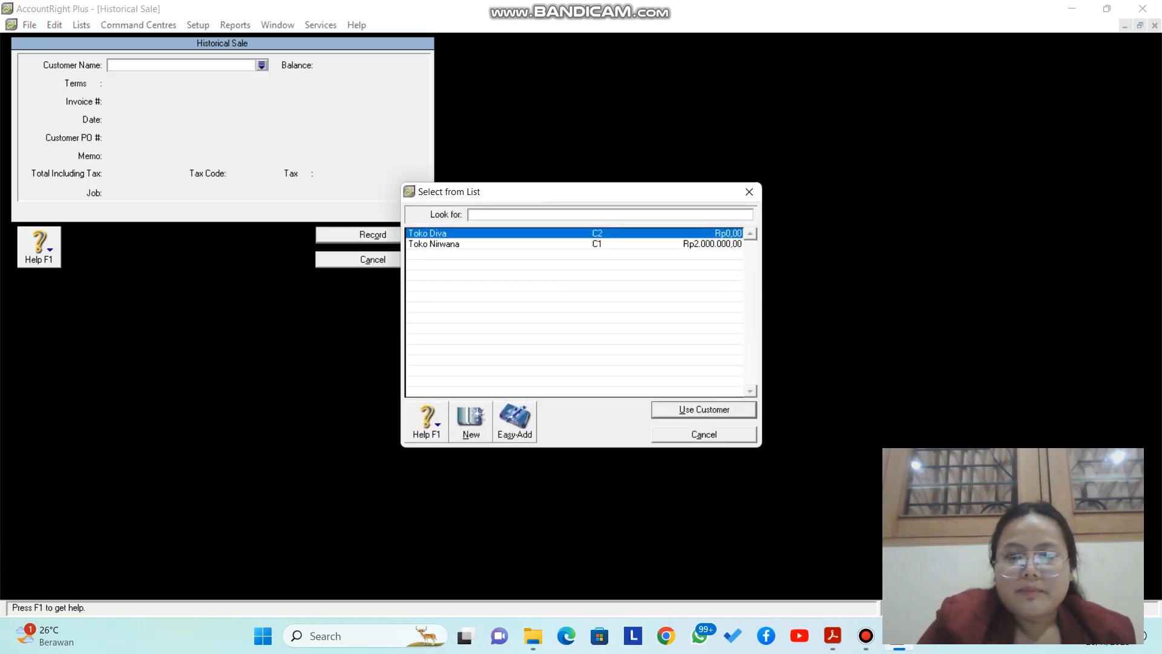
Step: Select customer Toko Diva and enter the memo 'Saldo Awal Customer'
{"action": "key", "text": "Return"}
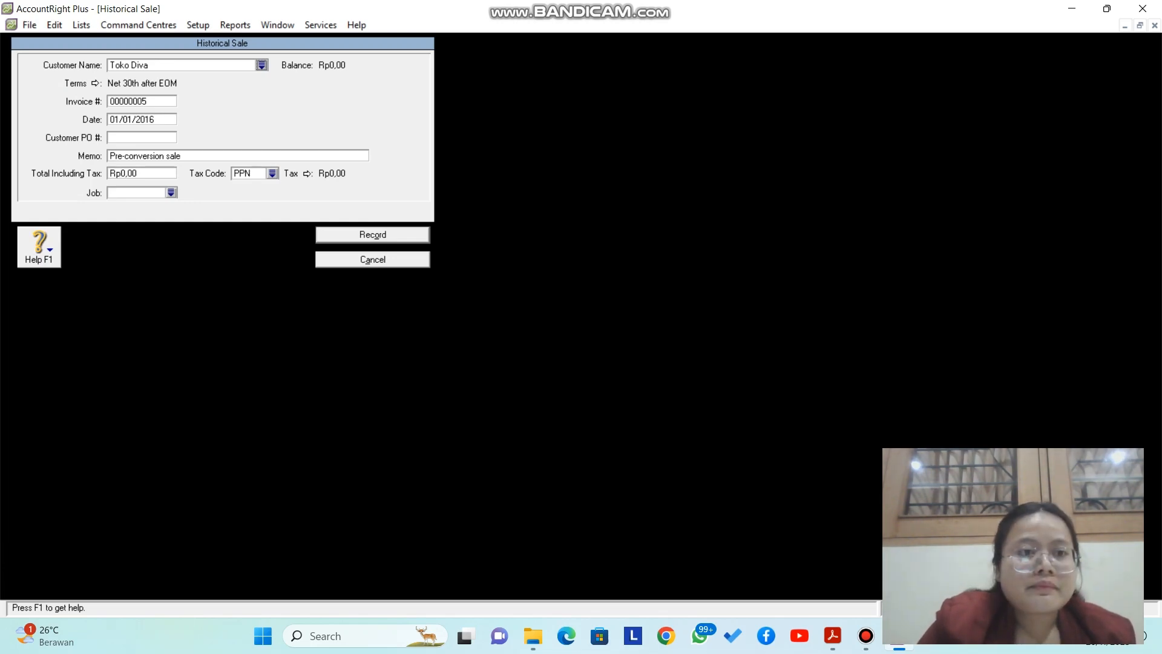
{"action": "key", "text": "Tab"}
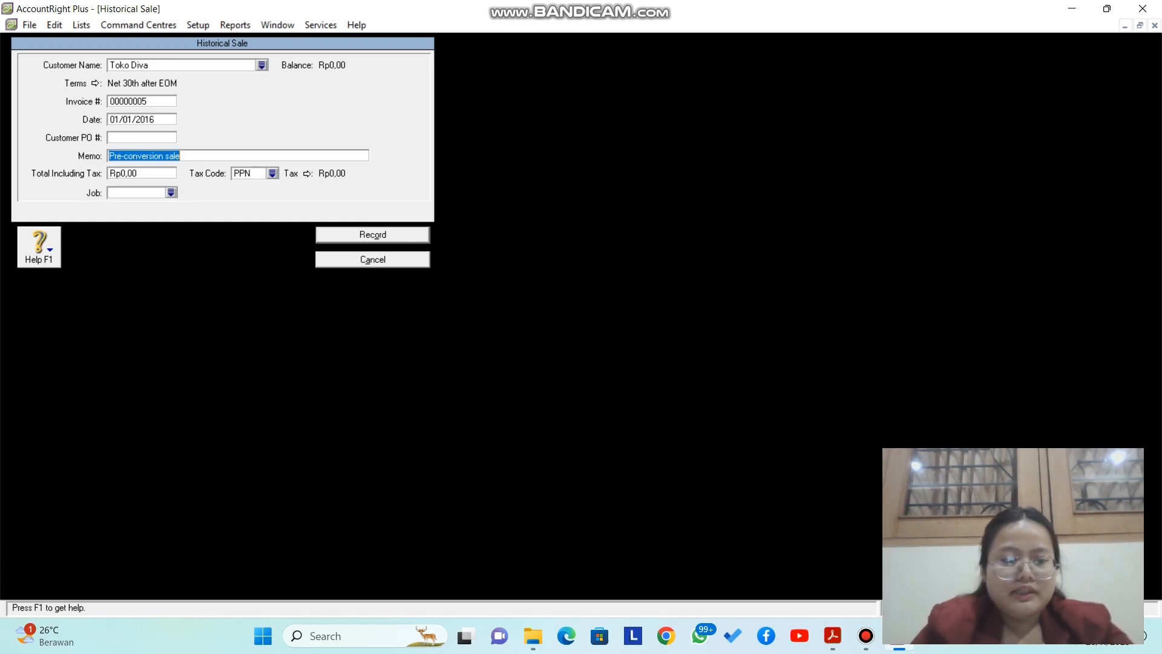
{"action": "key", "text": "Caps_Lock"}
{"action": "type", "text": "S"}
{"action": "key", "text": "Caps_Lock"}
{"action": "type", "text": "aldo"}
{"action": "key", "text": "Caps_Lock"}
{"action": "type", "text": "A"}
{"action": "key", "text": "Caps_Lock"}
{"action": "type", "text": "wal"}
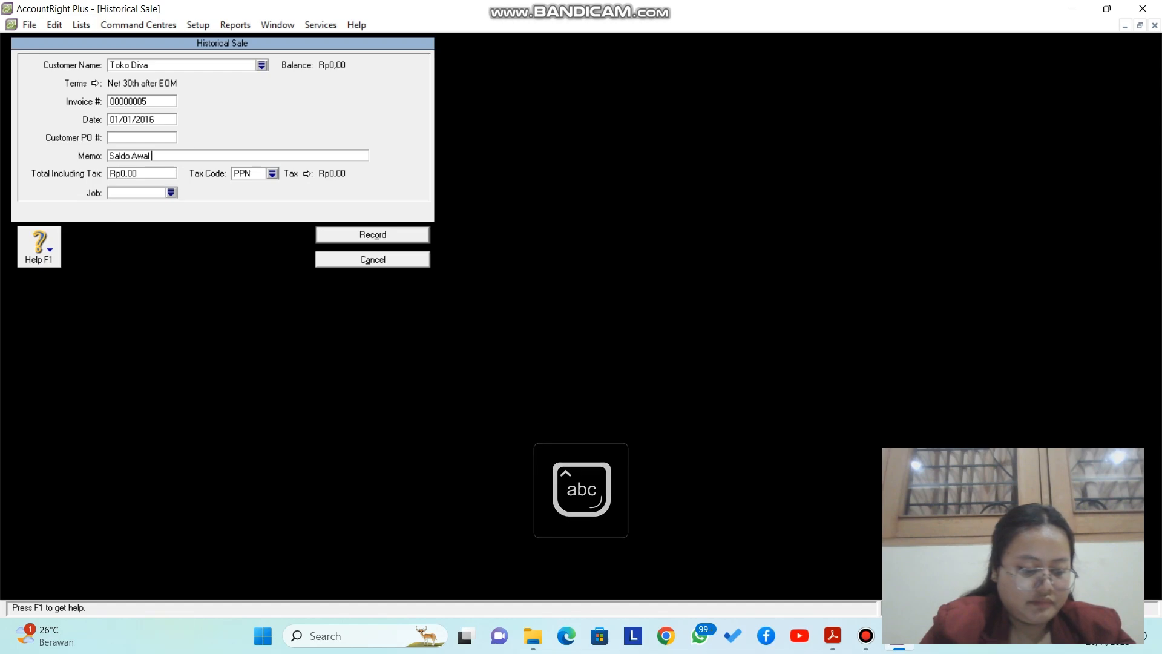
{"action": "key", "text": "Caps_Lock"}
{"action": "type", "text": "C"}
{"action": "key", "text": "Caps_Lock"}
{"action": "type", "text": "us"}
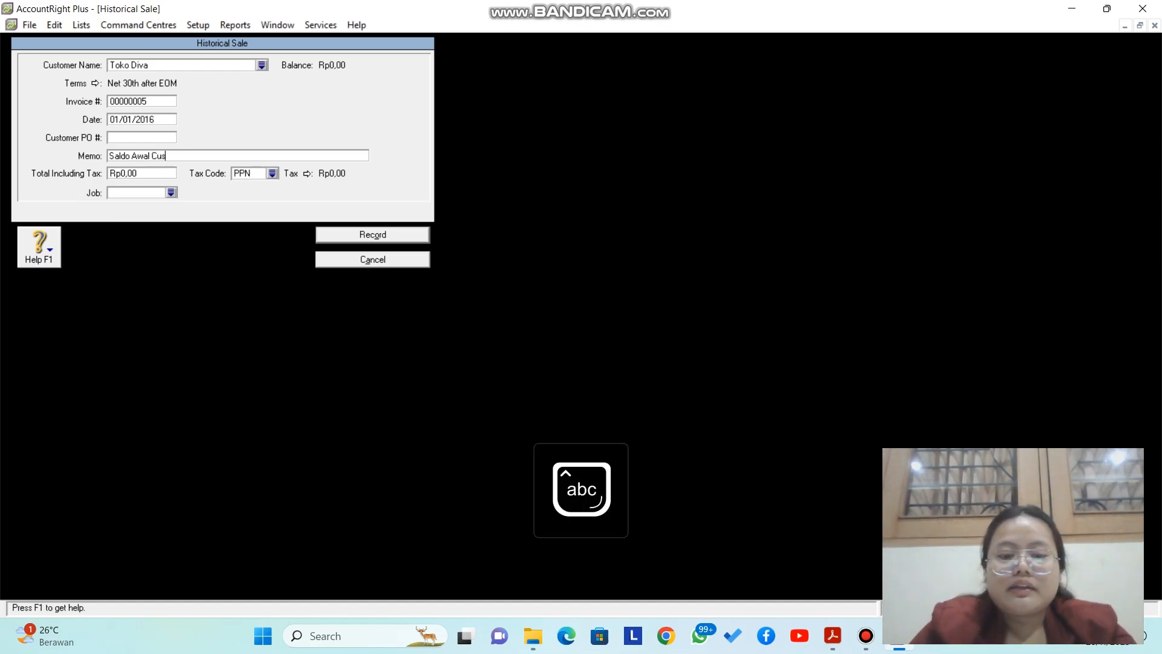
{"action": "type", "text": "tomer"}
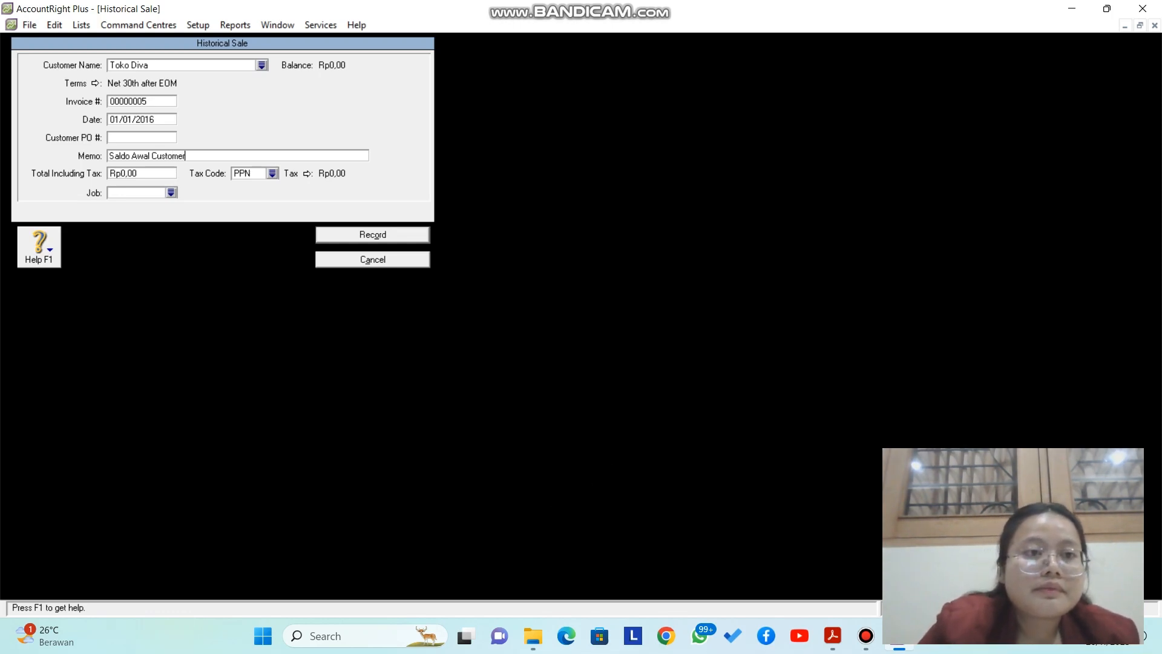
Step: Set total 3000000 with tax code N-T and record the sale
{"action": "key", "text": "Tab"}
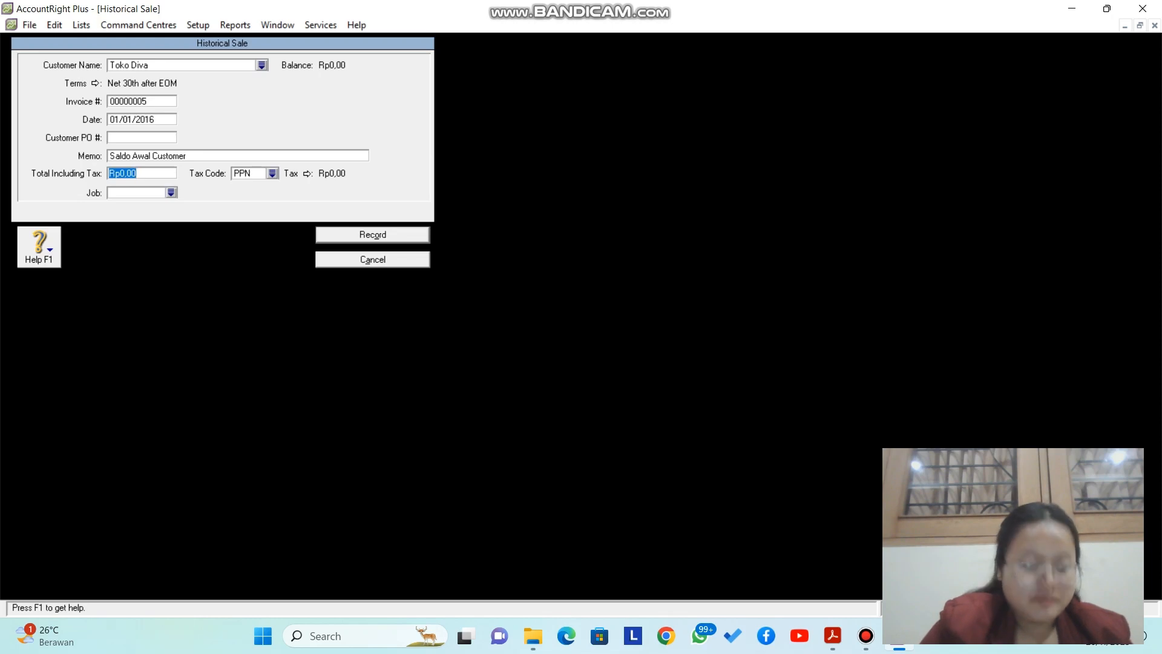
{"action": "type", "text": "30"}
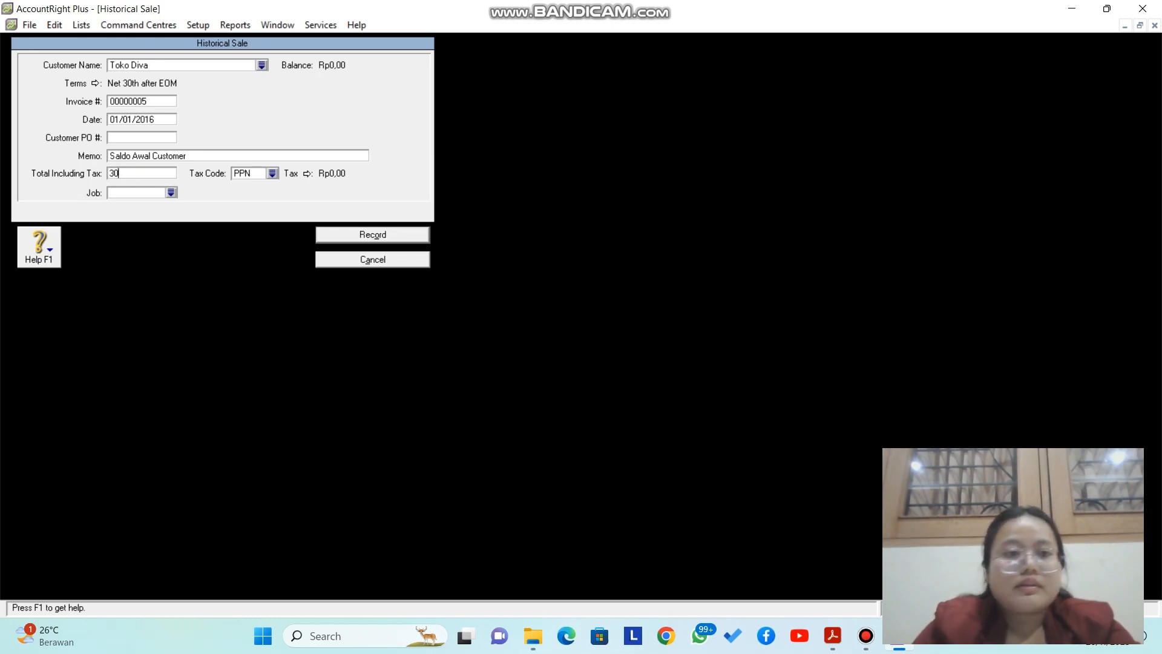
{"action": "type", "text": "00000"}
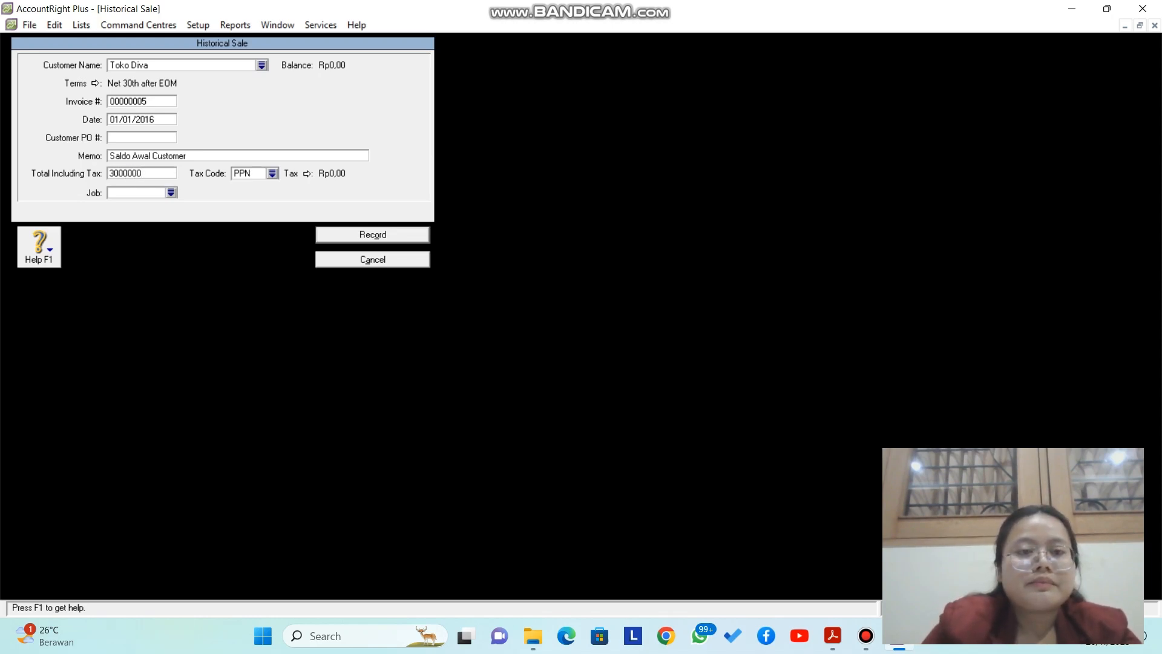
{"action": "left_click", "coordinate": [272, 174]}
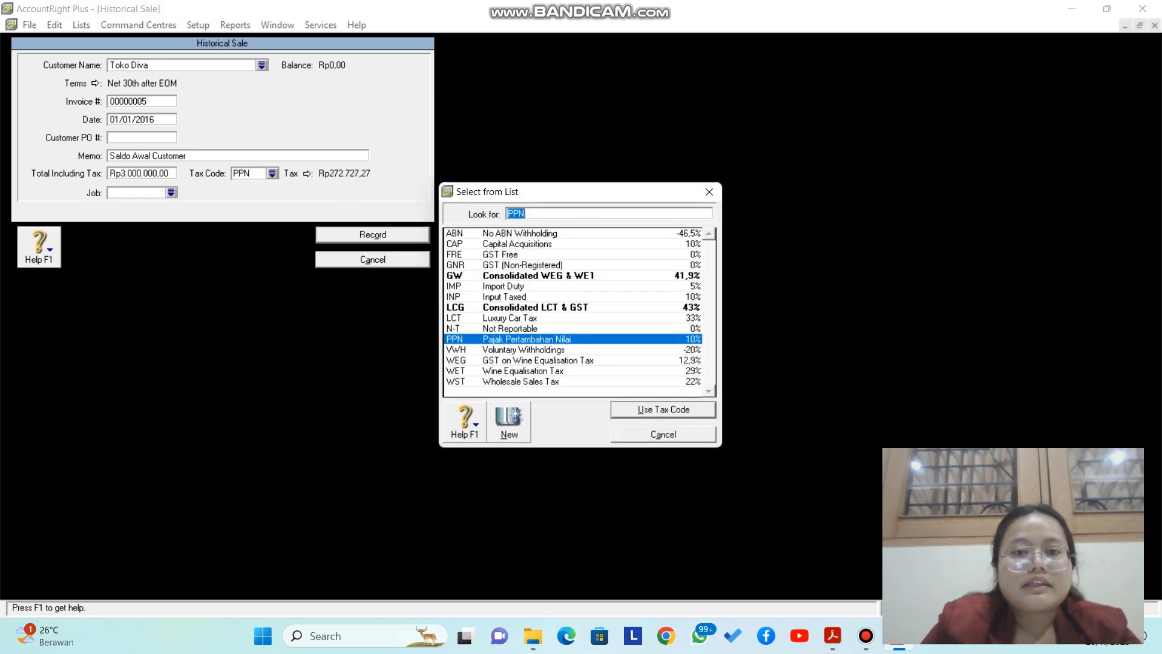
{"action": "left_click", "coordinate": [510, 329]}
{"action": "key", "text": "Return"}
{"action": "key", "text": "Return"}
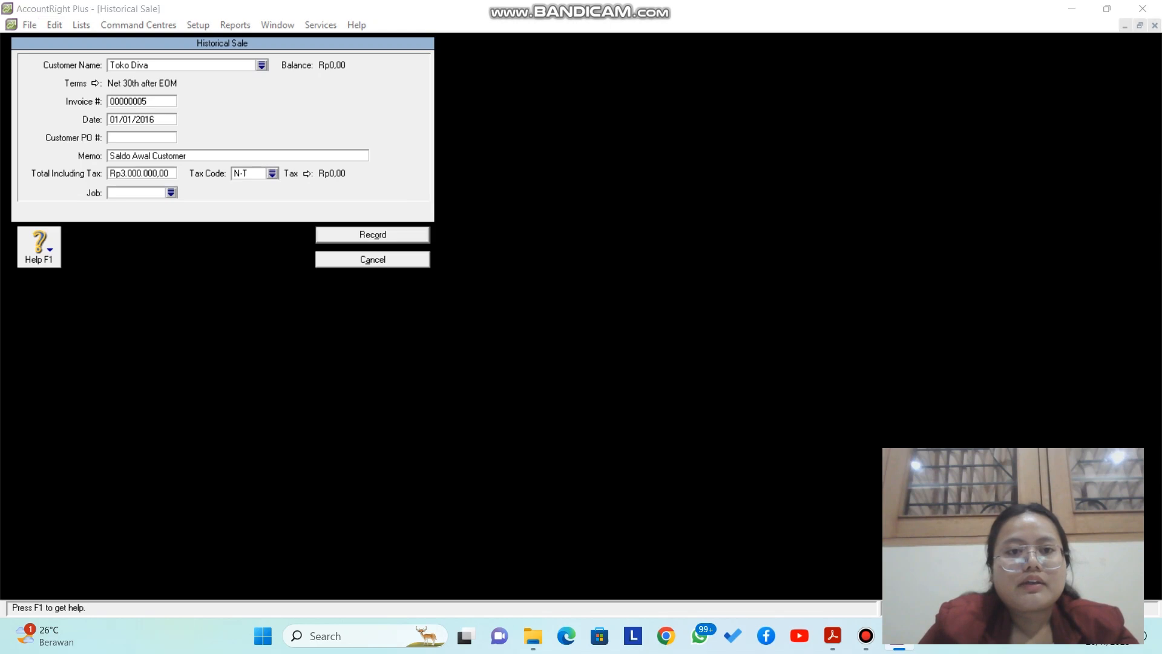
{"action": "key", "text": "Return"}
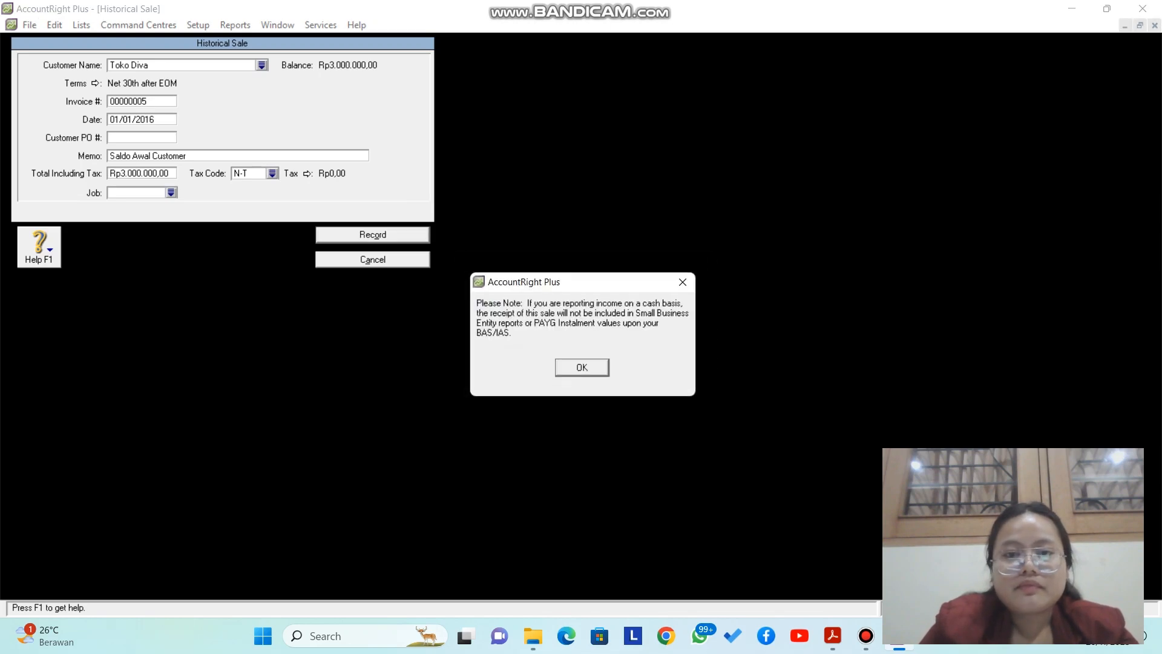
{"action": "key", "text": "Return"}
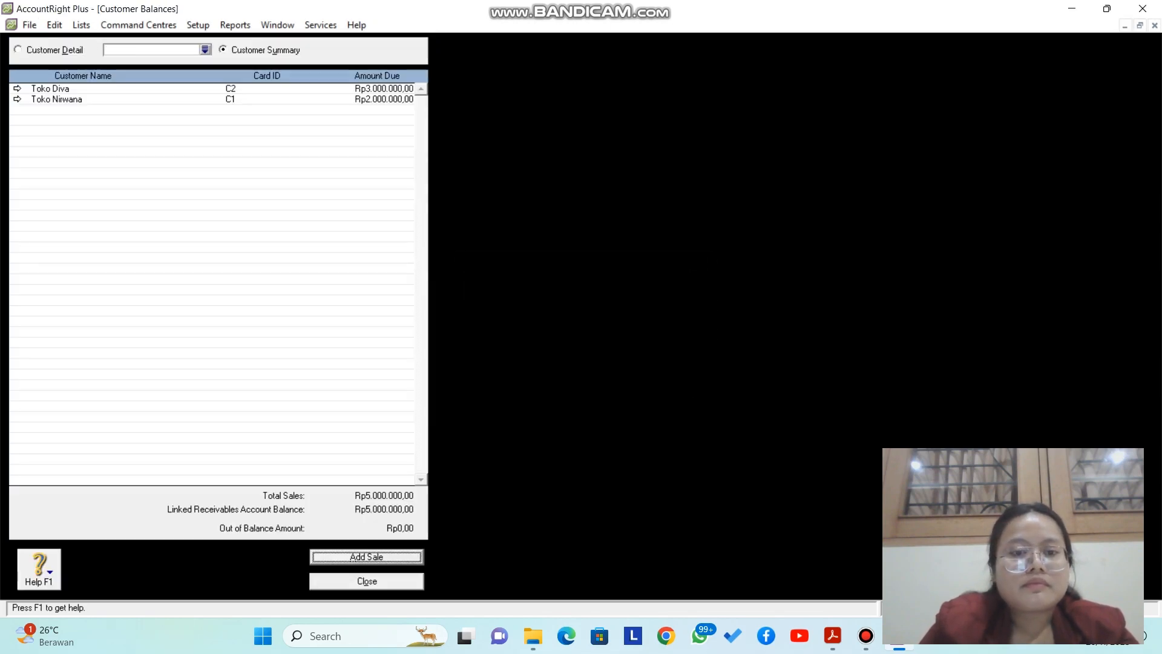
Step: Start a historical purchase in Supplier Balances for PT. Nusantara dated 01/01/2016
{"action": "key", "text": "Escape"}
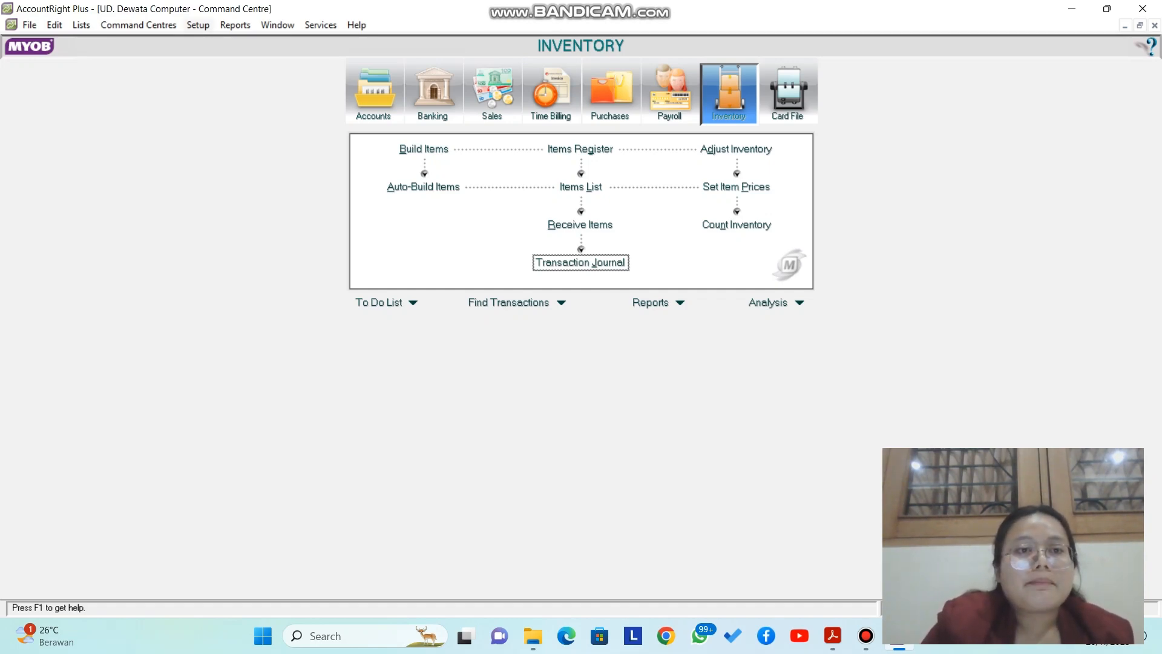
{"action": "left_click", "coordinate": [198, 25]}
{"action": "mouse_move", "coordinate": [244, 76]}
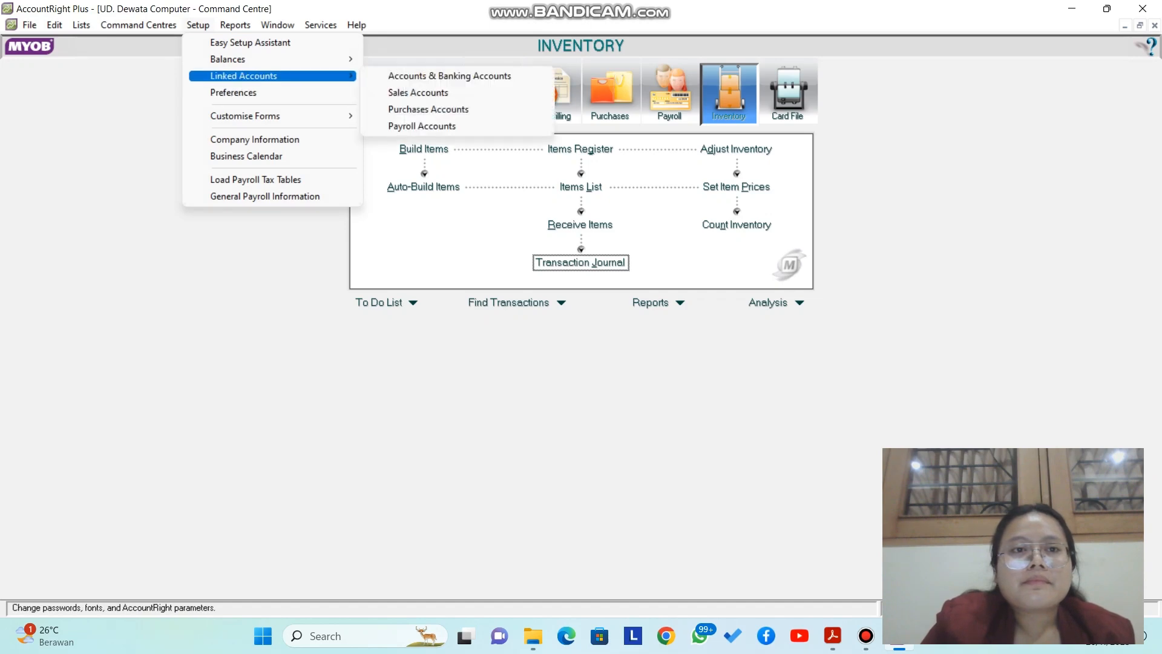
{"action": "left_click", "coordinate": [423, 109]}
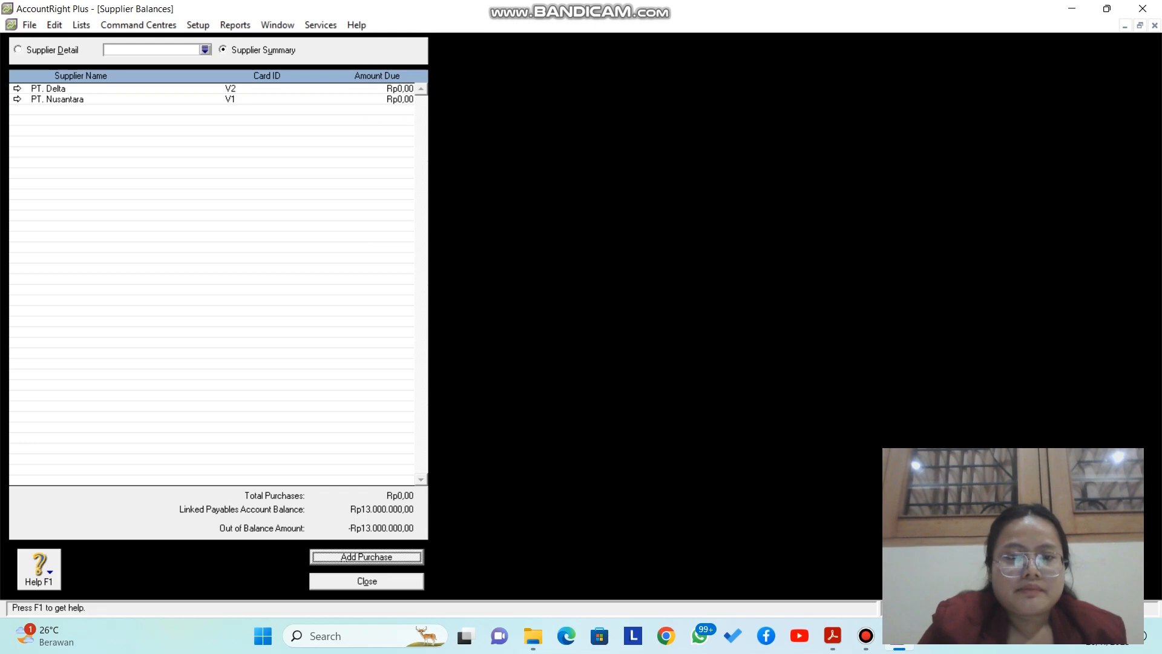
{"action": "key", "text": "Return"}
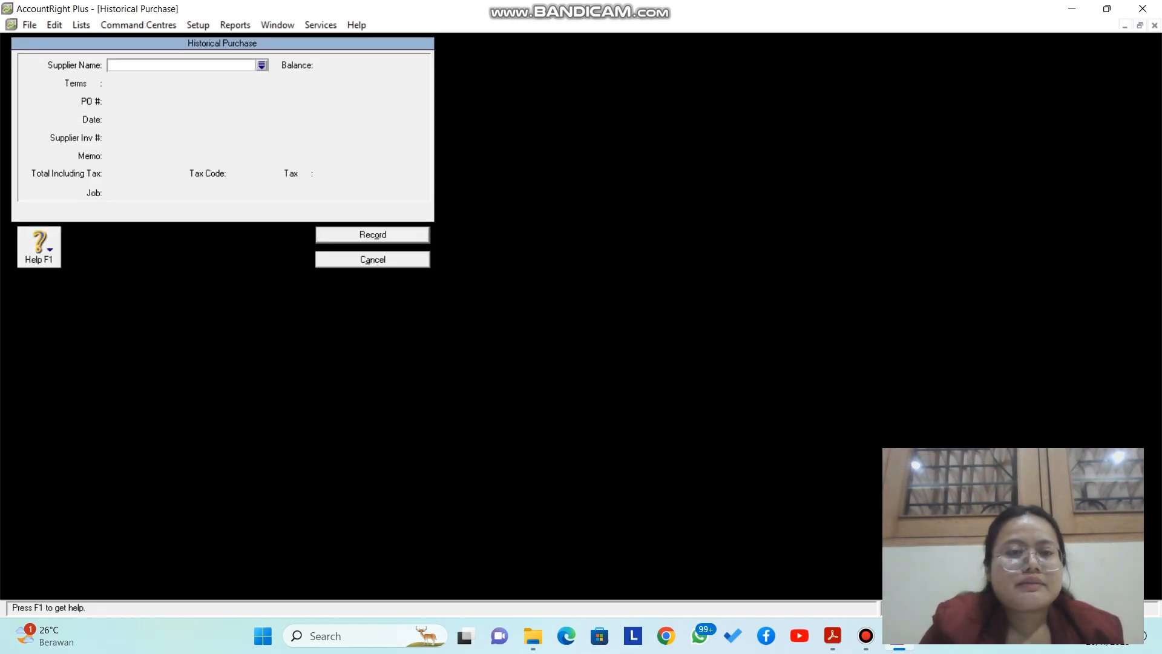
{"action": "left_click", "coordinate": [262, 65]}
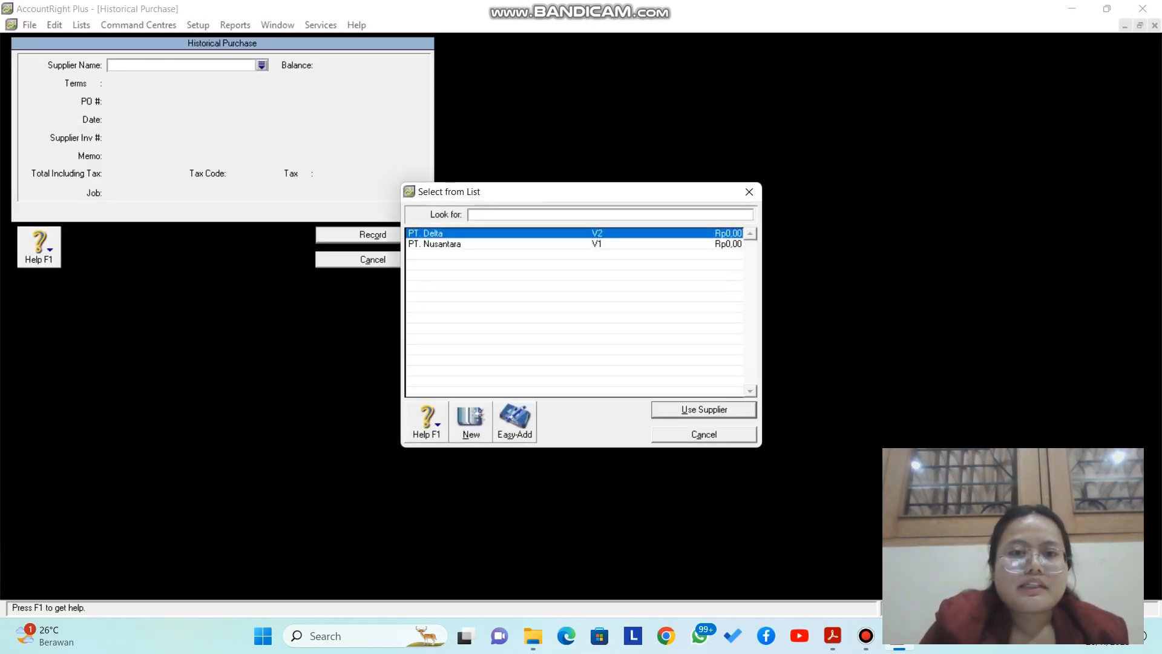
{"action": "left_click", "coordinate": [435, 244]}
{"action": "key", "text": "Return"}
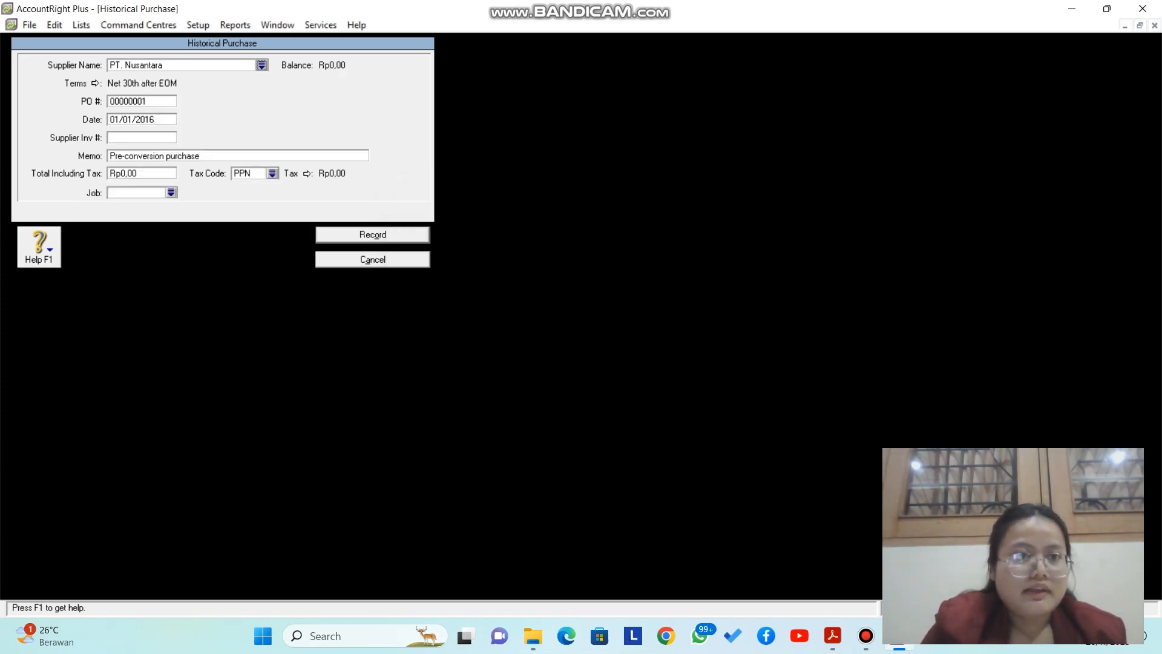
{"action": "key", "text": "Tab"}
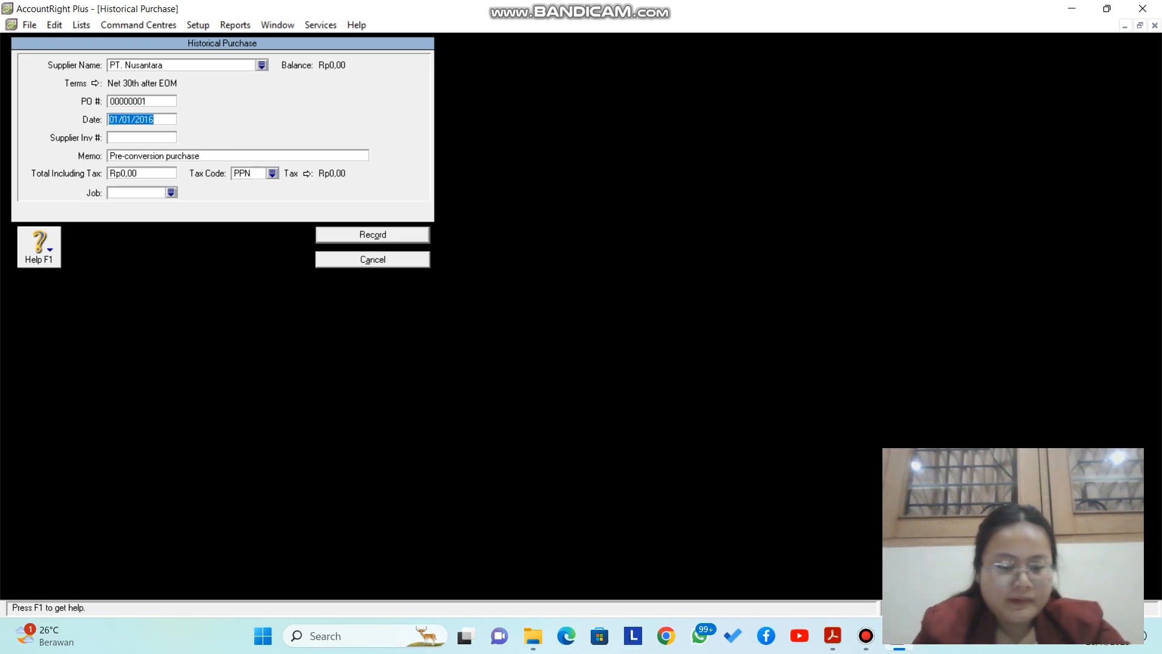
{"action": "type", "text": "01/"}
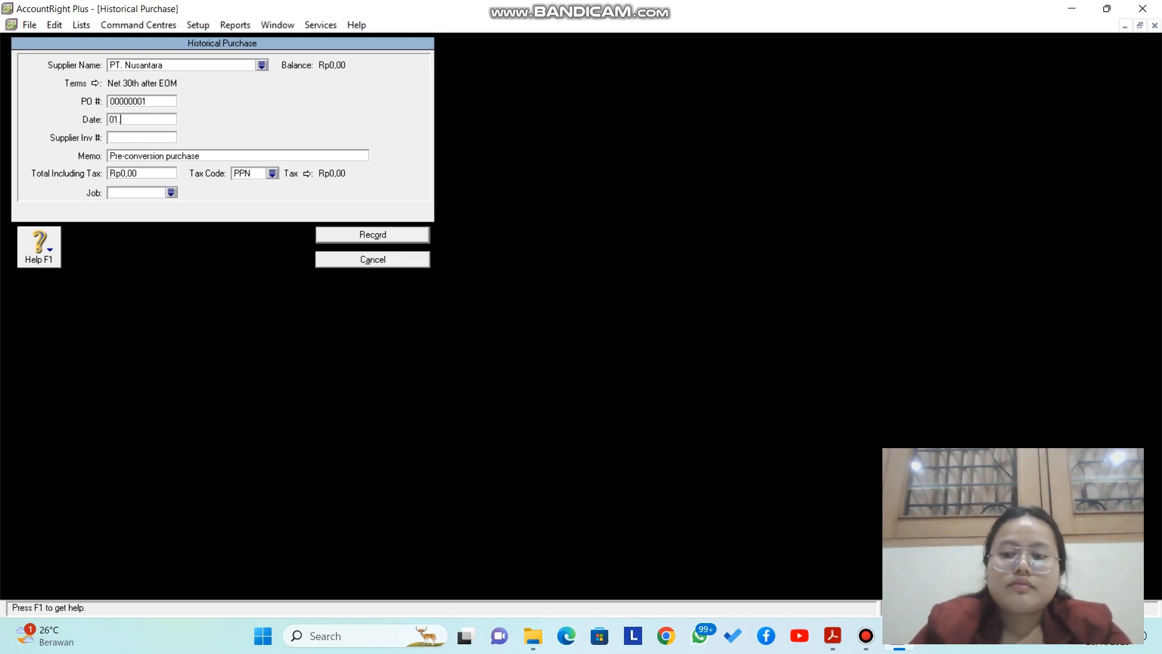
{"action": "type", "text": "01/2016"}
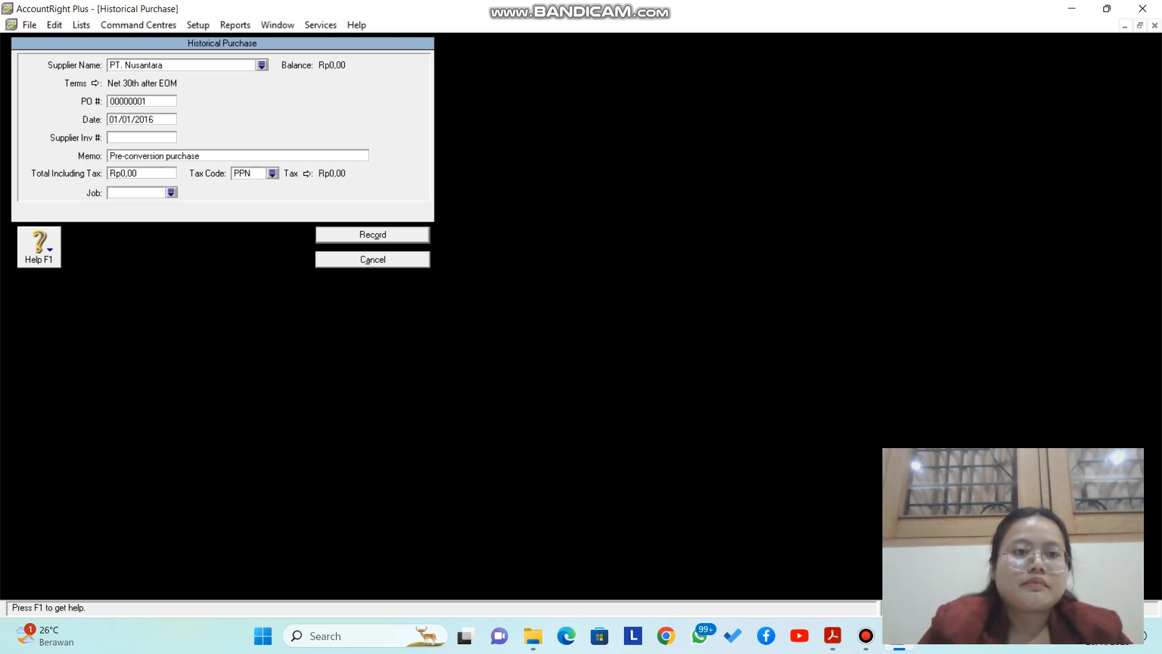
Step: Enter the memo 'Saldo Awal Supplier'
{"action": "key", "text": "Tab"}
{"action": "key", "text": "Tab"}
{"action": "key", "text": "Caps_Lock"}
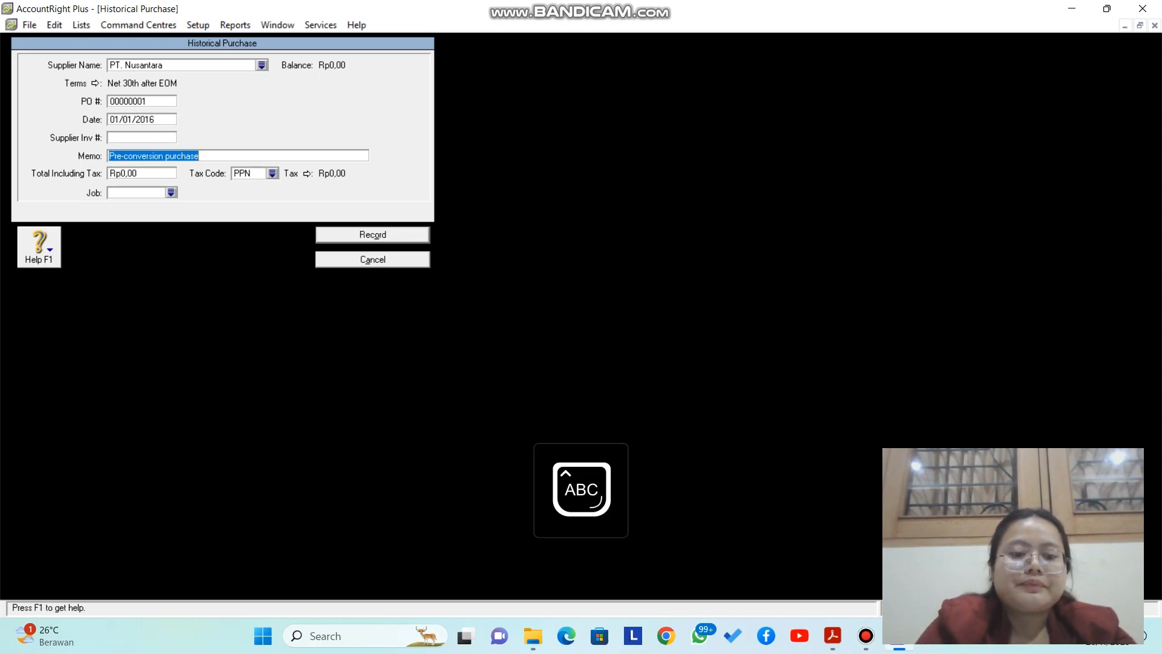
{"action": "type", "text": "S"}
{"action": "key", "text": "Caps_Lock"}
{"action": "type", "text": "aldo"}
{"action": "key", "text": "Caps_Lock"}
{"action": "type", "text": "A"}
{"action": "key", "text": "Caps_Lock"}
{"action": "type", "text": "wal"}
{"action": "key", "text": "Caps_Lock"}
{"action": "type", "text": "S"}
{"action": "key", "text": "Caps_Lock"}
{"action": "type", "text": "upplier"}
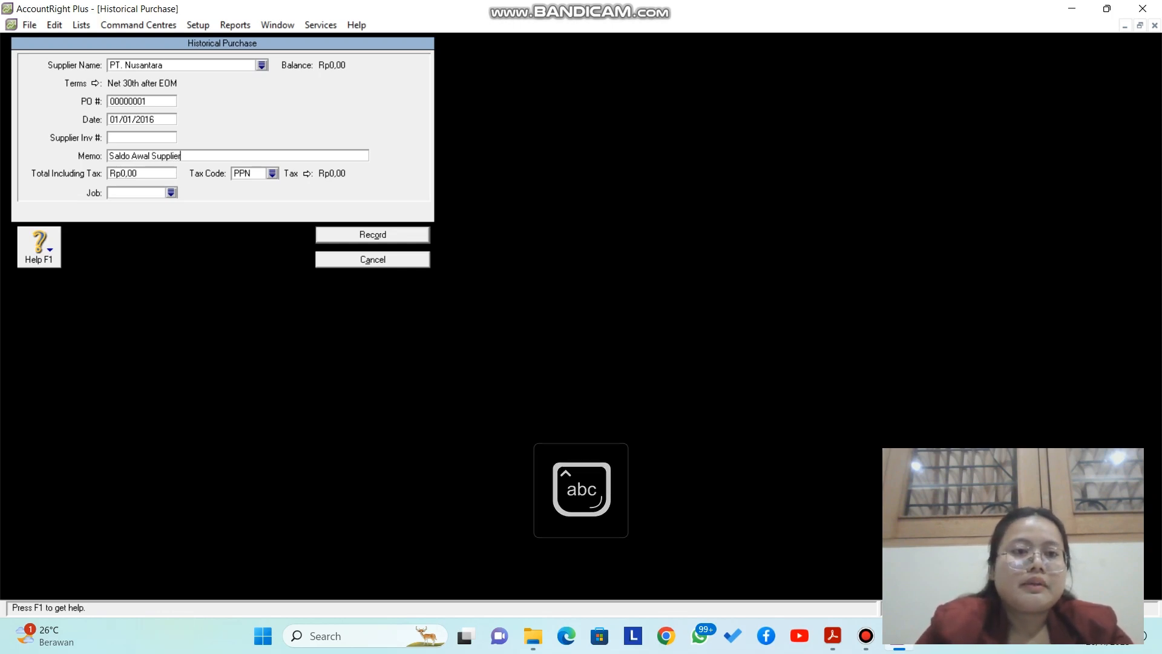
Step: Set total 8000000 with tax code N-T and record the purchase
{"action": "key", "text": "Tab"}
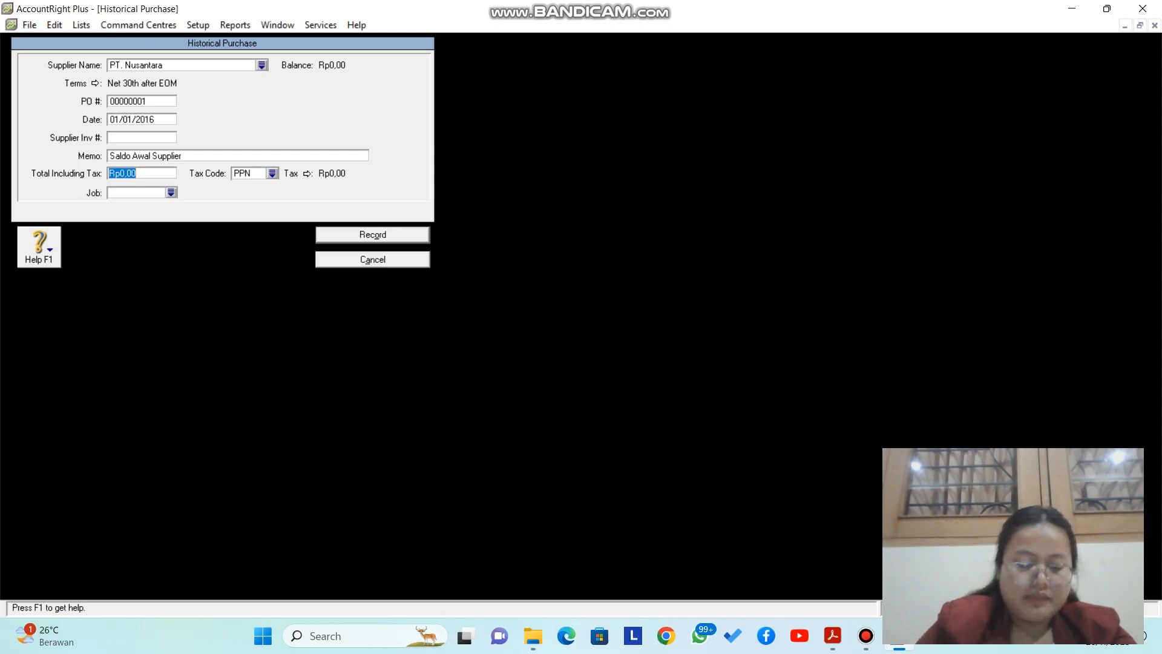
{"action": "type", "text": "8"}
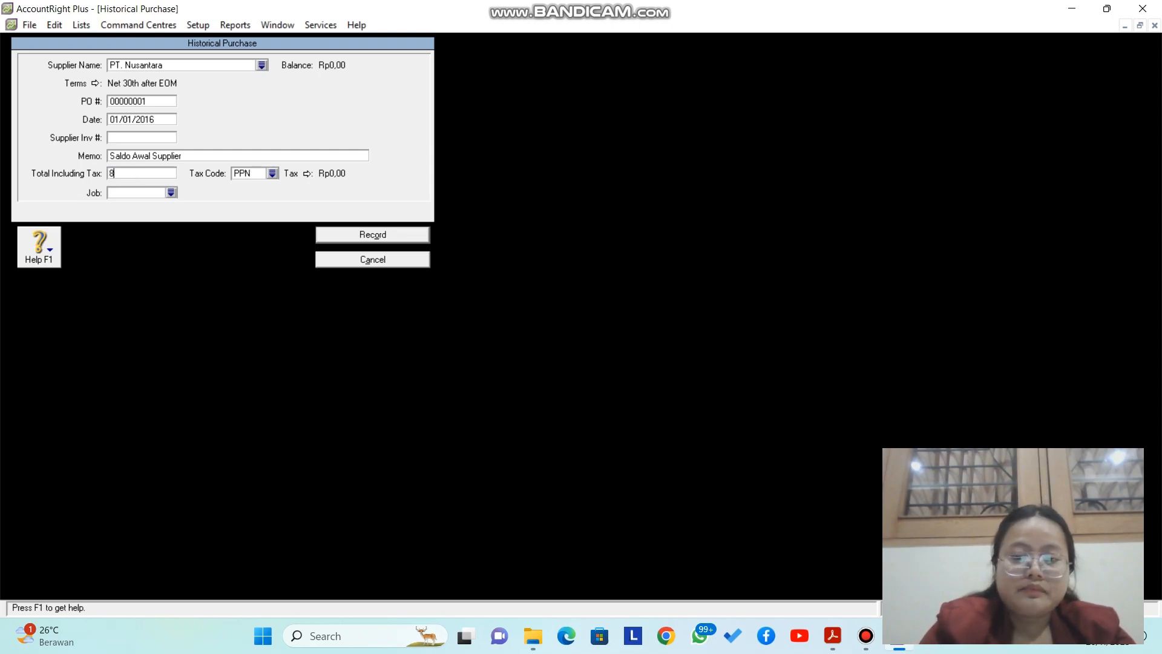
{"action": "type", "text": "000000"}
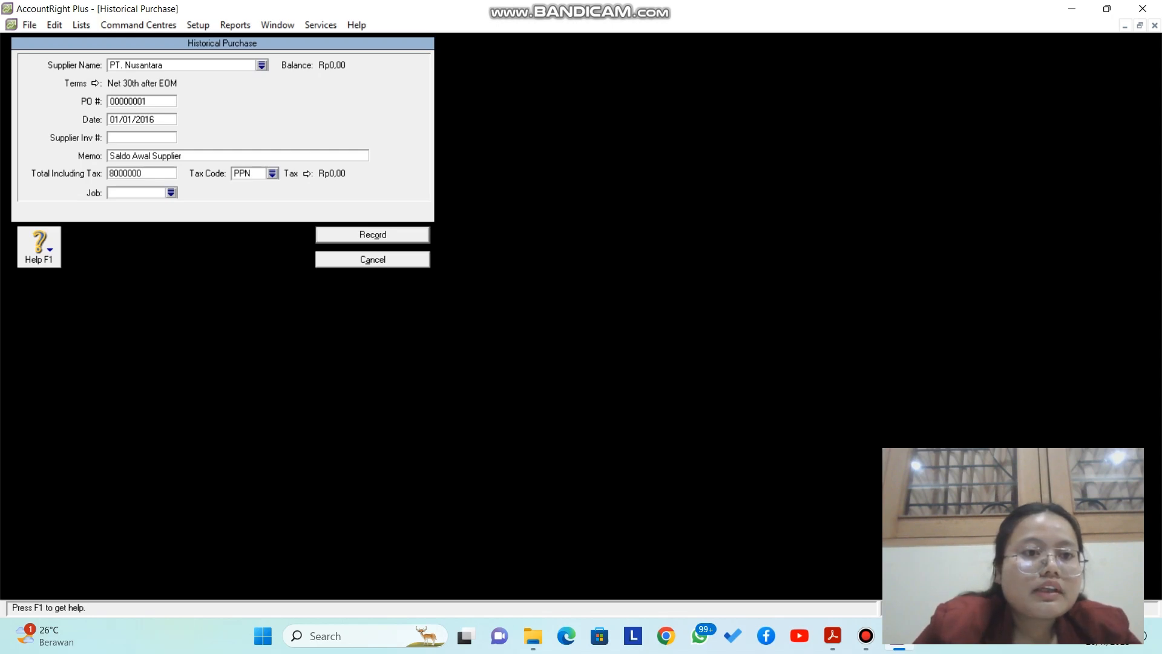
{"action": "key", "text": "Return"}
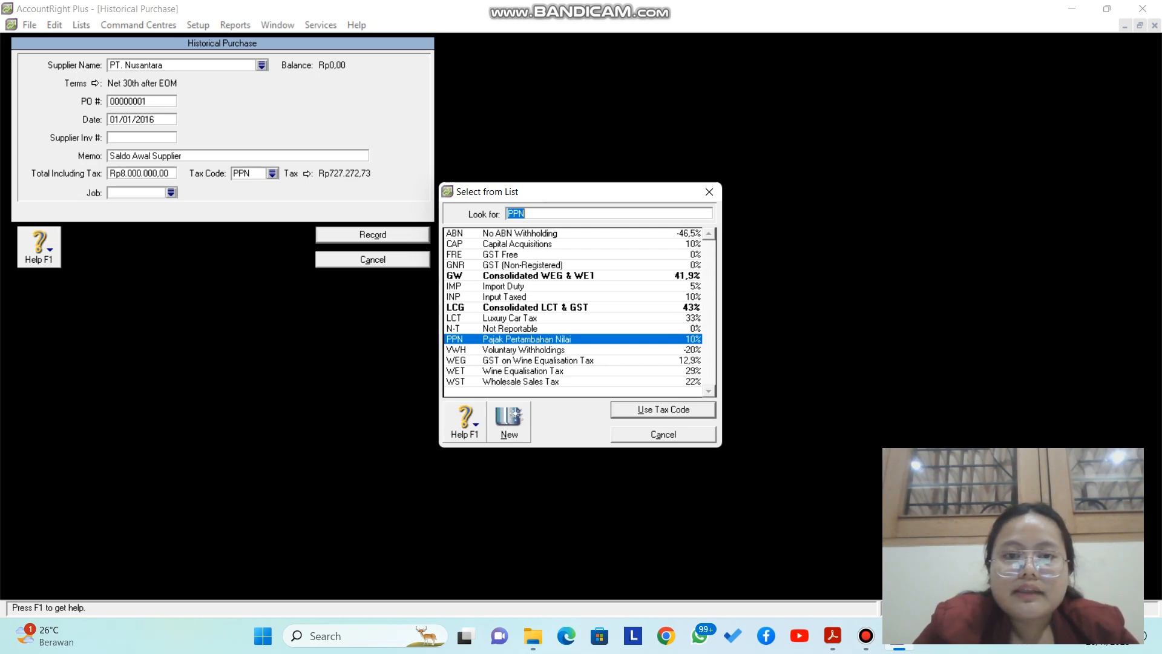
{"action": "key", "text": "Up"}
{"action": "key", "text": "Return"}
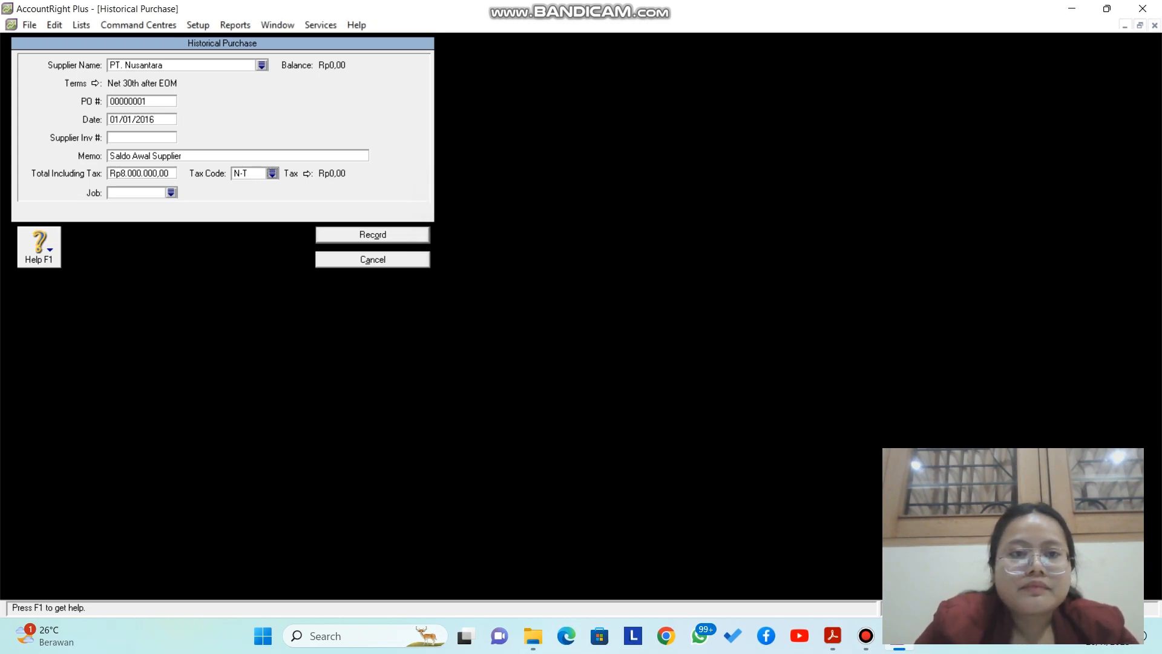
{"action": "key", "text": "Return"}
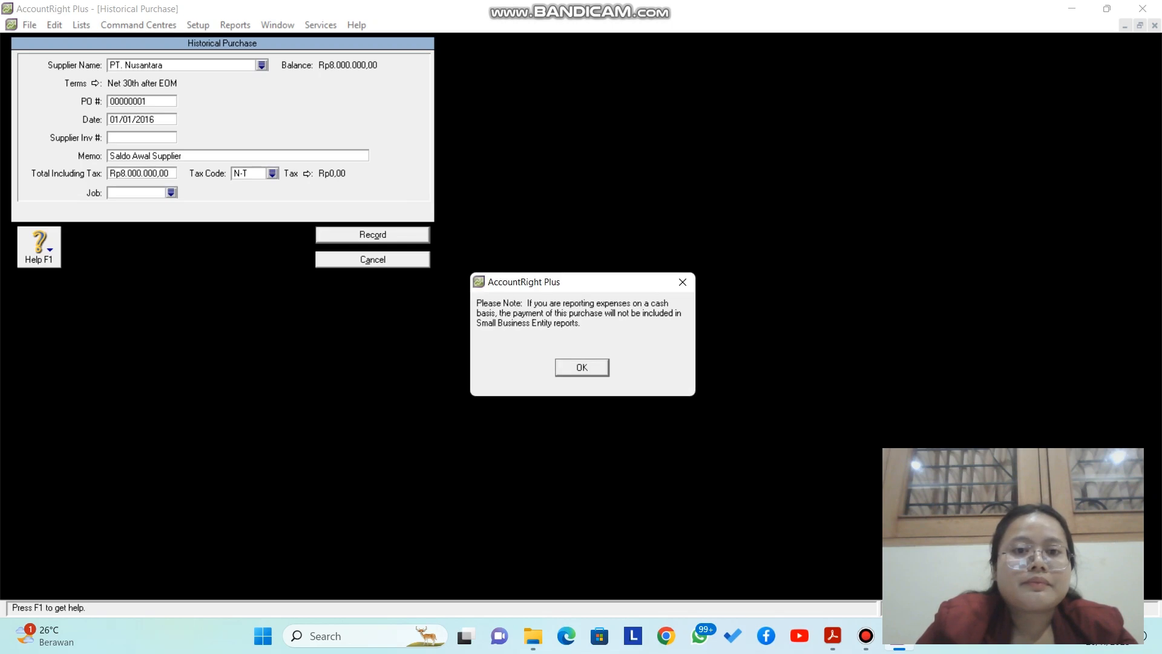
{"action": "key", "text": "Return"}
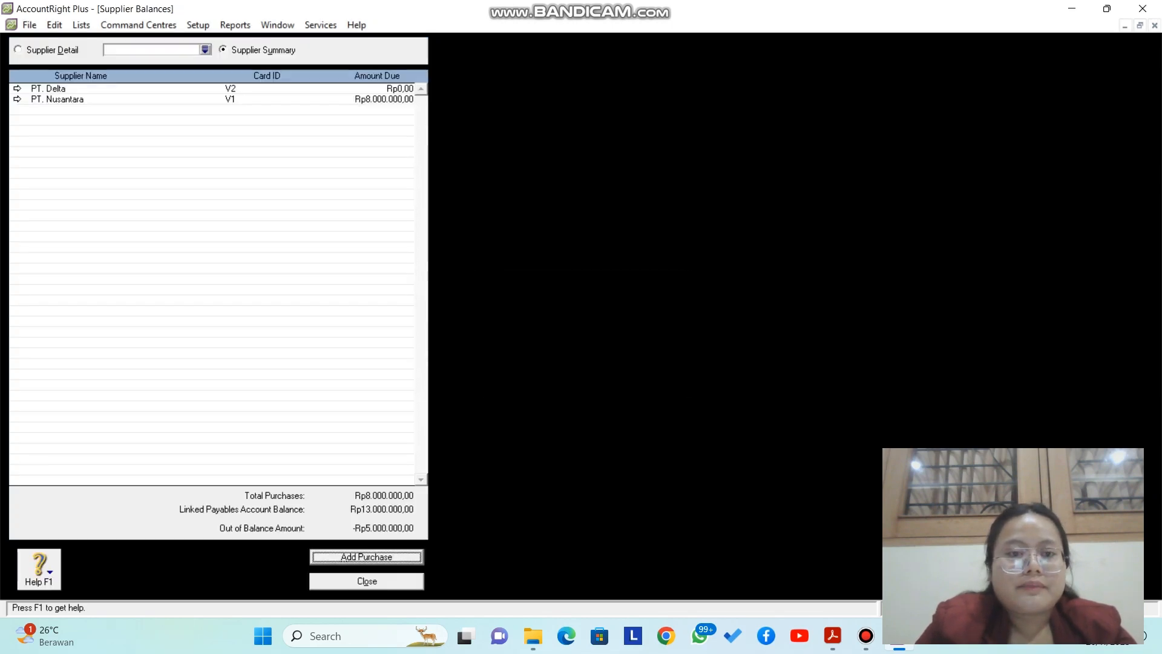
Step: Start another historical purchase for supplier PT. Delta
{"action": "key", "text": "Return"}
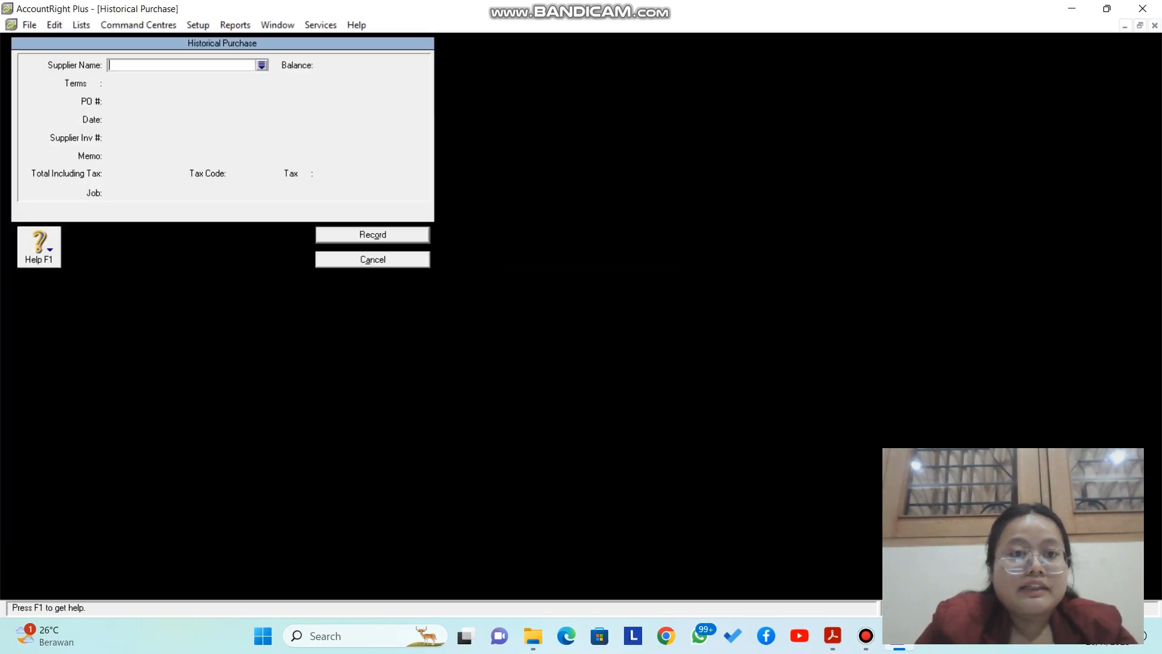
{"action": "left_click", "coordinate": [262, 65]}
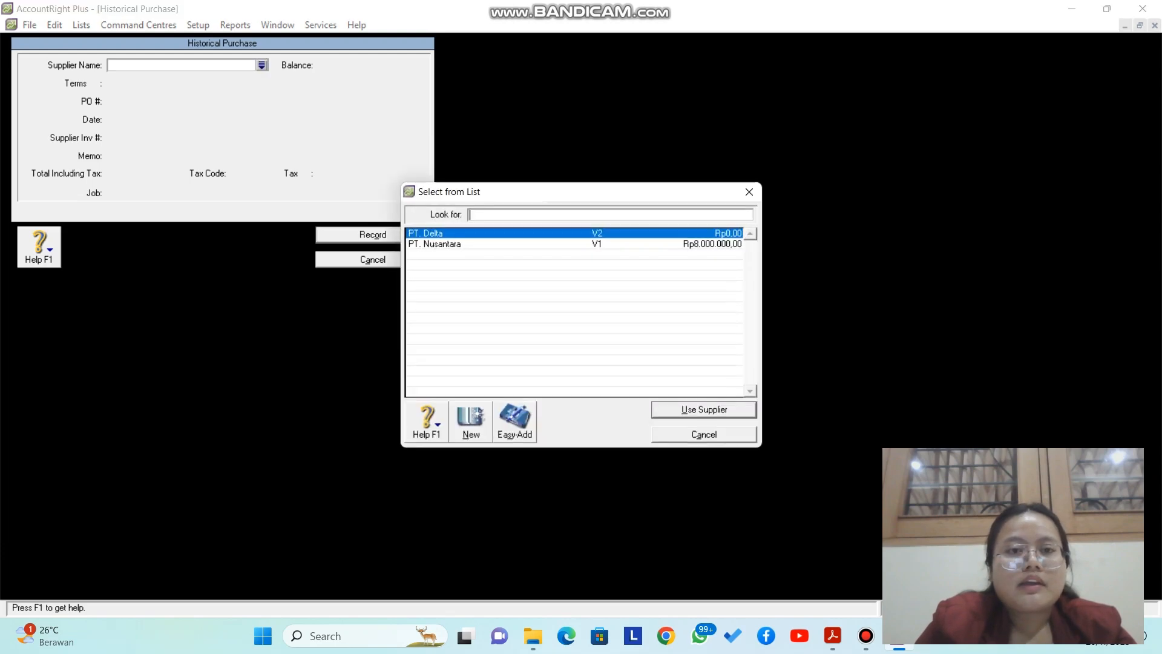
{"action": "key", "text": "Return"}
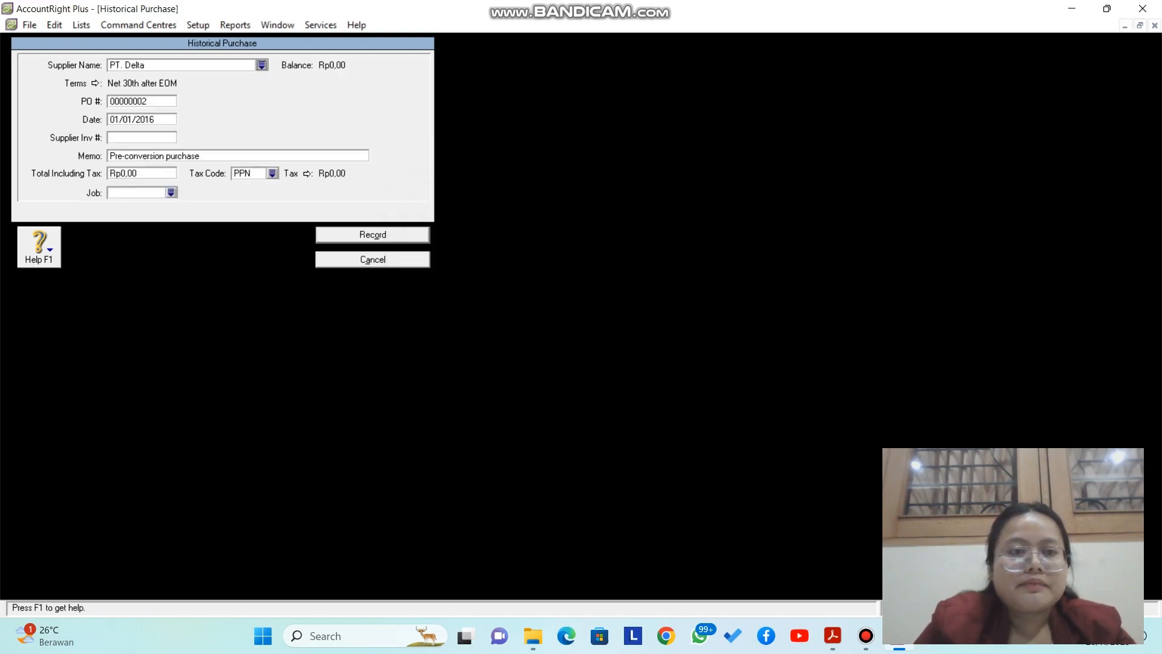
Step: Enter the memo 'Saldo Awal Supplier'
{"action": "key", "text": "Tab"}
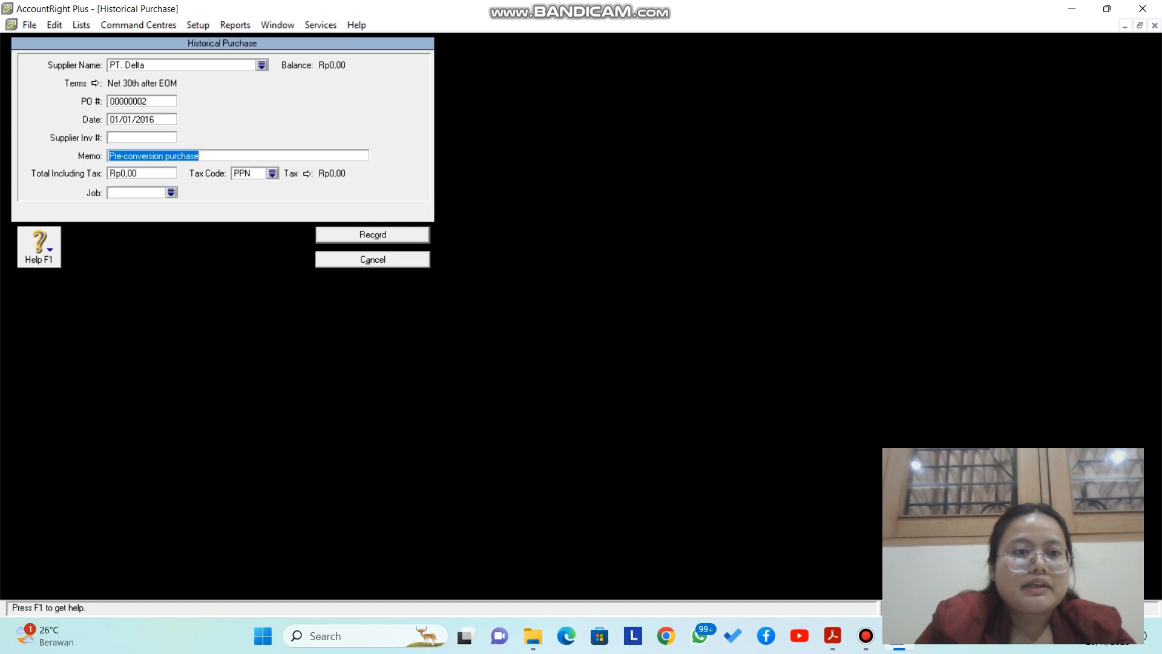
{"action": "key", "text": "Caps_Lock"}
{"action": "type", "text": "S"}
{"action": "key", "text": "Caps_Lock"}
{"action": "type", "text": "al"}
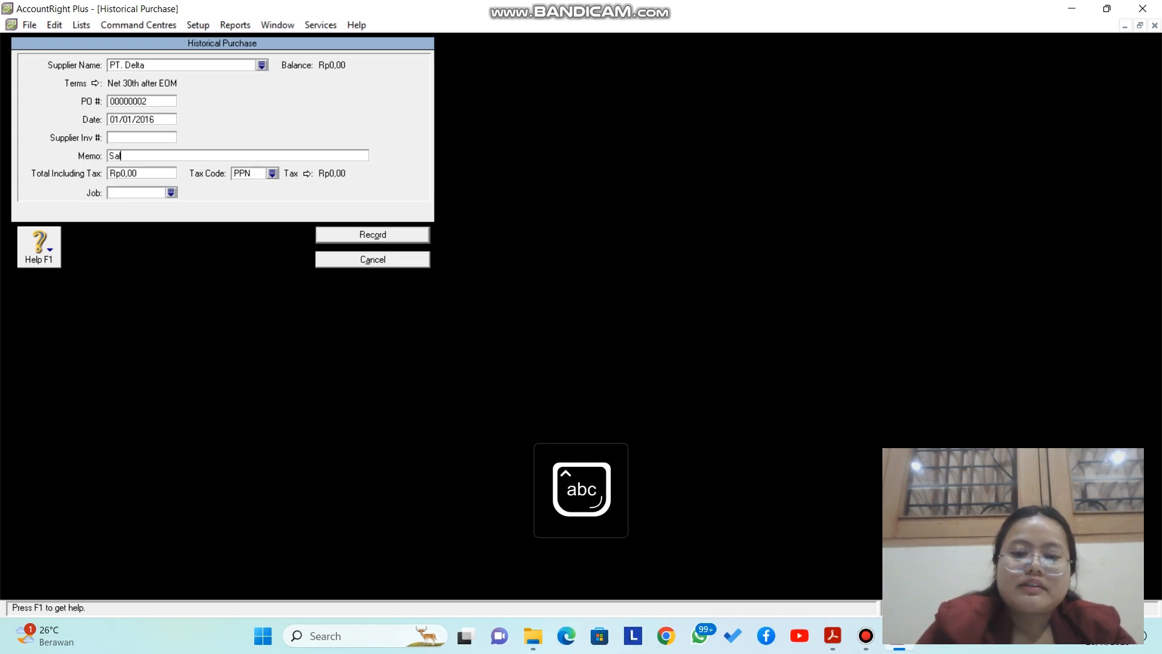
{"action": "type", "text": "do"}
{"action": "key", "text": "Caps_Lock"}
{"action": "type", "text": "A"}
{"action": "key", "text": "Caps_Lock"}
{"action": "type", "text": "wal"}
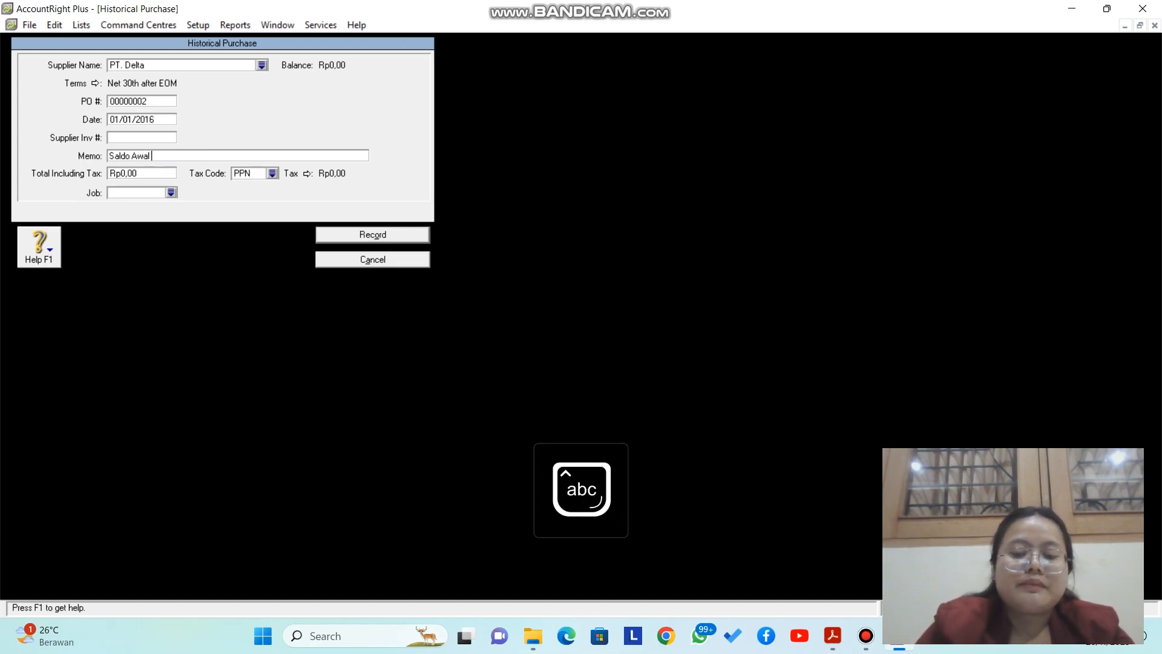
{"action": "key", "text": "Caps_Lock"}
{"action": "type", "text": "l S"}
{"action": "key", "text": "Caps_Lock"}
{"action": "type", "text": "uppli"}
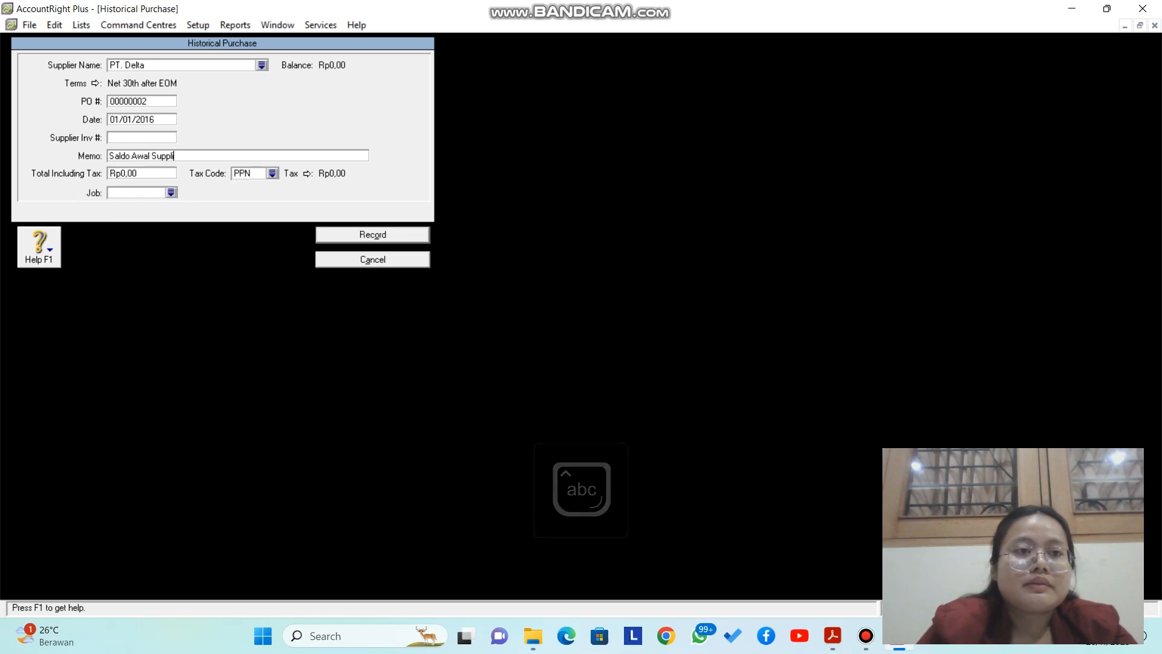
{"action": "type", "text": "er"}
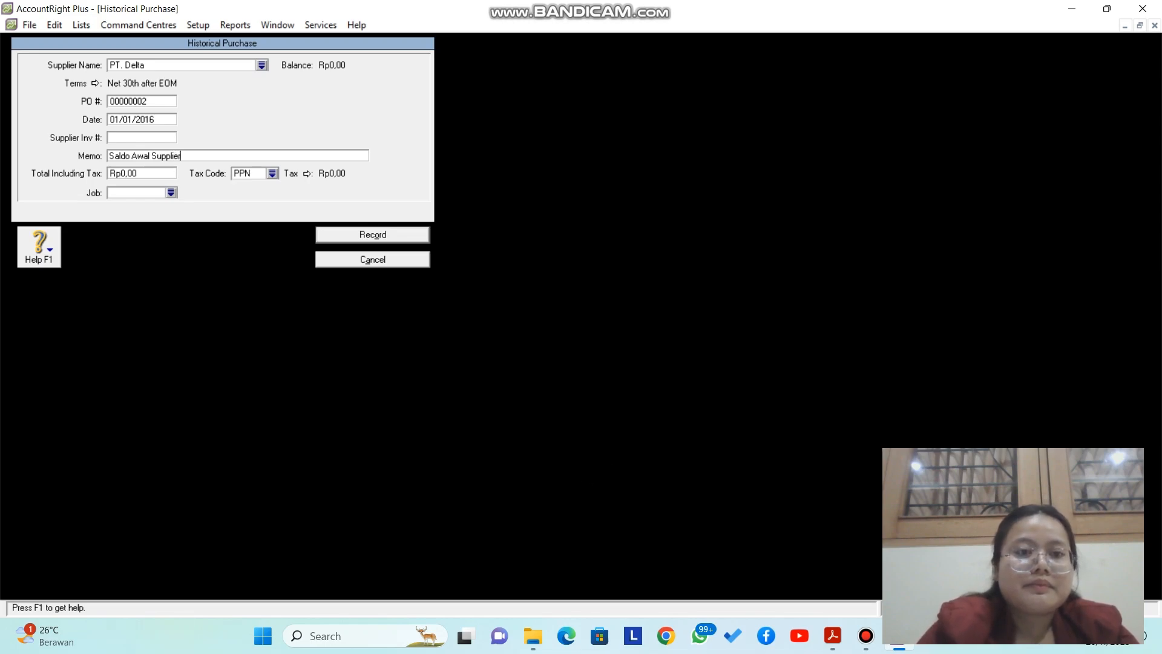
Step: Set total 5000000 with tax code N-T, record it, and close Supplier Balances
{"action": "key", "text": "Tab"}
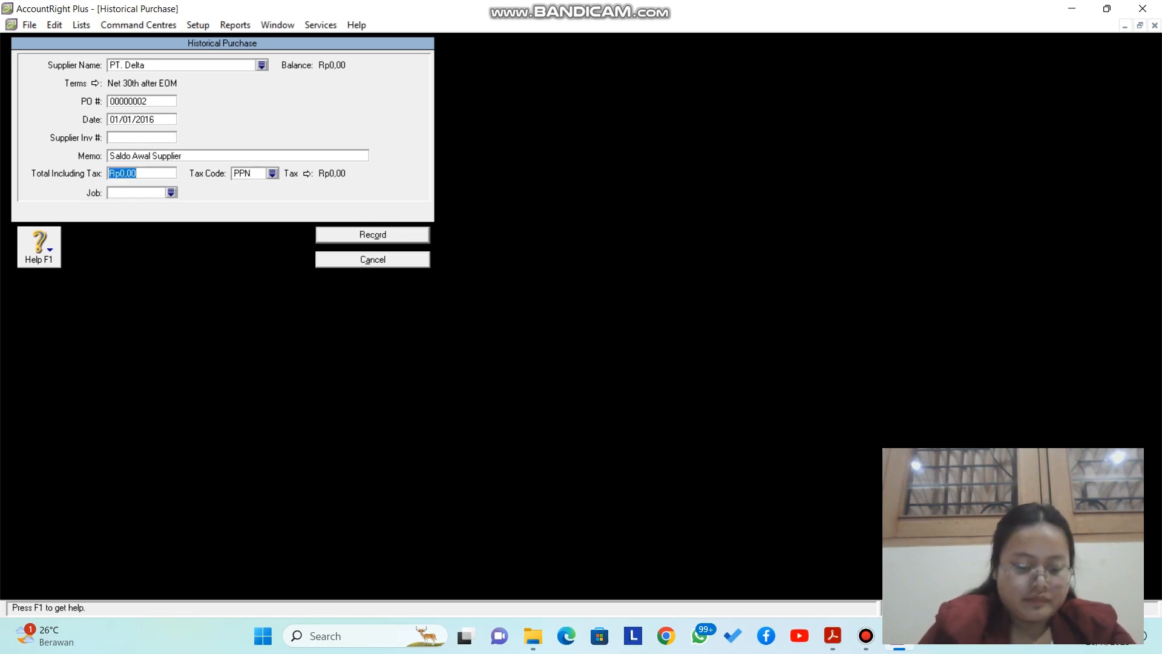
{"action": "type", "text": "500"}
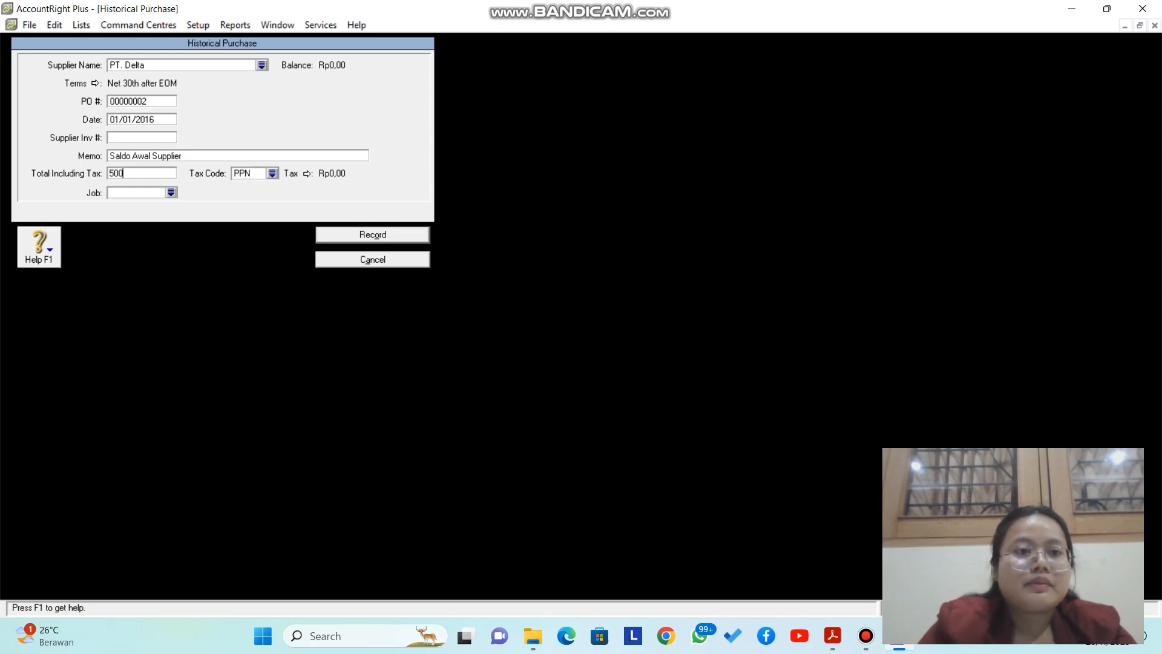
{"action": "type", "text": "0000"}
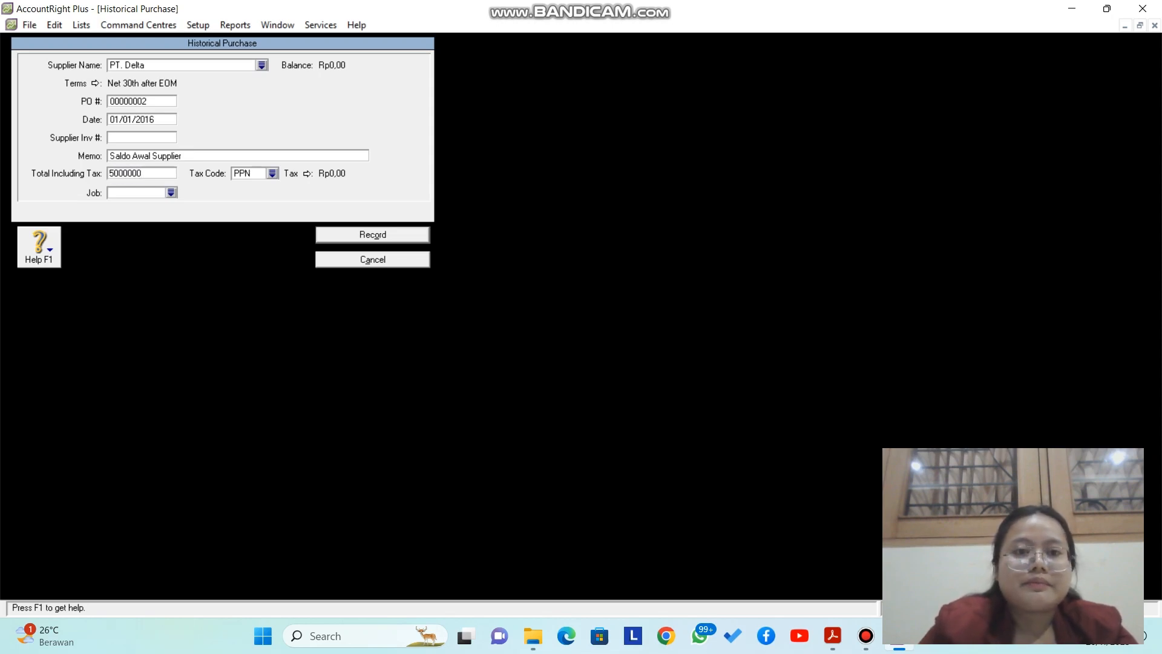
{"action": "left_click", "coordinate": [273, 174]}
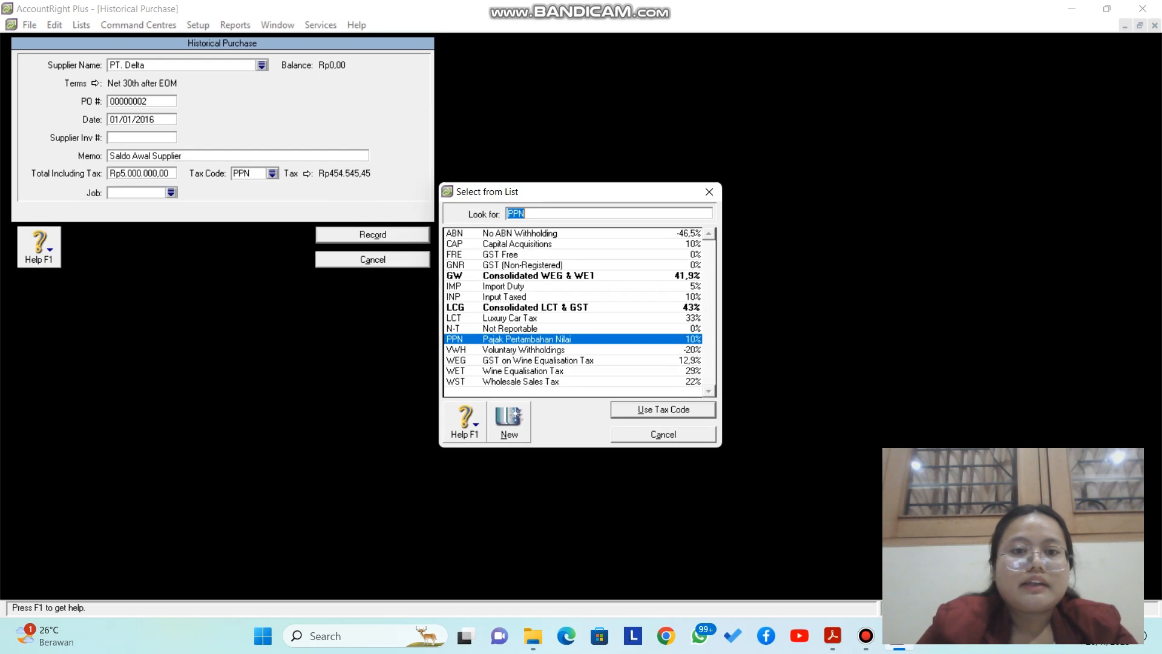
{"action": "left_click", "coordinate": [510, 328]}
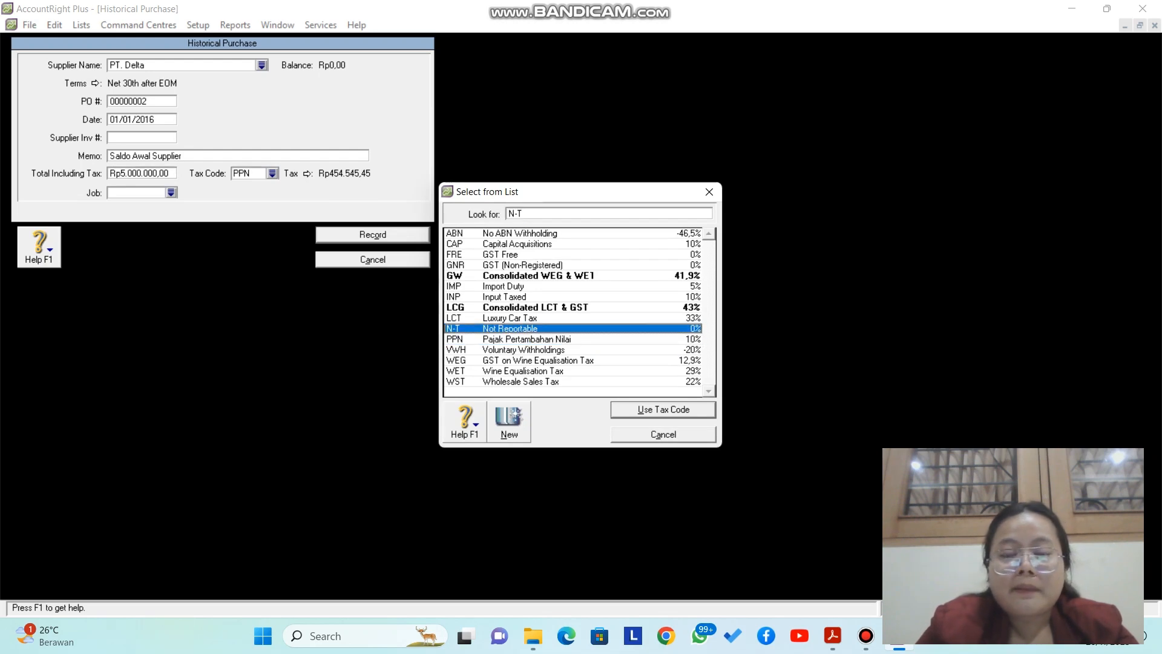
{"action": "left_click", "coordinate": [662, 410]}
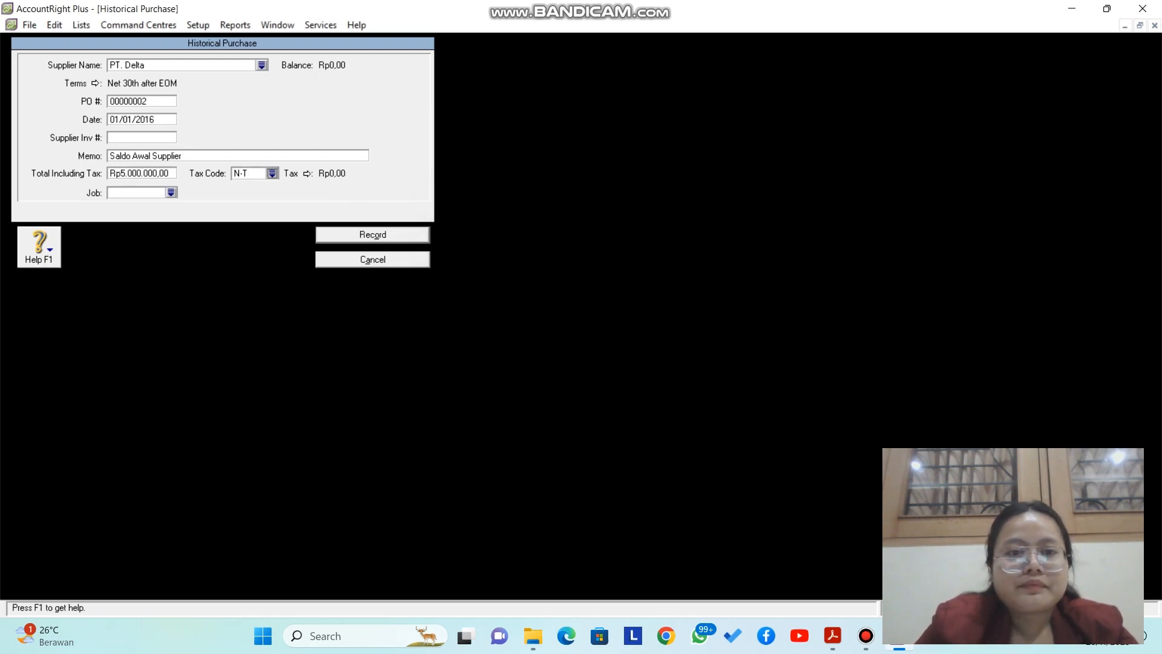
{"action": "left_click", "coordinate": [373, 235]}
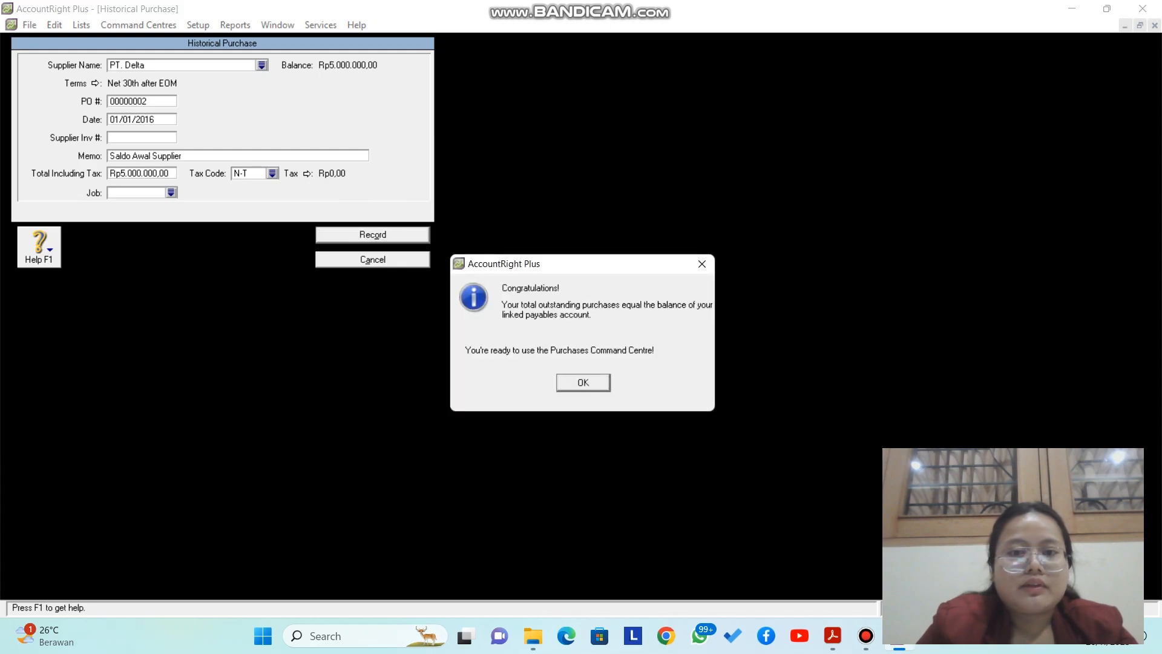
{"action": "key", "text": "Return"}
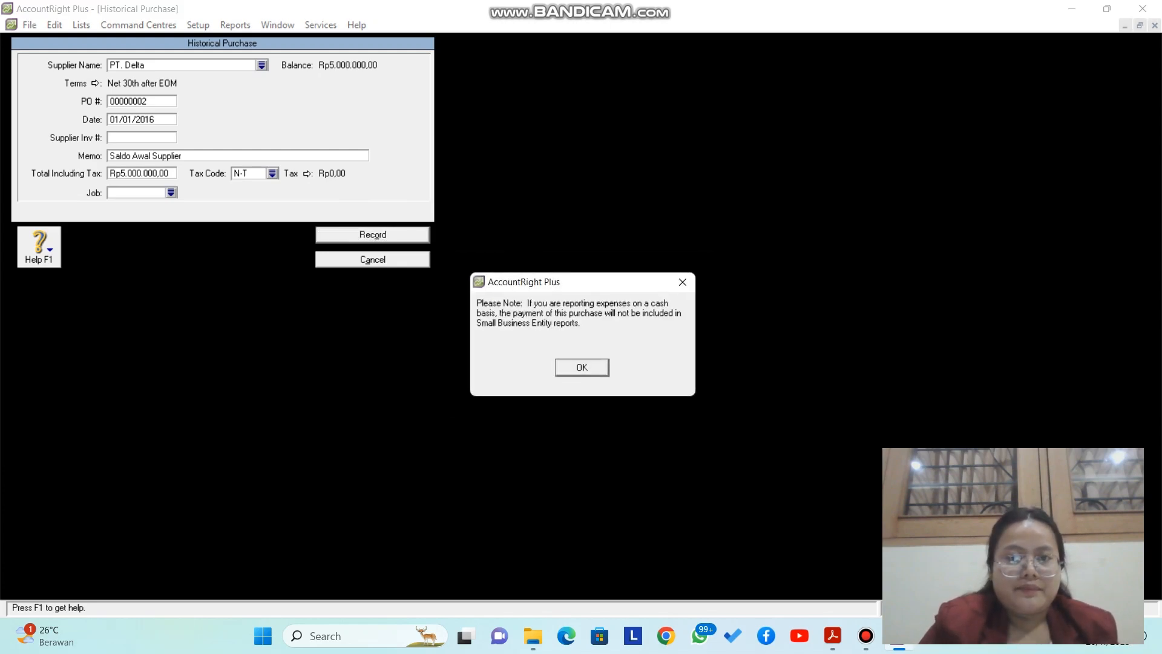
{"action": "key", "text": "Return"}
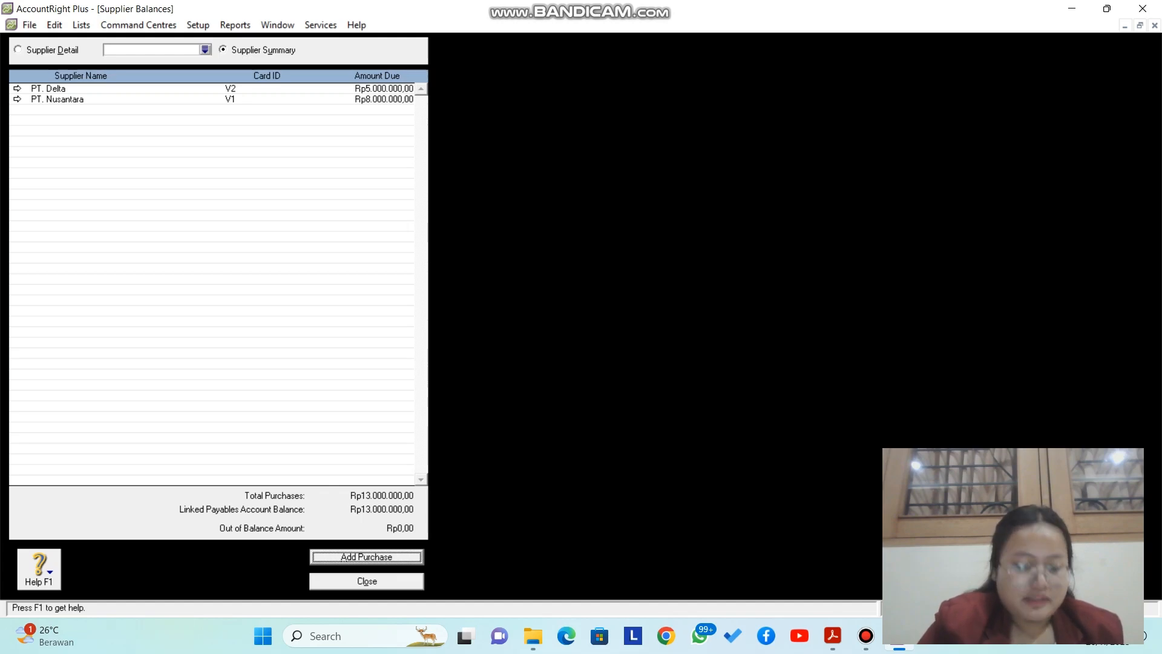
{"action": "key", "text": "Escape"}
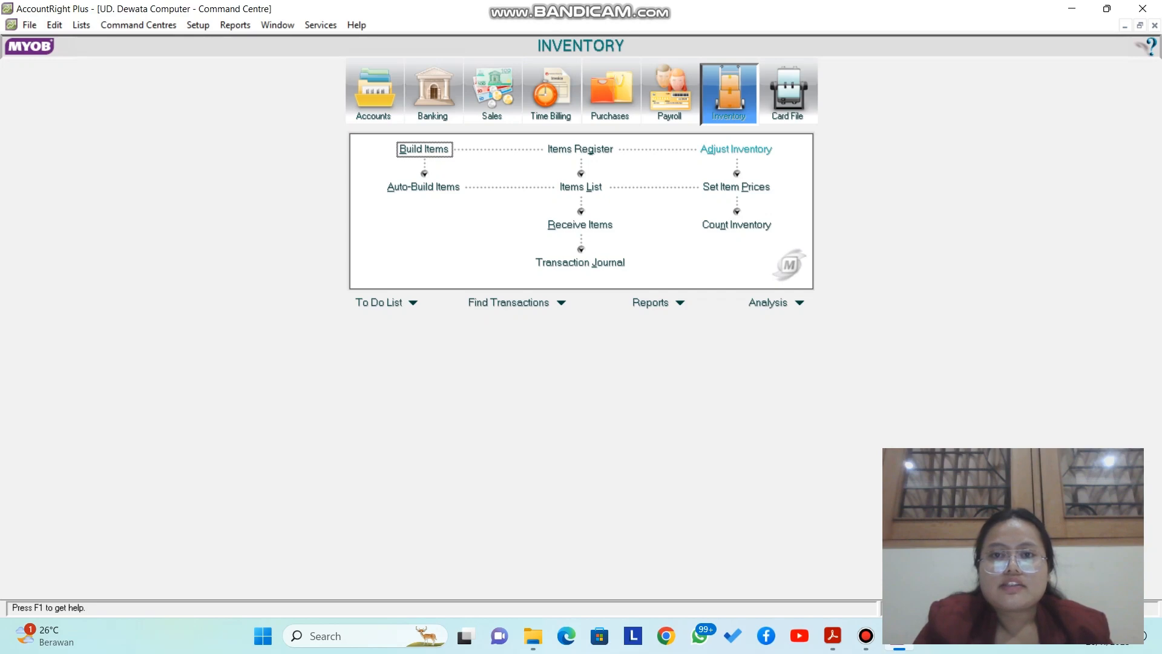
Step: Start a new inventory adjustment dated 01/01/2016
{"action": "left_click", "coordinate": [736, 149]}
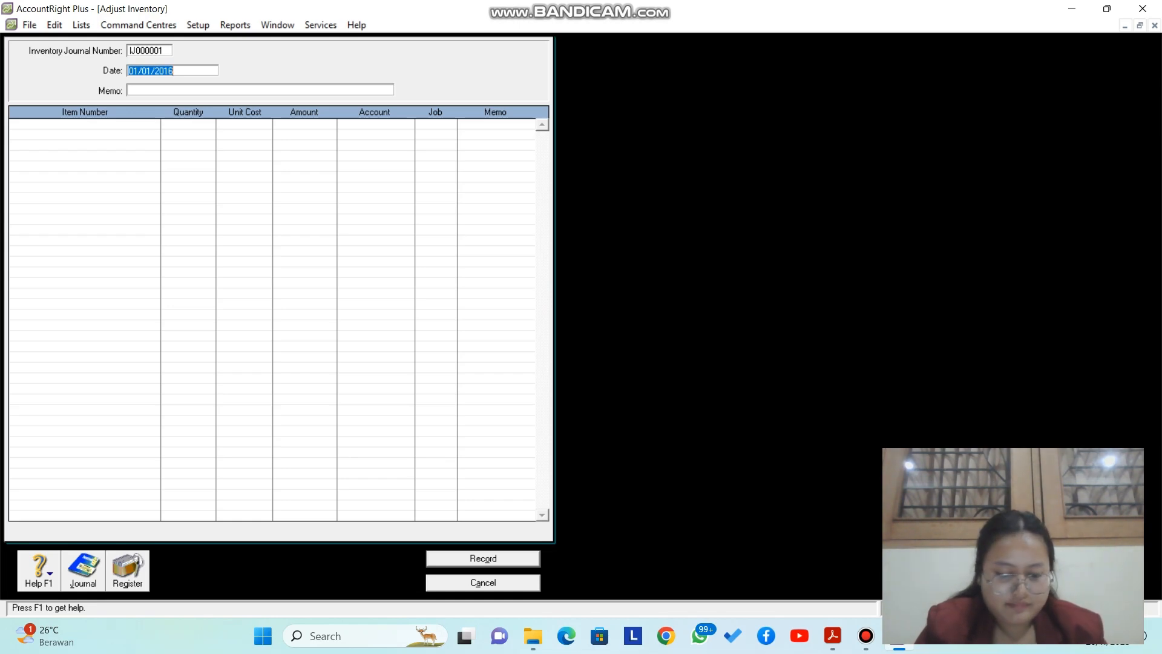
{"action": "type", "text": "01/"}
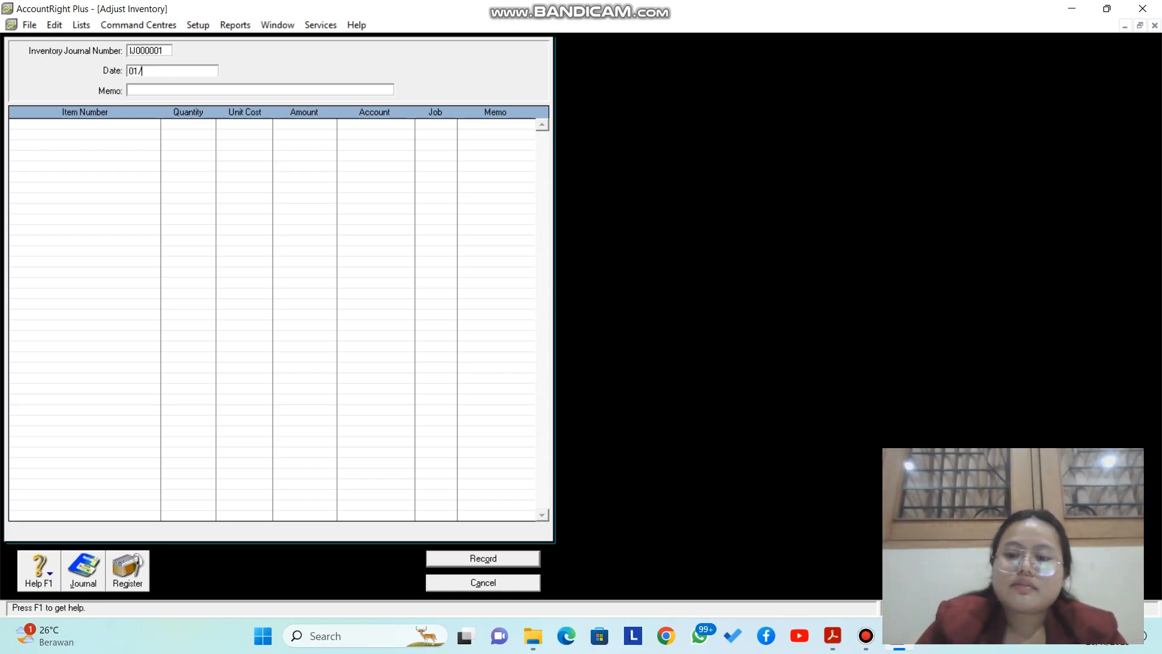
{"action": "type", "text": "01/2016"}
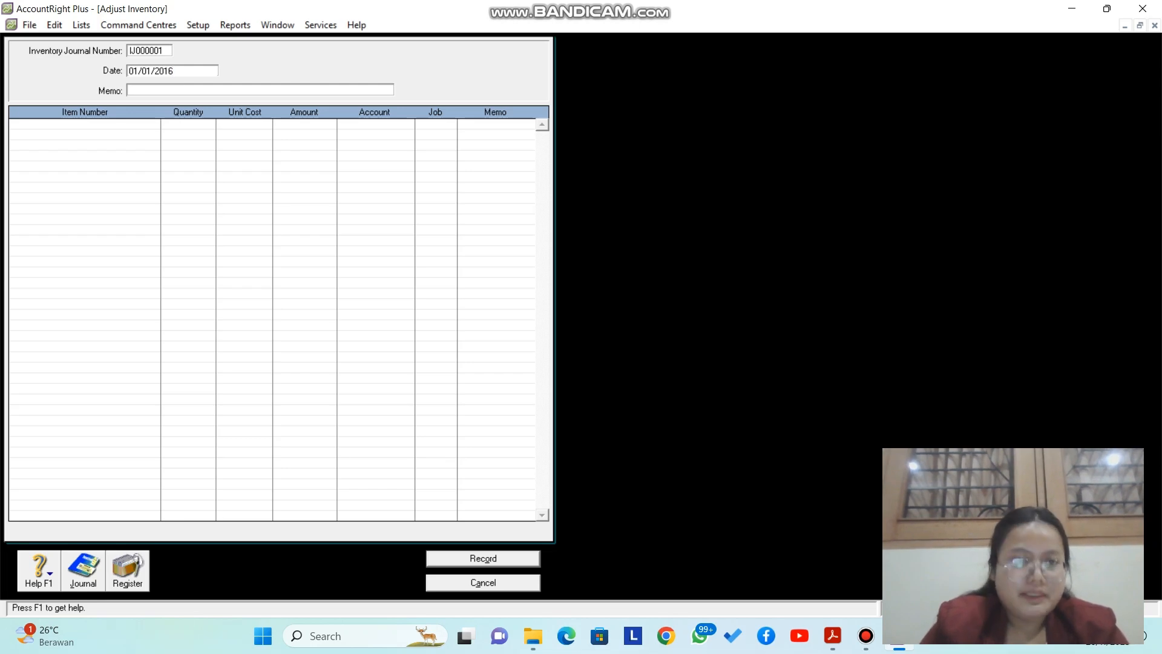
{"action": "key", "text": "Tab"}
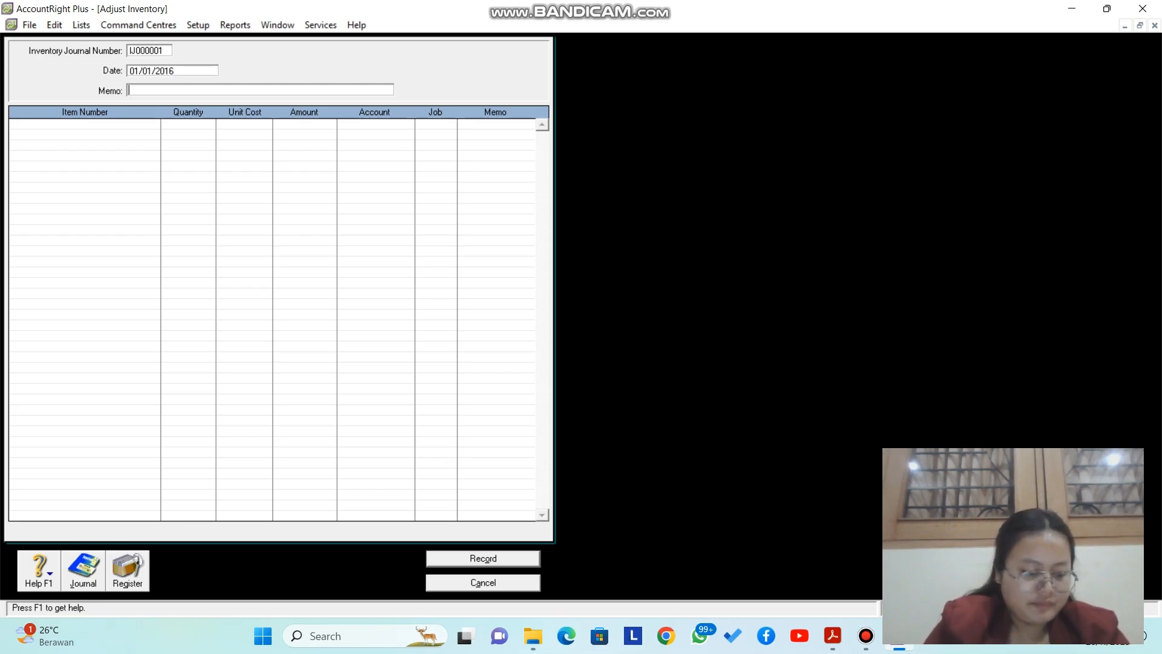
Step: Enter the adjustment memo 'Saldo Awal Persediaan' and move to the first line's item number
{"action": "key", "text": "Caps_Lock"}
{"action": "type", "text": "S"}
{"action": "key", "text": "Caps_Lock"}
{"action": "type", "text": "aldo"}
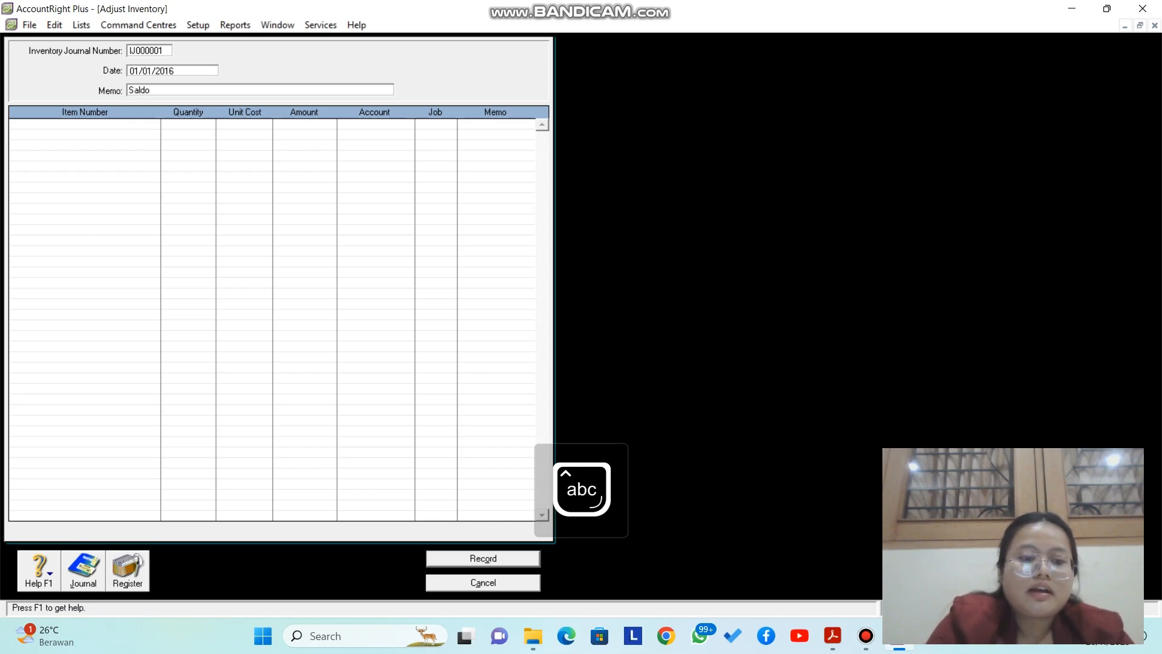
{"action": "key", "text": "Caps_Lock"}
{"action": "type", "text": "AW"}
{"action": "key", "text": "Caps_Lock"}
{"action": "key", "text": "Caps_Lock"}
{"action": "key", "text": "Caps_Lock"}
{"action": "type", "text": "al"}
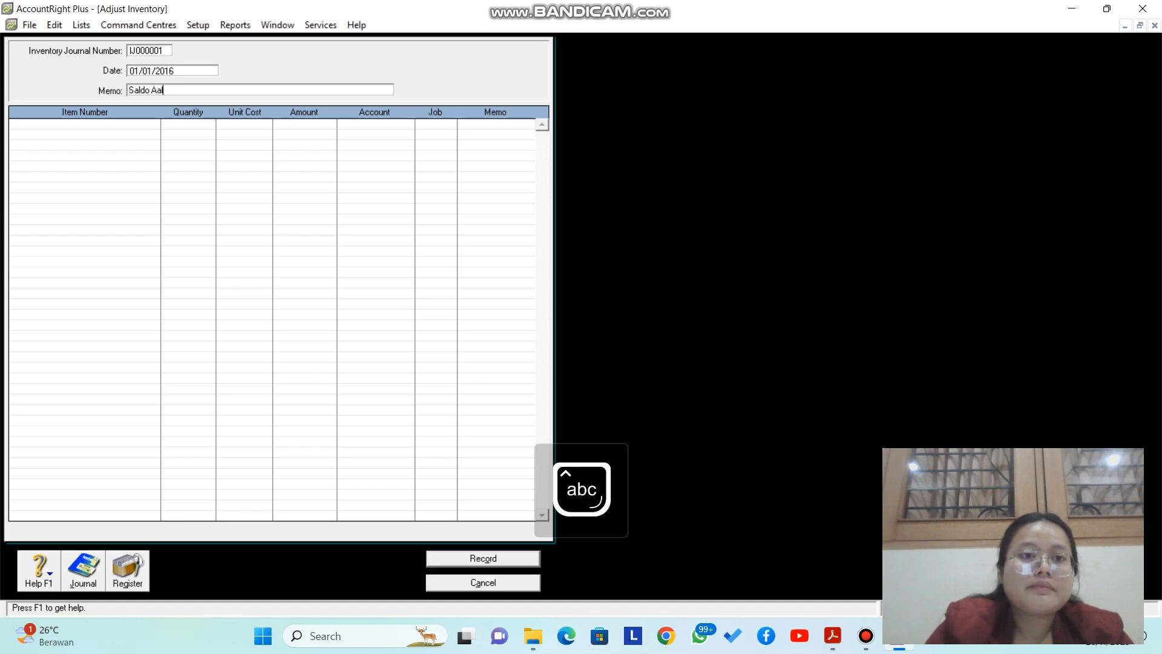
{"action": "key", "text": "BackSpace"}
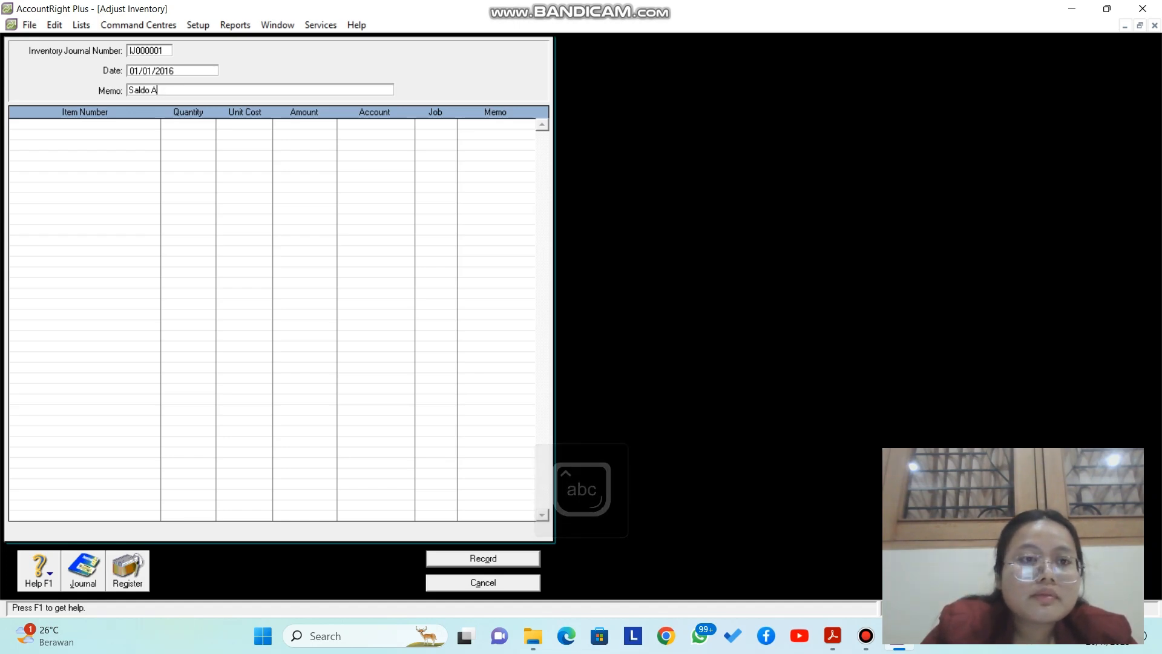
{"action": "type", "text": "wal"}
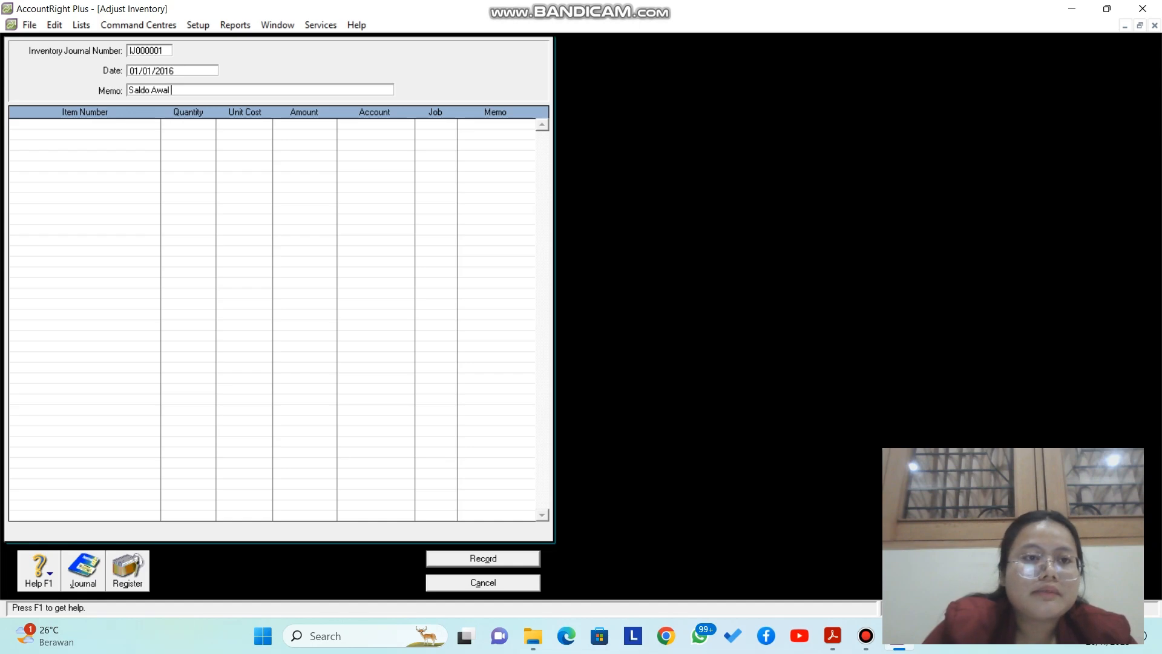
{"action": "key", "text": "Caps_Lock"}
{"action": "type", "text": "P"}
{"action": "key", "text": "Caps_Lock"}
{"action": "type", "text": "ersediaan"}
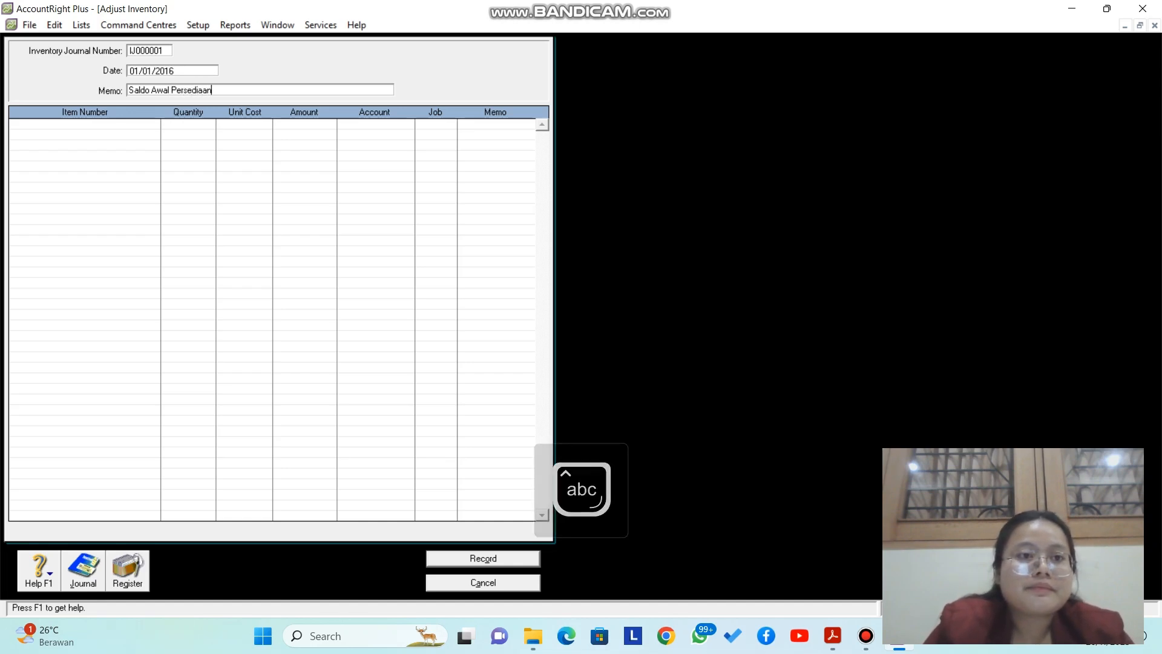
{"action": "key", "text": "Tab"}
{"action": "key", "text": "Tab"}
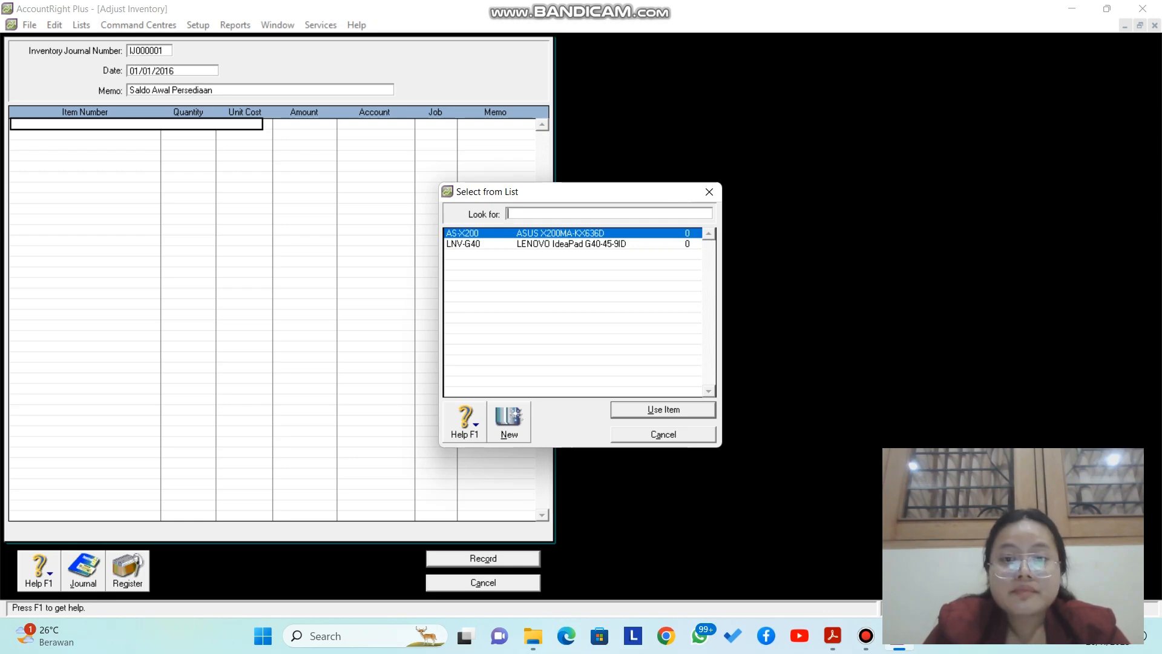
Step: Put item AS-X200 on the first line with quantity 30 at unit cost 3,000,000
{"action": "key", "text": "Return"}
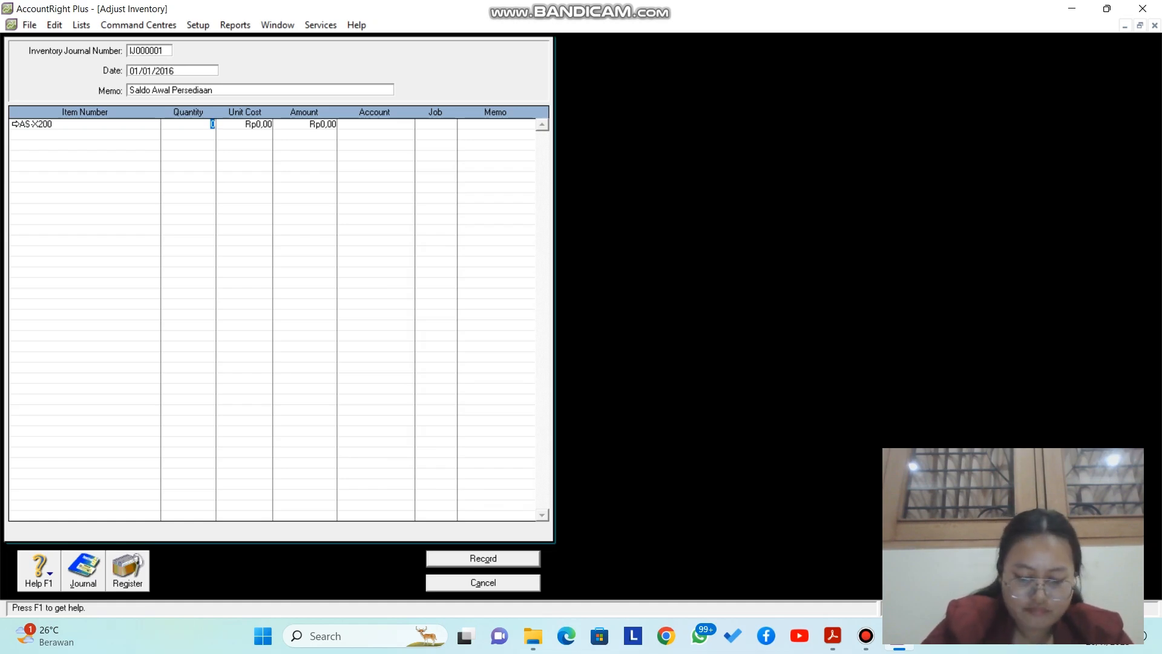
{"action": "type", "text": "30"}
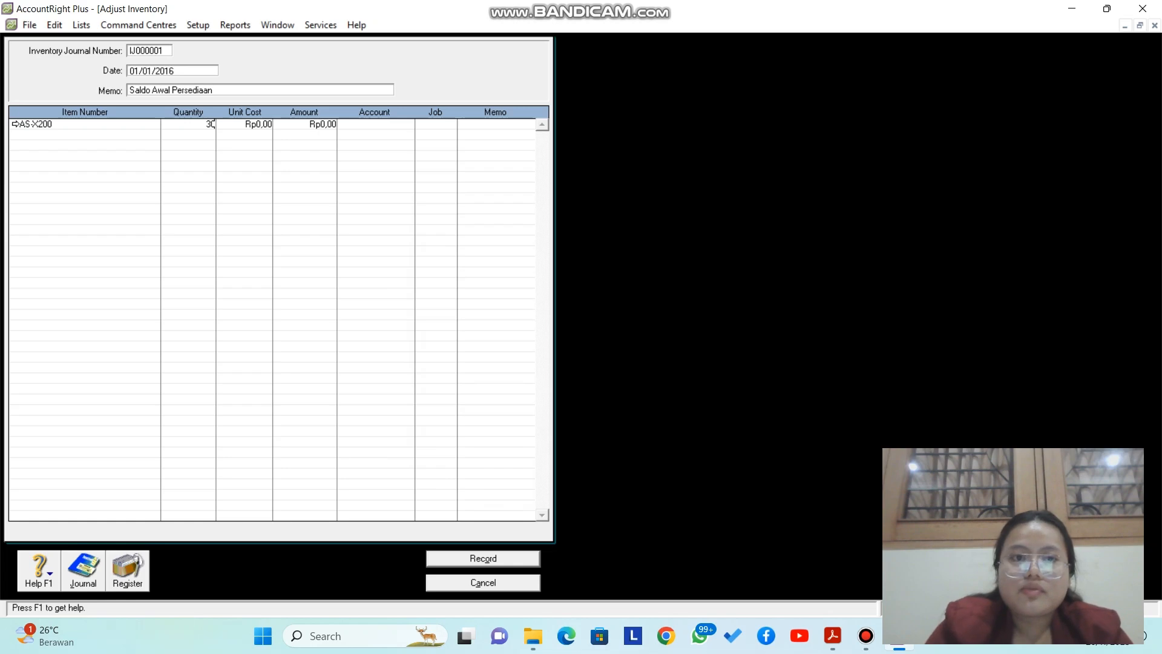
{"action": "key", "text": "Tab"}
{"action": "key", "text": "Tab"}
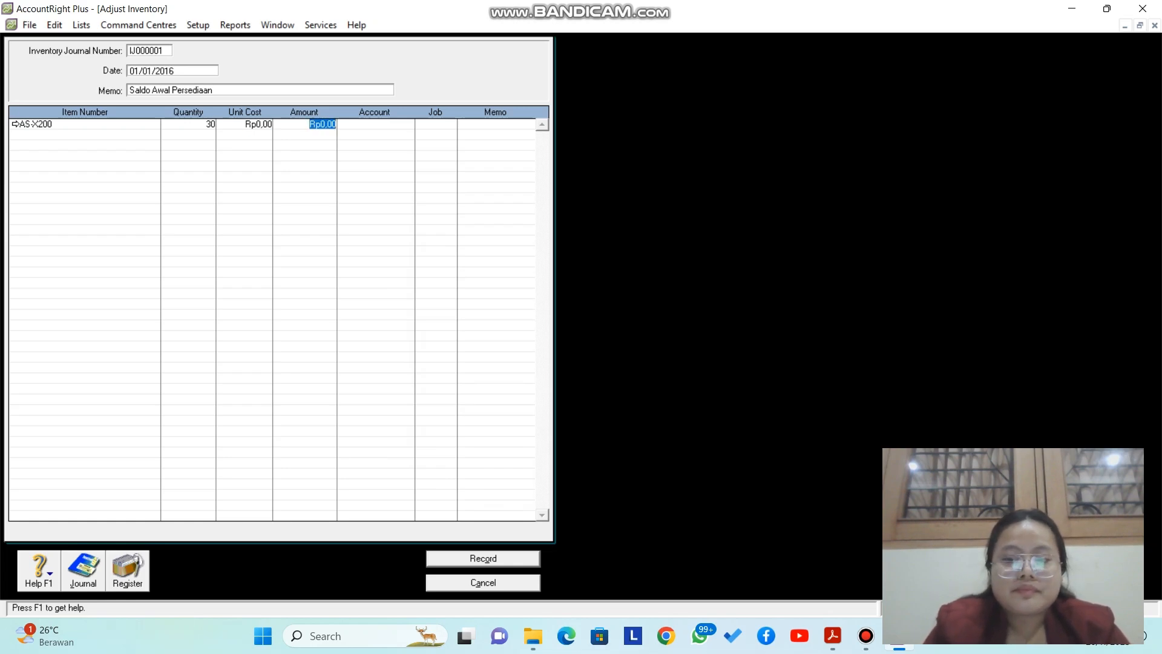
{"action": "key", "text": "shift+Tab"}
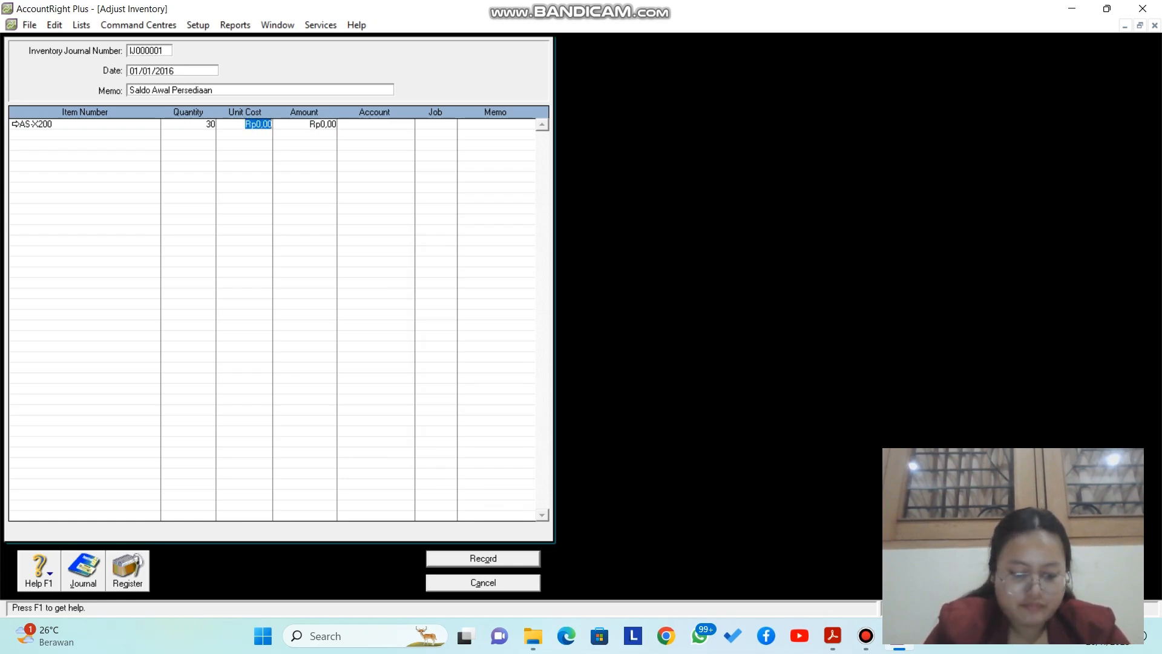
{"action": "type", "text": "300"}
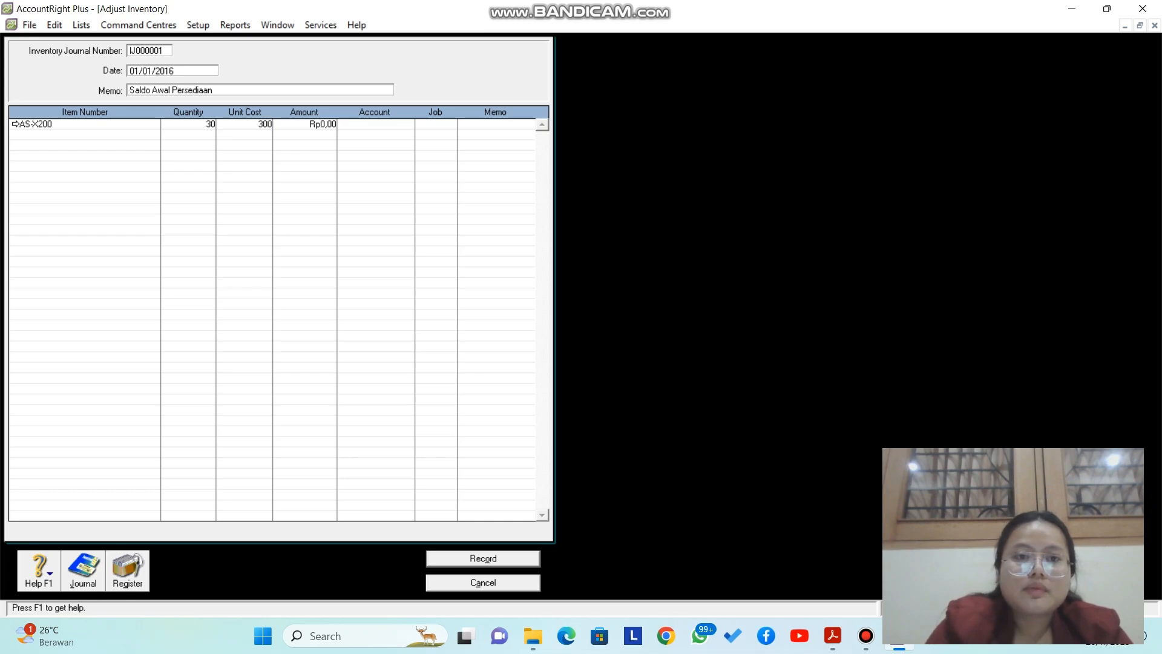
{"action": "type", "text": "0000"}
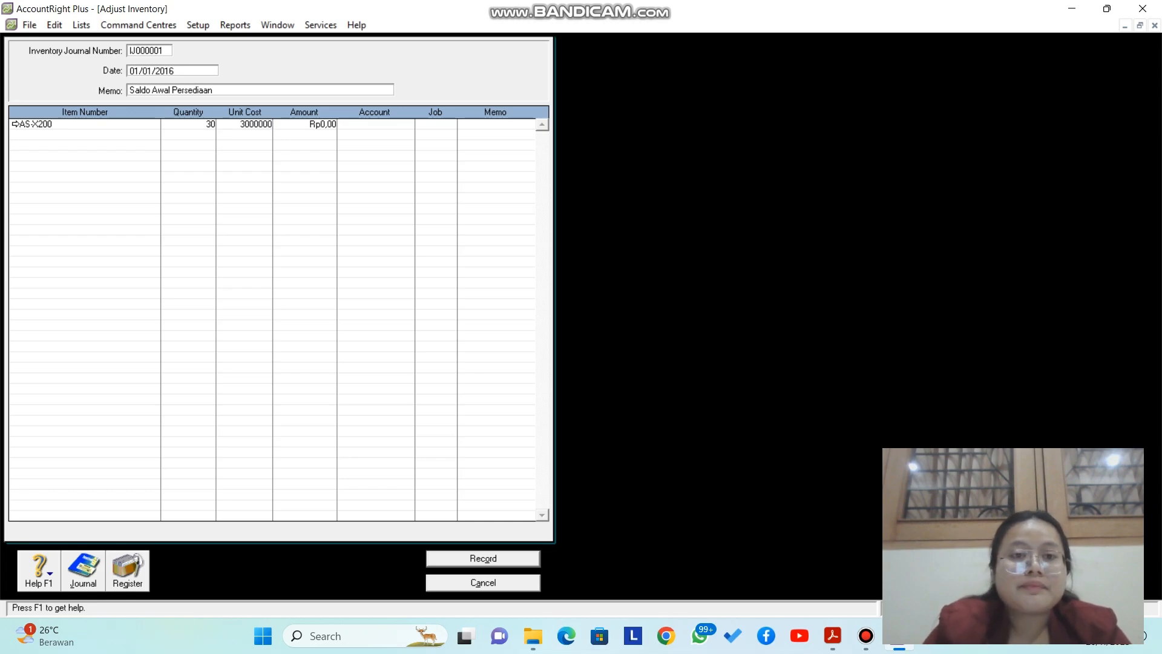
{"action": "key", "text": "Tab"}
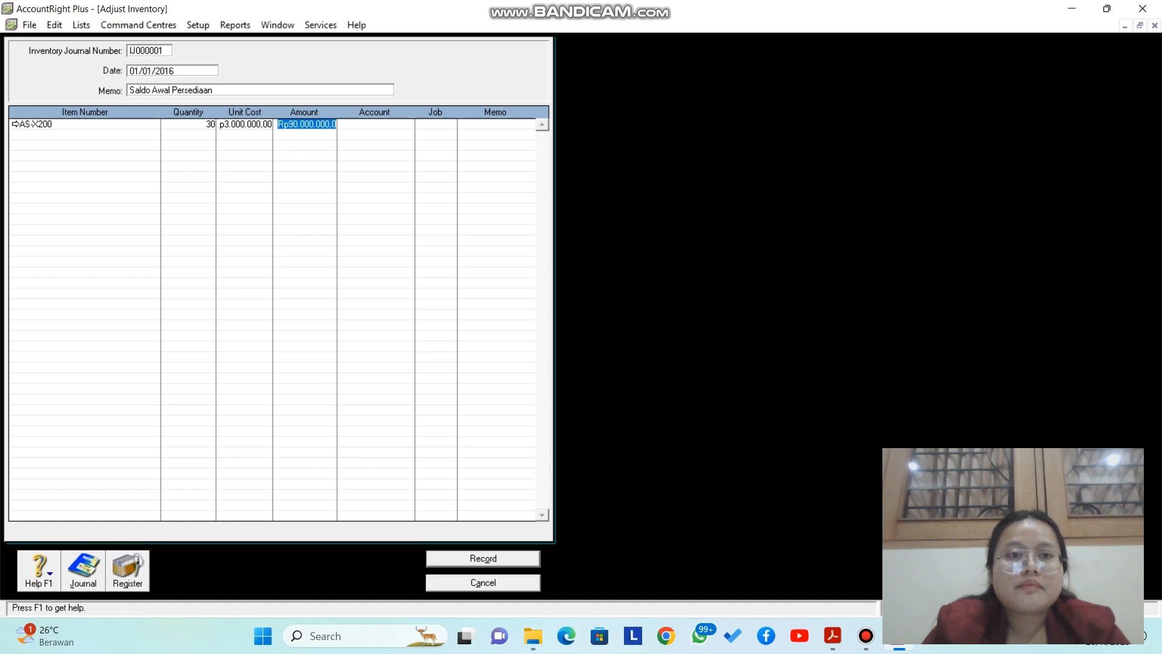
Step: Assign account 1-0103 Persed. Barang Dagang to the AS-X200 line
{"action": "key", "text": "Tab"}
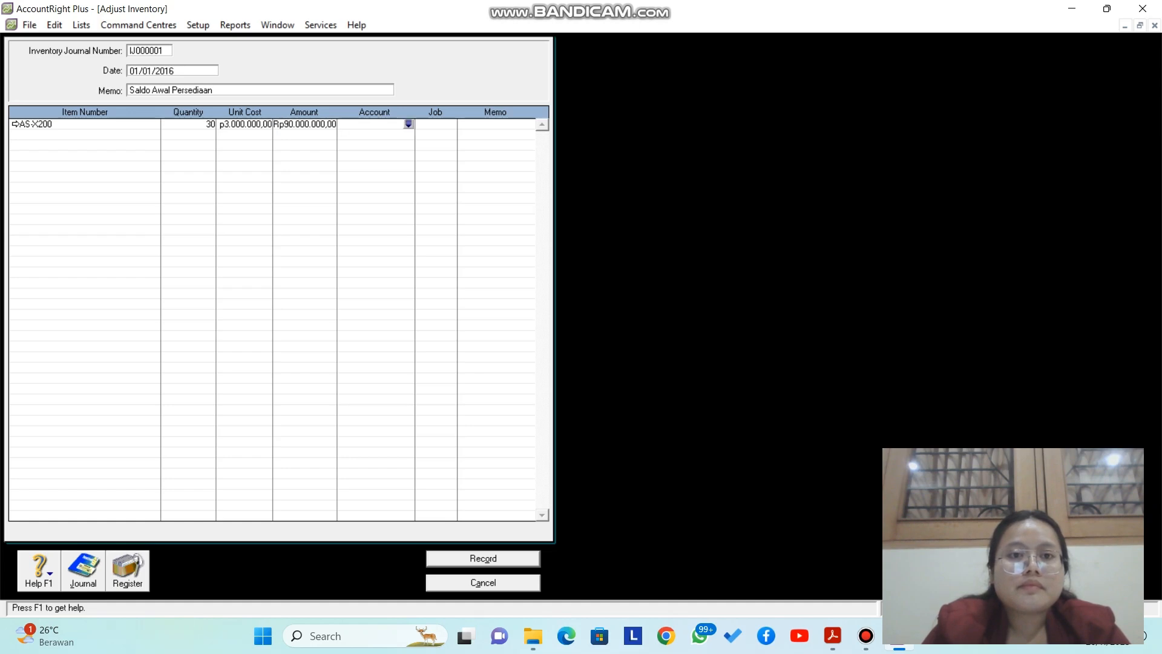
{"action": "type", "text": "6-"}
{"action": "key", "text": "Tab"}
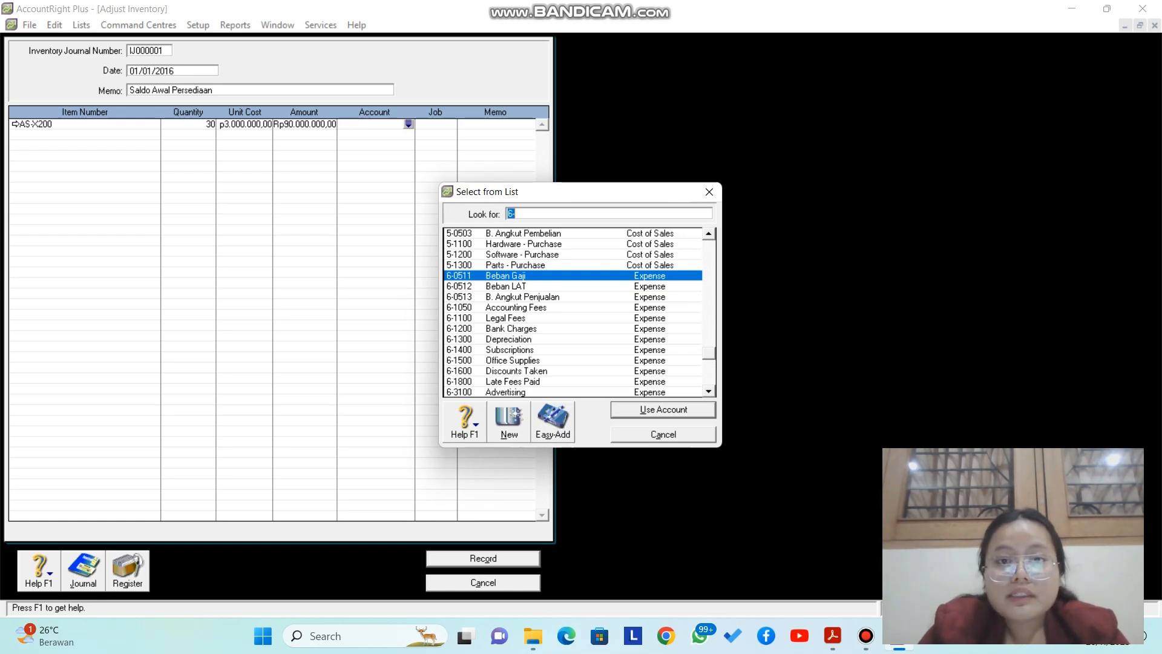
{"action": "scroll", "coordinate": [572, 312], "scroll_direction": "up", "scroll_amount": 8}
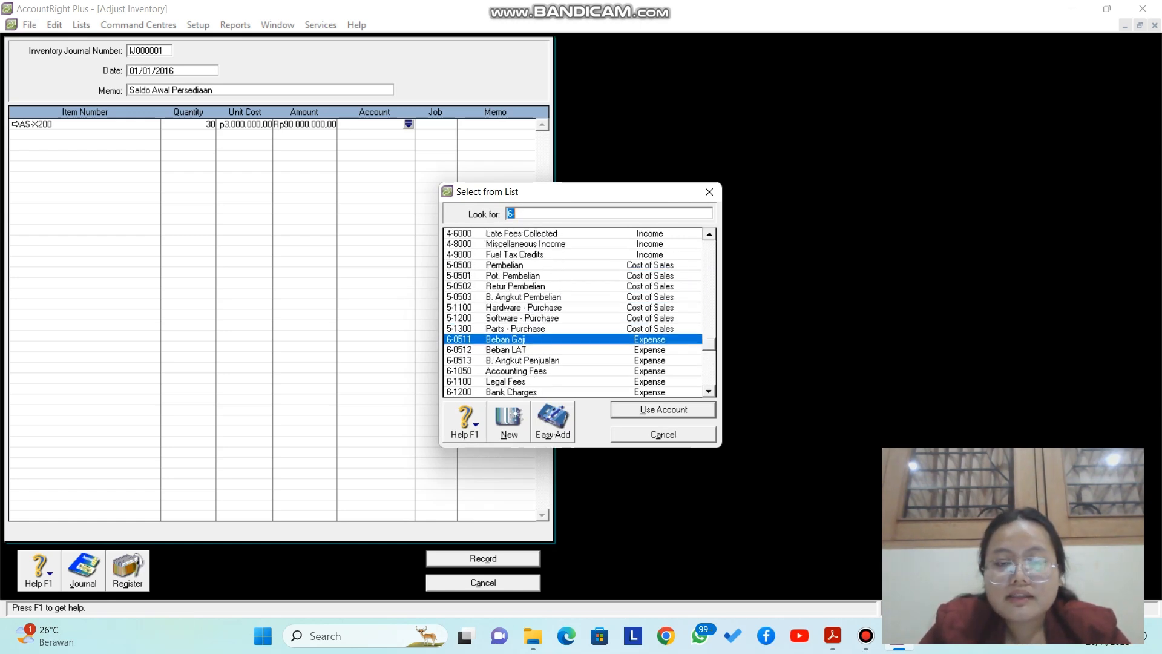
{"action": "scroll", "coordinate": [580, 312], "scroll_direction": "up", "scroll_amount": 10}
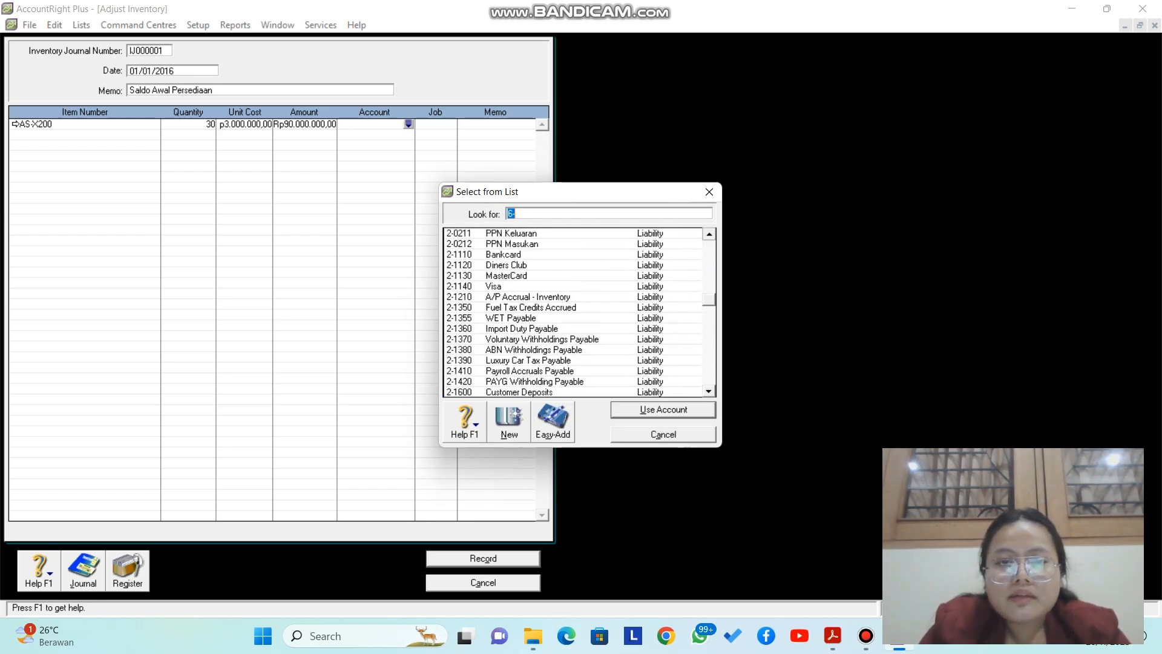
{"action": "scroll", "coordinate": [573, 312], "scroll_direction": "up", "scroll_amount": 8}
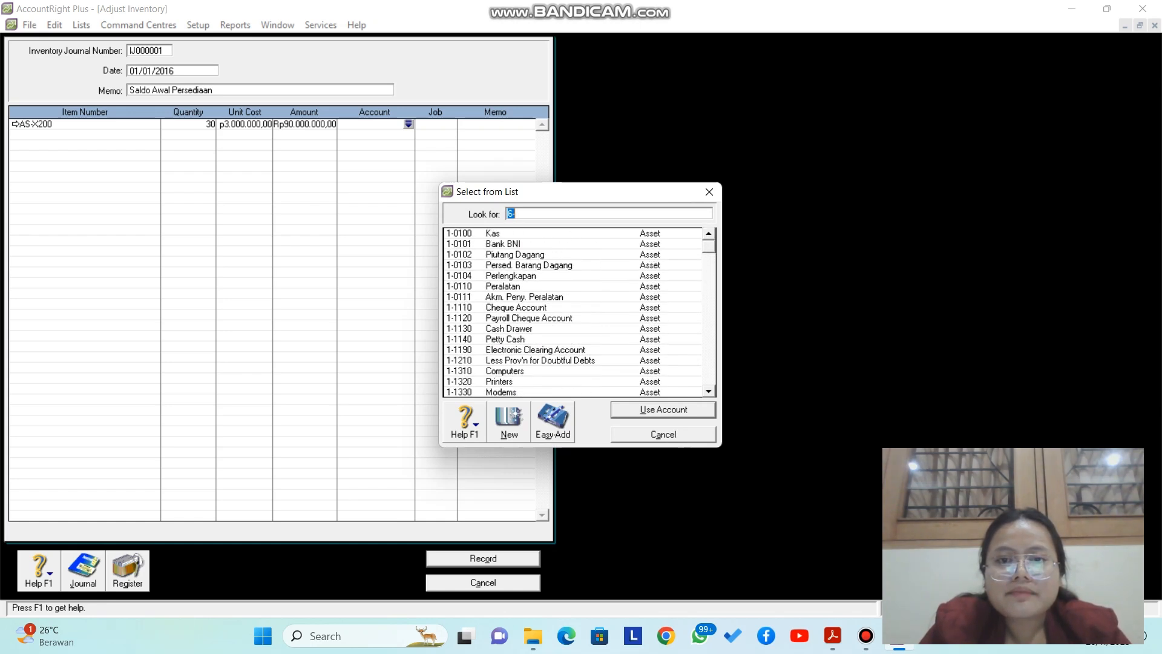
{"action": "left_click", "coordinate": [528, 265]}
{"action": "left_click", "coordinate": [663, 409]}
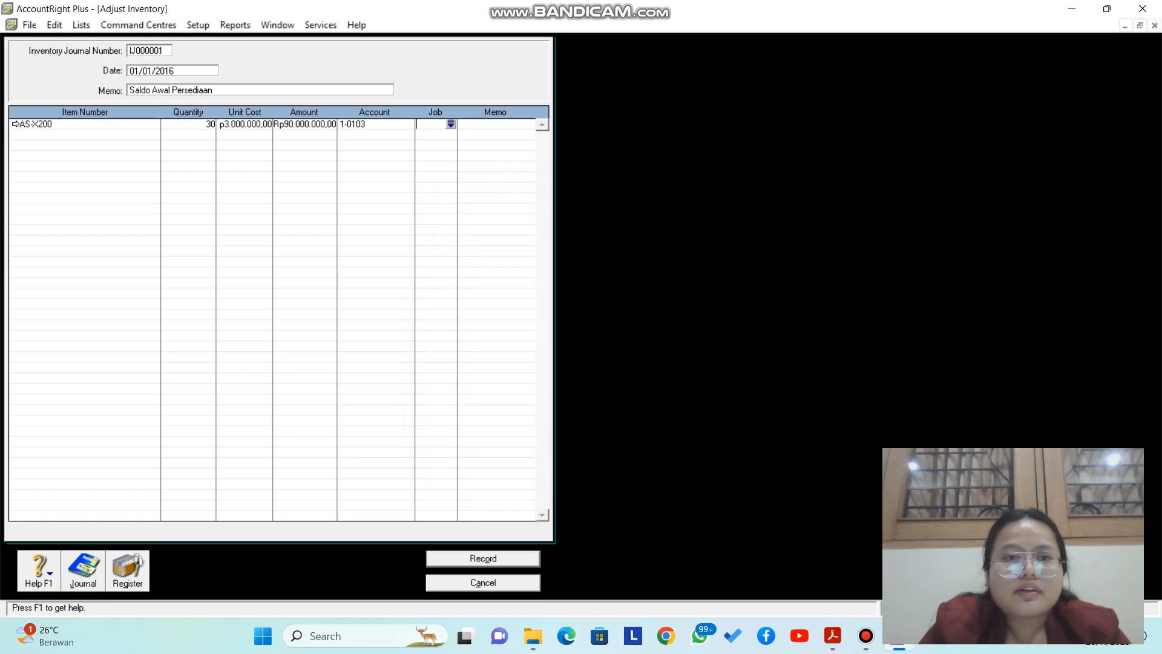
{"action": "key", "text": "Tab"}
{"action": "key", "text": "Tab"}
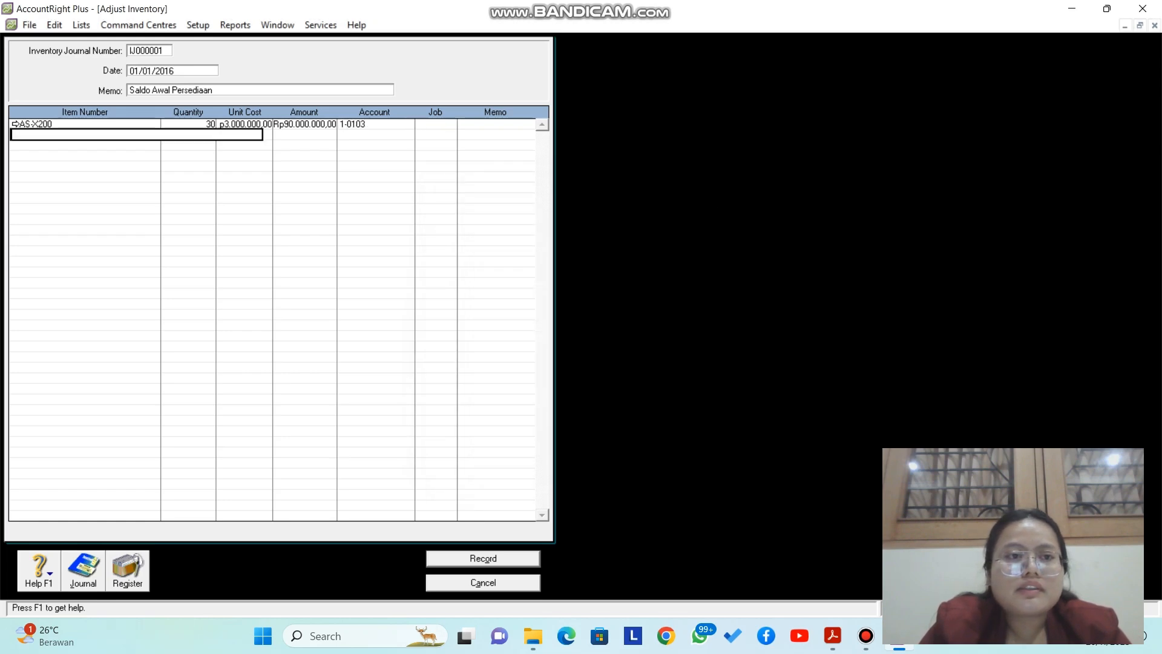
Step: Add item LNV-G40 on the second line with quantity 20 at unit cost 3,400,000
{"action": "key", "text": "Tab"}
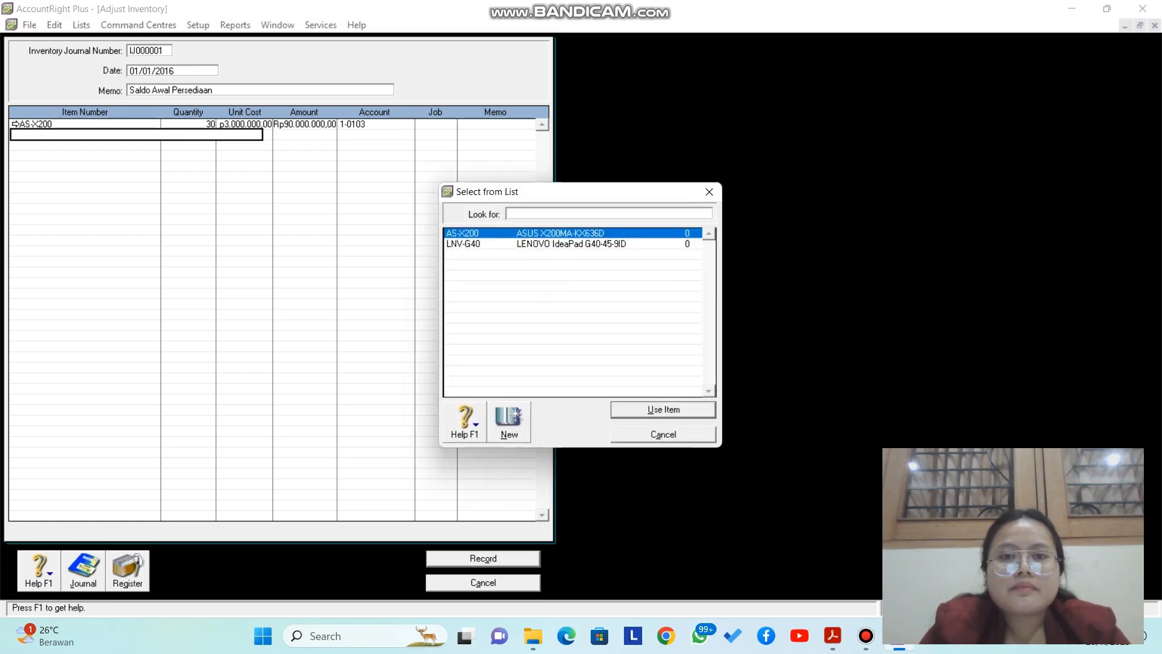
{"action": "key", "text": "Down"}
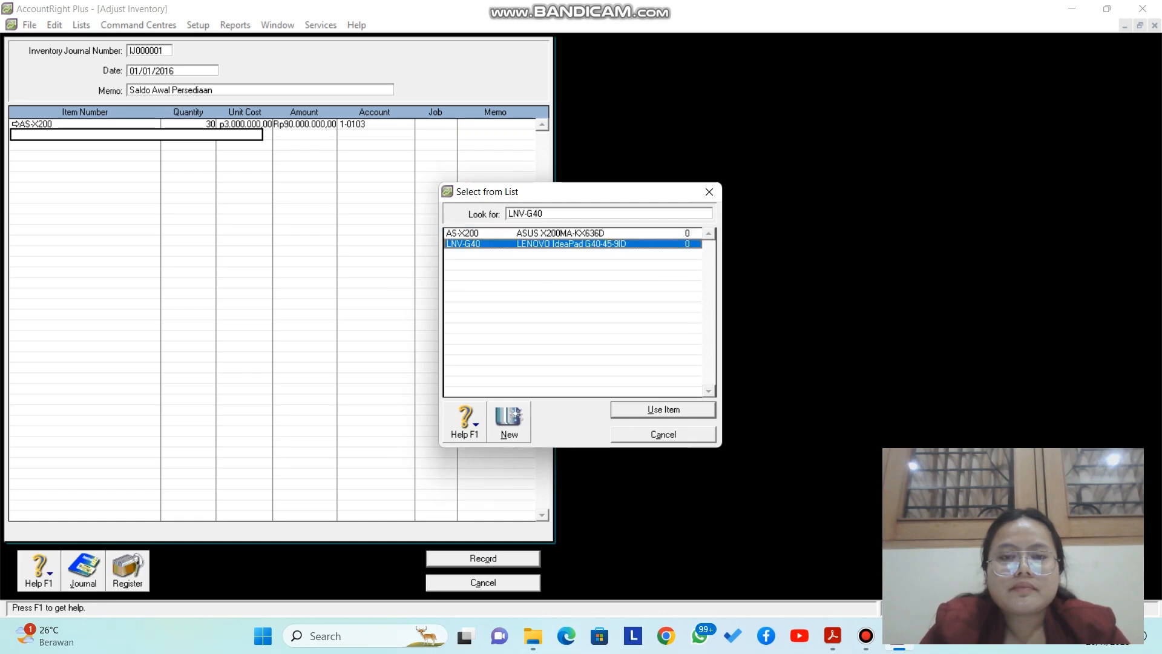
{"action": "key", "text": "Return"}
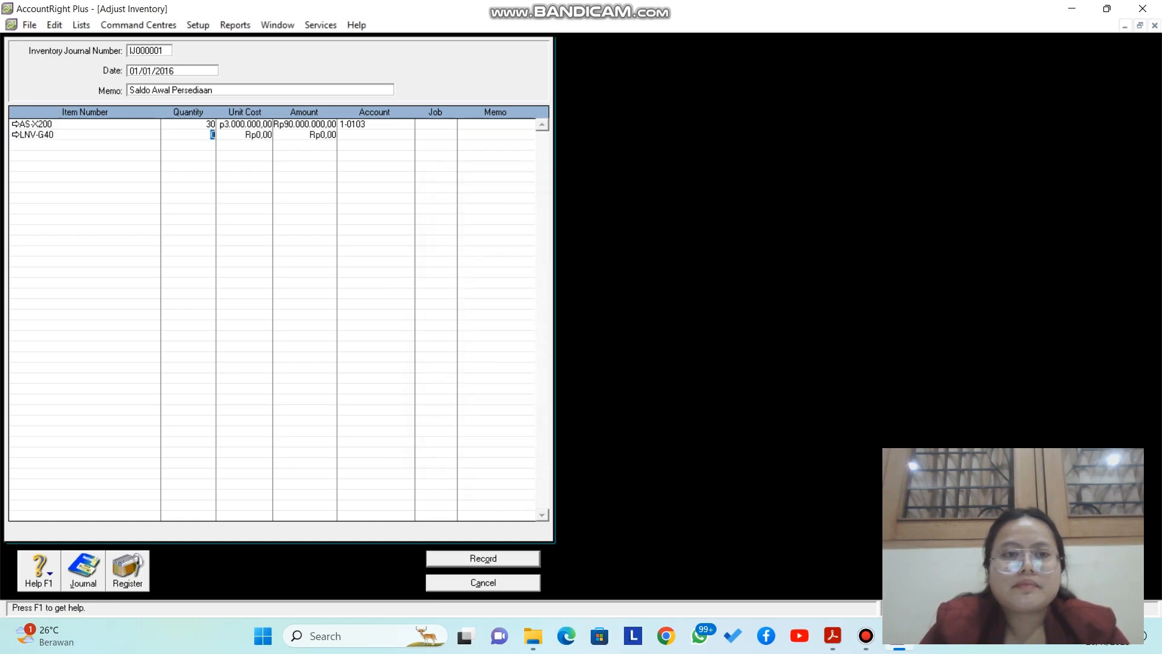
{"action": "type", "text": "20"}
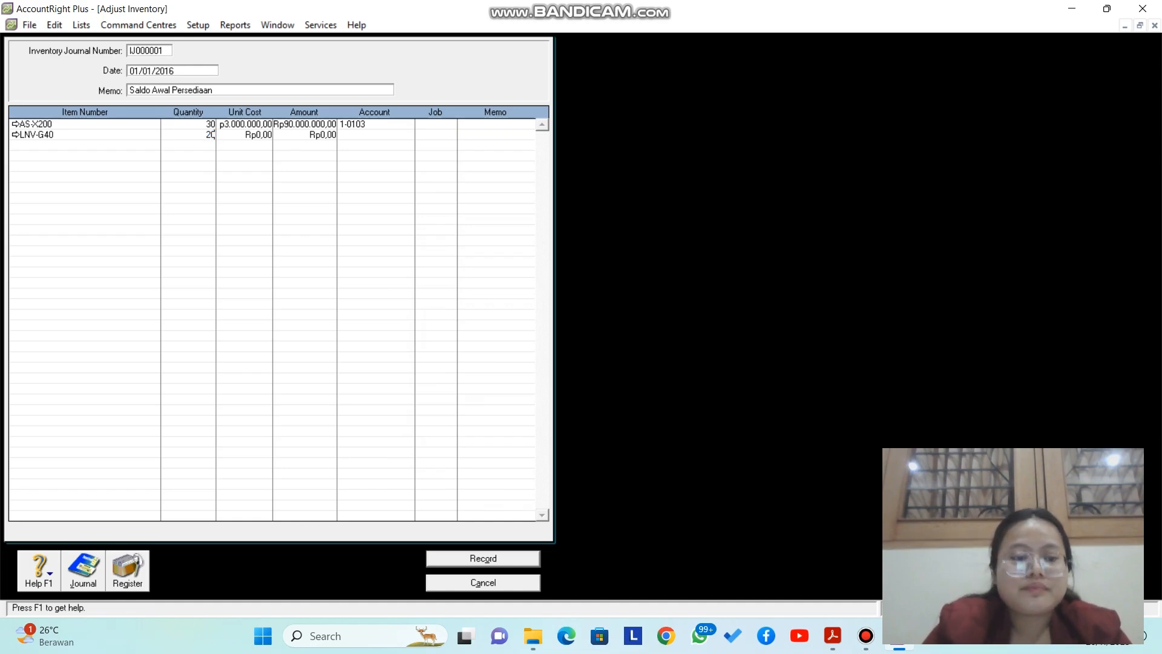
{"action": "key", "text": "Tab"}
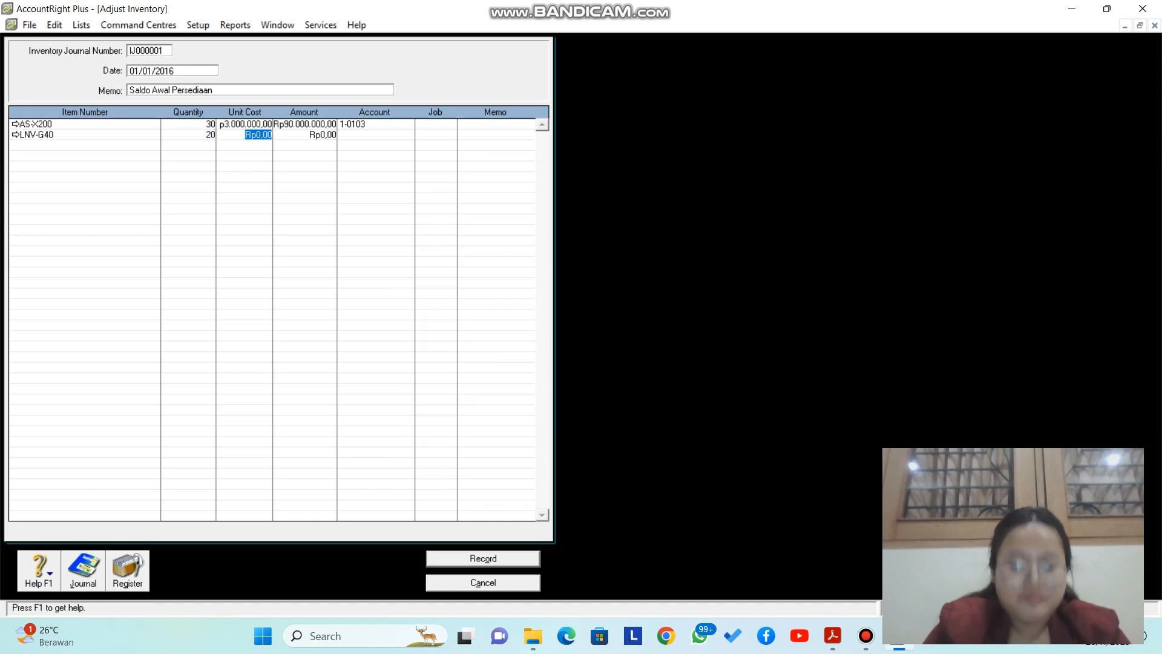
{"action": "type", "text": "34"}
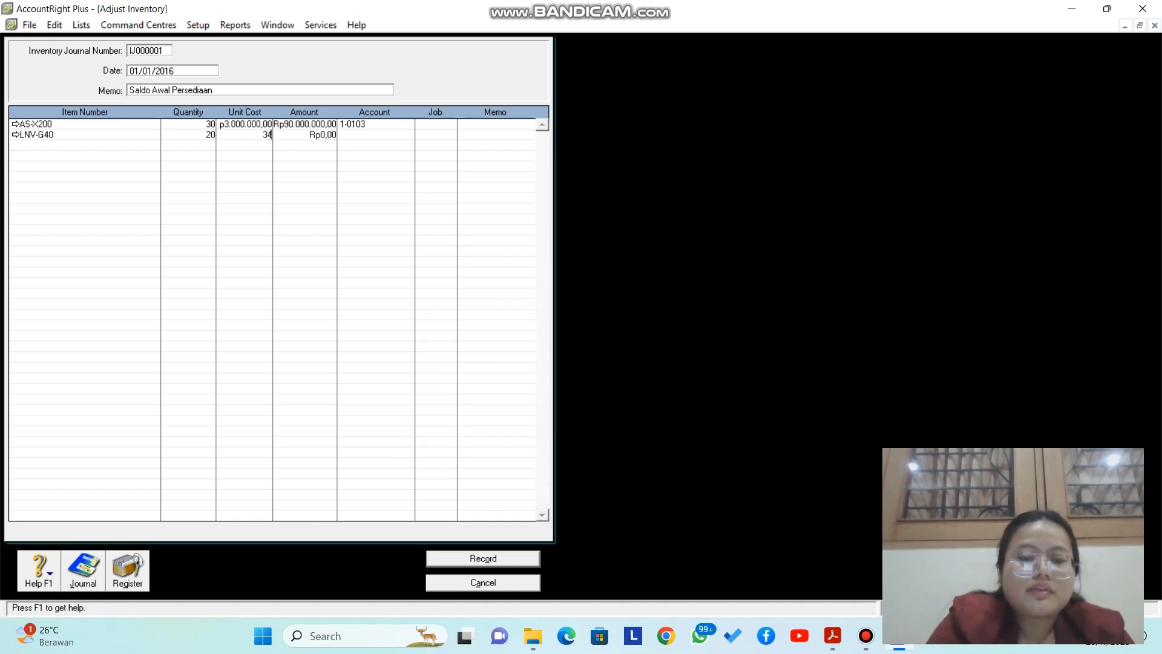
{"action": "type", "text": "00000"}
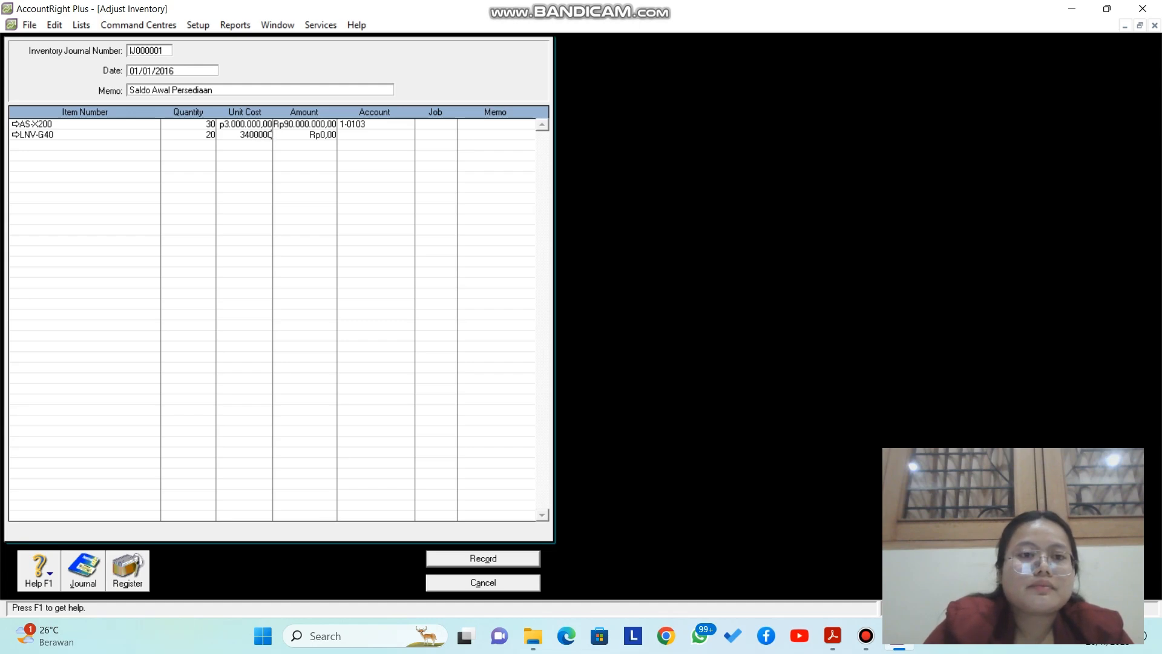
{"action": "key", "text": "Tab"}
{"action": "key", "text": "Tab"}
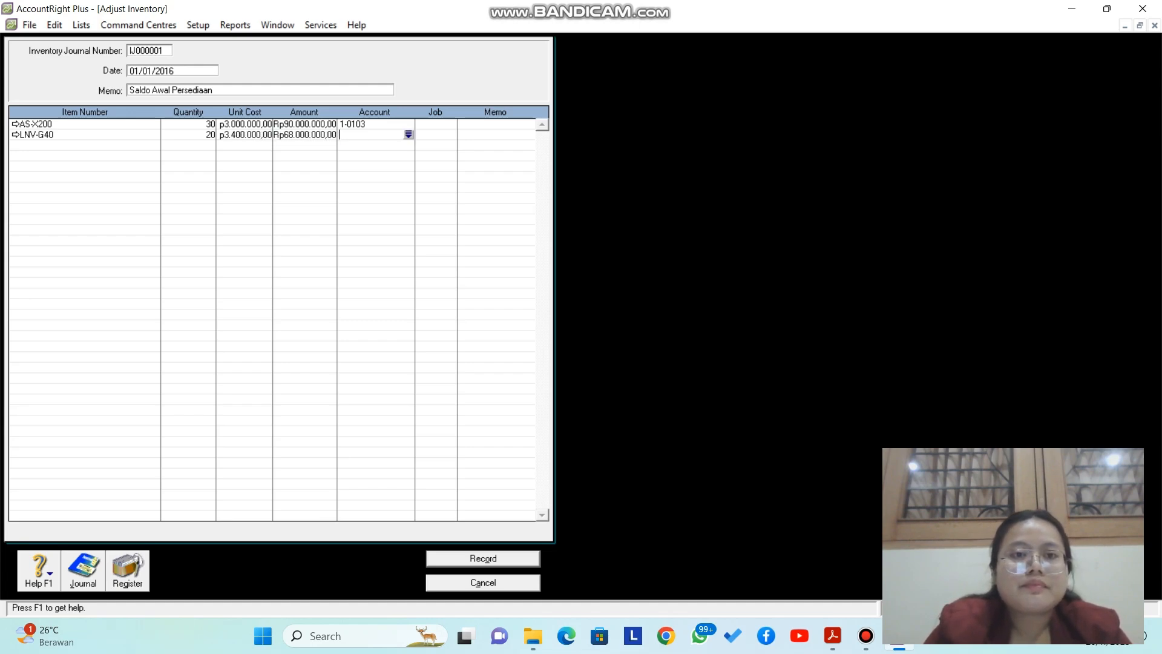
Step: Assign account 1-0103 to the LNV-G40 line, then record and close the adjustment
{"action": "type", "text": "6"}
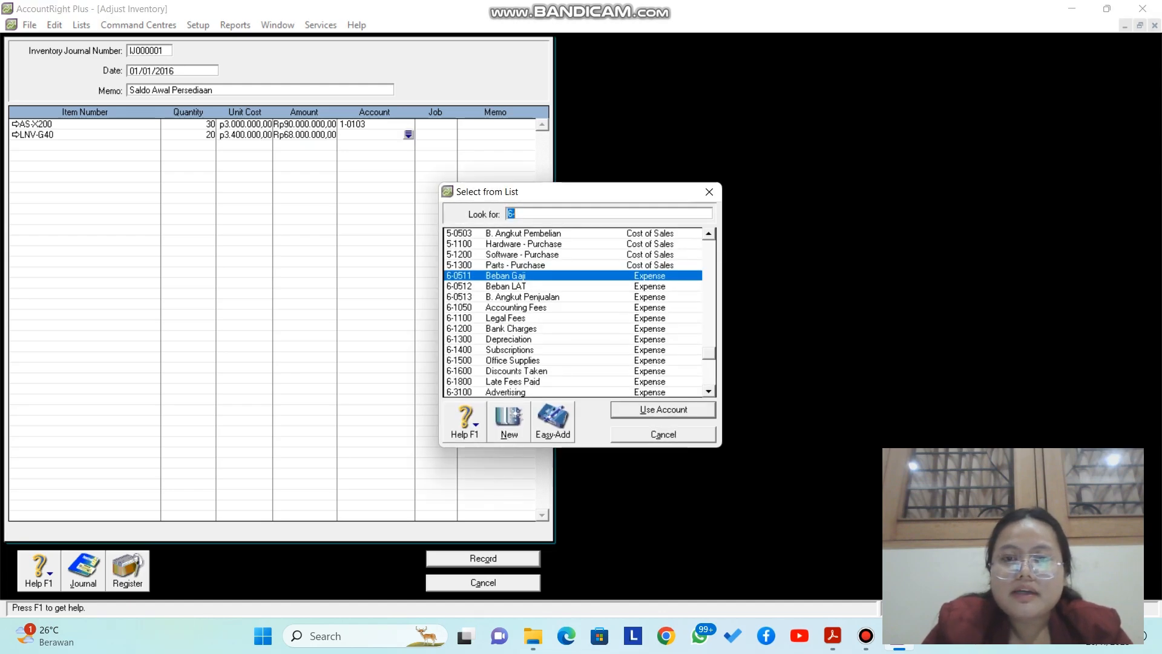
{"action": "scroll", "coordinate": [580, 312], "scroll_direction": "up", "scroll_amount": 6}
{"action": "scroll", "coordinate": [580, 311], "scroll_direction": "up", "scroll_amount": 10}
{"action": "scroll", "coordinate": [580, 312], "scroll_direction": "up", "scroll_amount": 8}
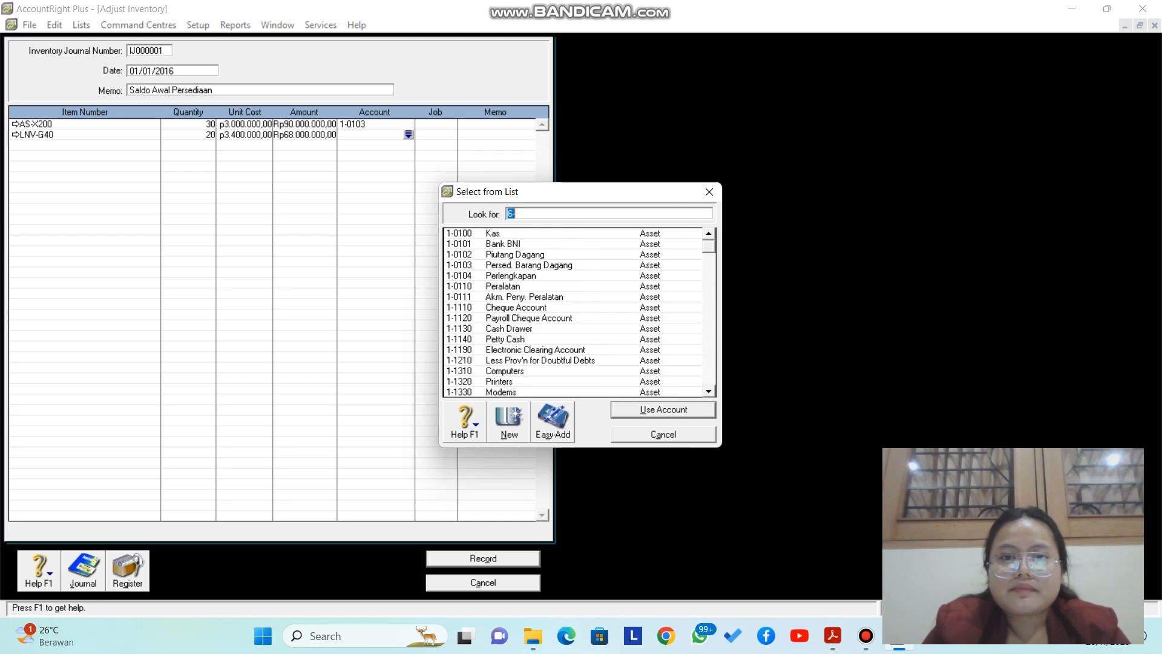
{"action": "left_click", "coordinate": [529, 265]}
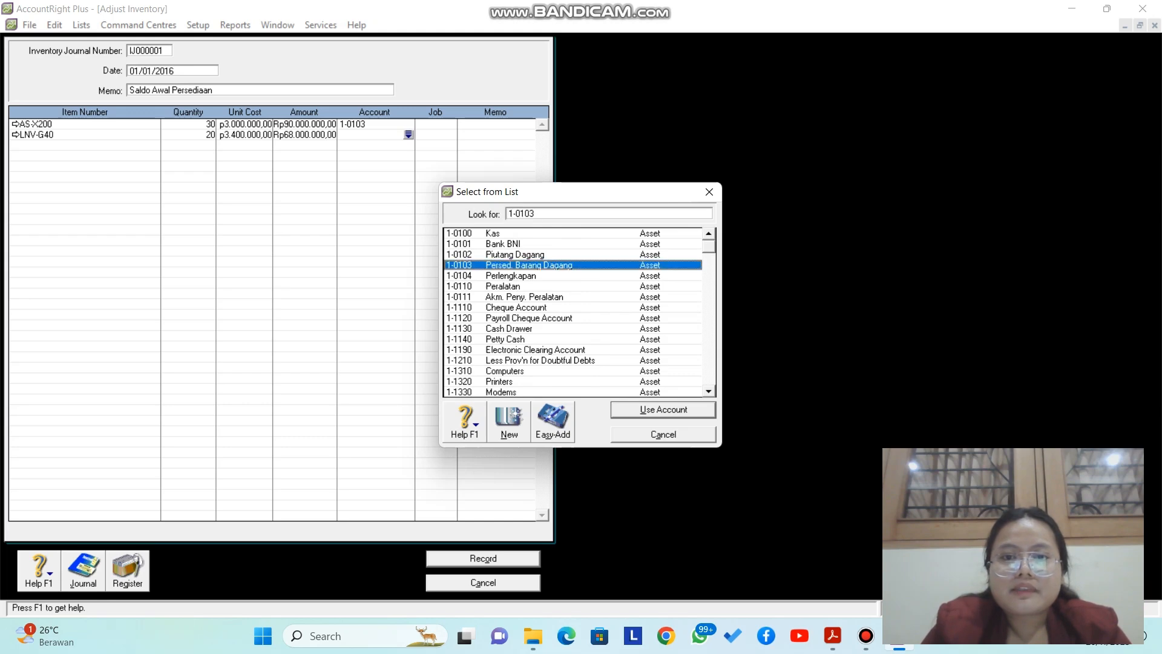
{"action": "left_click", "coordinate": [664, 410]}
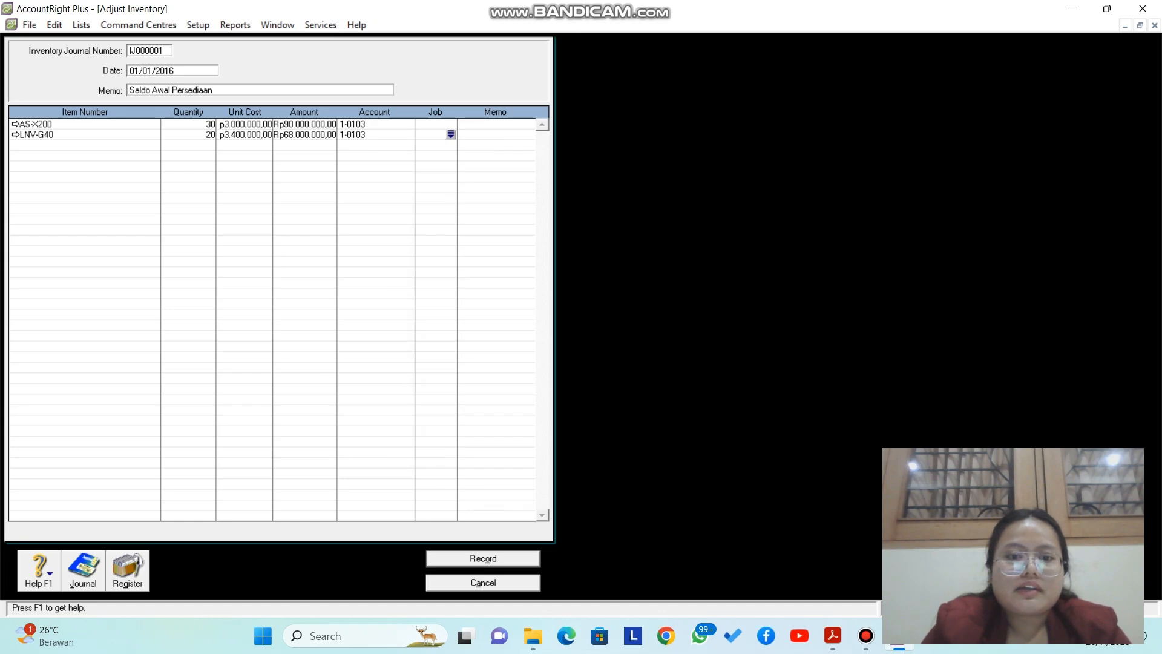
{"action": "left_click", "coordinate": [483, 559]}
{"action": "left_click", "coordinate": [483, 583]}
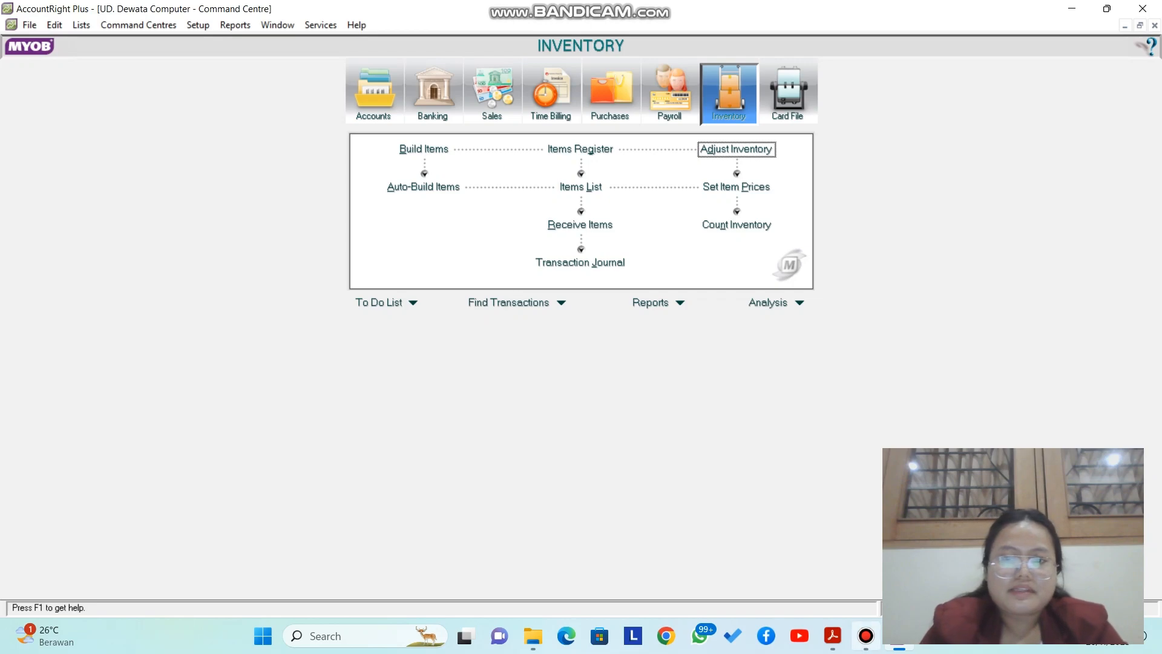
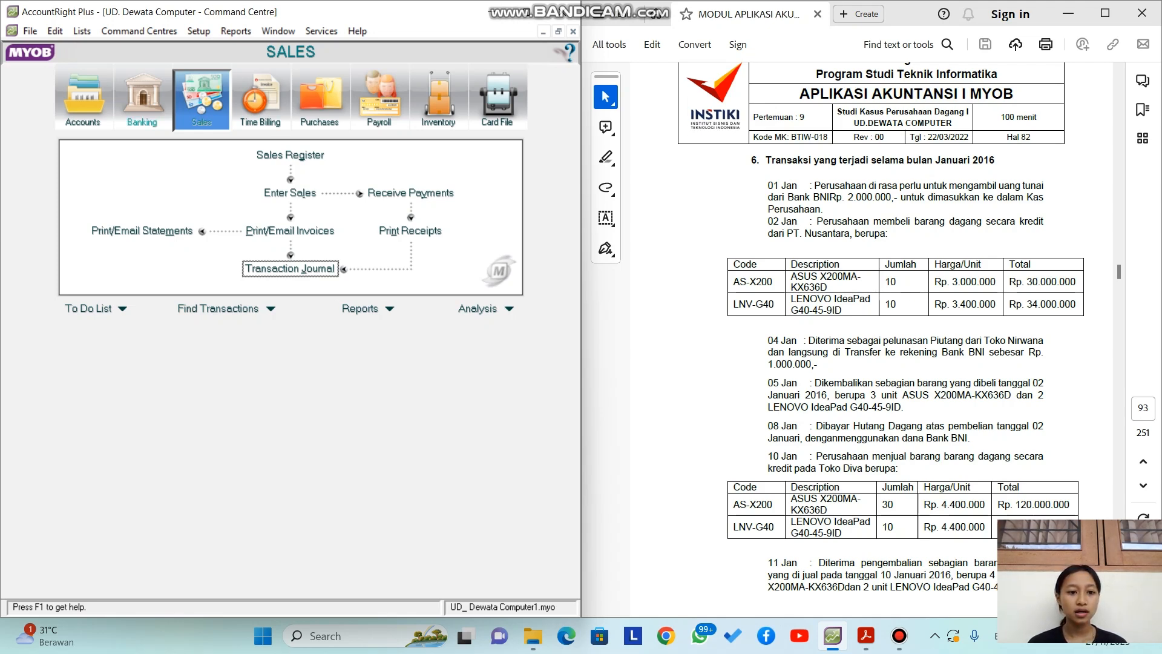
Step: Start a Spend Money entry dated 01/01/2016 for an amount of 1.000.000
{"action": "left_click", "coordinate": [143, 100]}
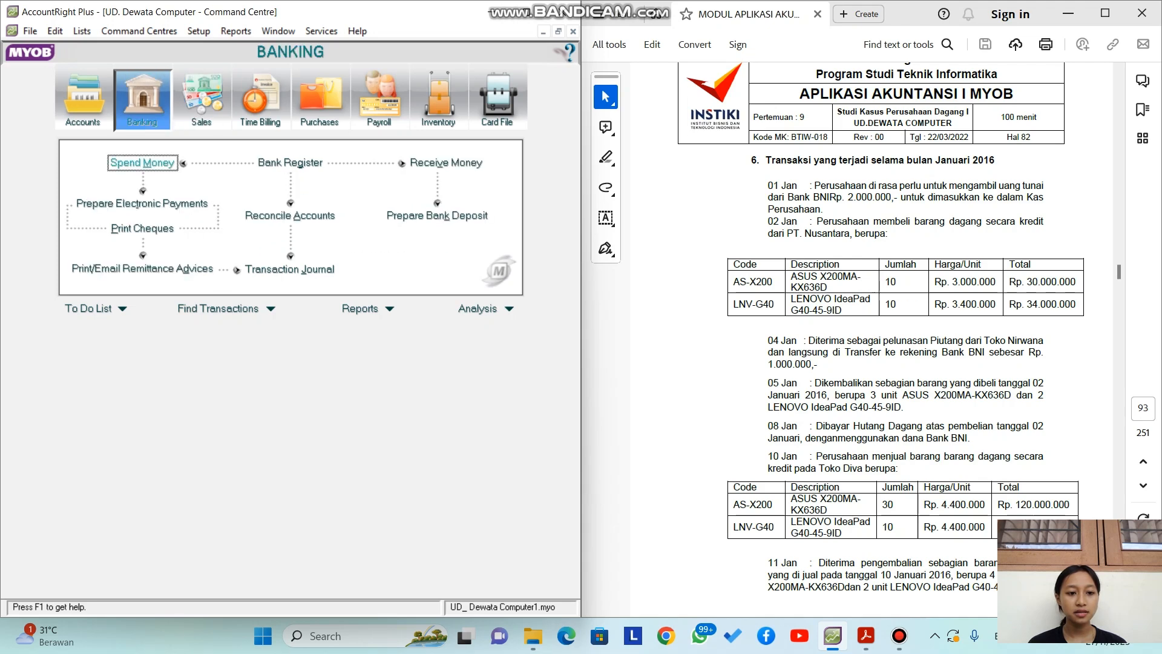
{"action": "left_click", "coordinate": [143, 163]}
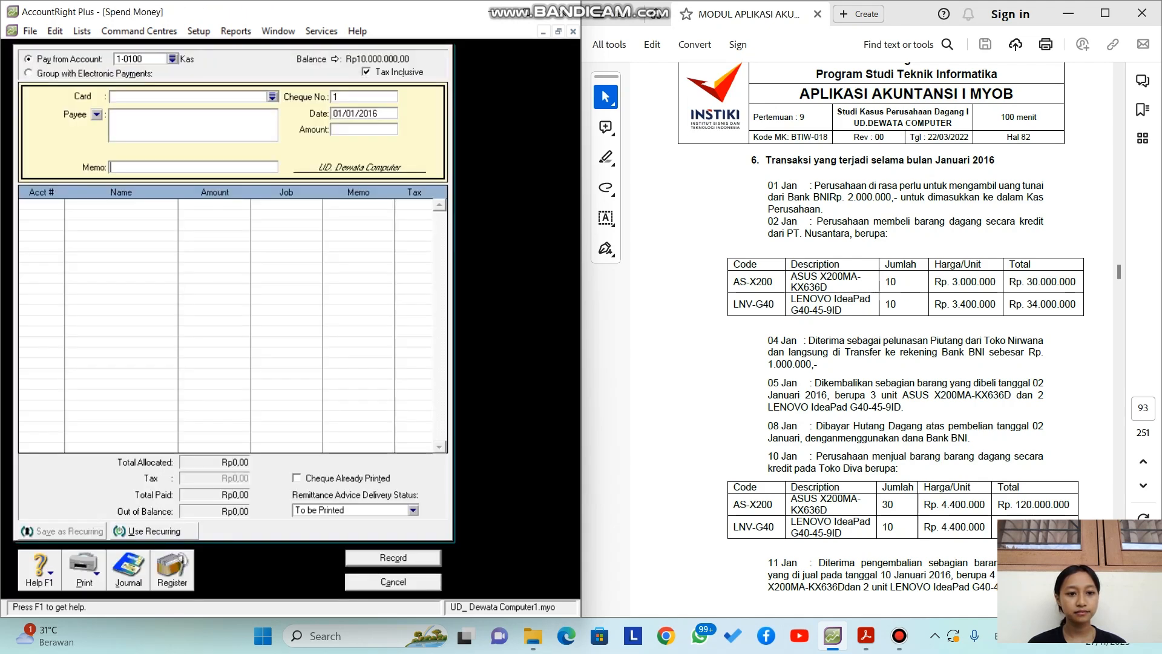
{"action": "double_click", "coordinate": [355, 114]}
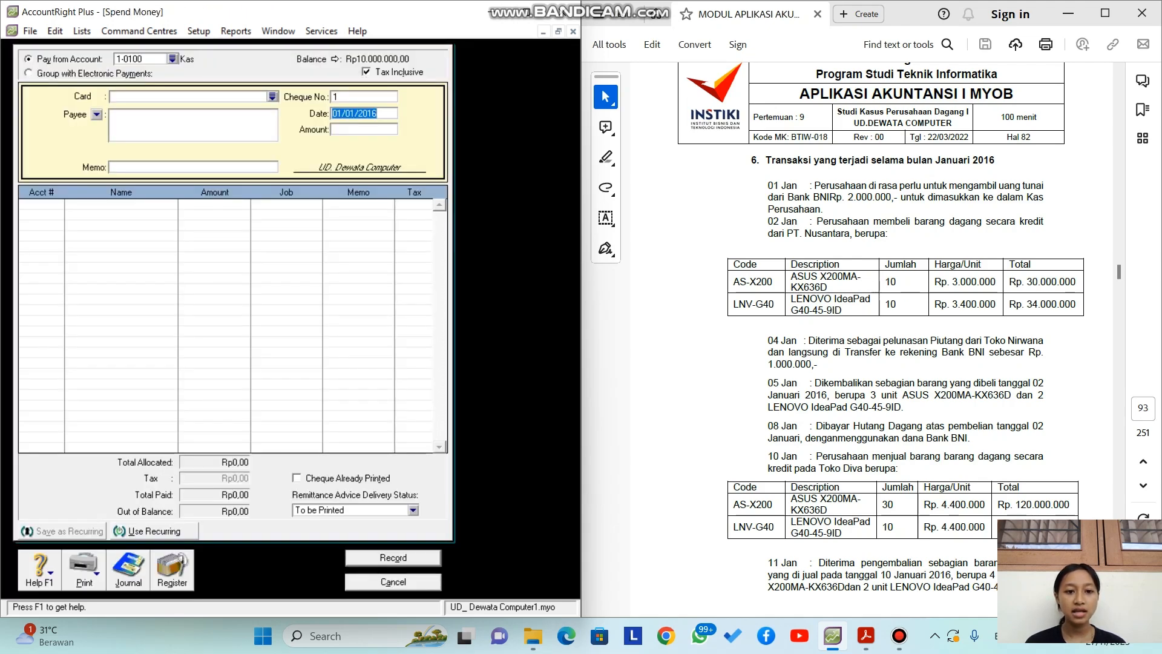
{"action": "key", "text": "Tab"}
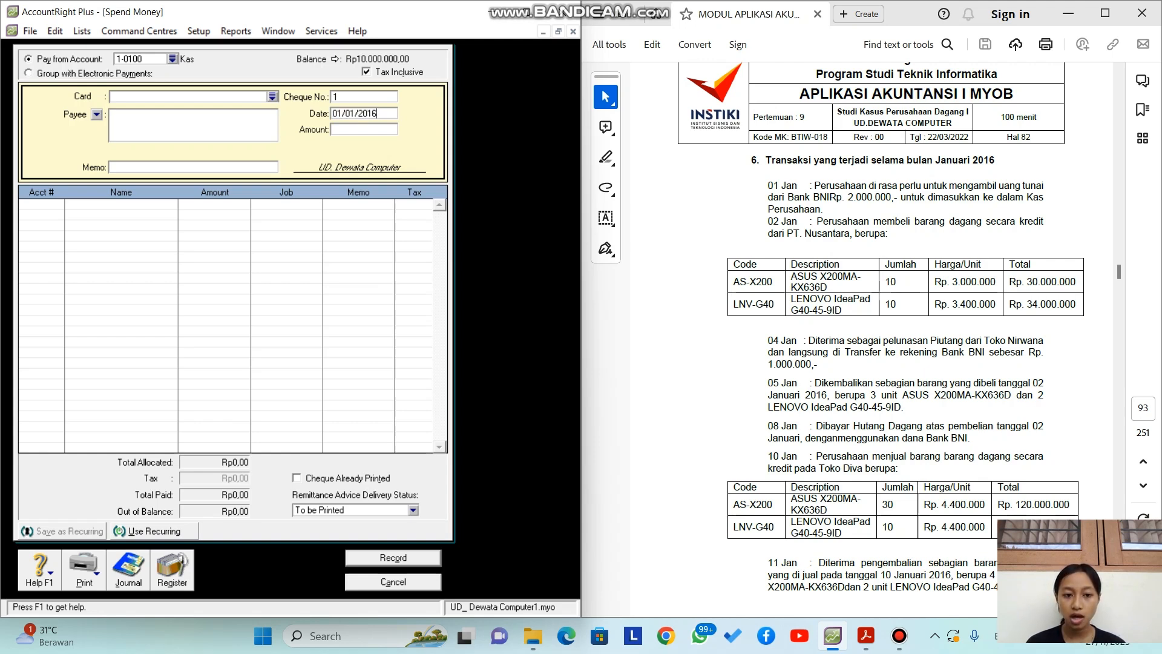
{"action": "key", "text": "Tab"}
{"action": "type", "text": "1."}
{"action": "type", "text": "00"}
{"action": "type", "text": "0.000"}
{"action": "key", "text": "Tab"}
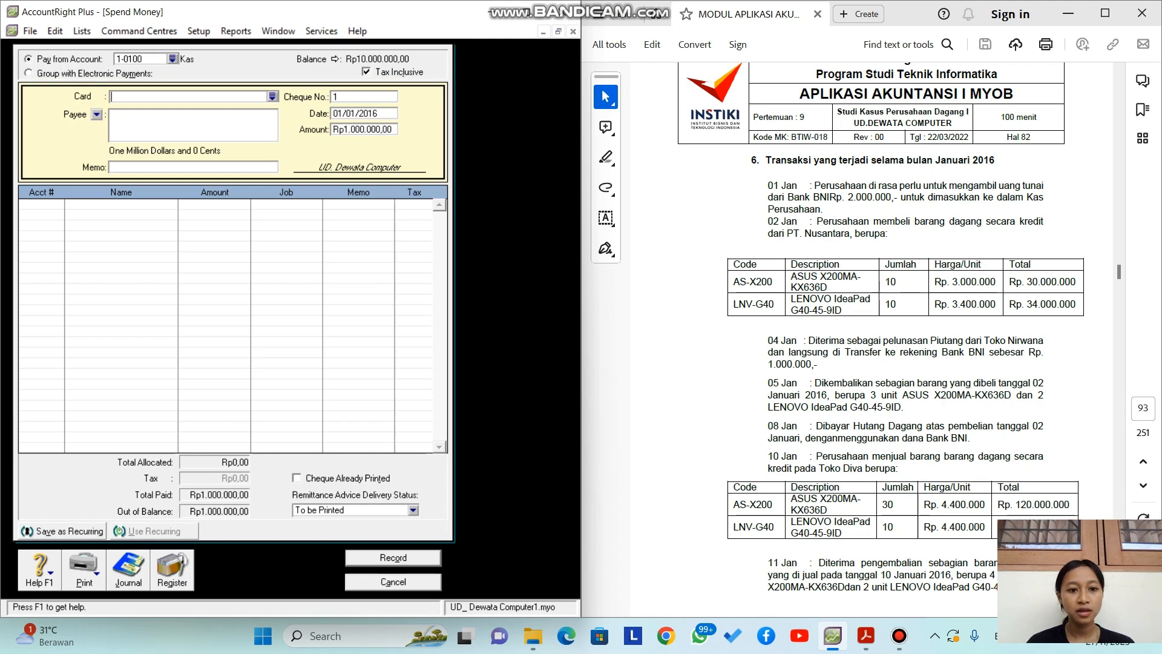
Step: Pay from 1-0101 Bank BNI with the memo 'mengambil uang dari bank'
{"action": "left_click", "coordinate": [172, 59]}
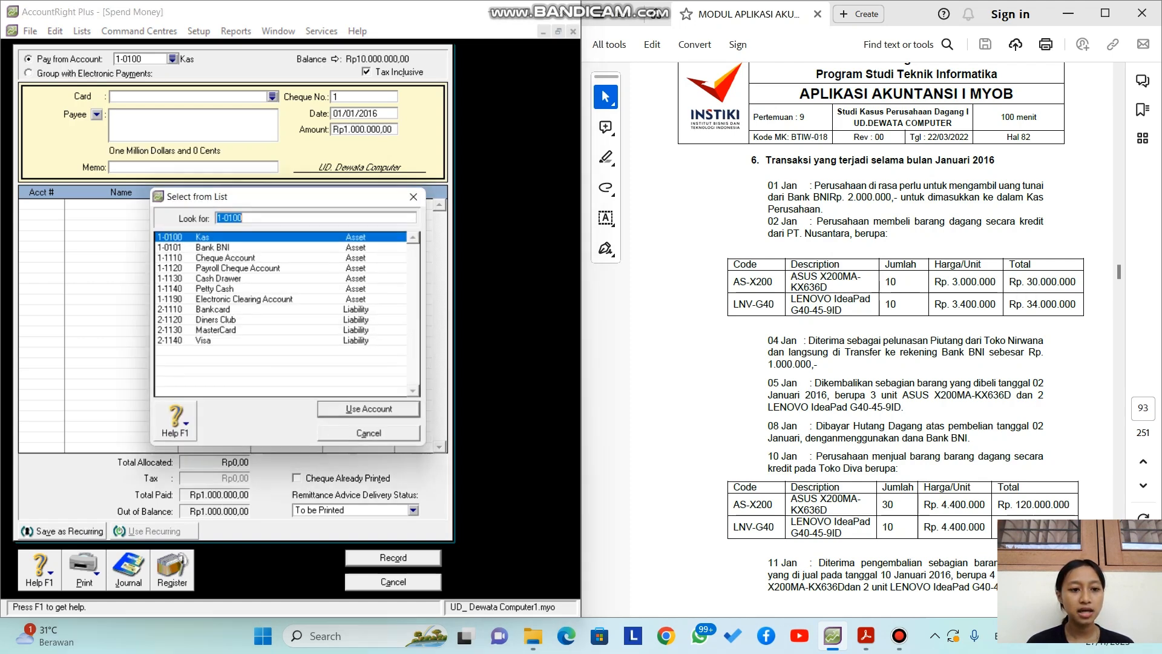
{"action": "left_click", "coordinate": [214, 247]}
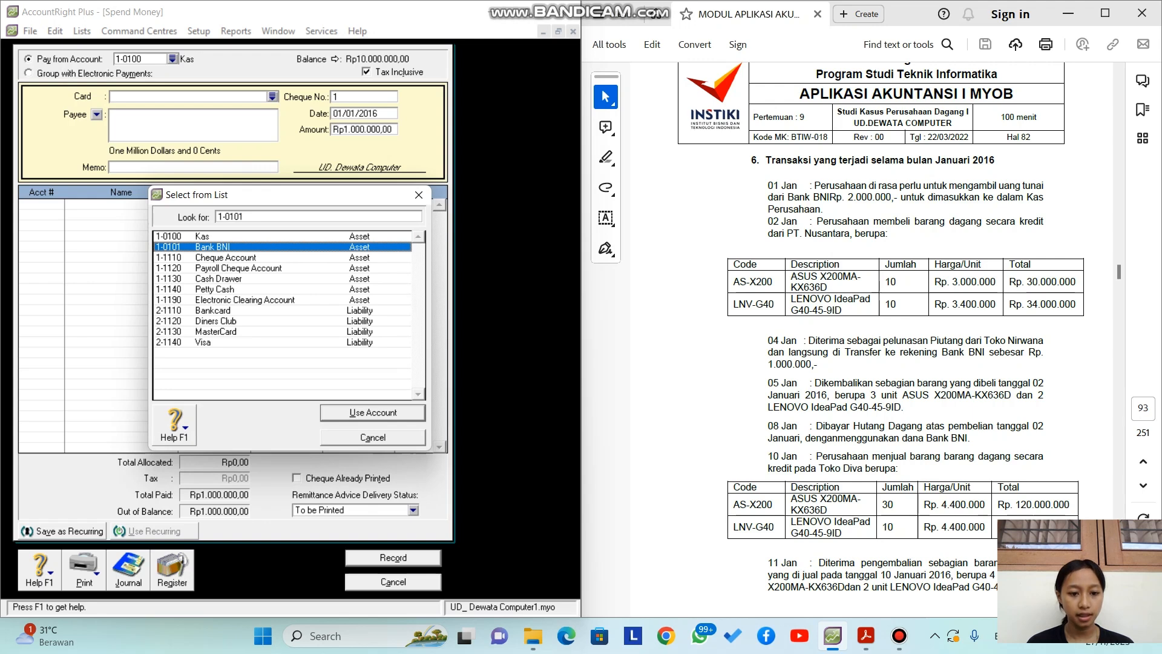
{"action": "key", "text": "Return"}
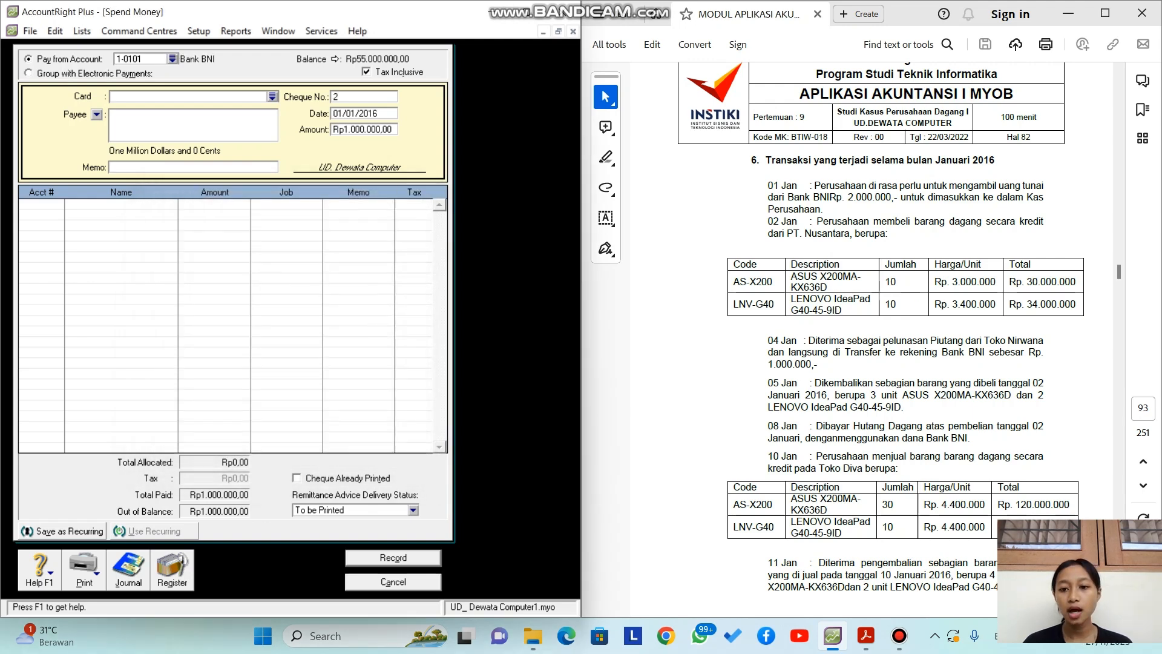
{"action": "type", "text": "mengambil"}
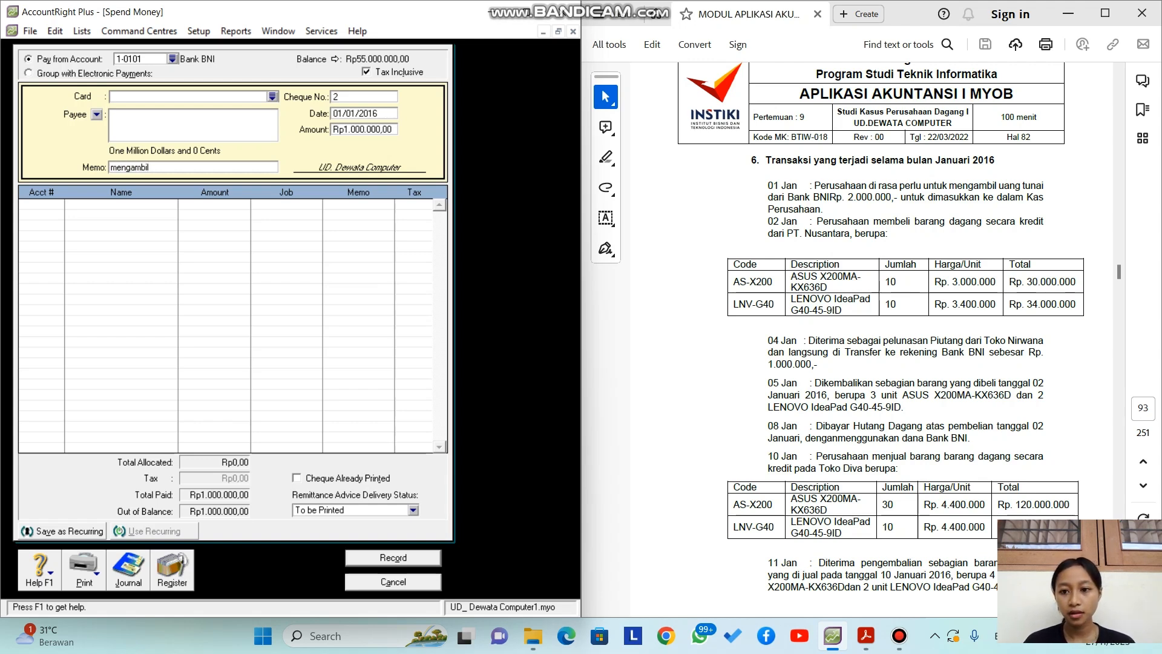
{"action": "type", "text": " uang"}
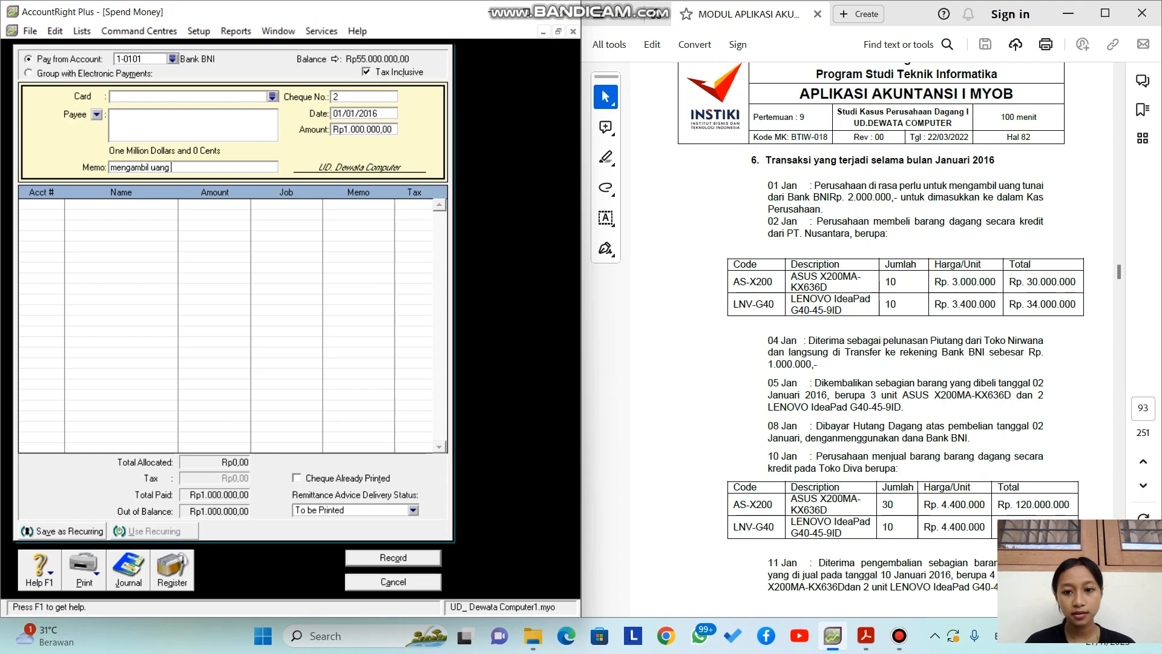
{"action": "type", "text": " dari bank"}
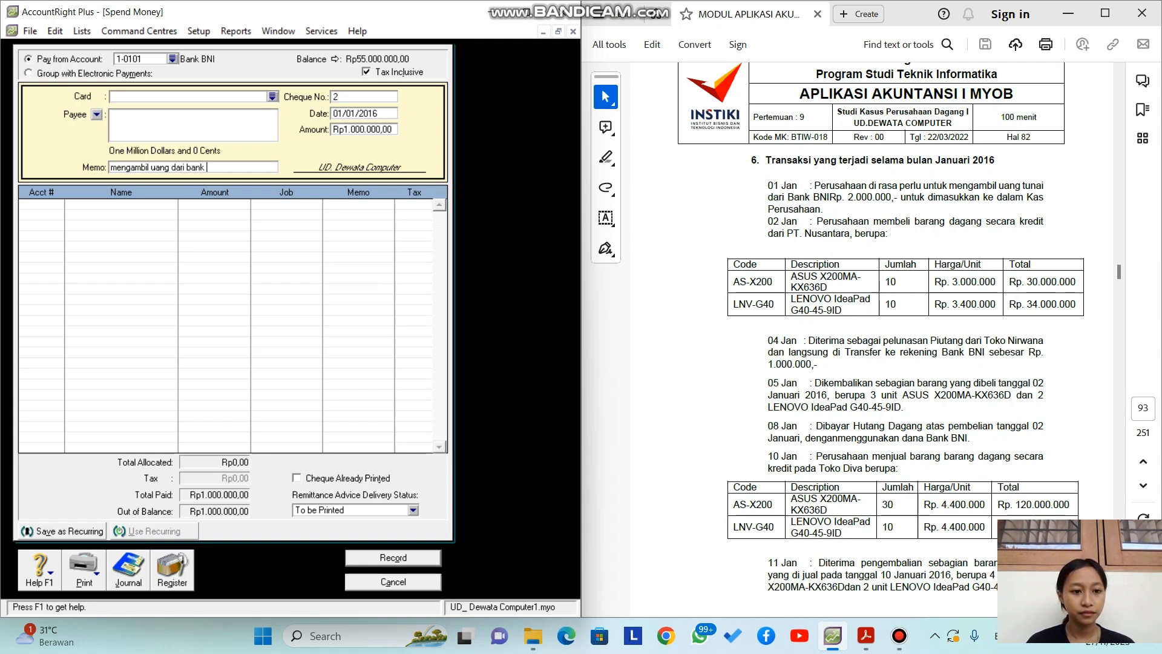
{"action": "key", "text": "Tab"}
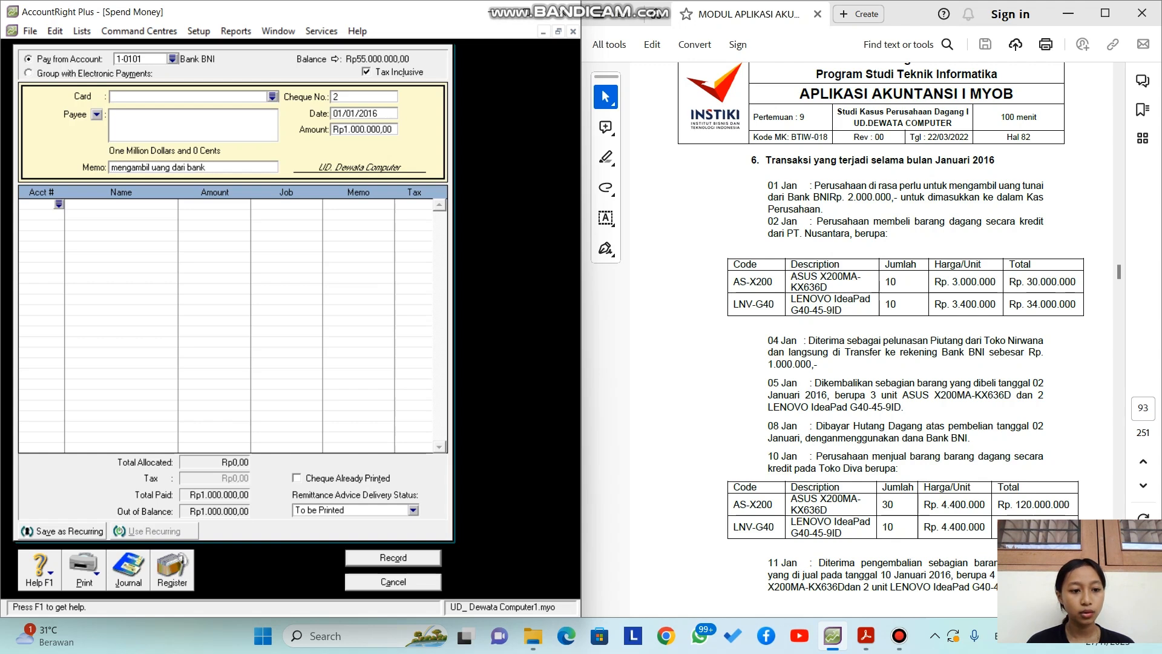
Step: Allocate the payment line to account 1-0100 Kas
{"action": "type", "text": "6-"}
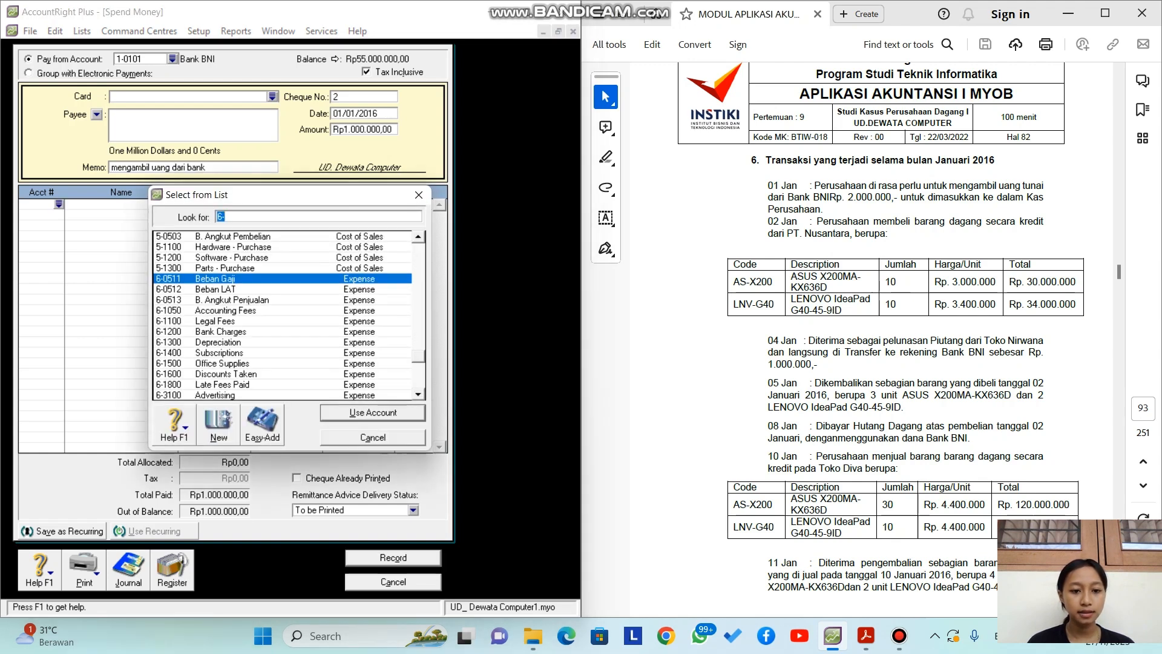
{"action": "scroll", "coordinate": [290, 315], "scroll_direction": "up", "scroll_amount": 15}
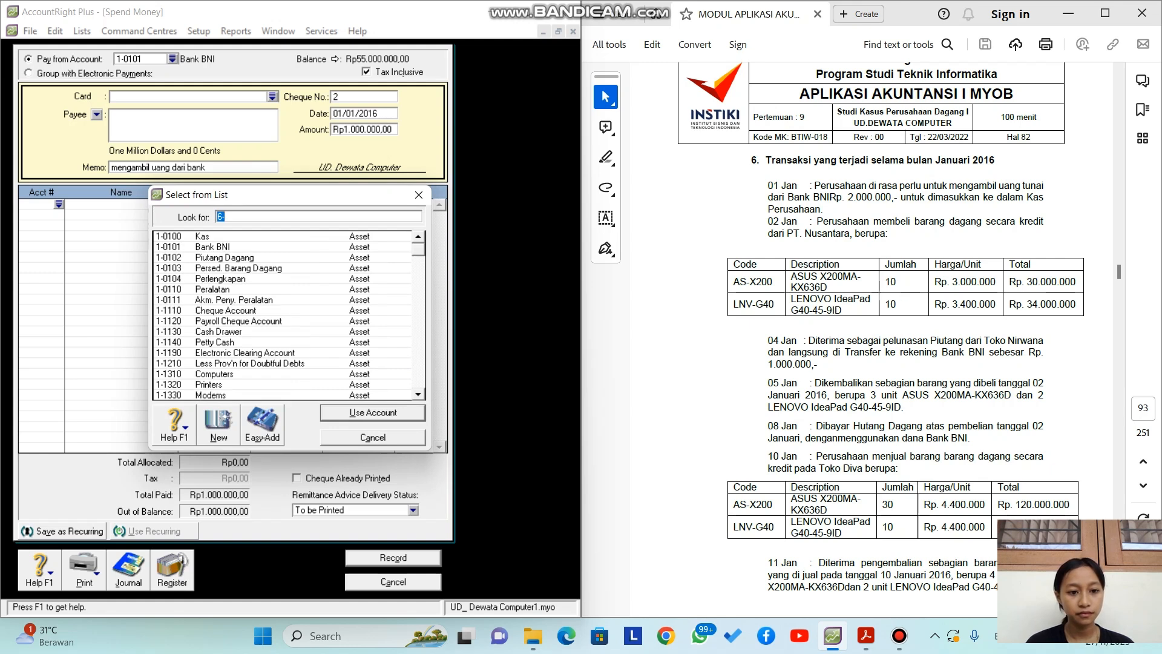
{"action": "left_click", "coordinate": [202, 236]}
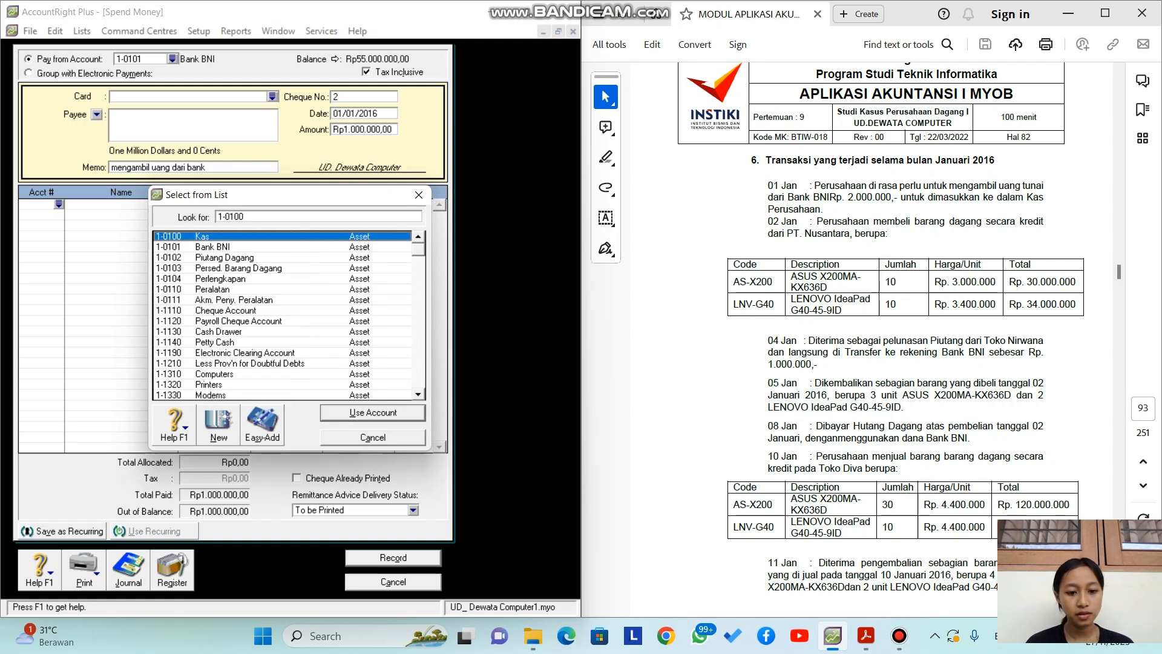
{"action": "key", "text": "Return"}
{"action": "key", "text": "Tab"}
{"action": "key", "text": "Tab"}
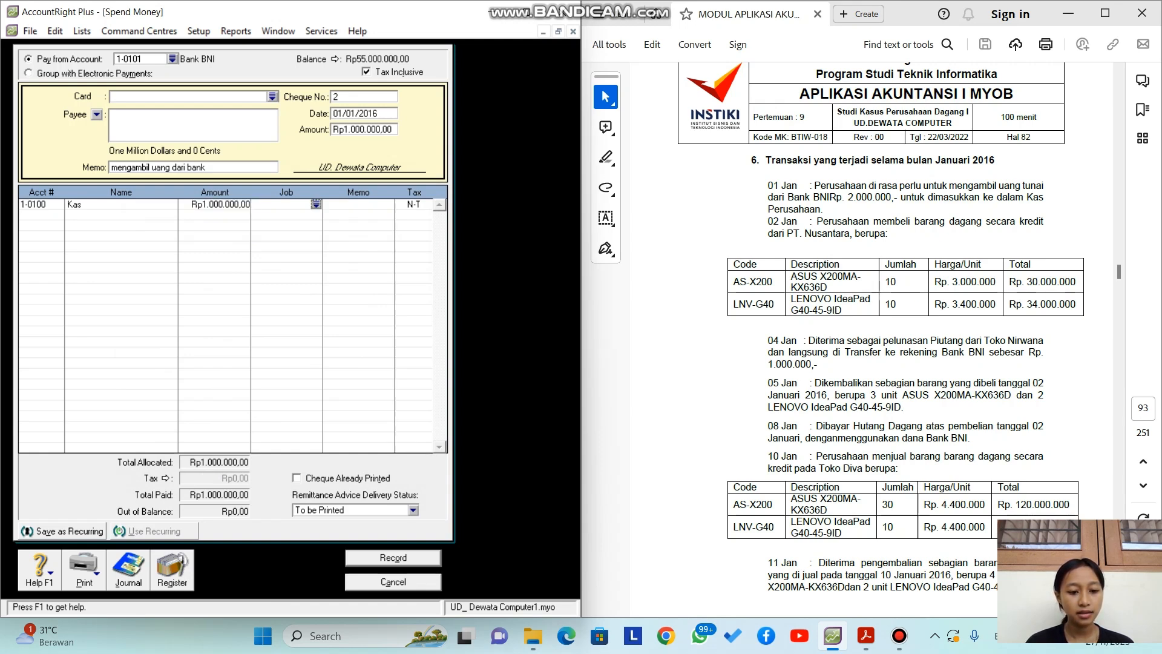
Step: Check the transaction recap, record the withdrawal and close Spend Money
{"action": "key", "text": "ctrl+r"}
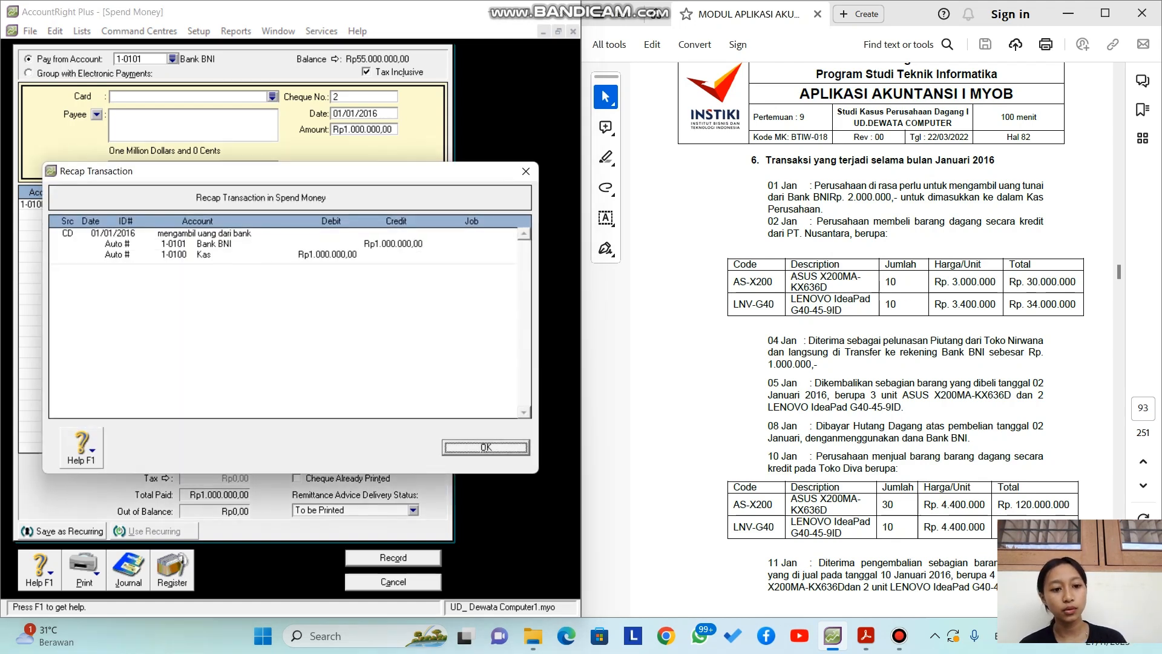
{"action": "key", "text": "Return"}
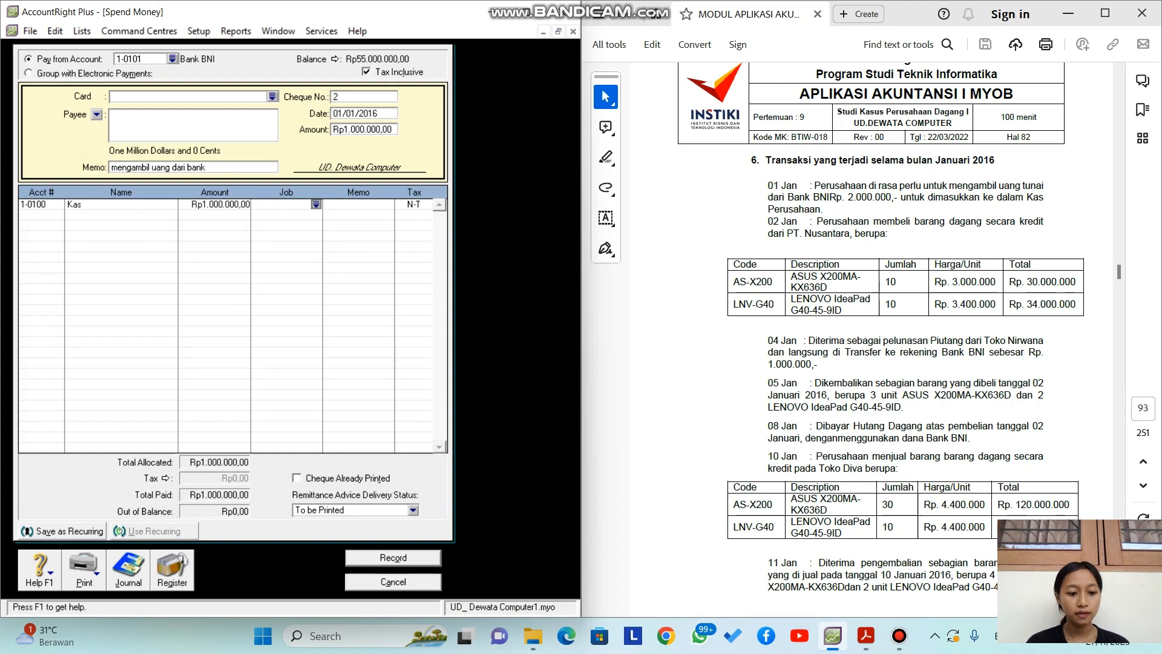
{"action": "key", "text": "Return"}
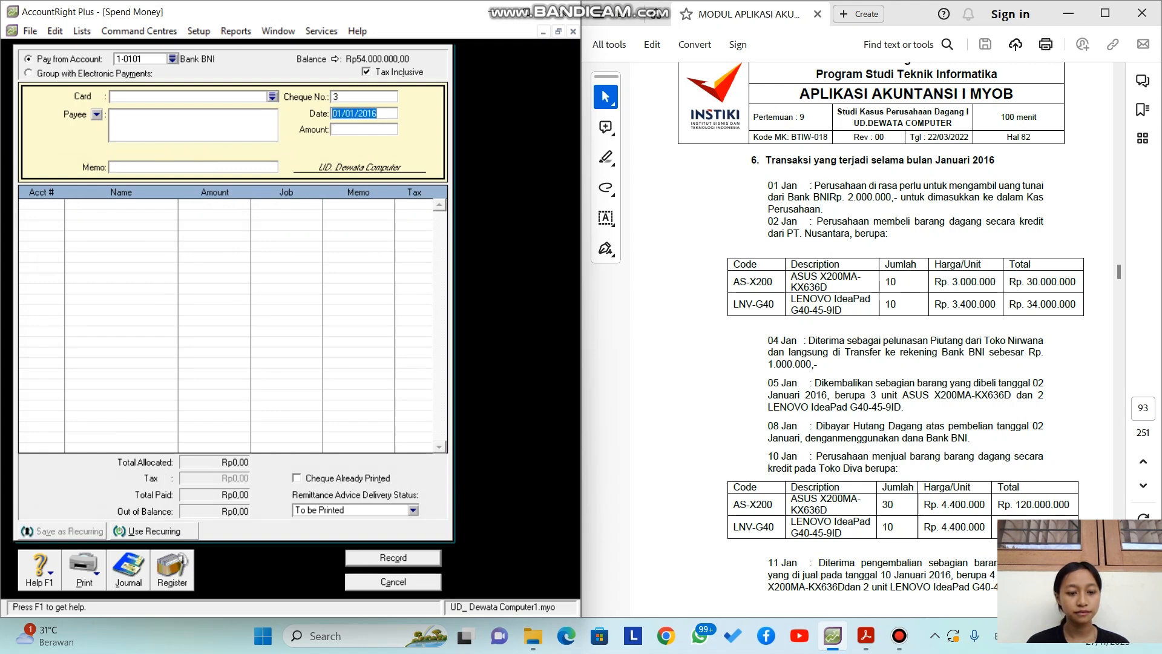
{"action": "key", "text": "Escape"}
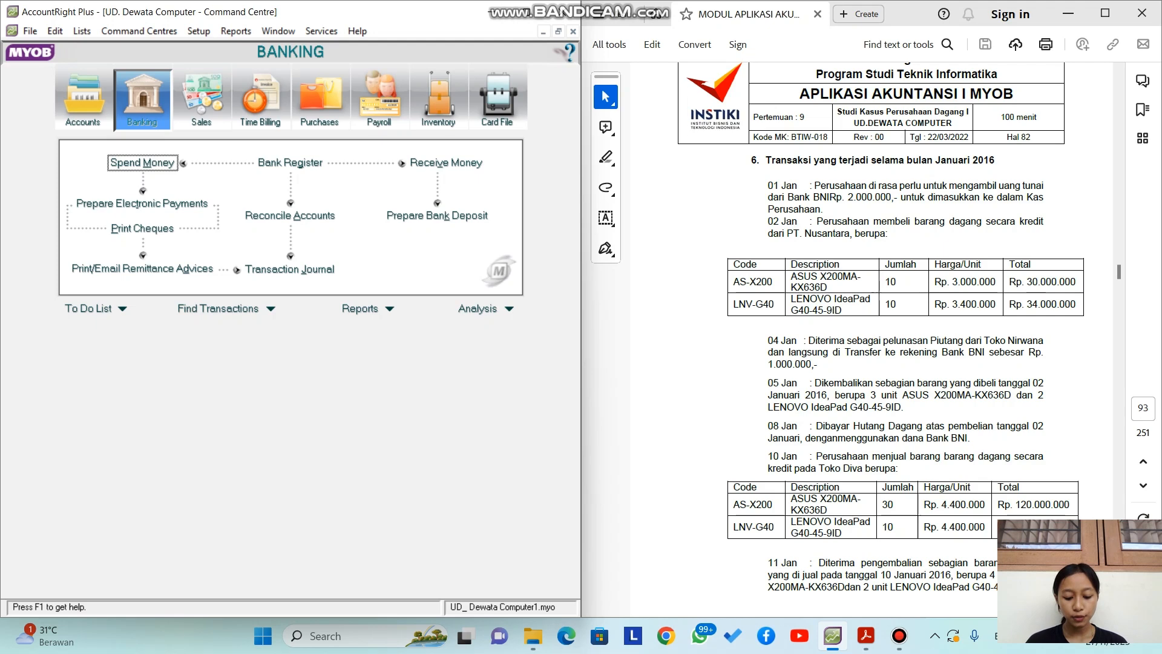
Step: Start a new purchase with PT. Nusantara as the supplier
{"action": "left_click", "coordinate": [320, 97]}
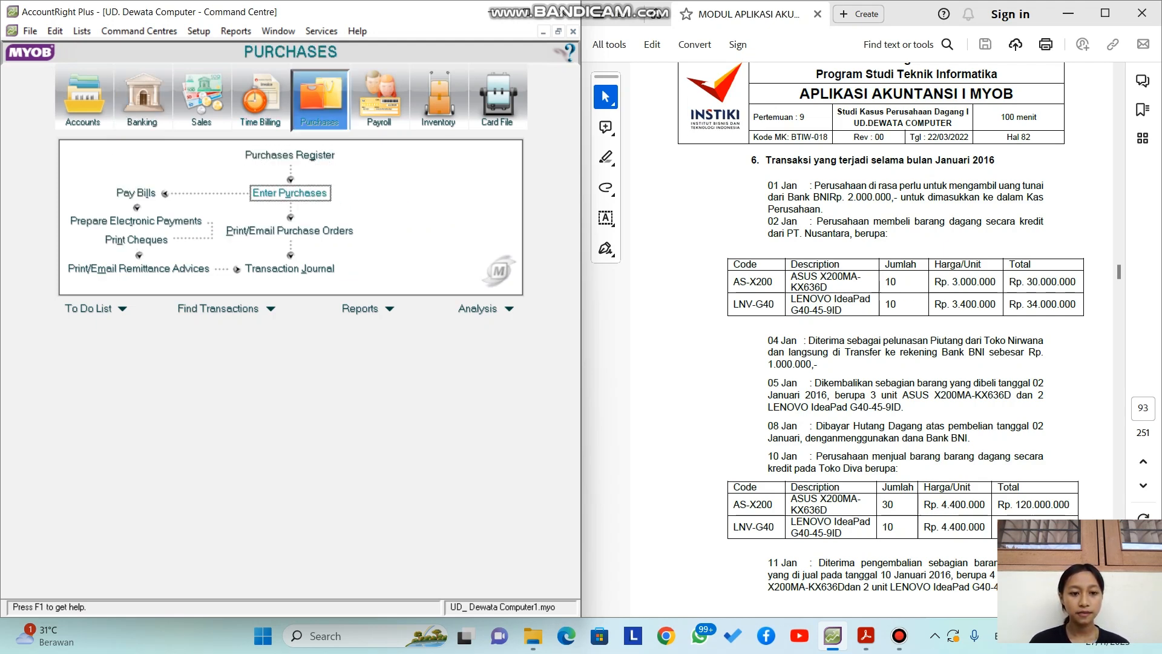
{"action": "left_click", "coordinate": [290, 192]}
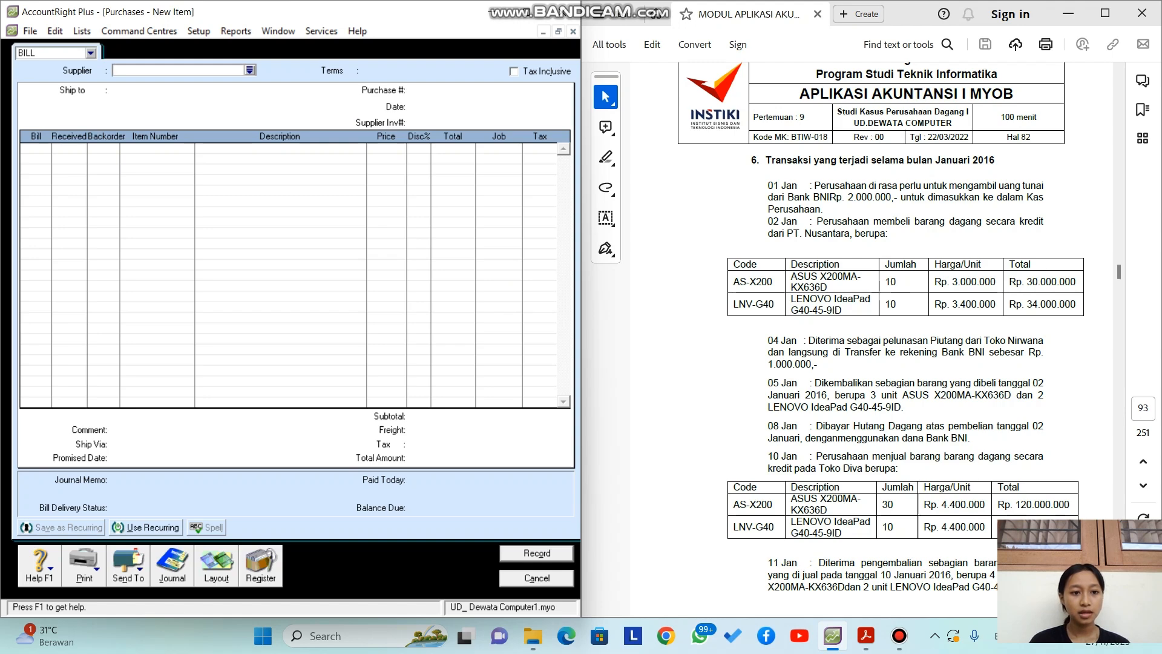
{"action": "left_click", "coordinate": [249, 70]}
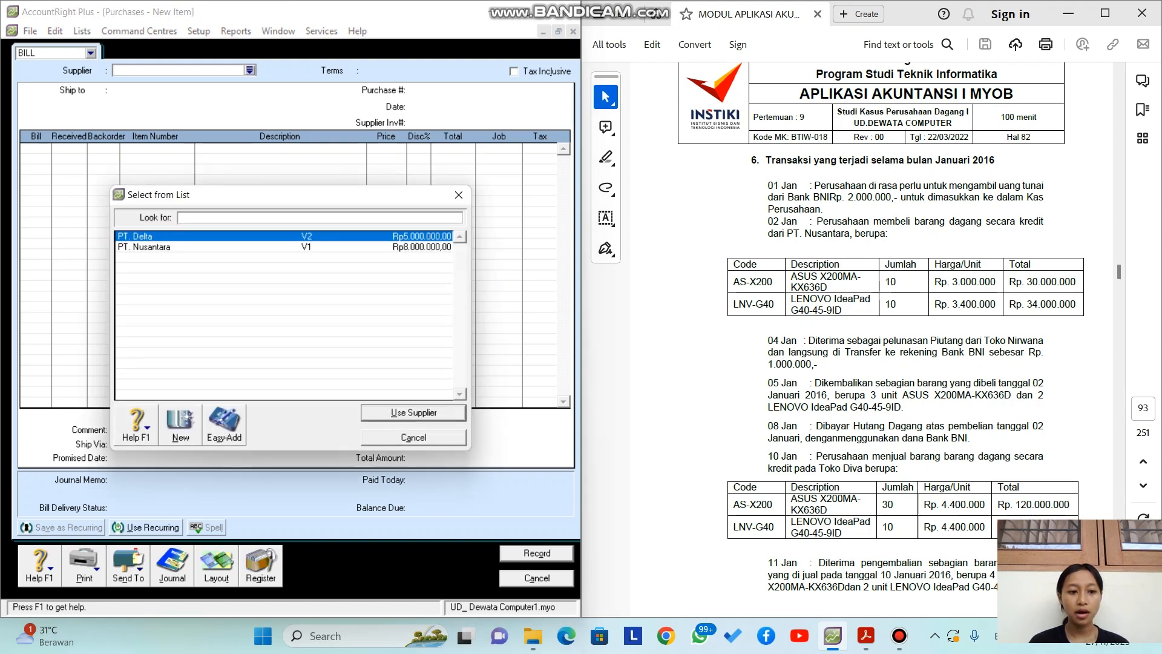
{"action": "left_click", "coordinate": [284, 247]}
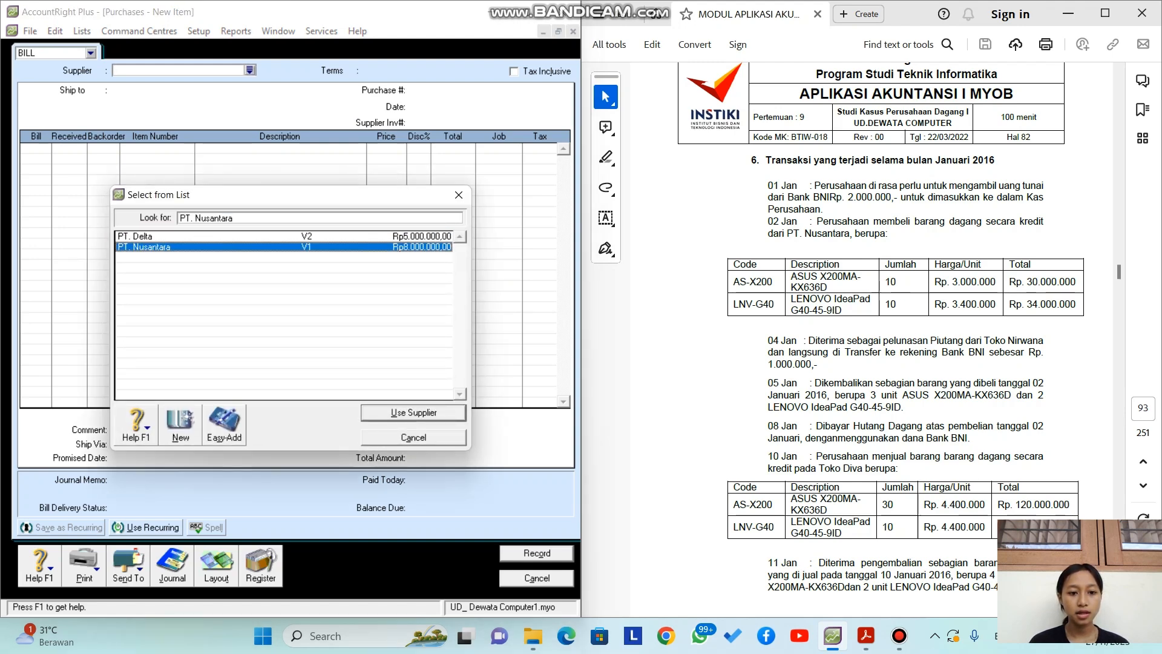
{"action": "left_click", "coordinate": [413, 413]}
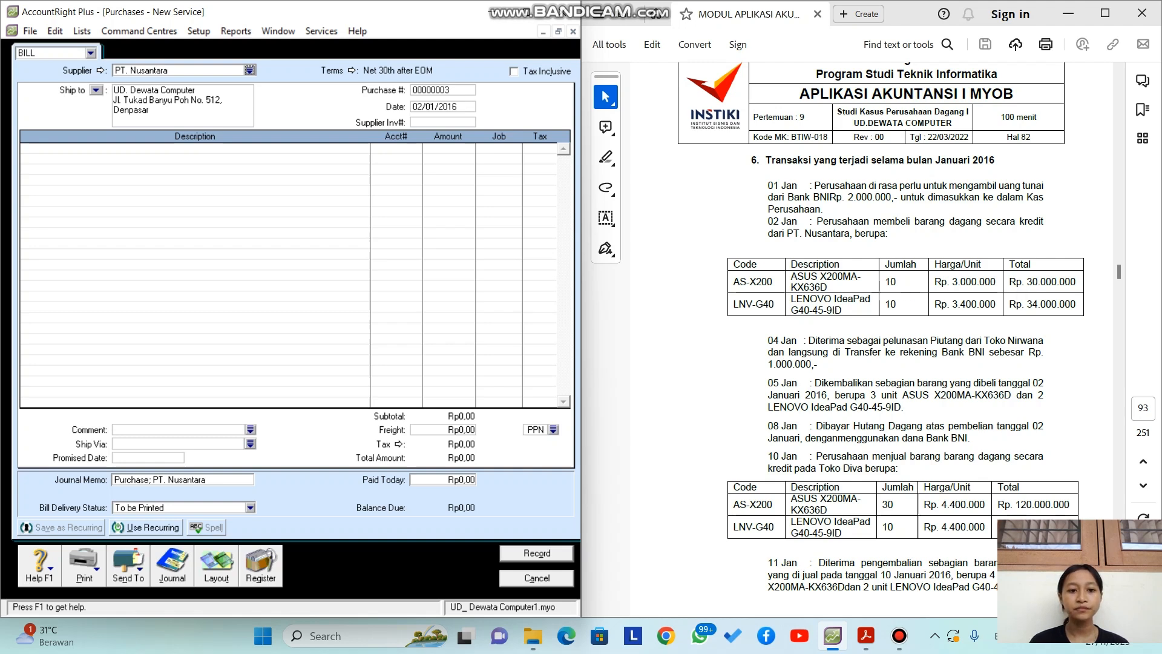
Step: Change the bill date to 02/01/2016 and bring up the layout choices
{"action": "key", "text": "Tab"}
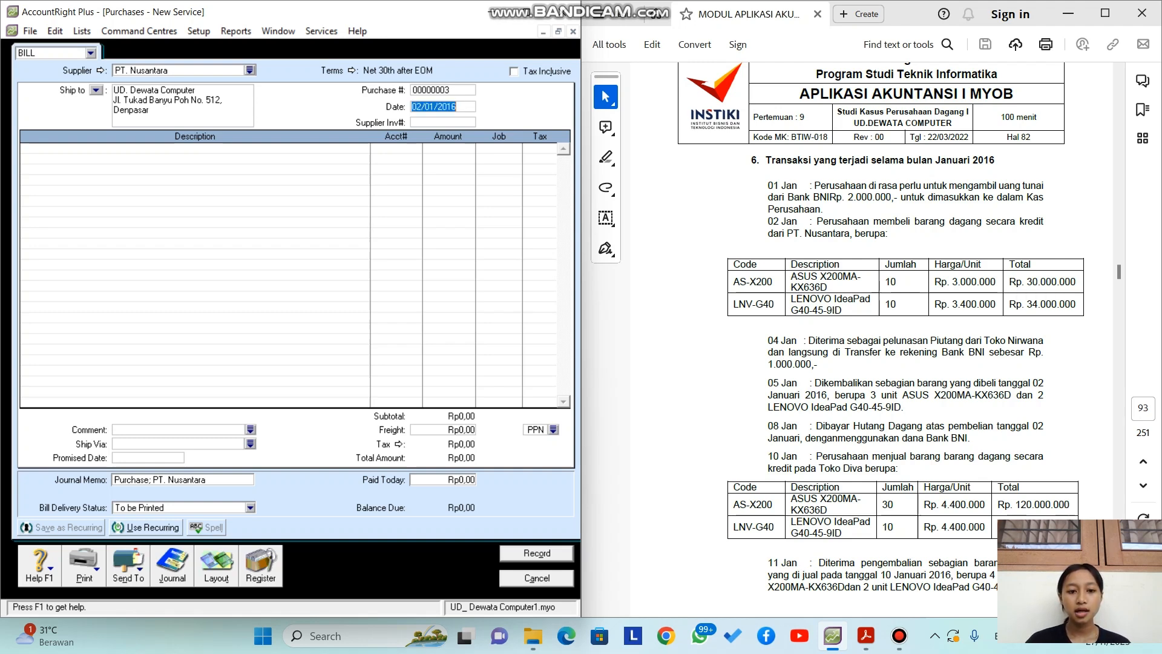
{"action": "key", "text": "BackSpace"}
{"action": "type", "text": "02/"}
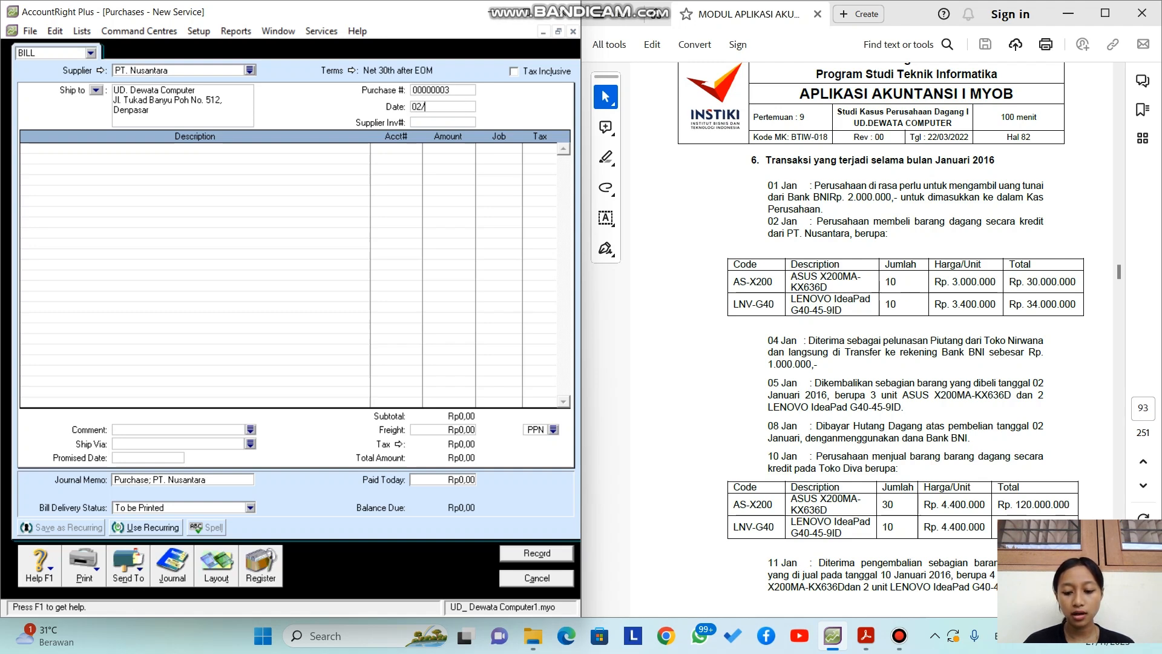
{"action": "type", "text": "0"}
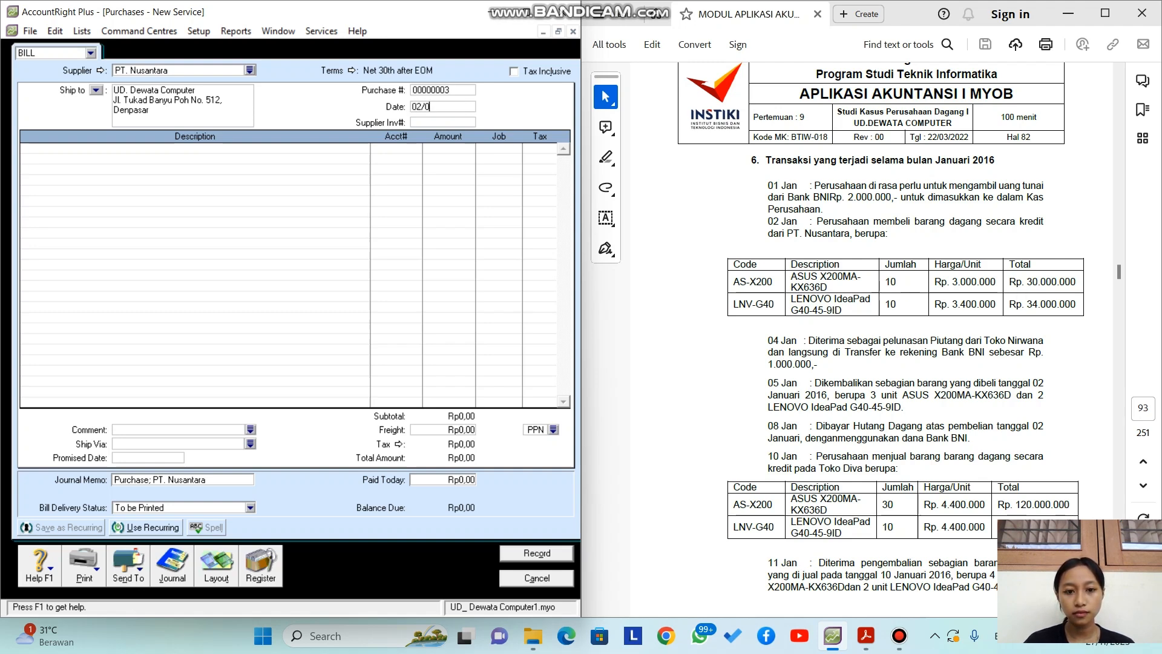
{"action": "type", "text": "1/2016"}
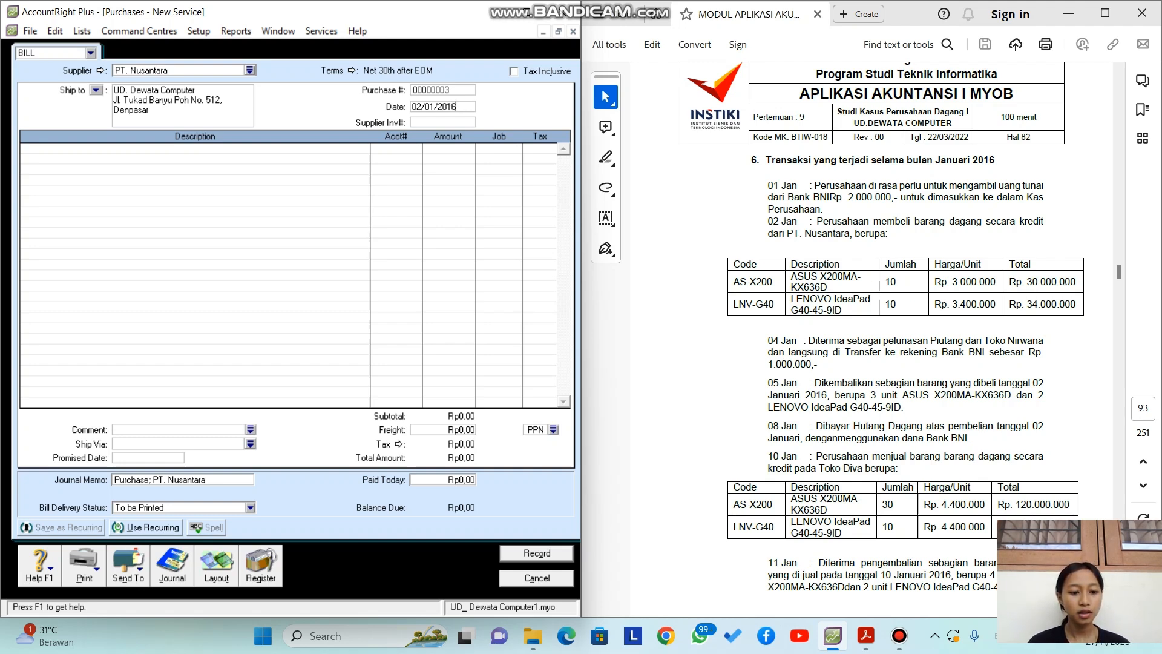
{"action": "left_click", "coordinate": [216, 564]}
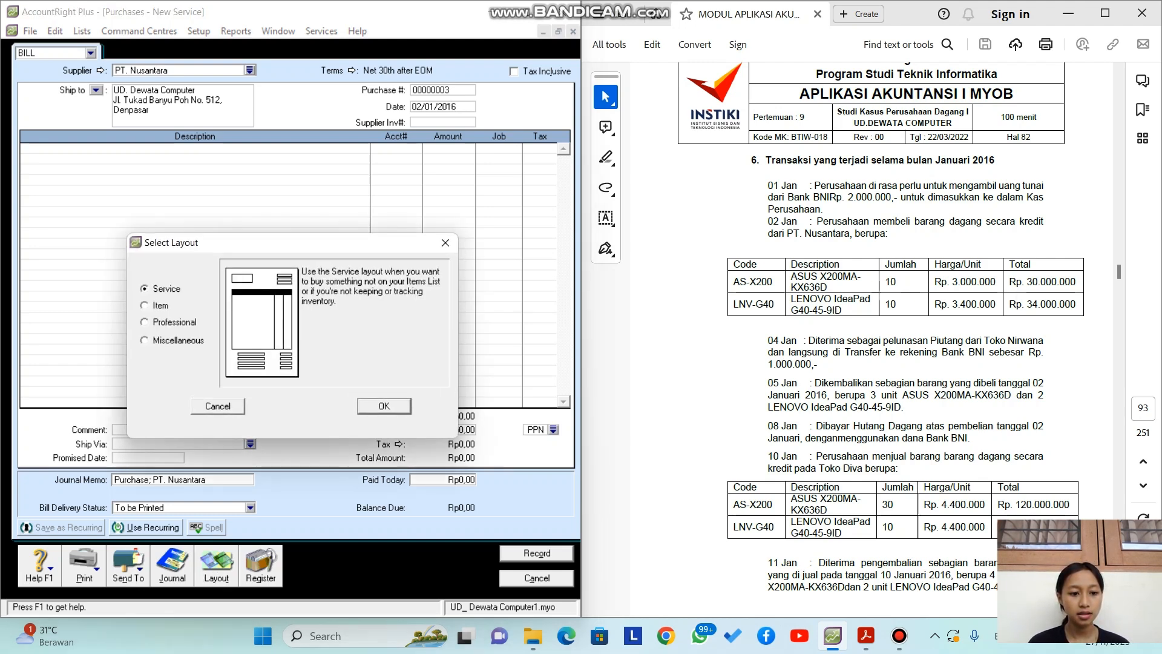
Step: Switch the bill to the Item layout and bill 10 units of AS-X200
{"action": "left_click", "coordinate": [144, 306]}
{"action": "left_click", "coordinate": [385, 406]}
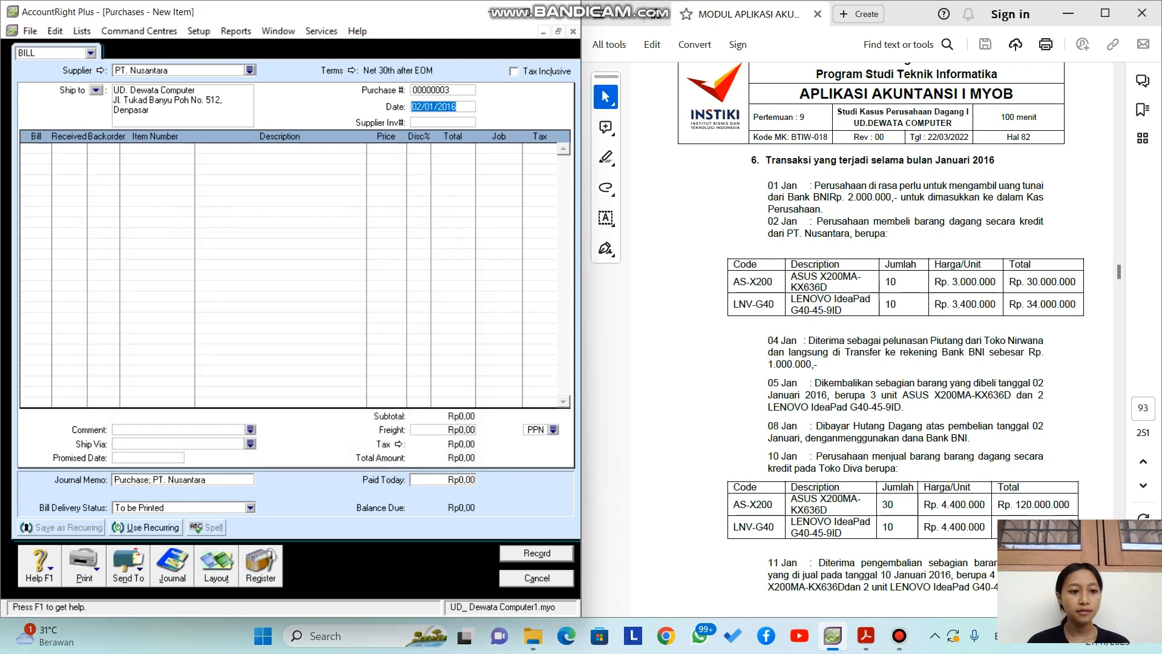
{"action": "type", "text": "10"}
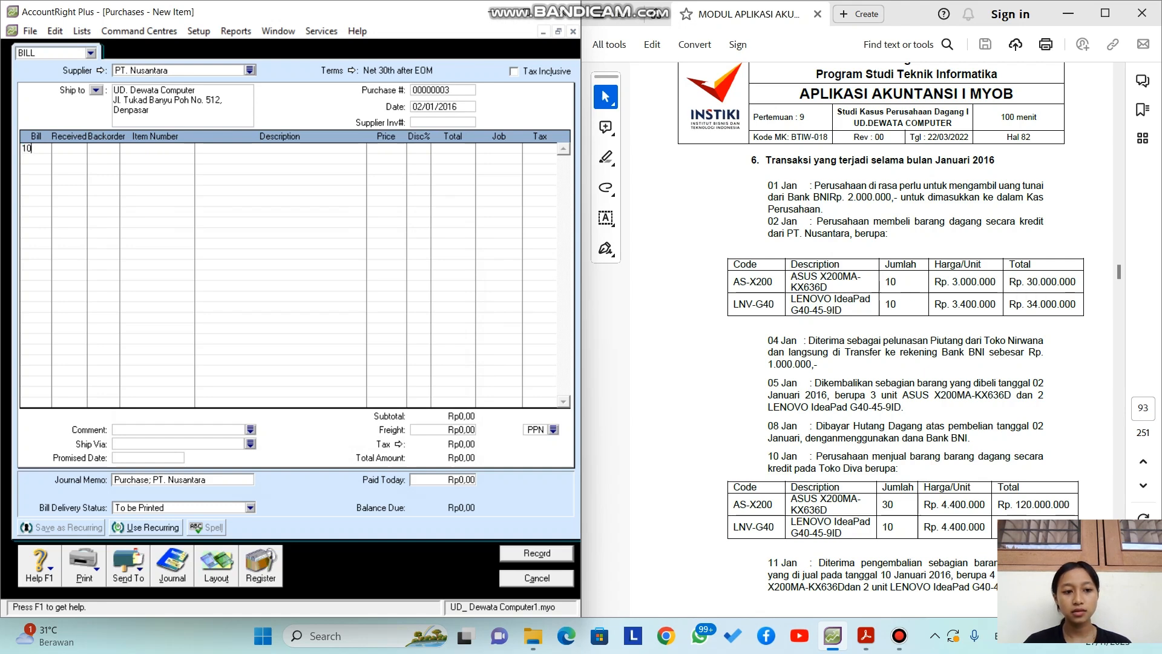
{"action": "key", "text": "Tab"}
{"action": "key", "text": "Tab"}
{"action": "key", "text": "Tab"}
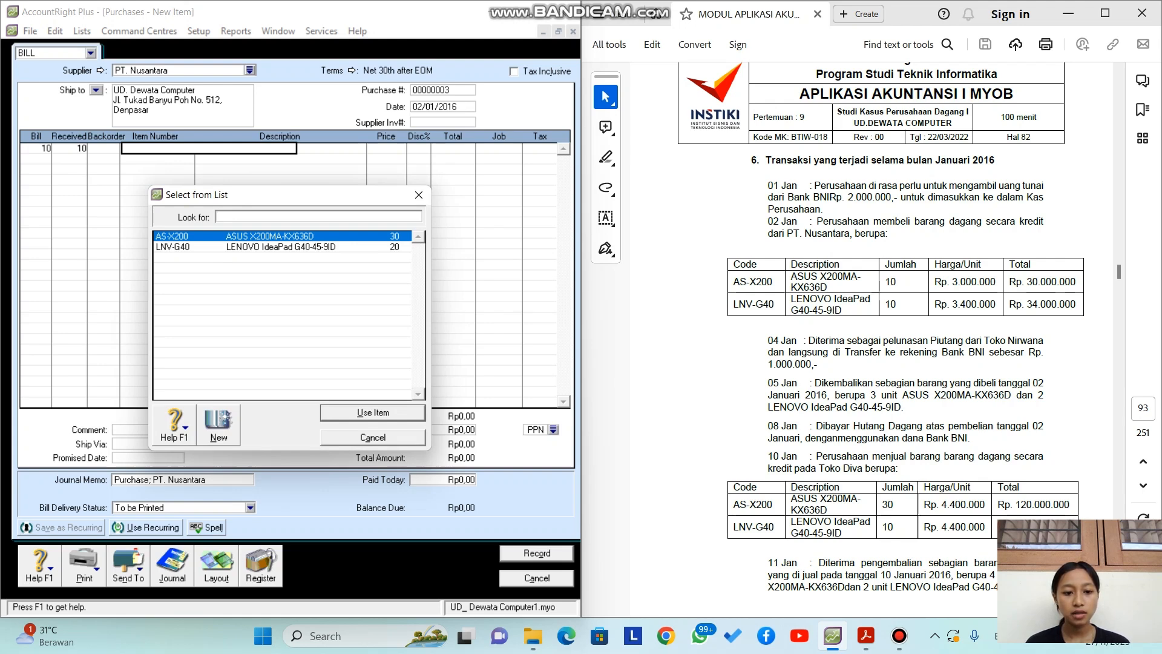
{"action": "key", "text": "Return"}
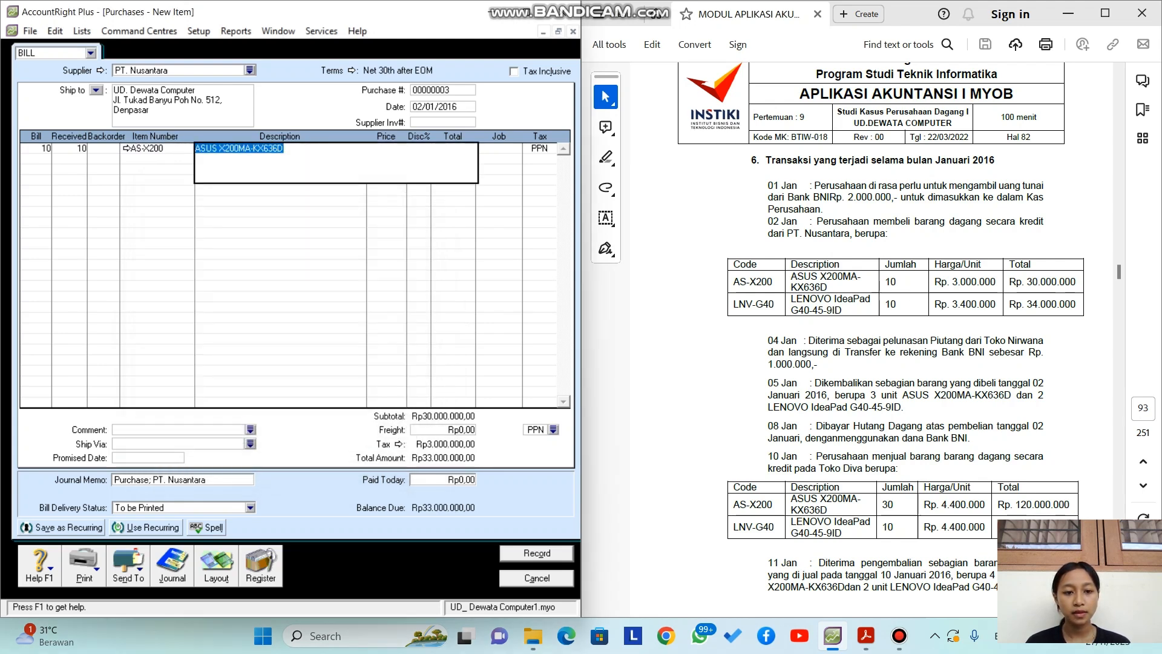
{"action": "key", "text": "Tab"}
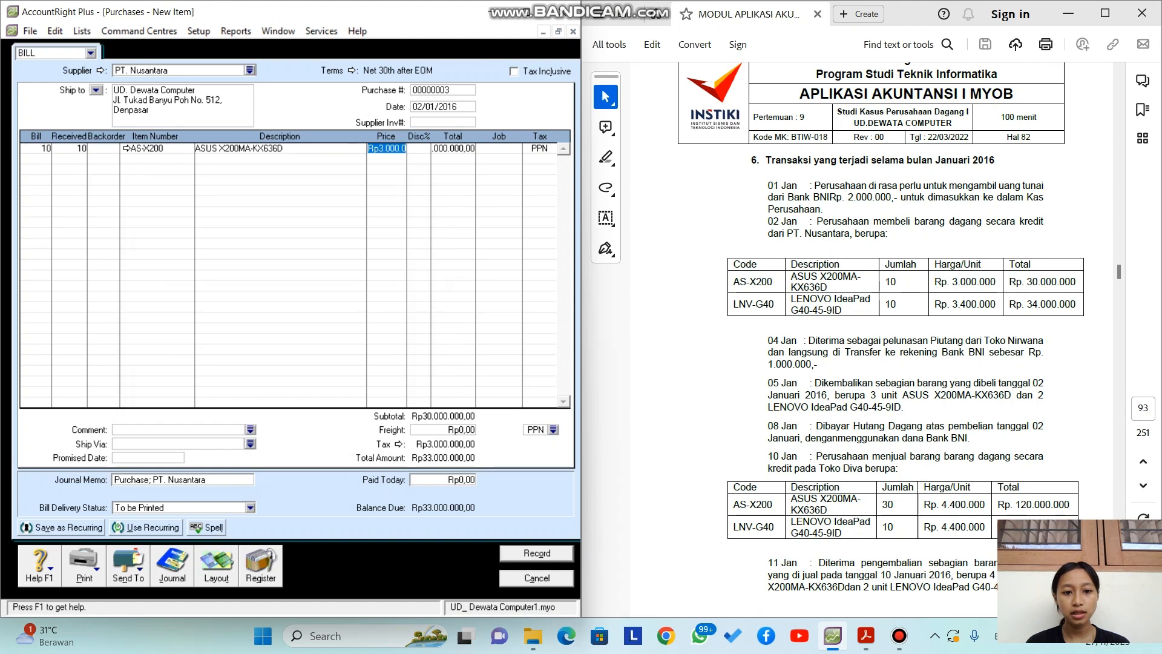
{"action": "left_click", "coordinate": [389, 148]}
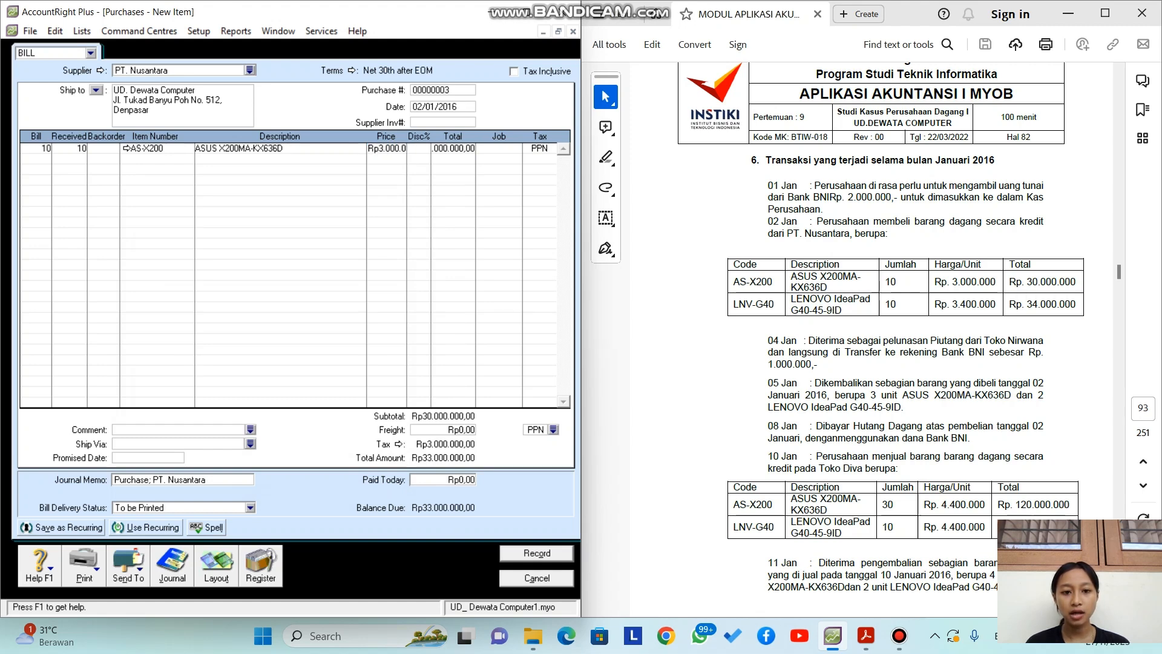
{"action": "key", "text": "Tab"}
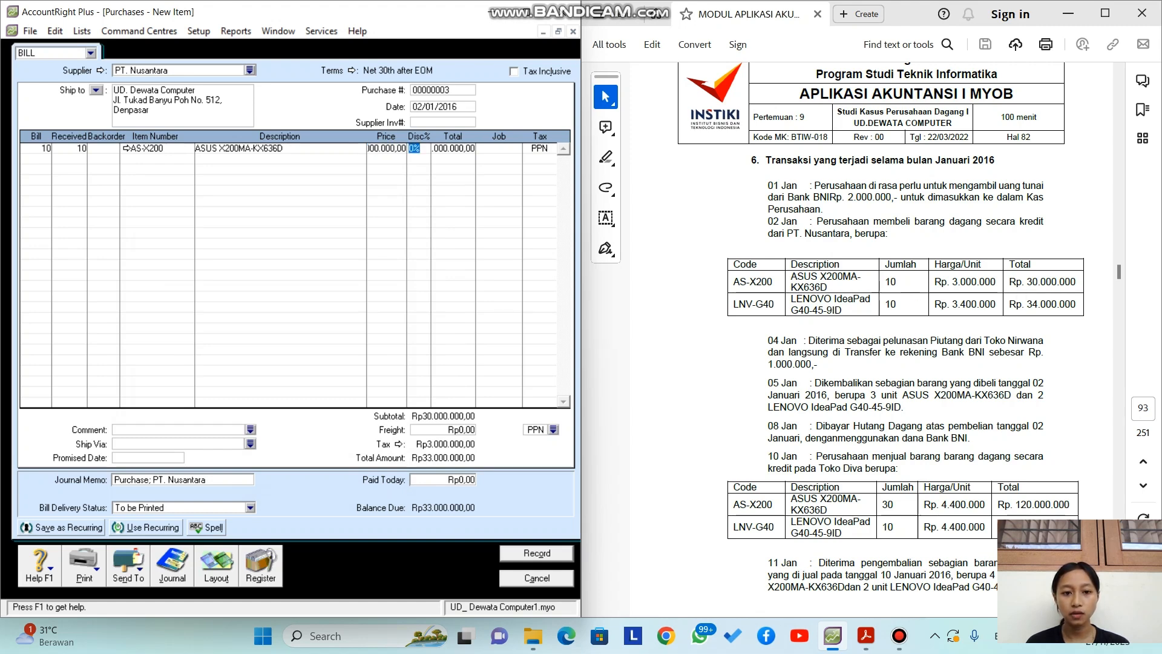
{"action": "key", "text": "Tab"}
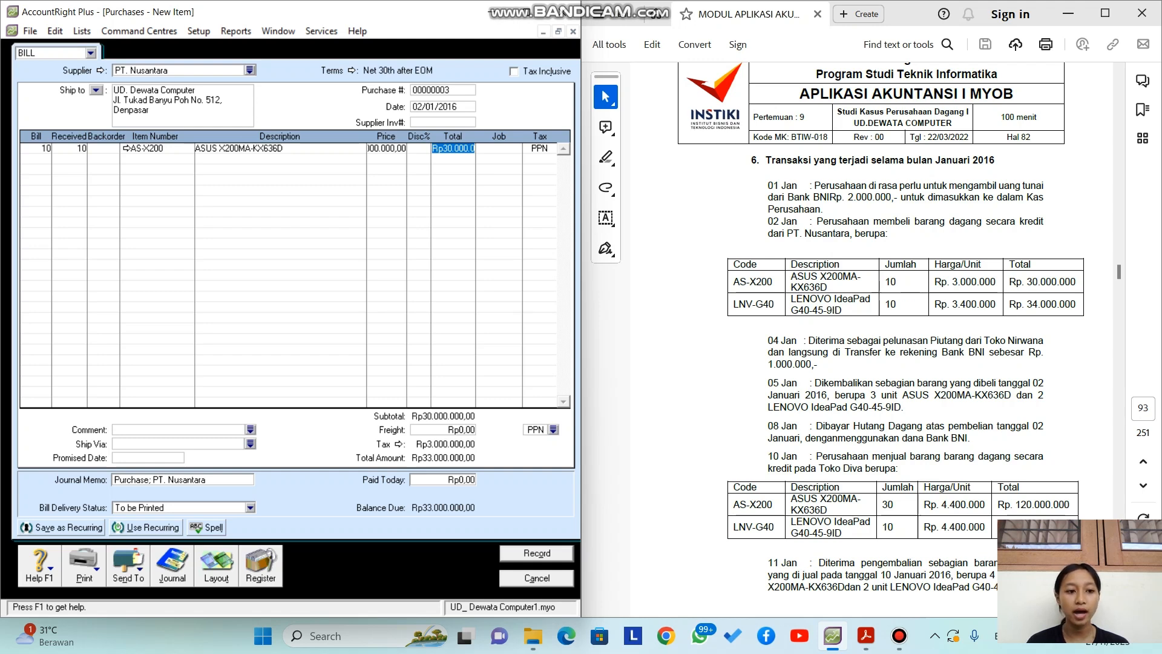
{"action": "key", "text": "Tab"}
{"action": "key", "text": "Tab"}
{"action": "key", "text": "Tab"}
Step: Add 10 units of LNV-G40 on the second line
{"action": "type", "text": "10"}
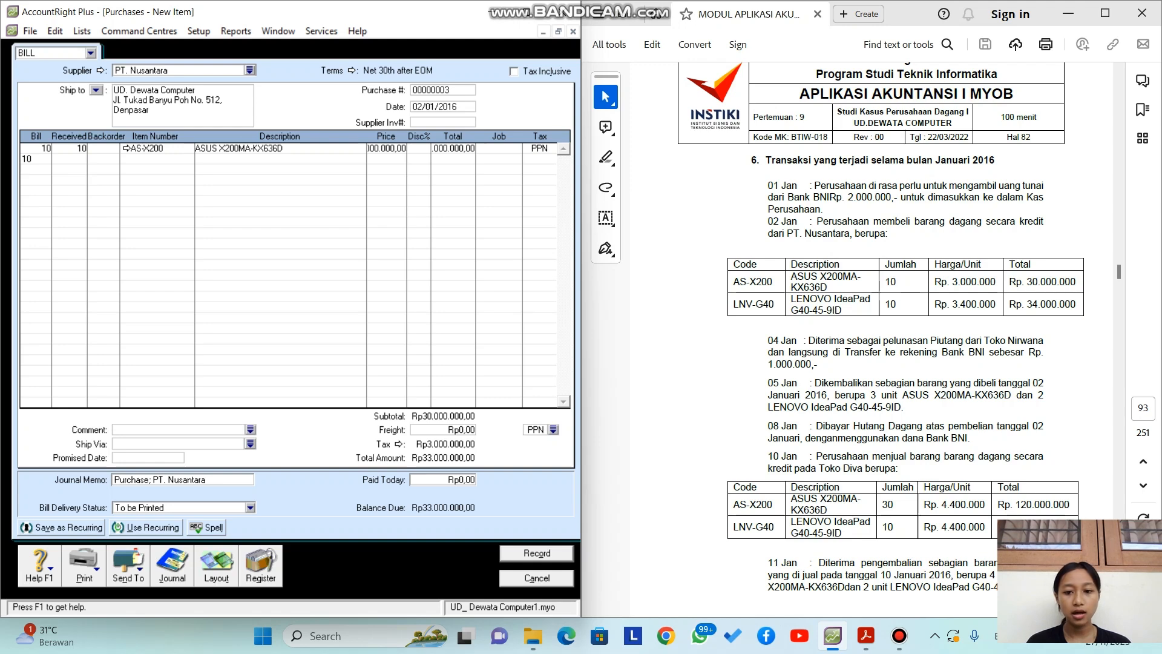
{"action": "key", "text": "Tab"}
{"action": "key", "text": "Tab"}
{"action": "key", "text": "Tab"}
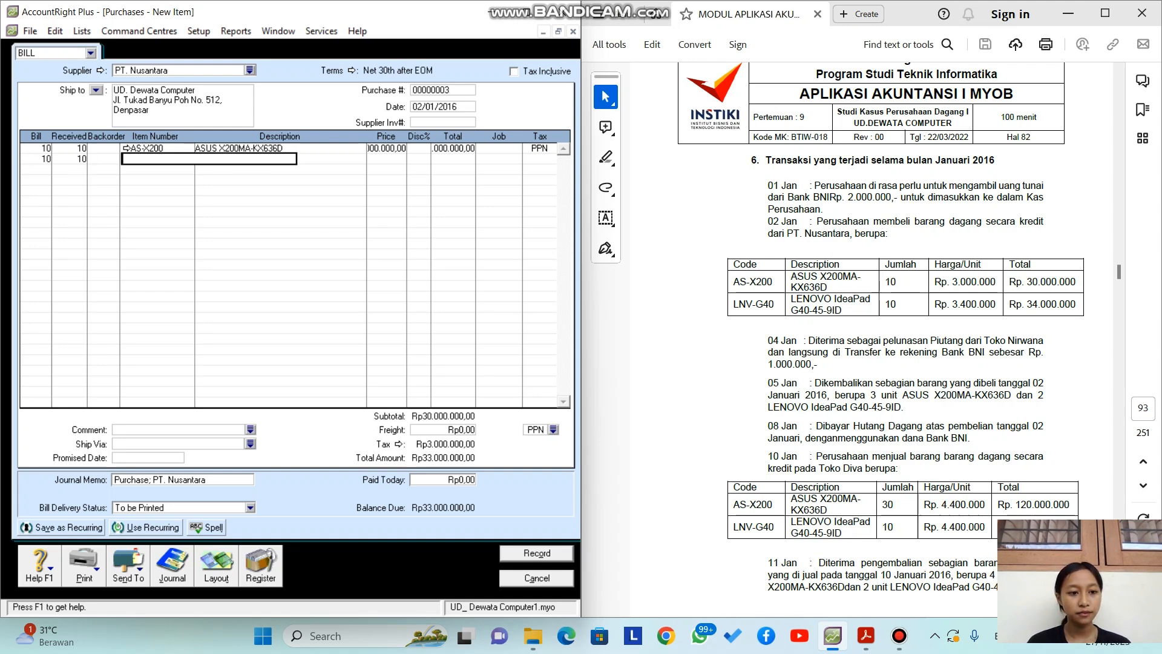
{"action": "key", "text": "Tab"}
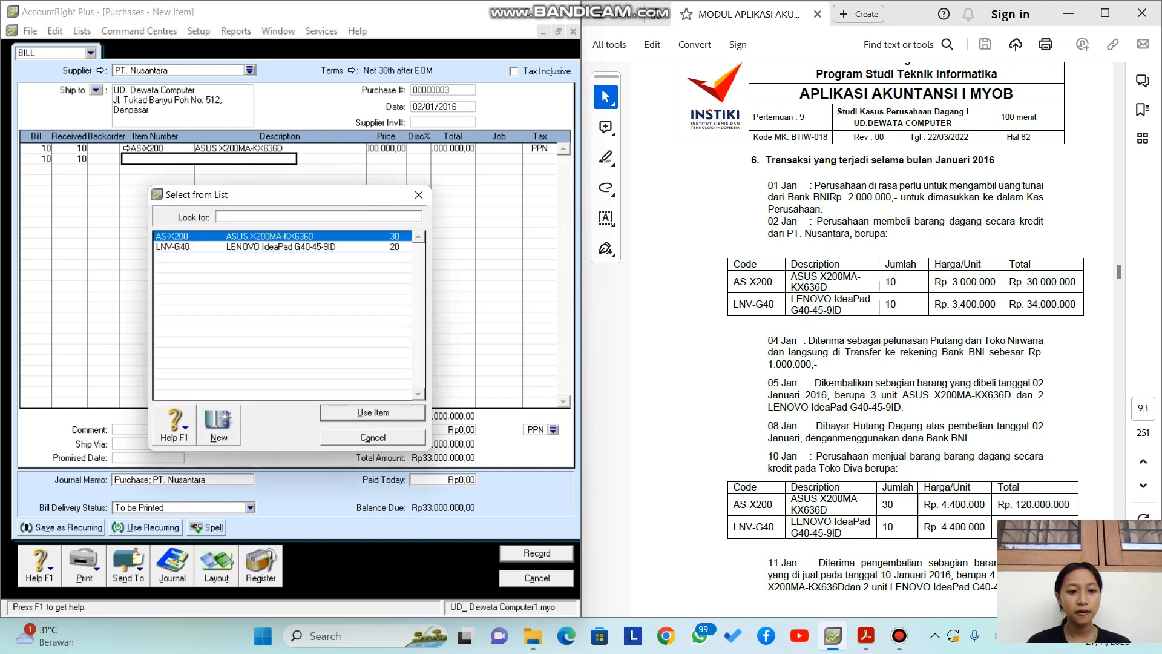
{"action": "left_click", "coordinate": [242, 247]}
{"action": "key", "text": "Return"}
{"action": "key", "text": "Tab"}
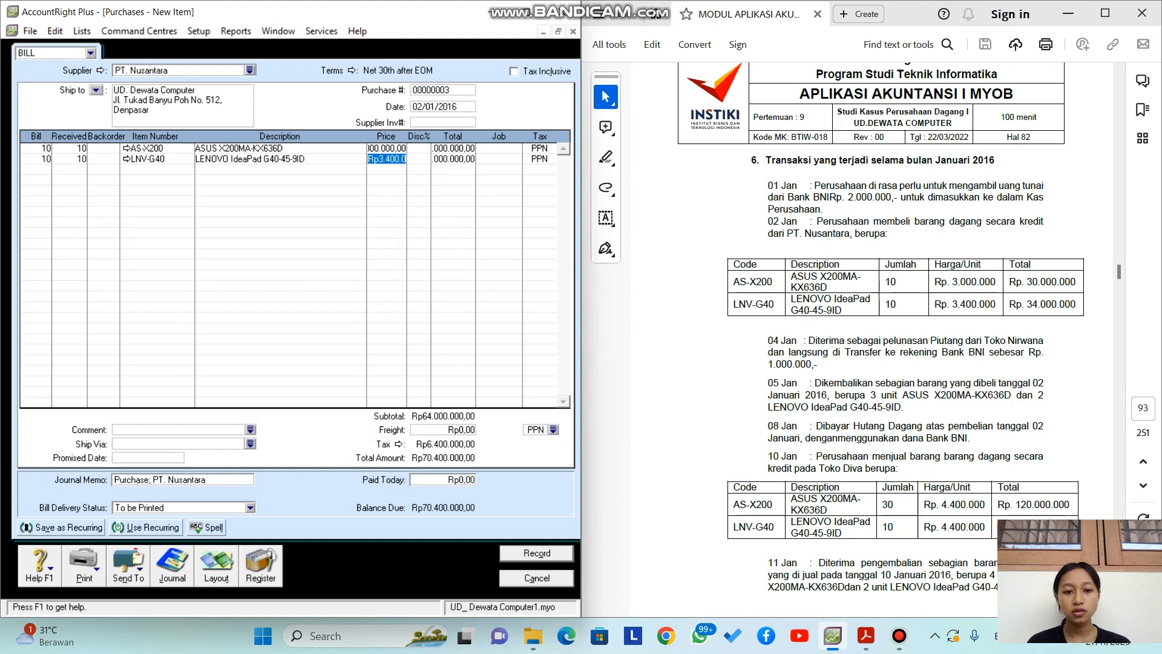
{"action": "key", "text": "Tab"}
{"action": "key", "text": "Tab"}
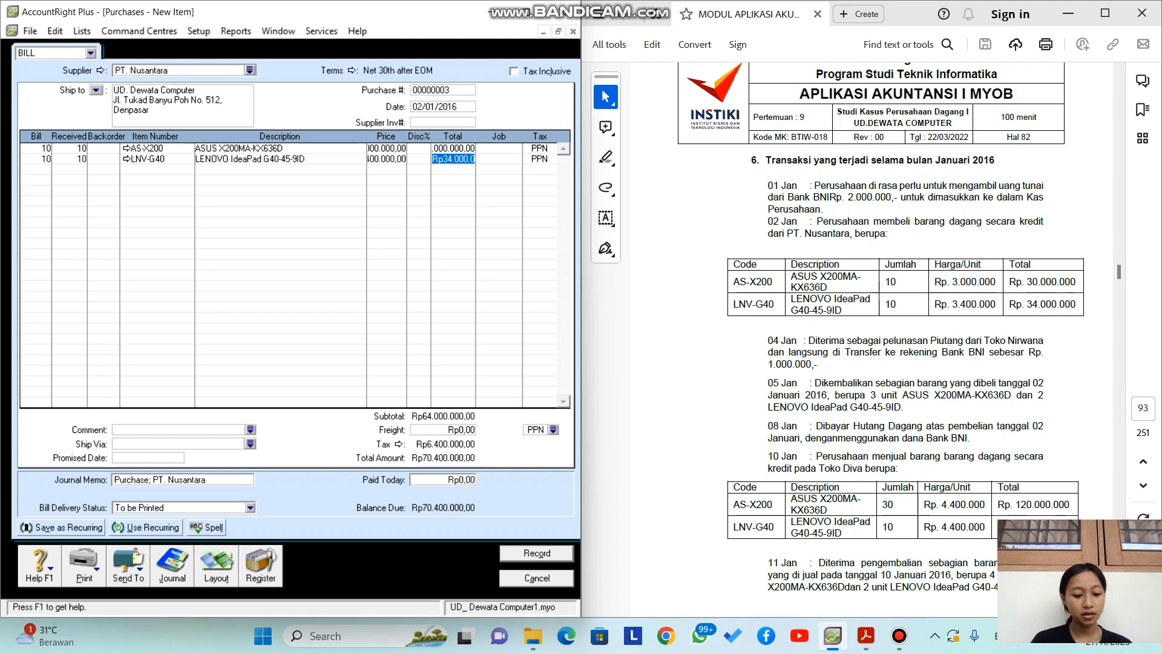
Step: Check the recap and record the Rp70.400.000 bill, keeping the existing tax code
{"action": "key", "text": "ctrl+r"}
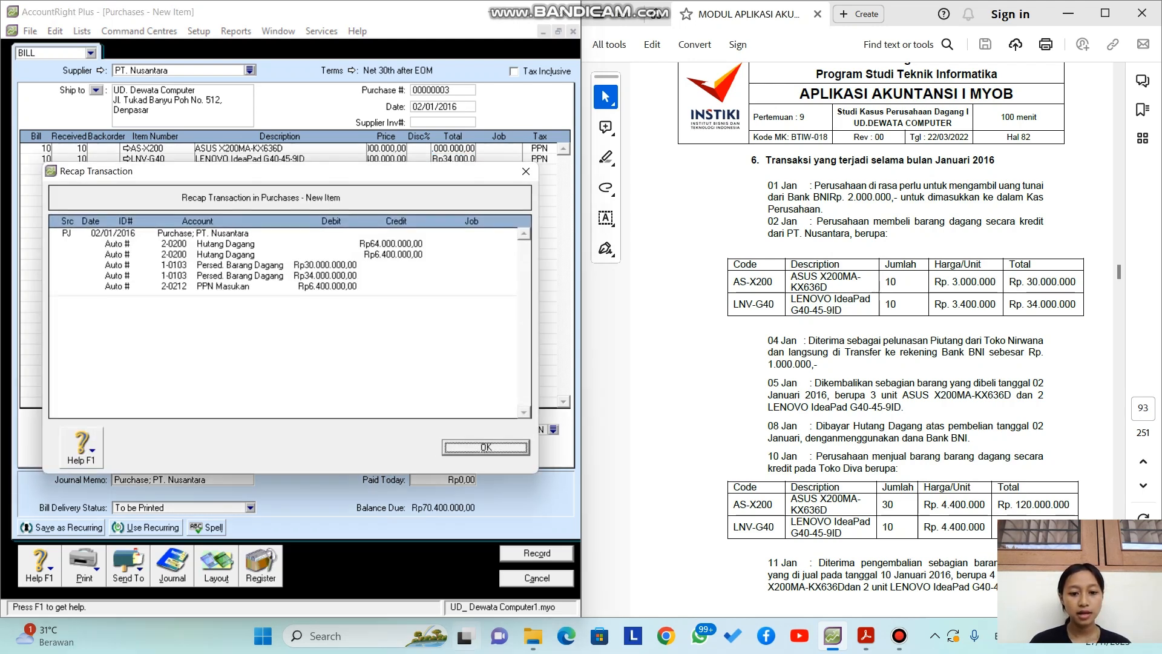
{"action": "key", "text": "Return"}
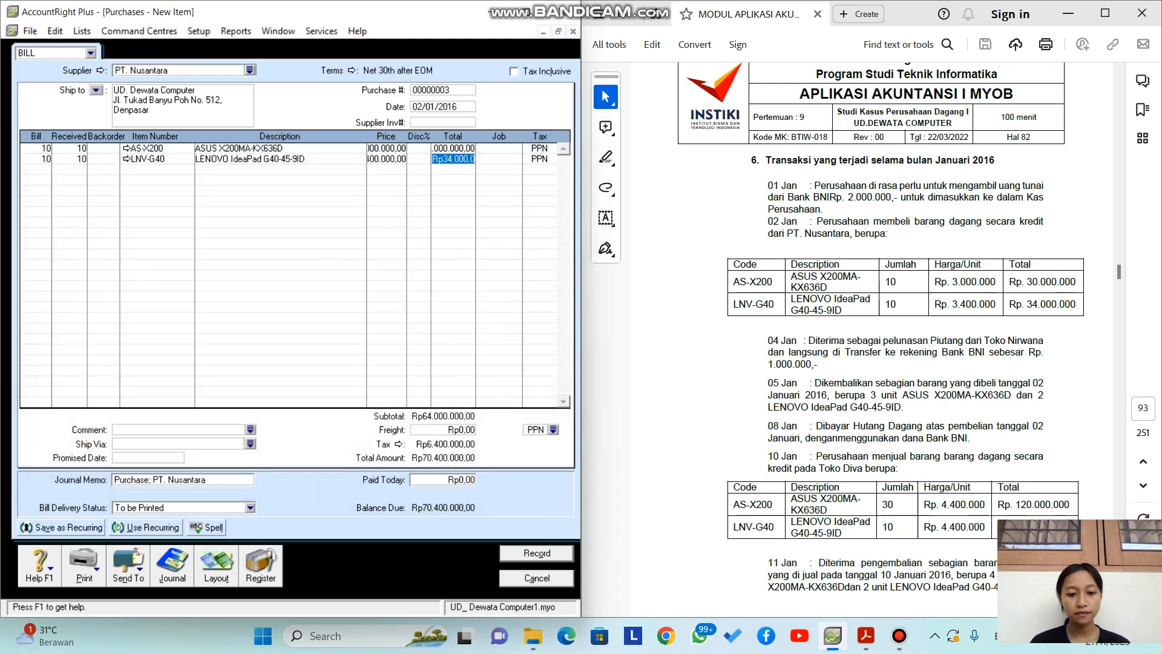
{"action": "key", "text": "Return"}
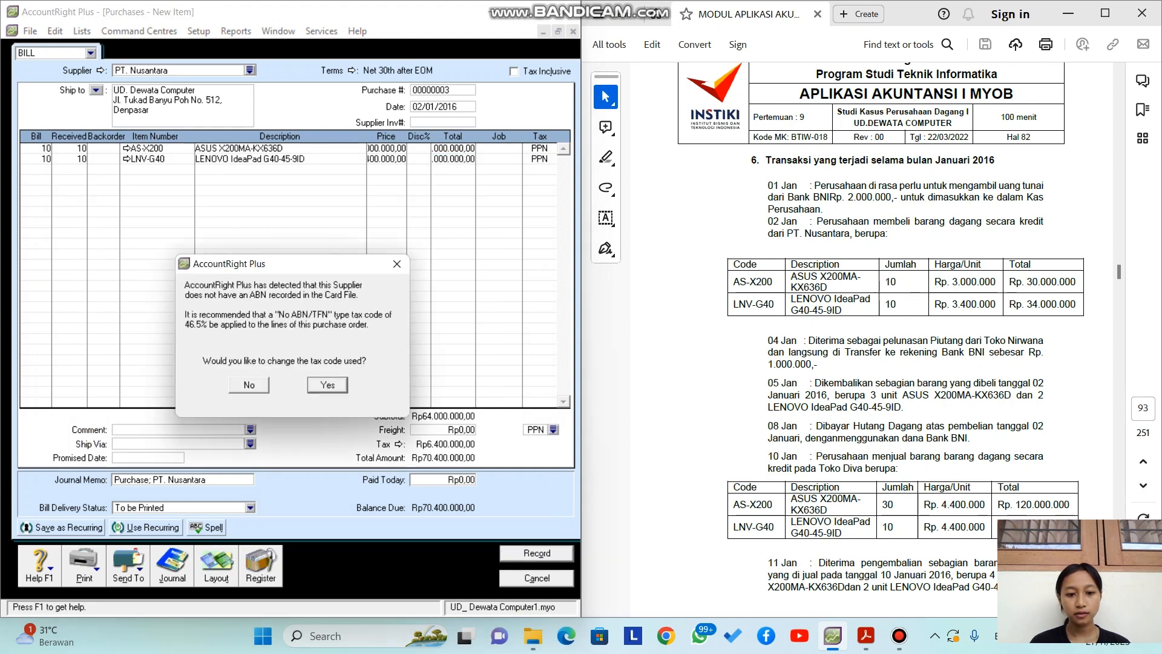
{"action": "key", "text": "Left"}
{"action": "key", "text": "Return"}
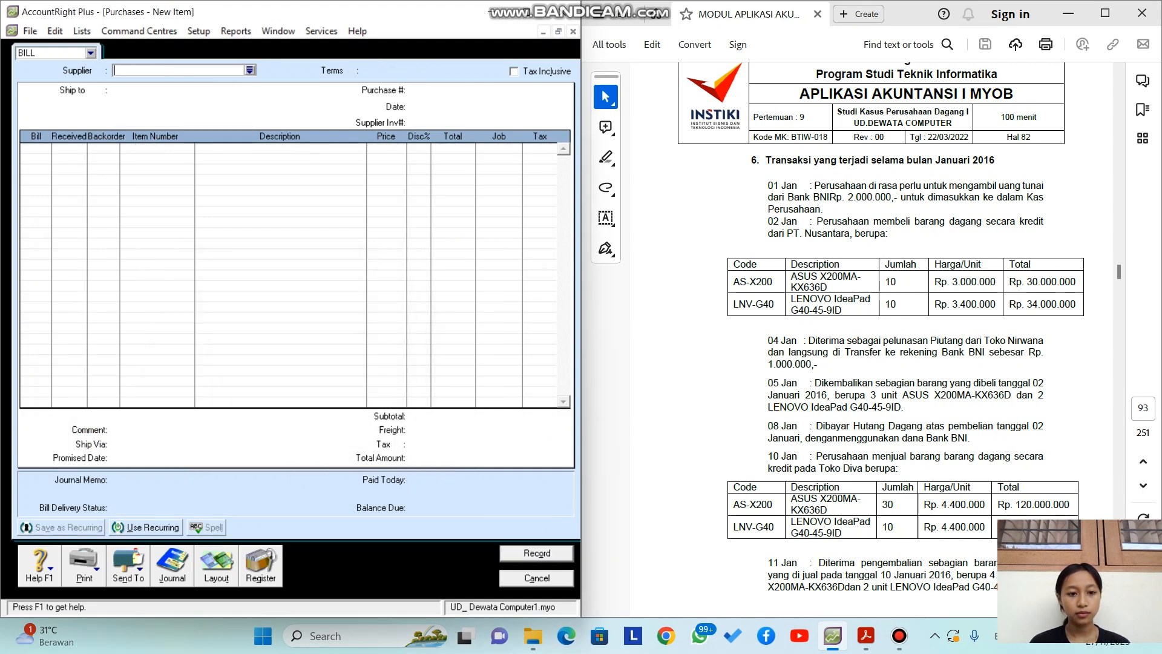
Step: Close the blank bill and start a customer payment from Toko Nirwana
{"action": "key", "text": "Escape"}
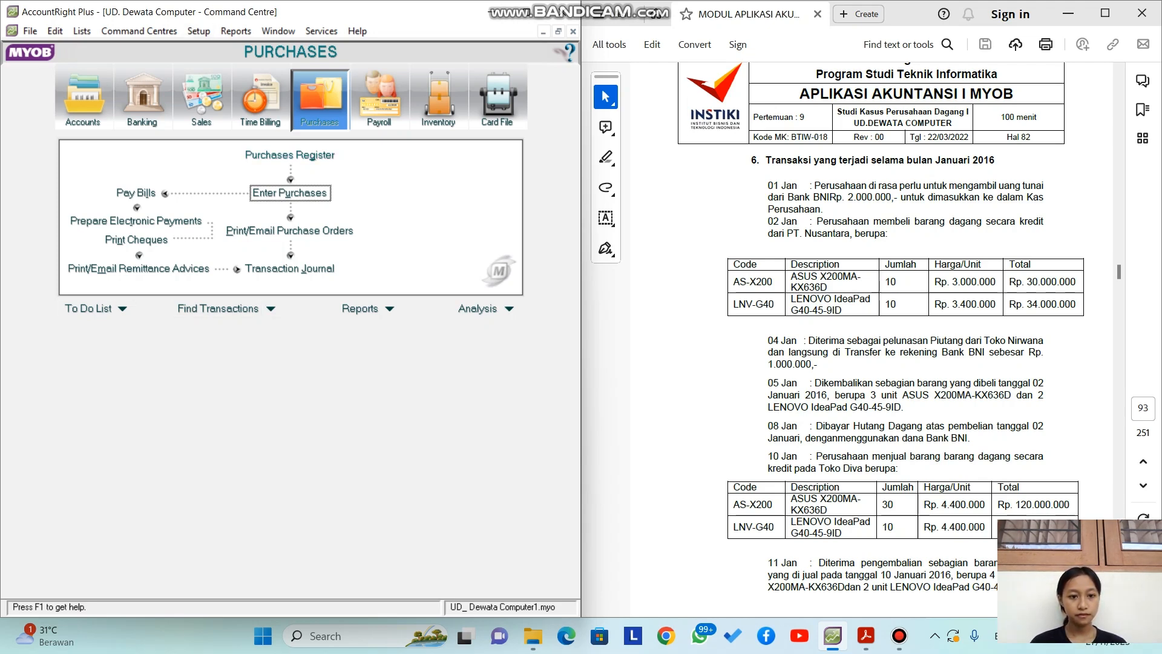
{"action": "left_click", "coordinate": [202, 100]}
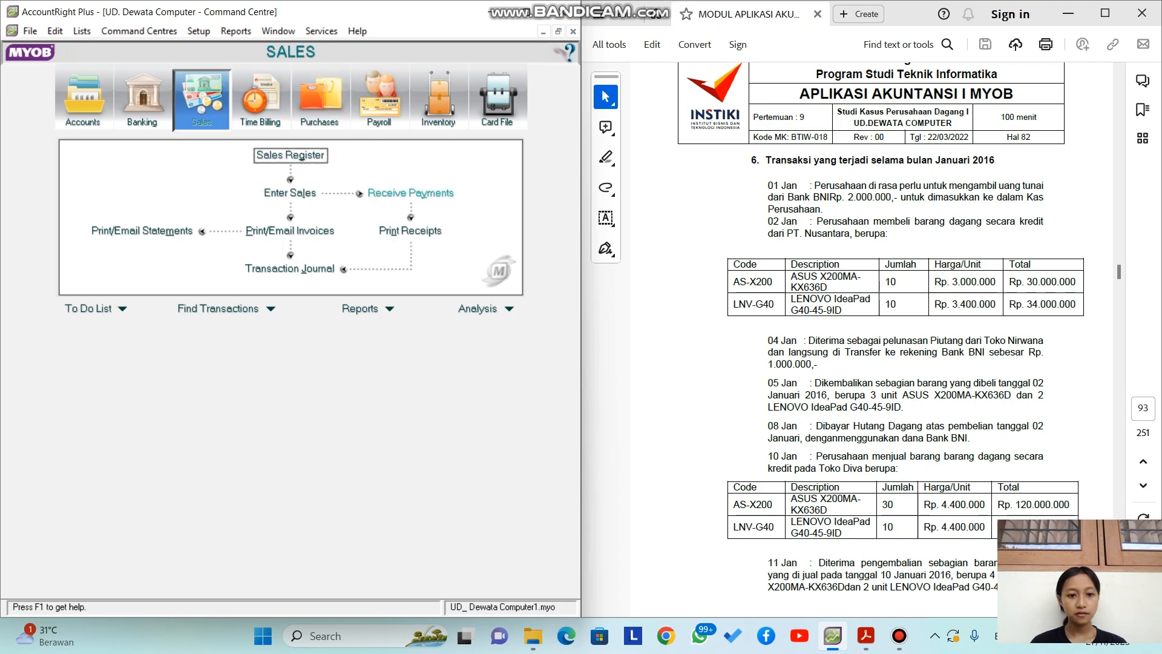
{"action": "left_click", "coordinate": [410, 193]}
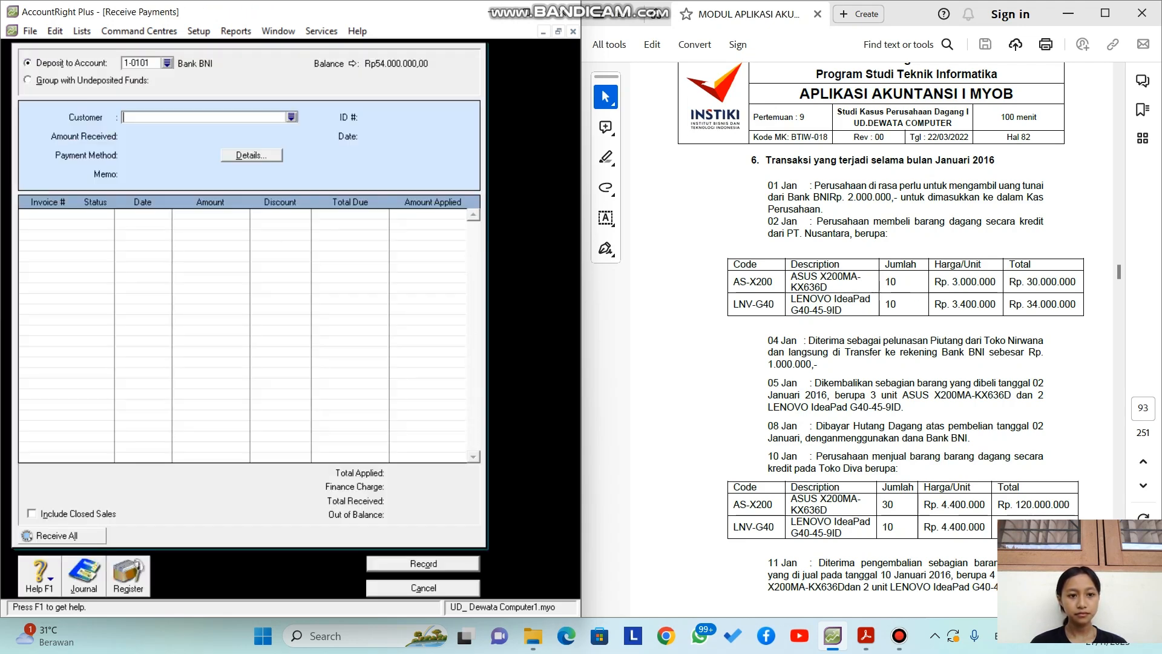
{"action": "left_click", "coordinate": [292, 118]}
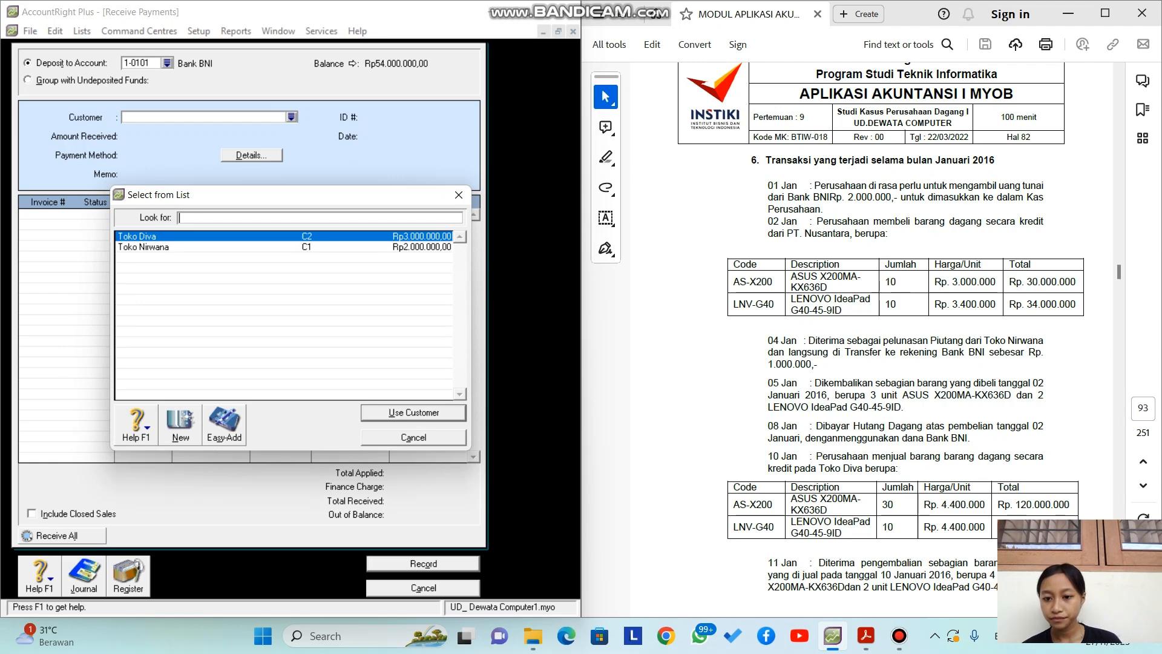
{"action": "left_click", "coordinate": [144, 247]}
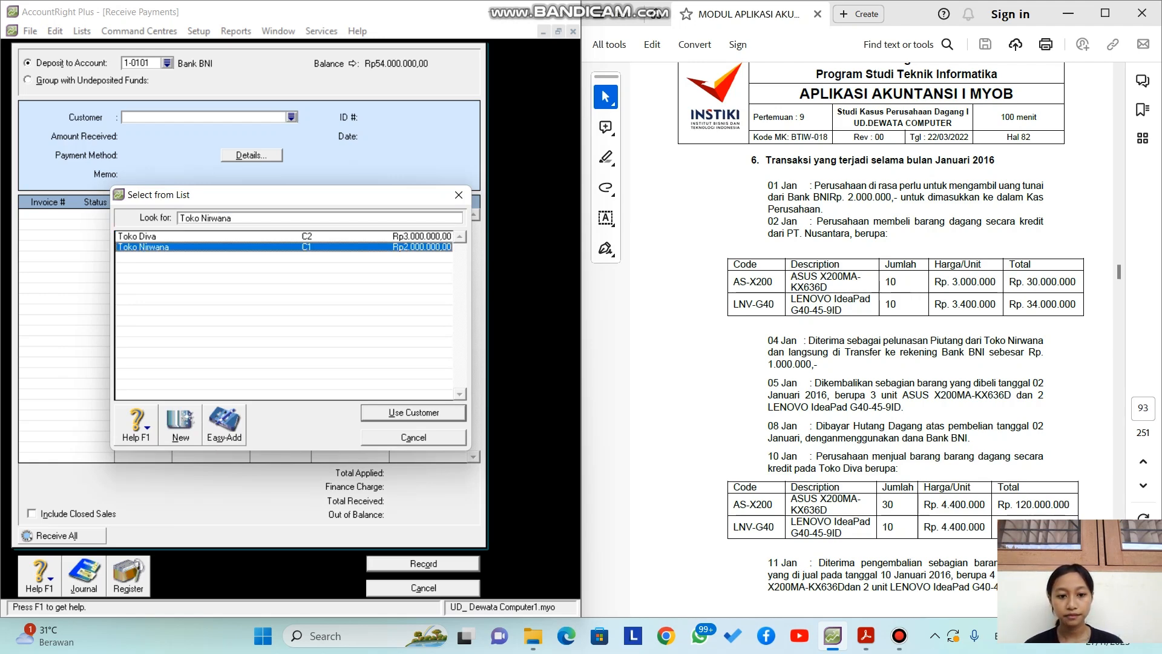
{"action": "key", "text": "Return"}
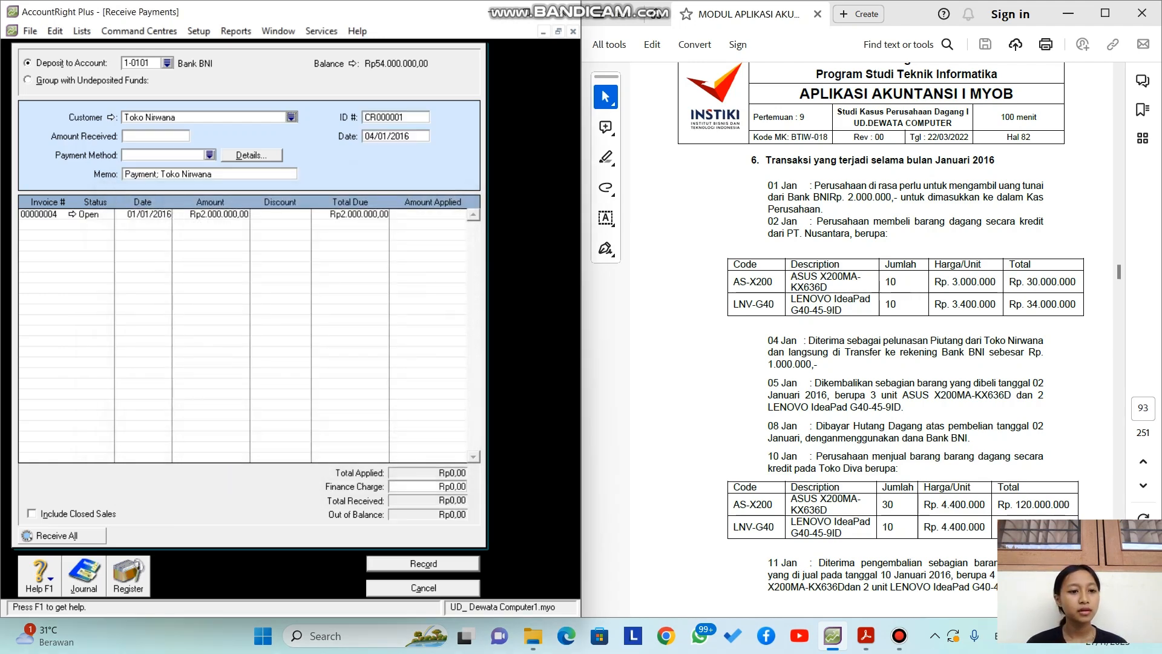
Step: Enter Rp1.000.000 as the amount received and reword the memo with 'elunasan piutang'
{"action": "key", "text": "Tab"}
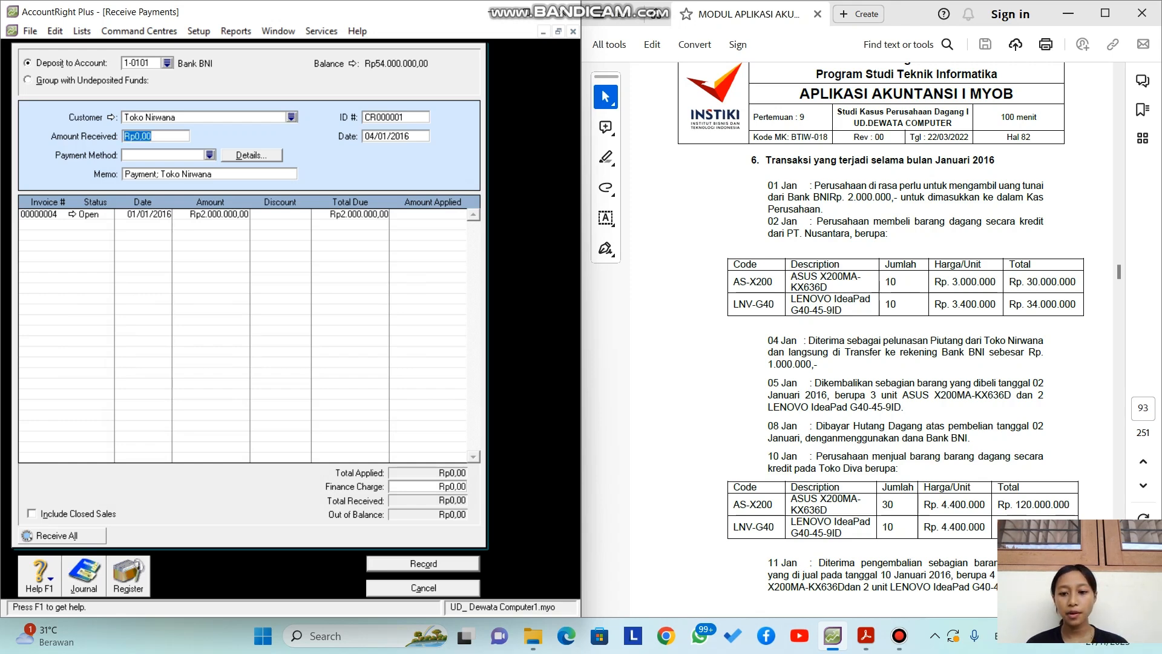
{"action": "type", "text": "1000000"}
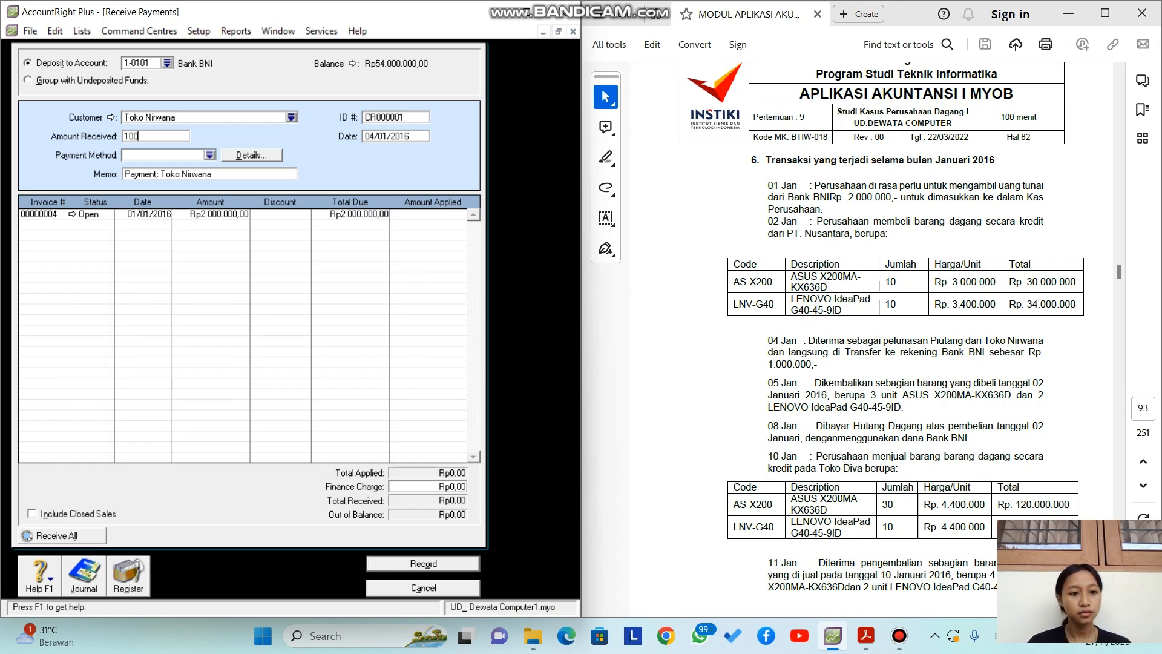
{"action": "key", "text": "Tab"}
{"action": "key", "text": "Tab"}
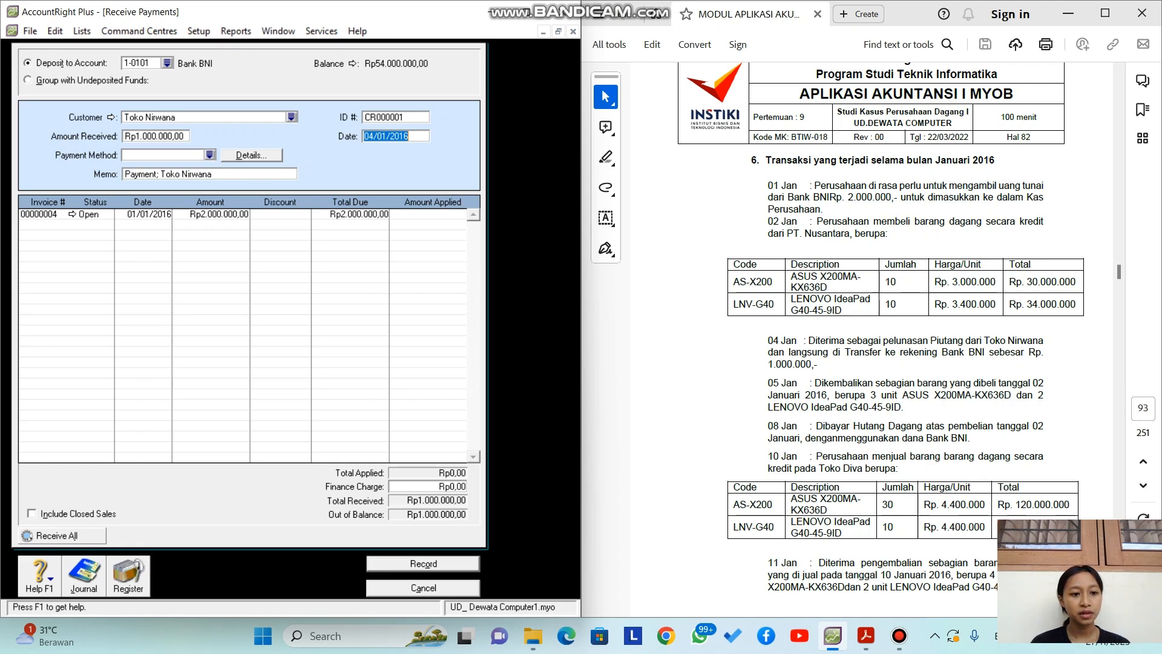
{"action": "key", "text": "Tab"}
{"action": "left_click", "coordinate": [139, 174]}
{"action": "key", "text": "Delete"}
{"action": "key", "text": "Delete"}
{"action": "key", "text": "Delete"}
{"action": "key", "text": "Delete"}
{"action": "key", "text": "Delete"}
{"action": "key", "text": "Delete"}
{"action": "key", "text": "BackSpace"}
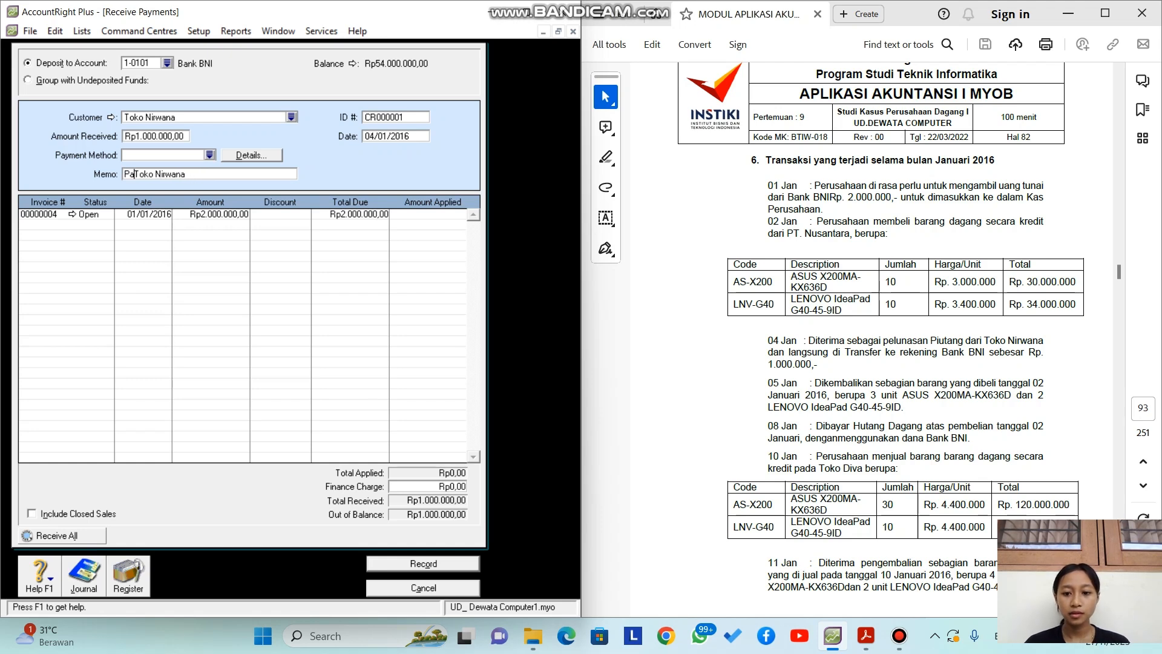
{"action": "key", "text": "BackSpace"}
{"action": "type", "text": "elunas"}
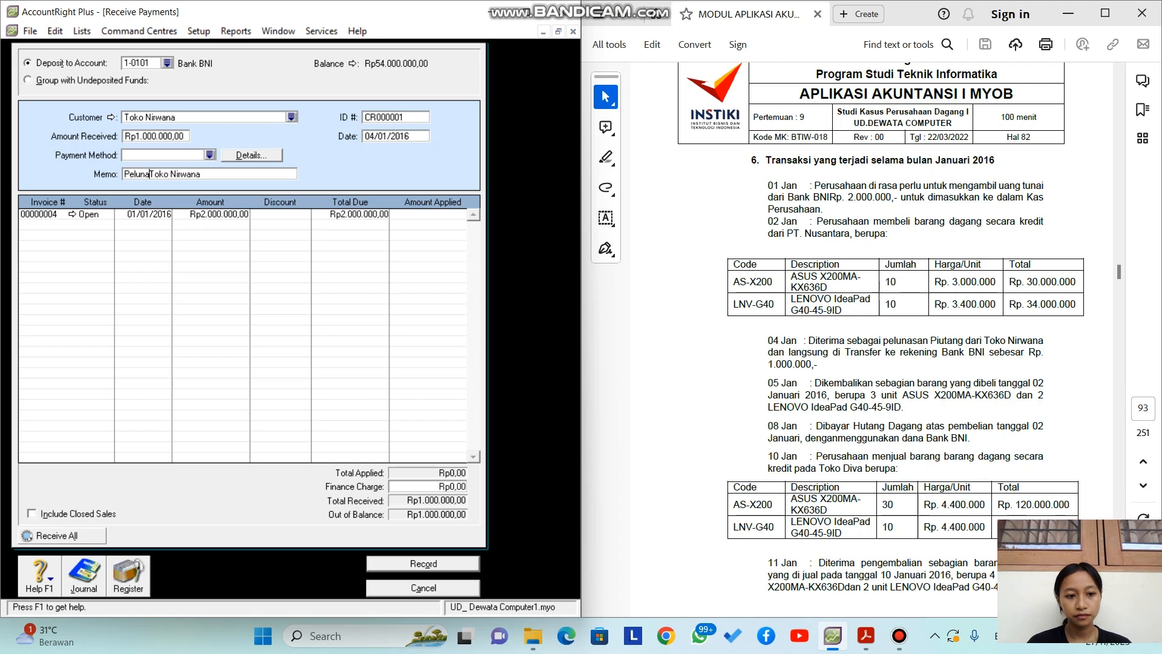
{"action": "type", "text": "a"}
{"action": "type", "text": "n piu"}
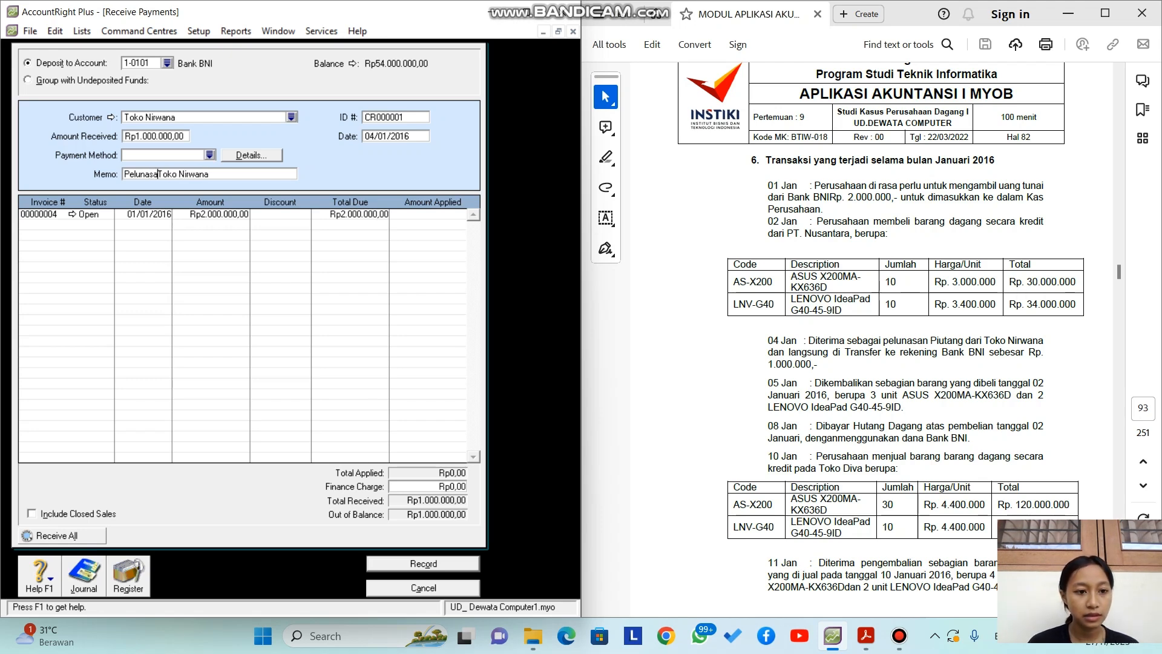
{"action": "type", "text": "tang"}
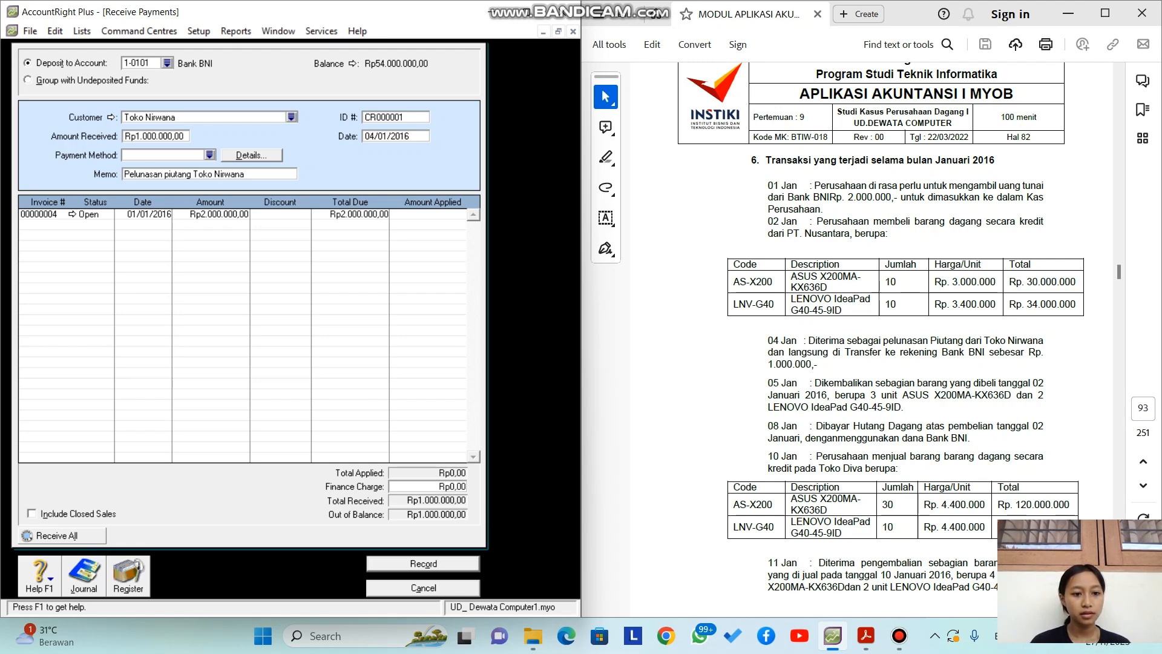
Step: Apply Rp1.000.000 to invoice 00000004, check the recap, record the receipt and close the form
{"action": "key", "text": "Tab"}
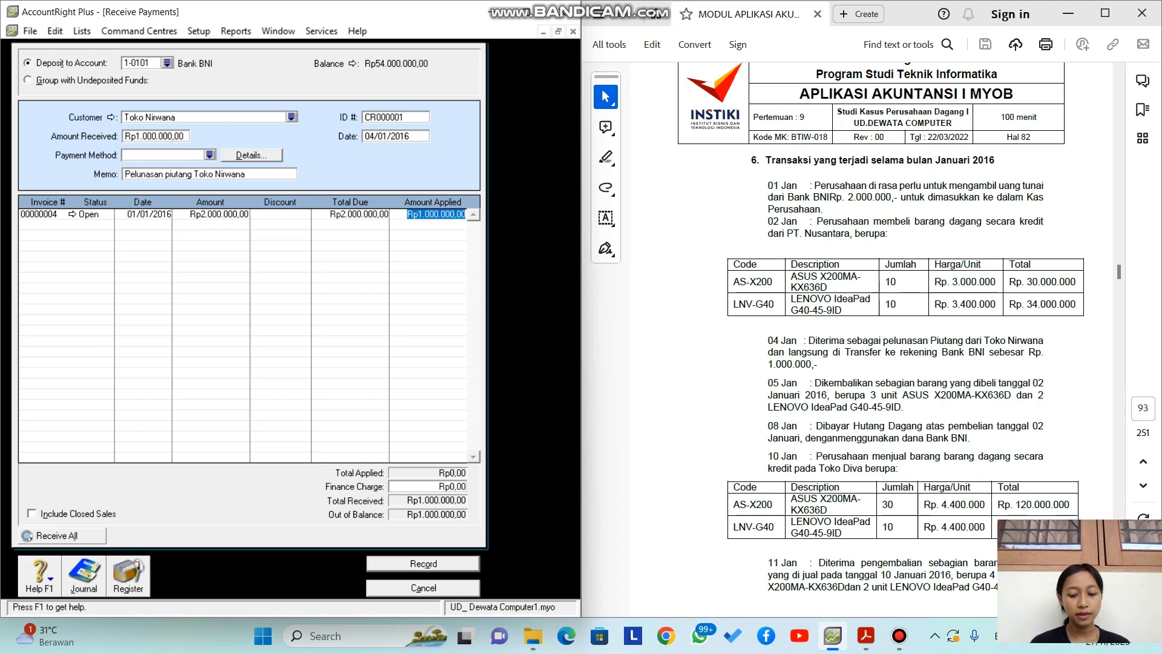
{"action": "key", "text": "Tab"}
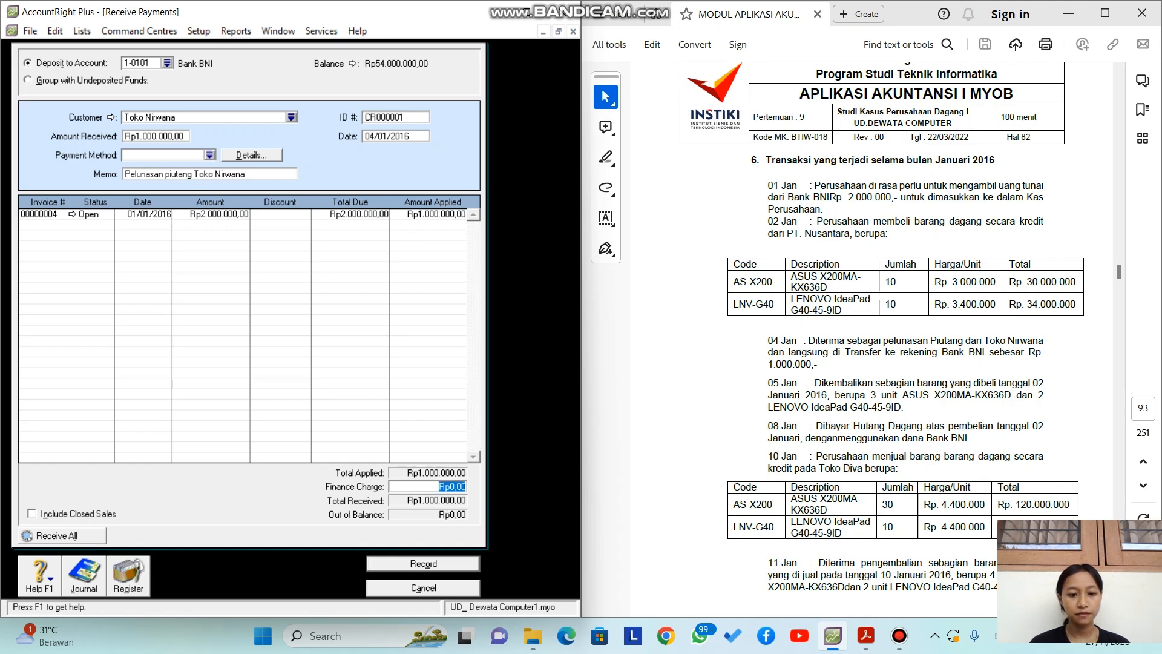
{"action": "key", "text": "ctrl+r"}
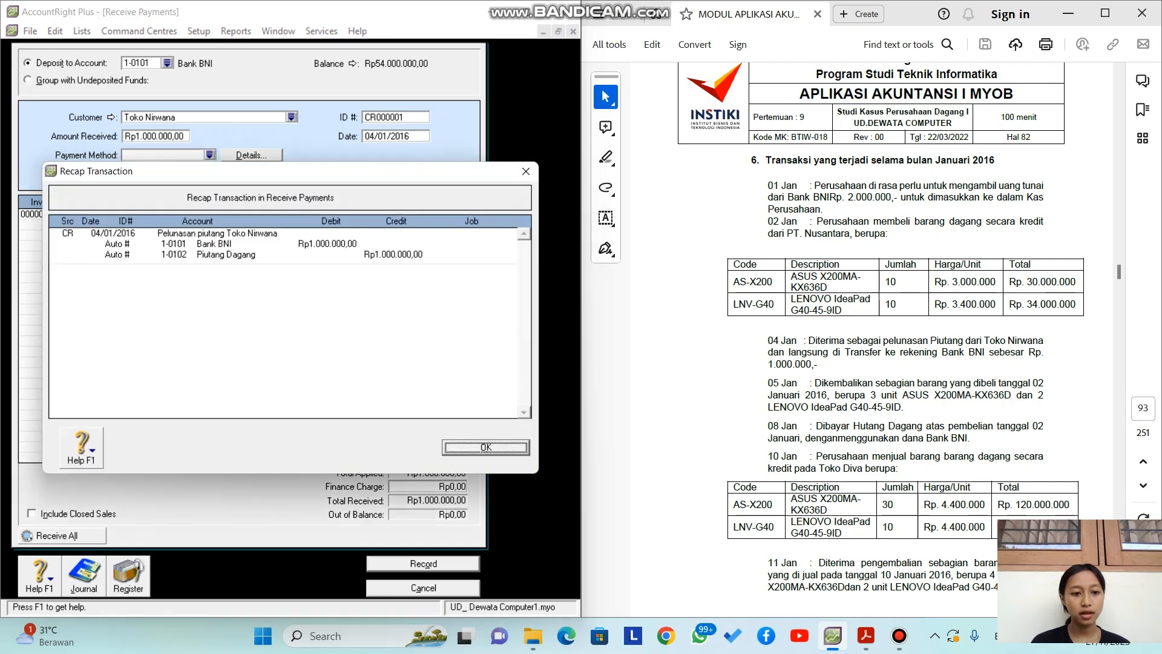
{"action": "key", "text": "Return"}
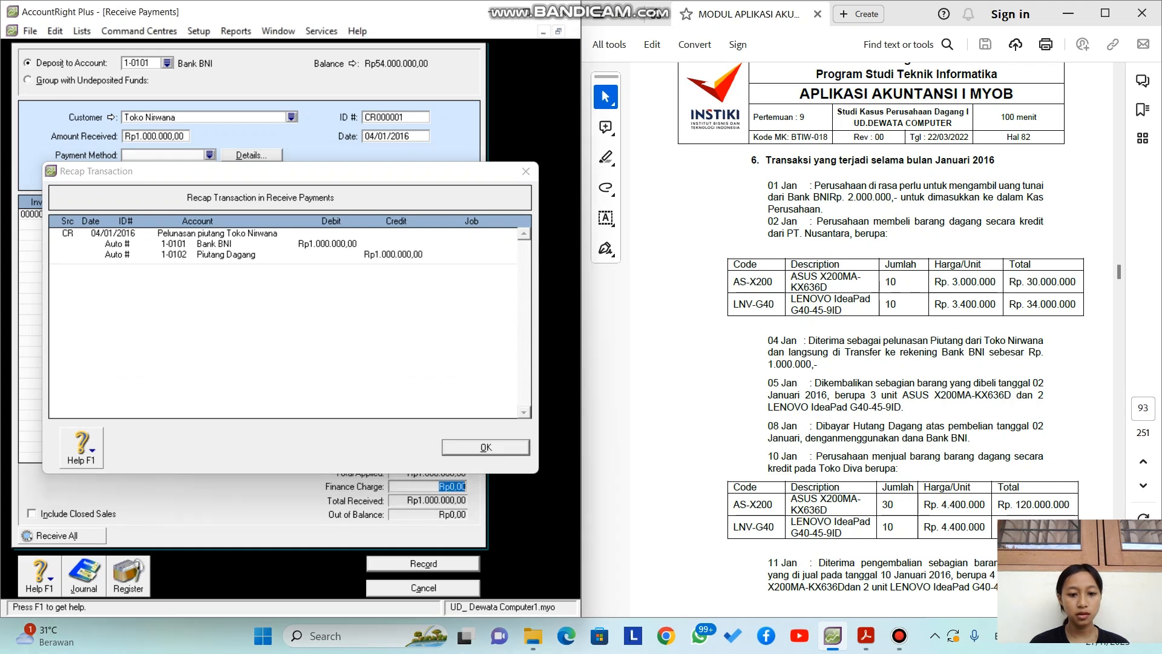
{"action": "key", "text": "Return"}
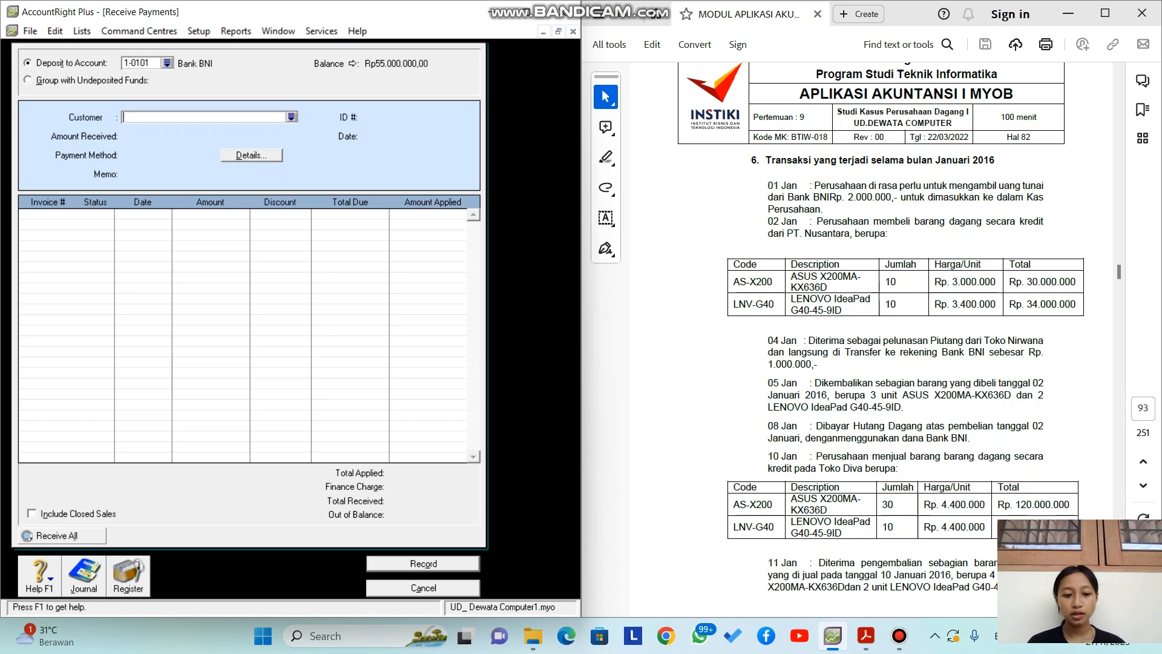
{"action": "key", "text": "Escape"}
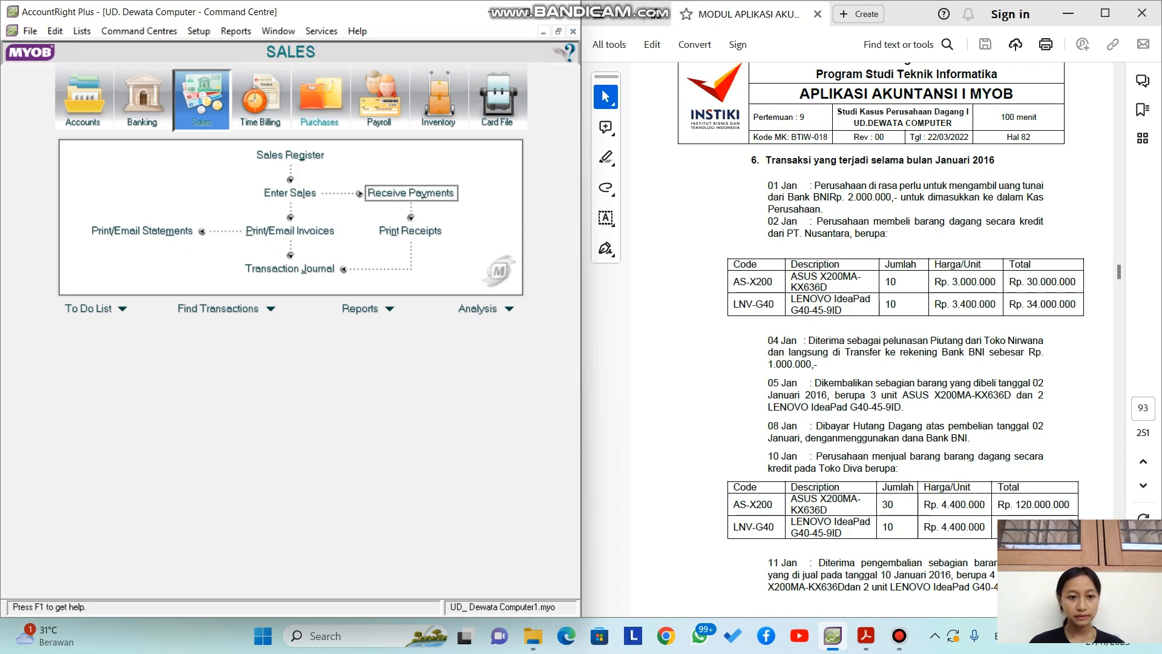
Step: Start another new purchase with PT. Nusantara as the supplier
{"action": "left_click", "coordinate": [319, 100]}
{"action": "left_click", "coordinate": [289, 193]}
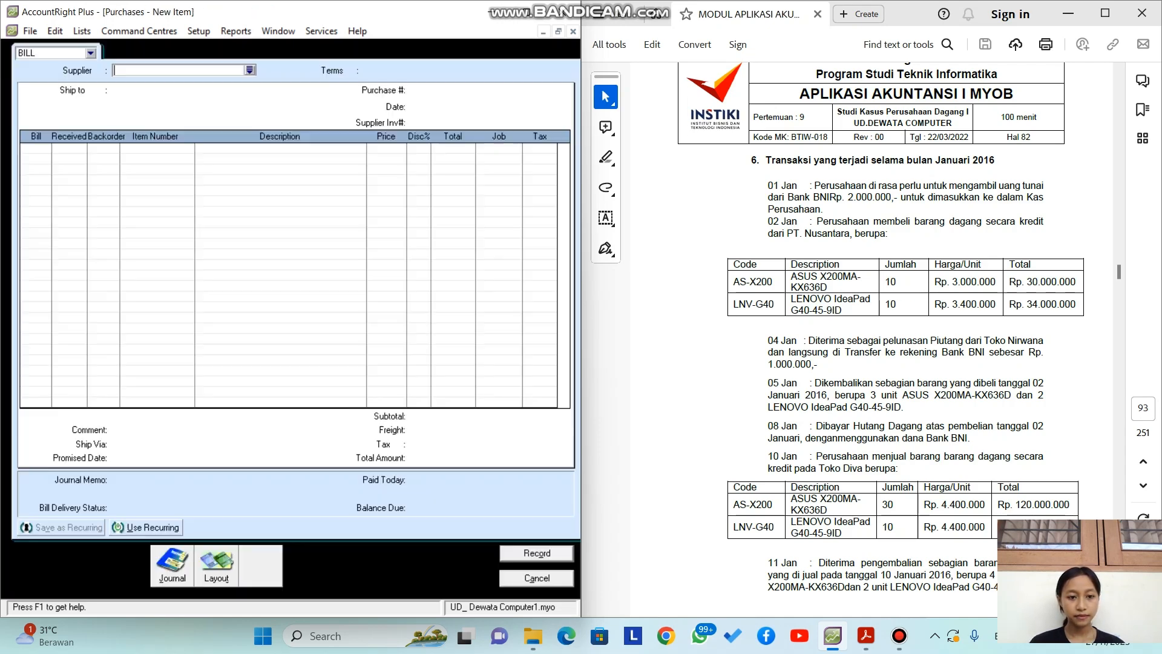
{"action": "left_click", "coordinate": [250, 70]}
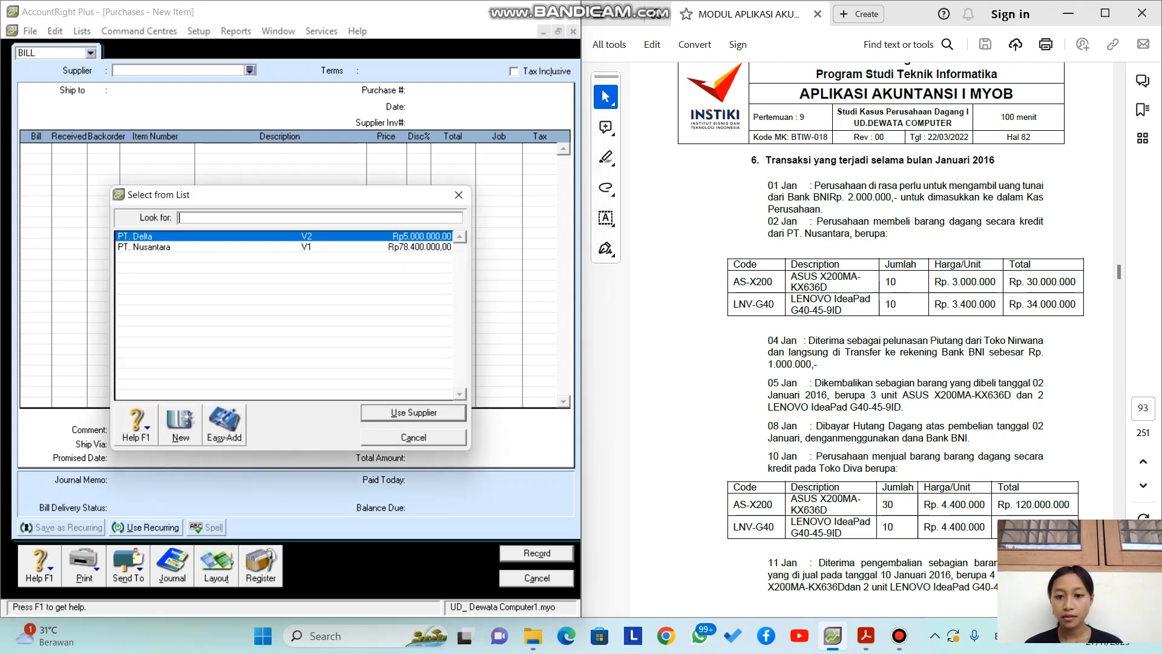
{"action": "left_click", "coordinate": [182, 247]}
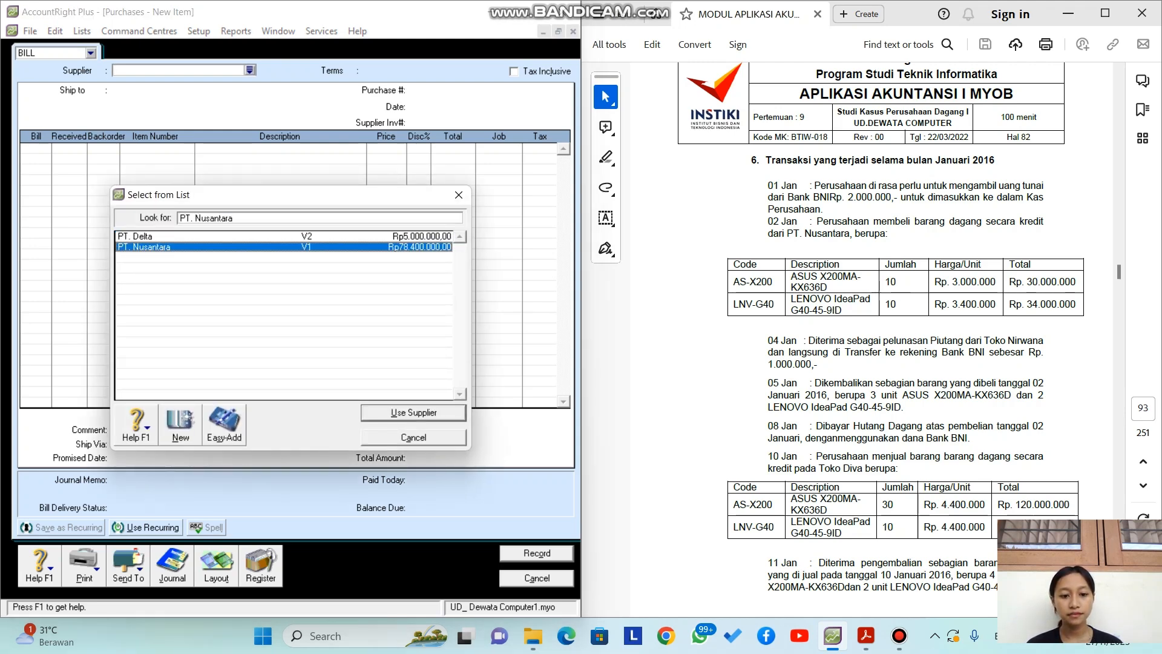
{"action": "left_click", "coordinate": [414, 412]}
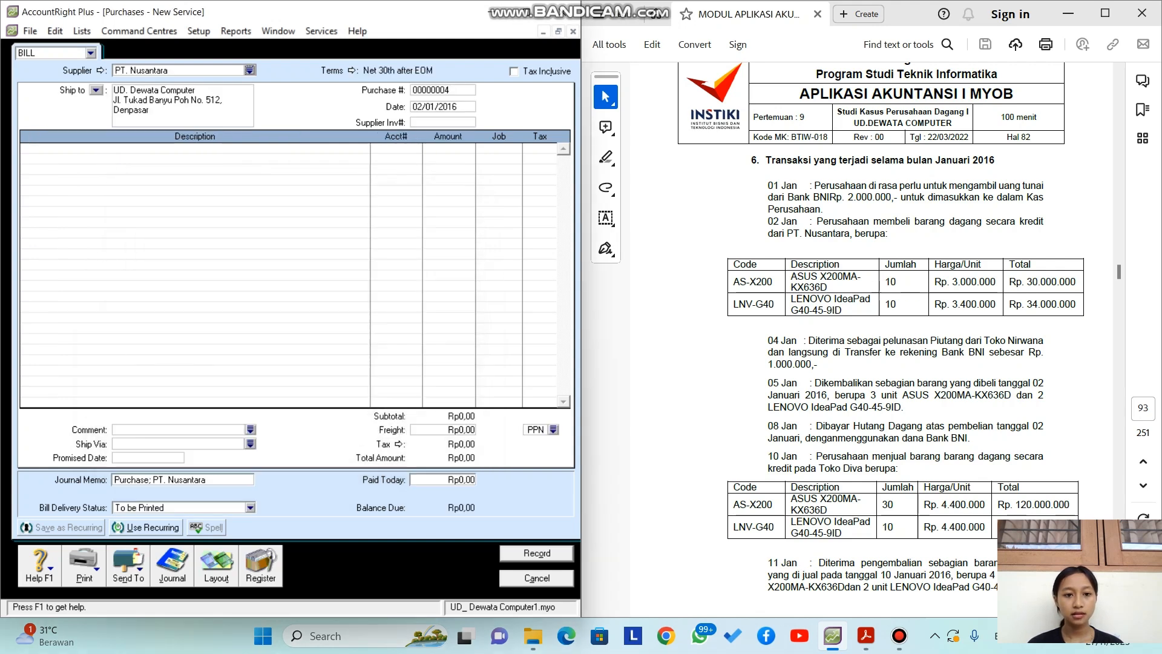
Step: Re-enter the purchase date, correcting it to 05/01/2016
{"action": "key", "text": "Tab"}
{"action": "key", "text": "BackSpace"}
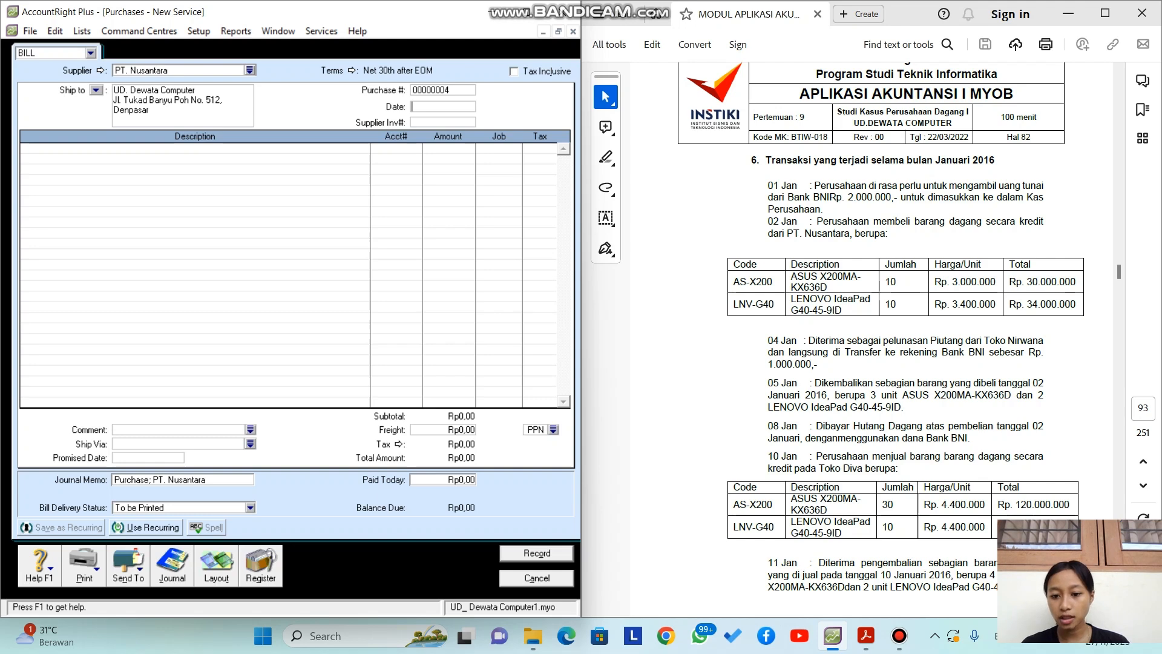
{"action": "type", "text": "05/01/"}
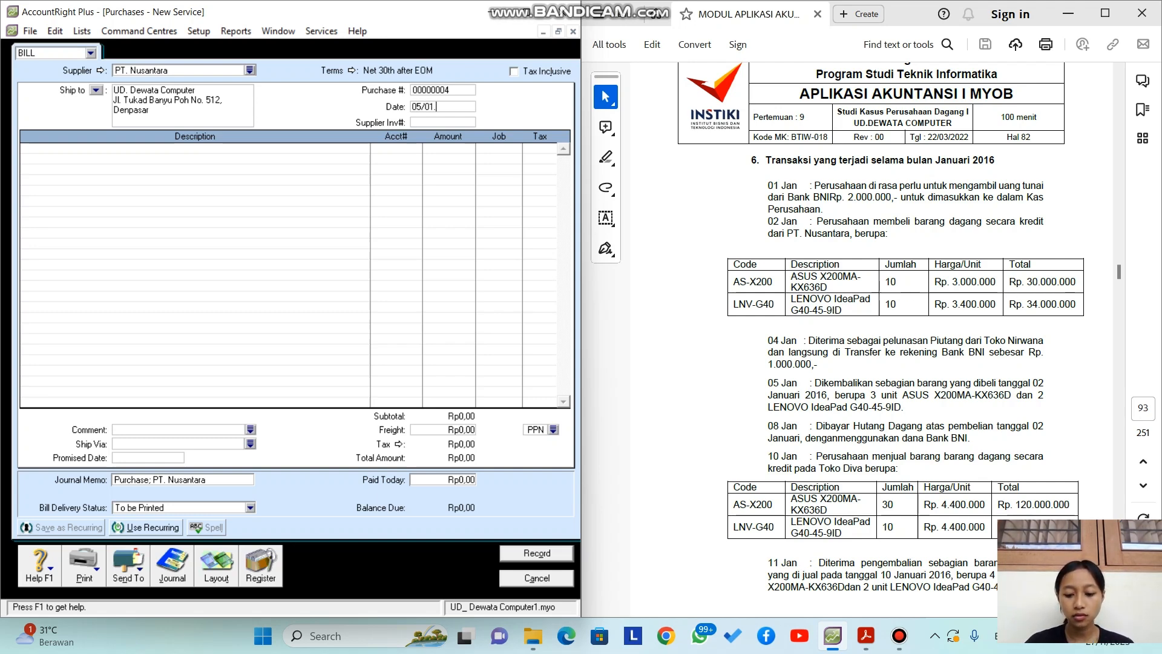
{"action": "type", "text": "01"}
{"action": "key", "text": "BackSpace"}
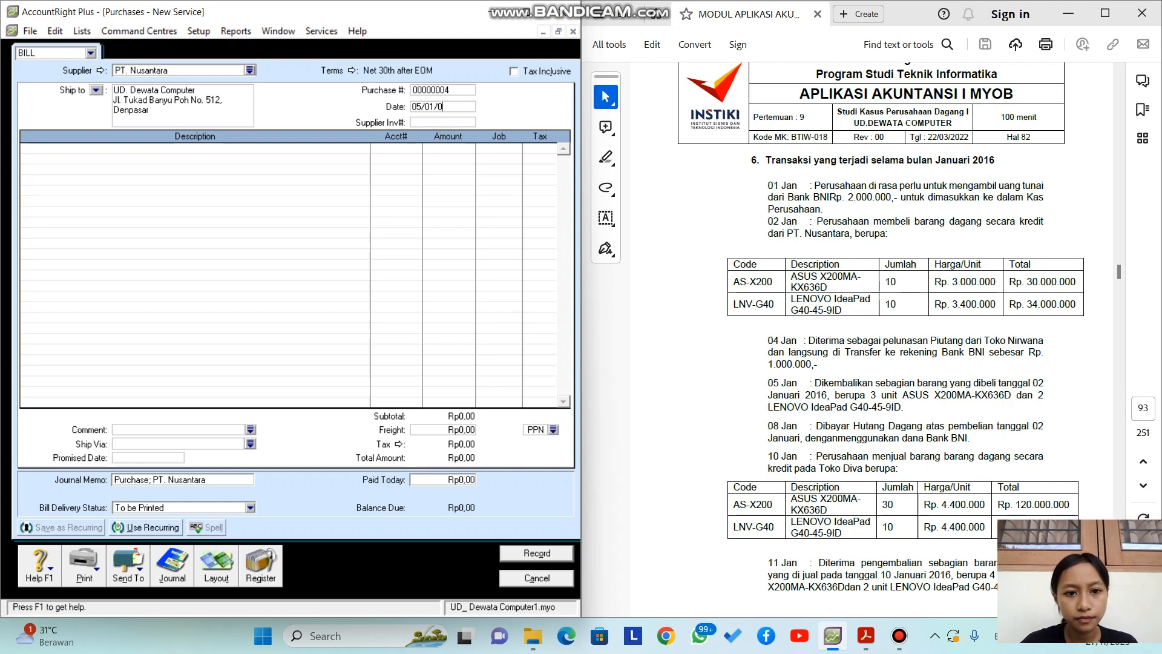
{"action": "key", "text": "BackSpace"}
{"action": "type", "text": "2016"}
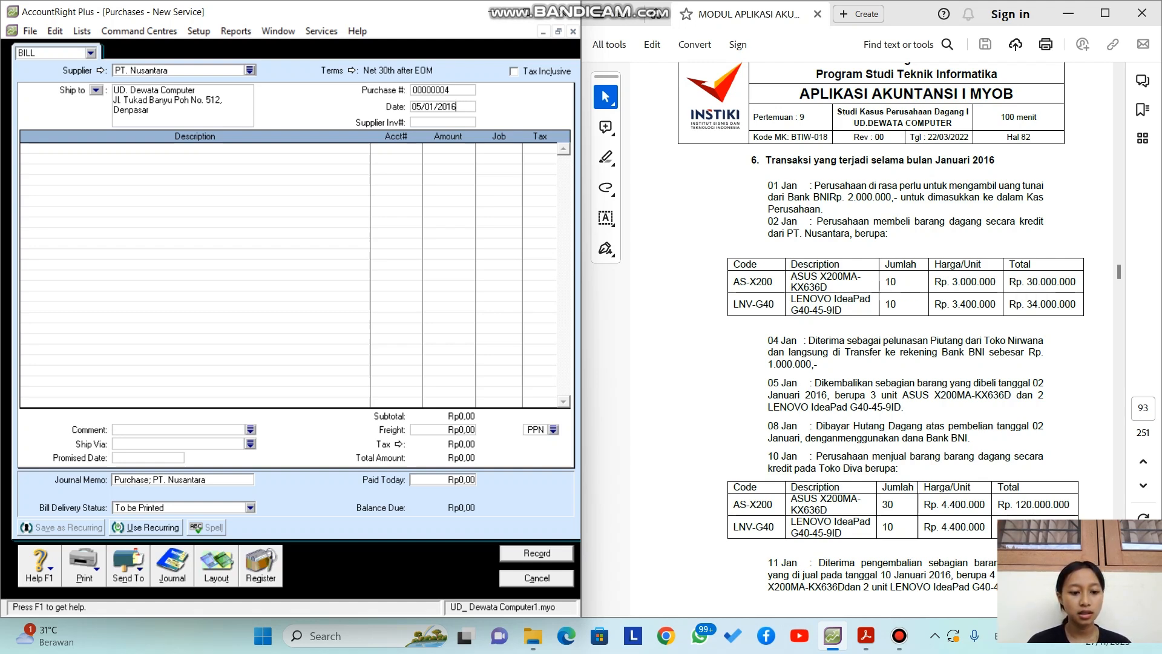
Step: Switch the purchase to the Item layout
{"action": "left_click", "coordinate": [216, 569]}
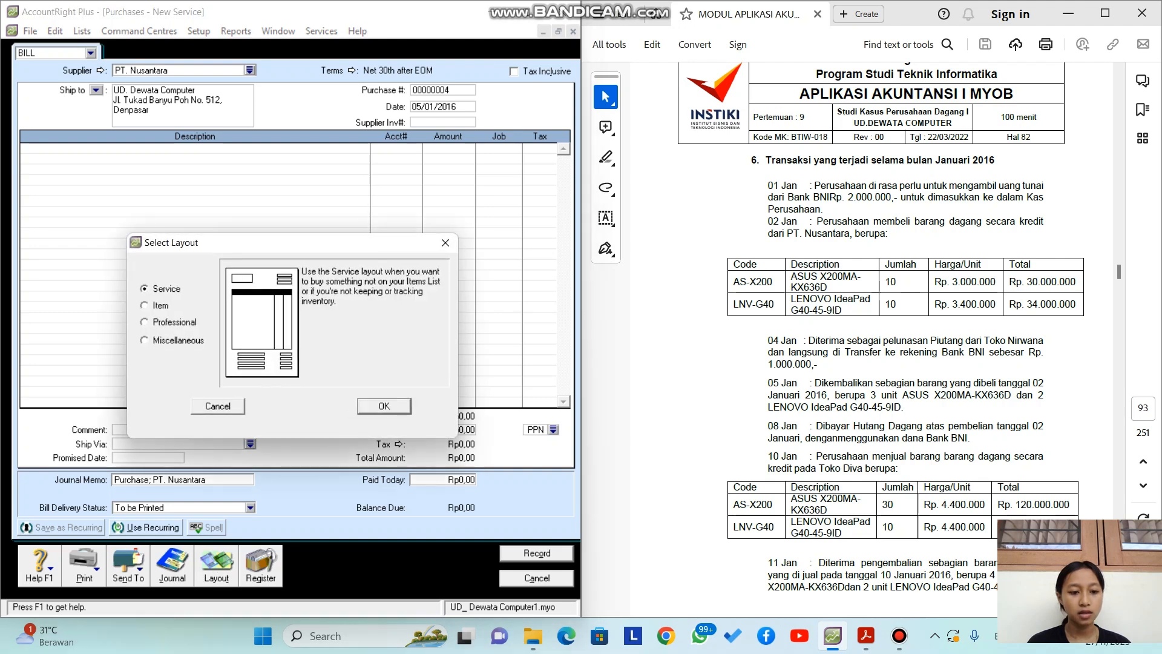
{"action": "left_click", "coordinate": [145, 305]}
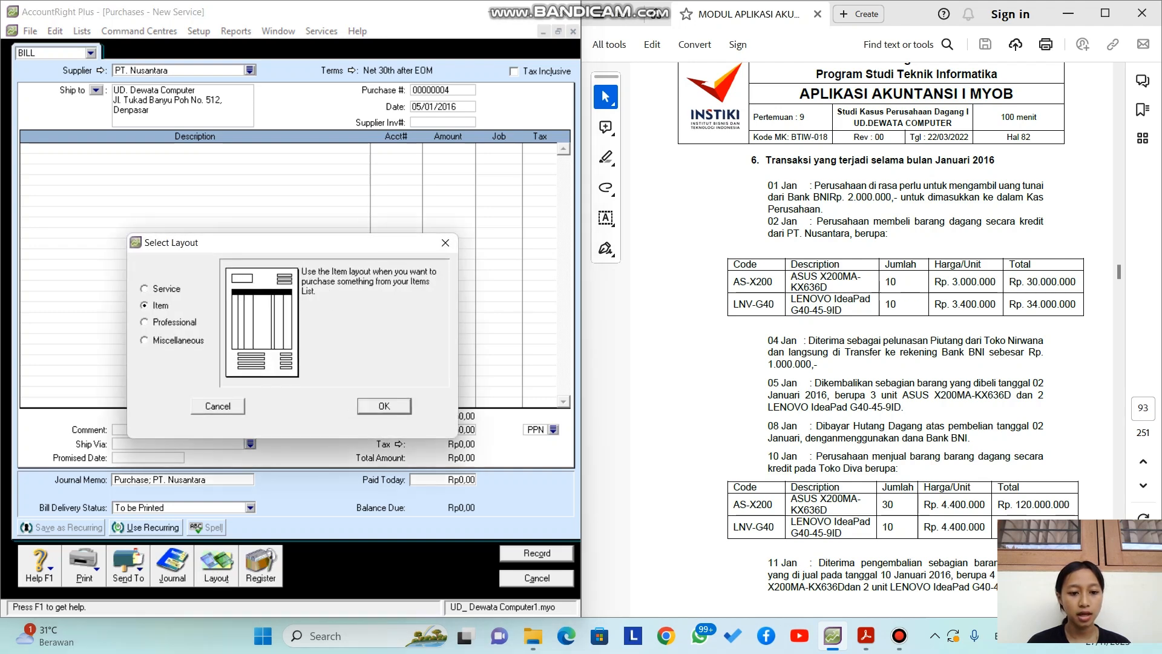
{"action": "left_click", "coordinate": [384, 406]}
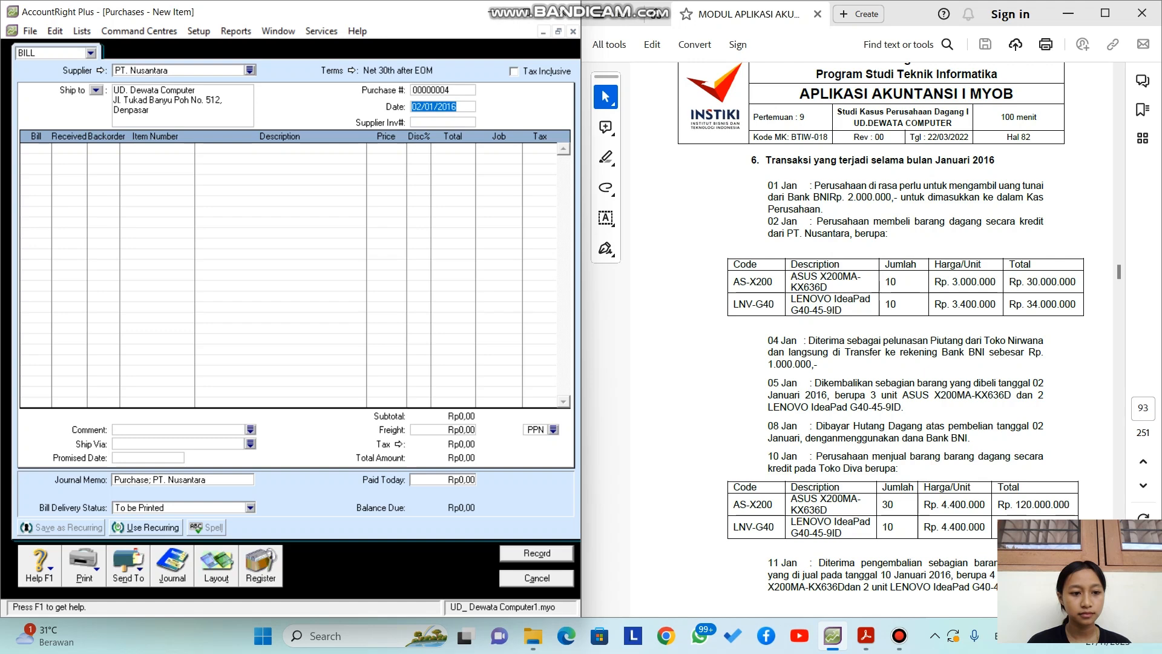
{"action": "left_click", "coordinate": [35, 148]}
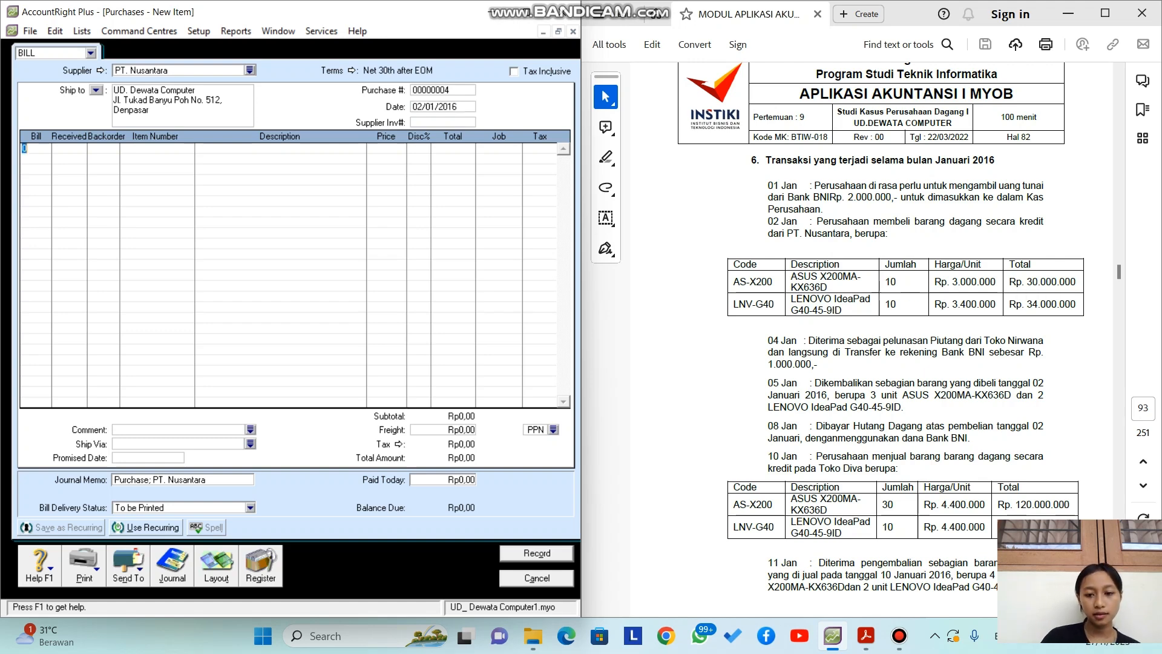
Step: Enter a first return line of -3 AS-X200 (ASUS X200MA-KX636D)
{"action": "type", "text": "1"}
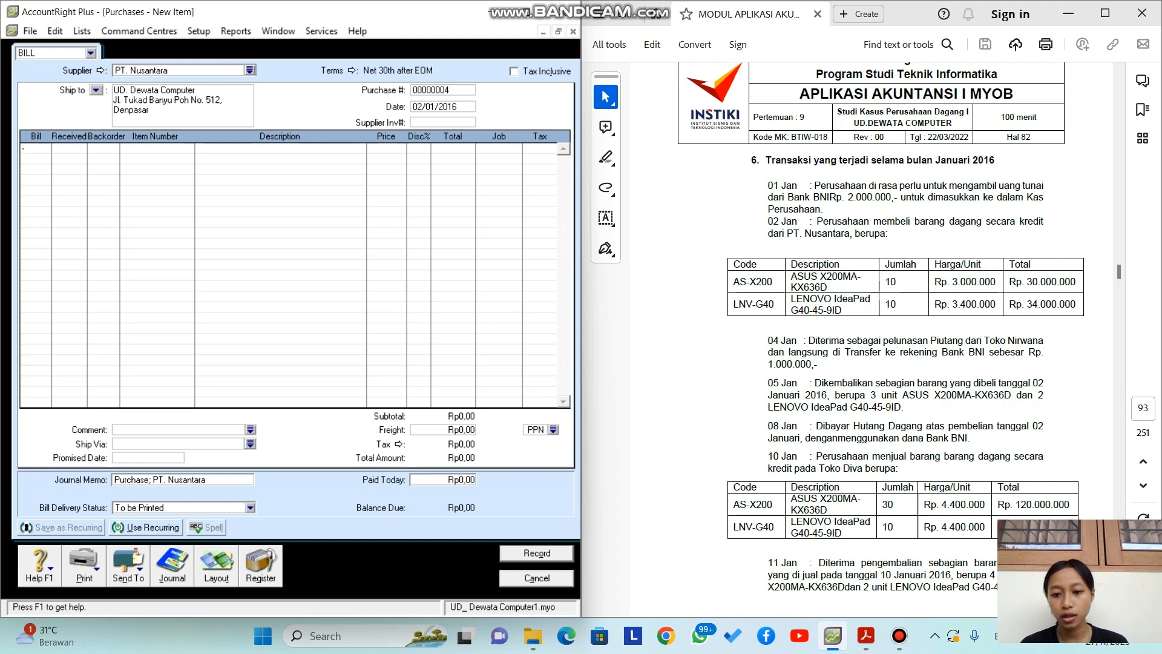
{"action": "type", "text": "3"}
{"action": "key", "text": "Tab"}
{"action": "key", "text": "Tab"}
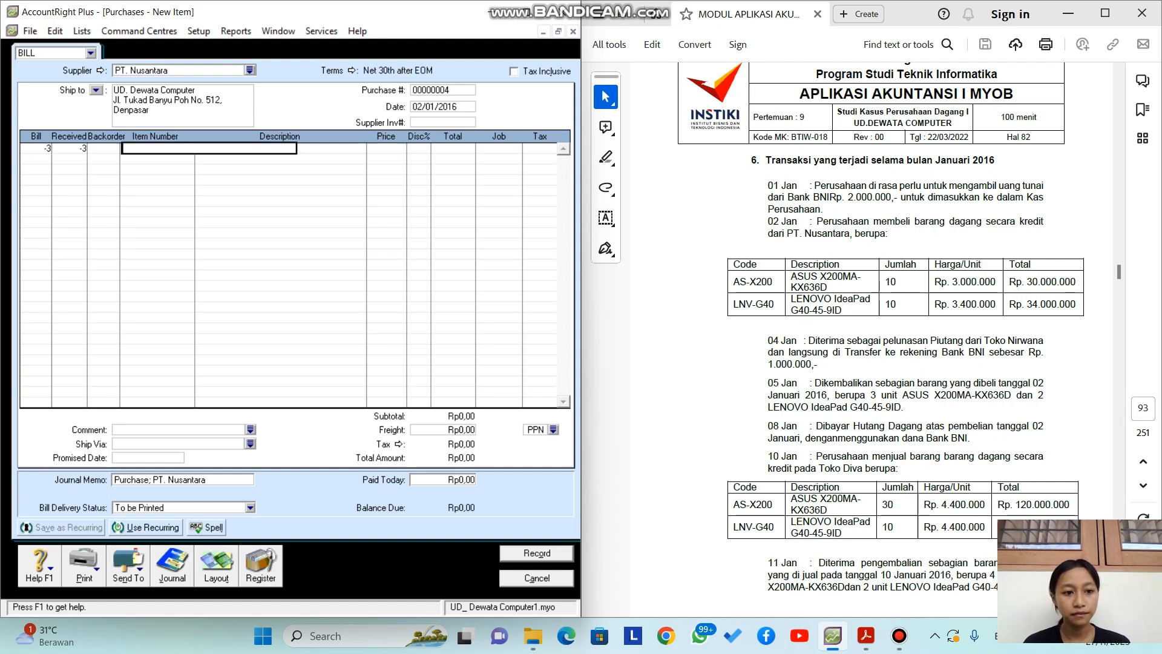
{"action": "key", "text": "Tab"}
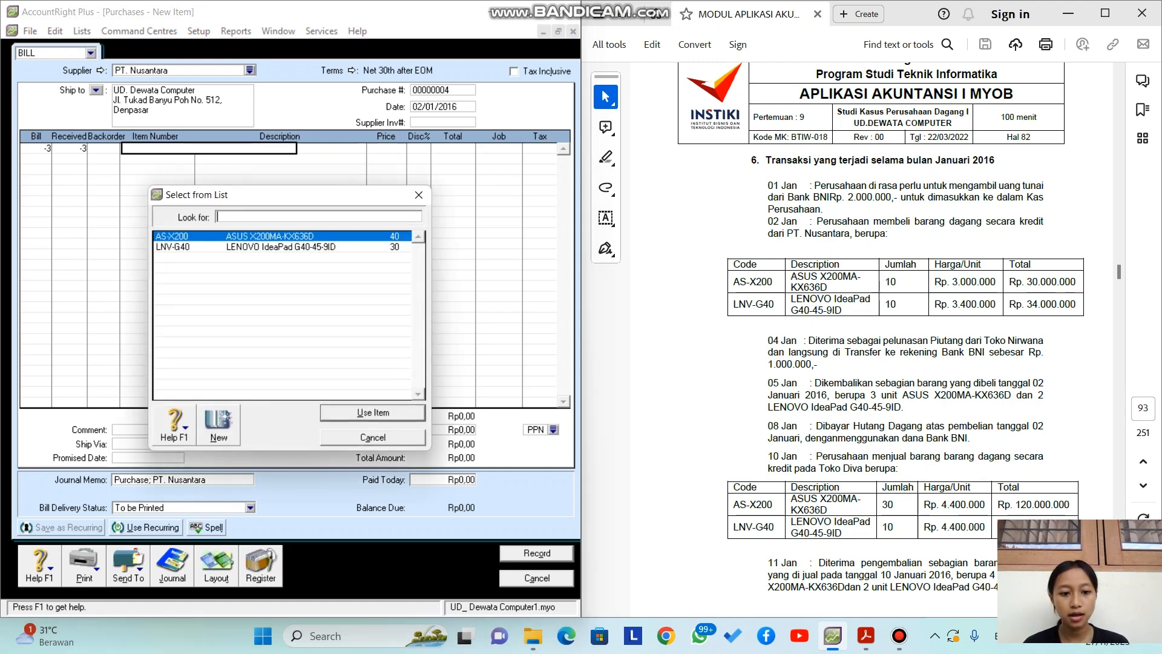
{"action": "key", "text": "Return"}
{"action": "key", "text": "Tab"}
{"action": "key", "text": "Tab"}
{"action": "key", "text": "Tab"}
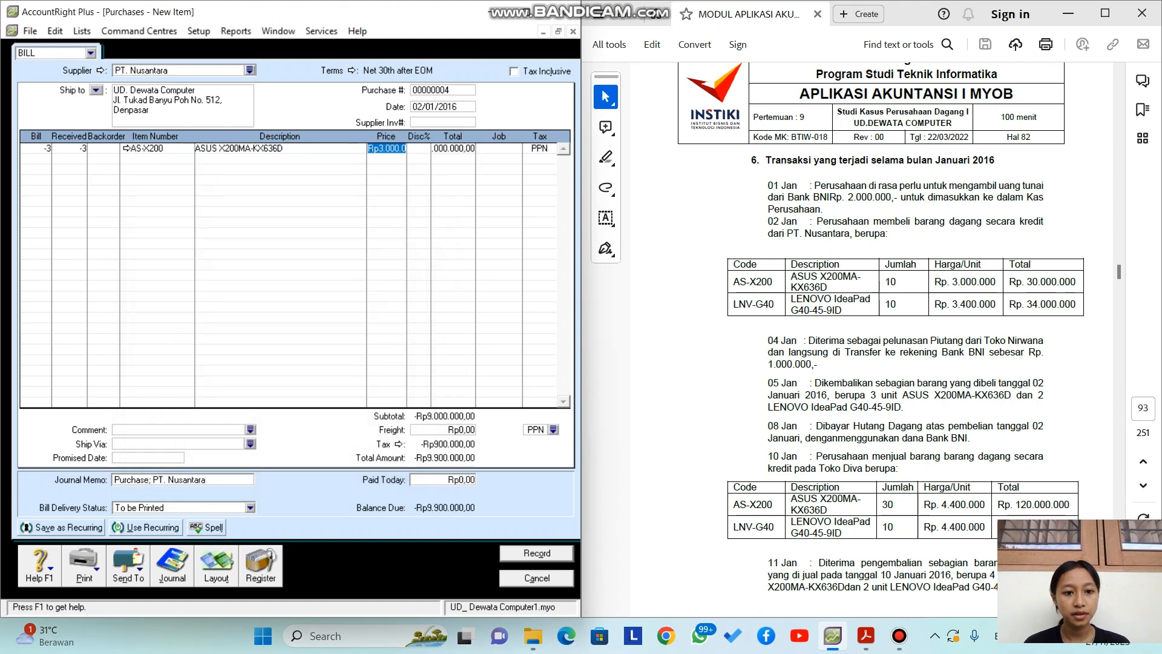
{"action": "key", "text": "Tab"}
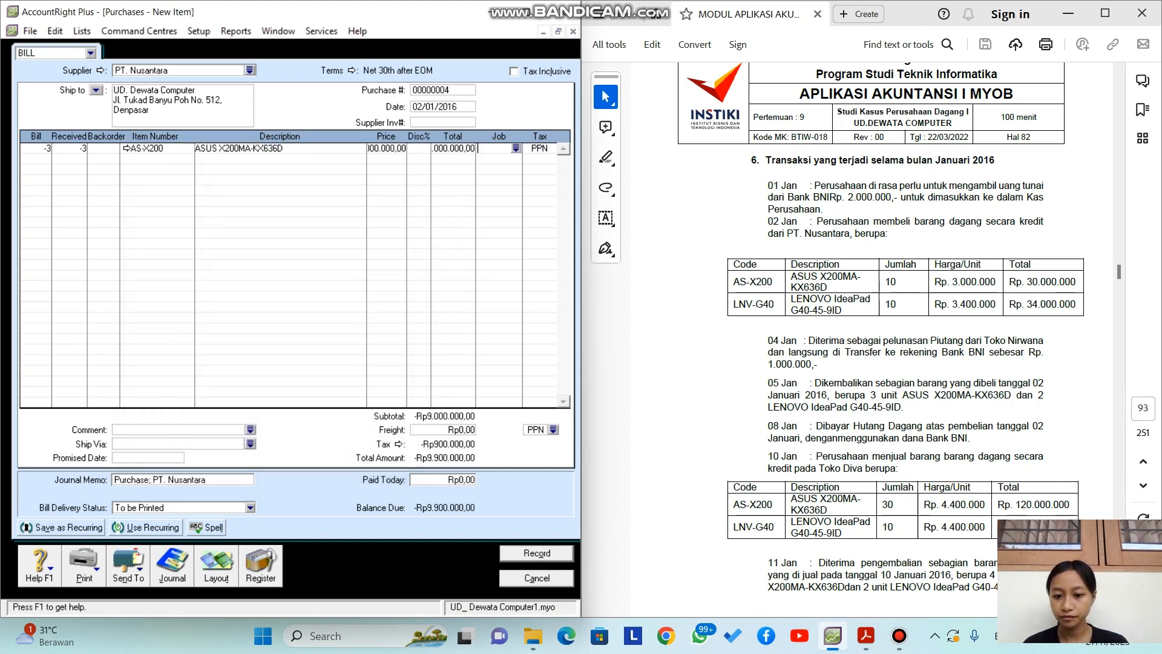
{"action": "key", "text": "Tab"}
{"action": "key", "text": "Tab"}
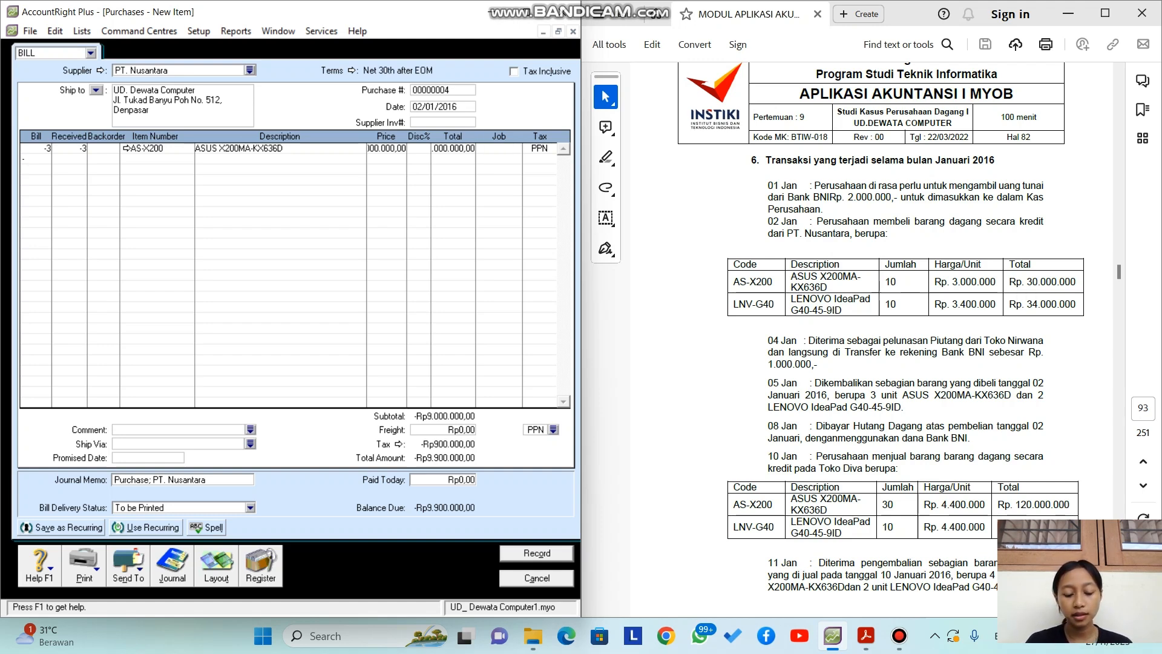
Step: Add -2 LNV-G40 (LENOVO IdeaPad G40-45-9ID) and record the return bill
{"action": "type", "text": "-2"}
{"action": "key", "text": "Tab"}
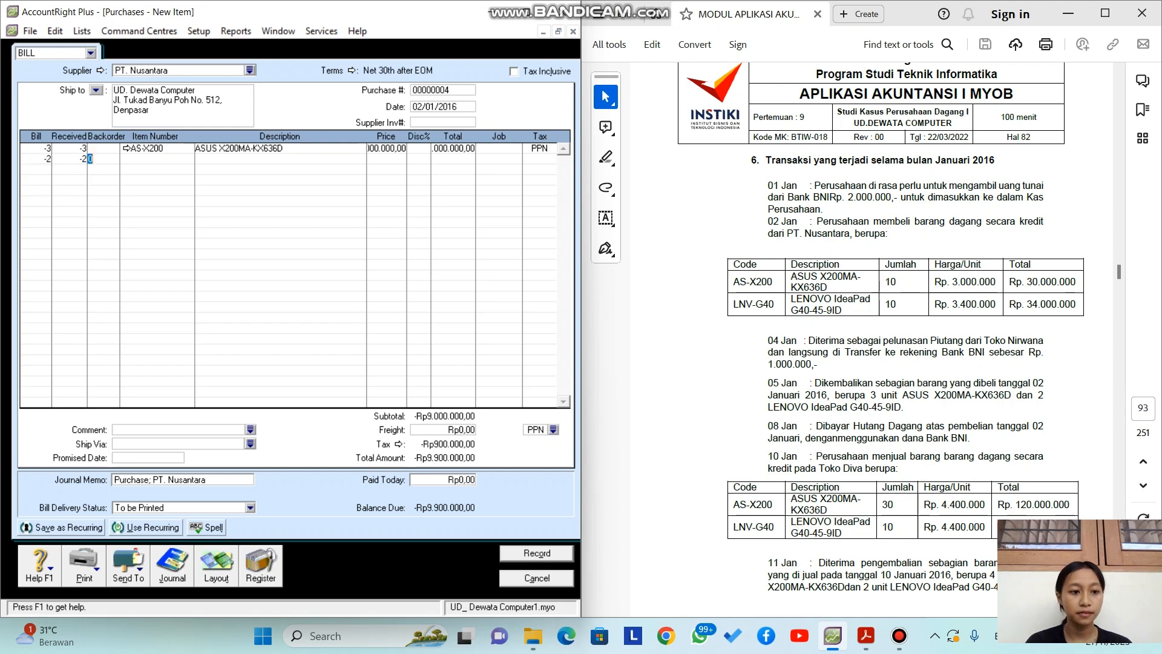
{"action": "key", "text": "Tab"}
{"action": "type", "text": "LNV-G40"}
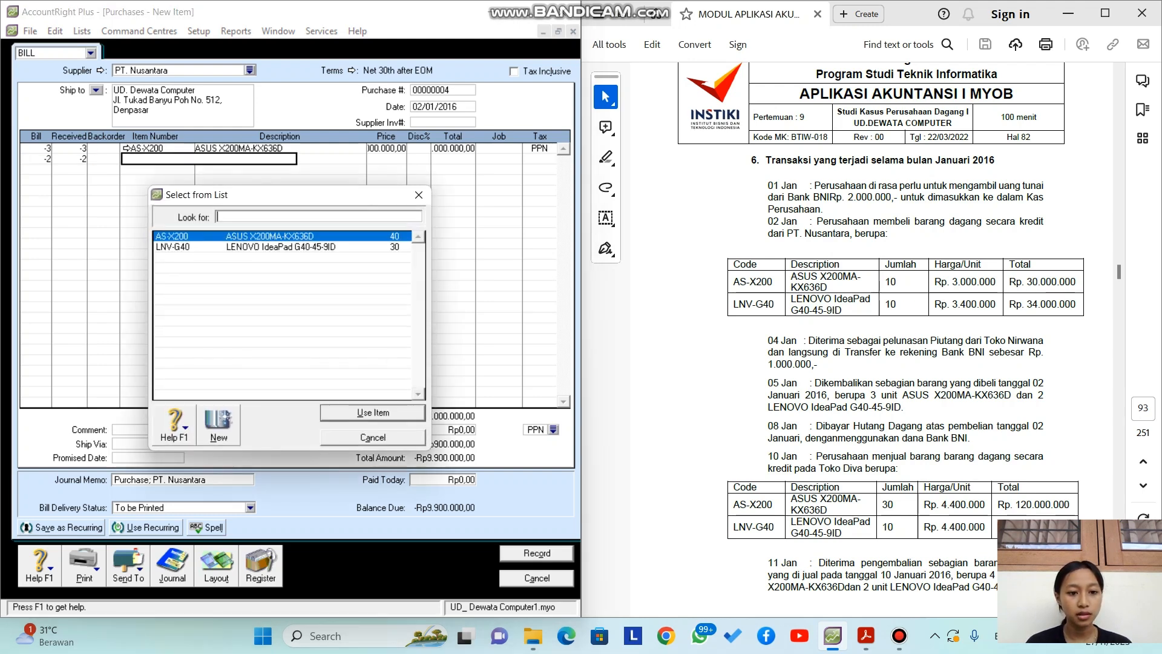
{"action": "key", "text": "Return"}
{"action": "key", "text": "Tab"}
{"action": "key", "text": "Tab"}
{"action": "key", "text": "Tab"}
{"action": "key", "text": "Tab"}
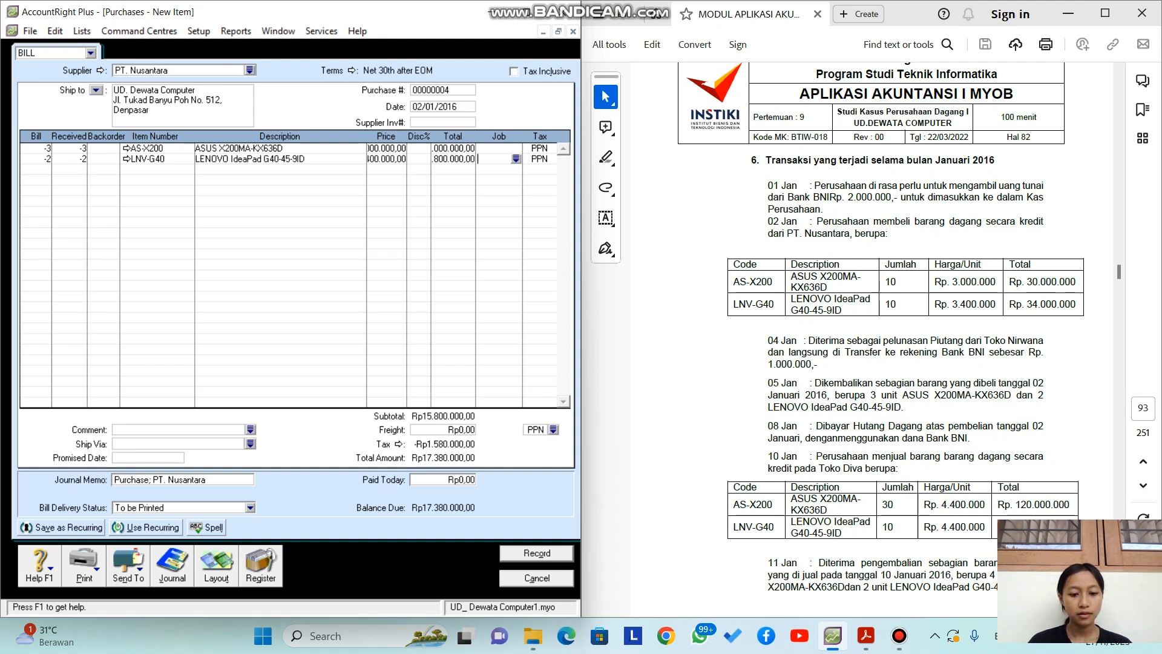
{"action": "key", "text": "Return"}
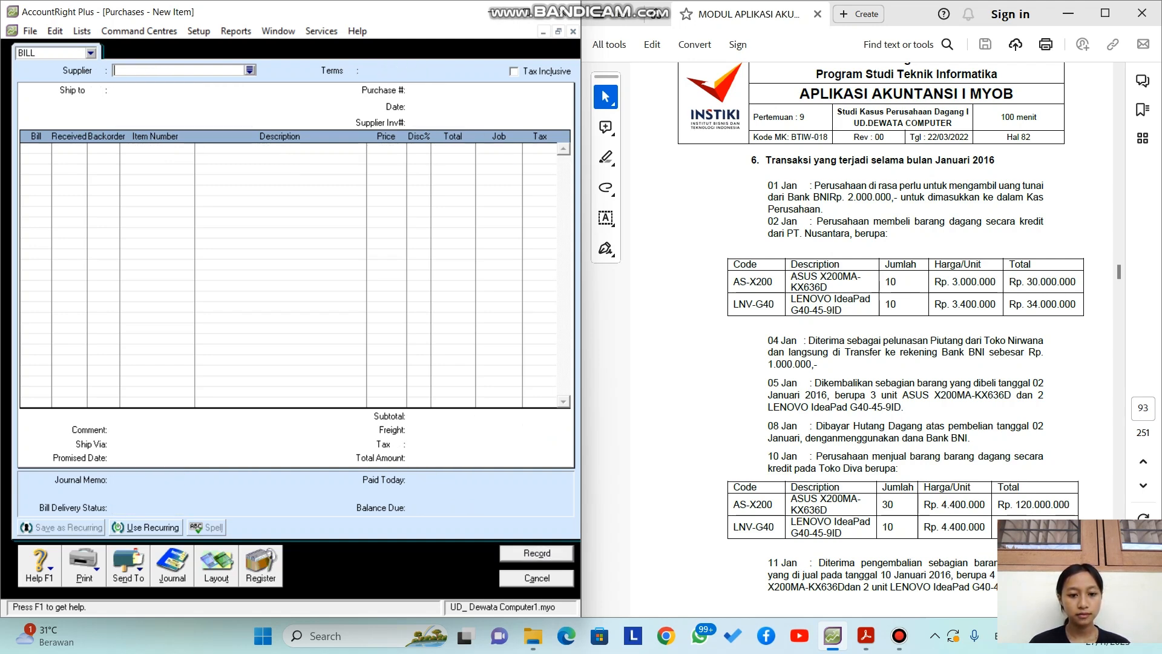
Step: Apply PT. Nusantara's Rp17.380.000 debit from Returns & Debits to purchase 00000003 and record it
{"action": "left_click", "coordinate": [260, 566]}
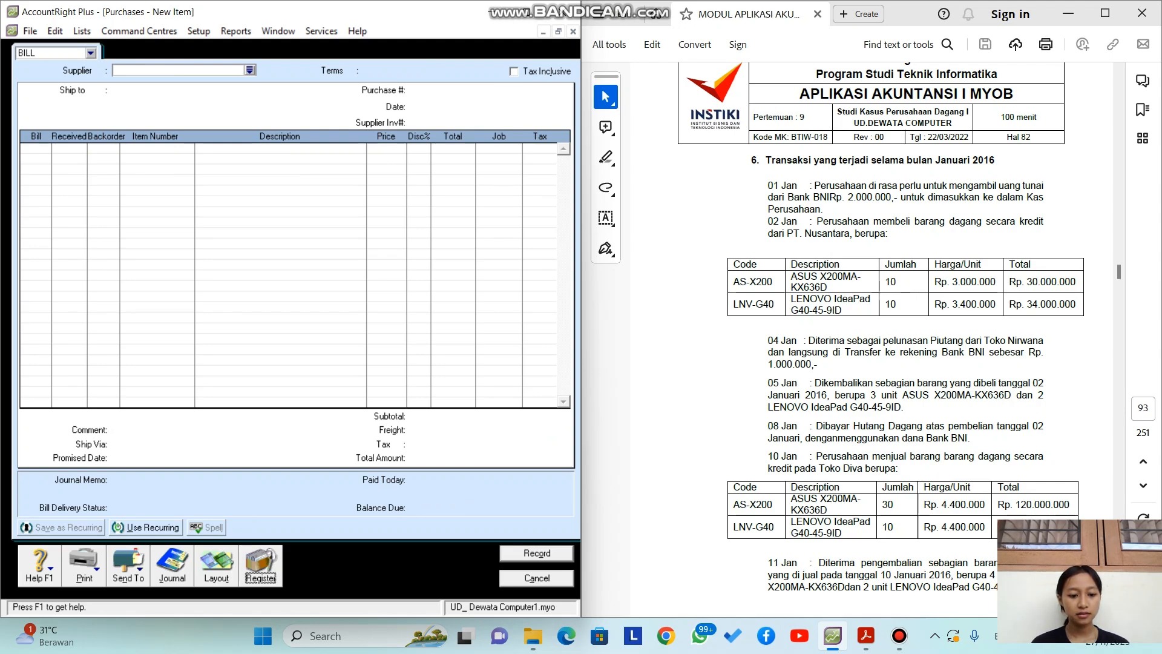
{"action": "left_click", "coordinate": [318, 58]}
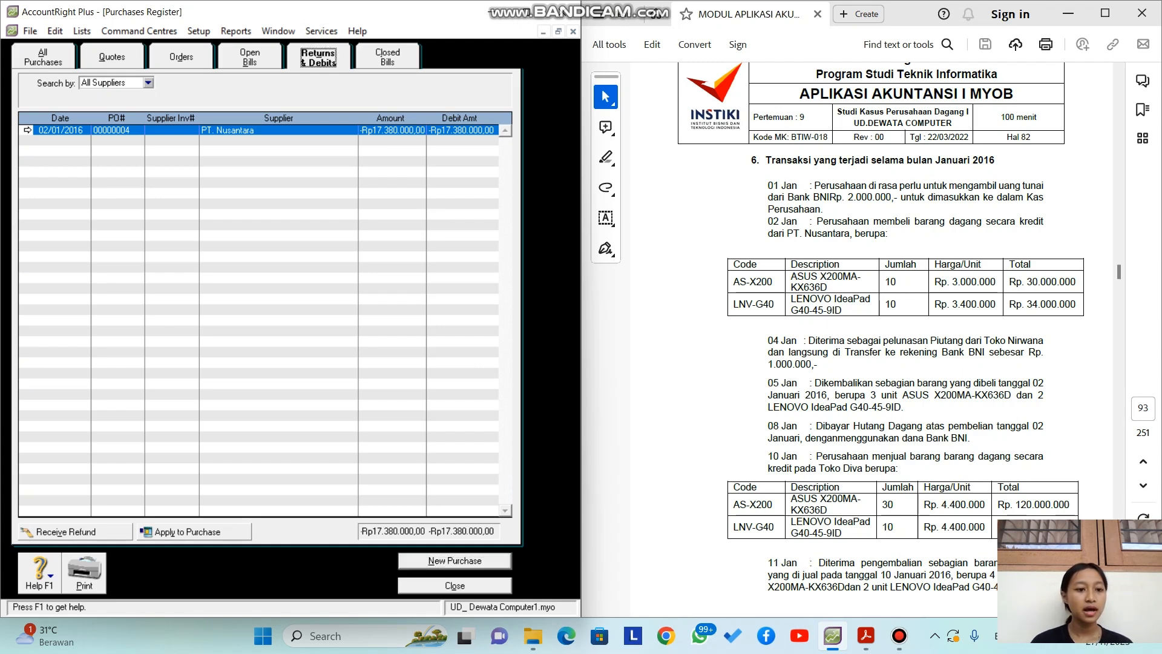
{"action": "left_click", "coordinate": [27, 130]}
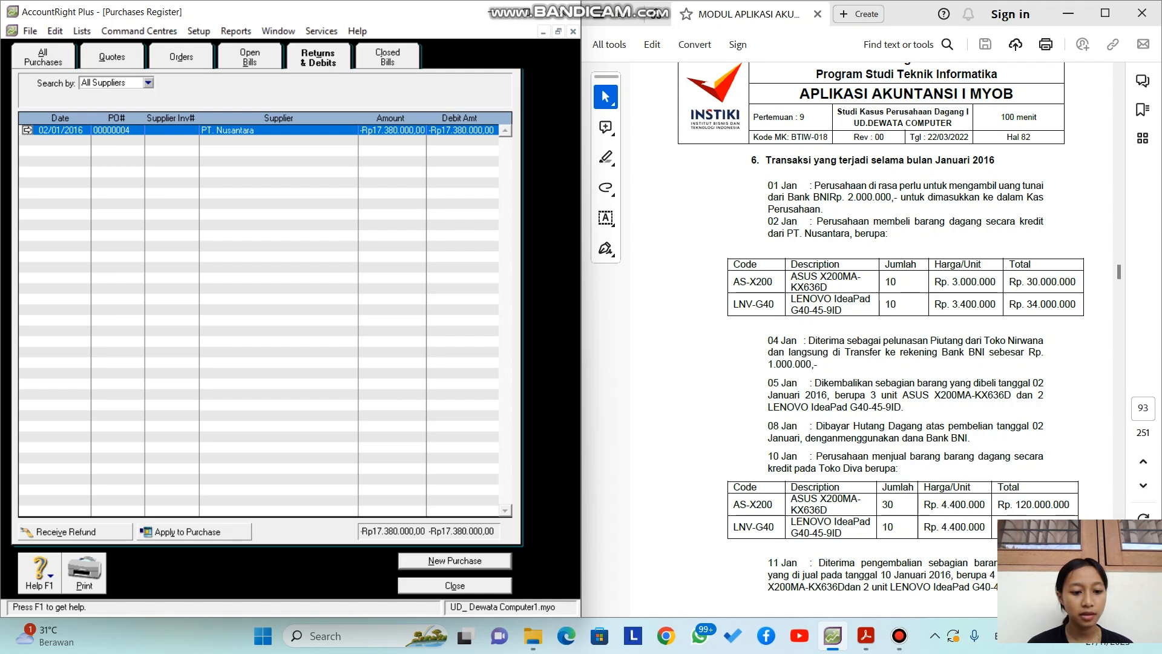
{"action": "left_click", "coordinate": [188, 532]}
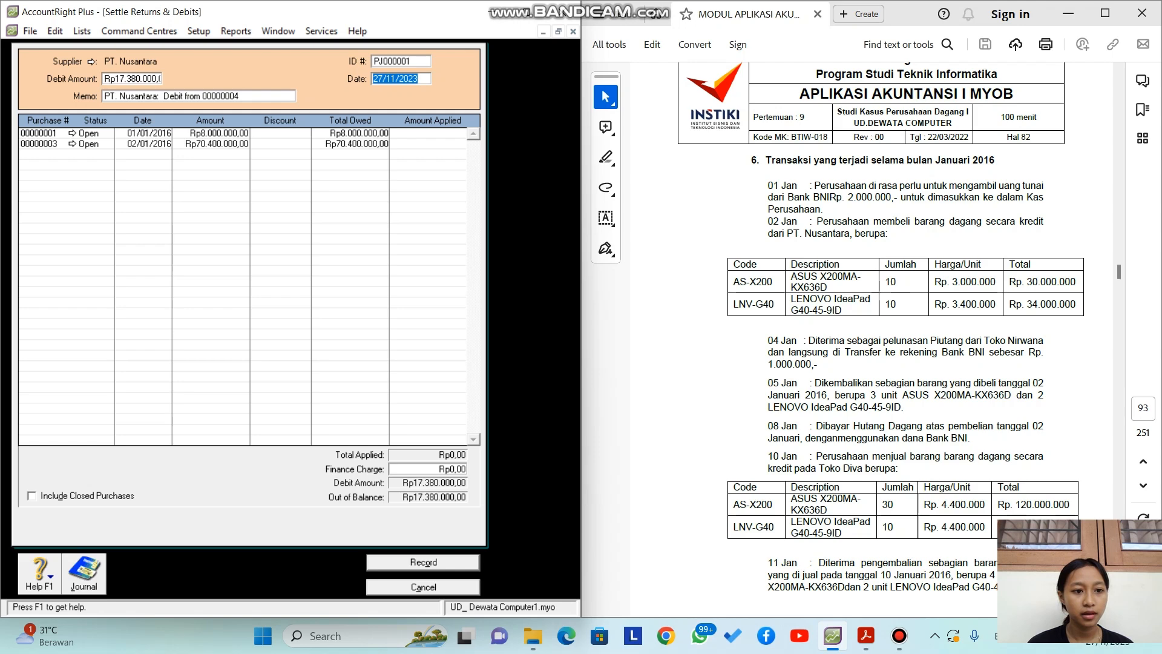
{"action": "left_click", "coordinate": [433, 144]}
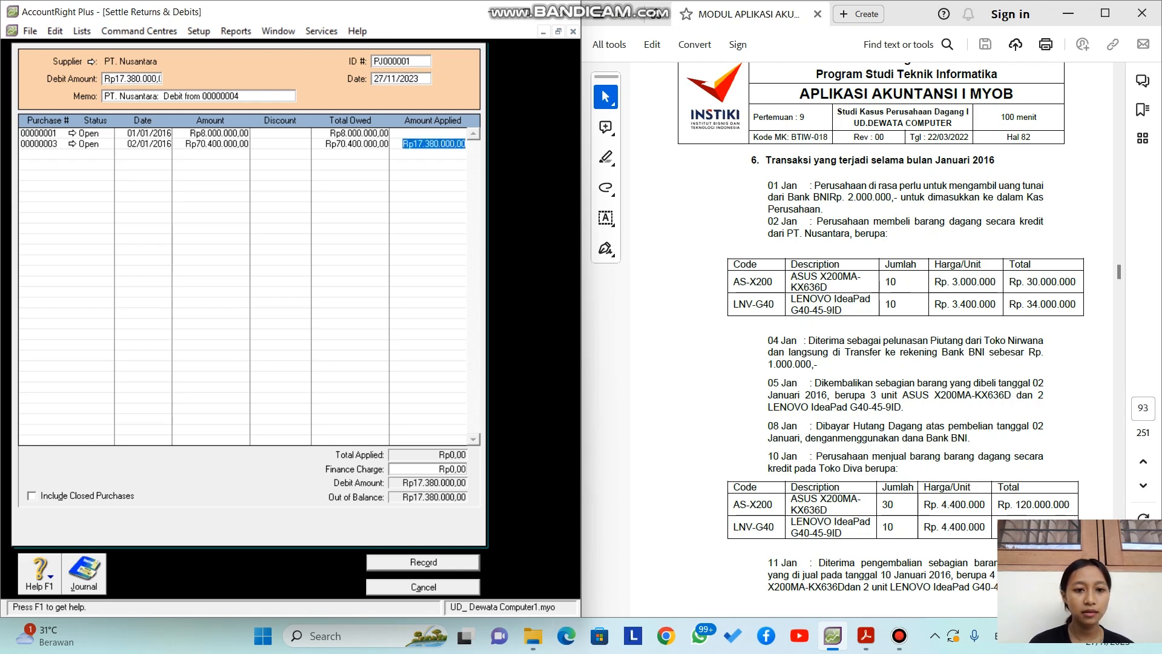
{"action": "key", "text": "Tab"}
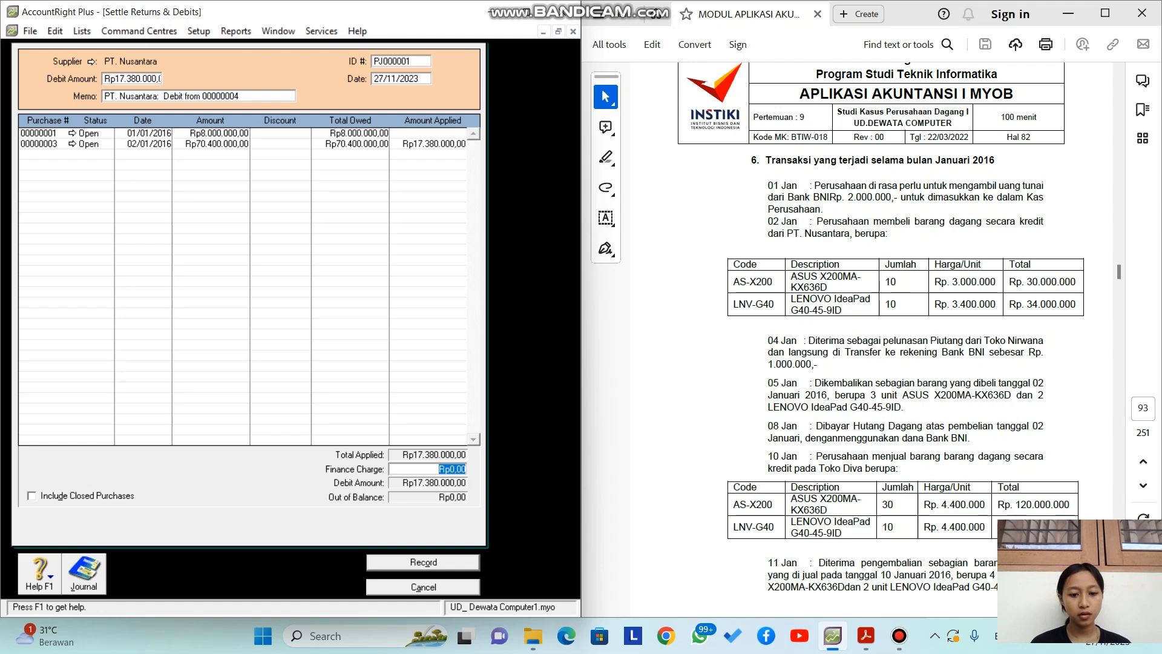
{"action": "key", "text": "Return"}
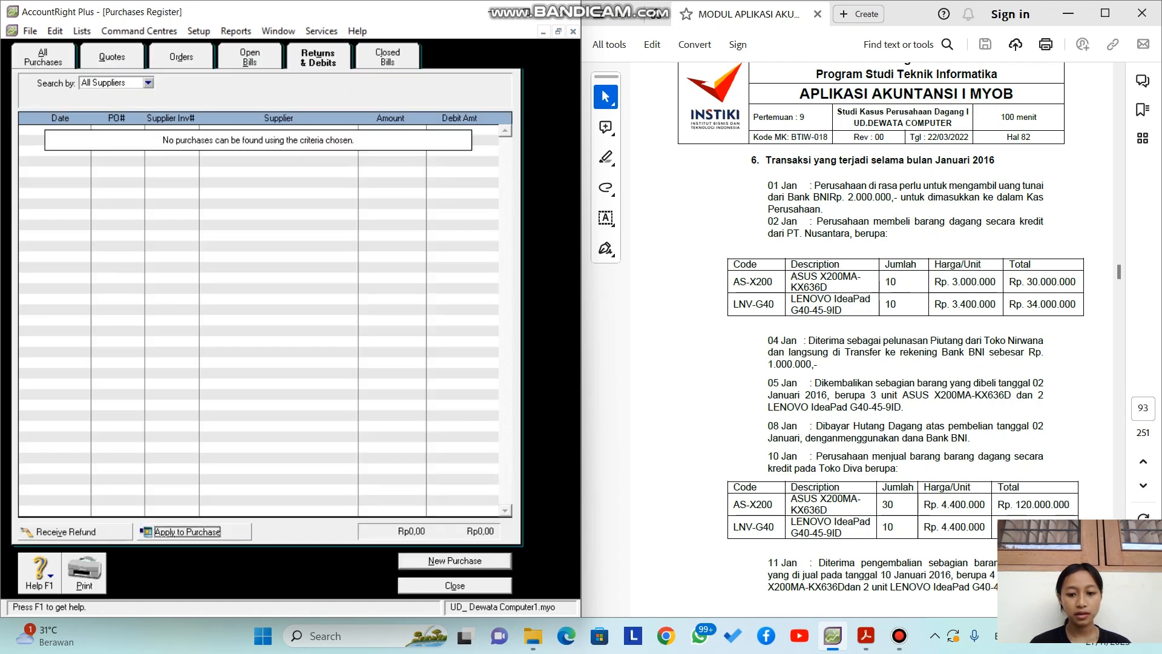
Step: Close the Purchases Register, discard the empty purchase, and start a Pay Bills payment
{"action": "left_click", "coordinate": [454, 585]}
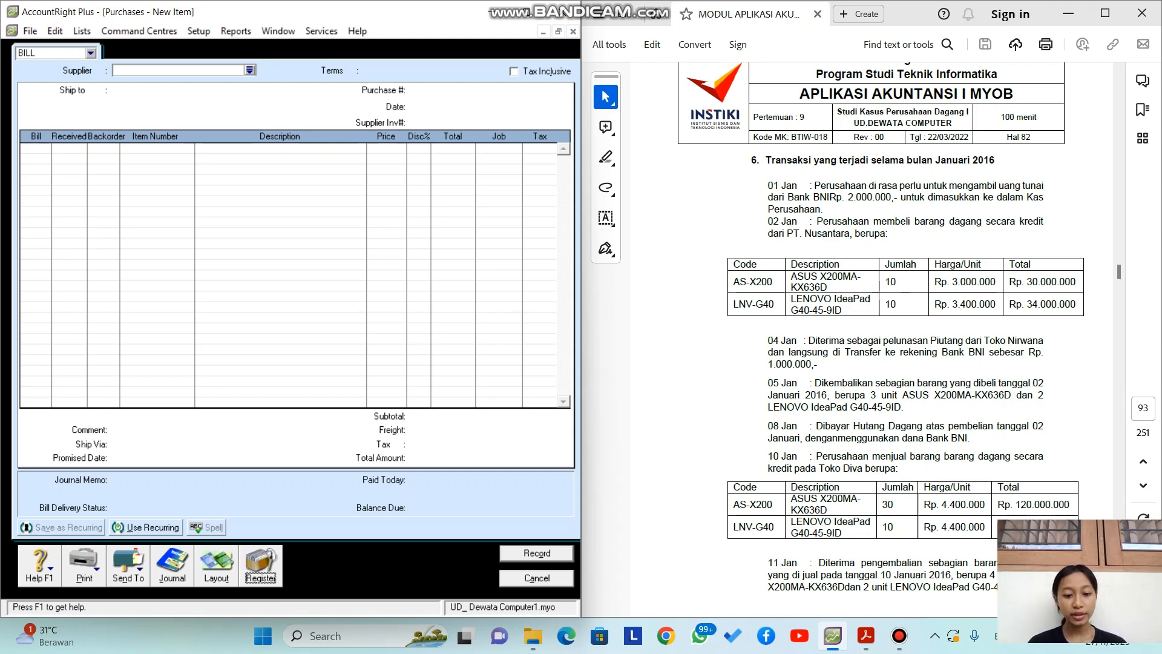
{"action": "left_click", "coordinate": [537, 578]}
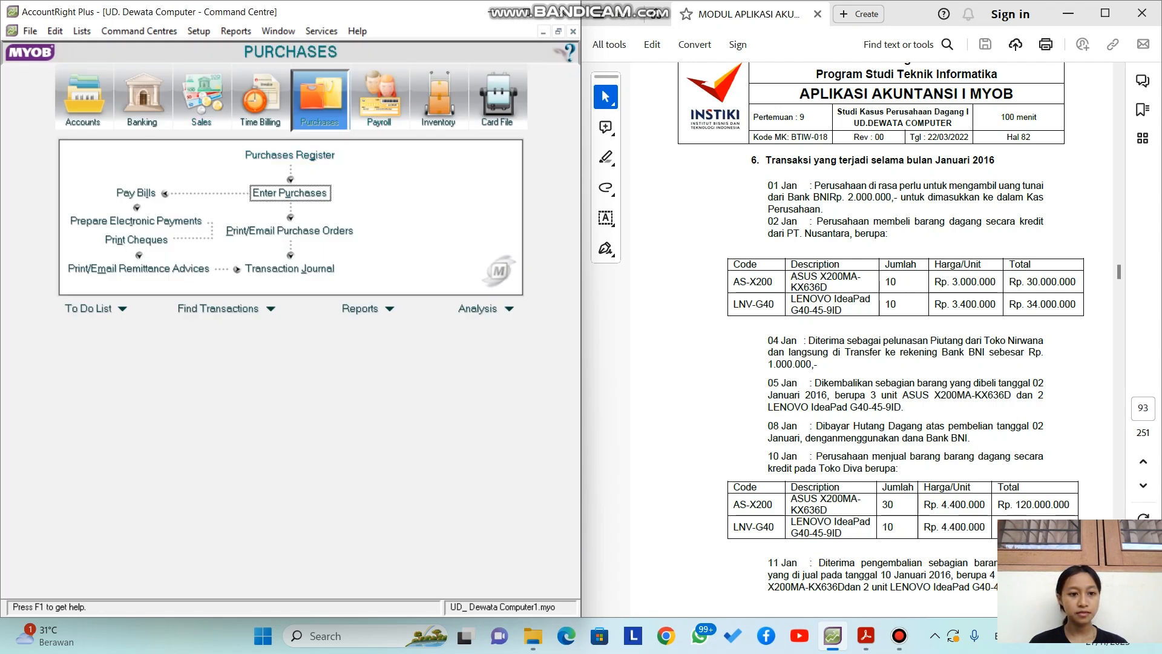
{"action": "left_click", "coordinate": [136, 193]}
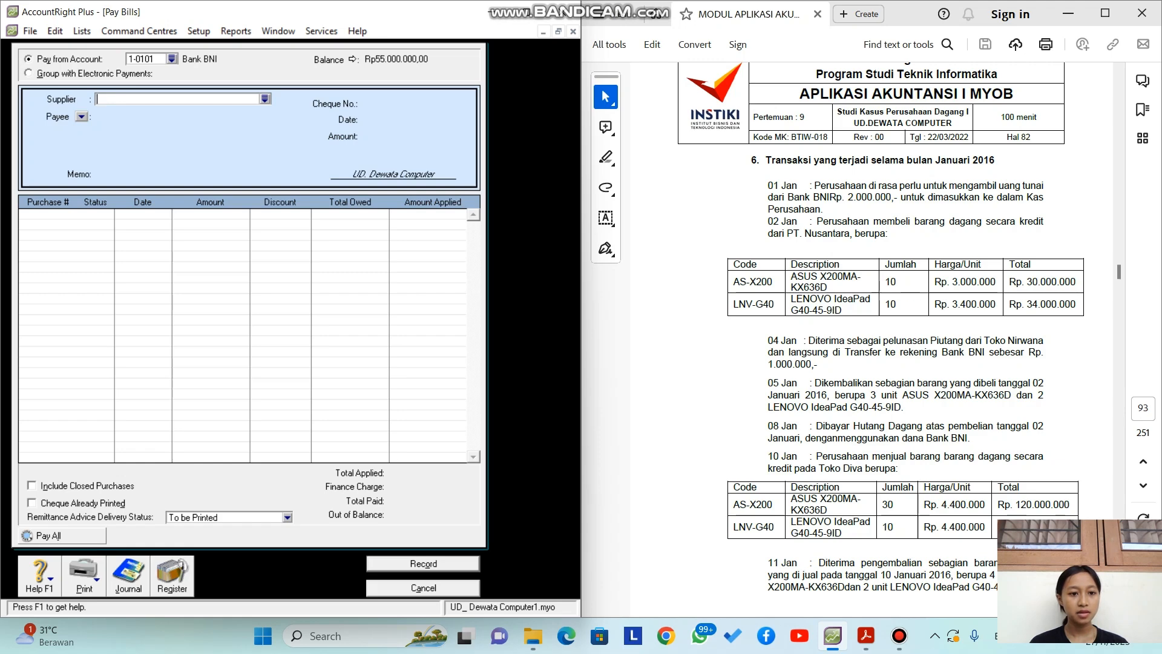
Step: Choose PT. Nusantara as the supplier to pay and date the payment 08/01/2016
{"action": "left_click", "coordinate": [265, 99]}
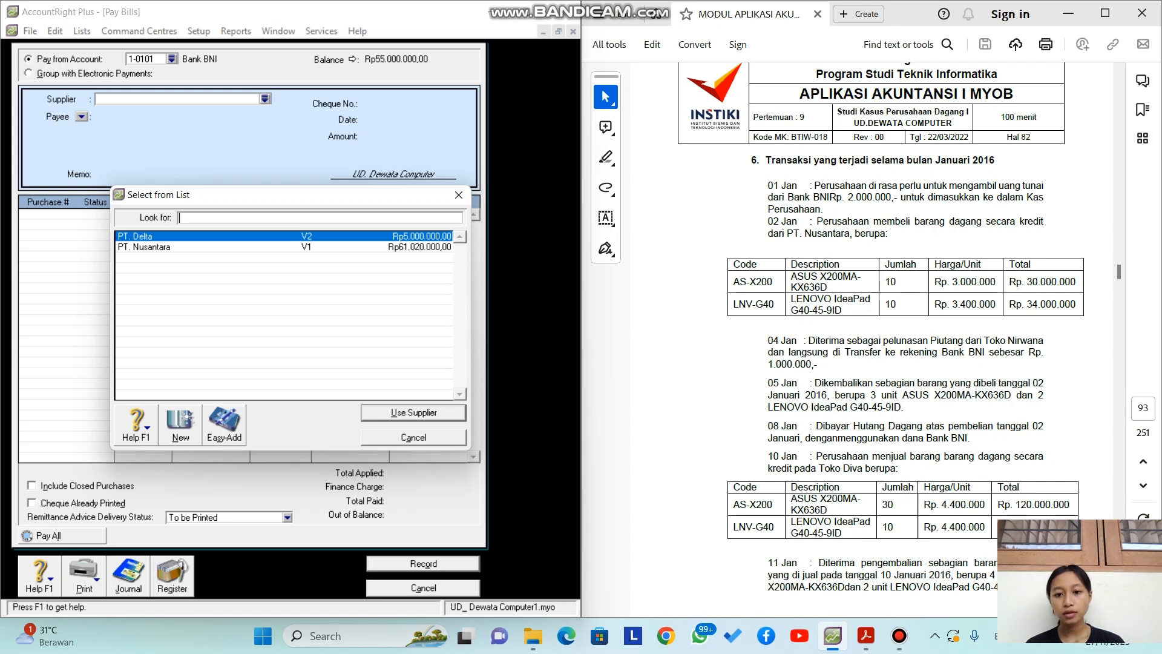
{"action": "left_click", "coordinate": [144, 247]}
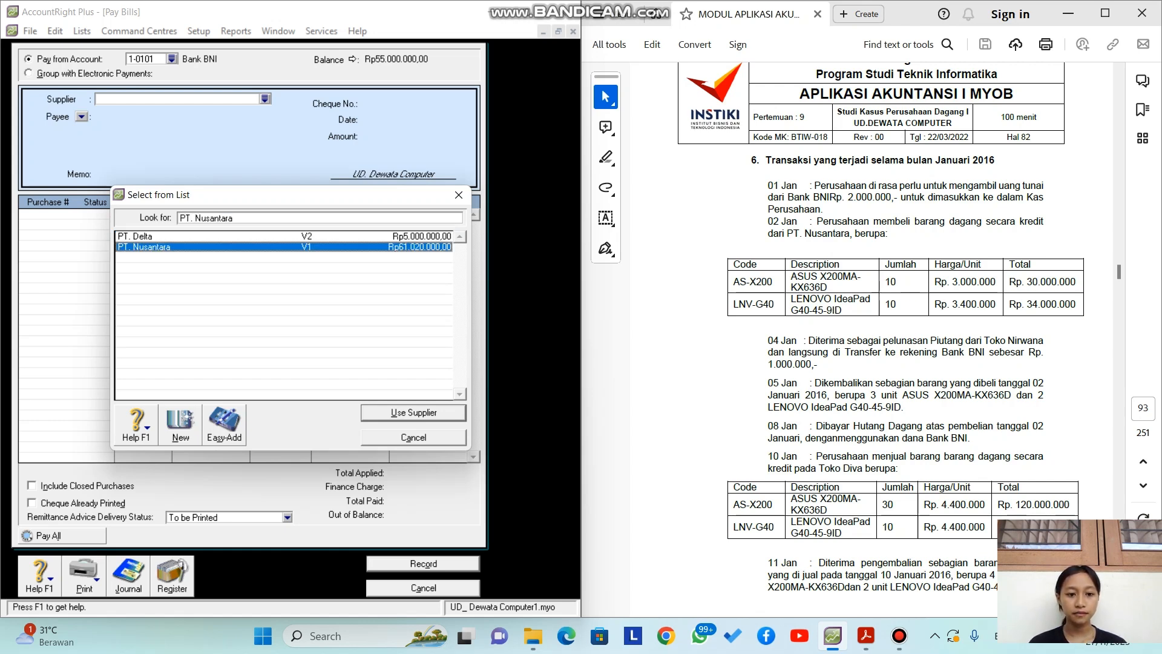
{"action": "key", "text": "Return"}
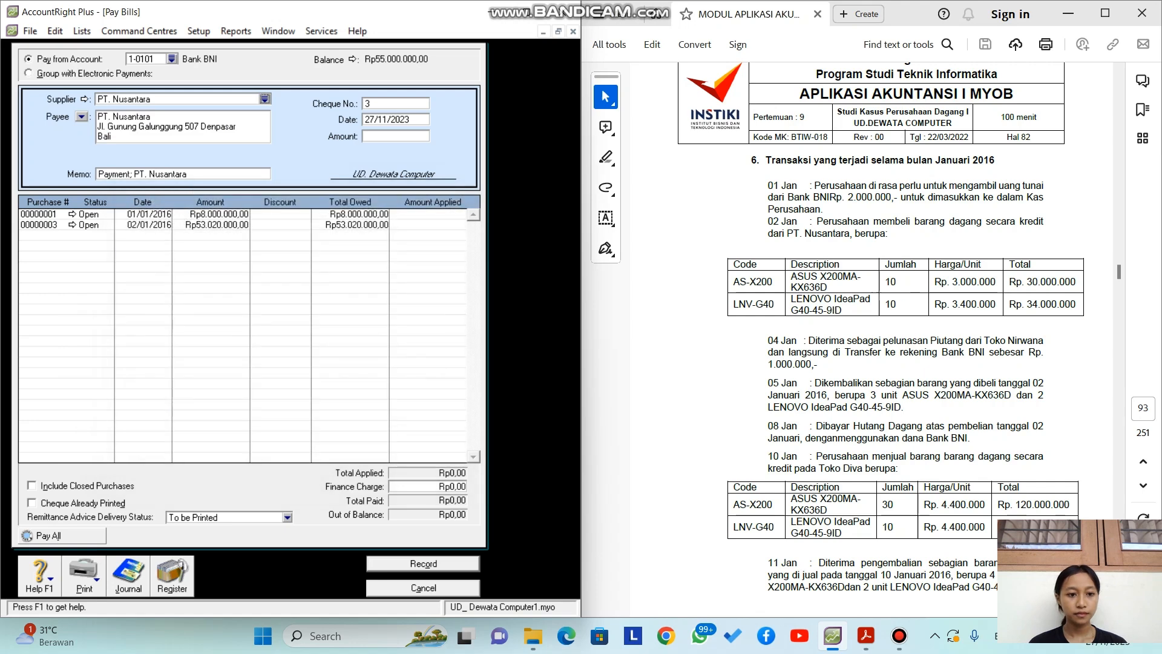
{"action": "double_click", "coordinate": [386, 119]}
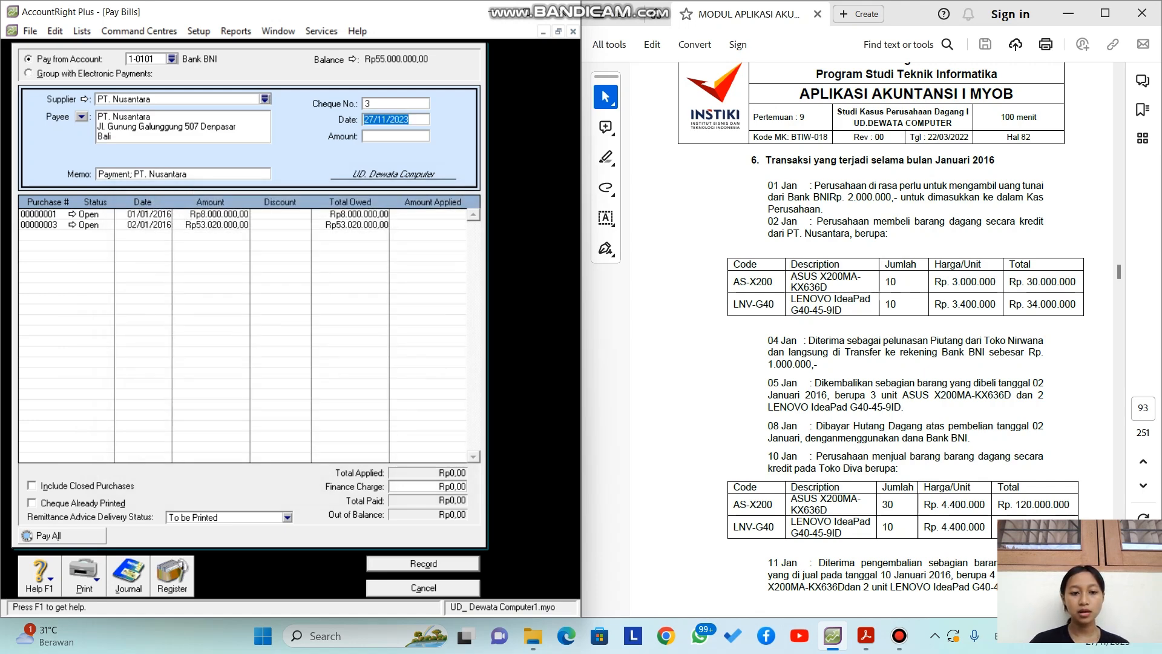
{"action": "key", "text": "BackSpace"}
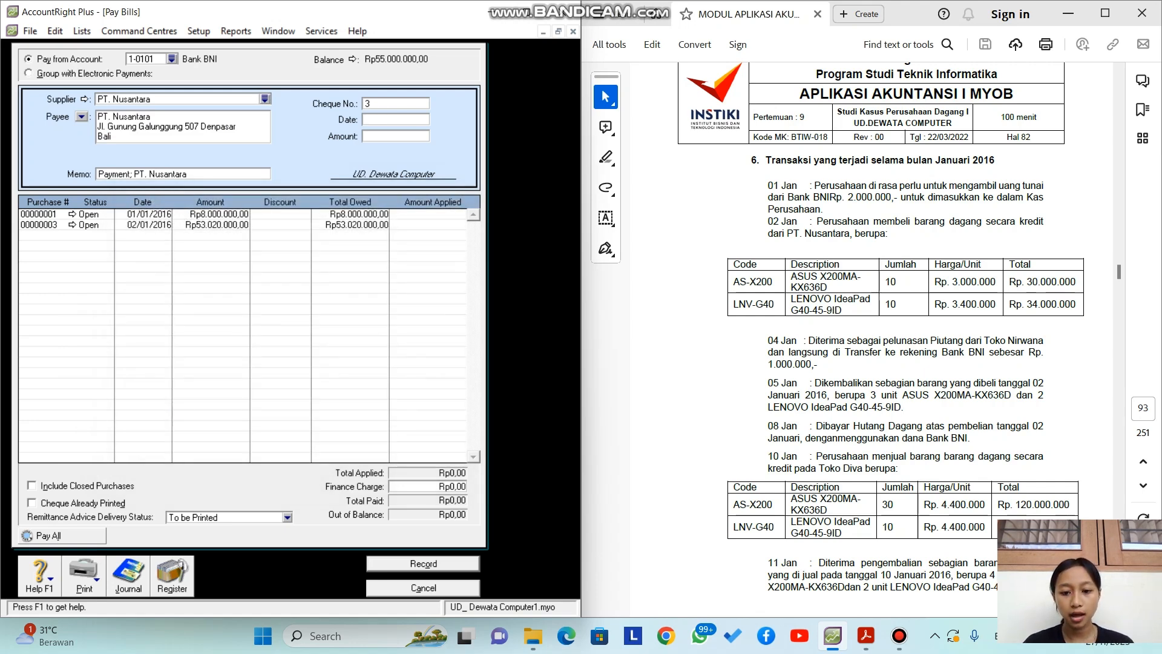
{"action": "type", "text": "08"}
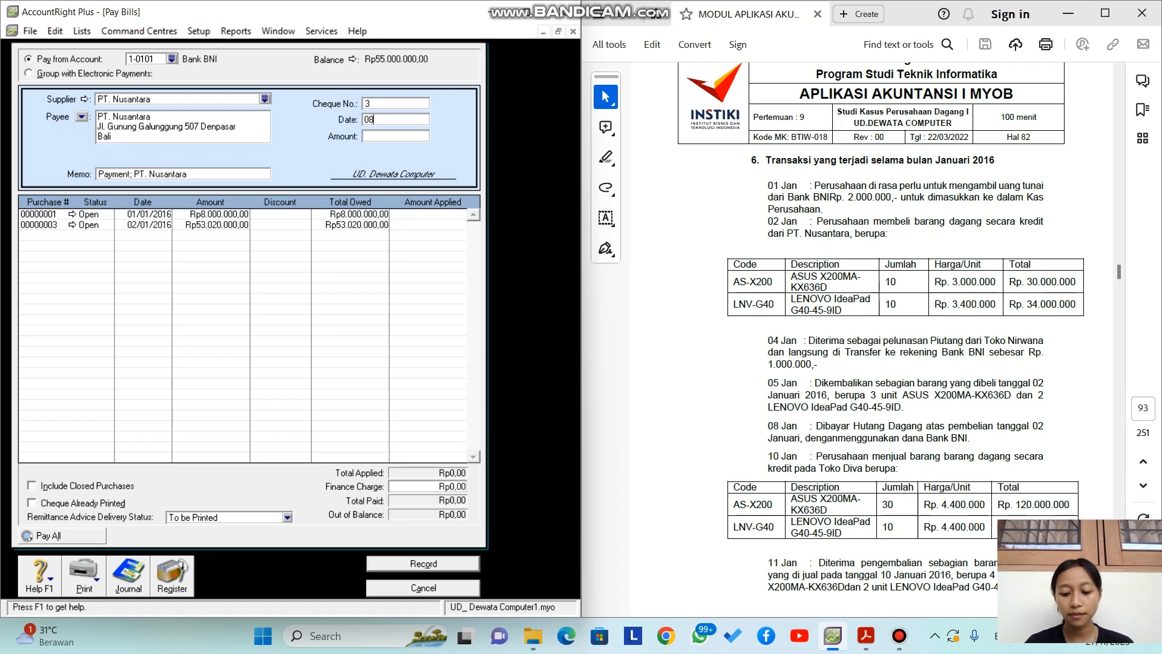
{"action": "type", "text": "/01/2016"}
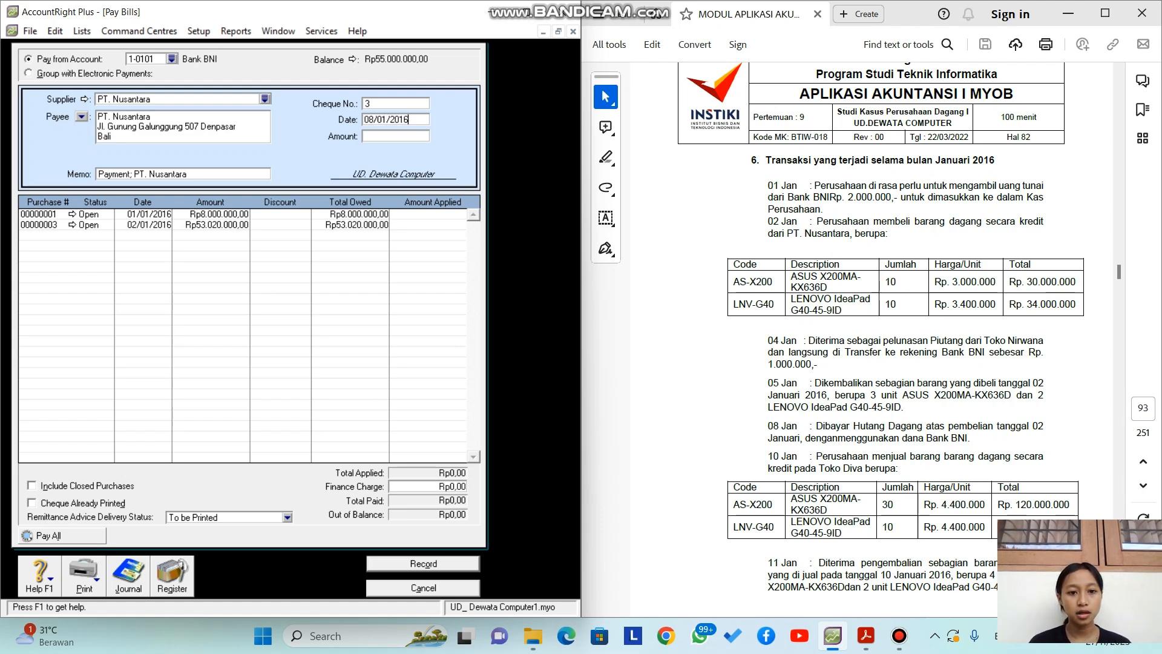
{"action": "key", "text": "Tab"}
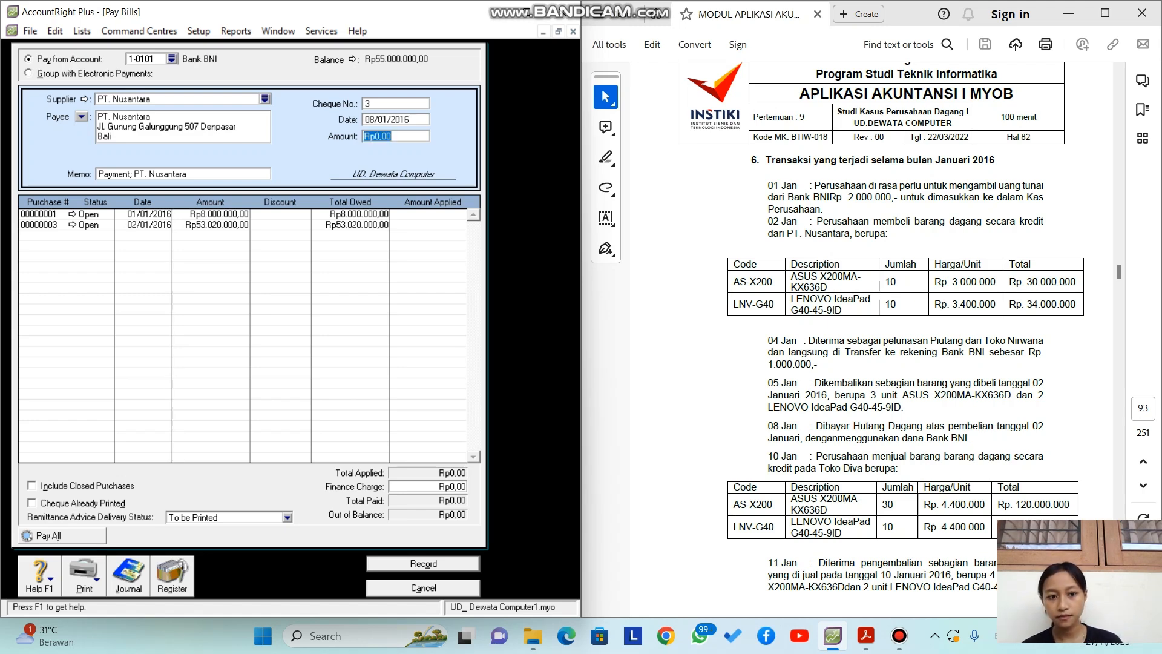
Step: Pay Rp53.020.000,00 against purchase 00000003 and record the payment
{"action": "left_click", "coordinate": [434, 225]}
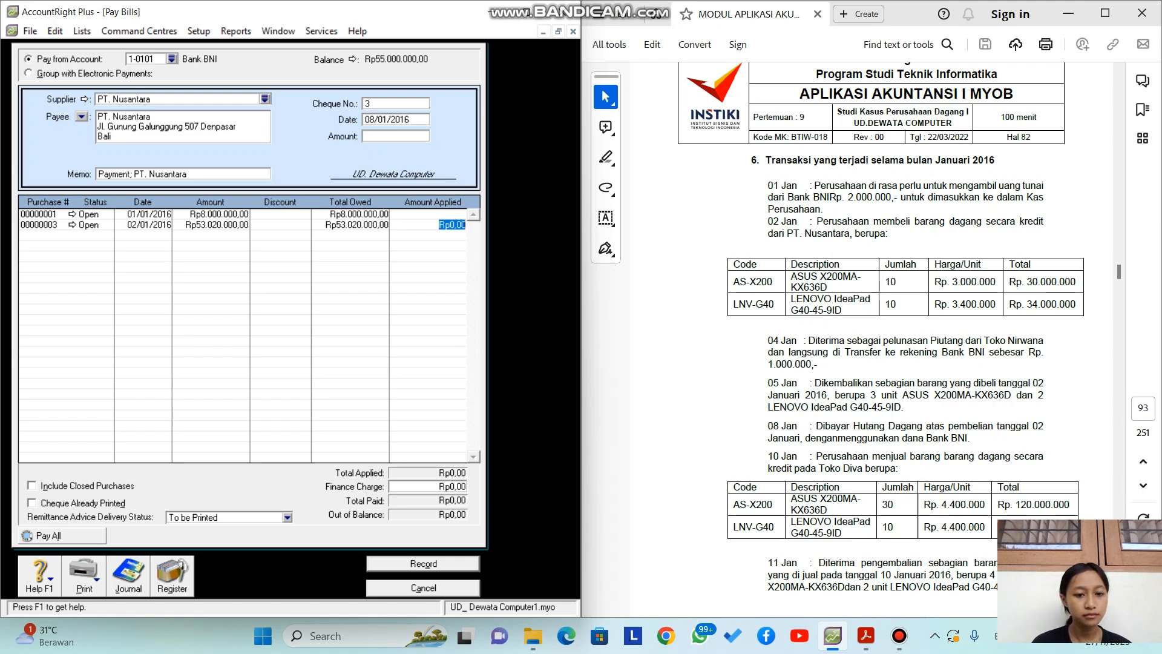
{"action": "left_click", "coordinate": [440, 214]}
{"action": "left_click", "coordinate": [451, 225]}
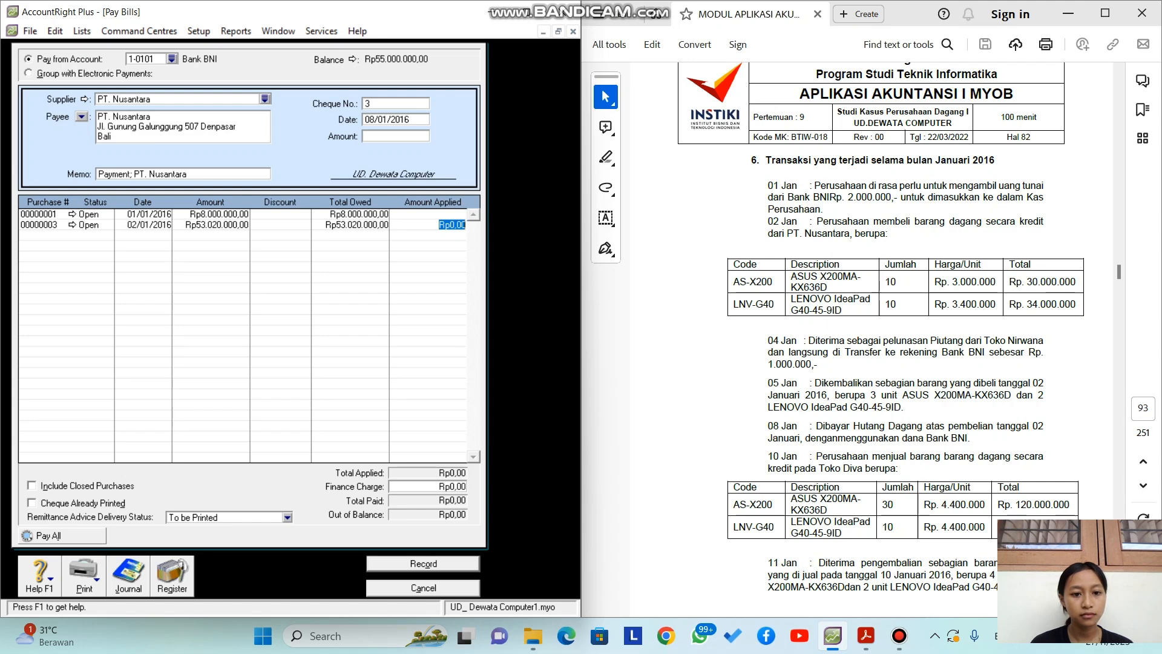
{"action": "left_click", "coordinate": [396, 136]}
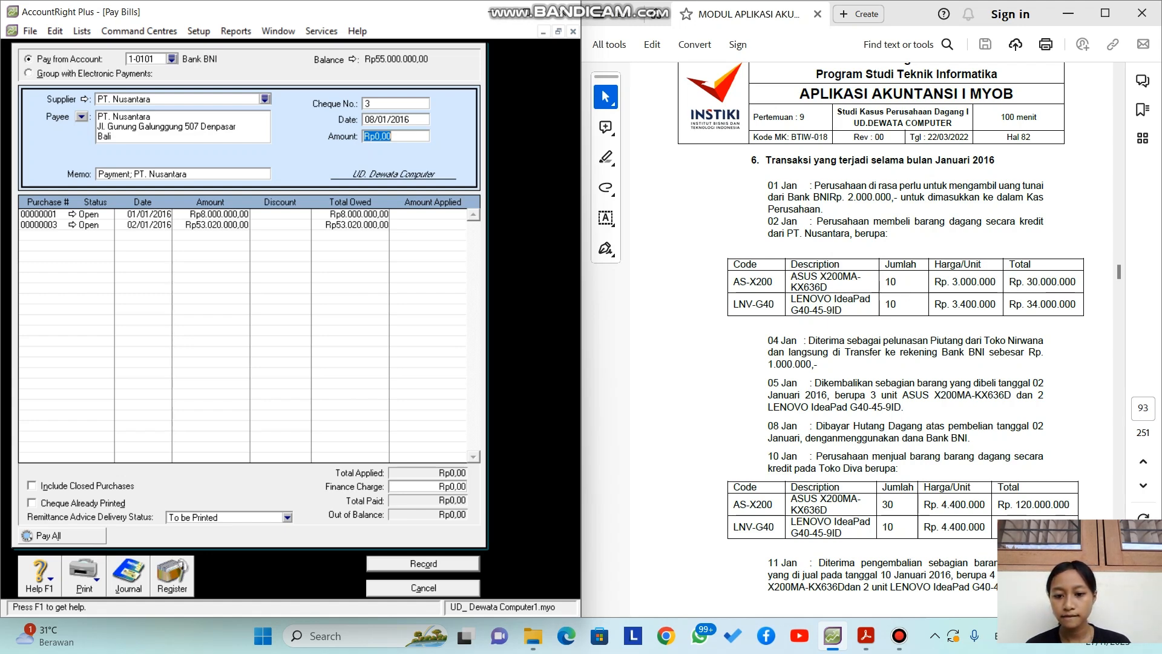
{"action": "type", "text": "53"}
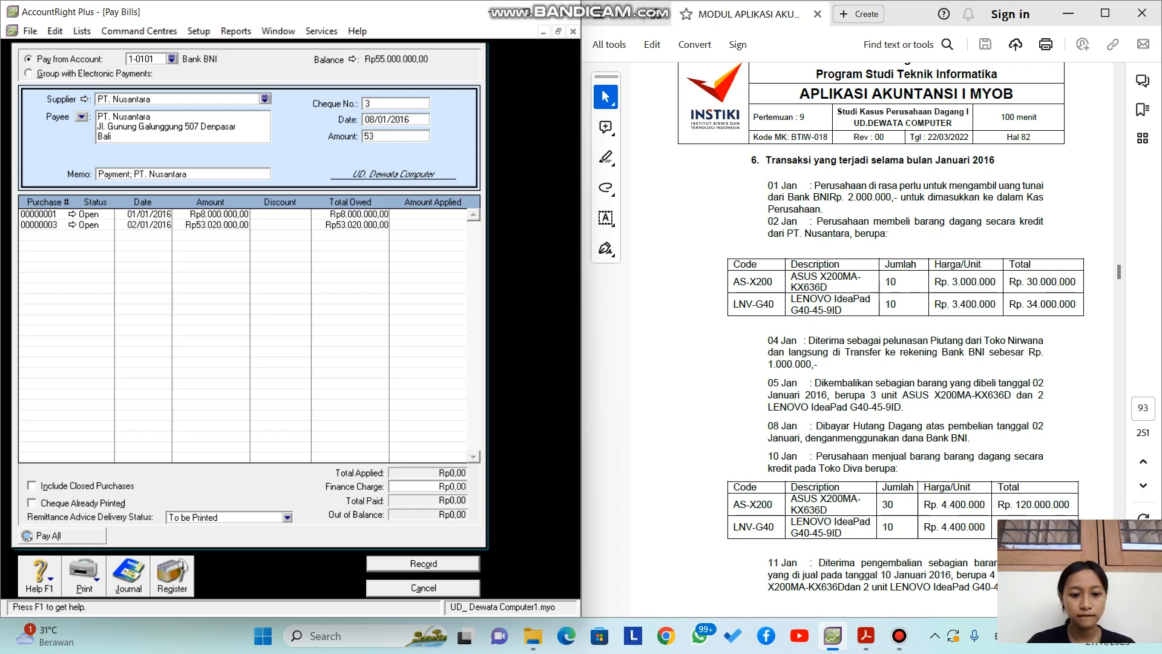
{"action": "type", "text": ".020"}
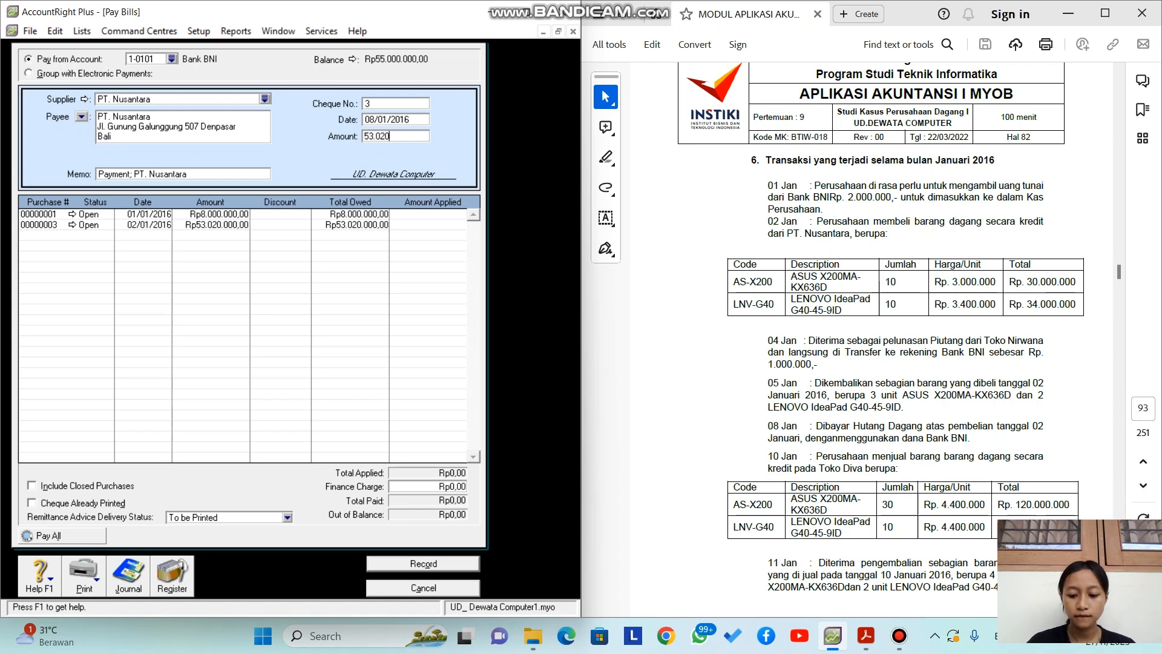
{"action": "key", "text": "slash"}
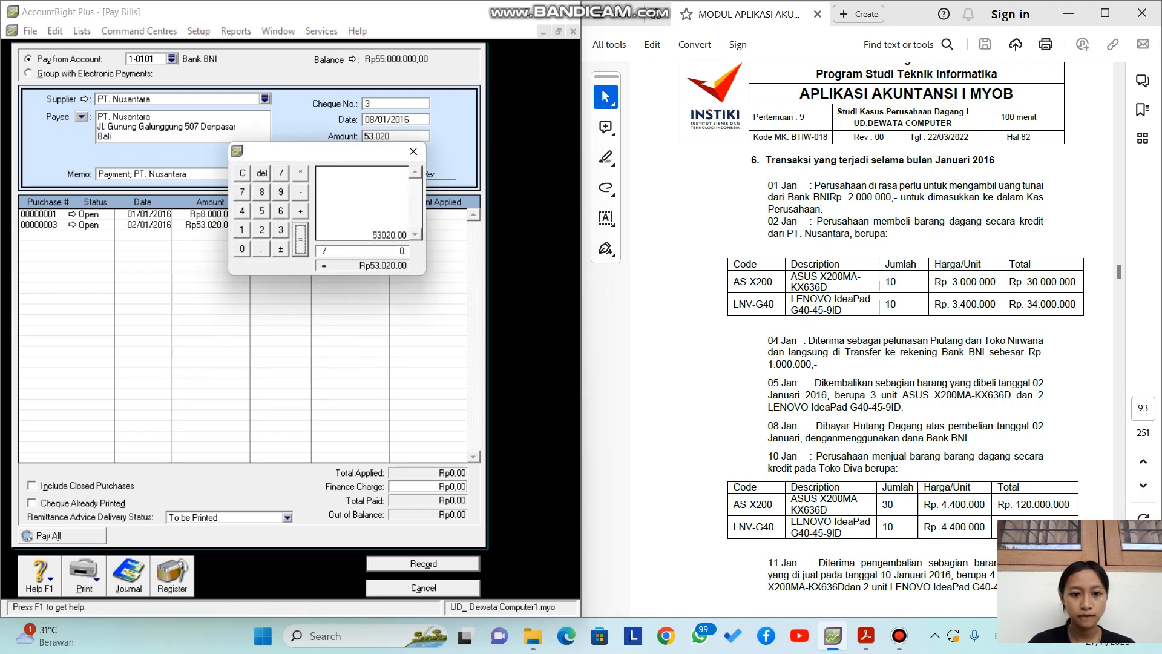
{"action": "left_click", "coordinate": [413, 151]}
{"action": "type", "text": "000"}
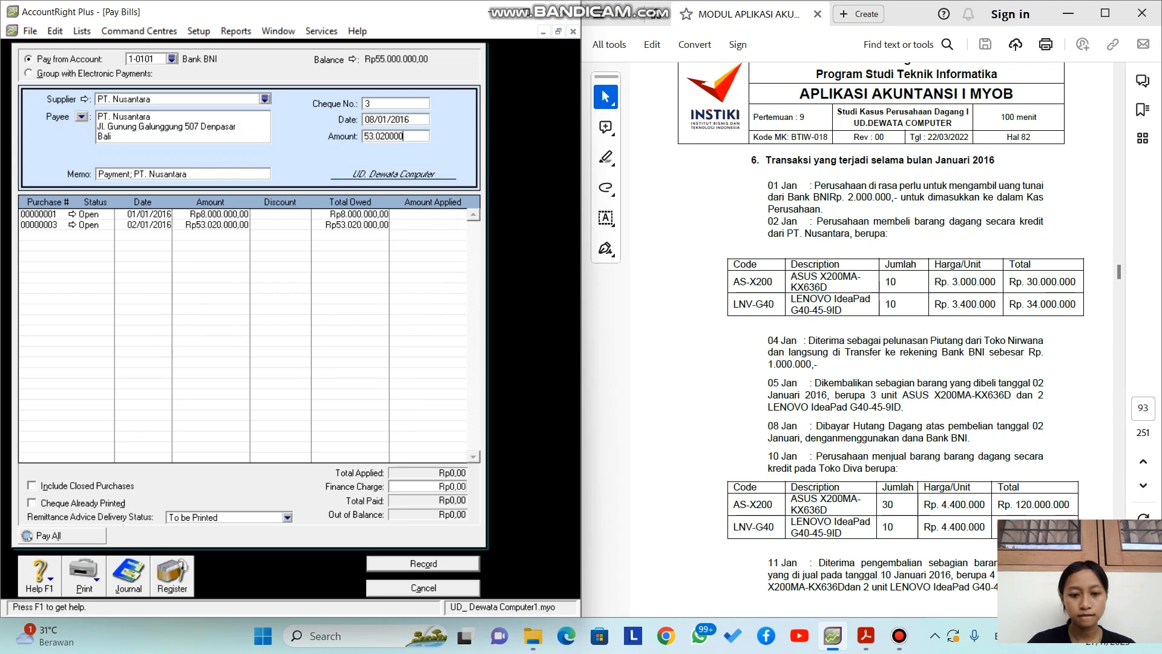
{"action": "key", "text": "Tab"}
{"action": "left_click", "coordinate": [429, 224]}
{"action": "key", "text": "Tab"}
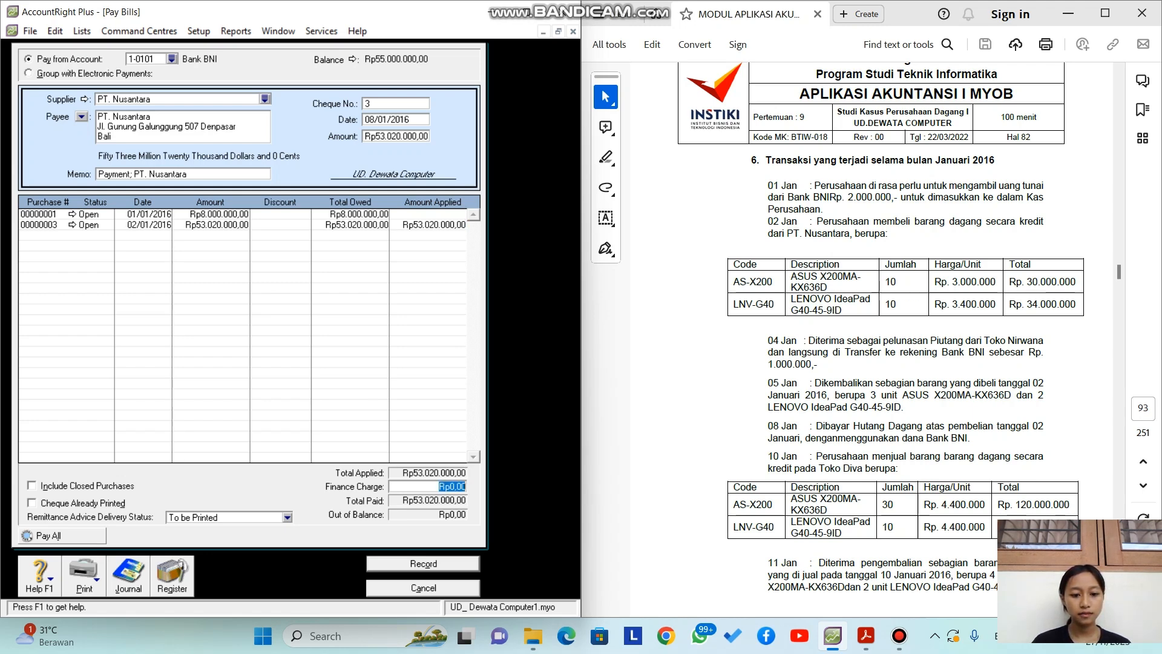
{"action": "key", "text": "Return"}
{"action": "key", "text": "Return"}
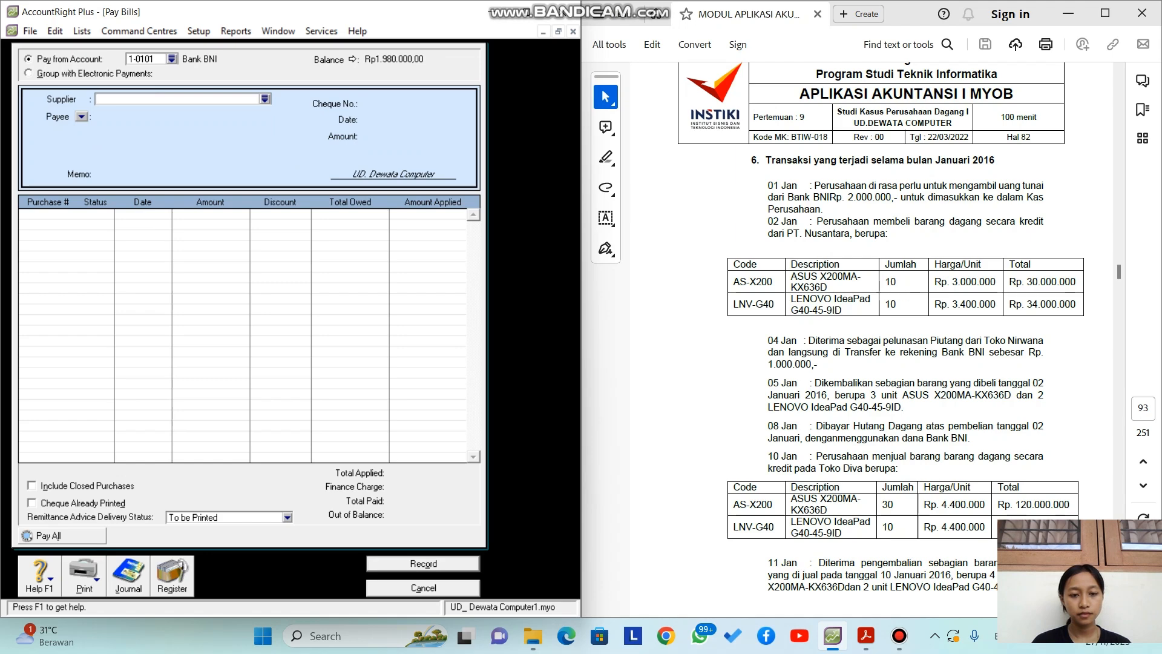
Step: Close the empty Pay Bills form, glance at the Sales Register, and begin a new sale
{"action": "key", "text": "Escape"}
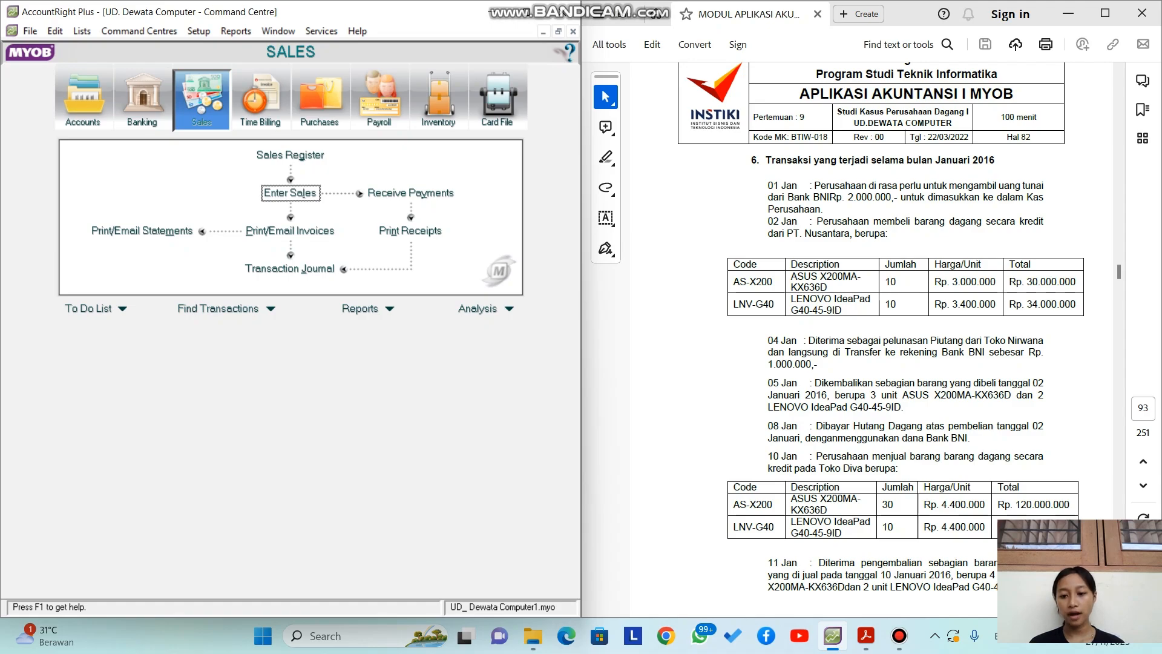
{"action": "left_click_drag", "start_coordinate": [1118, 271], "coordinate": [1119, 273]}
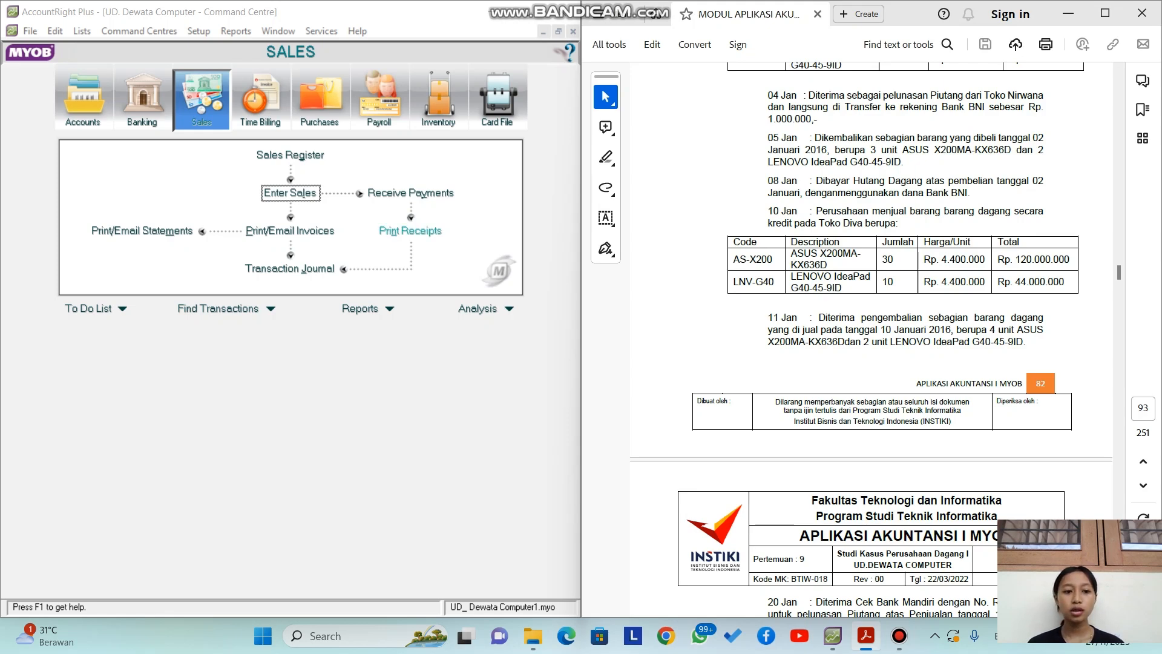
{"action": "left_click", "coordinate": [291, 156]}
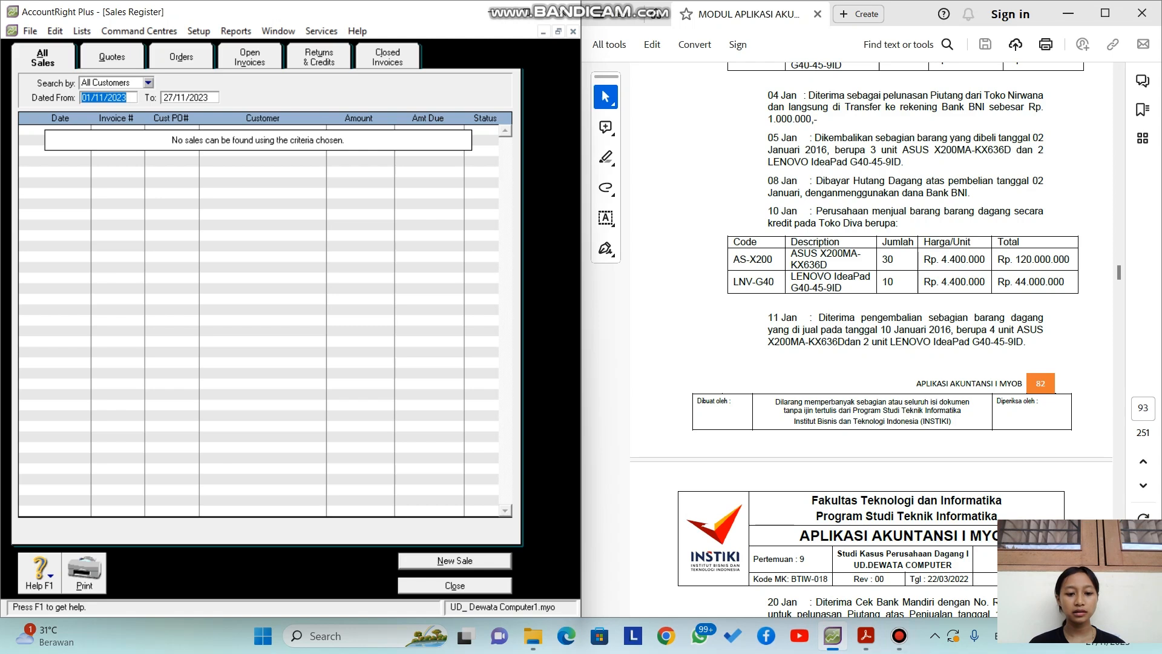
{"action": "key", "text": "Escape"}
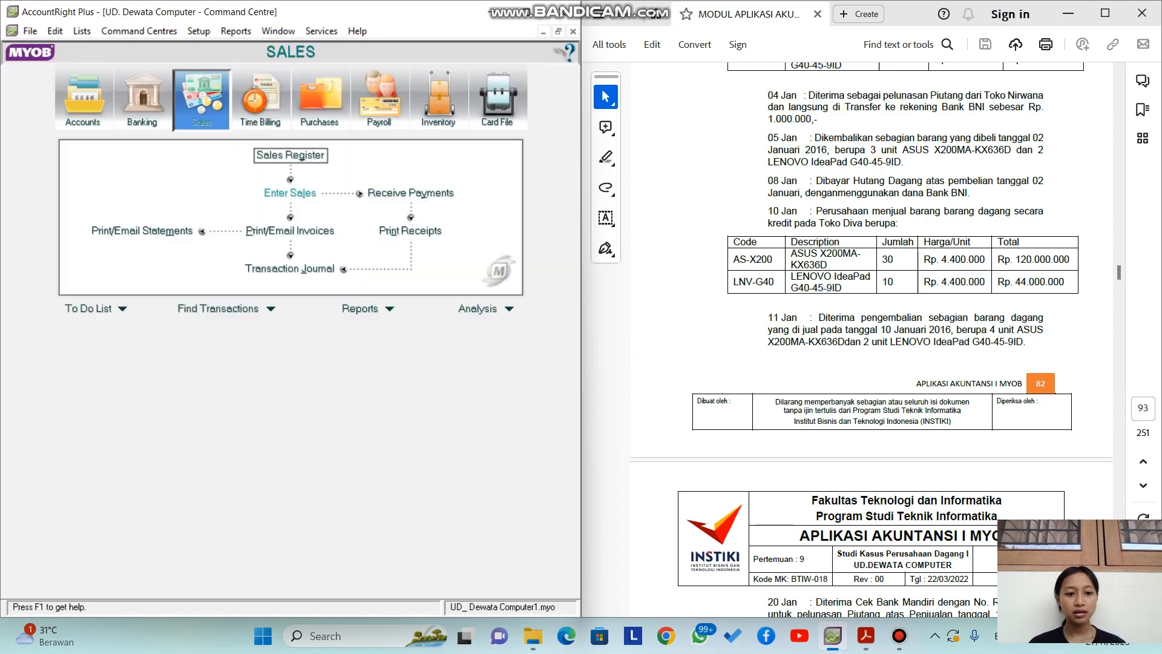
{"action": "left_click", "coordinate": [290, 193]}
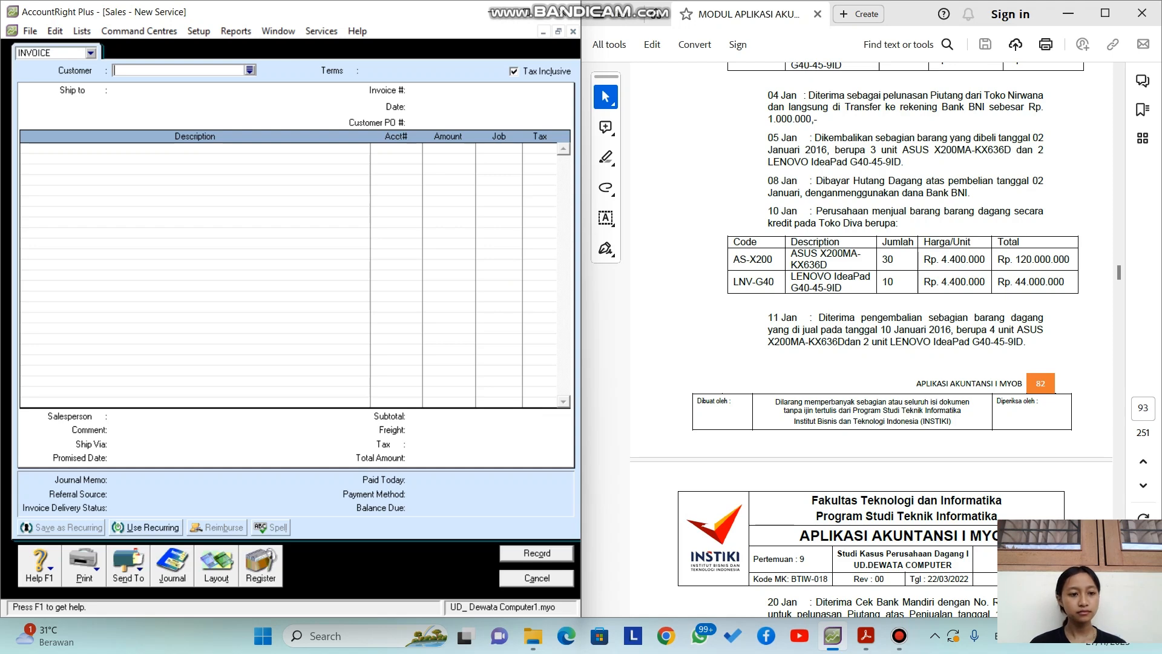
Step: Bill the invoice to Toko Diva and date it 10/01/2016
{"action": "left_click", "coordinate": [250, 70]}
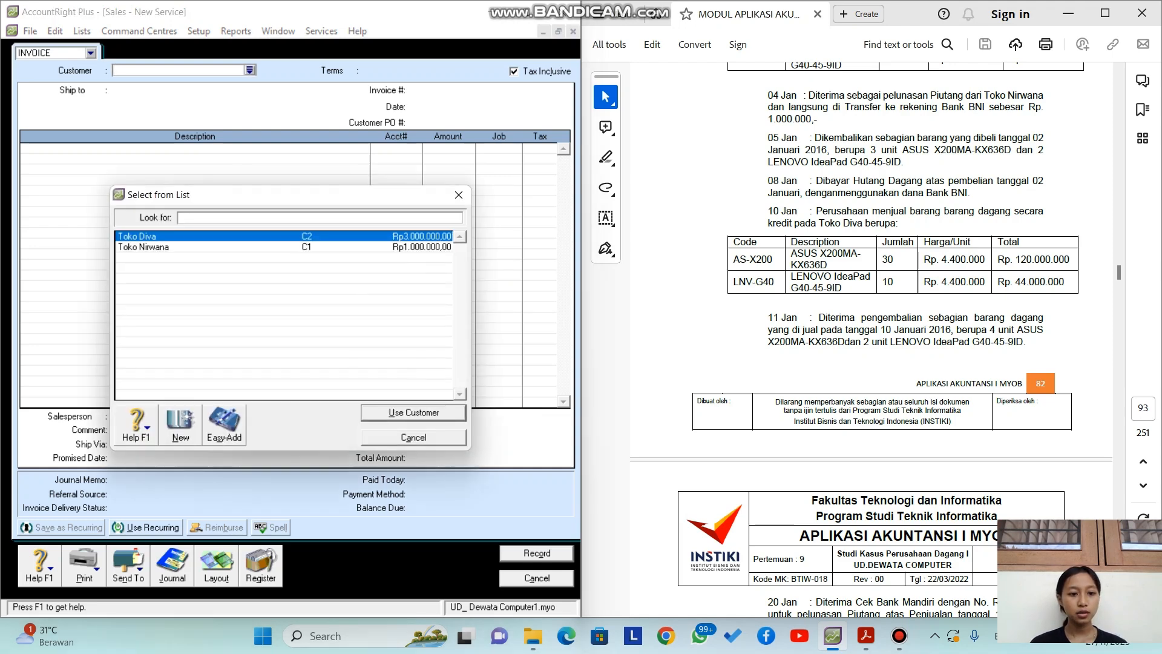
{"action": "key", "text": "Return"}
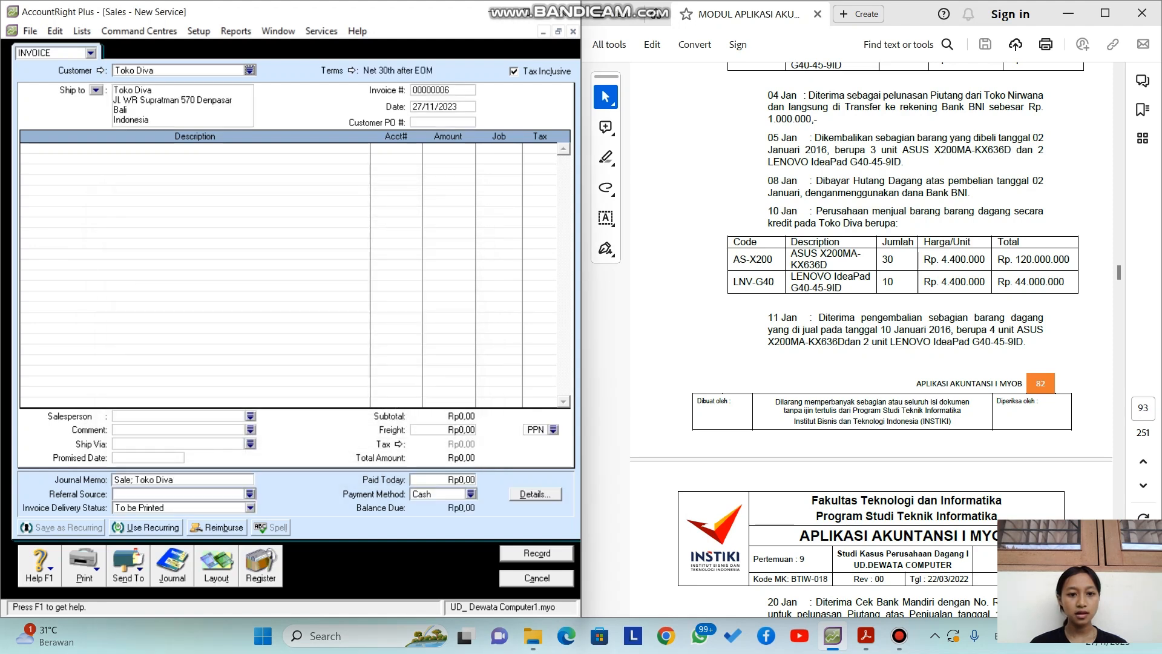
{"action": "double_click", "coordinate": [435, 107]}
{"action": "key", "text": "BackSpace"}
{"action": "type", "text": "10/"}
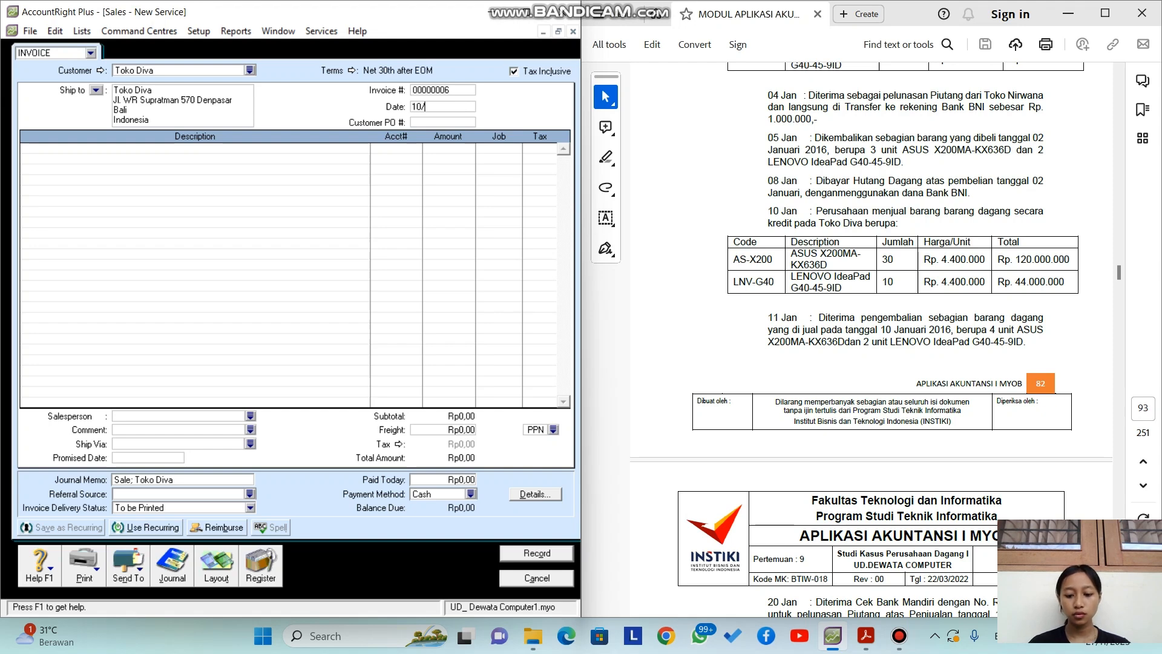
{"action": "type", "text": "01/201"}
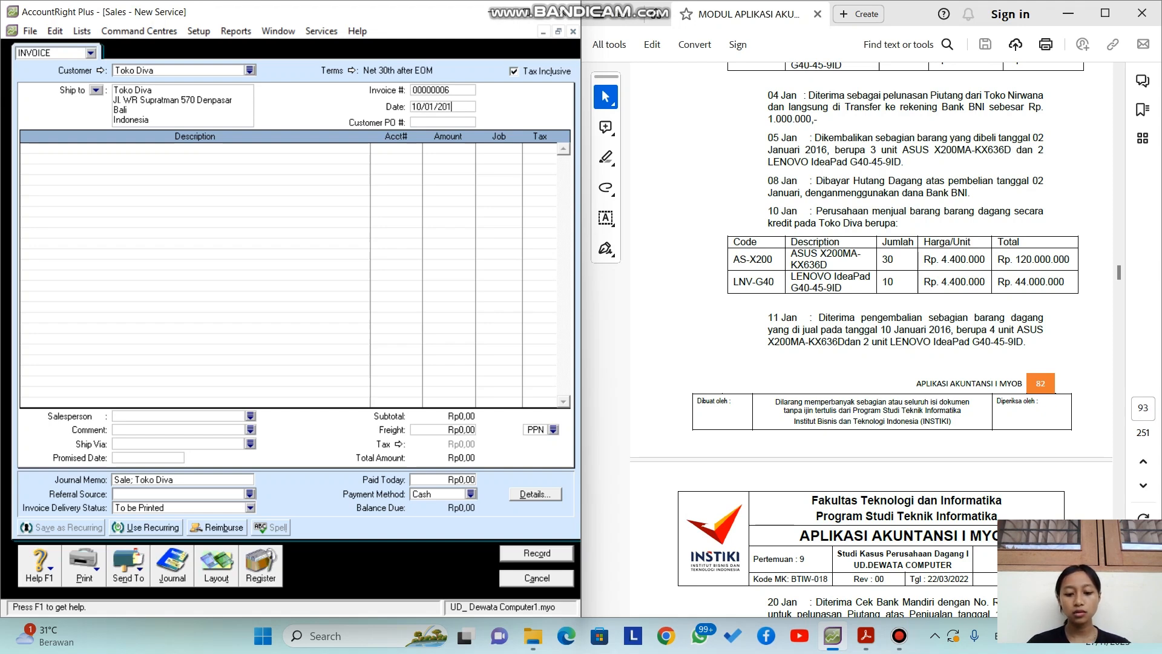
{"action": "type", "text": "16"}
{"action": "key", "text": "BackSpace"}
{"action": "key", "text": "BackSpace"}
{"action": "type", "text": "6"}
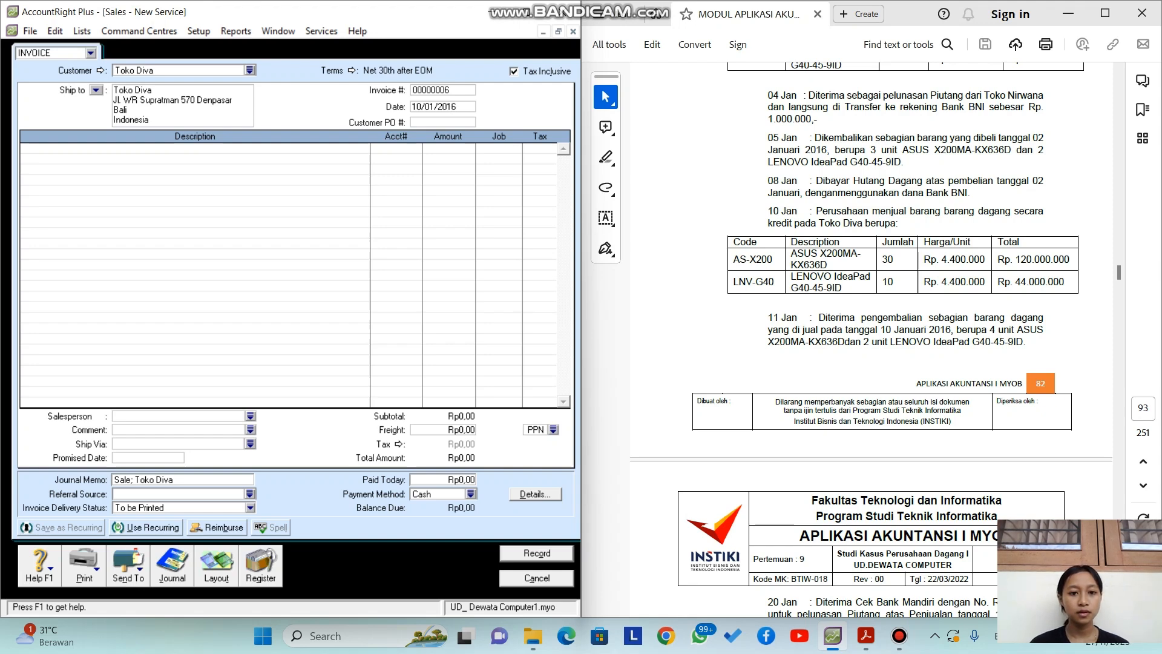
Step: Make invoice prices tax-exclusive and switch the invoice to the Item layout
{"action": "left_click", "coordinate": [514, 71]}
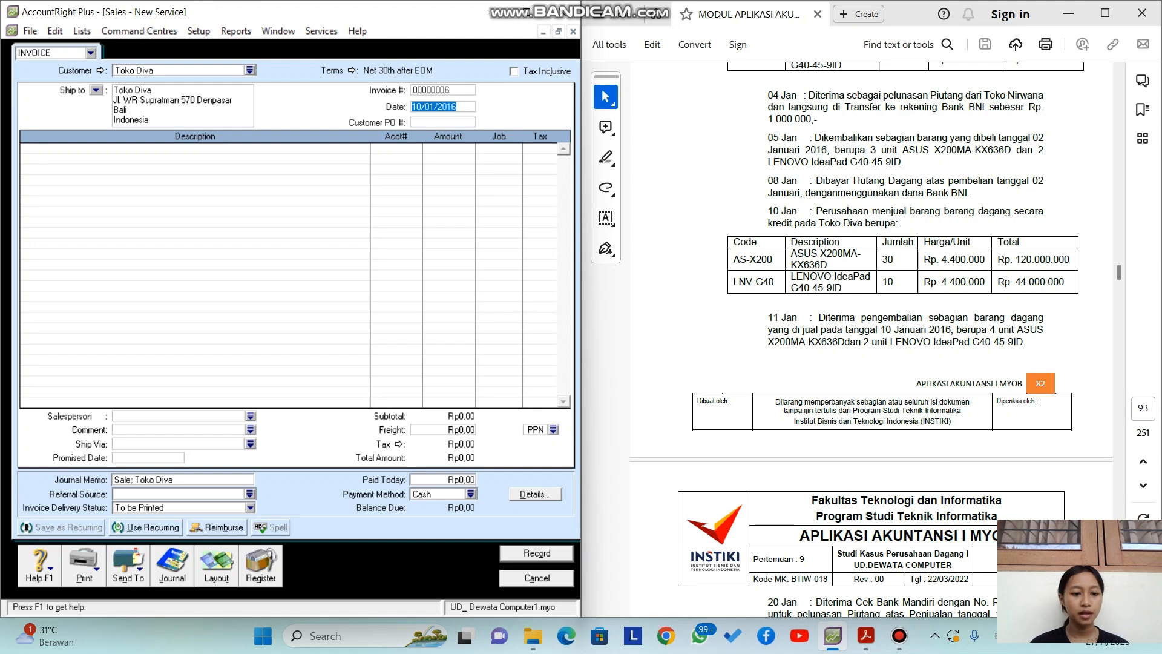
{"action": "left_click", "coordinate": [216, 566]}
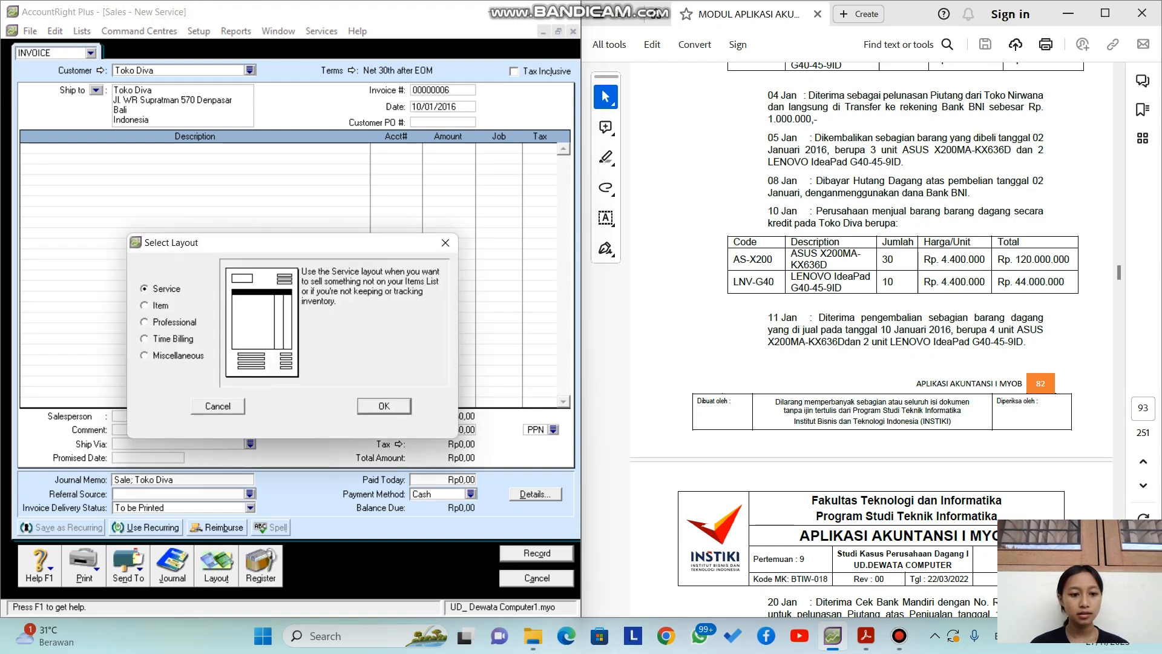
{"action": "left_click", "coordinate": [145, 306]}
{"action": "key", "text": "Return"}
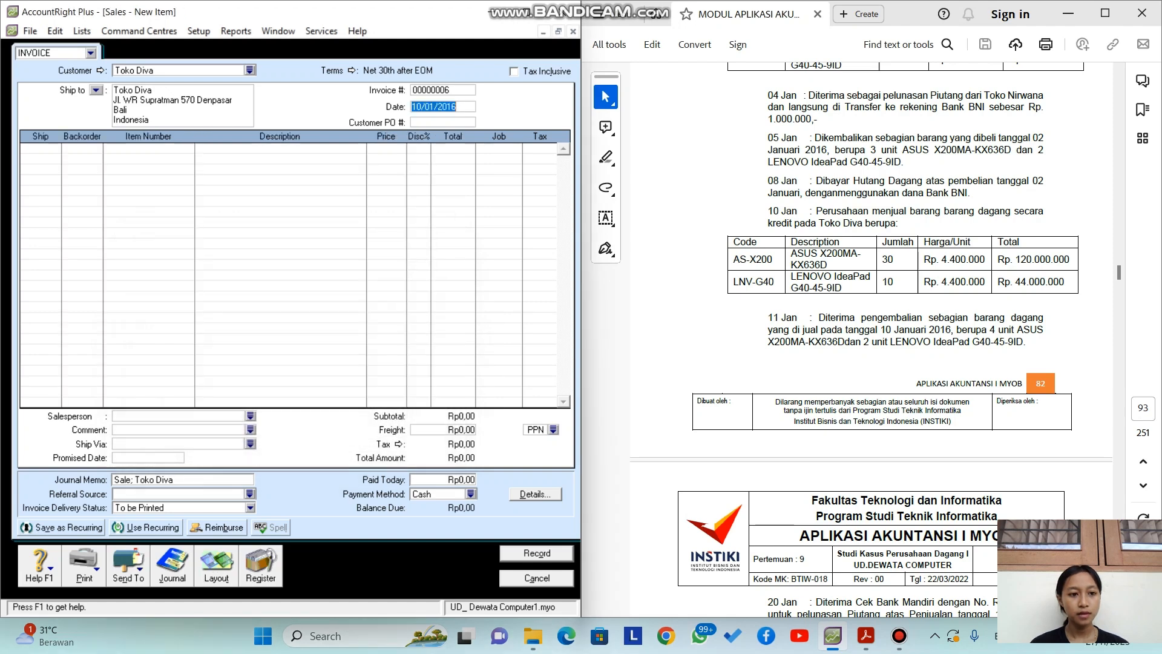
Step: Add a first line of 30 AS-X200, totalling Rp132.000.000
{"action": "left_click", "coordinate": [36, 148]}
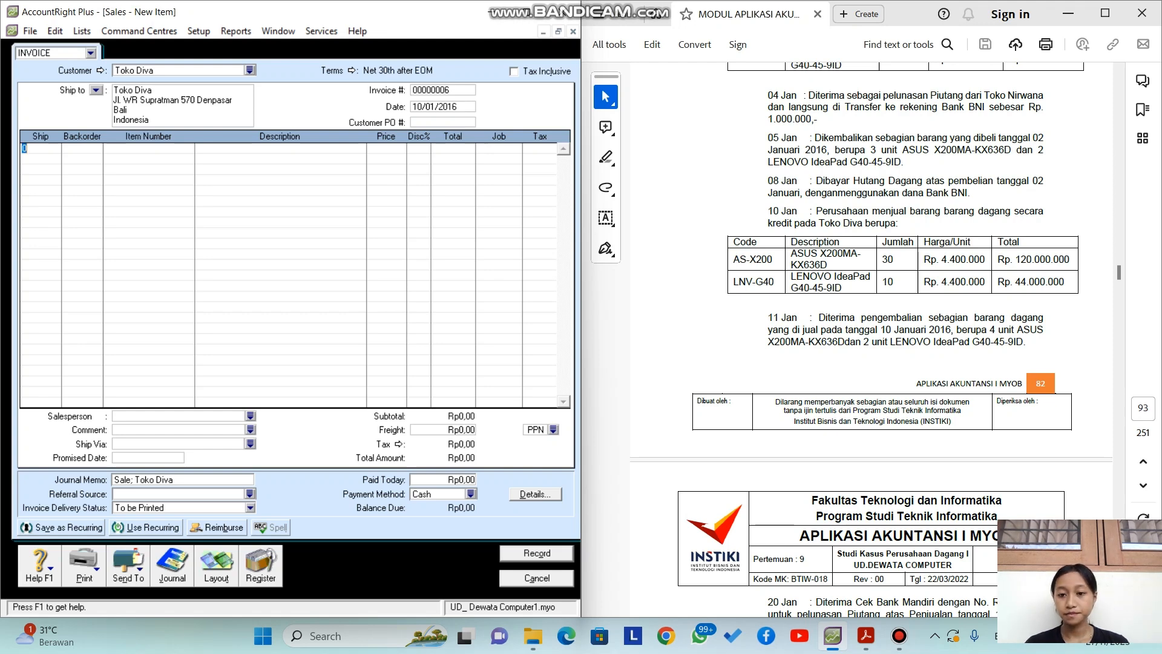
{"action": "type", "text": "3"}
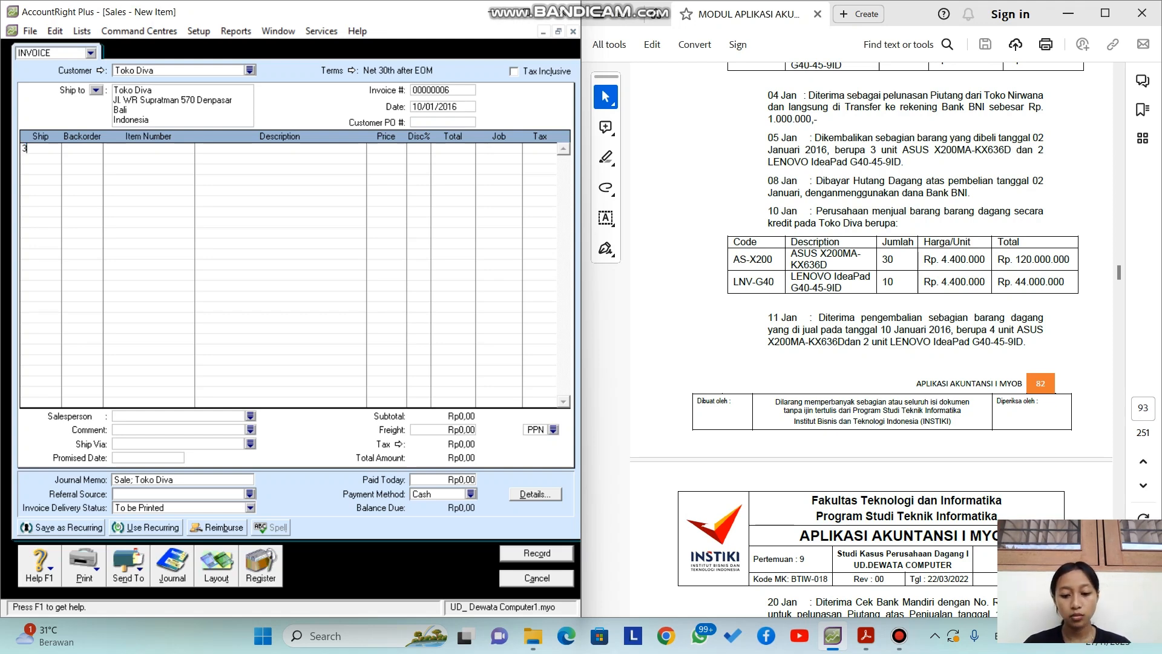
{"action": "key", "text": "space"}
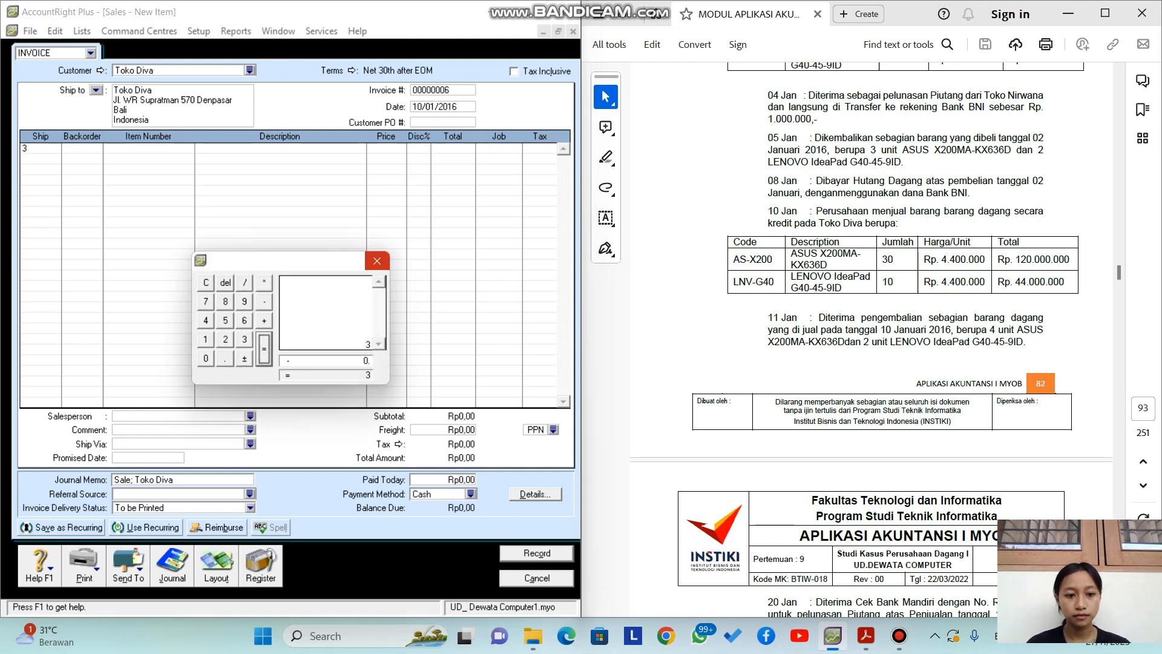
{"action": "left_click", "coordinate": [378, 261]}
{"action": "type", "text": "0"}
{"action": "key", "text": "Tab"}
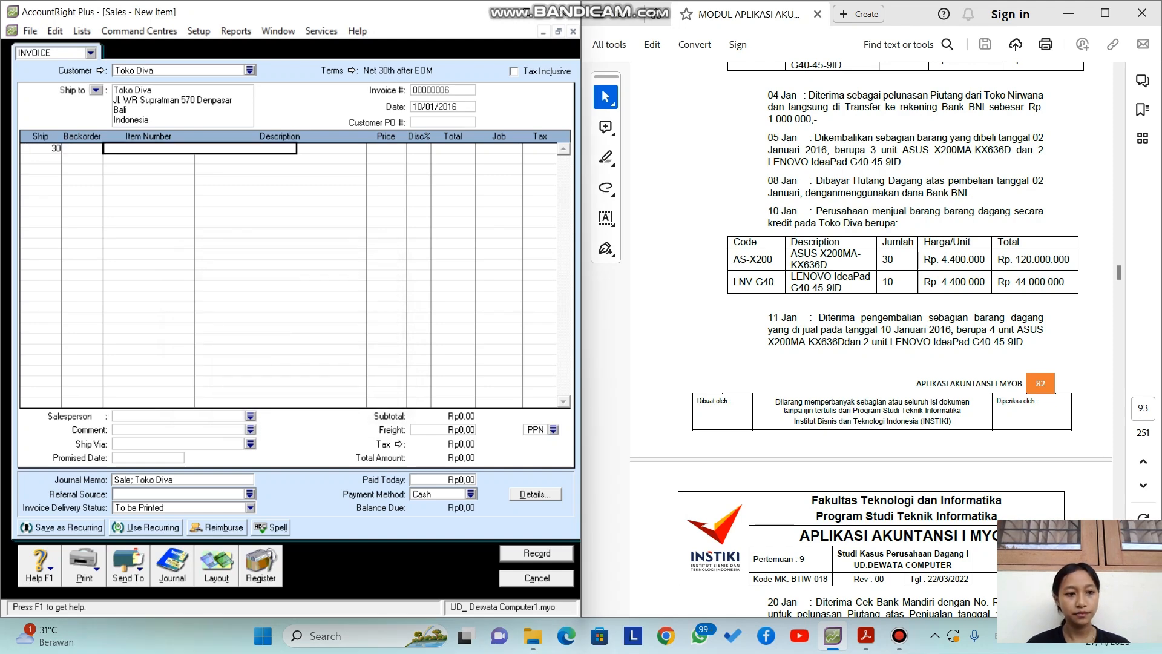
{"action": "key", "text": "Tab"}
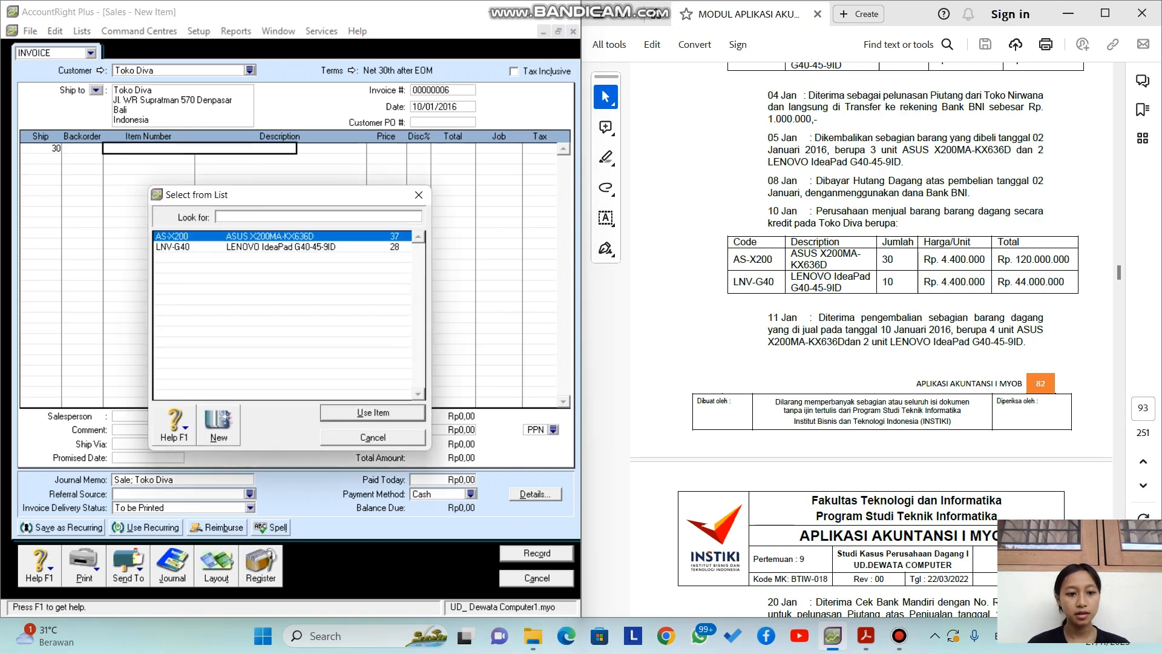
{"action": "type", "text": "AS-X200"}
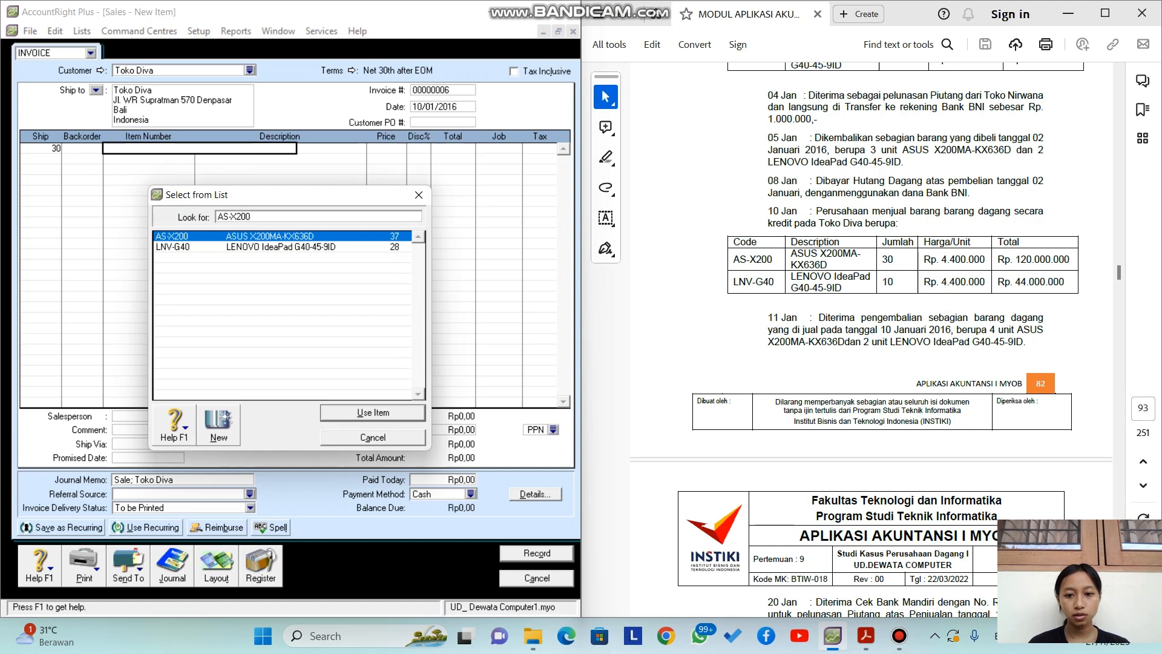
{"action": "key", "text": "Return"}
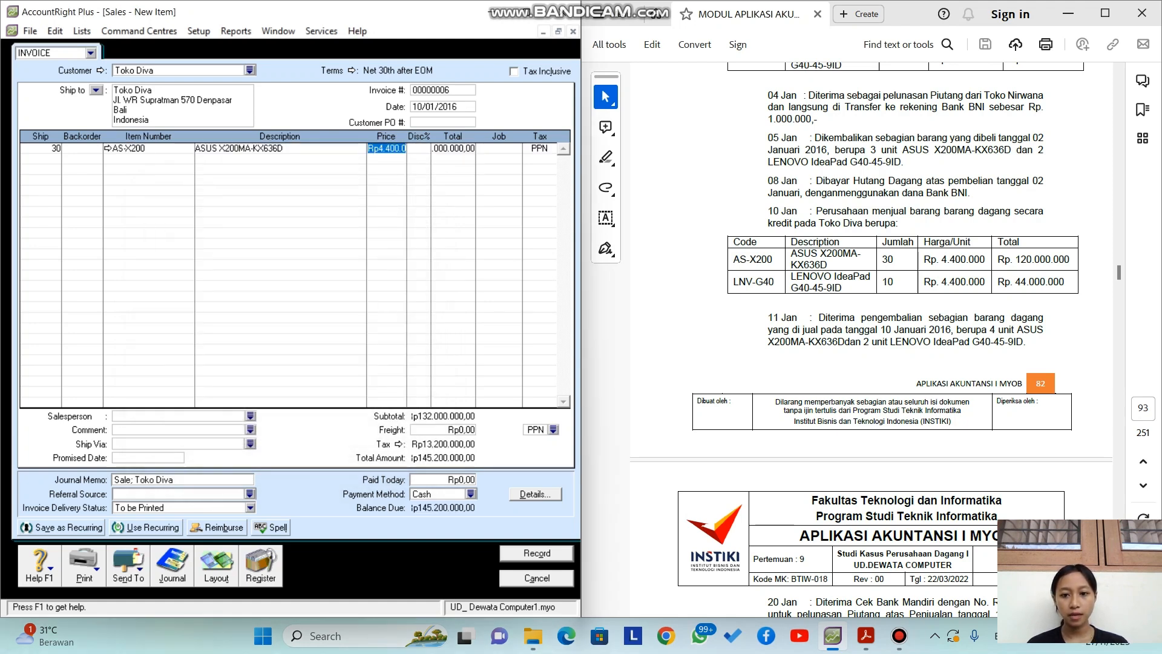
{"action": "key", "text": "Tab"}
{"action": "key", "text": "Tab"}
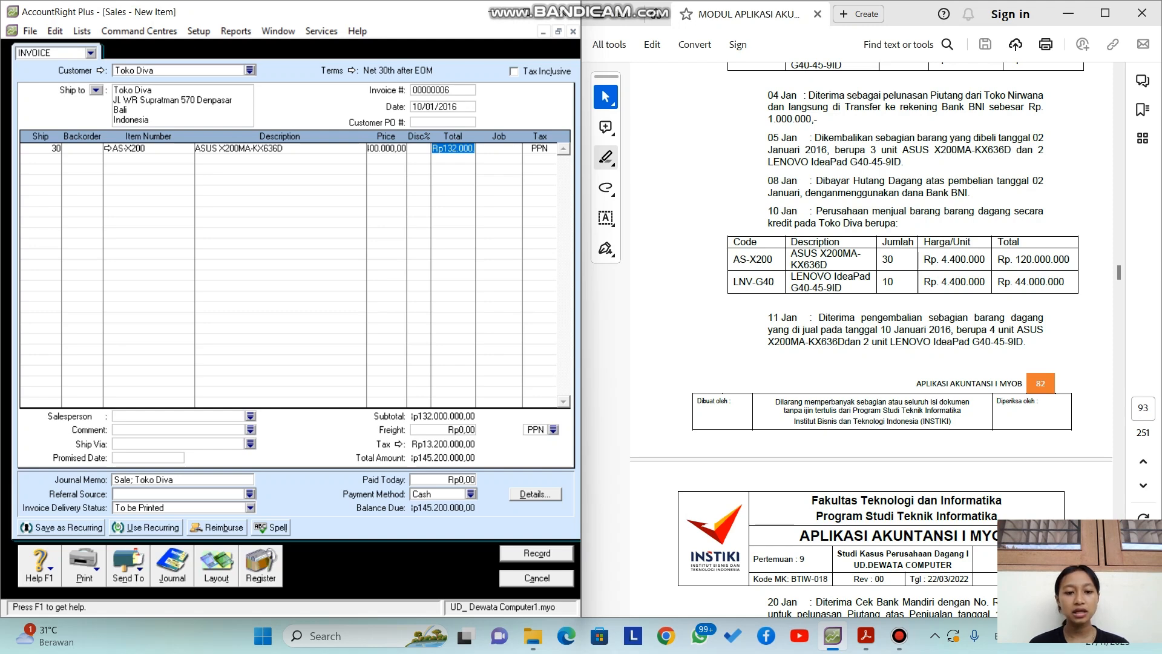
{"action": "key", "text": "Tab"}
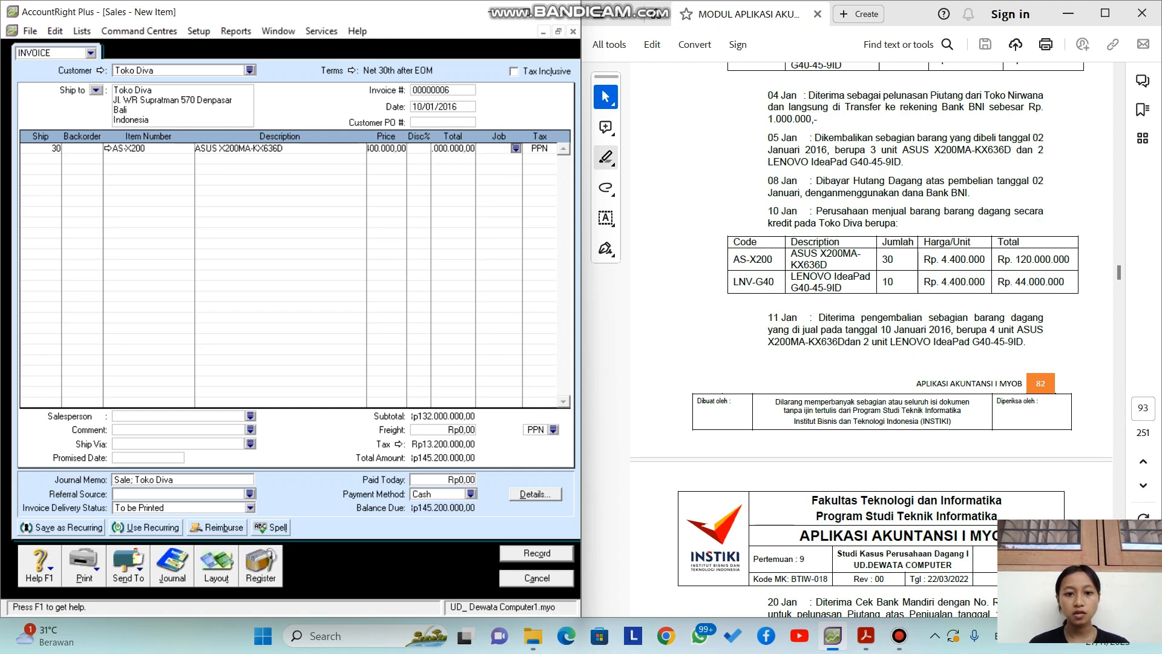
Step: Add a second line of 10 LNV-G40 at Rp4.400.000, totalling Rp44.000.000
{"action": "key", "text": "Tab"}
{"action": "key", "text": "Tab"}
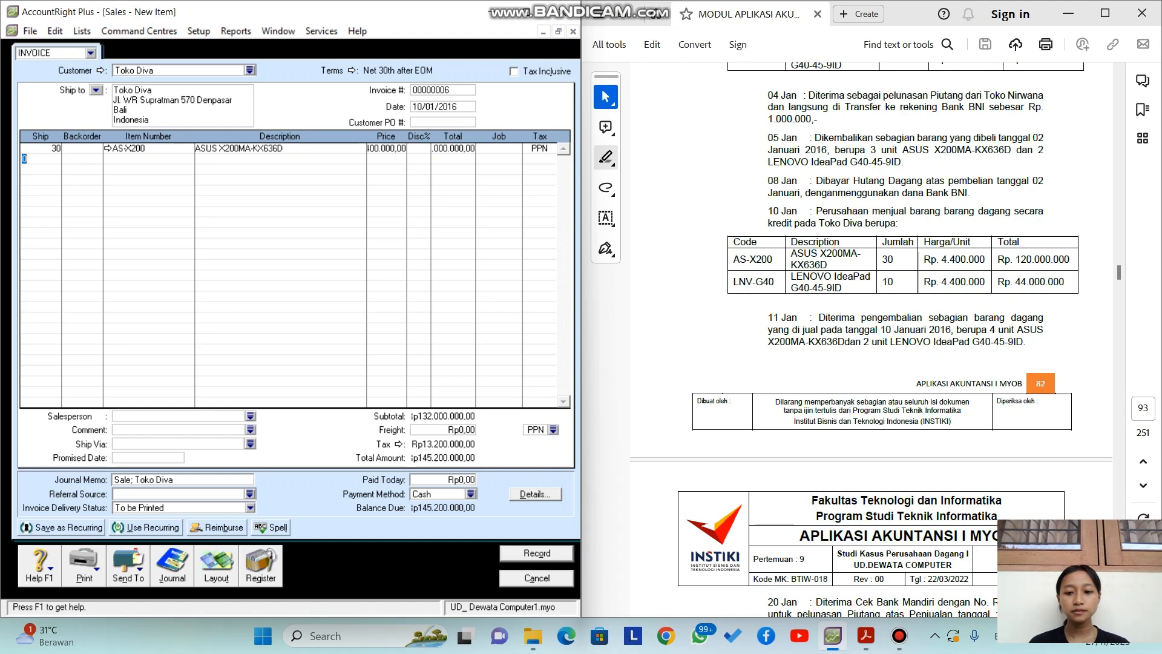
{"action": "type", "text": "10"}
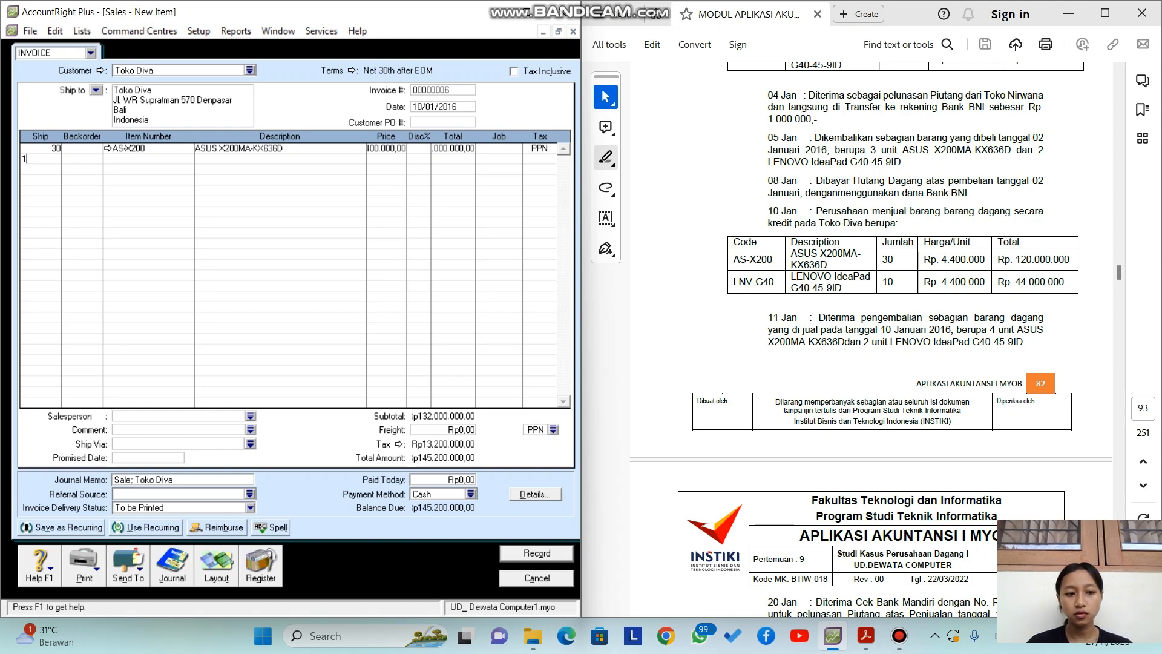
{"action": "key", "text": "Tab"}
{"action": "key", "text": "Tab"}
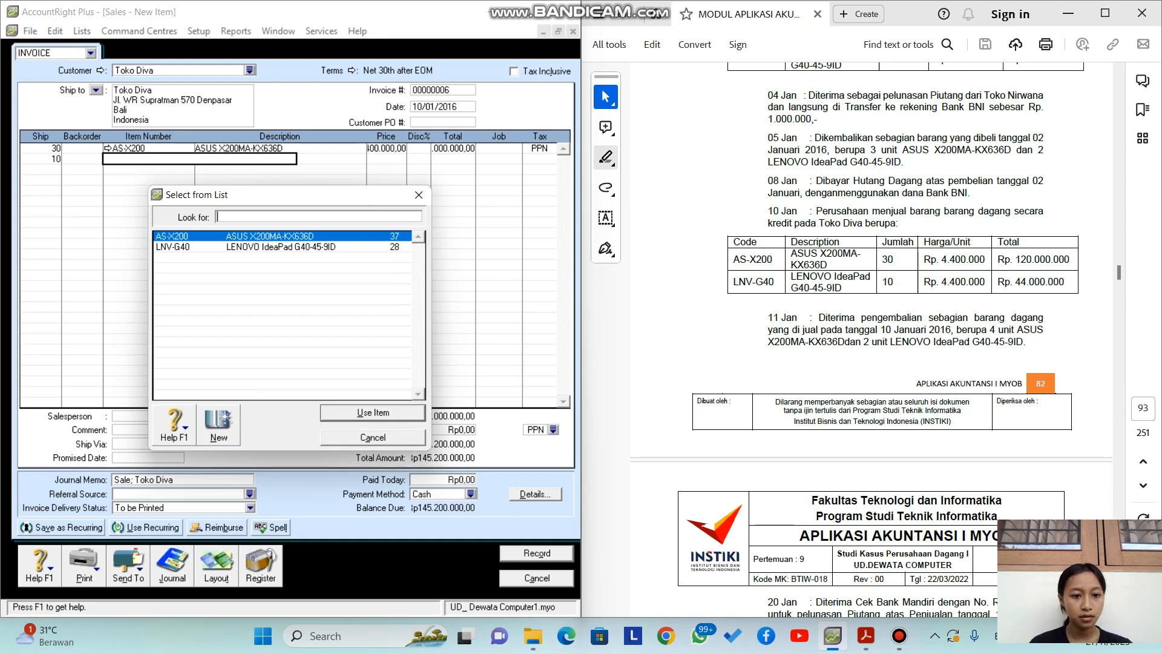
{"action": "type", "text": "LNV-G40"}
{"action": "key", "text": "Return"}
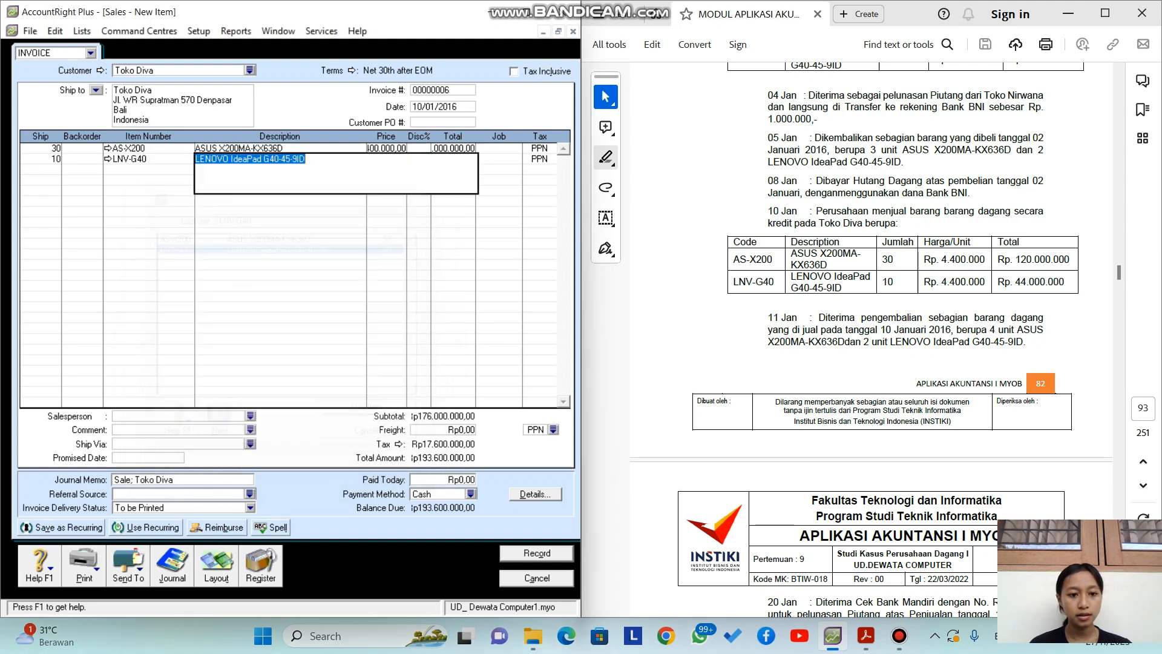
{"action": "key", "text": "Tab"}
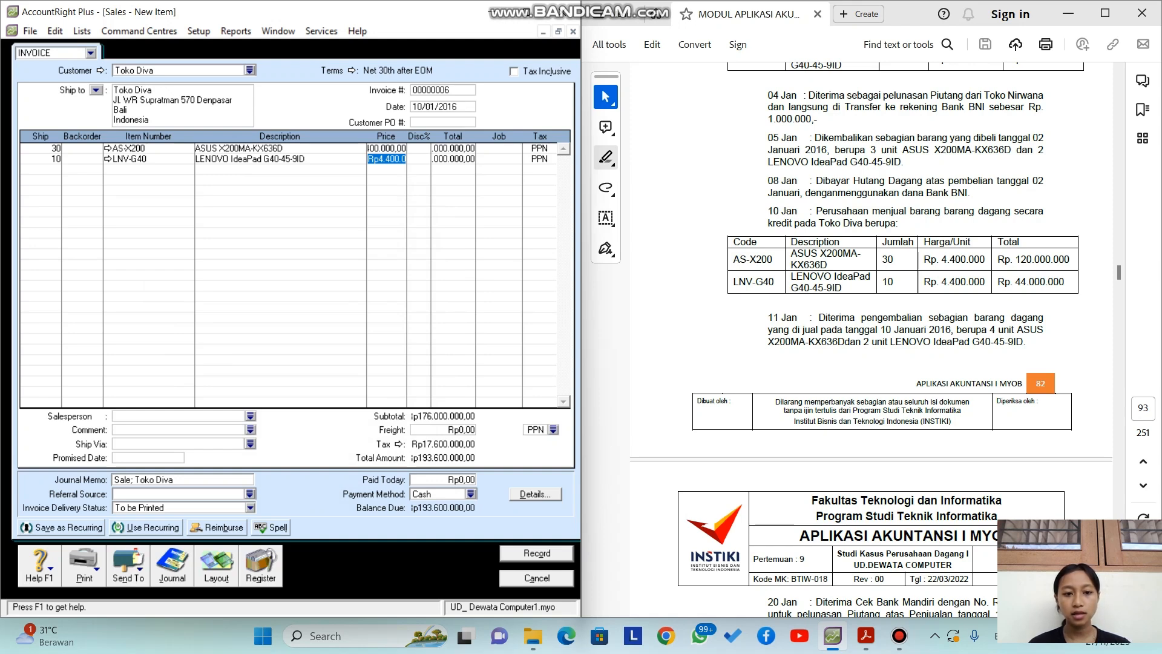
{"action": "key", "text": "Tab"}
{"action": "key", "text": "Tab"}
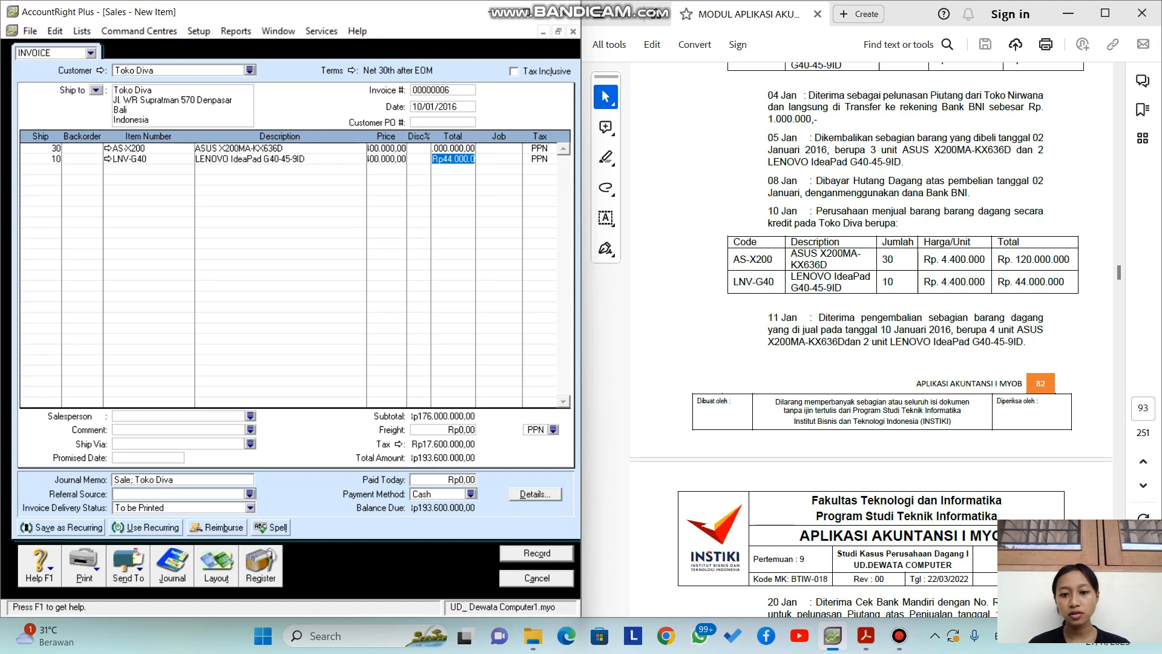
{"action": "key", "text": "Tab"}
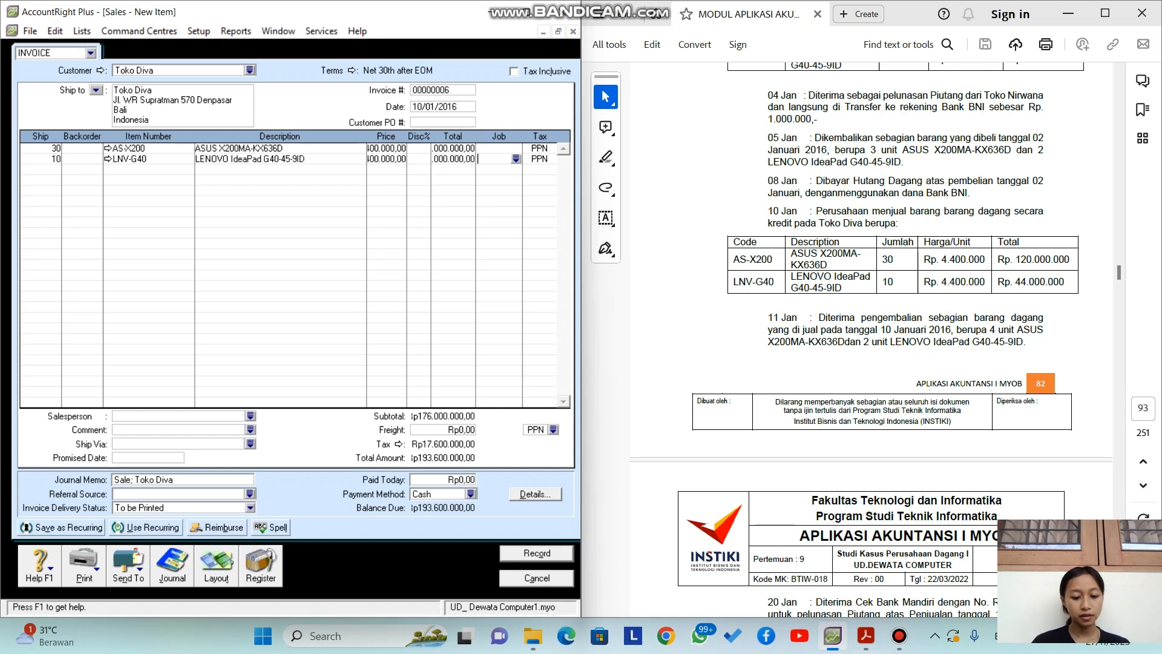
{"action": "key", "text": "ctrl+r"}
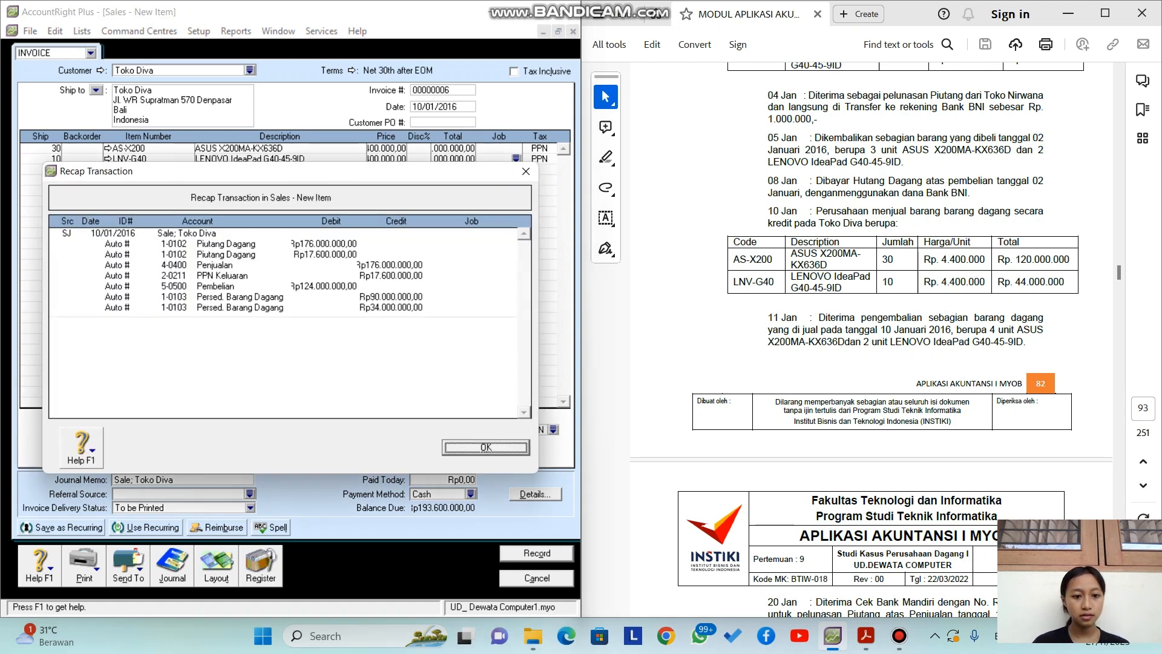
{"action": "key", "text": "Return"}
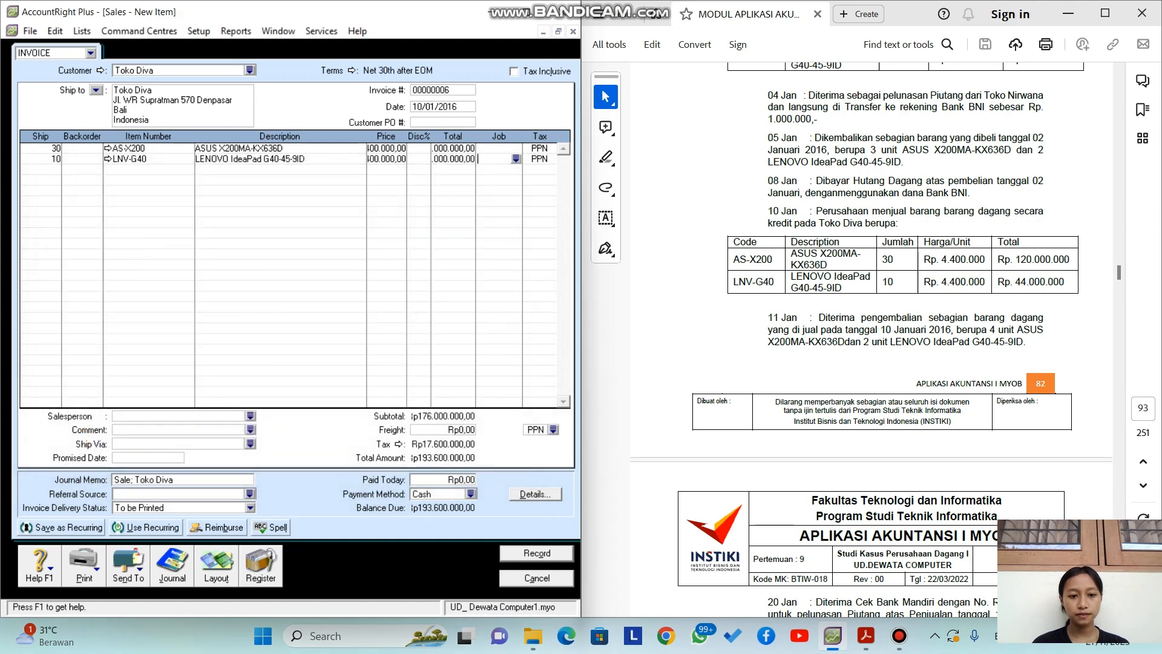
{"action": "key", "text": "Return"}
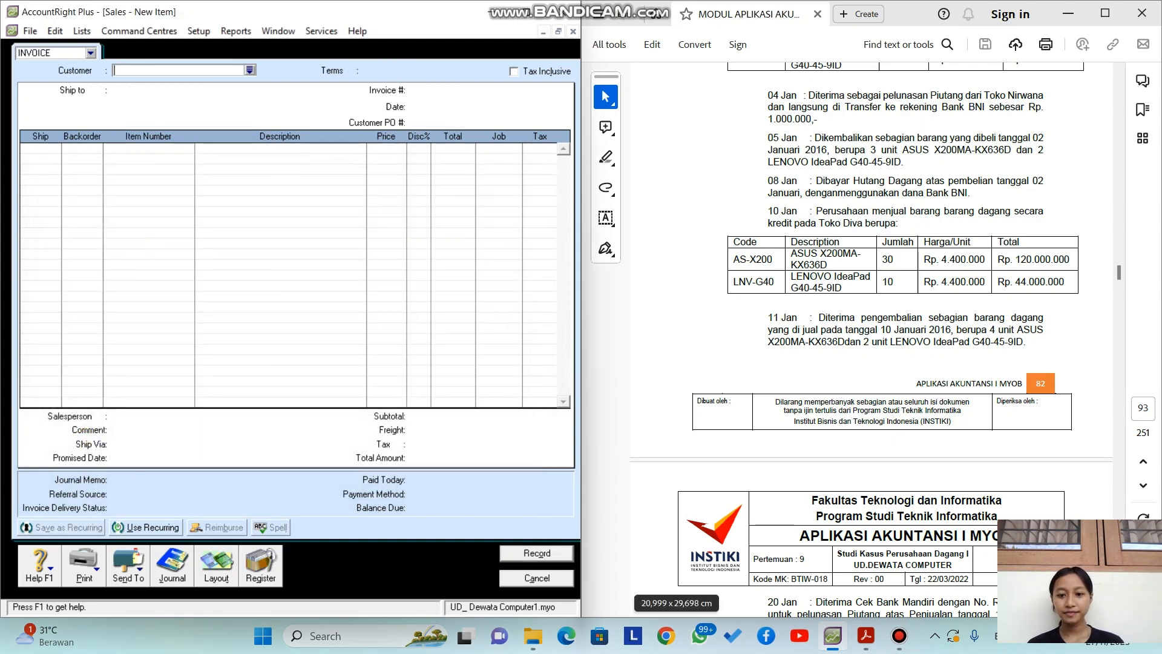
{"action": "key", "text": "Escape"}
{"action": "scroll", "coordinate": [886, 391], "scroll_direction": "up", "scroll_amount": 2}
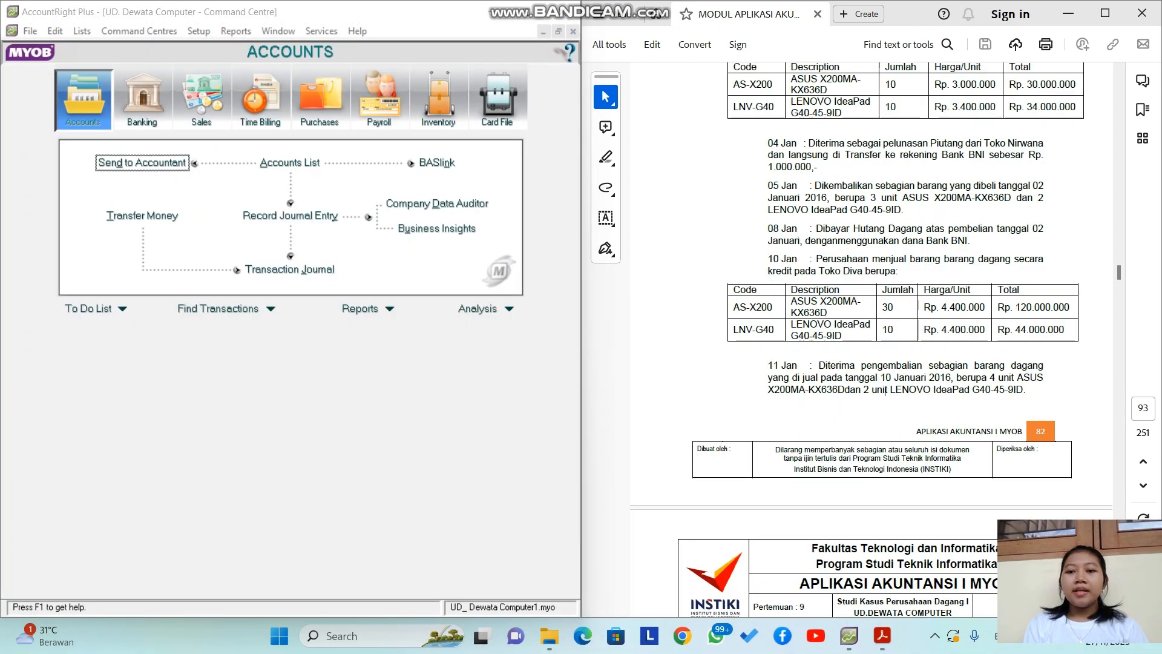
{"action": "scroll", "coordinate": [871, 339], "scroll_direction": "down", "scroll_amount": 1}
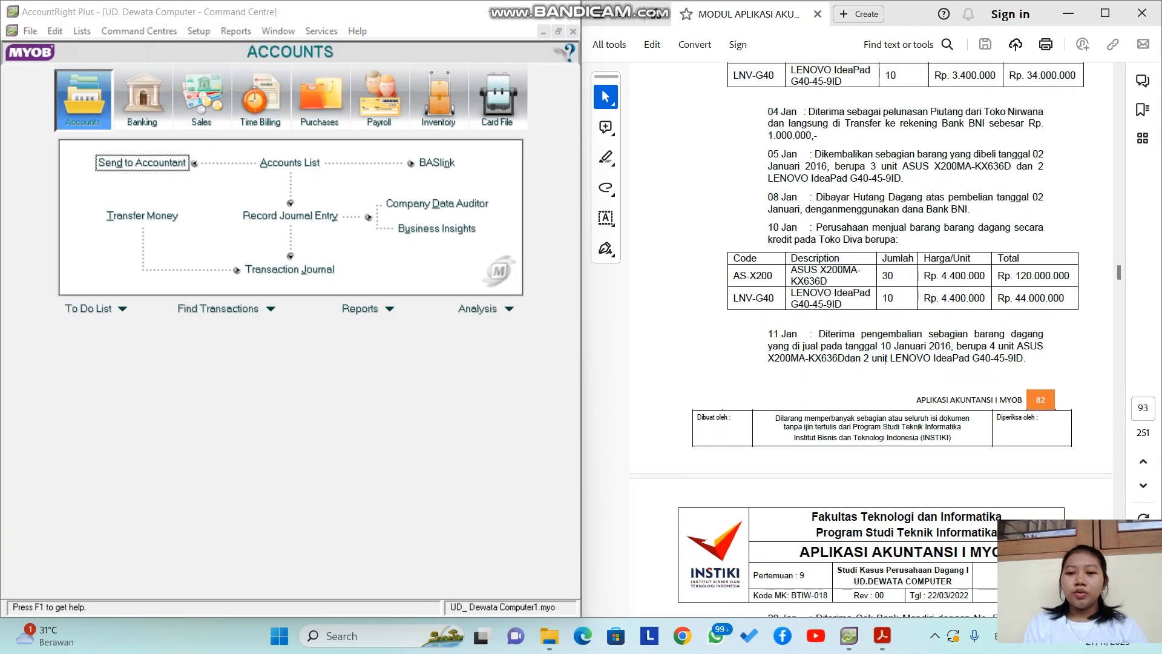
{"action": "left_click_drag", "start_coordinate": [768, 334], "coordinate": [1026, 359]}
{"action": "left_click", "coordinate": [1004, 376]}
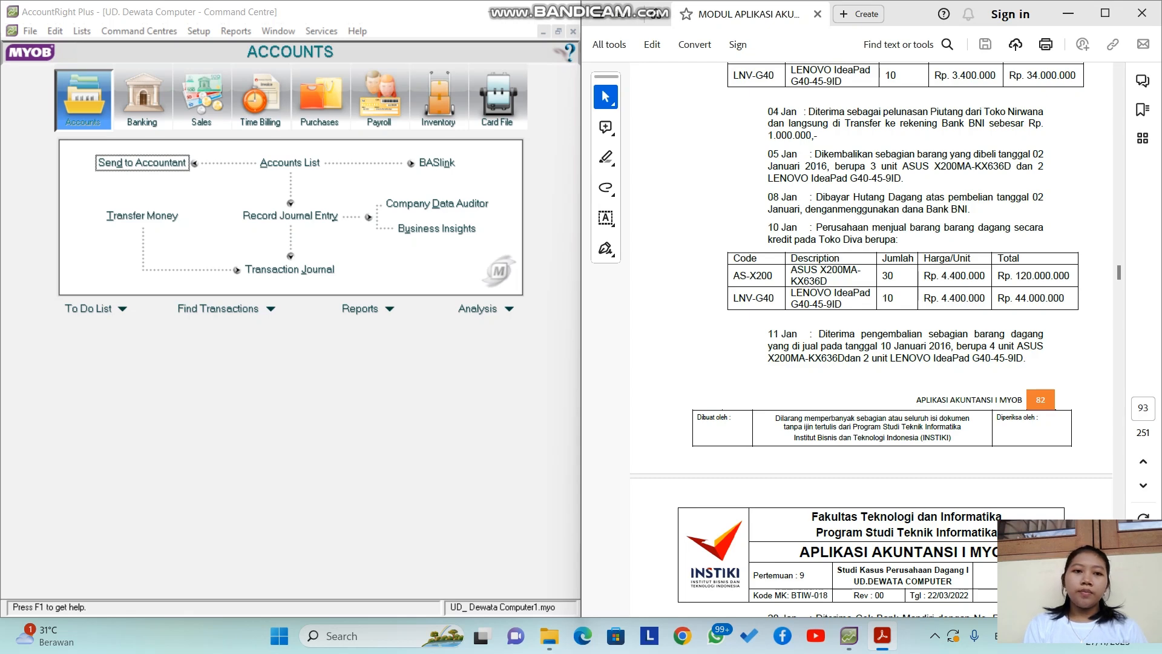
Step: Open a new Toko Diva sale in the Item layout, ready for the first line's quantity
{"action": "left_click", "coordinate": [202, 100]}
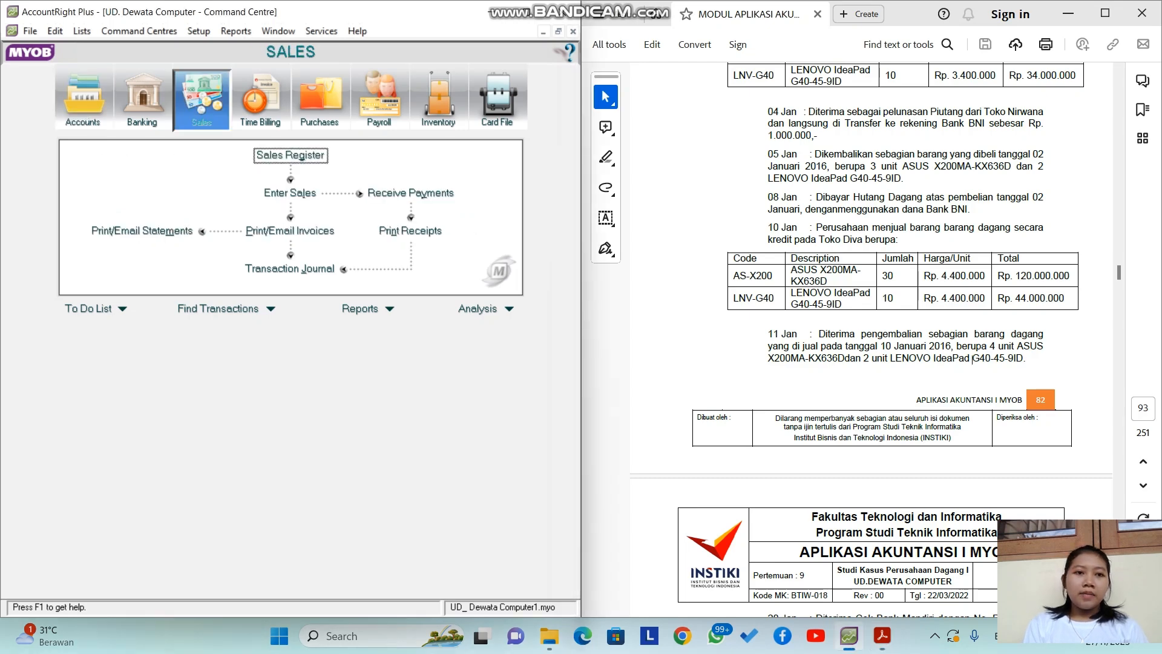
{"action": "left_click", "coordinate": [290, 193]}
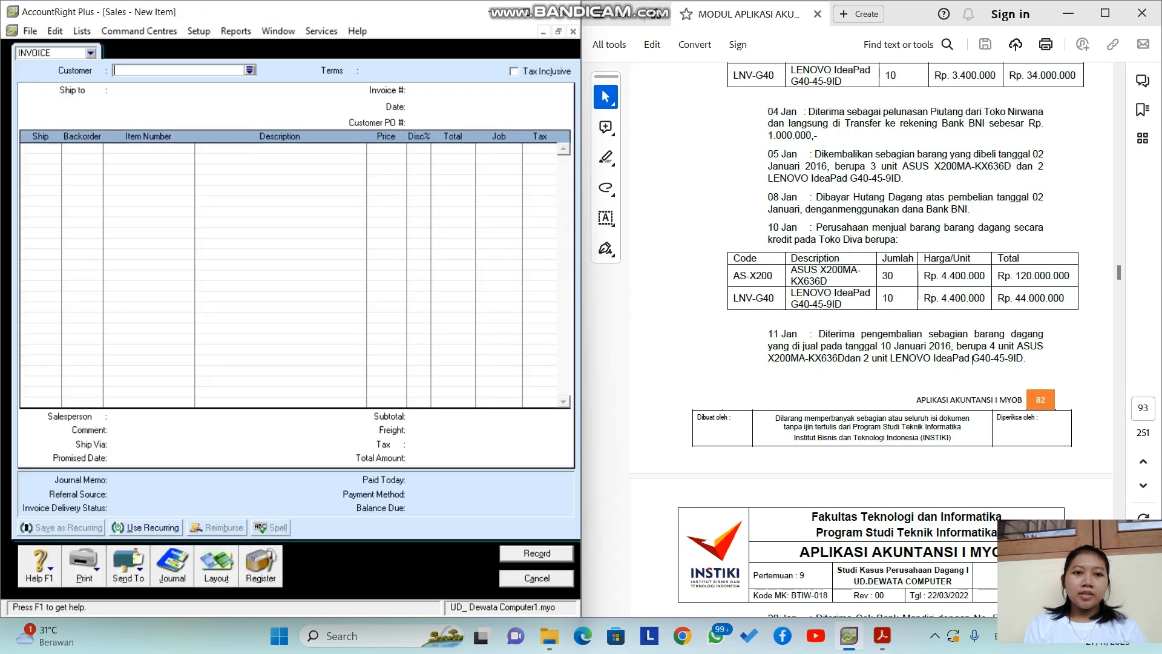
{"action": "left_click", "coordinate": [250, 70]}
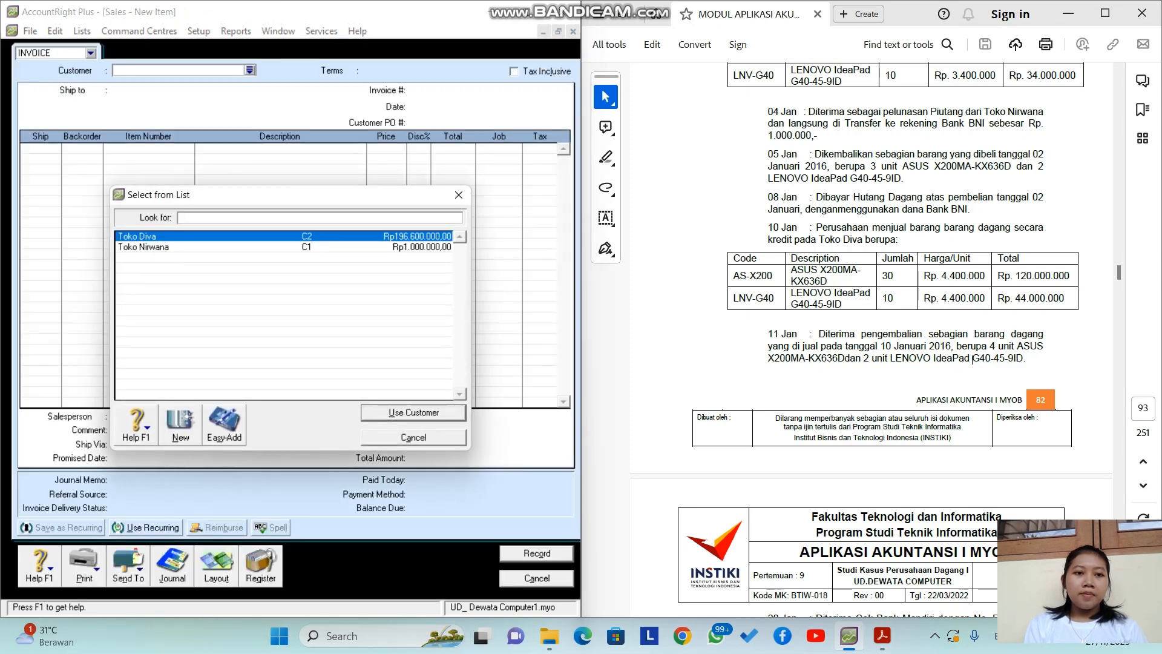
{"action": "key", "text": "Return"}
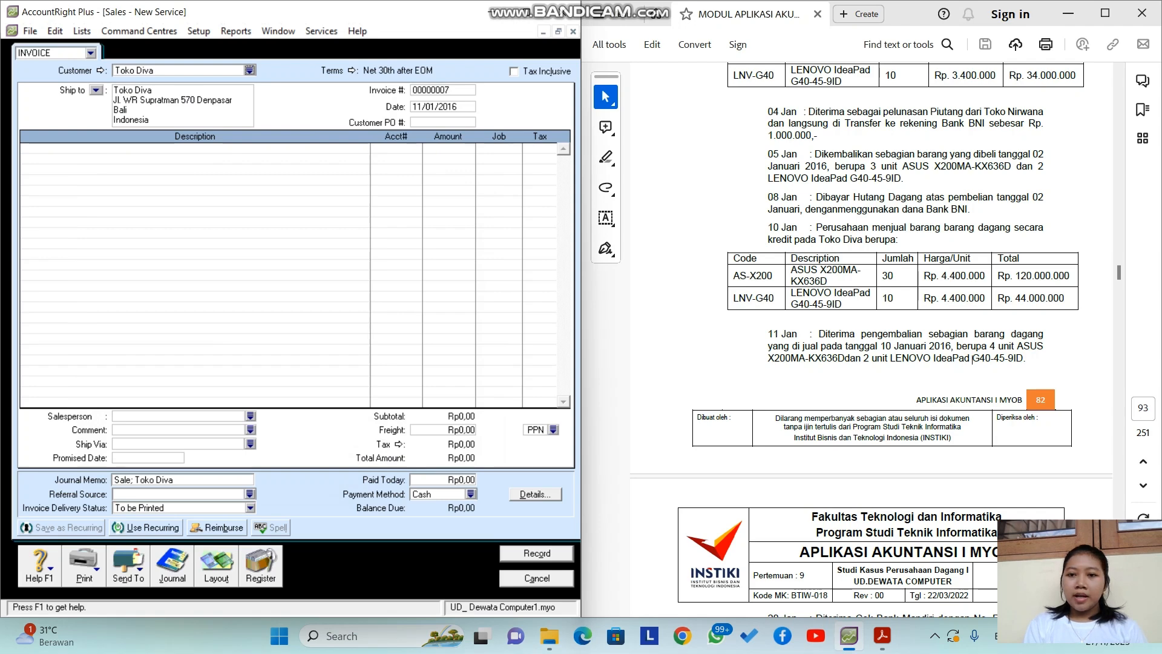
{"action": "left_click", "coordinate": [216, 568]}
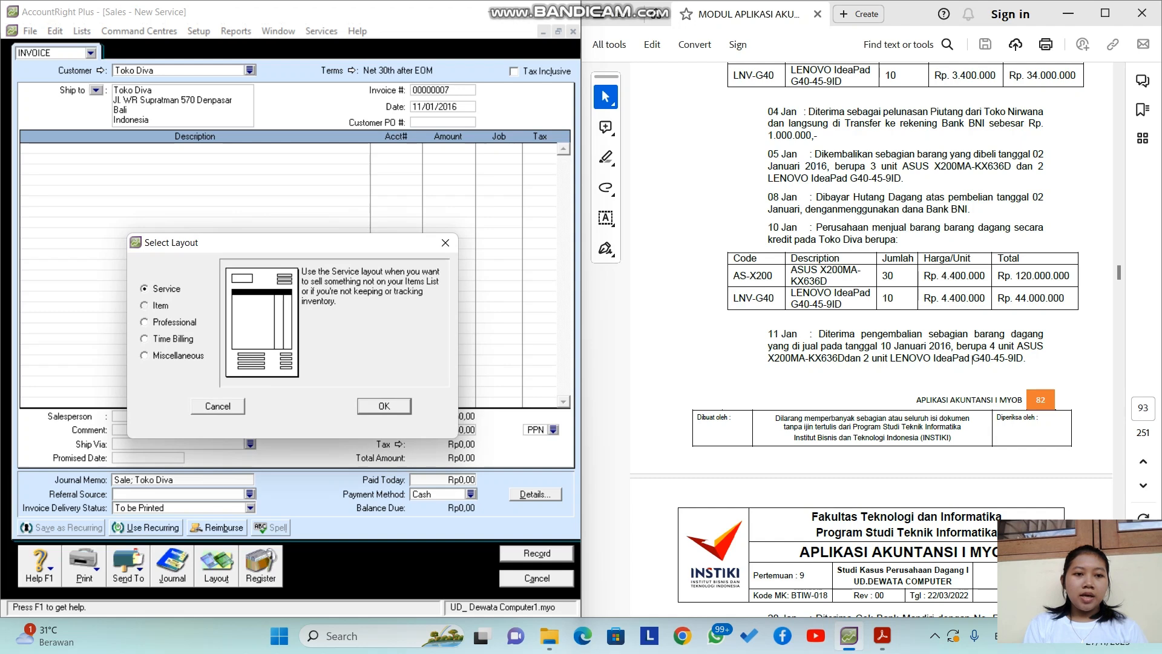
{"action": "left_click", "coordinate": [146, 306]}
{"action": "left_click", "coordinate": [384, 405]}
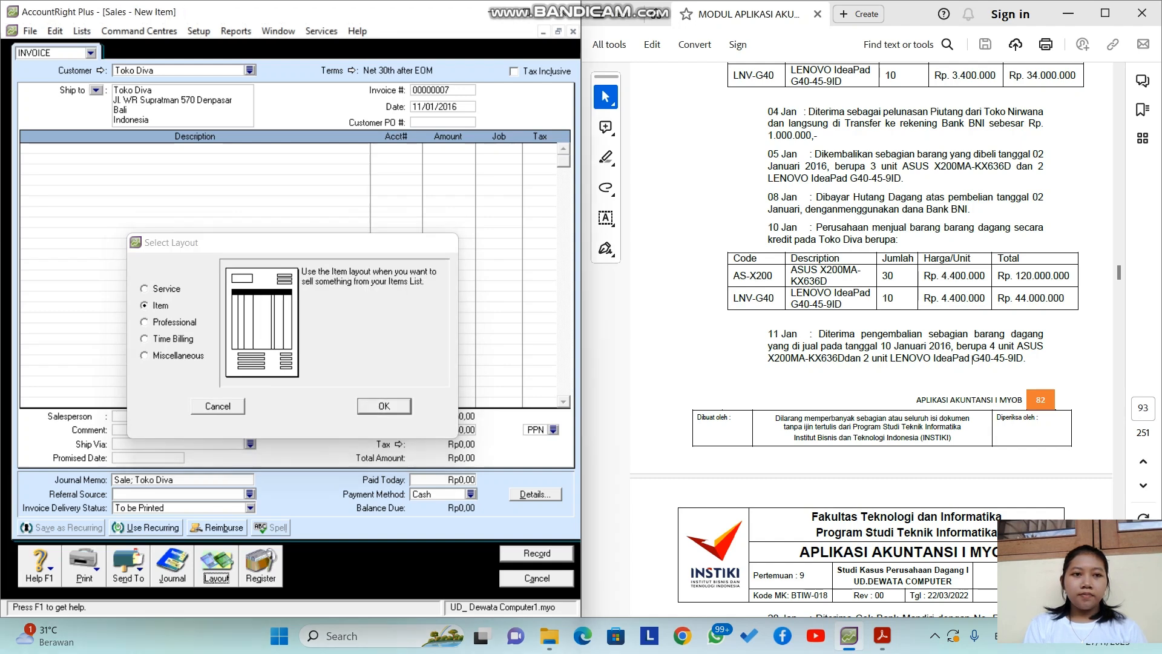
{"action": "left_click", "coordinate": [38, 149]}
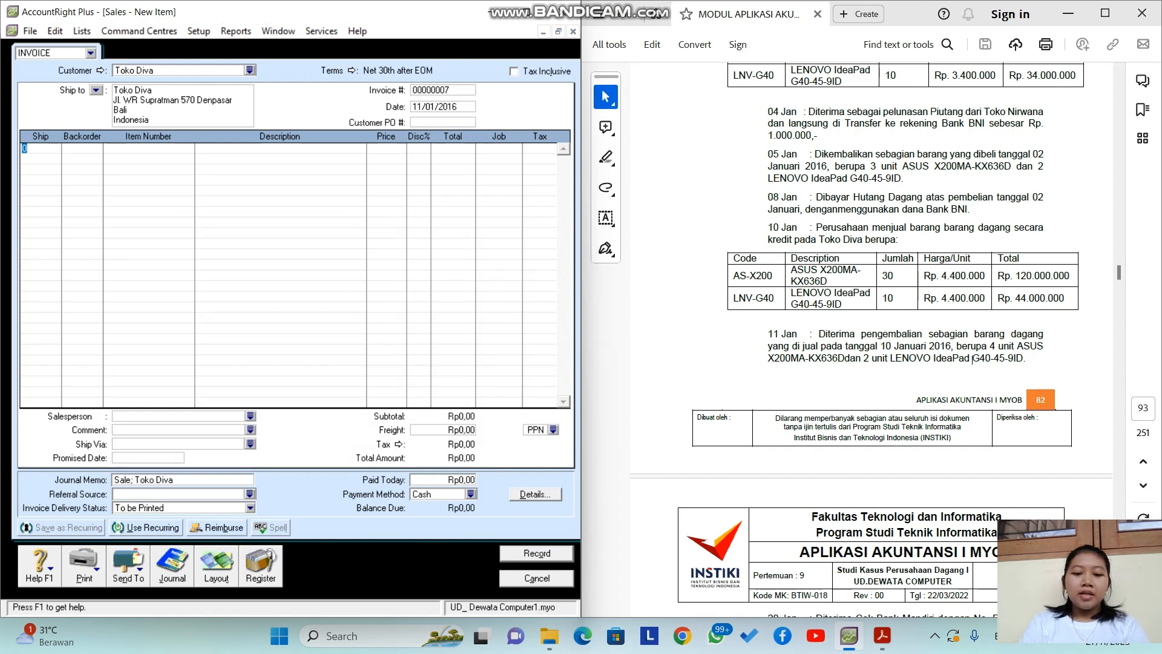
Step: Enter return lines of -4 AS-X200 and -2 LNV-G40 at their default prices
{"action": "key", "text": "BackSpace"}
{"action": "type", "text": "-4"}
{"action": "key", "text": "Tab"}
{"action": "key", "text": "Tab"}
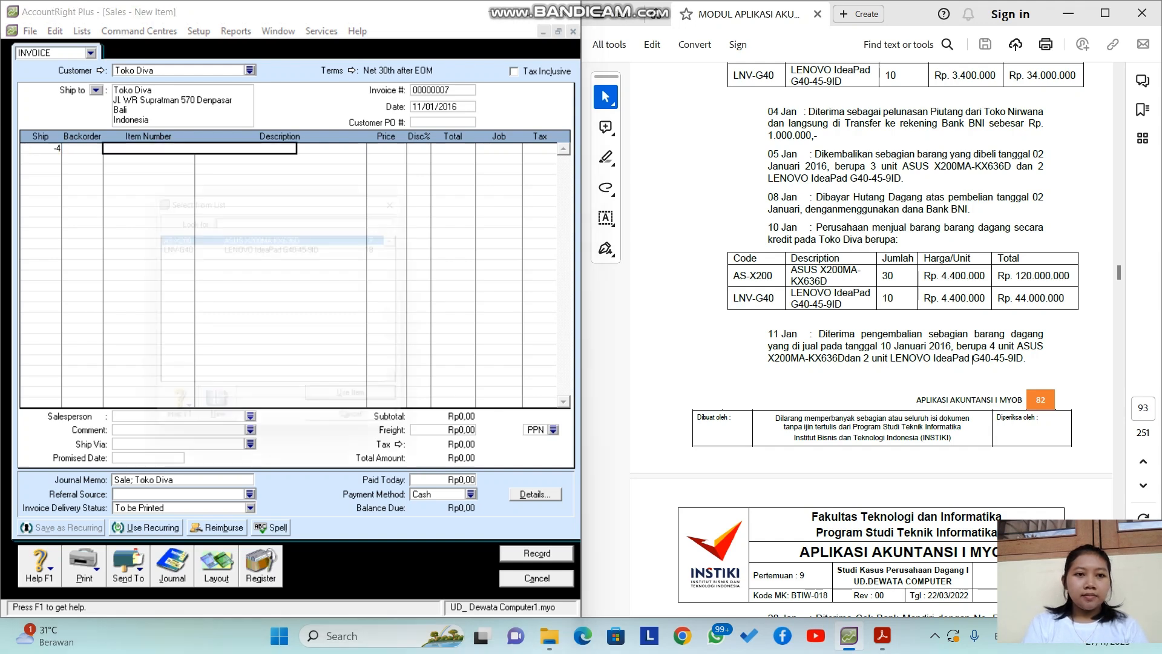
{"action": "key", "text": "Tab"}
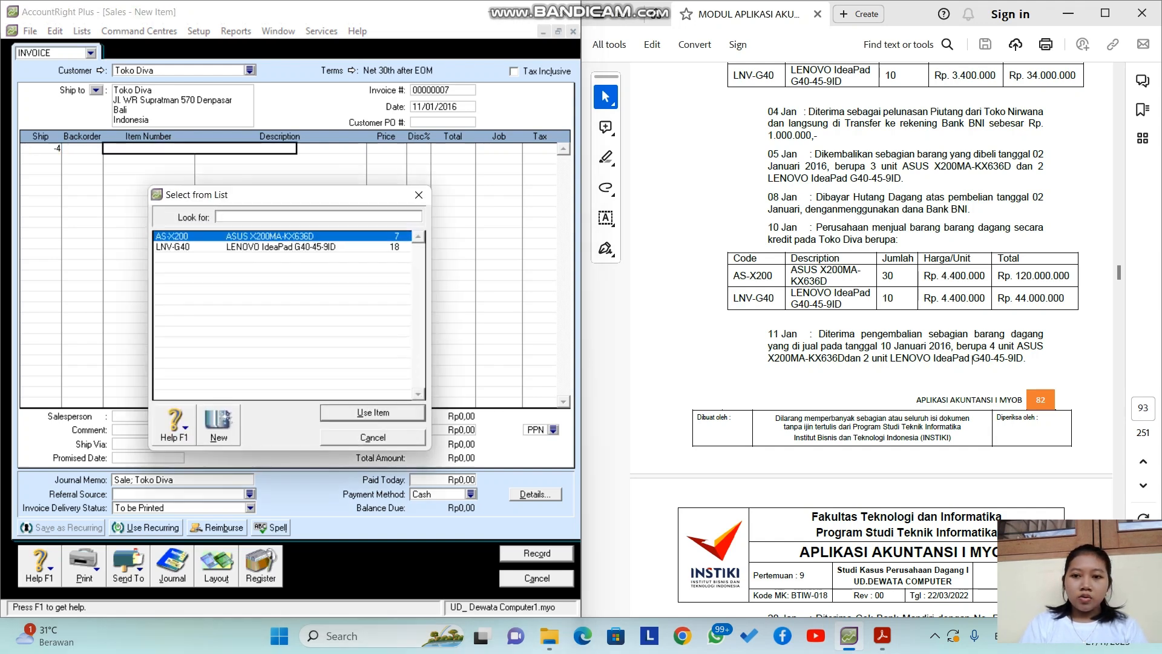
{"action": "key", "text": "Return"}
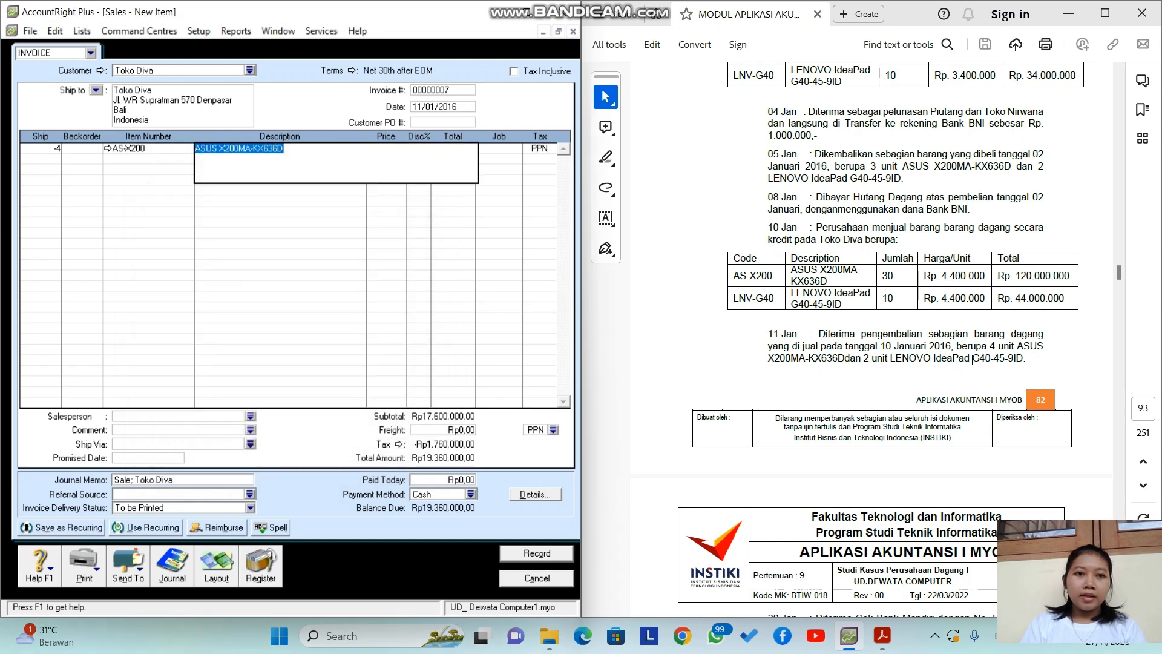
{"action": "key", "text": "Tab"}
{"action": "key", "text": "Return"}
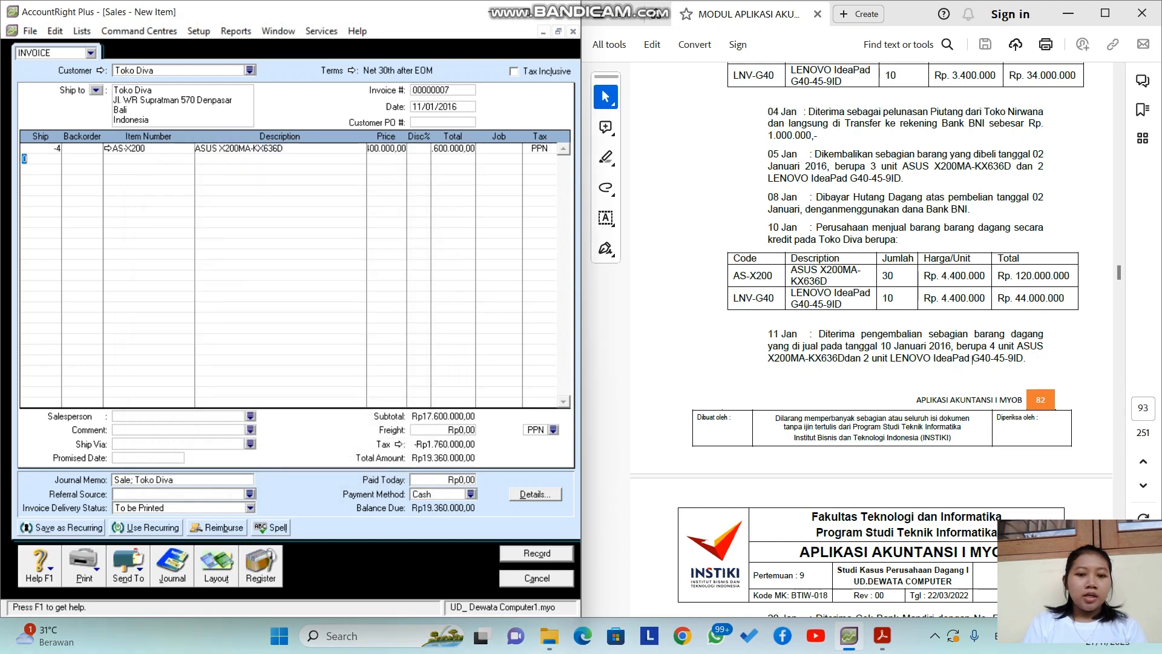
{"action": "type", "text": "-2"}
{"action": "key", "text": "Tab"}
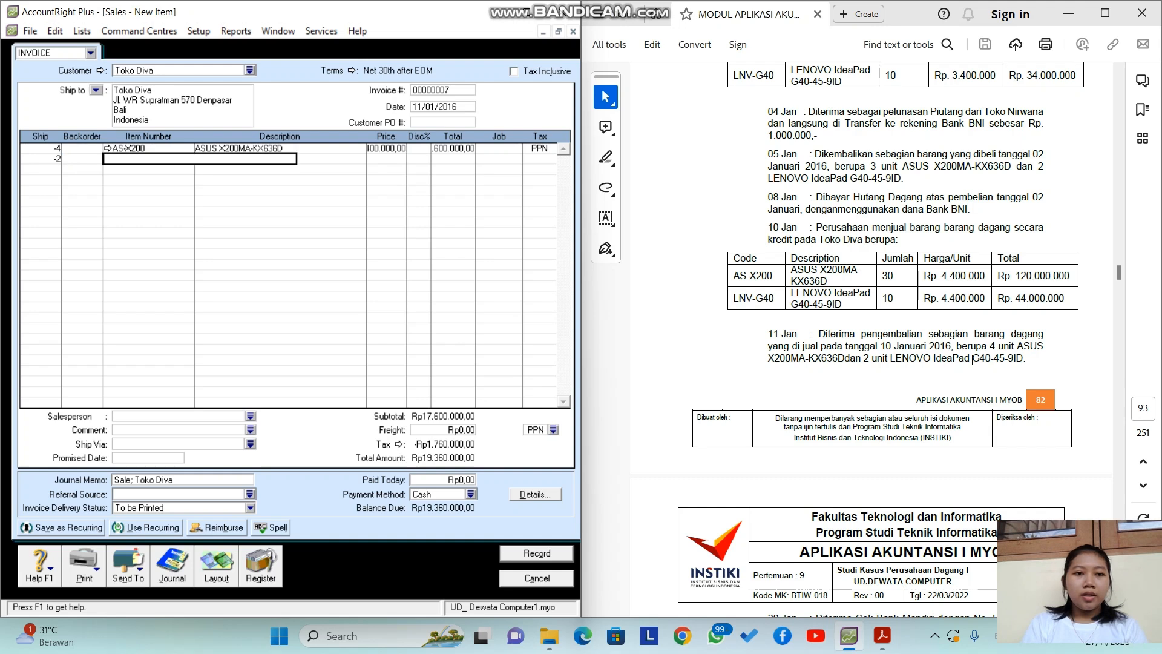
{"action": "key", "text": "Tab"}
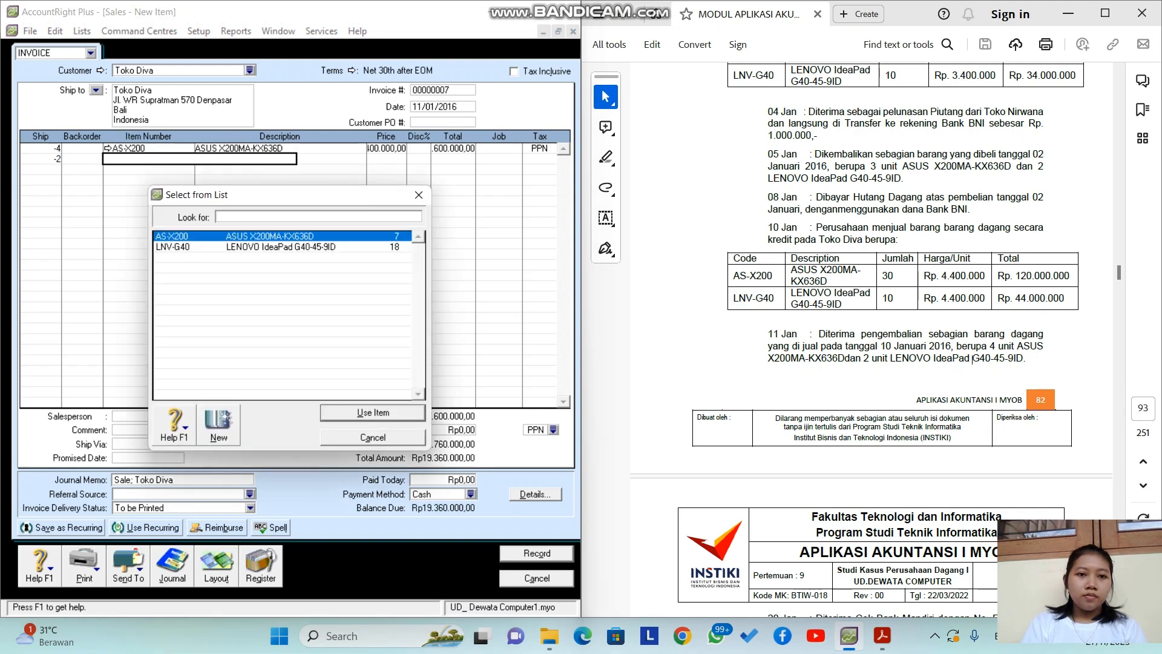
{"action": "key", "text": "Down"}
{"action": "key", "text": "Return"}
{"action": "key", "text": "Tab"}
{"action": "key", "text": "Return"}
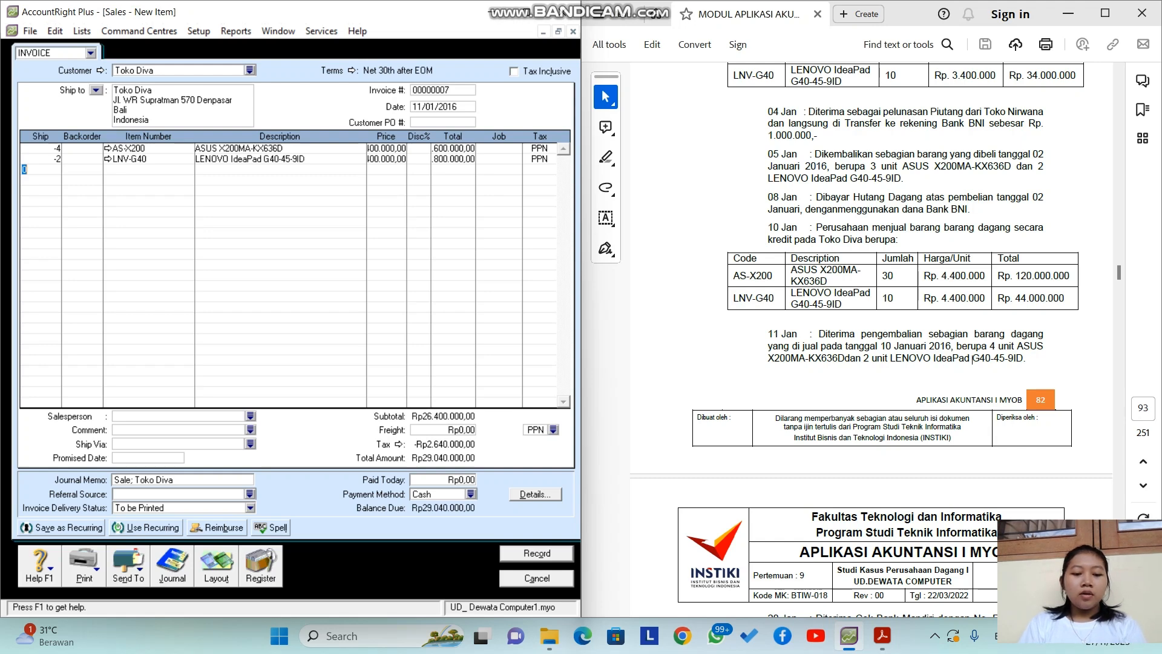
Step: Check the transaction recap and record the Rp29.040.000,00 sales return
{"action": "key", "text": "ctrl+r"}
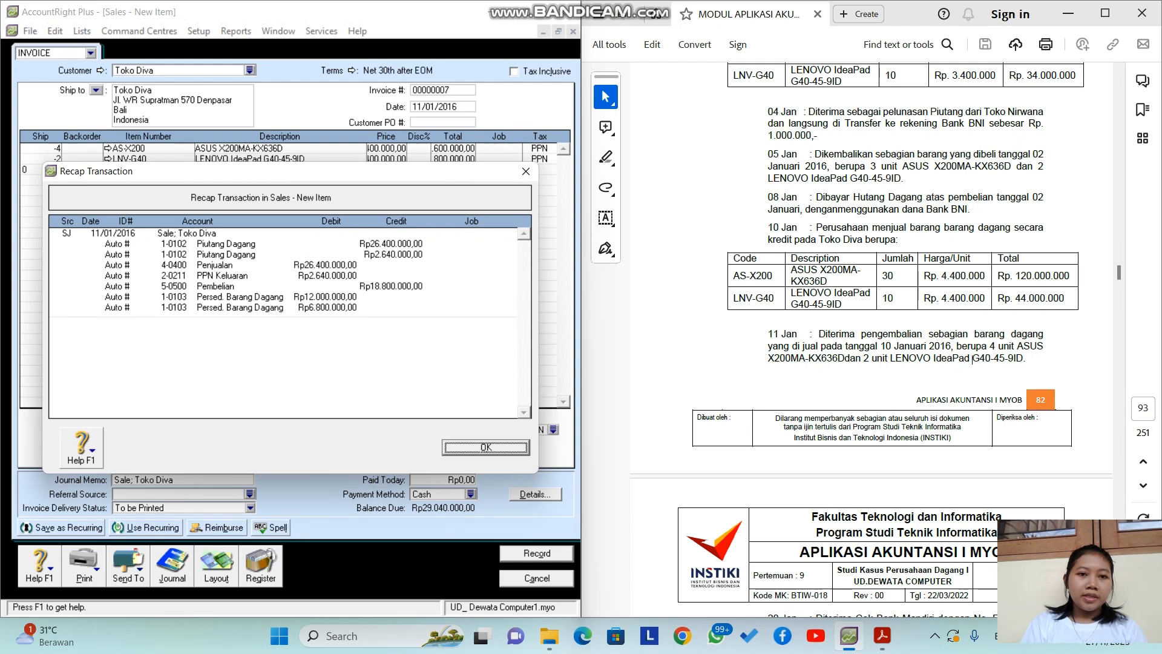
{"action": "key", "text": "Return"}
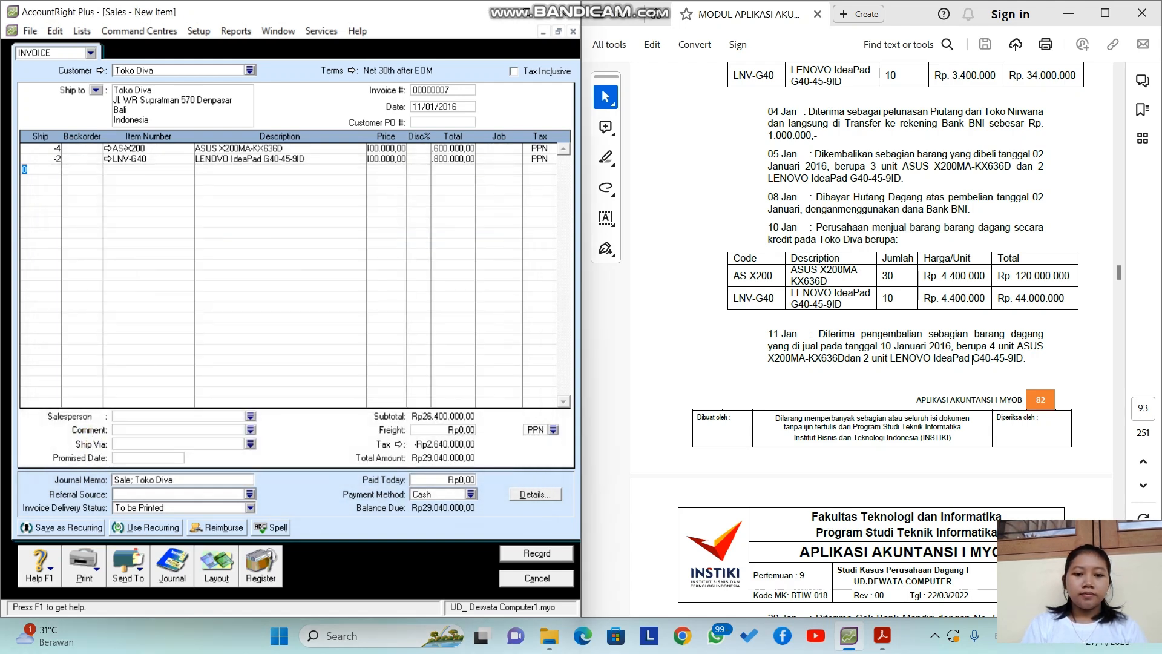
{"action": "key", "text": "Return"}
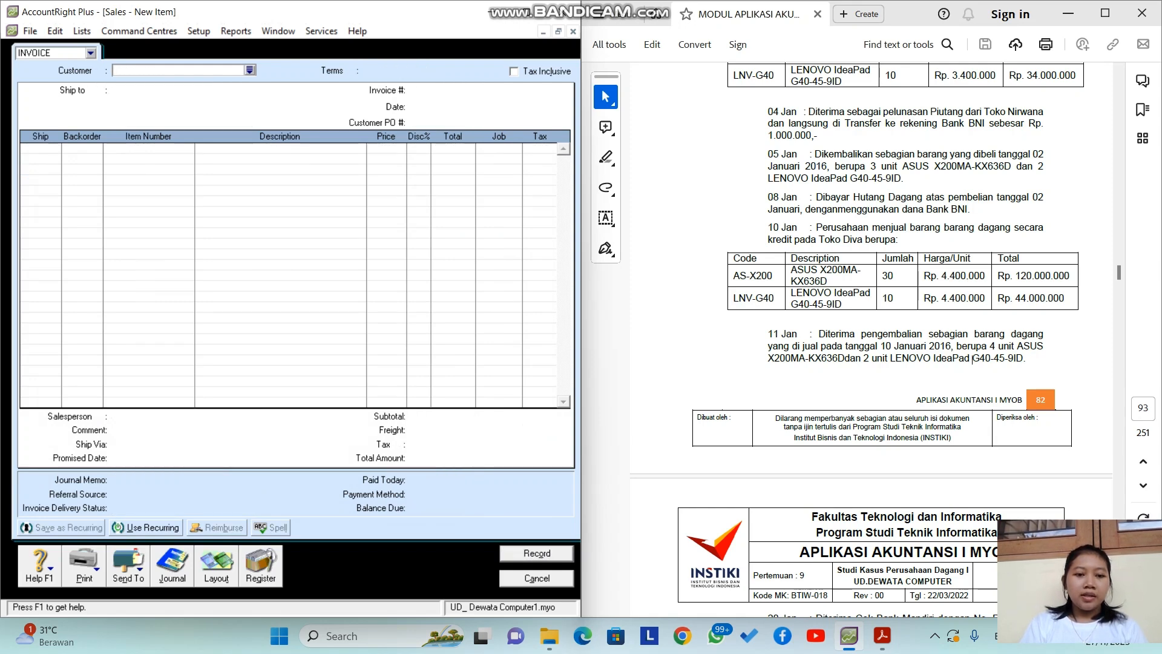
Step: Apply Toko Diva's Rp29.040.000,00 credit to invoice 00000006, then discard the blank invoice
{"action": "left_click", "coordinate": [261, 566]}
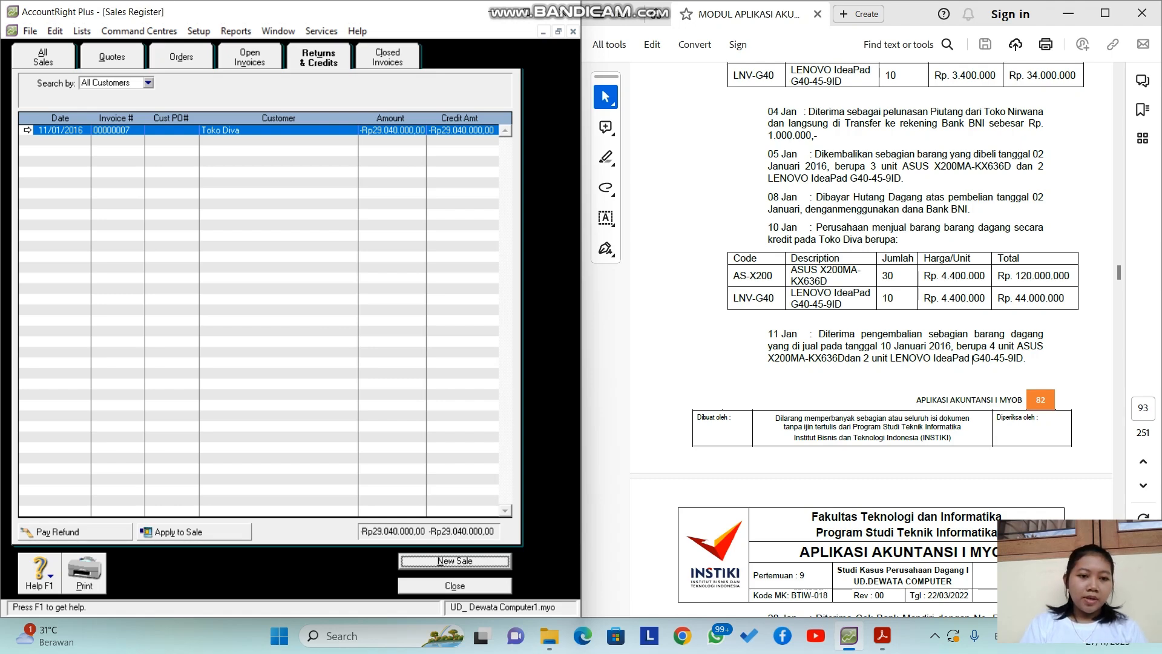
{"action": "left_click", "coordinate": [193, 533]}
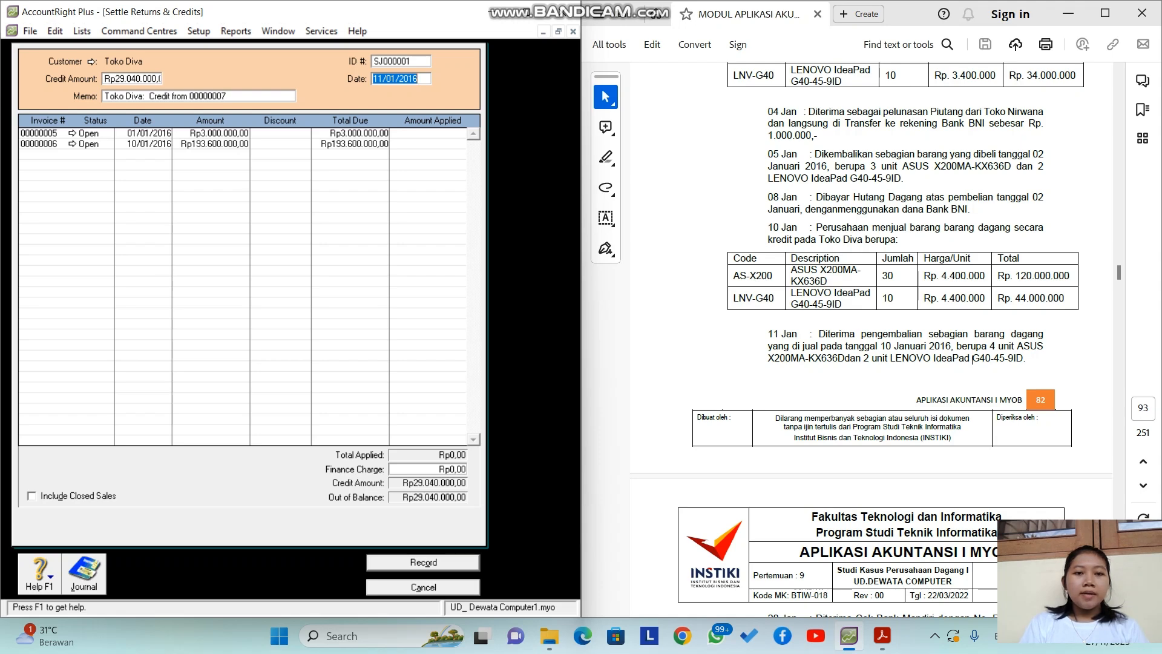
{"action": "left_click", "coordinate": [433, 144]}
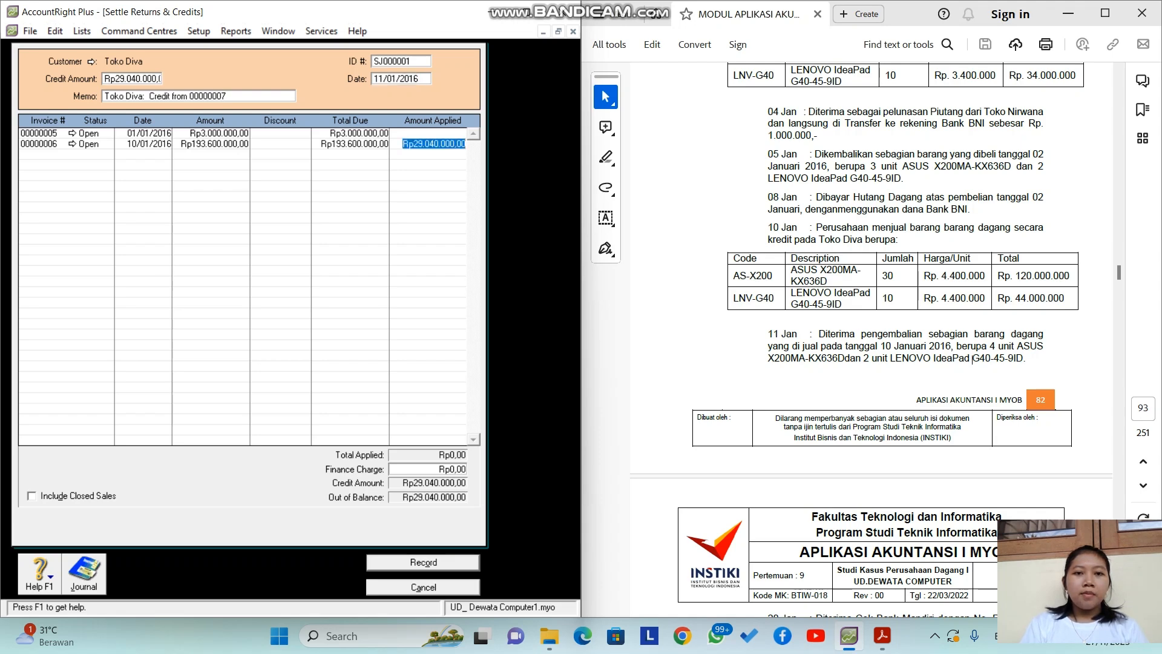
{"action": "key", "text": "Tab"}
{"action": "key", "text": "Tab"}
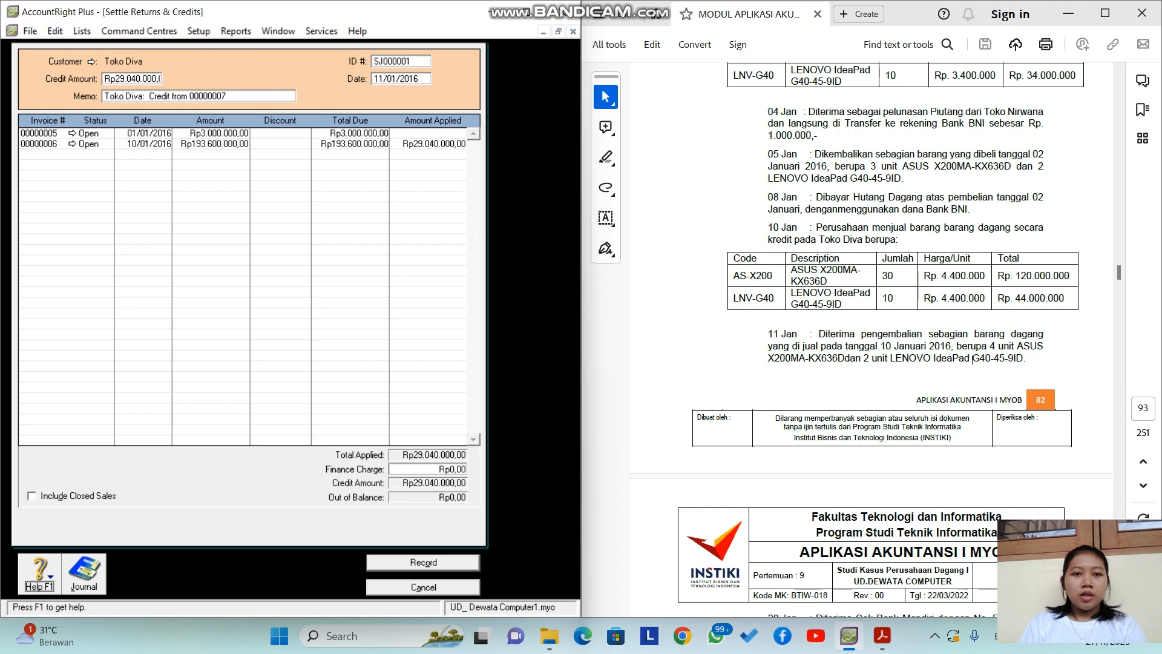
{"action": "key", "text": "ctrl+r"}
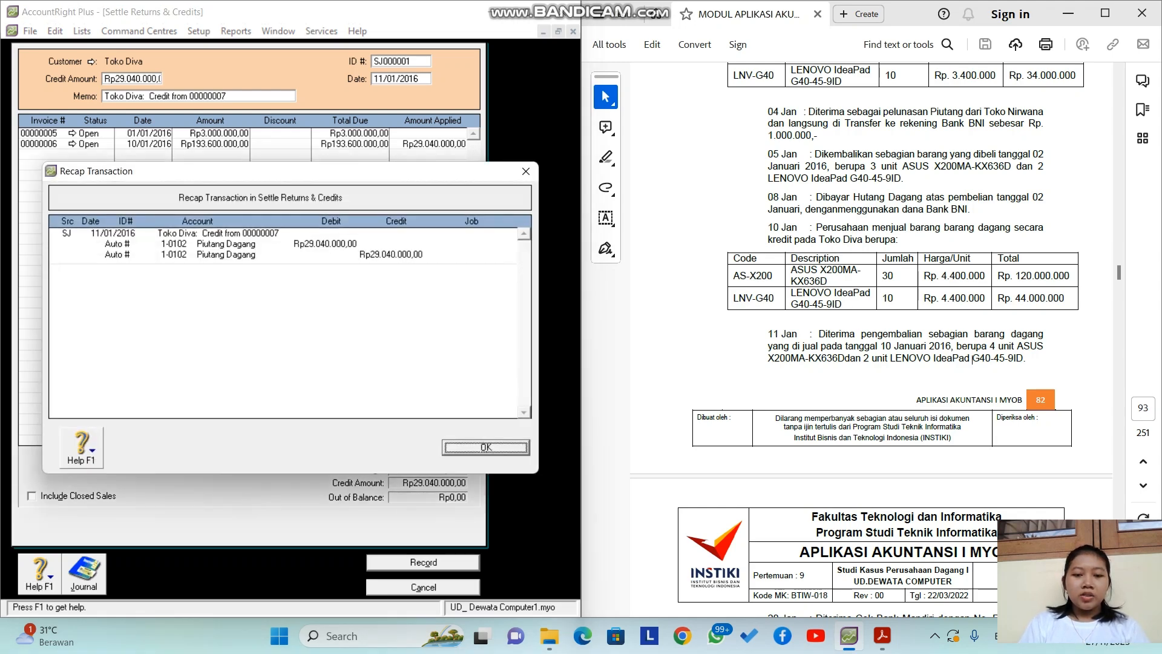
{"action": "key", "text": "Return"}
{"action": "key", "text": "Return"}
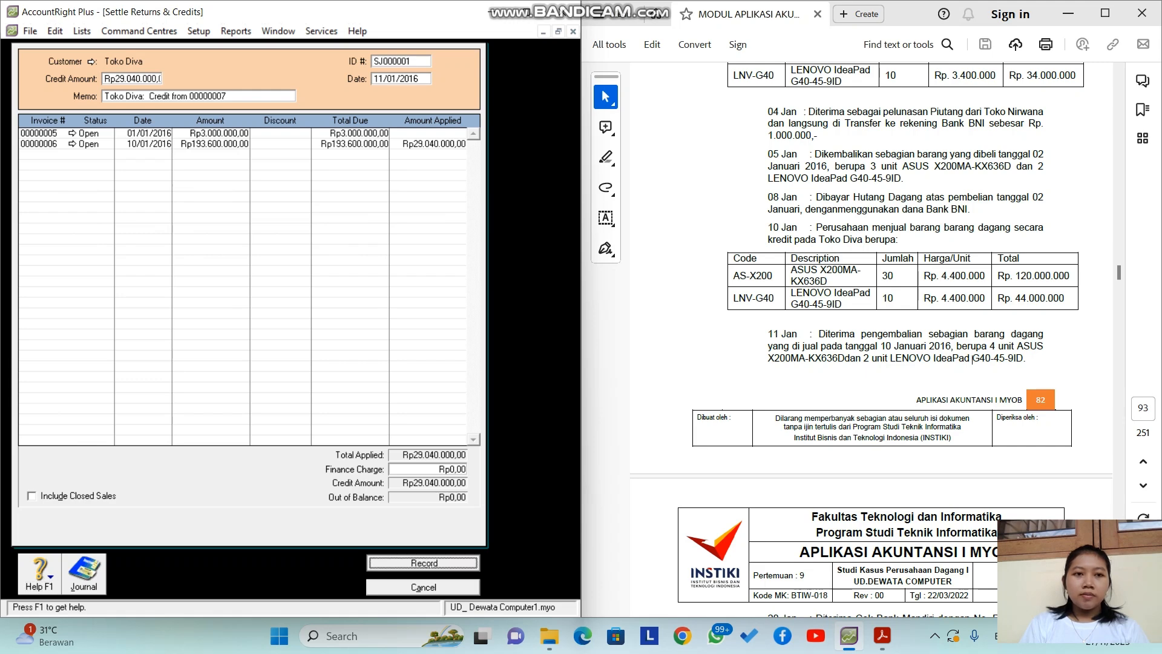
{"action": "key", "text": "Escape"}
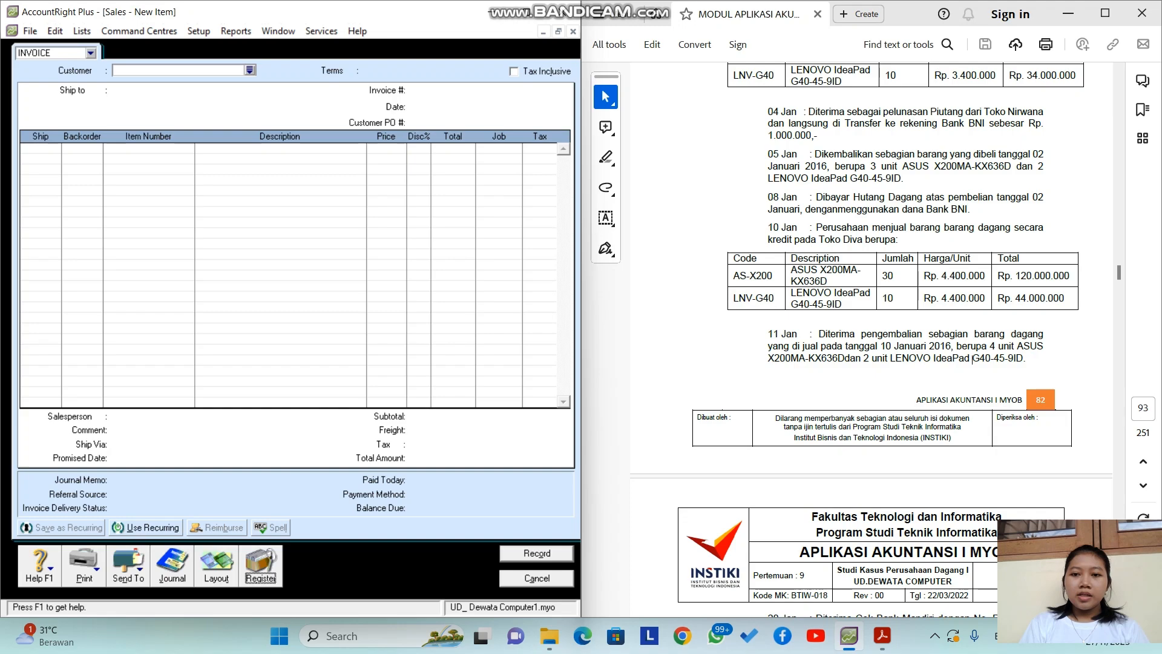
{"action": "scroll", "coordinate": [973, 358], "scroll_direction": "down", "scroll_amount": 7}
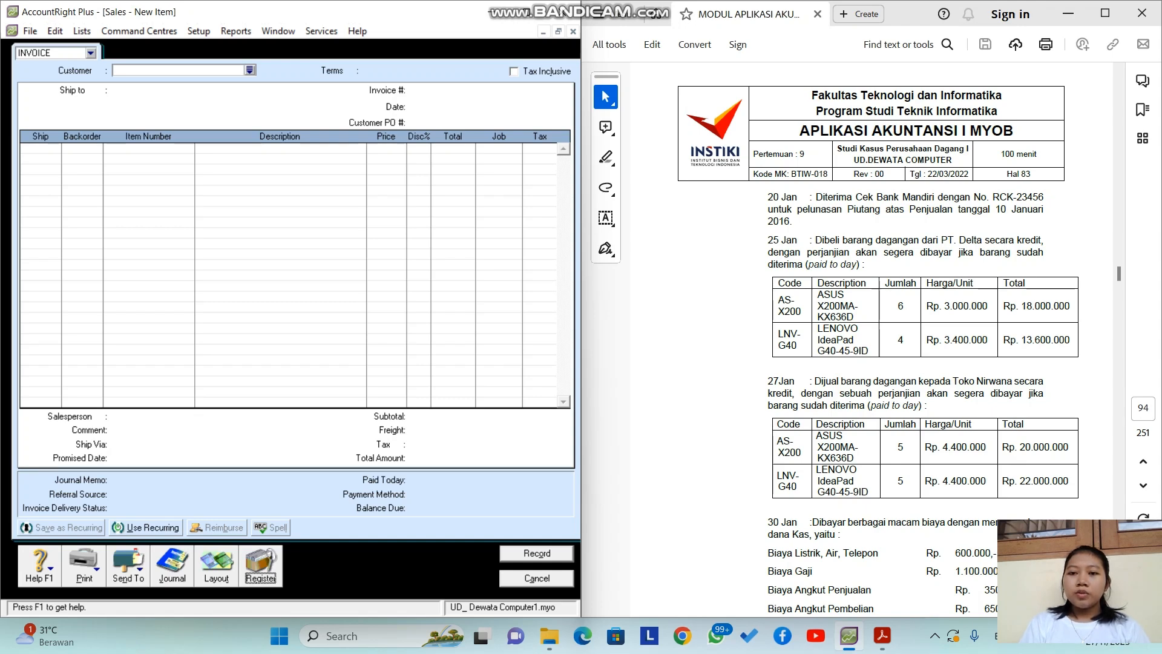
{"action": "key", "text": "Escape"}
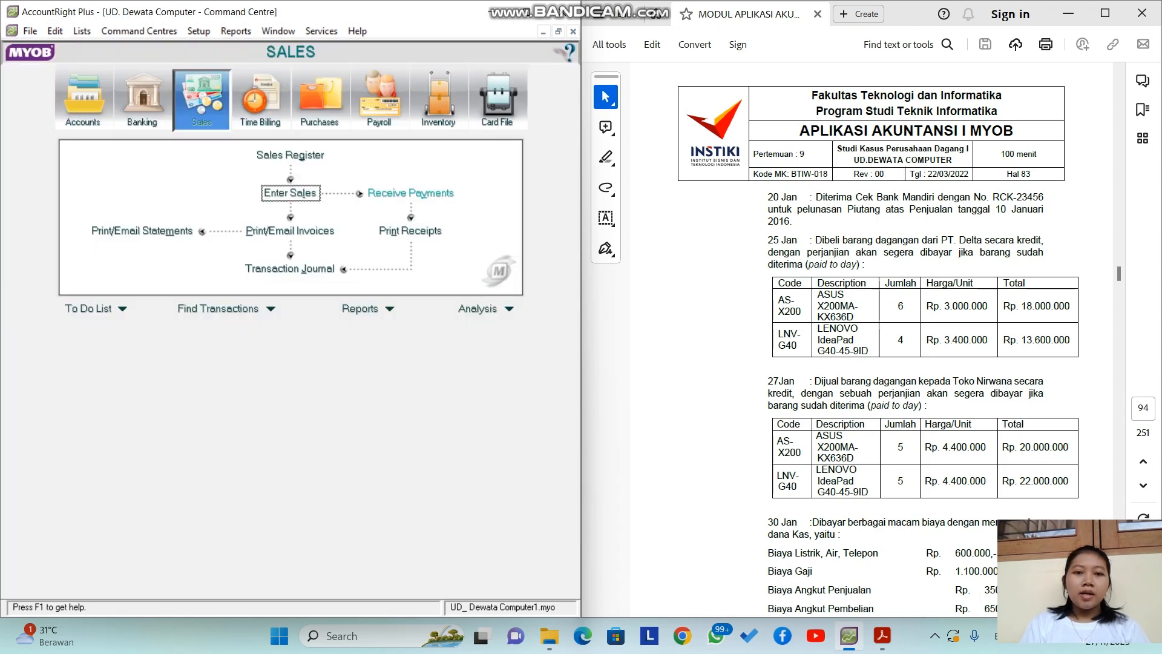
Step: Start a Toko Diva customer payment with Rp164.560.000 received
{"action": "left_click", "coordinate": [410, 192]}
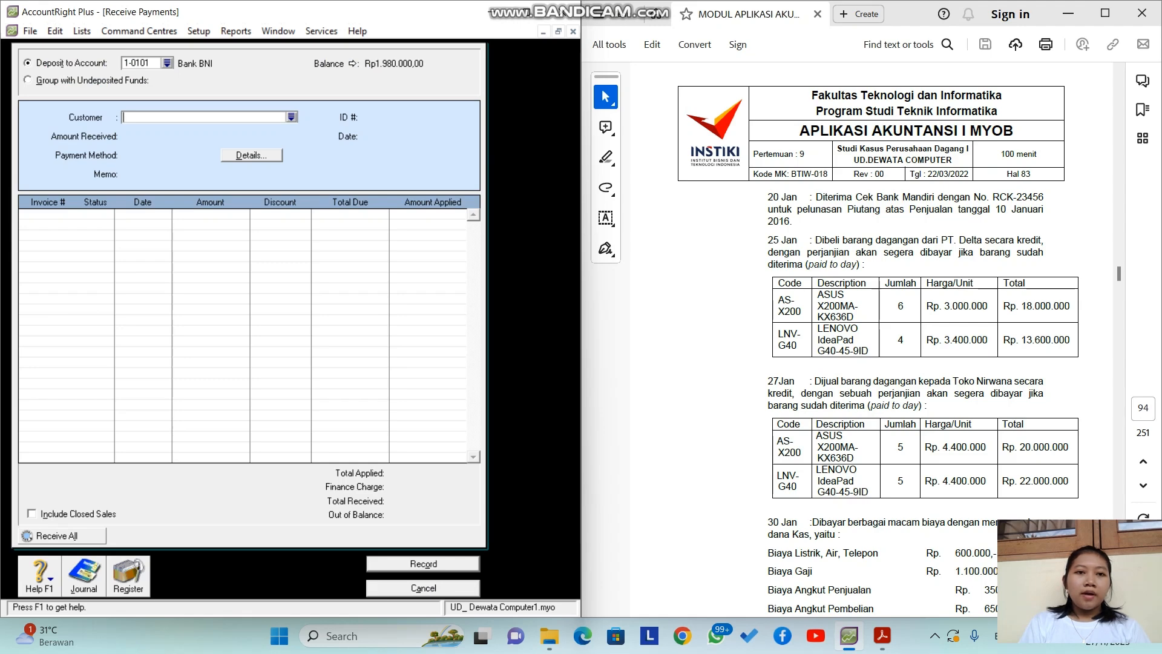
{"action": "left_click", "coordinate": [292, 117]}
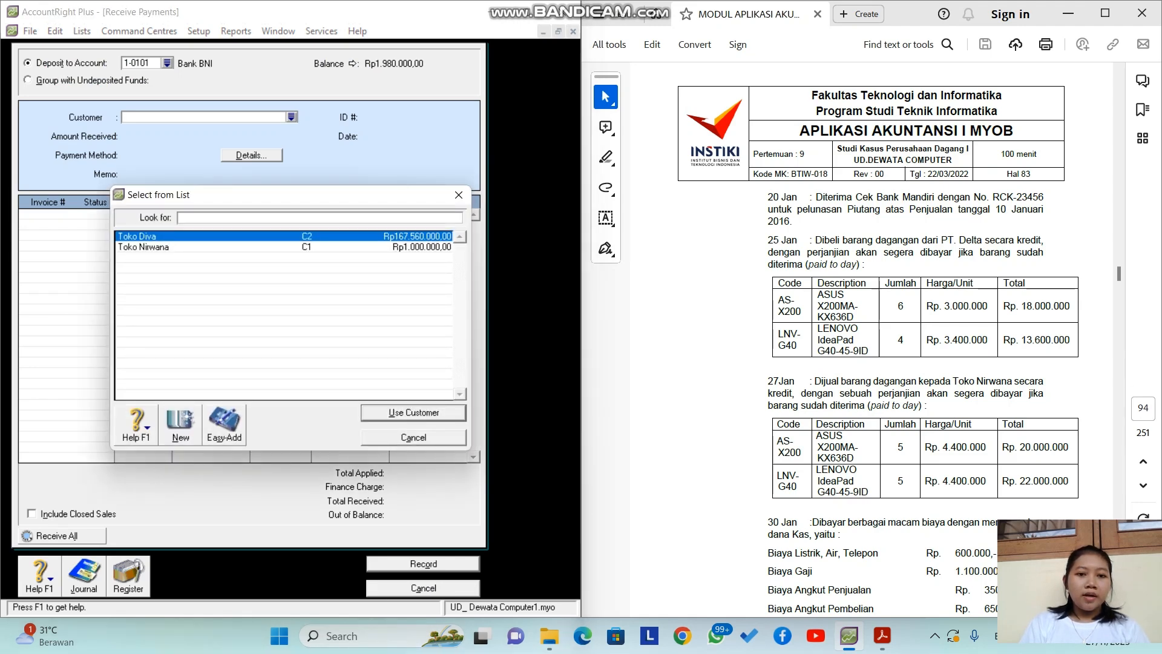
{"action": "key", "text": "Return"}
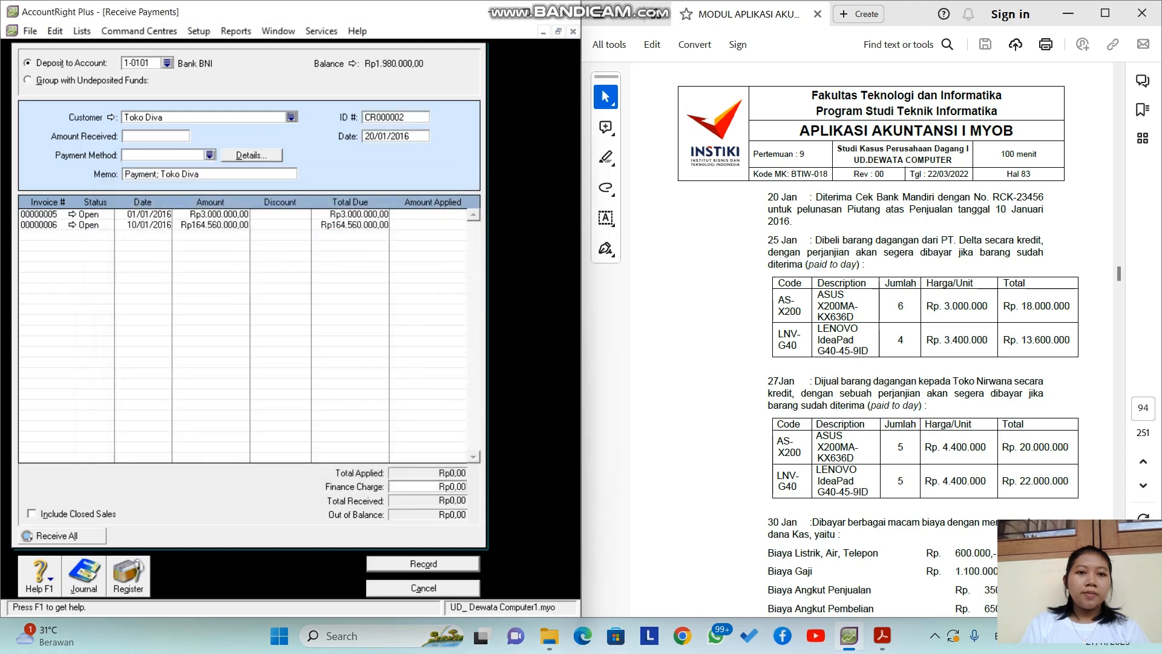
{"action": "key", "text": "Tab"}
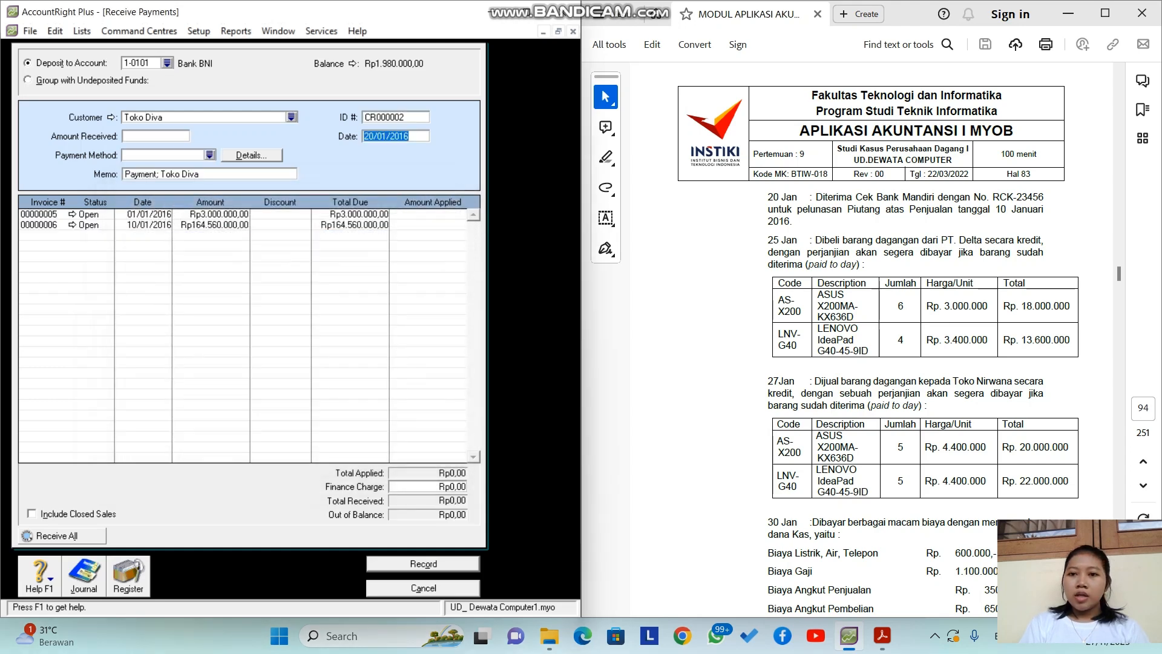
{"action": "left_click", "coordinate": [410, 136]}
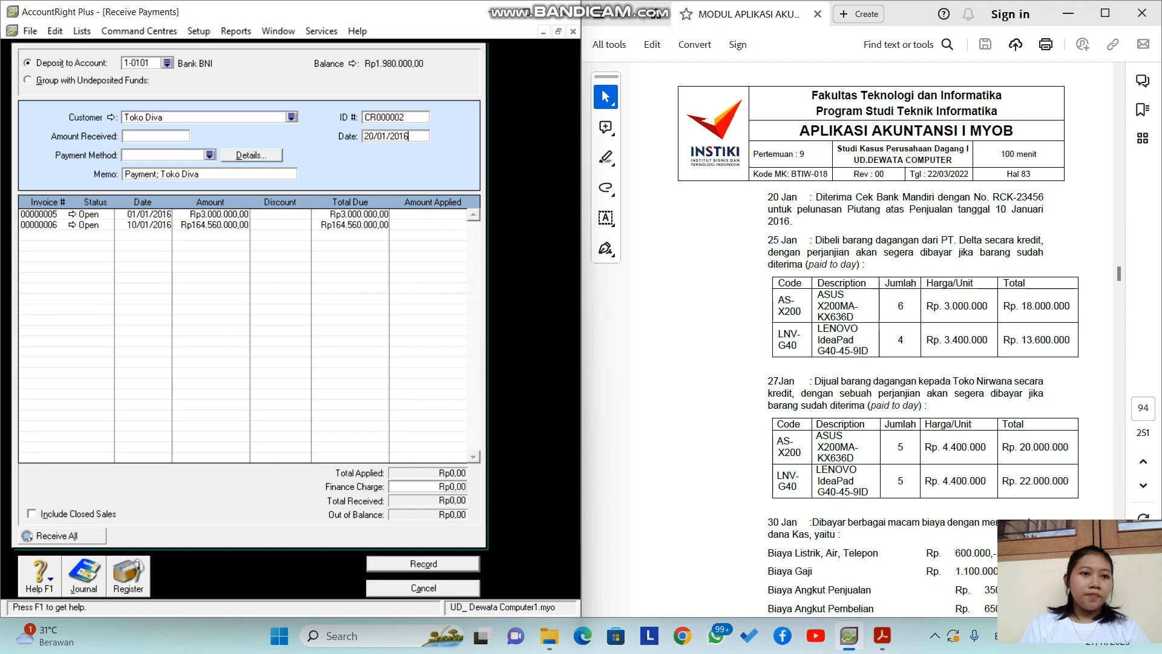
{"action": "key", "text": "Tab"}
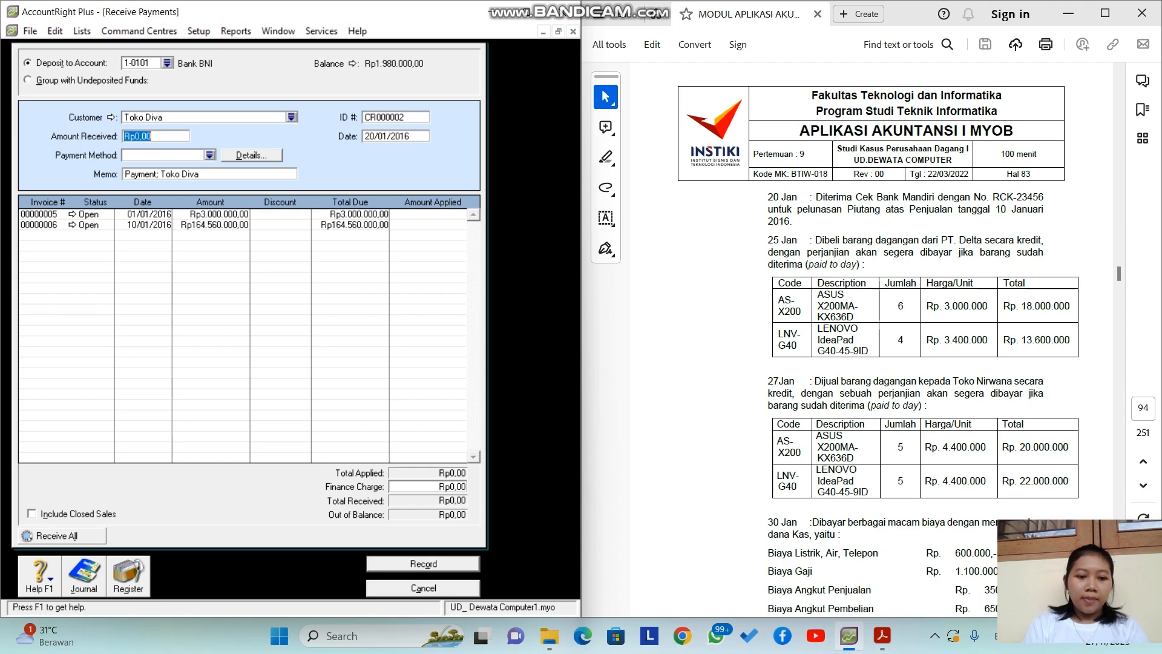
{"action": "type", "text": "164"}
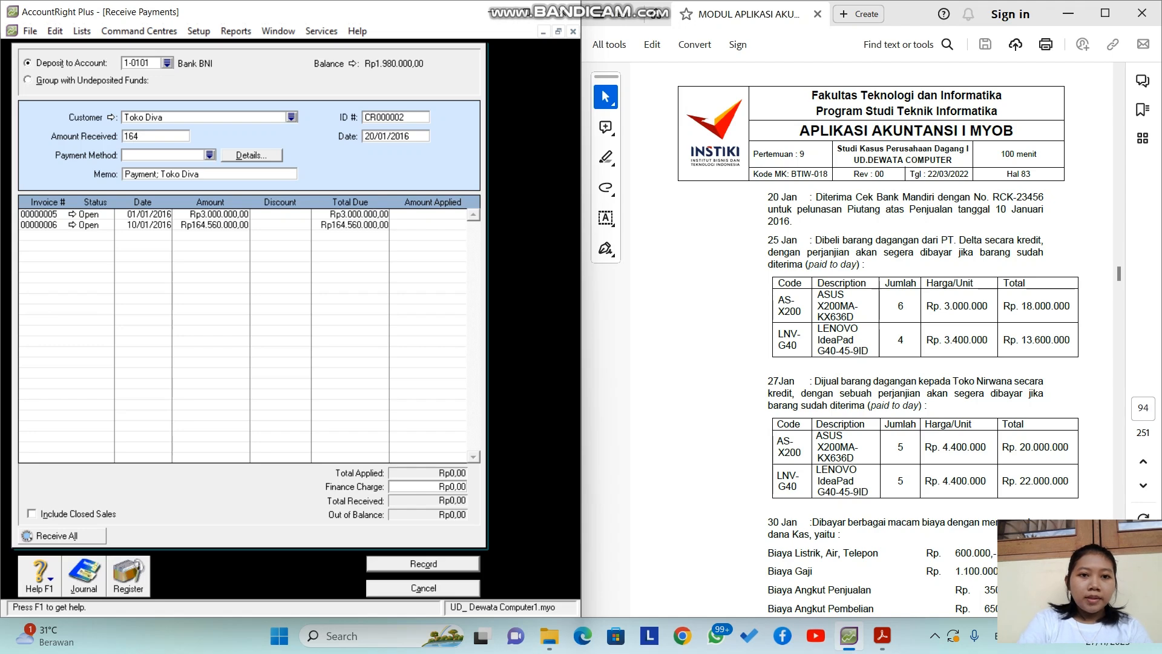
{"action": "type", "text": "560000"}
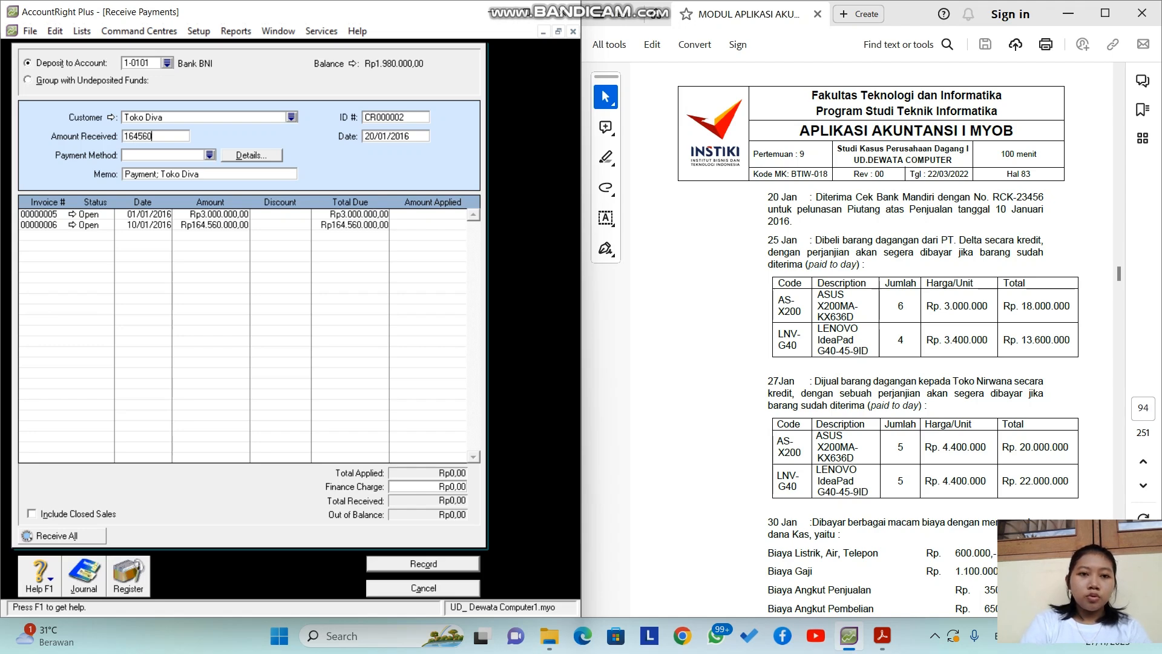
{"action": "key", "text": "Tab"}
{"action": "key", "text": "BackSpace"}
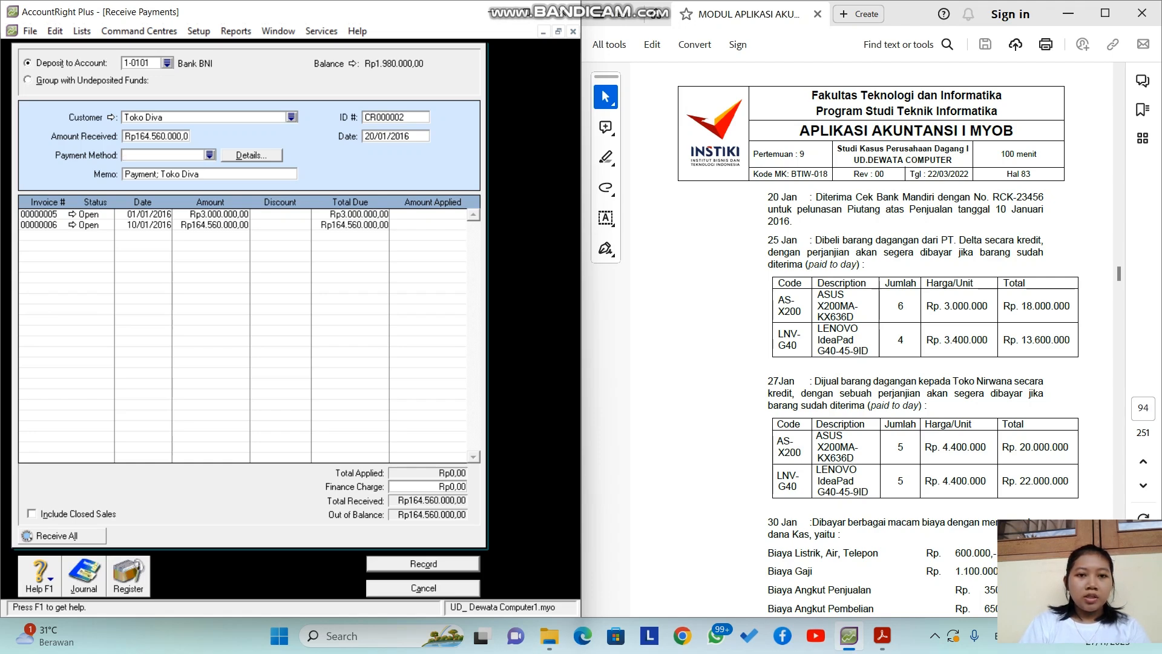
Step: Apply the payment to invoice 00000006, check the recap, and record it
{"action": "left_click", "coordinate": [432, 226]}
{"action": "key", "text": "Tab"}
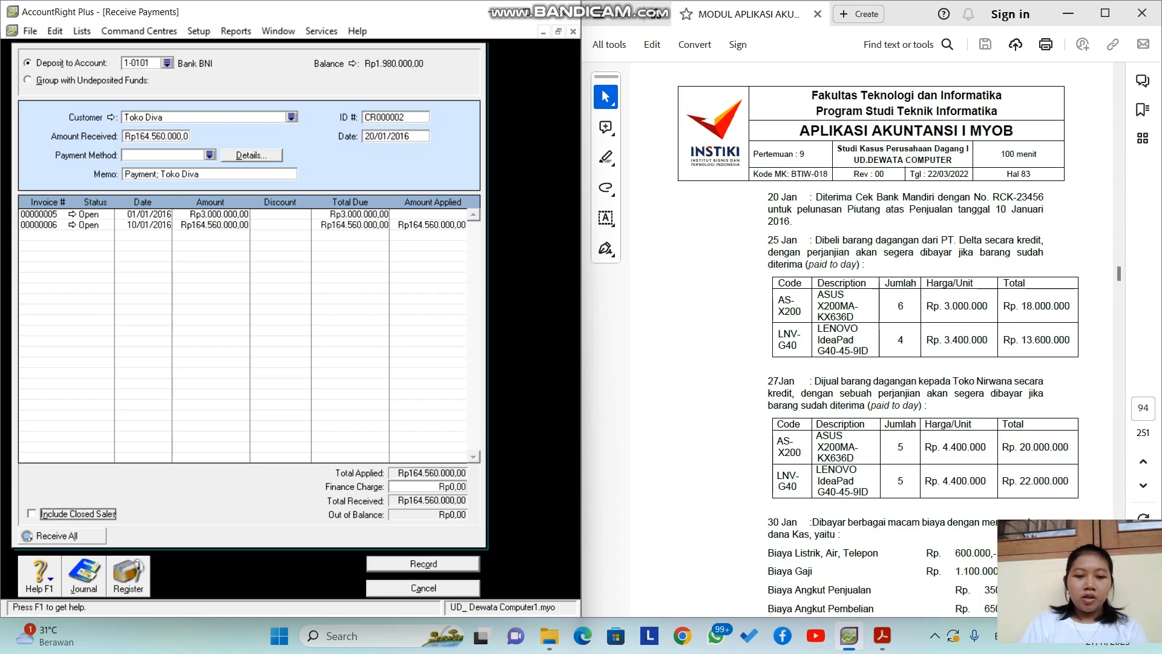
{"action": "key", "text": "ctrl+r"}
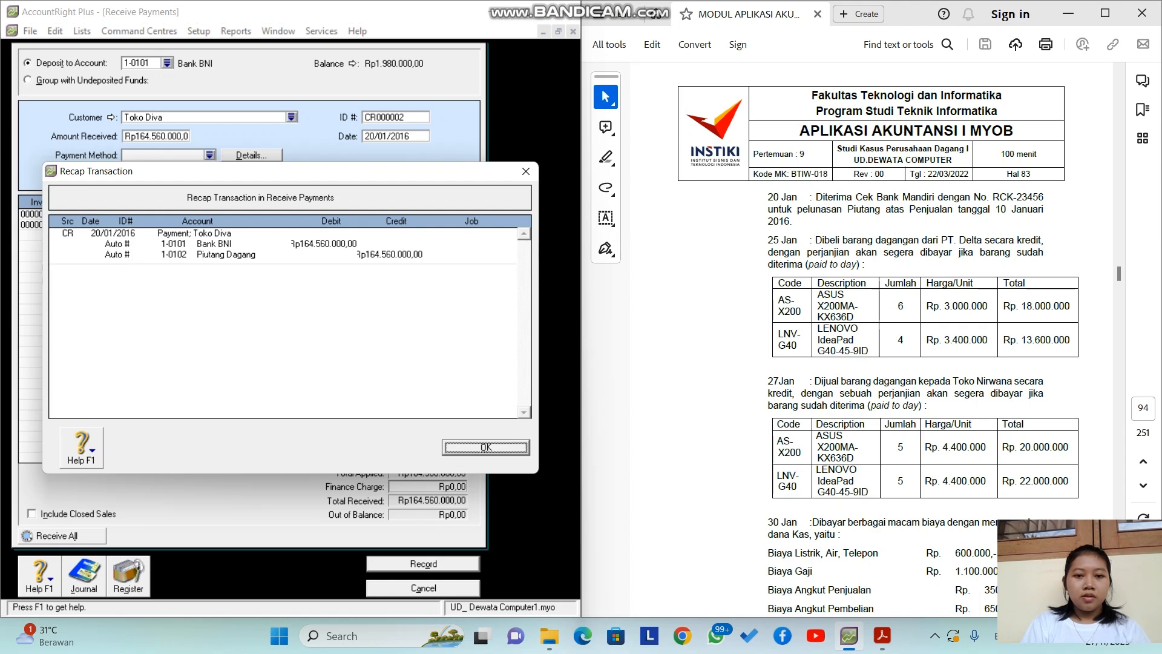
{"action": "key", "text": "Return"}
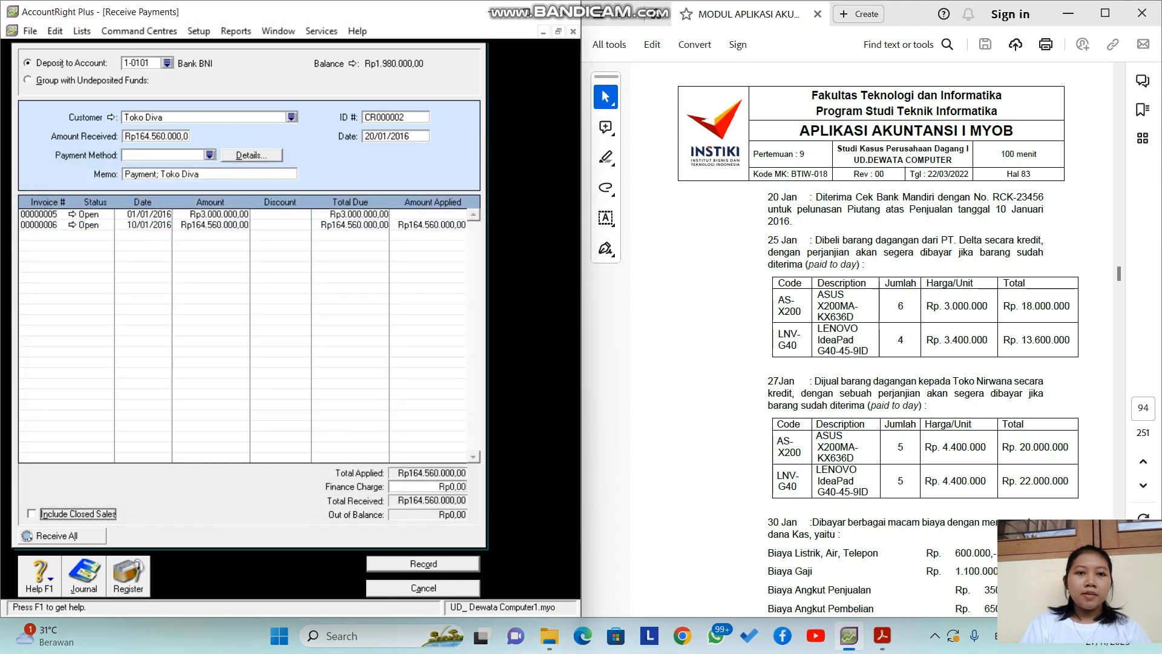
{"action": "key", "text": "Return"}
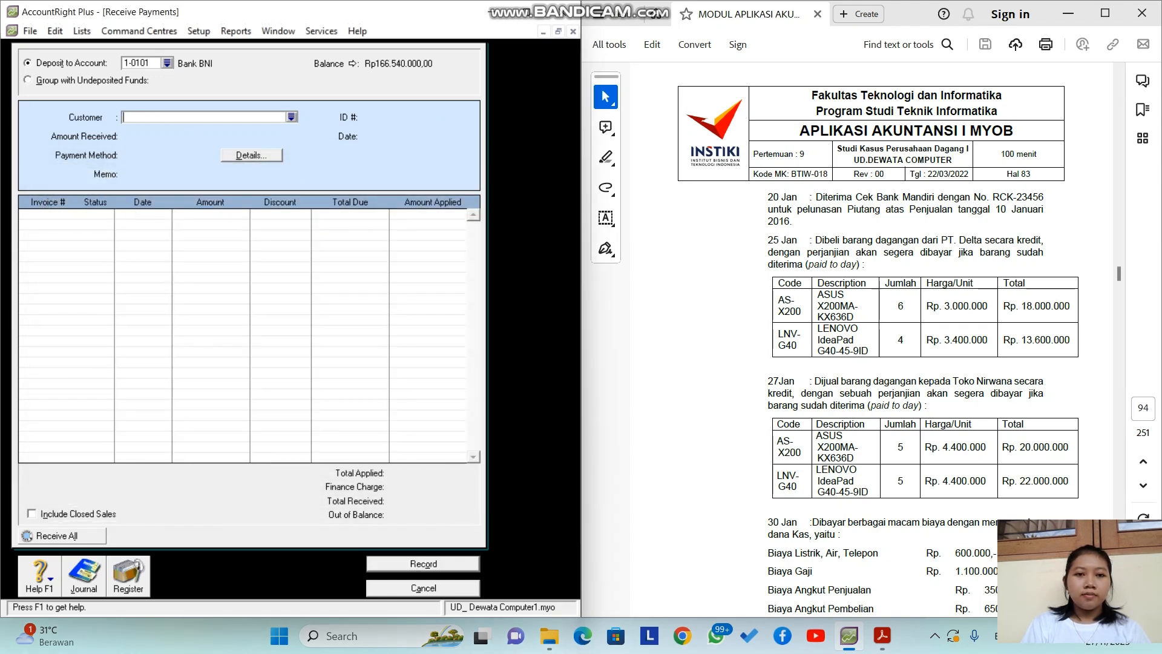
{"action": "key", "text": "Escape"}
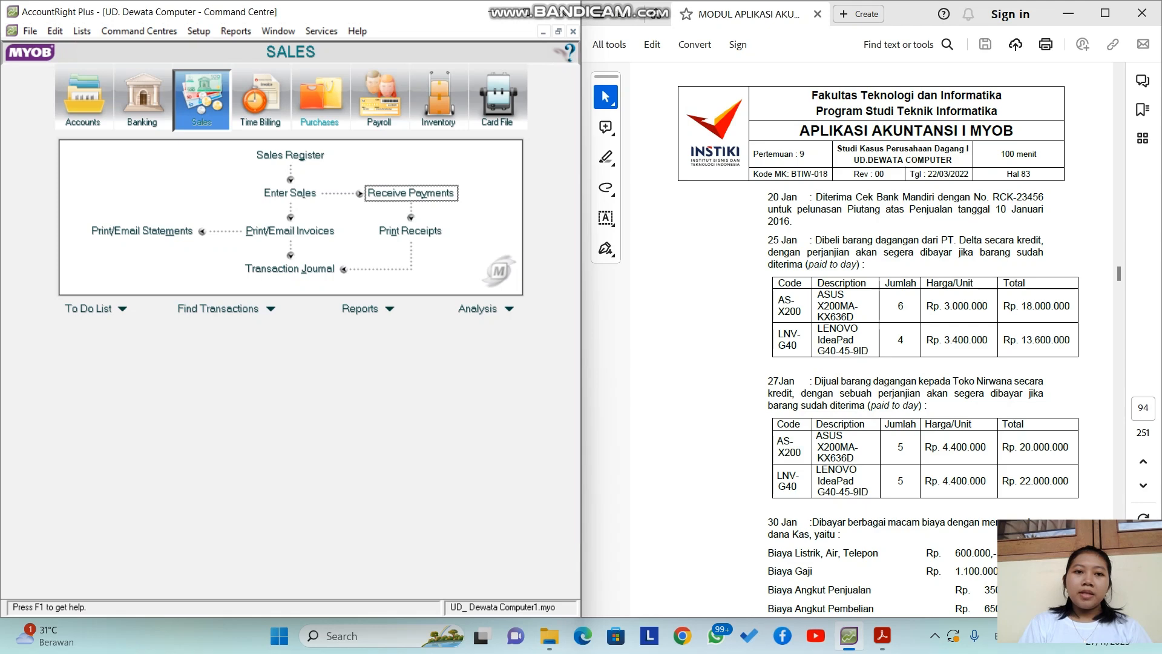
{"action": "left_click", "coordinate": [319, 100]}
Step: Open a PT. Delta purchase bill, change its date's day to 25, and use the Item layout
{"action": "left_click", "coordinate": [290, 192]}
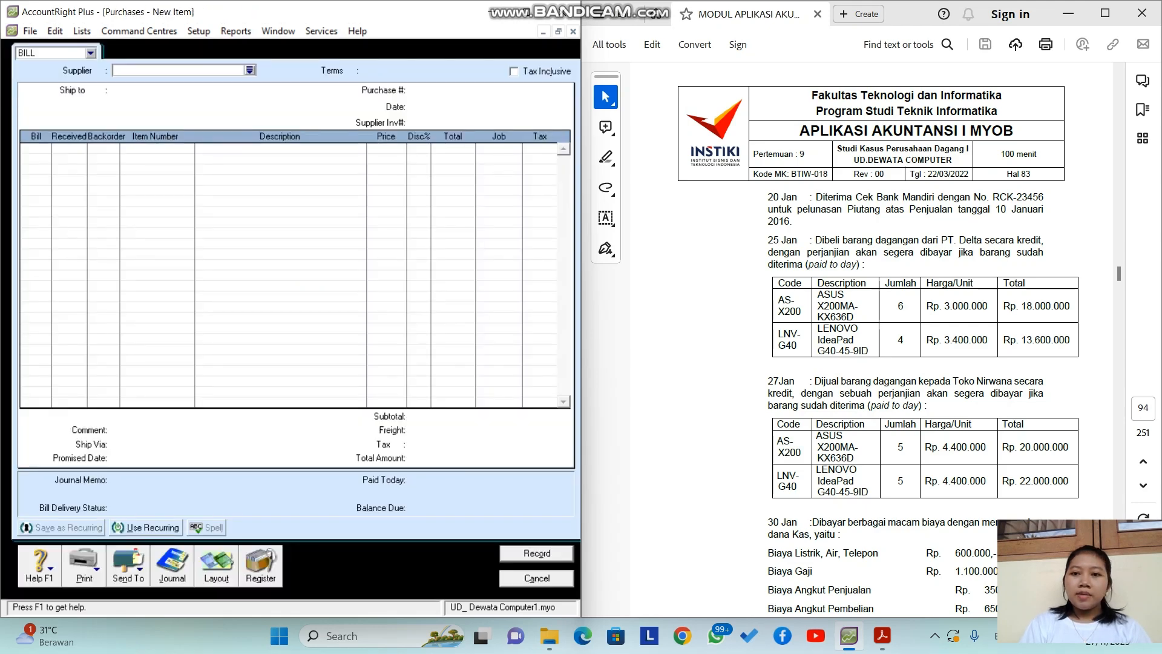
{"action": "left_click", "coordinate": [249, 70]}
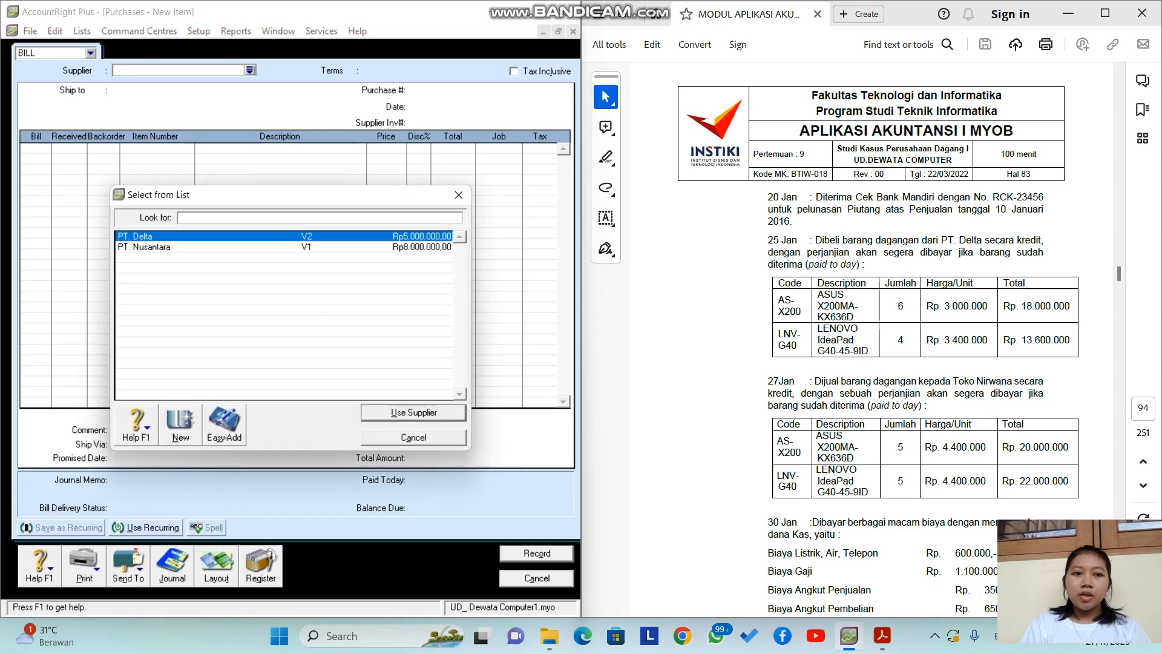
{"action": "key", "text": "Return"}
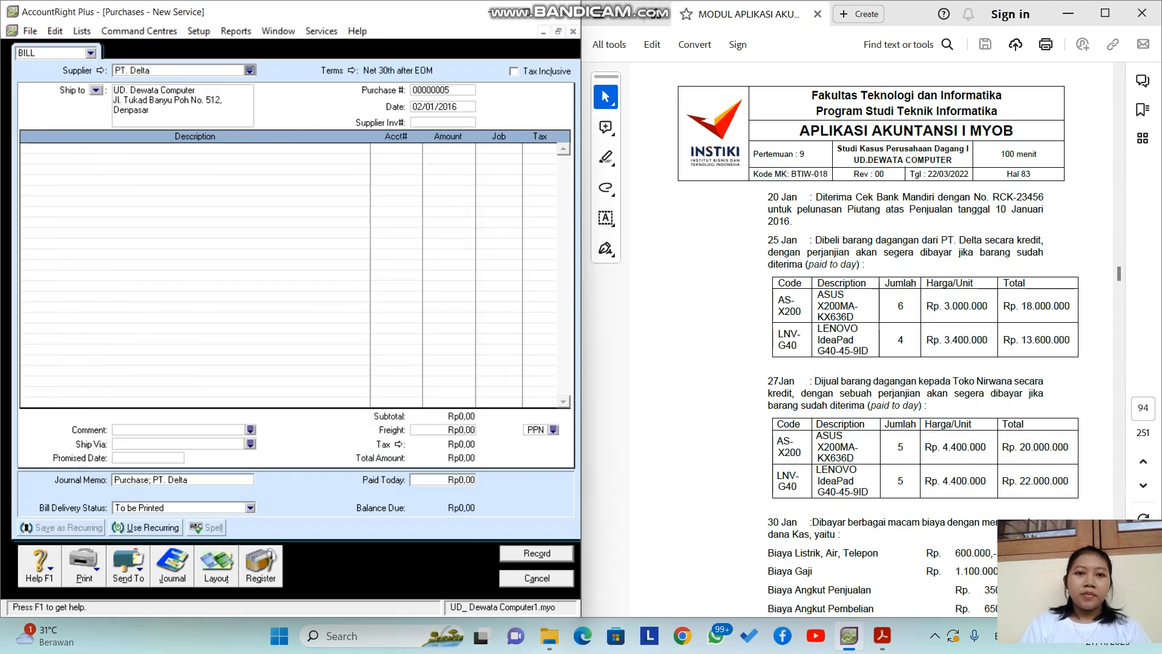
{"action": "left_click", "coordinate": [421, 106]}
{"action": "left_click", "coordinate": [421, 106]}
{"action": "key", "text": "BackSpace"}
{"action": "key", "text": "BackSpace"}
{"action": "type", "text": "25"}
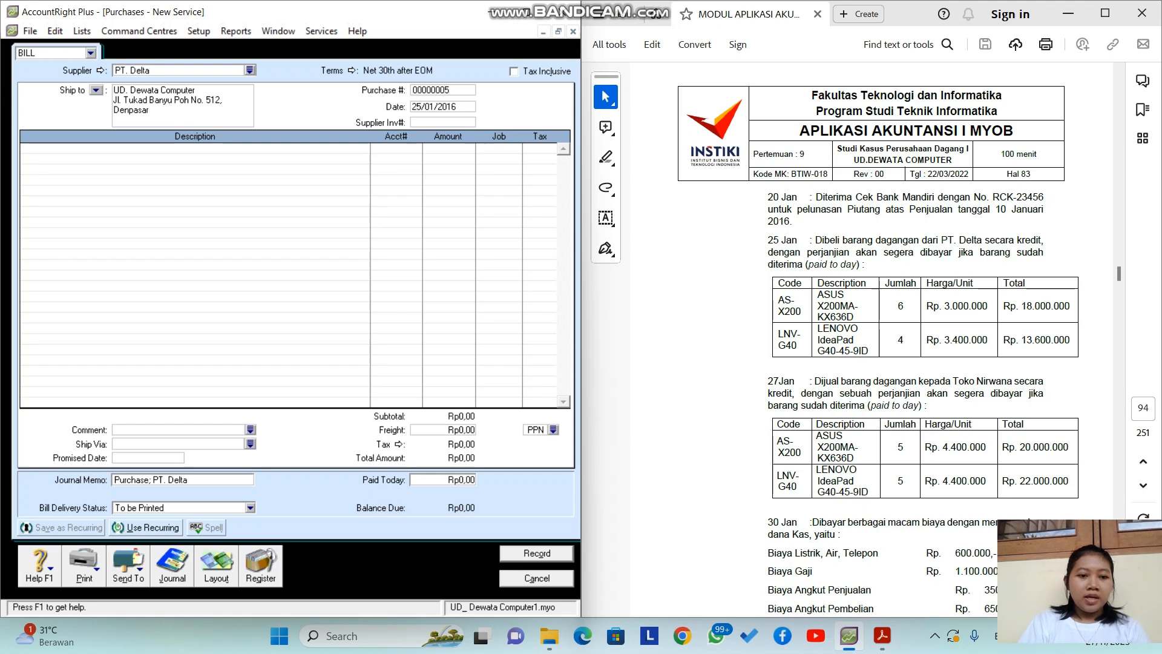
{"action": "left_click", "coordinate": [216, 566]}
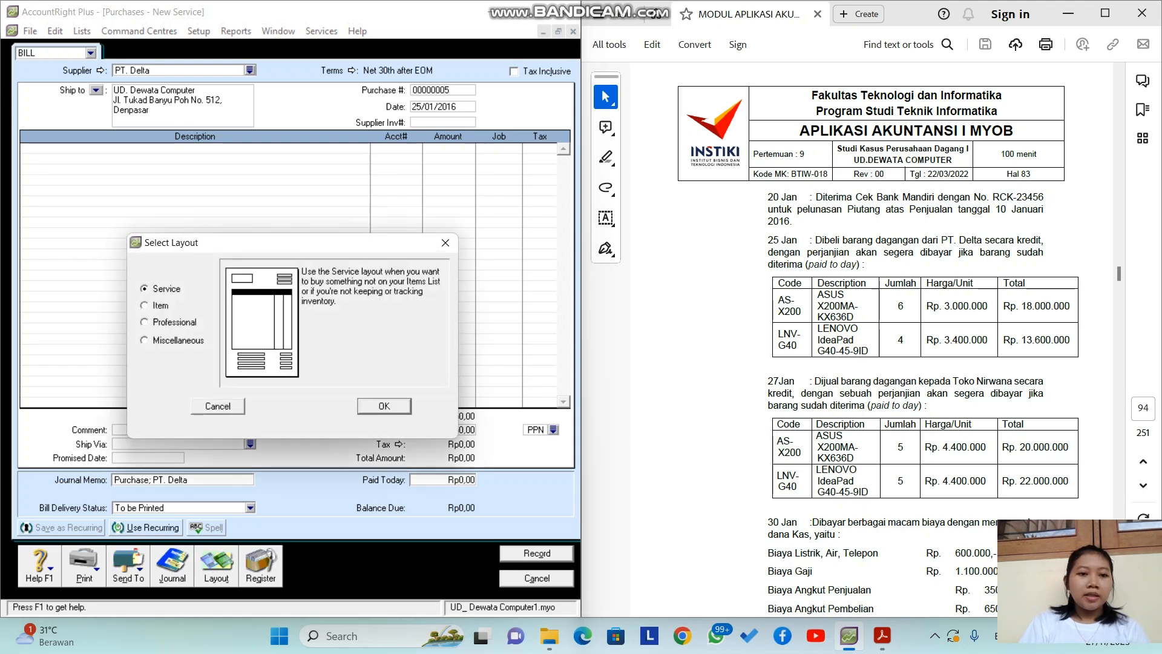
{"action": "left_click", "coordinate": [144, 305]}
{"action": "key", "text": "Return"}
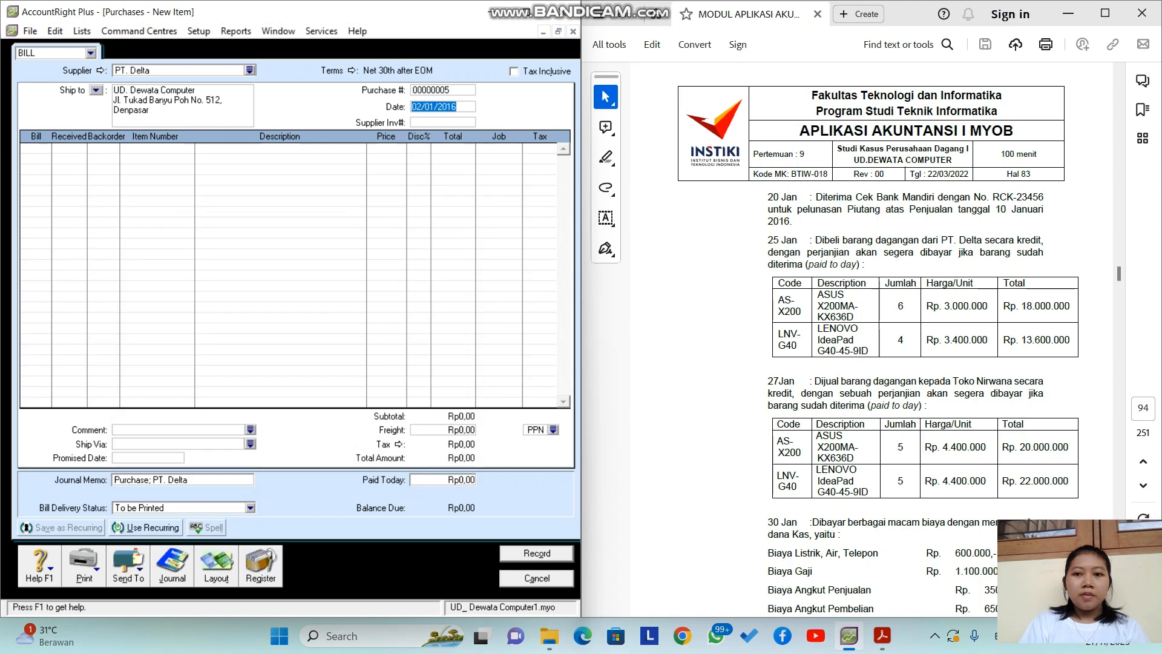
{"action": "left_click", "coordinate": [34, 149]}
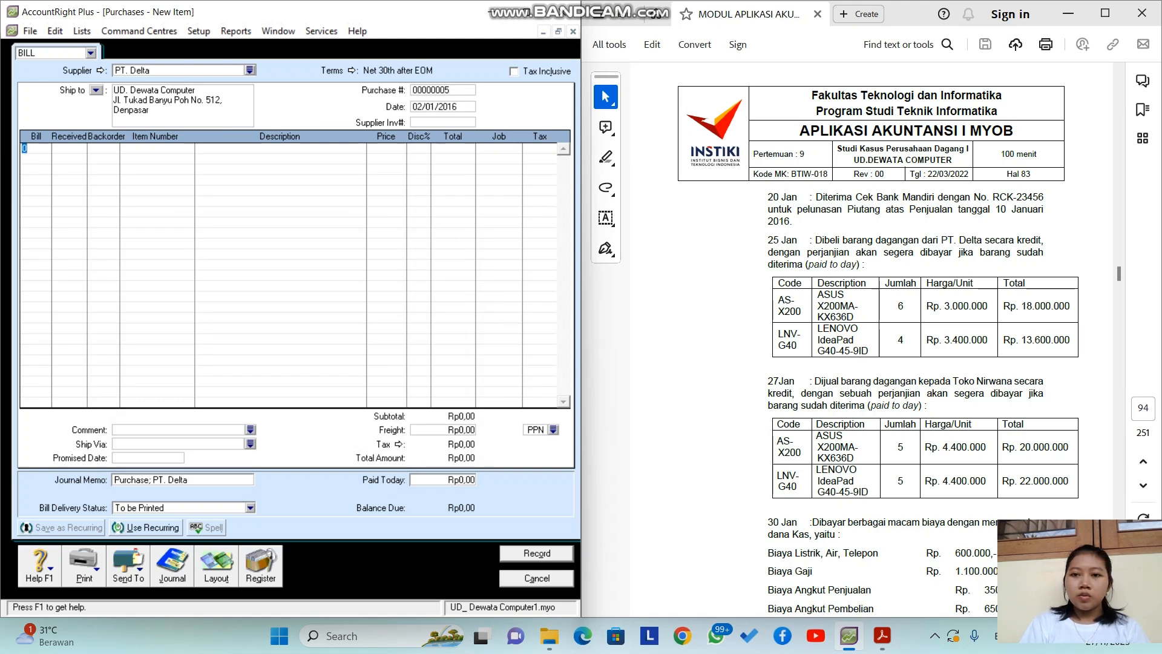
Step: Bill 6 AS-X200 and 4 LNV-G40 at default prices (LNV-G40 at Rp3.400.000)
{"action": "type", "text": "6"}
{"action": "key", "text": "Tab"}
{"action": "key", "text": "Tab"}
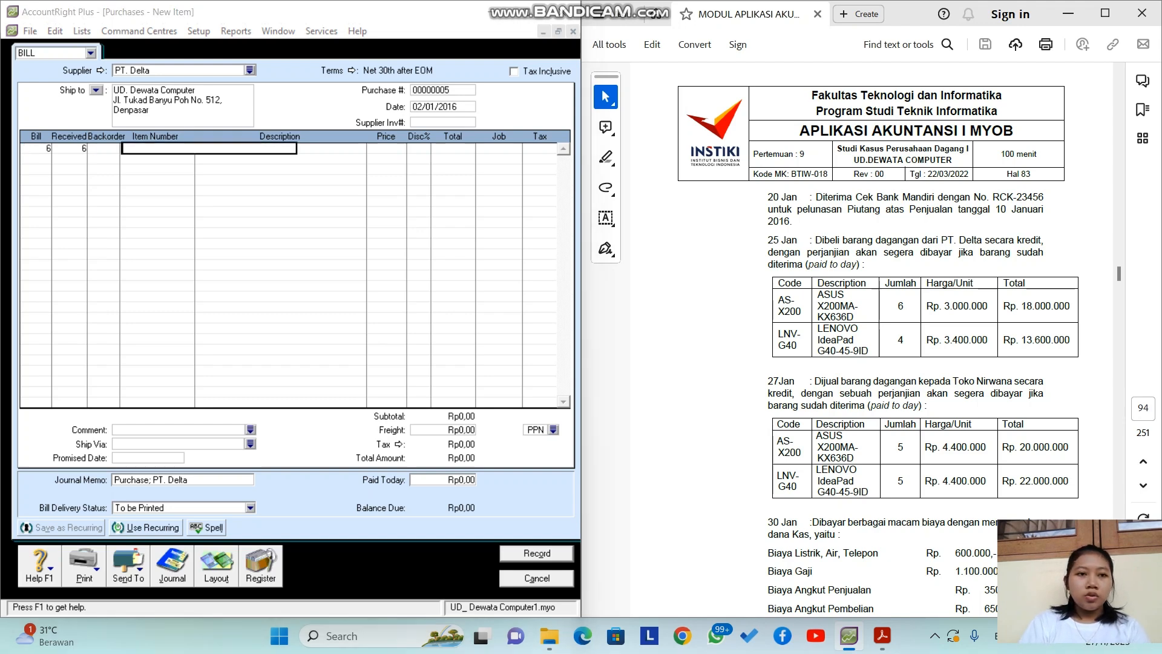
{"action": "key", "text": "Tab"}
{"action": "key", "text": "Return"}
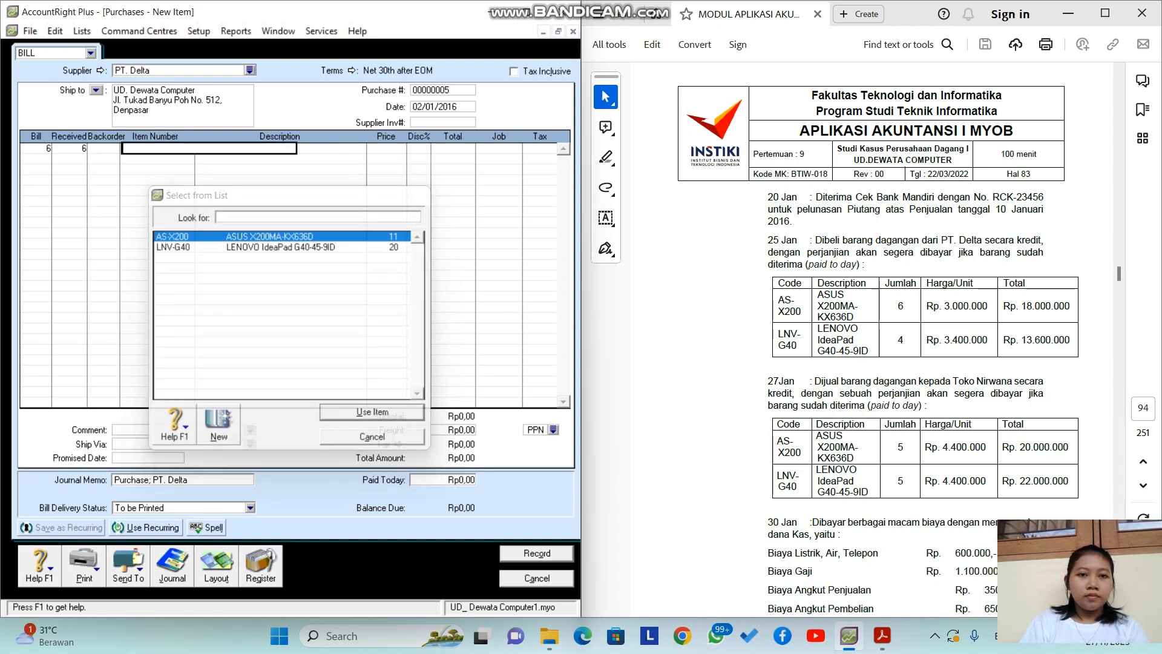
{"action": "key", "text": "Tab"}
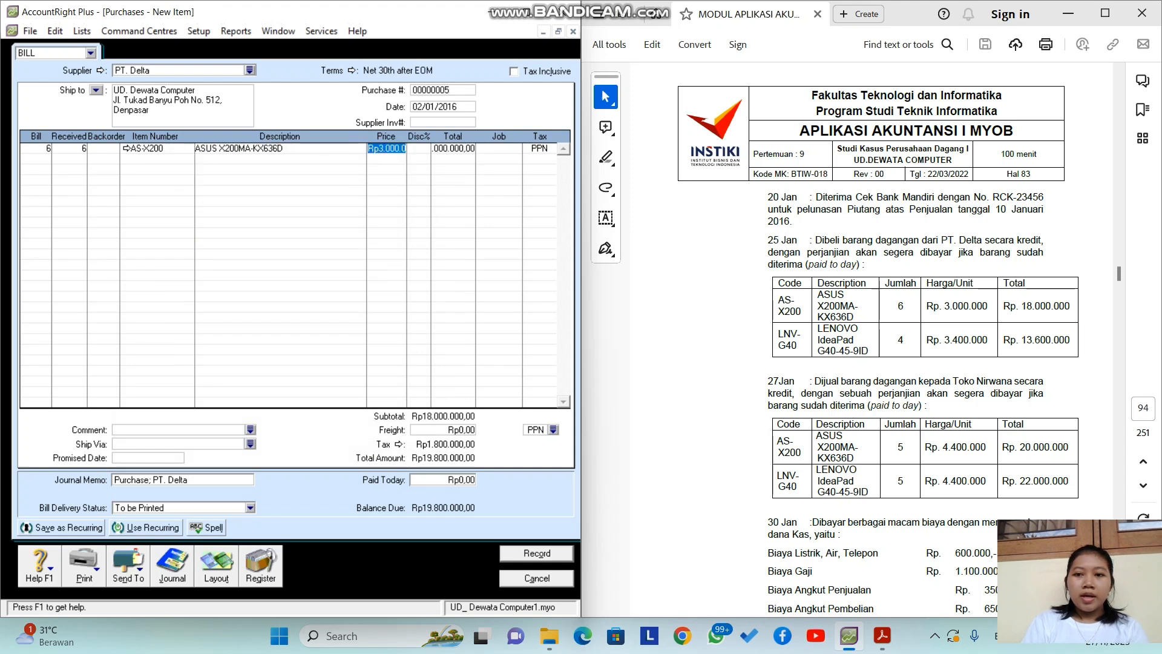
{"action": "key", "text": "Return"}
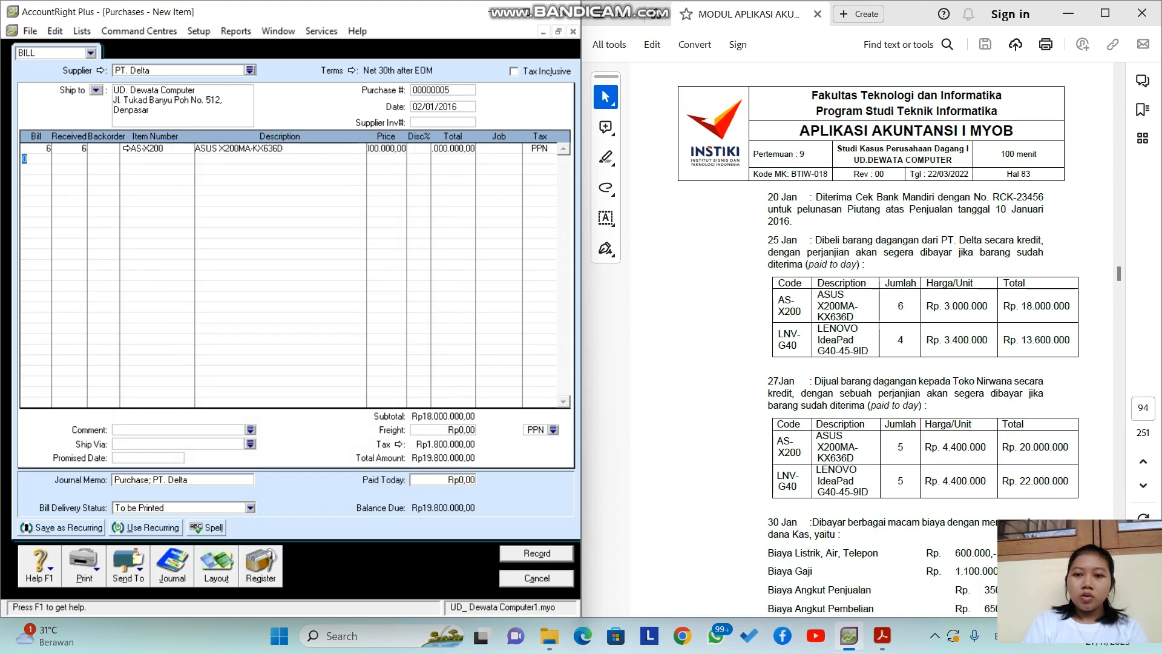
{"action": "type", "text": "4"}
{"action": "key", "text": "Tab"}
{"action": "key", "text": "Tab"}
{"action": "key", "text": "Tab"}
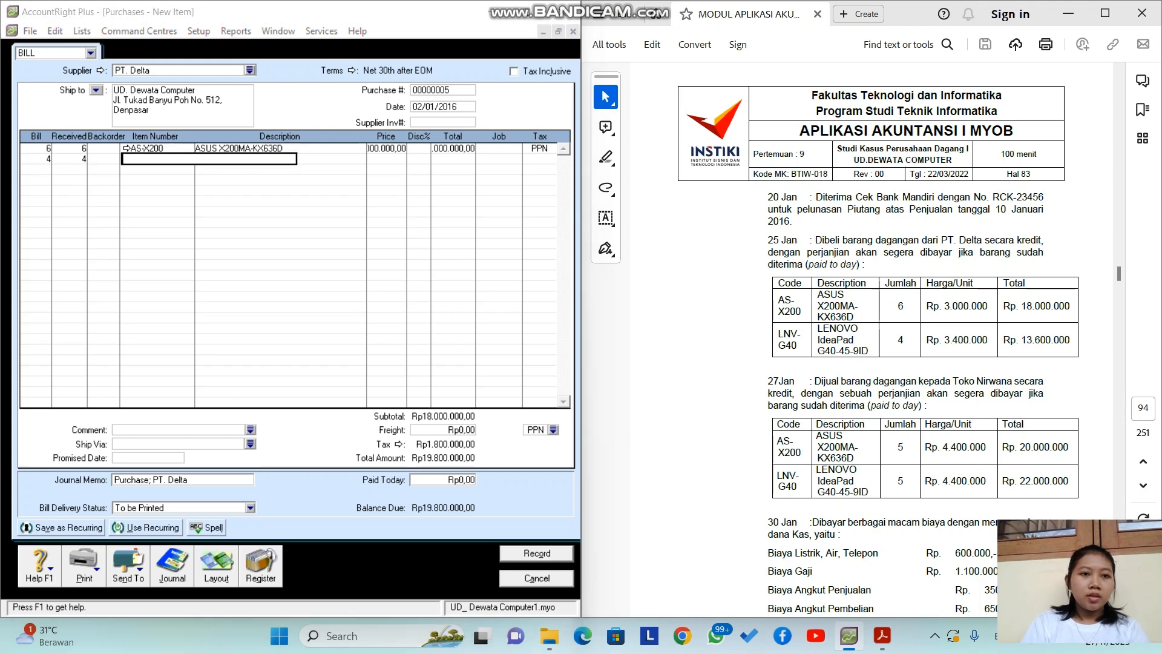
{"action": "key", "text": "Down"}
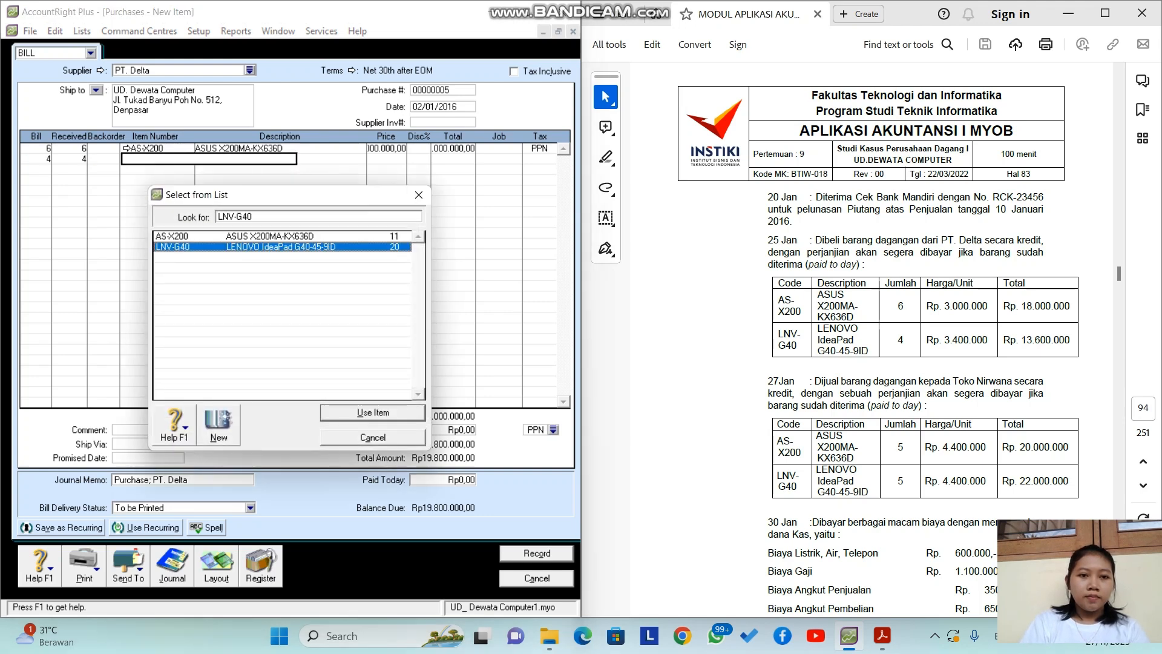
{"action": "key", "text": "Return"}
{"action": "key", "text": "Tab"}
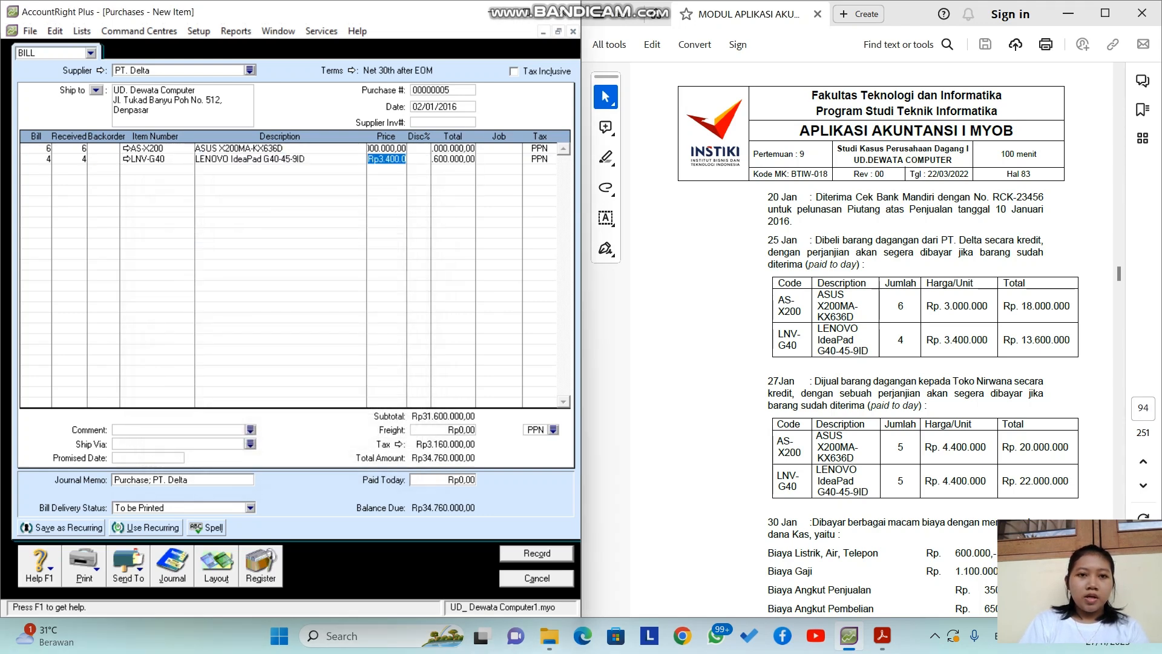
{"action": "key", "text": "Return"}
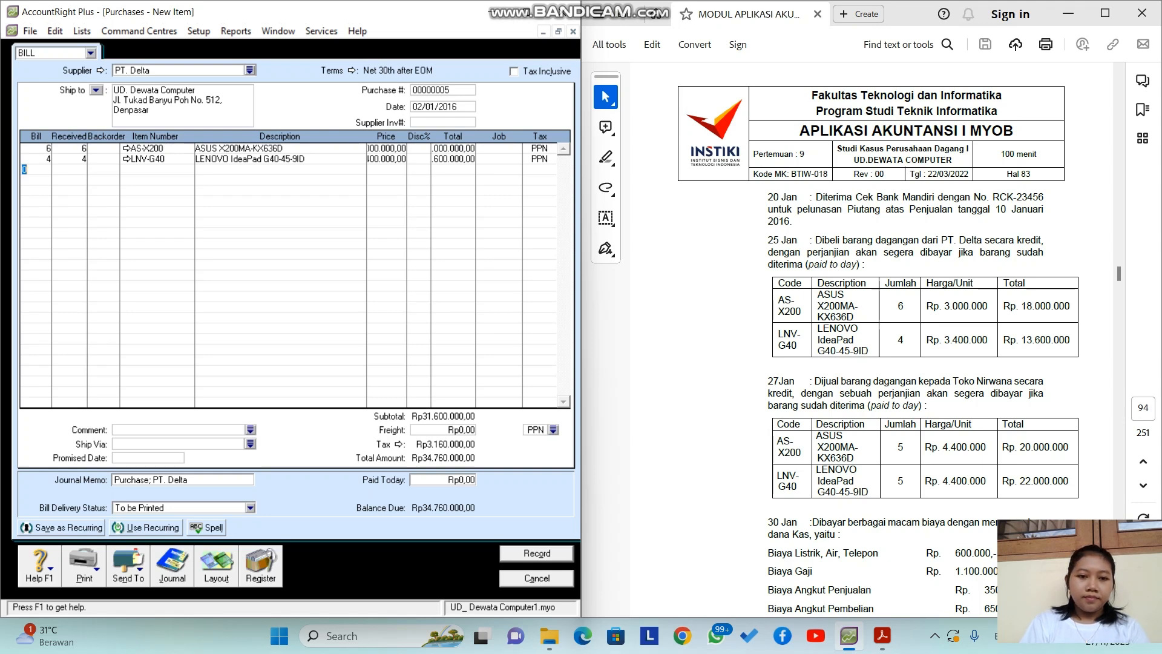
Step: Pay the full Rp34.760.000 today and record the bill, keeping its current tax code
{"action": "left_click", "coordinate": [461, 479]}
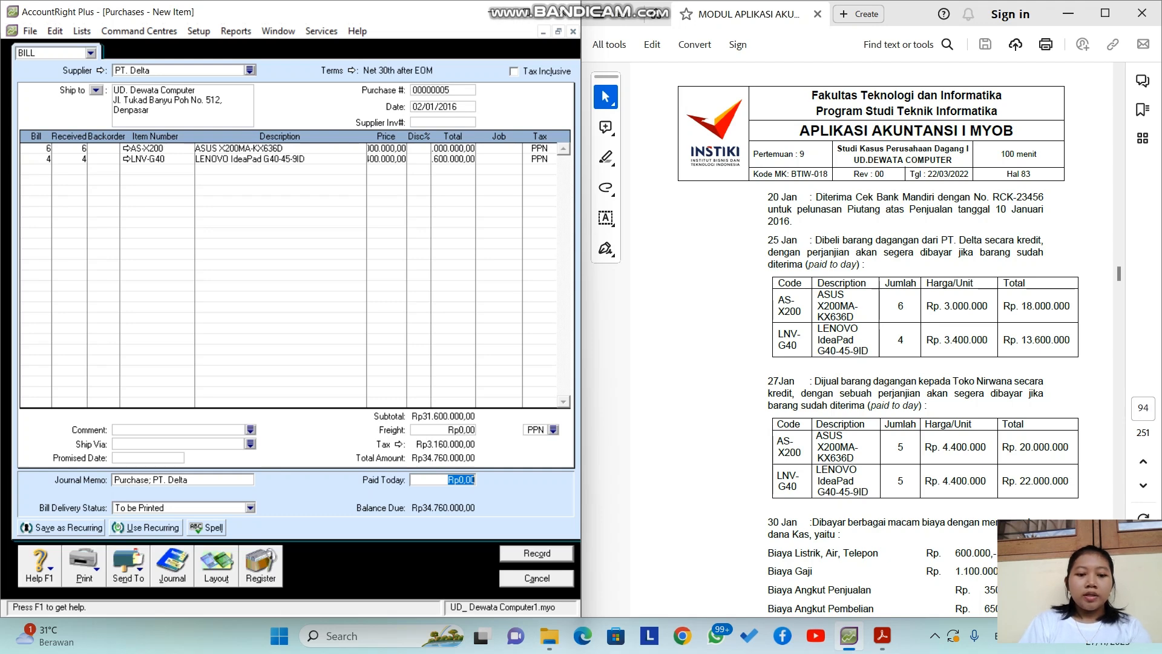
{"action": "type", "text": "34"}
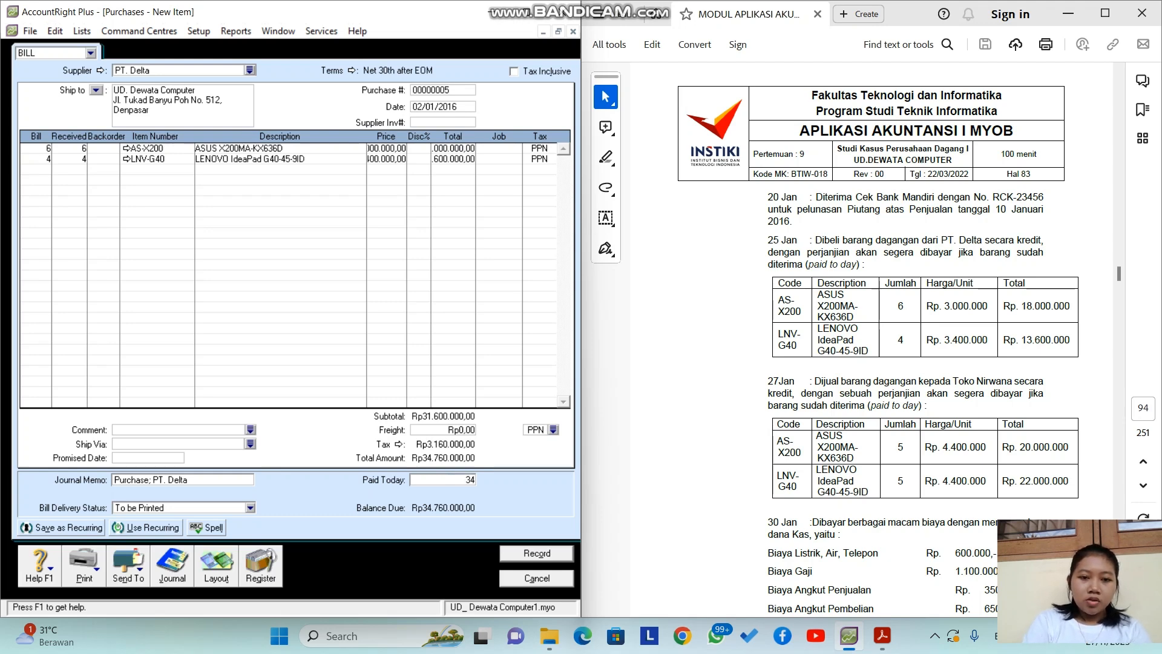
{"action": "type", "text": ".760."}
{"action": "type", "text": "0000"}
{"action": "key", "text": "Tab"}
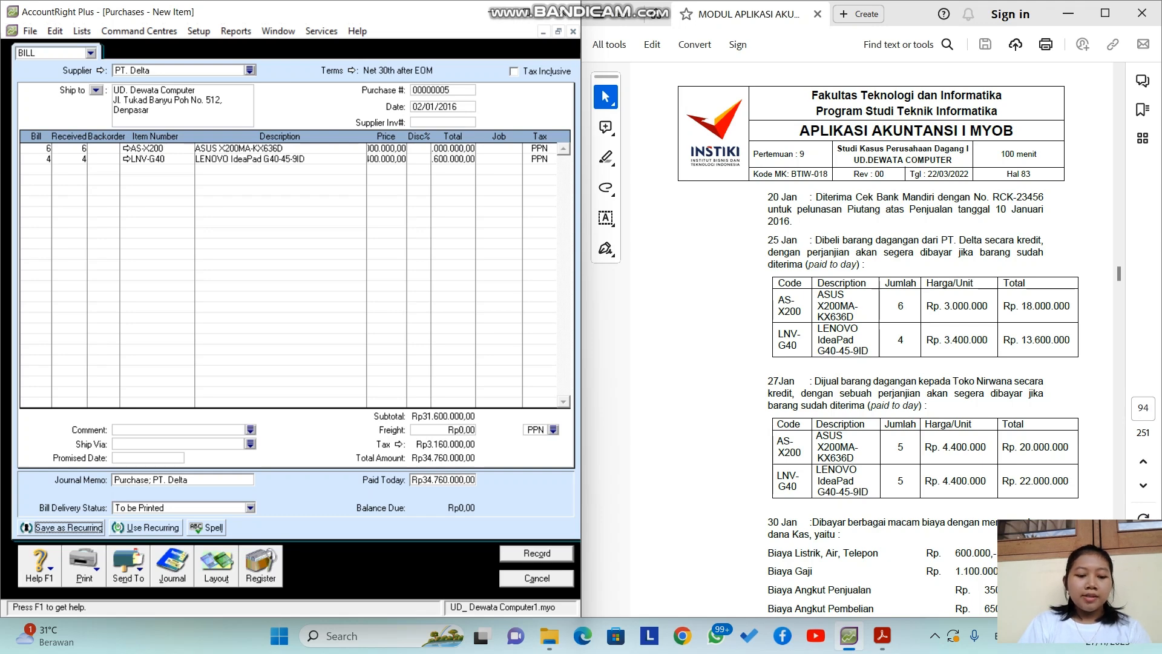
{"action": "key", "text": "ctrl+r"}
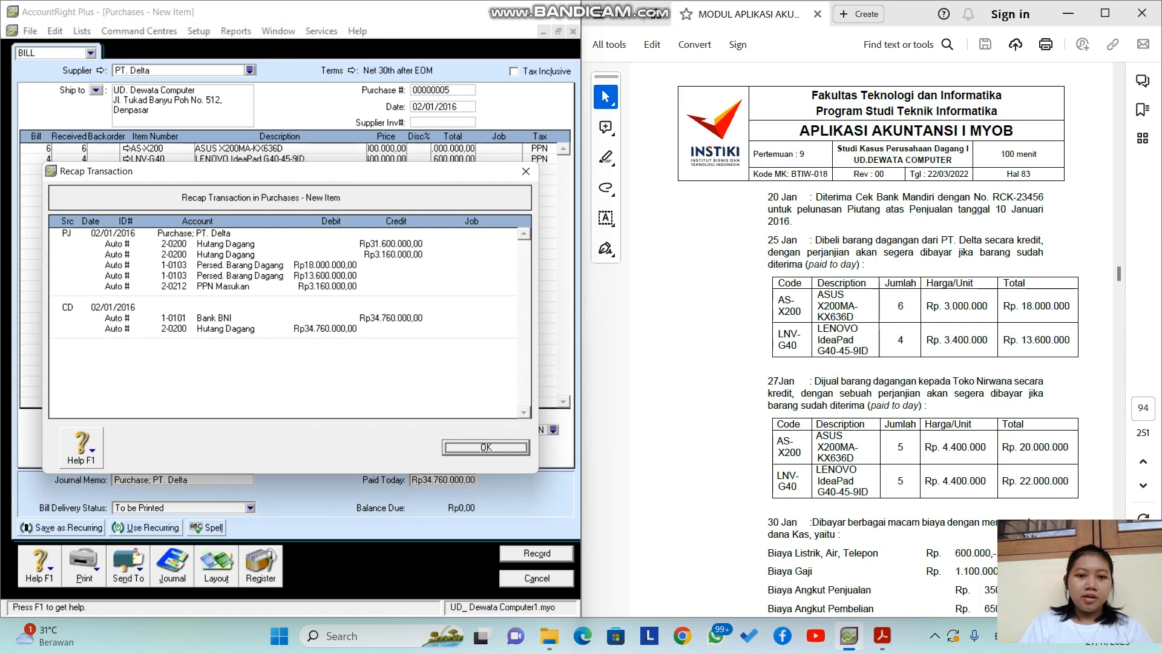
{"action": "key", "text": "Return"}
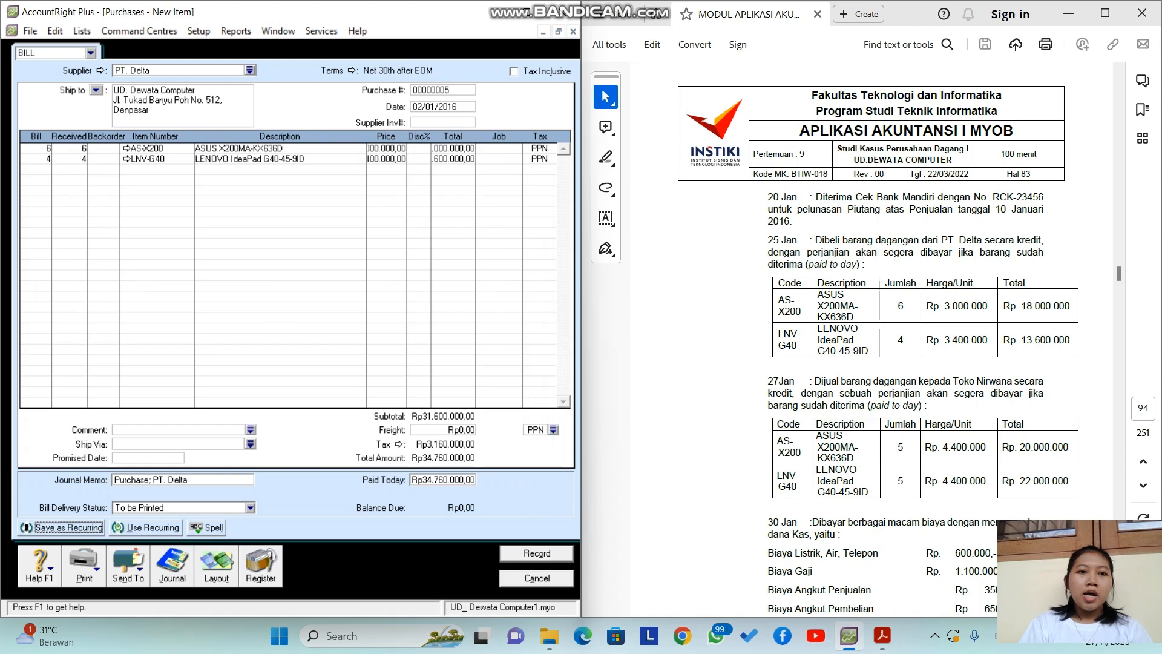
{"action": "key", "text": "Return"}
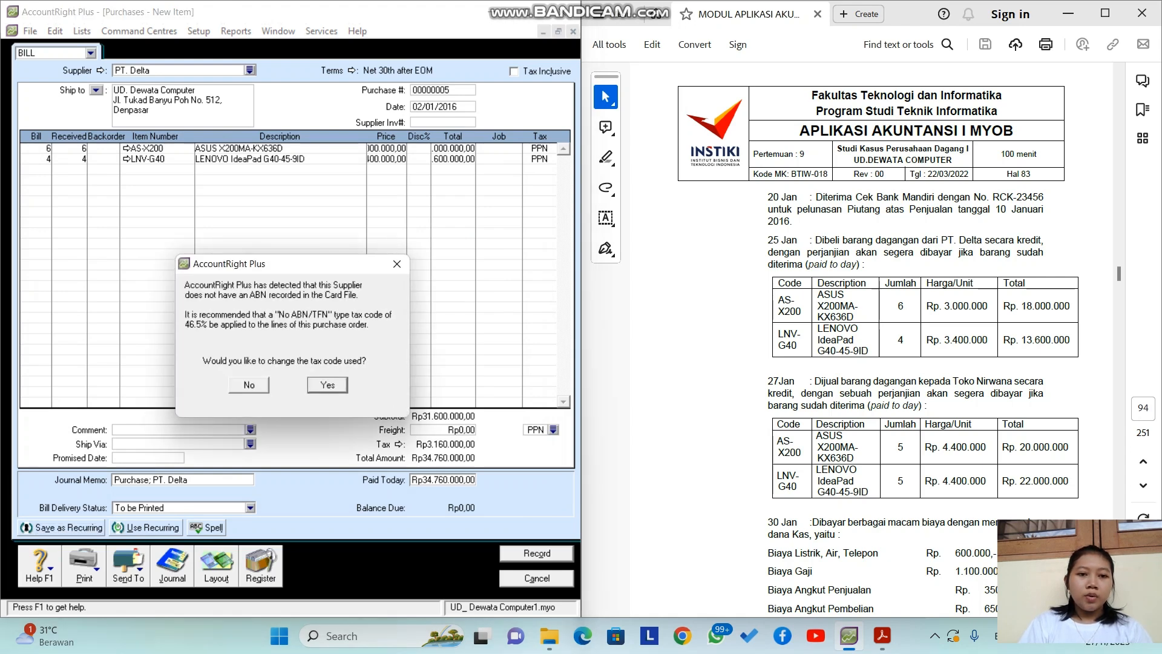
{"action": "left_click", "coordinate": [249, 385]}
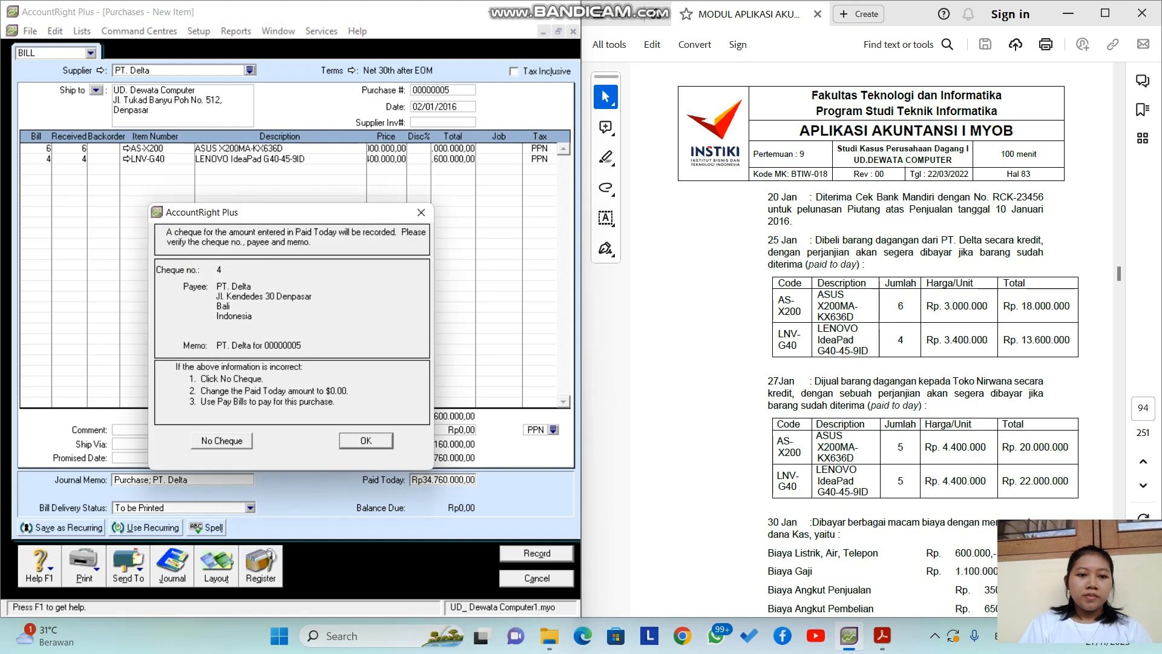
{"action": "key", "text": "Return"}
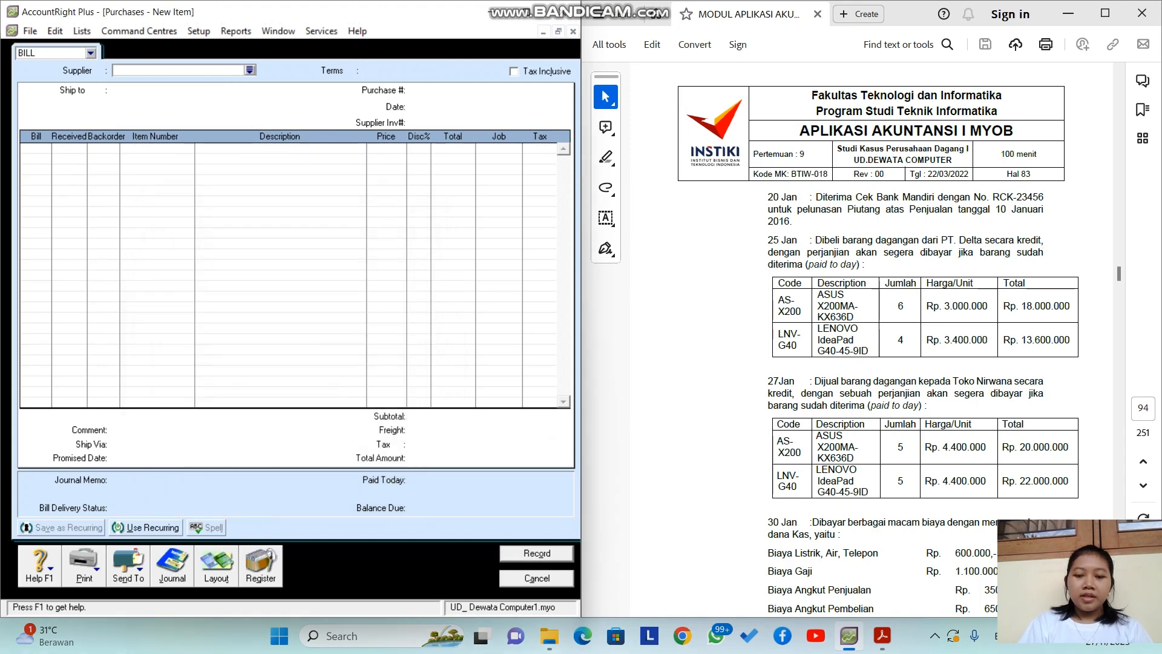
{"action": "key", "text": "Escape"}
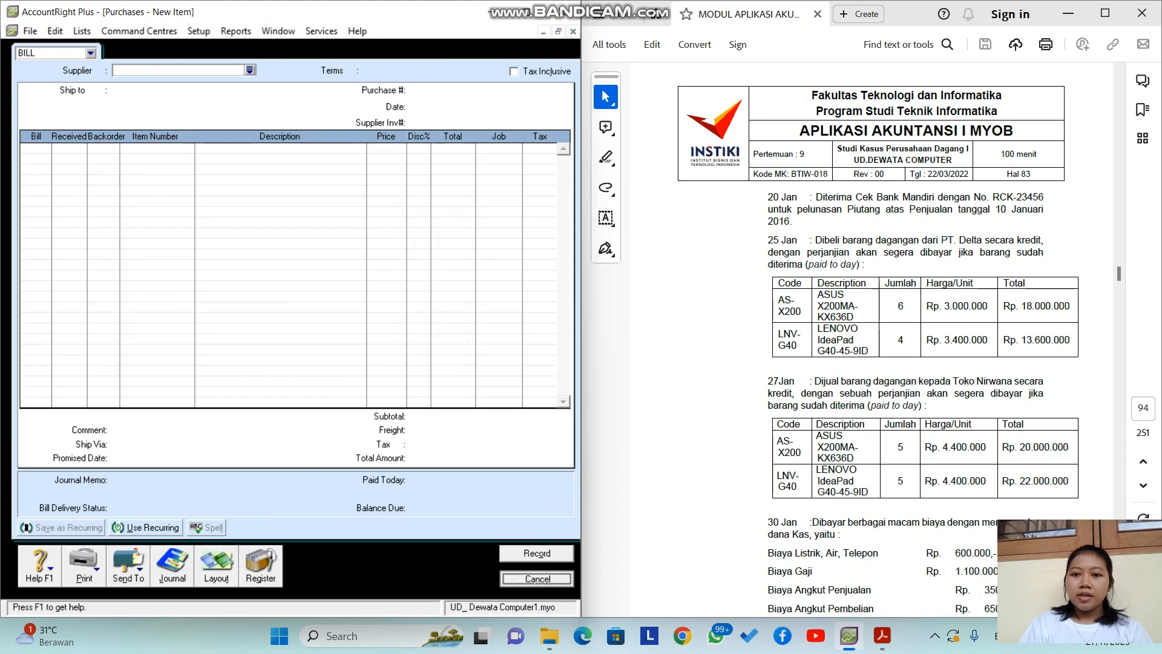
Step: Move from the Purchases area to the Sales command centre
{"action": "scroll", "coordinate": [878, 339], "scroll_direction": "down", "scroll_amount": 3}
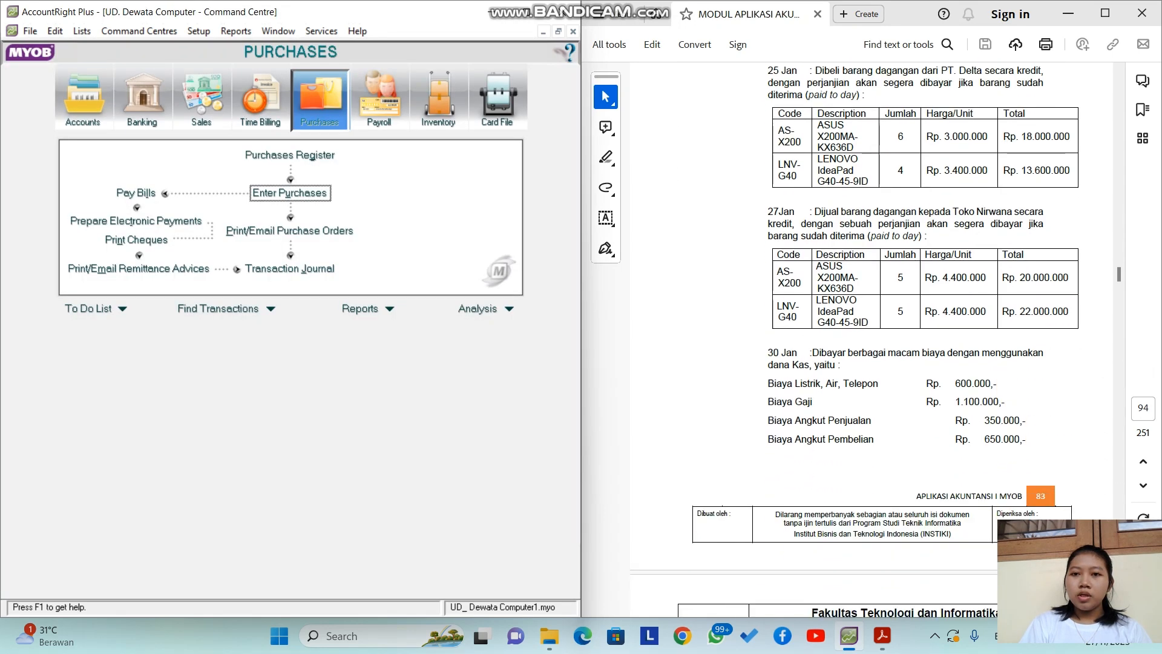
{"action": "scroll", "coordinate": [878, 339], "scroll_direction": "up", "scroll_amount": 1}
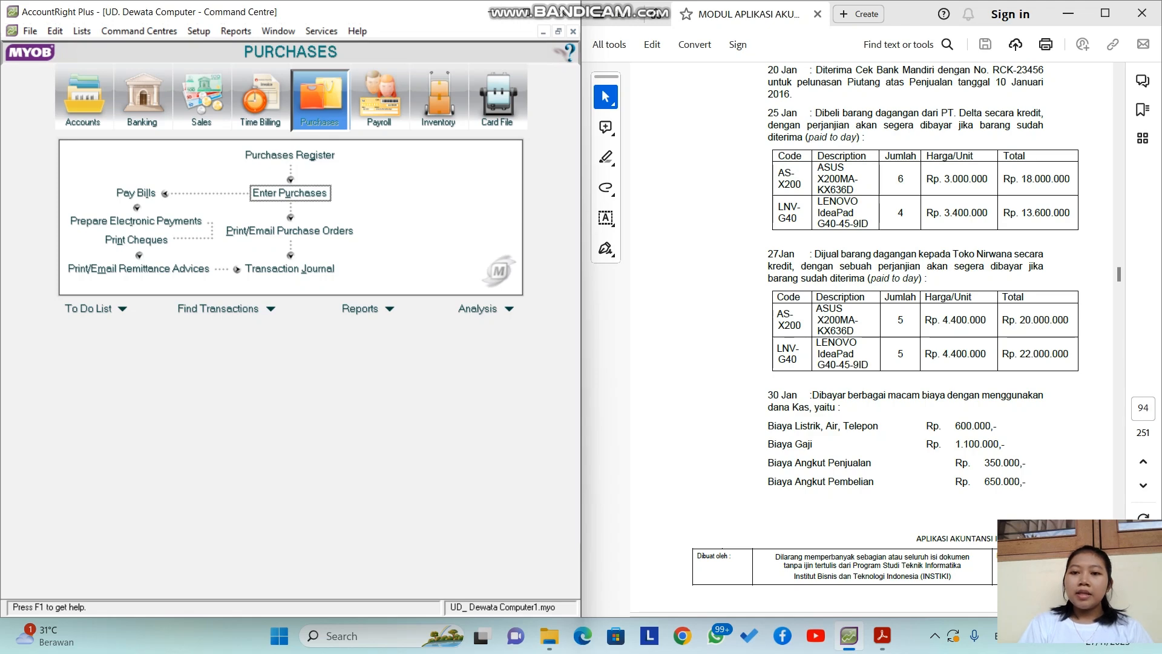
{"action": "left_click", "coordinate": [201, 100]}
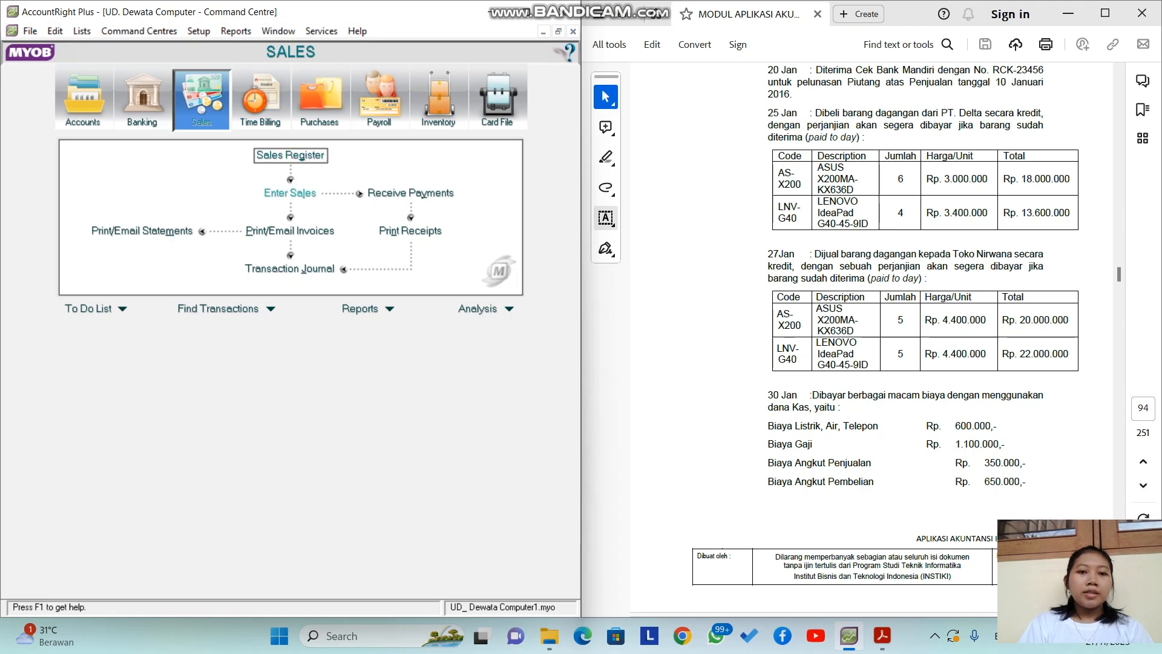
Step: Start a new sale for customer Toko Nirwana dated 27/01/2016
{"action": "left_click", "coordinate": [290, 193]}
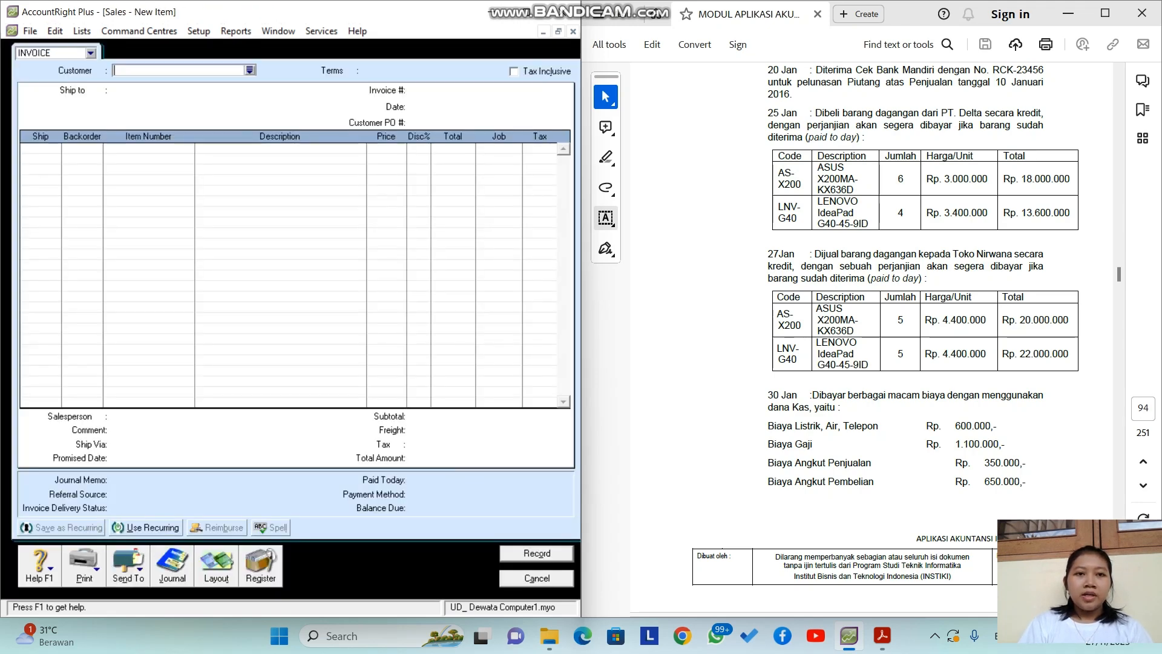
{"action": "left_click", "coordinate": [250, 71]}
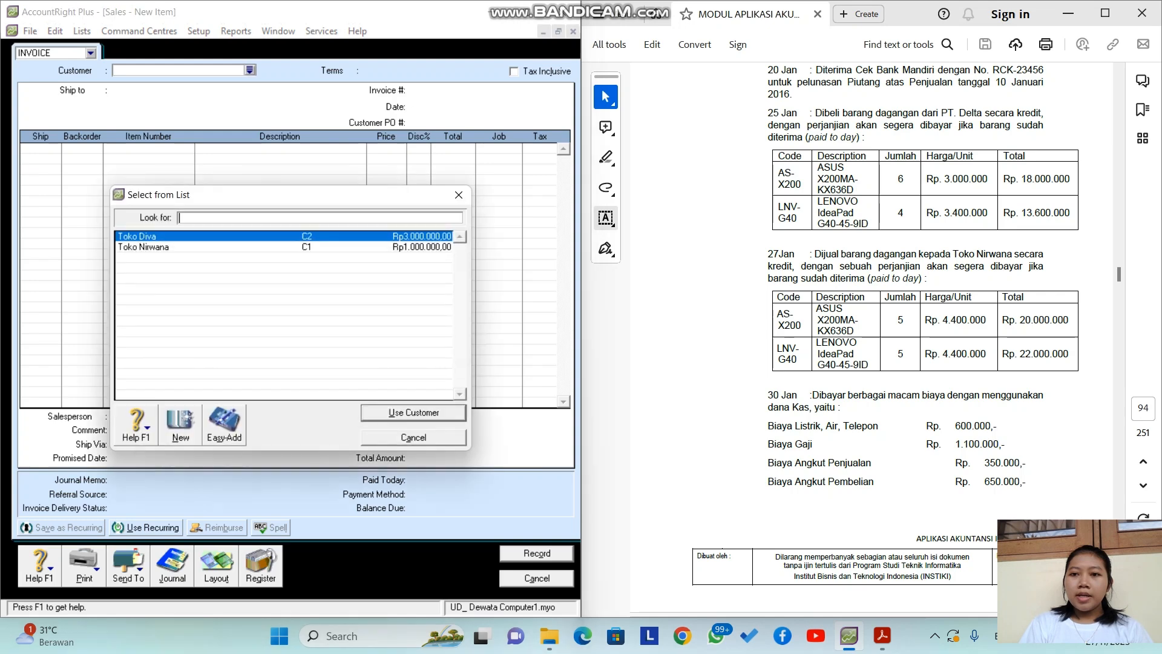
{"action": "left_click", "coordinate": [182, 247]}
{"action": "key", "text": "Return"}
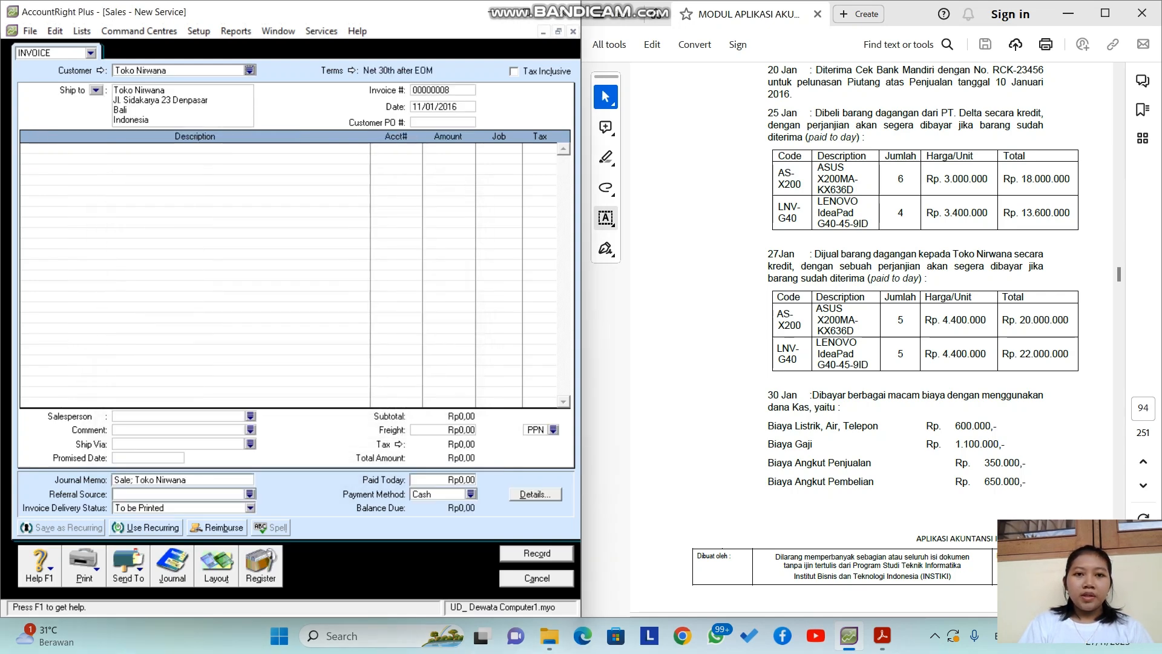
{"action": "left_click", "coordinate": [435, 107]}
{"action": "left_click", "coordinate": [417, 106]}
{"action": "key", "text": "BackSpace"}
{"action": "key", "text": "BackSpace"}
{"action": "type", "text": "27"}
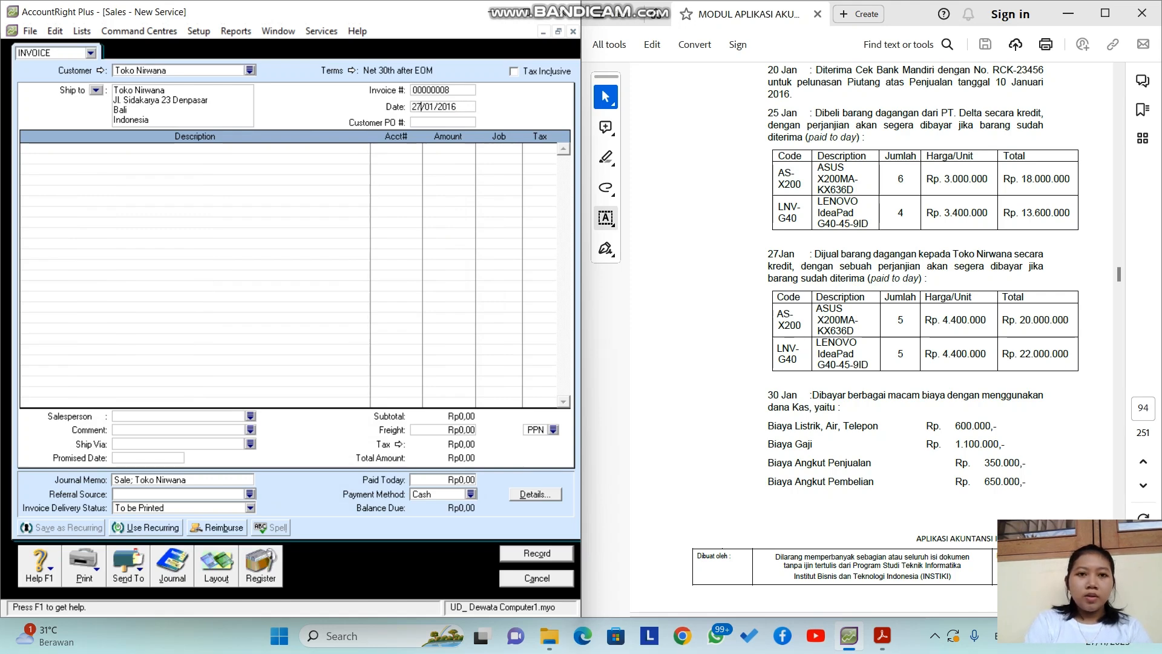
{"action": "key", "text": "Tab"}
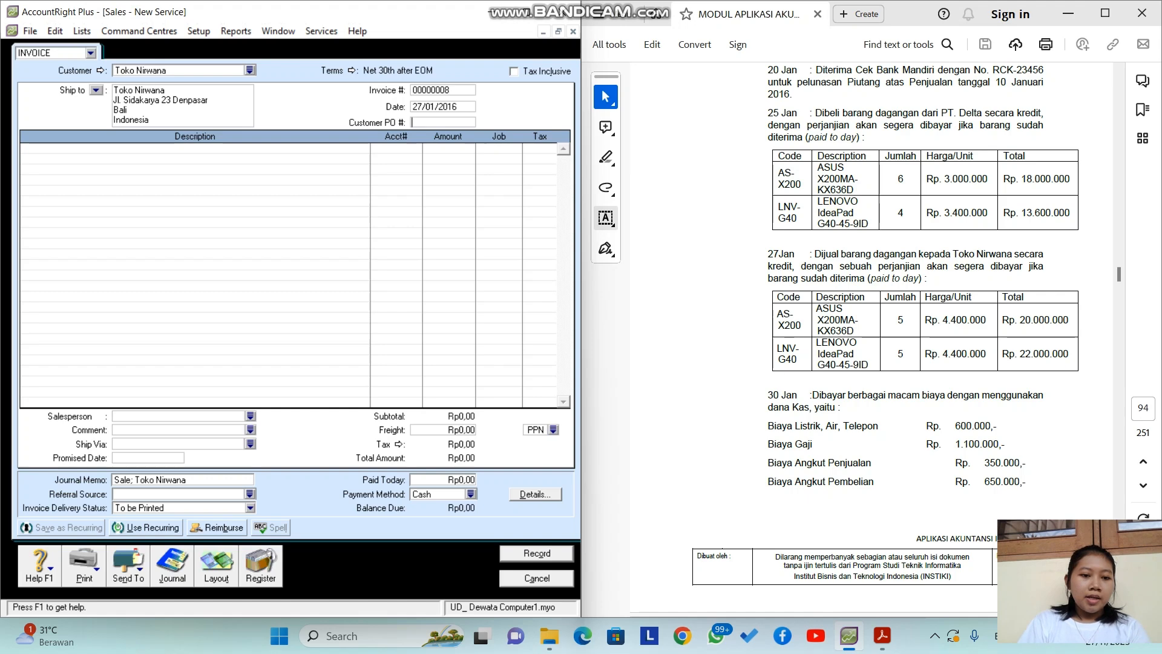
Step: Switch the sales invoice to the Item layout
{"action": "left_click", "coordinate": [217, 567]}
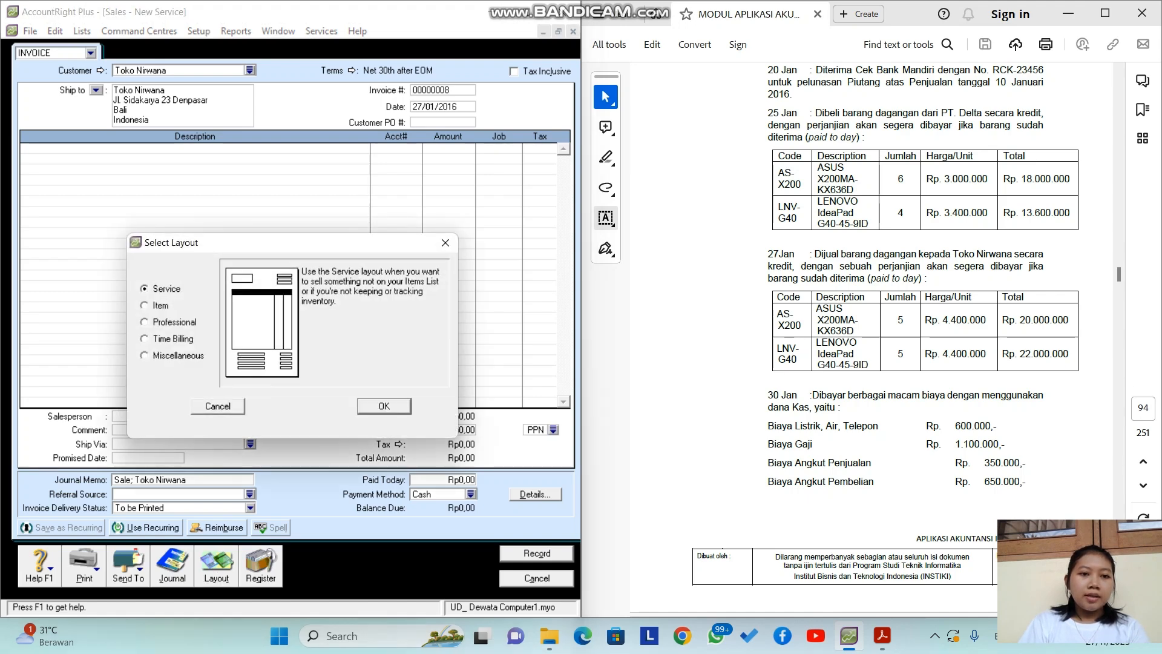
{"action": "key", "text": "Down"}
{"action": "key", "text": "Return"}
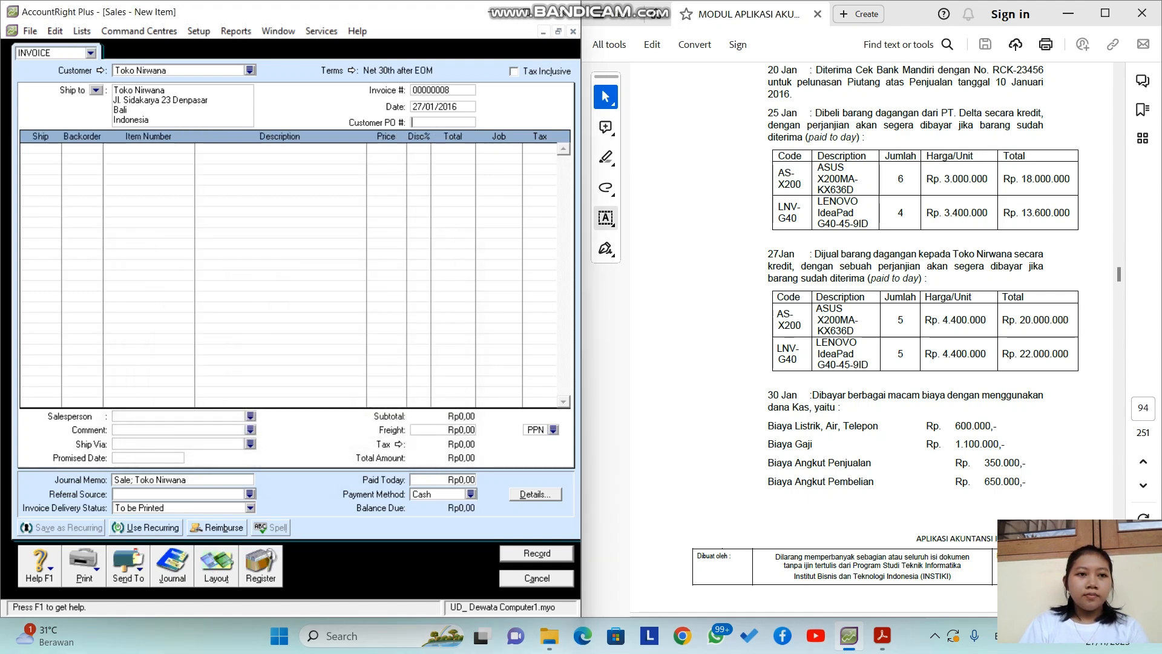
{"action": "key", "text": "Tab"}
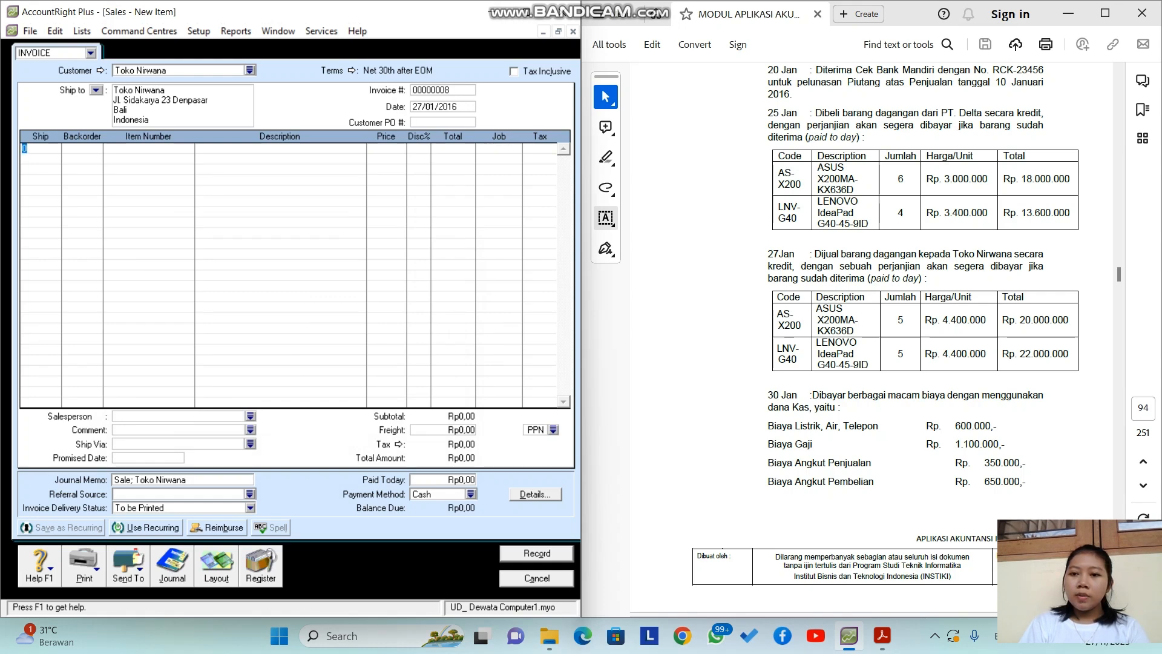
Step: Enter two item lines, 5 × AS-X200 and 5 × LNV-G40, at 4.400.000 each
{"action": "type", "text": "5"}
{"action": "key", "text": "Tab"}
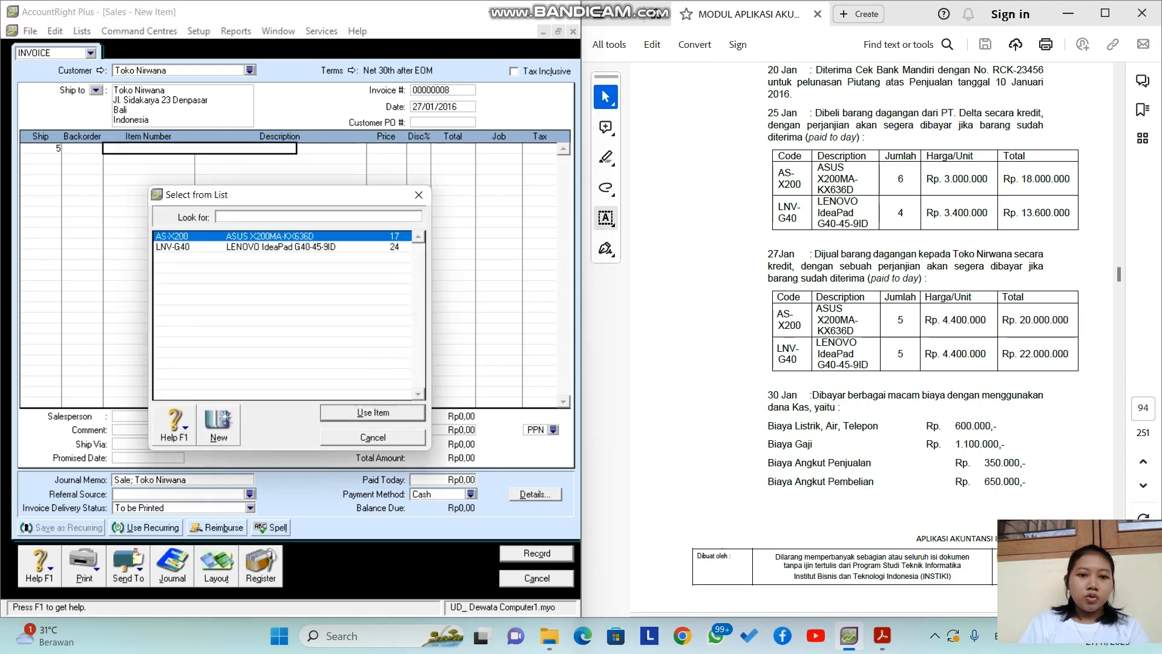
{"action": "key", "text": "Return"}
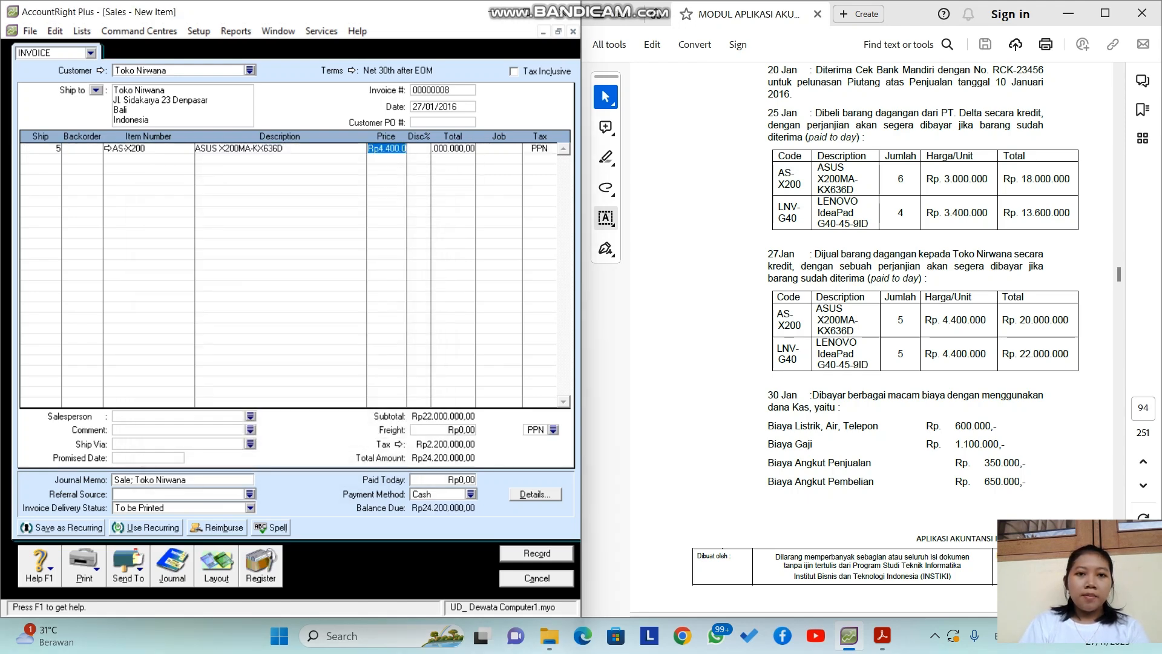
{"action": "key", "text": "Return"}
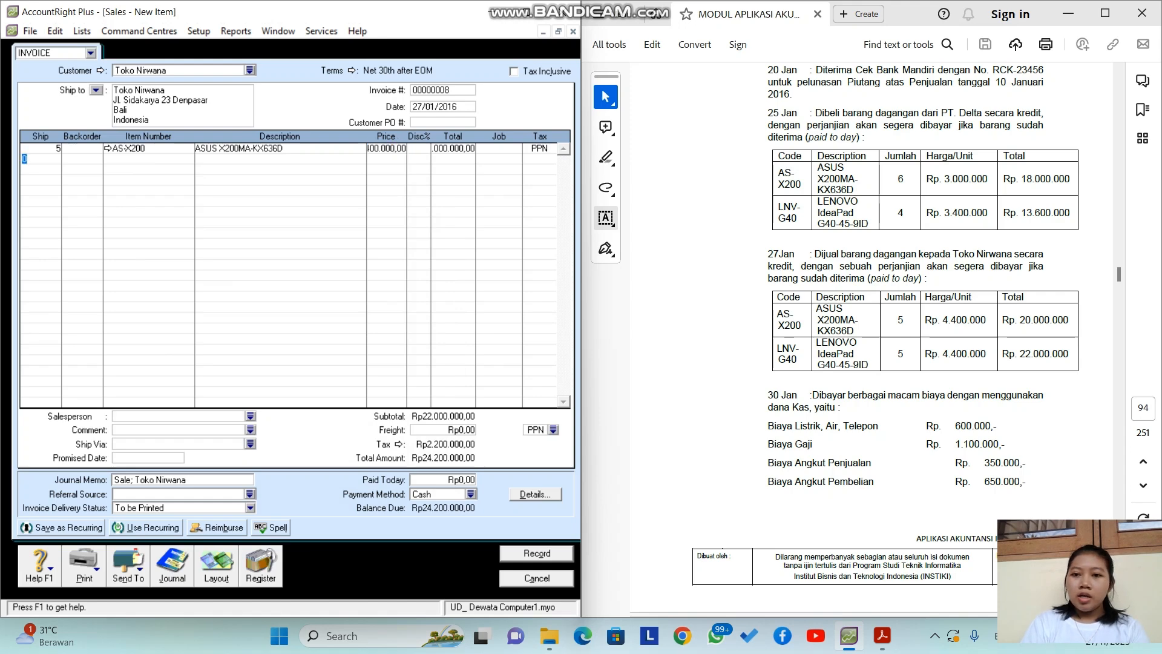
{"action": "type", "text": "5"}
{"action": "key", "text": "Return"}
{"action": "key", "text": "Return"}
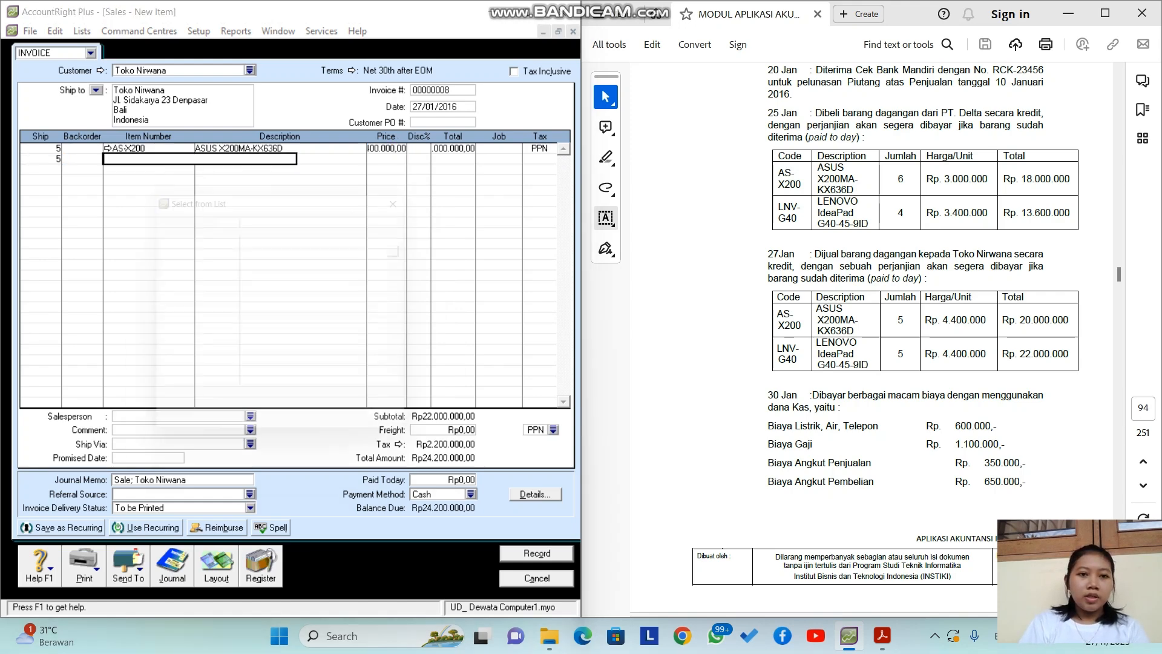
{"action": "type", "text": "LNV-G40"}
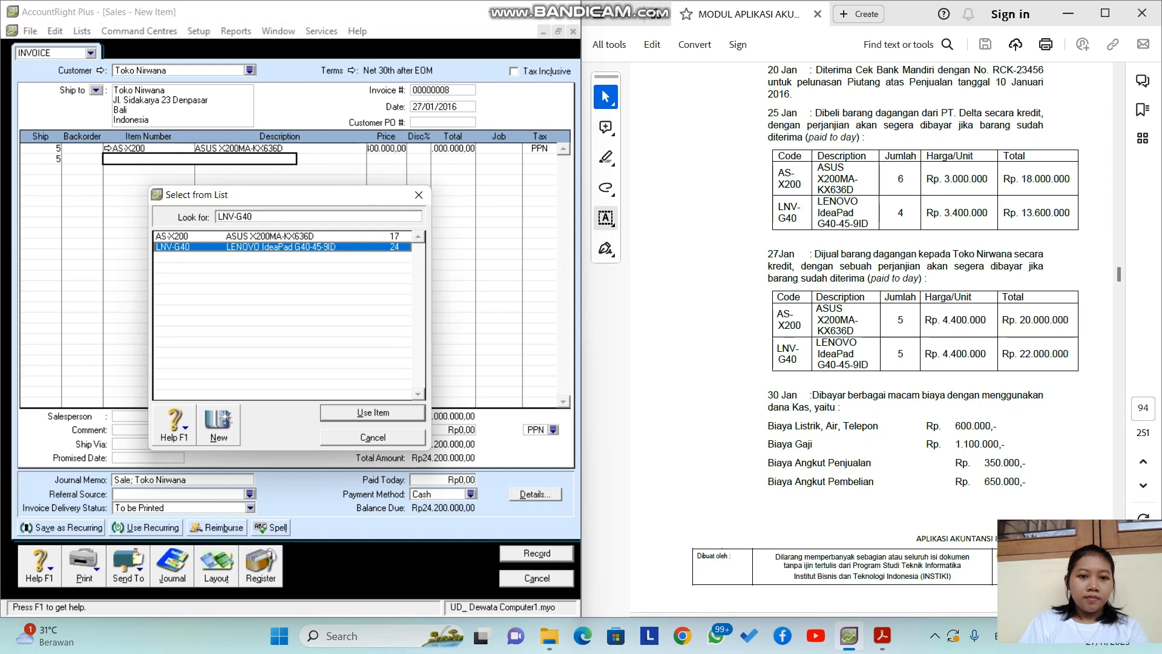
{"action": "key", "text": "Return"}
{"action": "key", "text": "Return"}
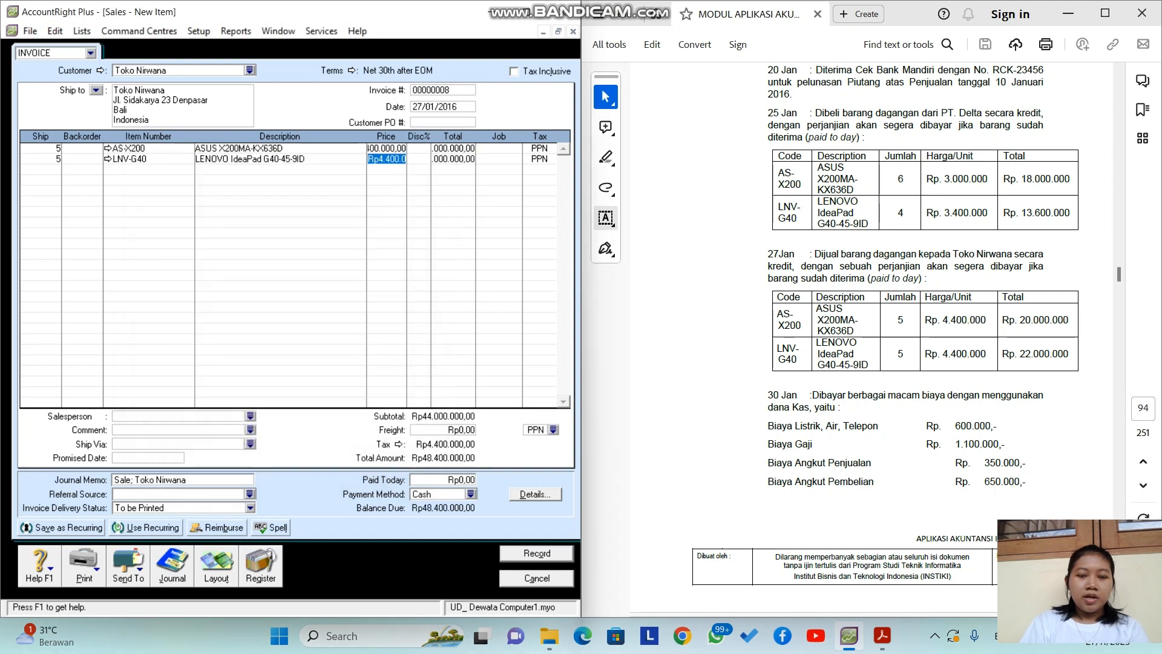
{"action": "key", "text": "Return"}
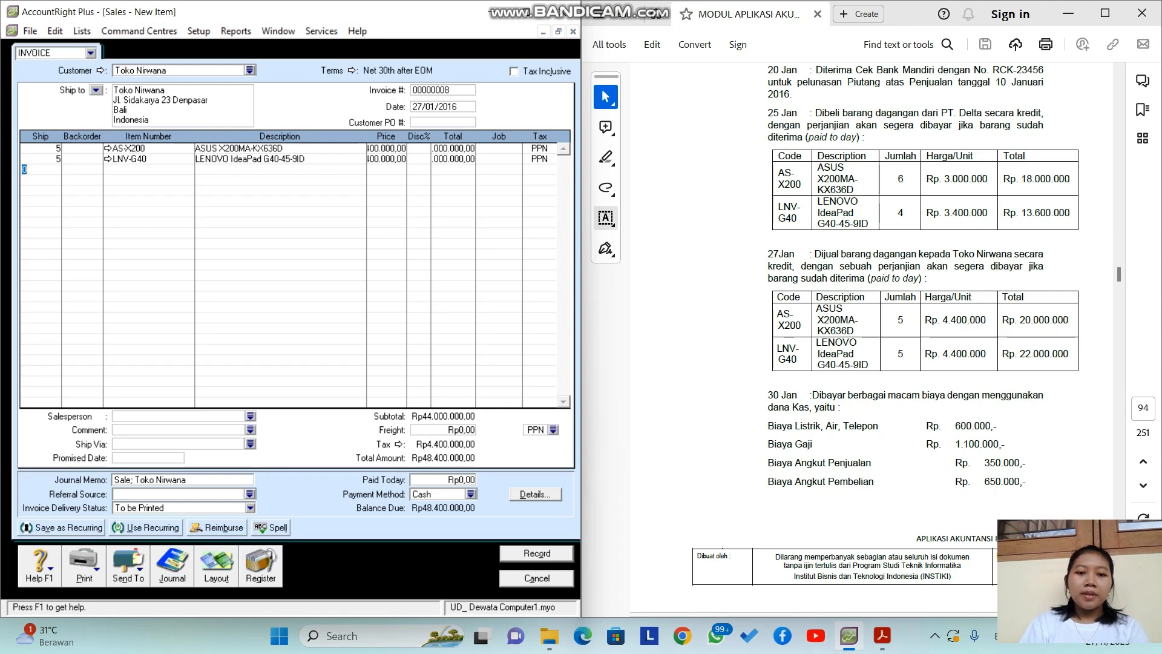
{"action": "key", "text": "Tab"}
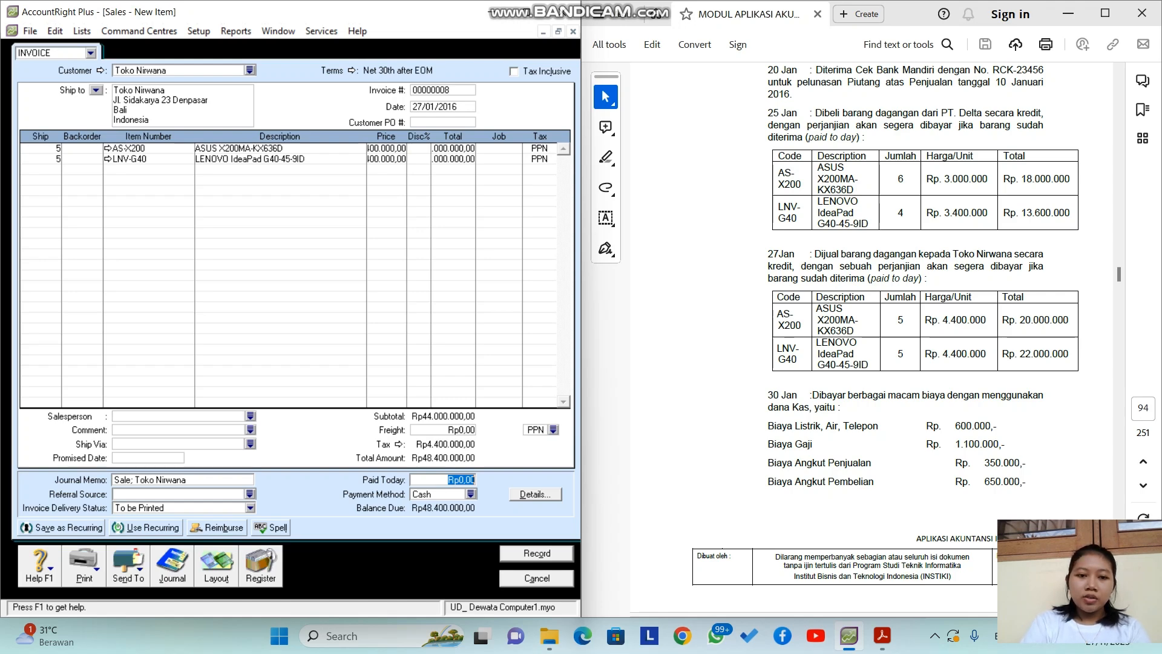
Step: Enter Rp48.400.000 paid today, review the journal recap, and record invoice 00000008
{"action": "type", "text": "48"}
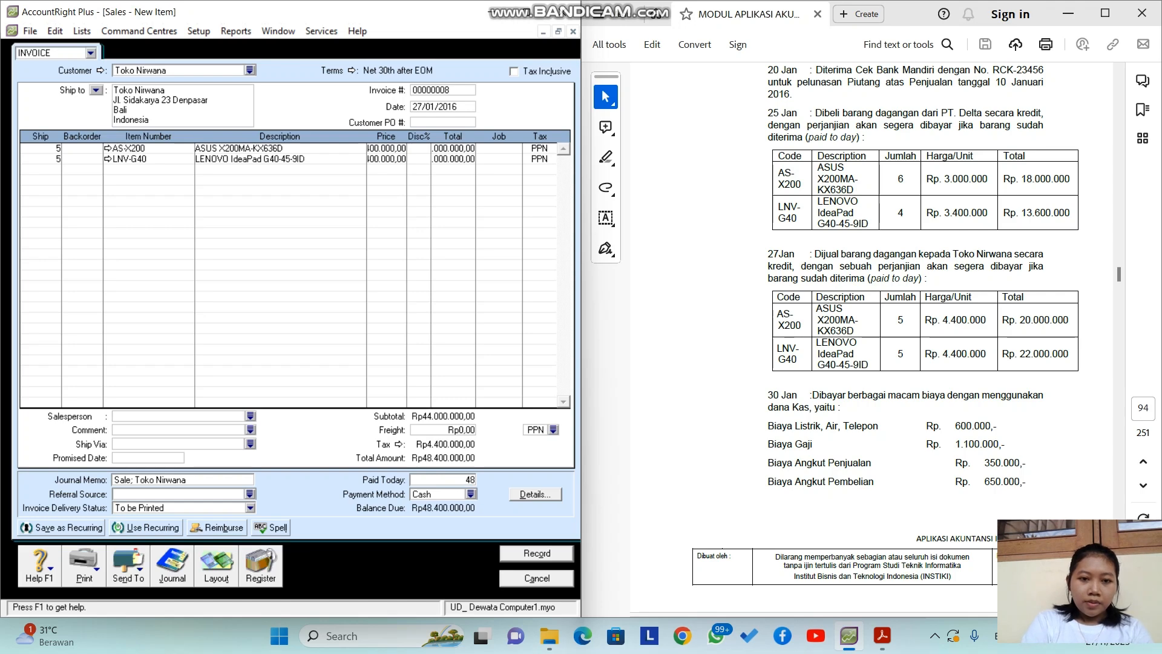
{"action": "type", "text": ".400.000,00"}
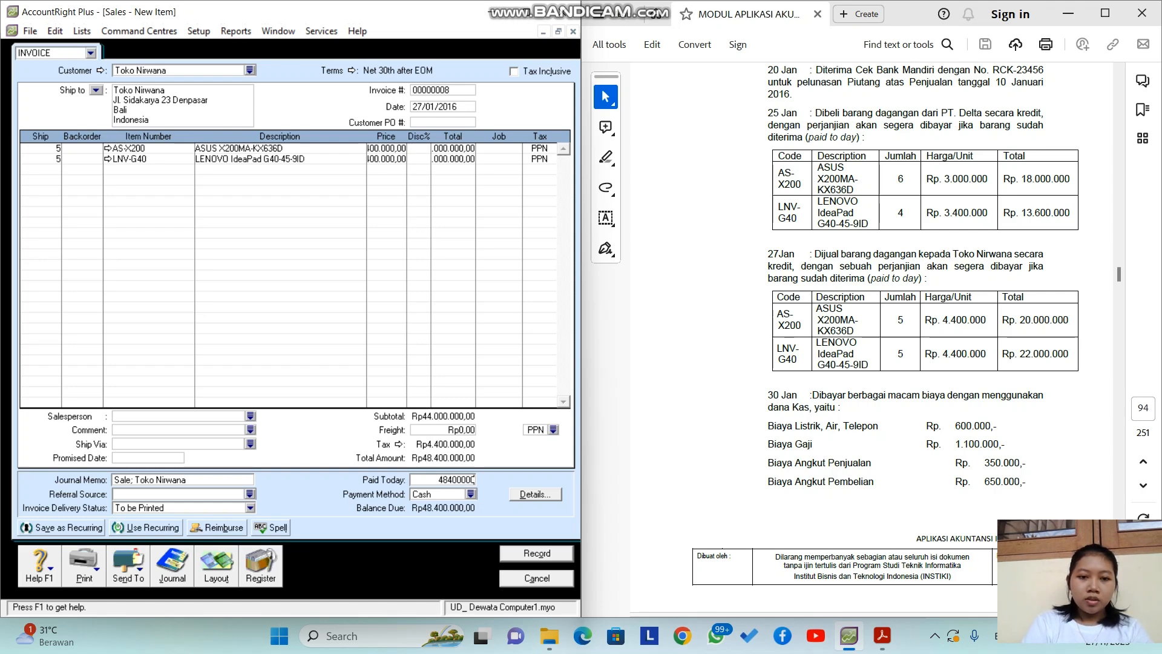
{"action": "key", "text": "Tab"}
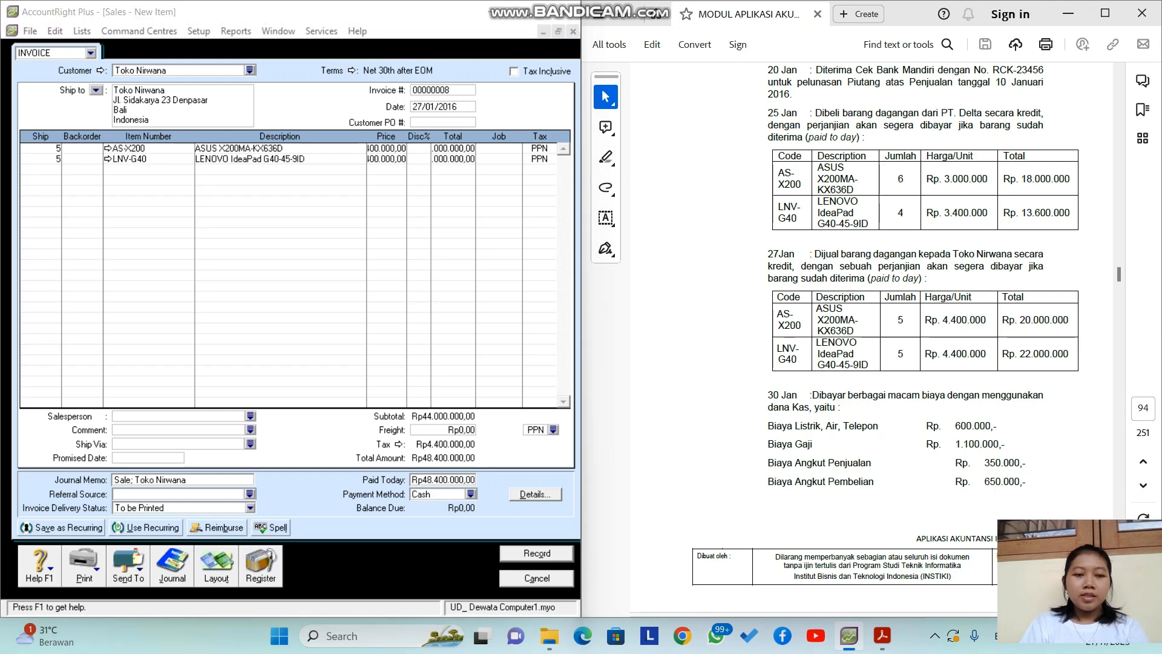
{"action": "key", "text": "ctrl+r"}
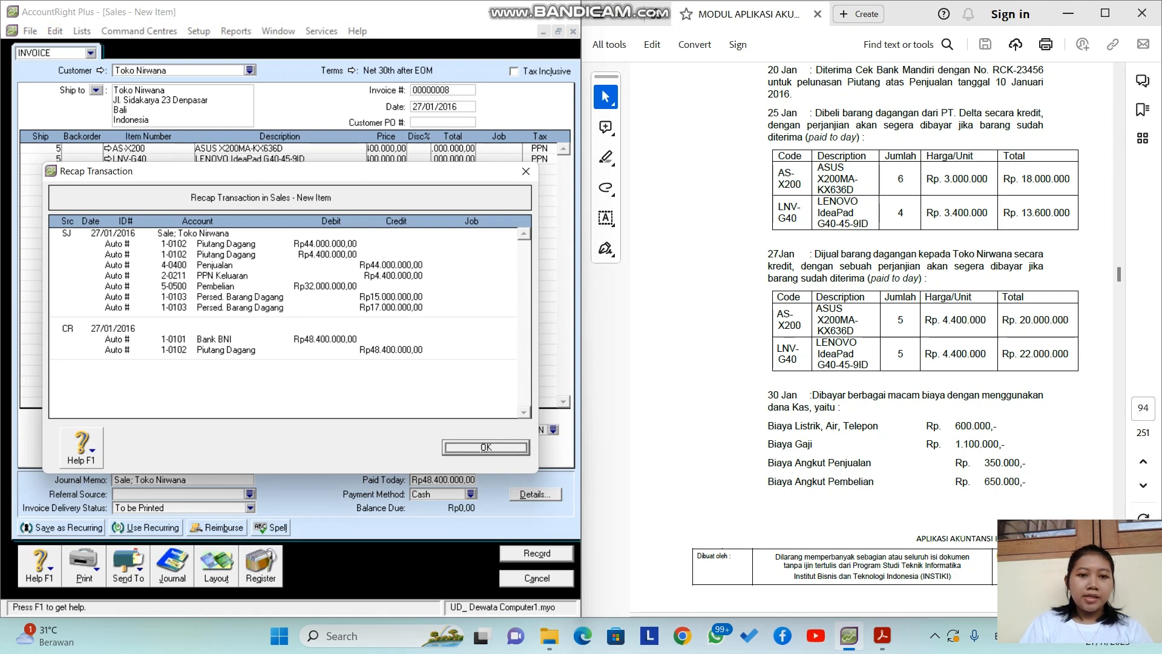
{"action": "key", "text": "Return"}
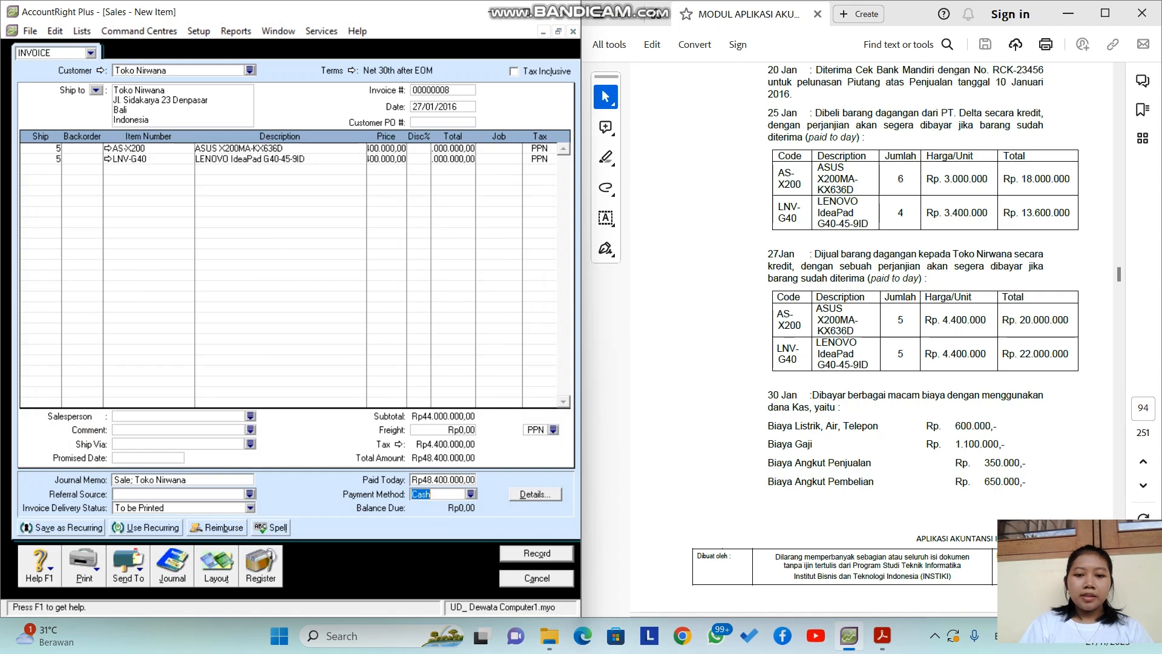
{"action": "key", "text": "Return"}
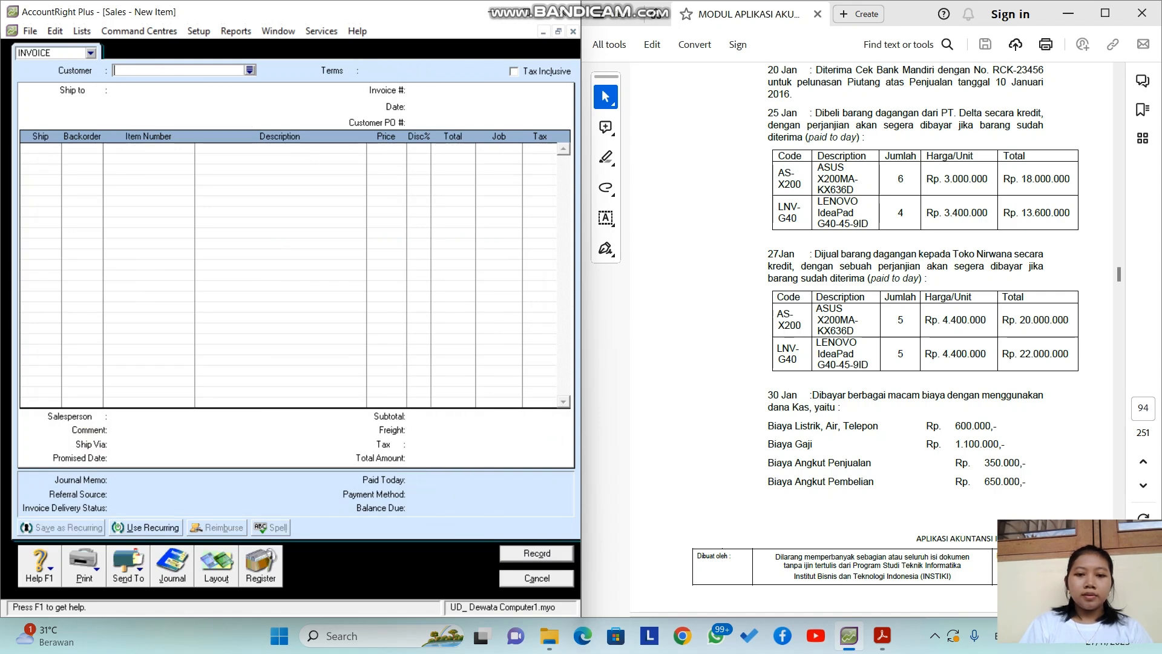
{"action": "key", "text": "Escape"}
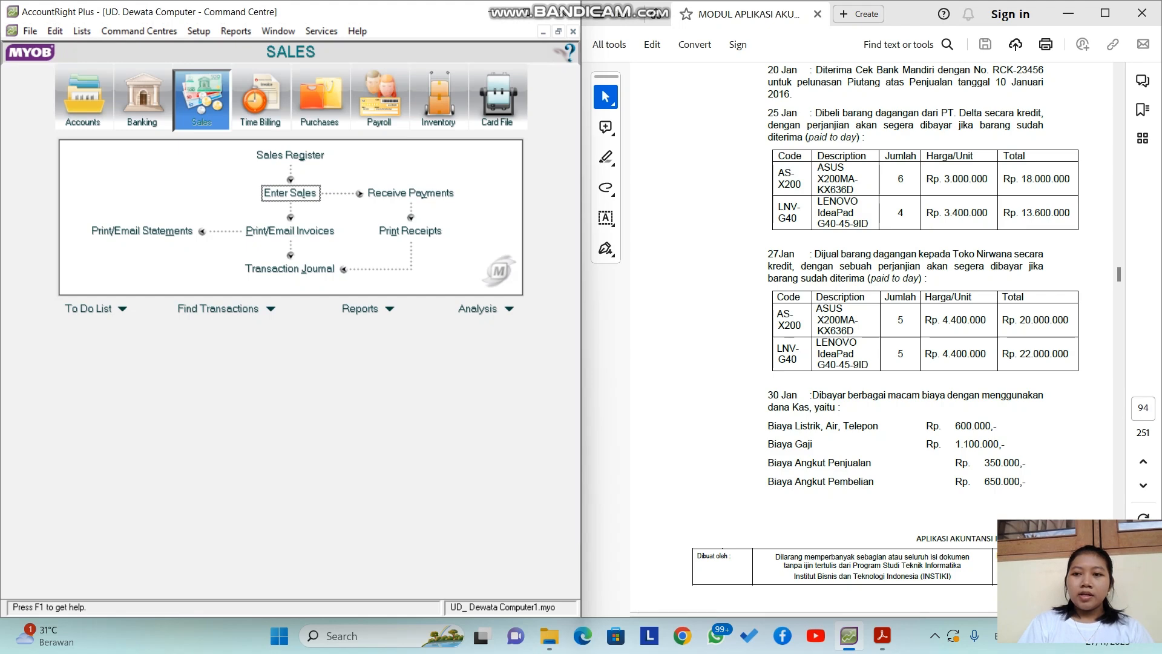
Step: Open a blank general journal entry GJ000001 from the Accounts command centre
{"action": "scroll", "coordinate": [872, 340], "scroll_direction": "down", "scroll_amount": 3}
{"action": "scroll", "coordinate": [871, 339], "scroll_direction": "down", "scroll_amount": 3}
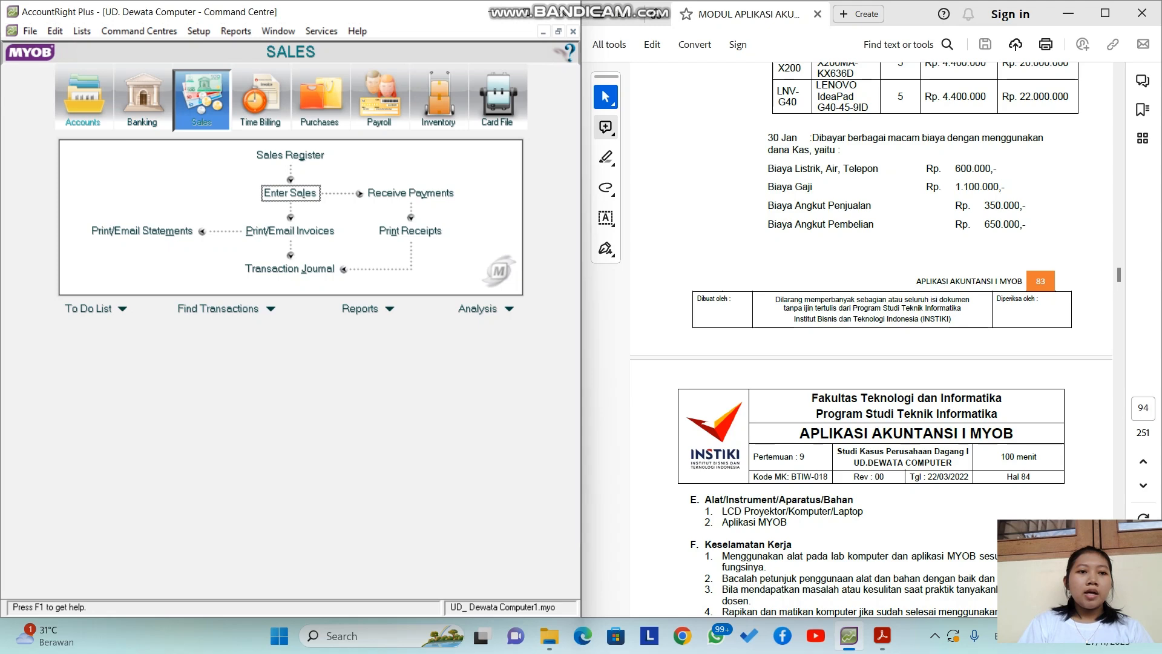
{"action": "left_click", "coordinate": [83, 112]}
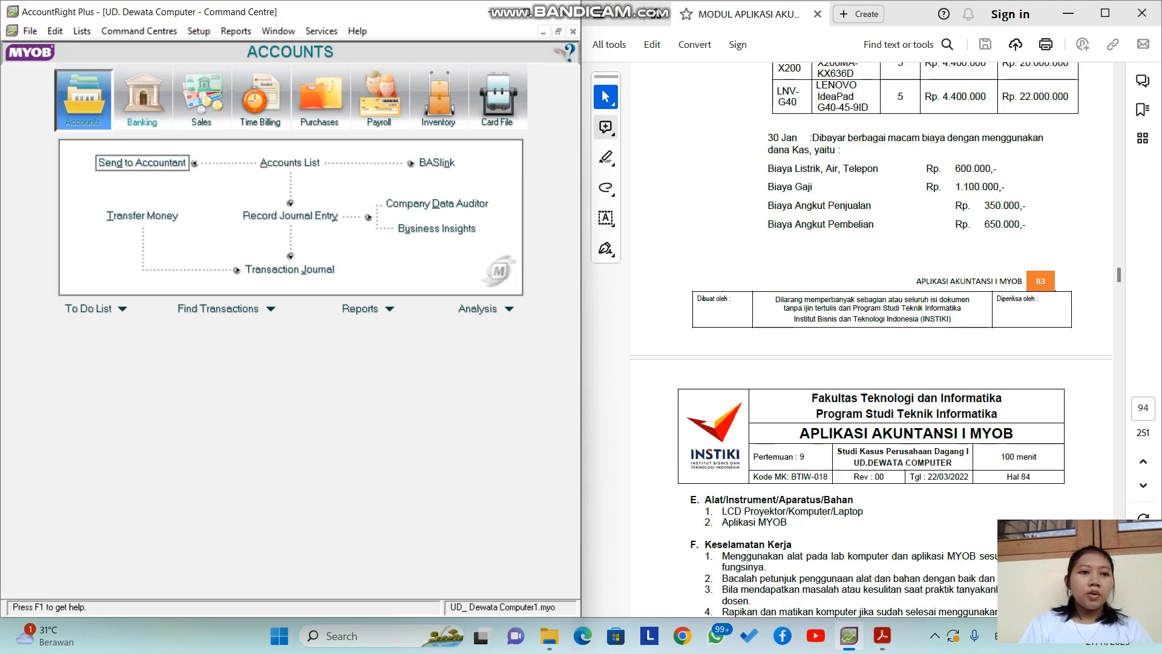
{"action": "left_click", "coordinate": [290, 215]}
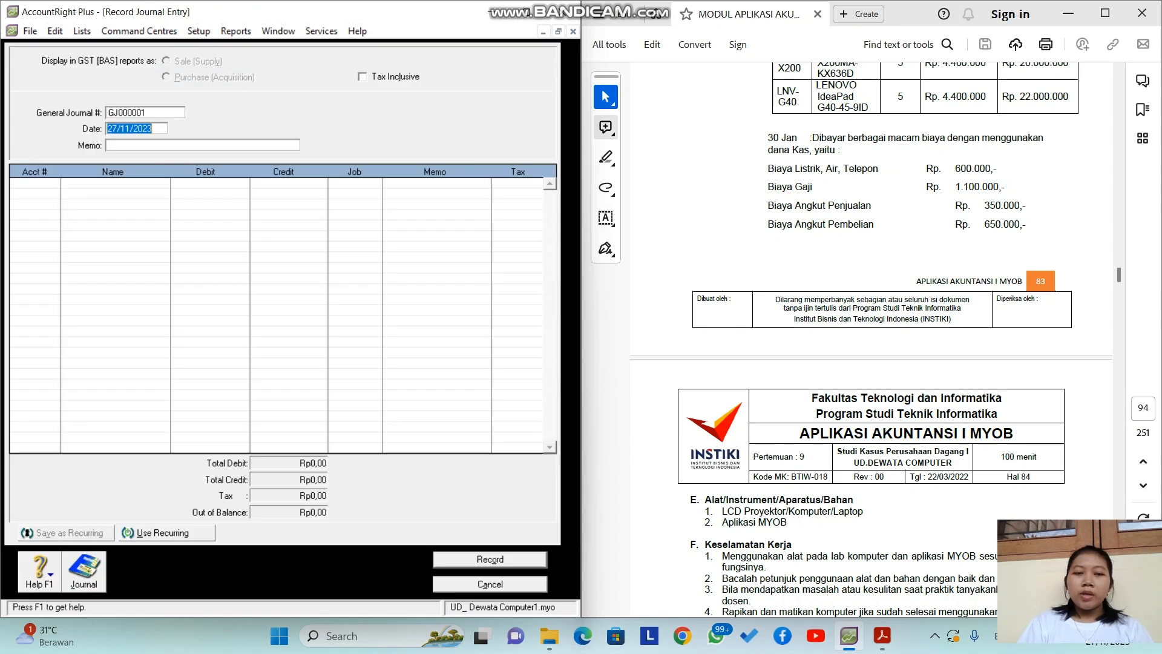
Step: Date the journal entry 30/01/2016
{"action": "left_click", "coordinate": [116, 129]}
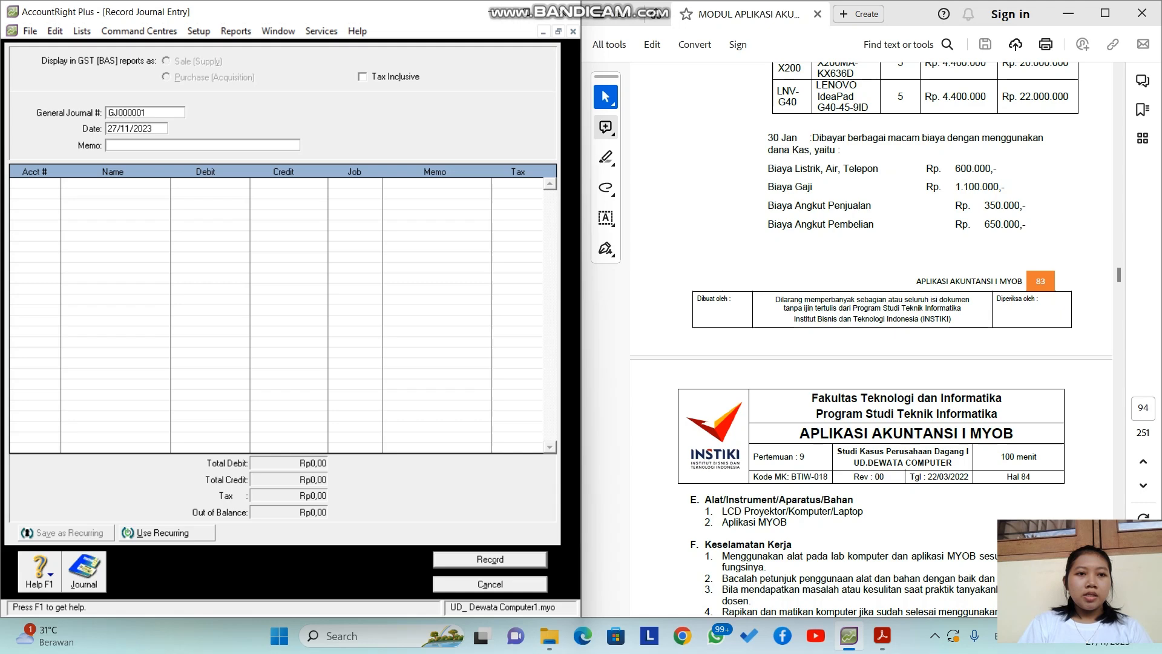
{"action": "double_click", "coordinate": [117, 128]}
{"action": "type", "text": "30/01/2016"}
{"action": "key", "text": "Tab"}
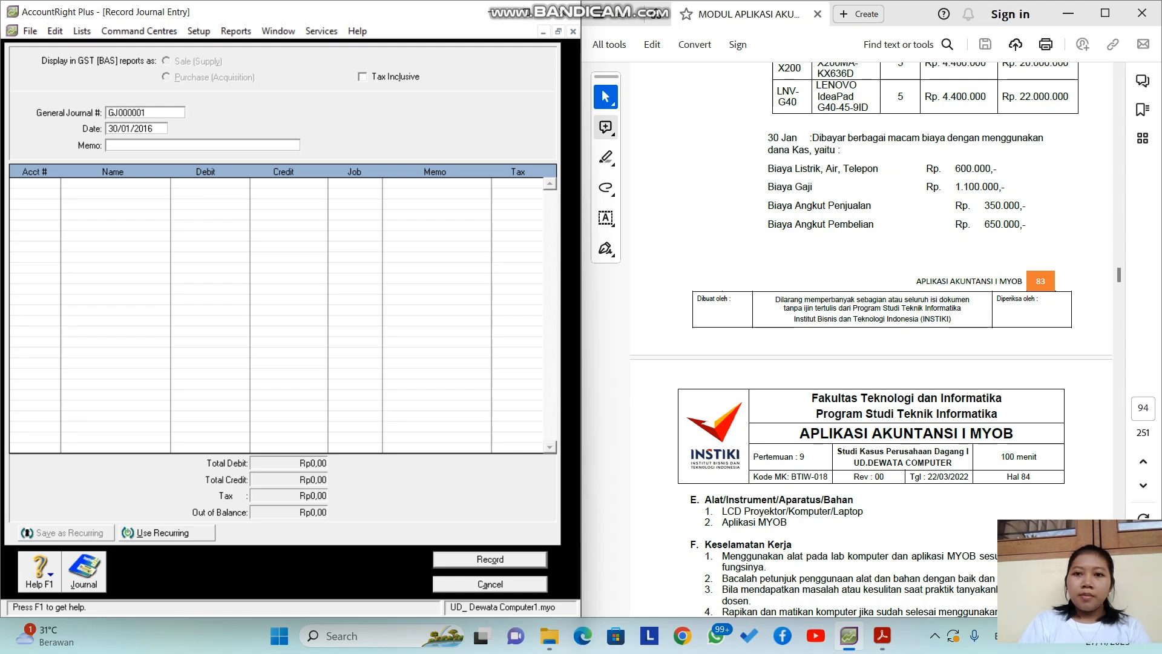
Step: Enter the memo 'PEMBAYARAN BEBEN BEBAN' in capital letters
{"action": "key", "text": "Caps_Lock"}
{"action": "type", "text": "P"}
{"action": "key", "text": "Caps_Lock"}
{"action": "type", "text": "e"}
{"action": "key", "text": "BackSpace"}
{"action": "key", "text": "Caps_Lock"}
{"action": "type", "text": "EMBAYARAN "}
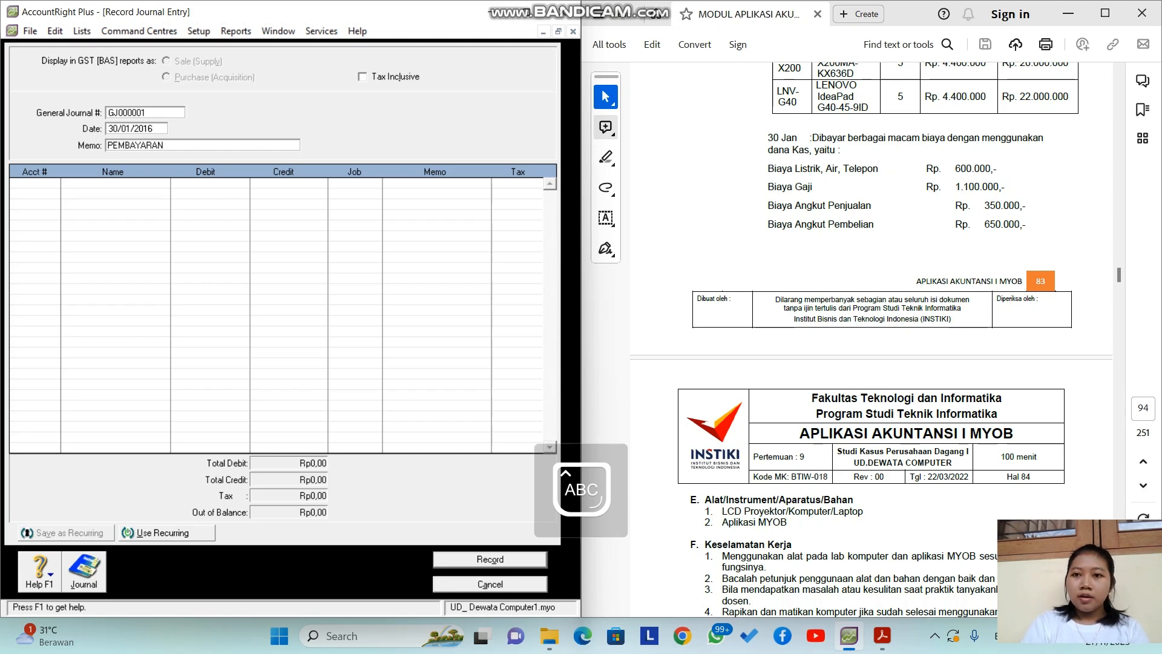
{"action": "type", "text": "BIAYA"}
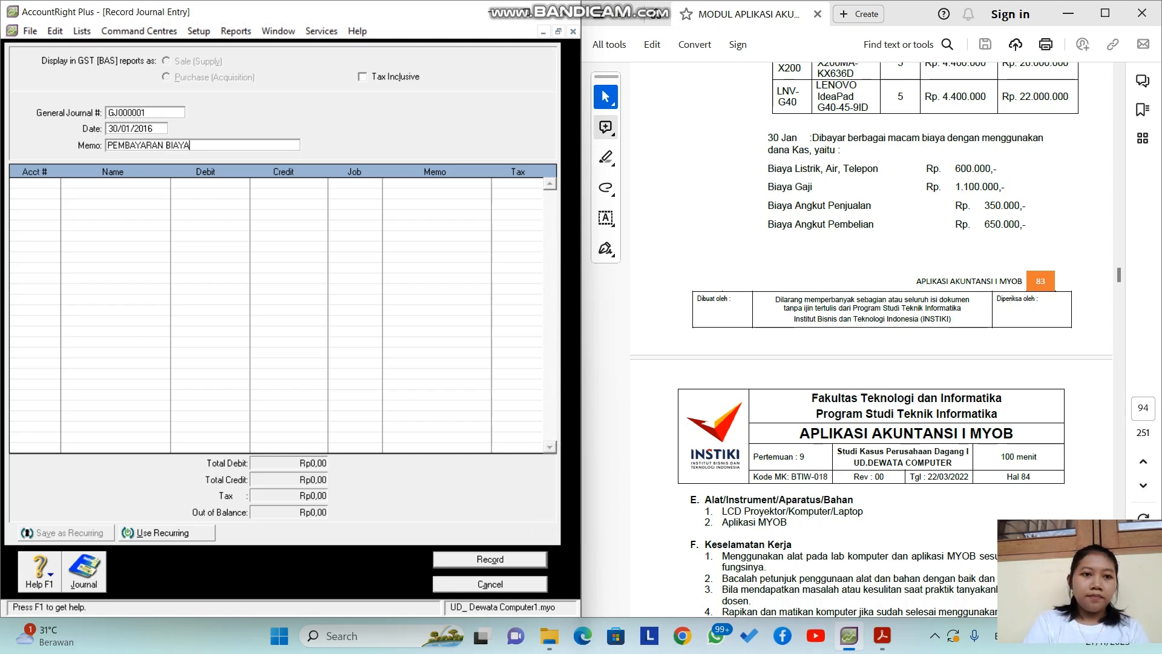
{"action": "key", "text": "BackSpace"}
{"action": "key", "text": "BackSpace"}
{"action": "key", "text": "BackSpace"}
{"action": "key", "text": "BackSpace"}
{"action": "type", "text": "EBEAN BEBAN"}
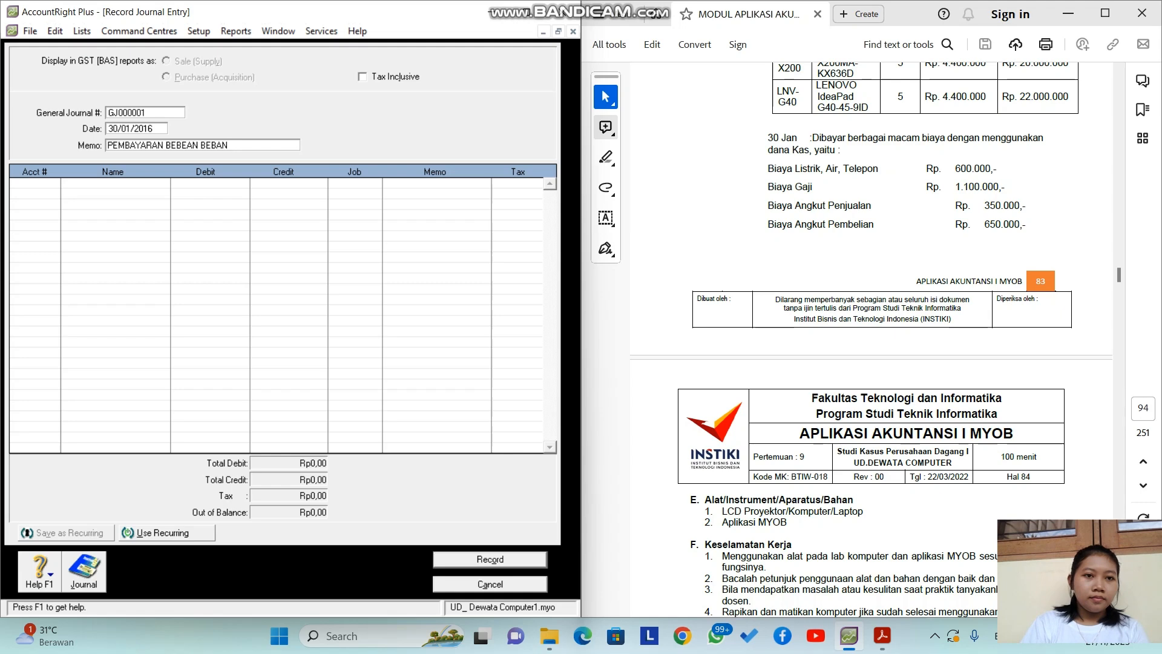
{"action": "key", "text": "BackSpace"}
{"action": "key", "text": "Tab"}
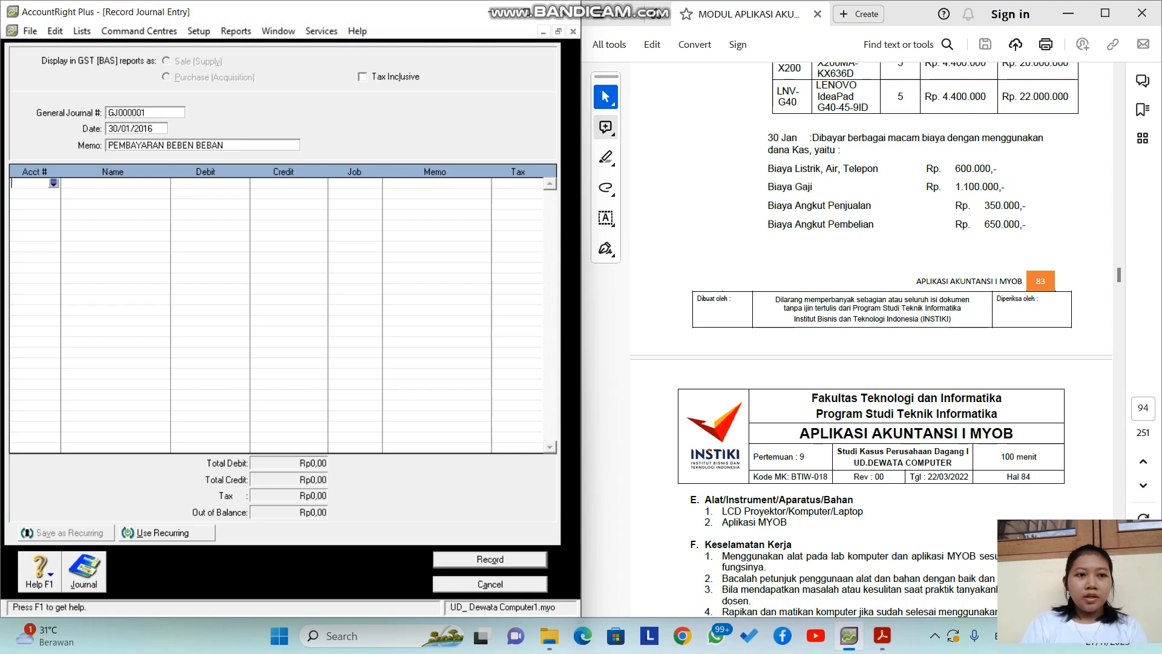
Step: Debit Beban LAT (6-0512) 600.000 and Beban Gaji 1.100.000 on the first two lines
{"action": "key", "text": "Tab"}
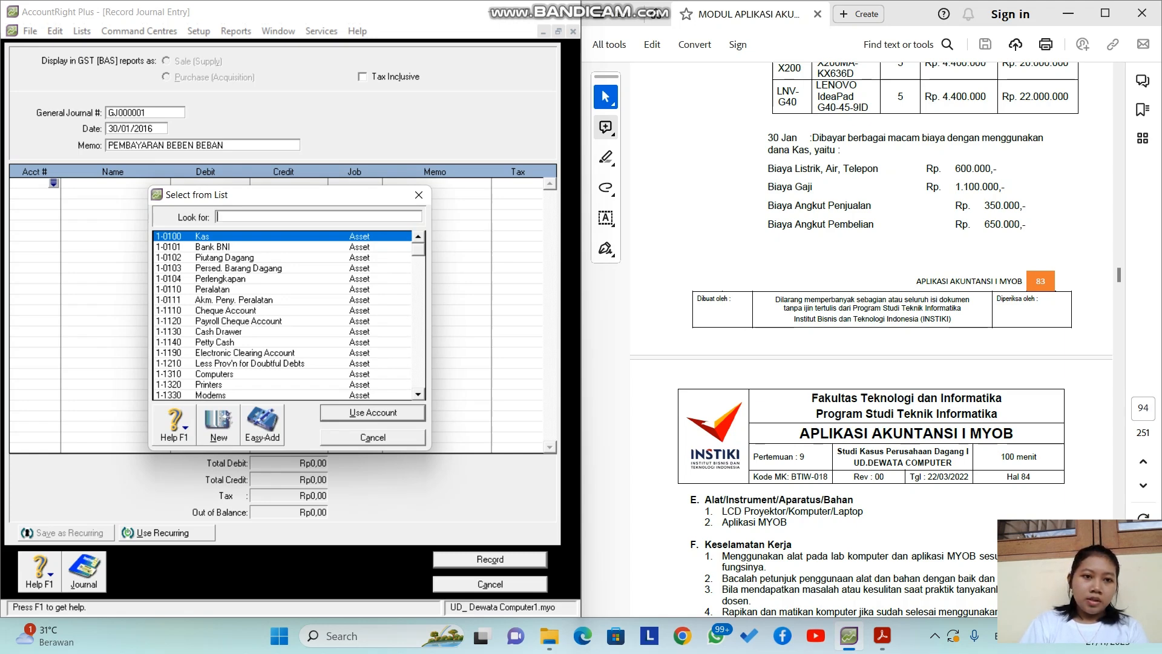
{"action": "scroll", "coordinate": [282, 315], "scroll_direction": "down", "scroll_amount": 2}
{"action": "type", "text": "6"}
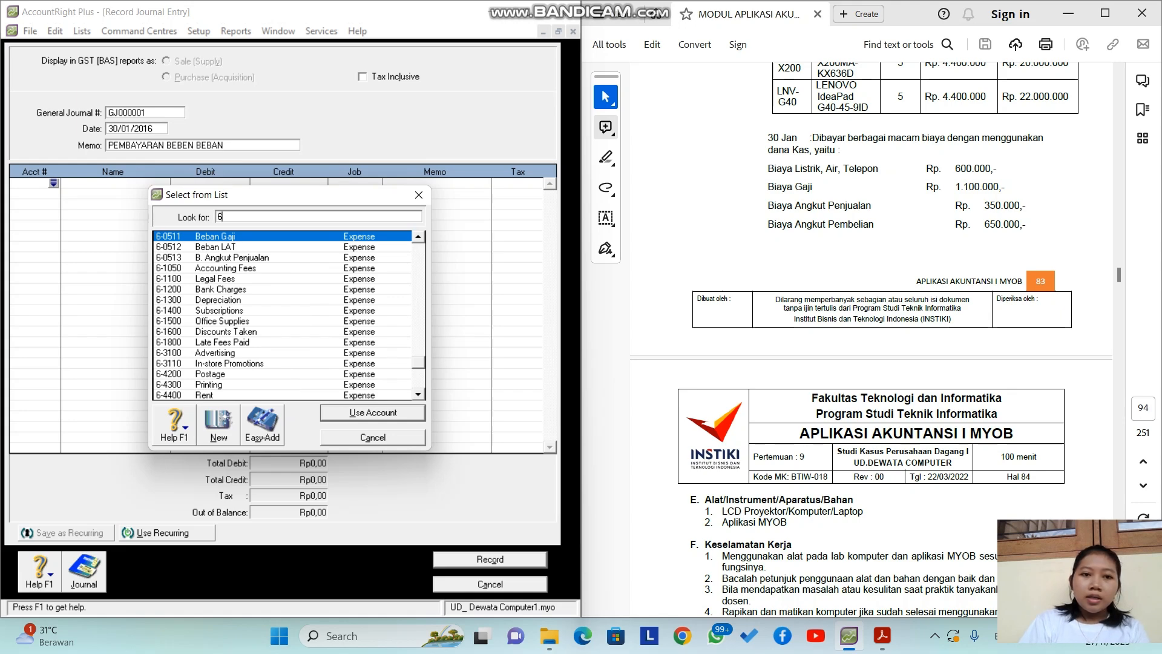
{"action": "type", "text": "-0513"}
{"action": "key", "text": "BackSpace"}
{"action": "type", "text": "2"}
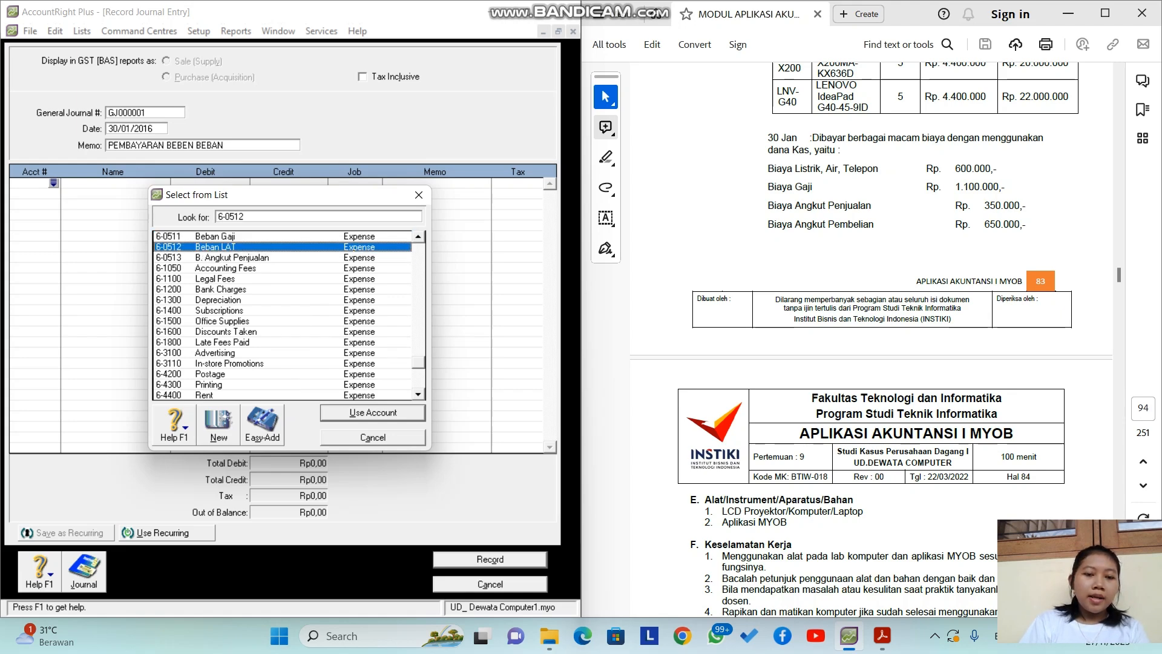
{"action": "key", "text": "Return"}
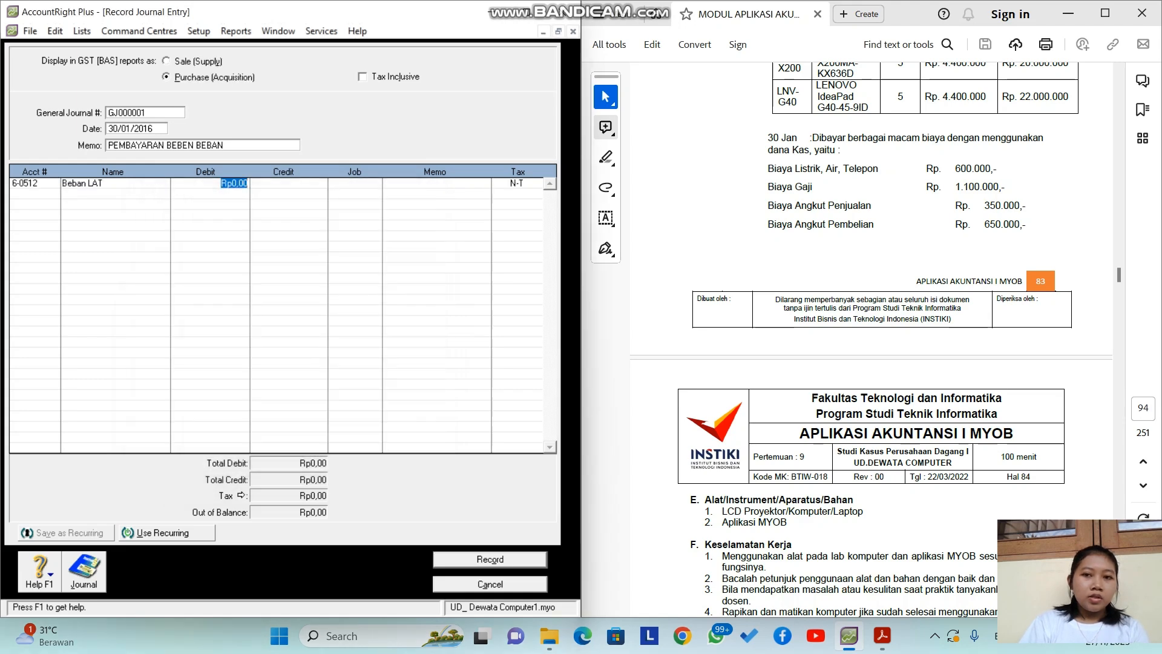
{"action": "type", "text": "600000"}
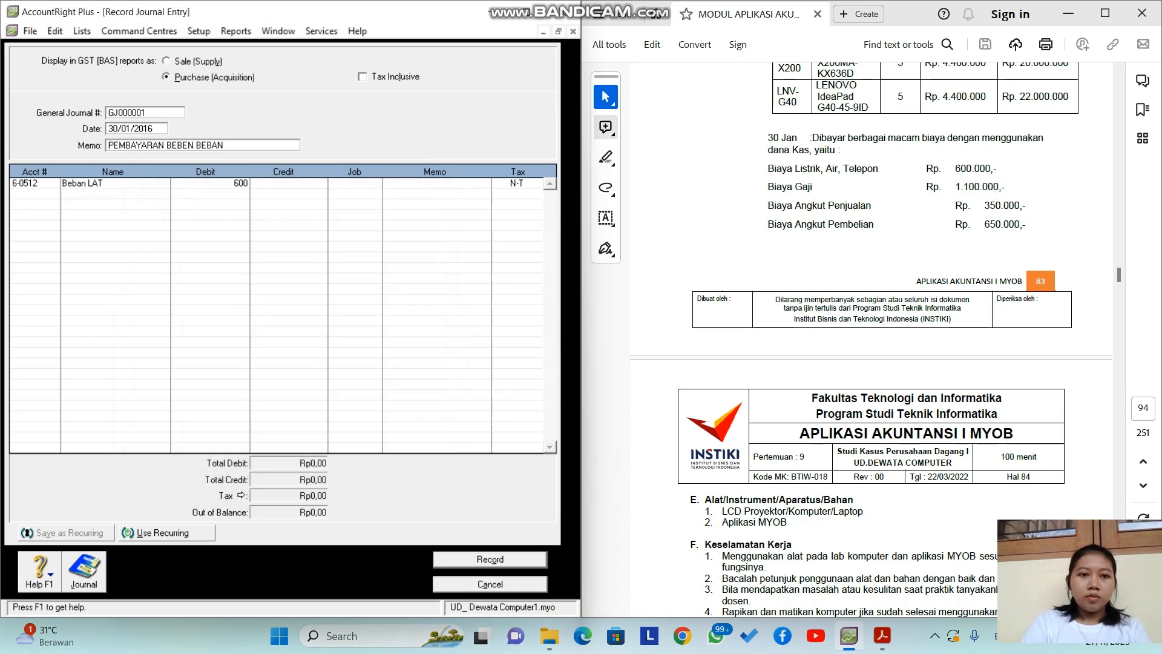
{"action": "key", "text": "Return"}
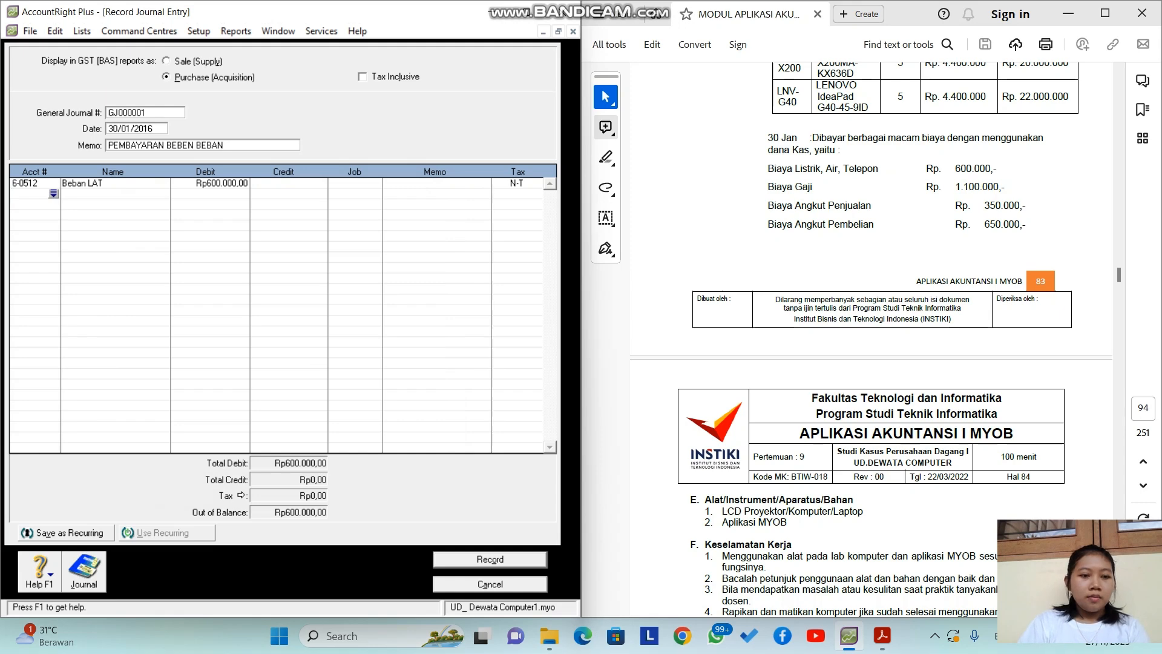
{"action": "key", "text": "Return"}
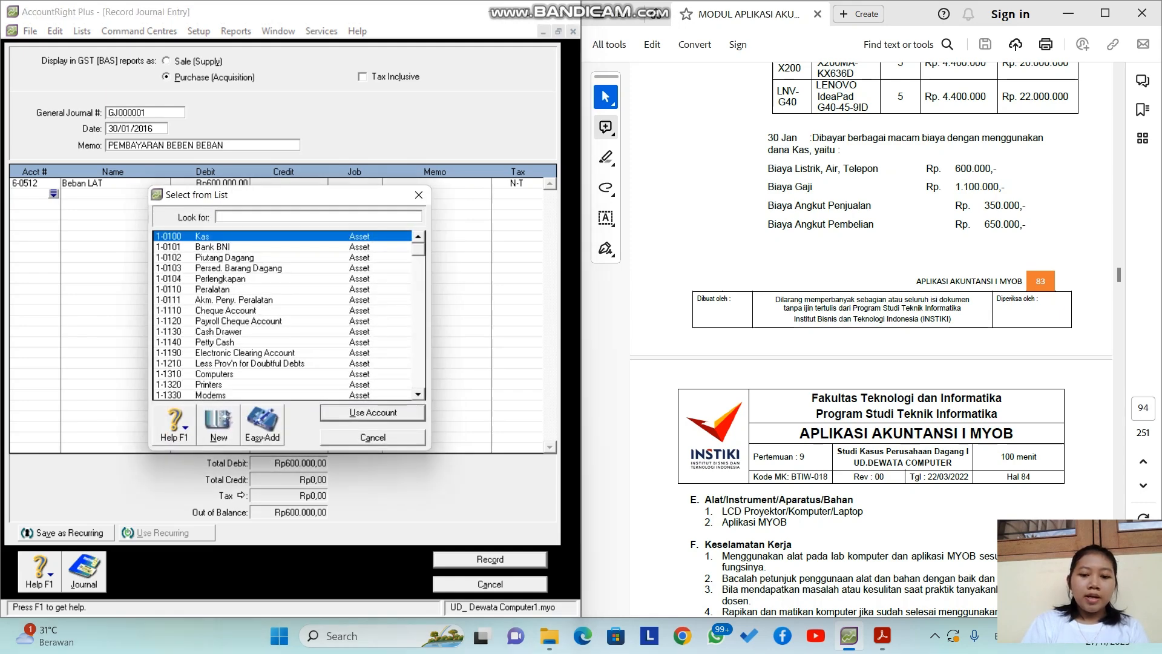
{"action": "type", "text": "6"}
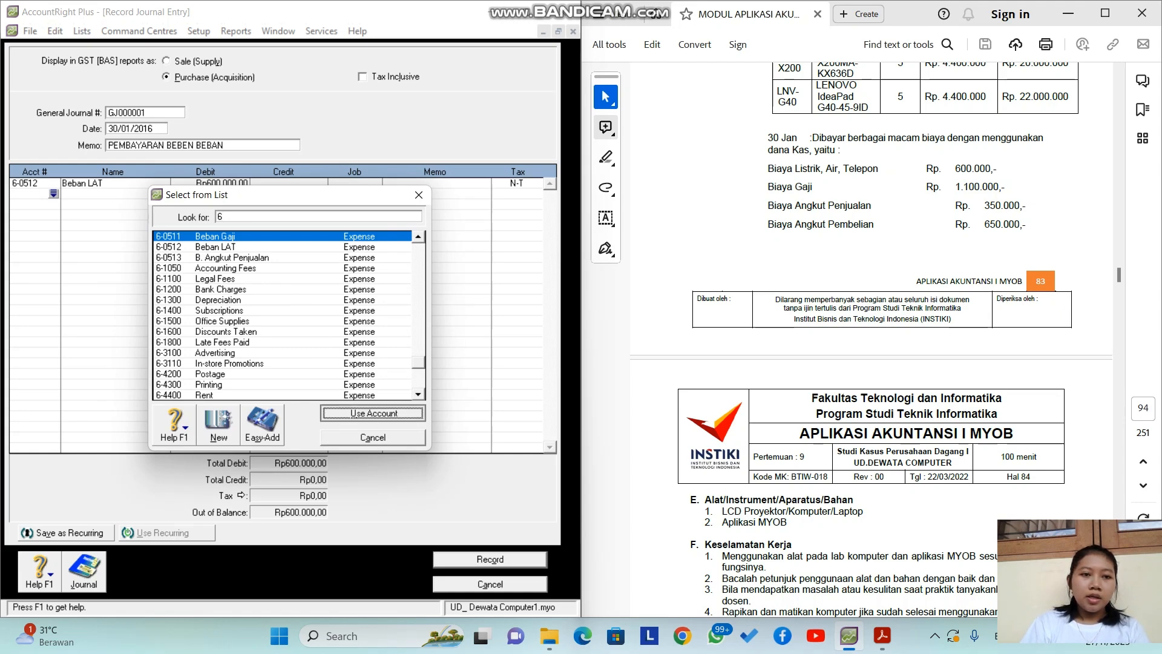
{"action": "key", "text": "Return"}
{"action": "type", "text": "1.100.000"}
{"action": "key", "text": "Return"}
{"action": "key", "text": "Return"}
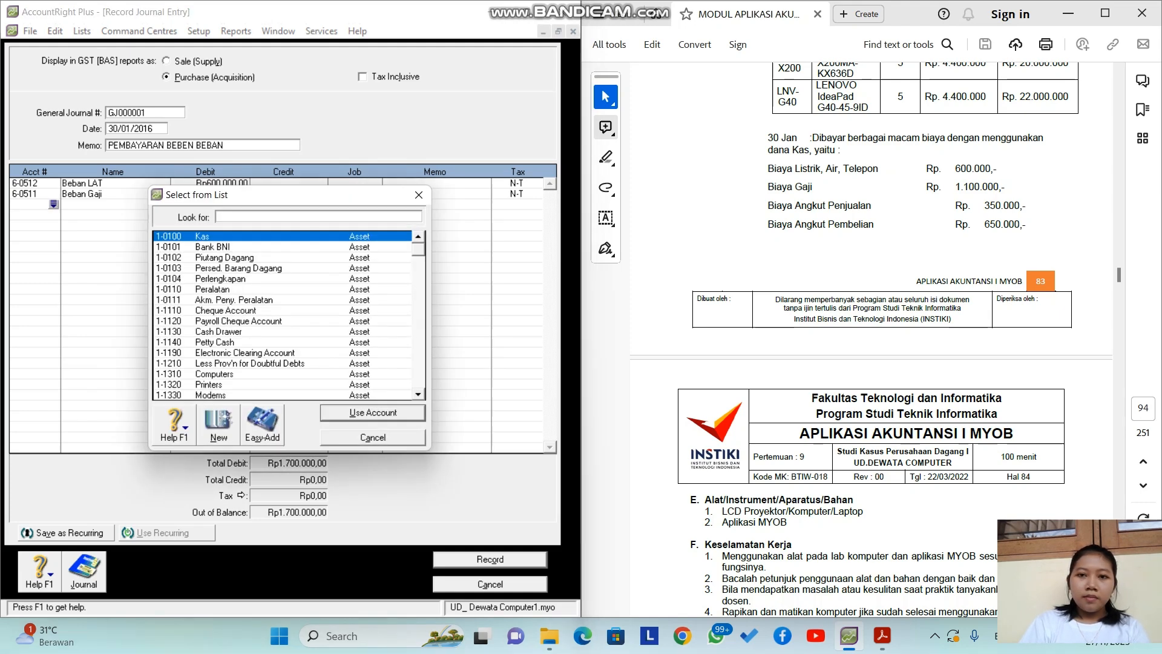
Step: Debit B. Angkut Penjualan (6-0513) 350.000 and B. Angkut Pembelian (5-0503) 650.000
{"action": "type", "text": "6"}
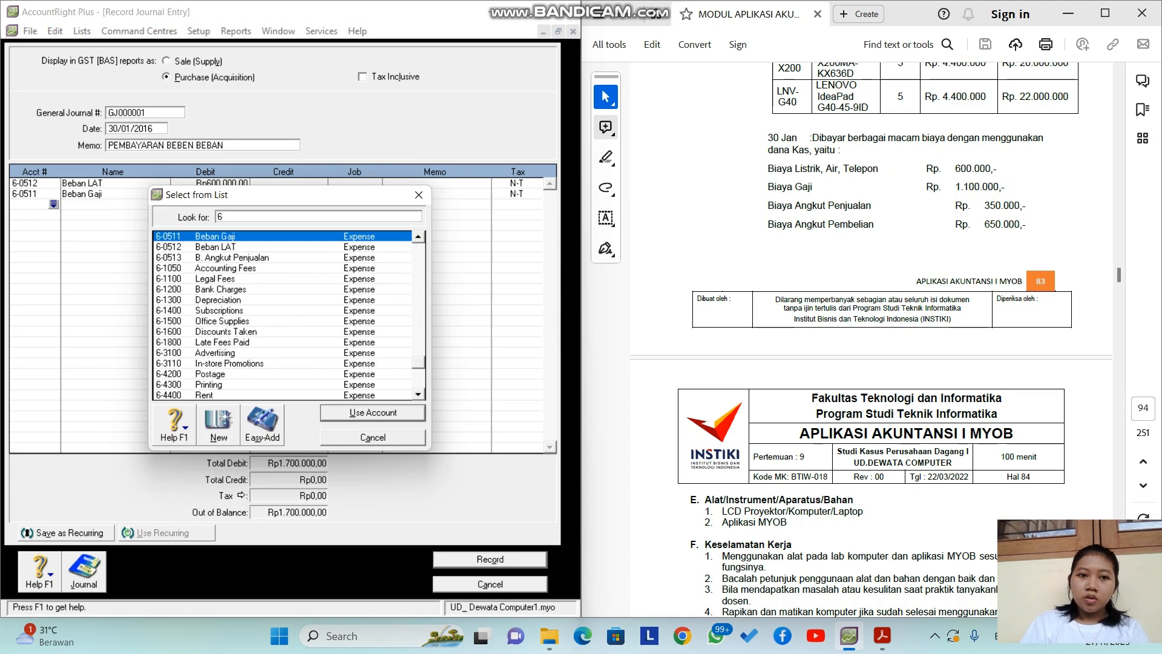
{"action": "type", "text": "-0513"}
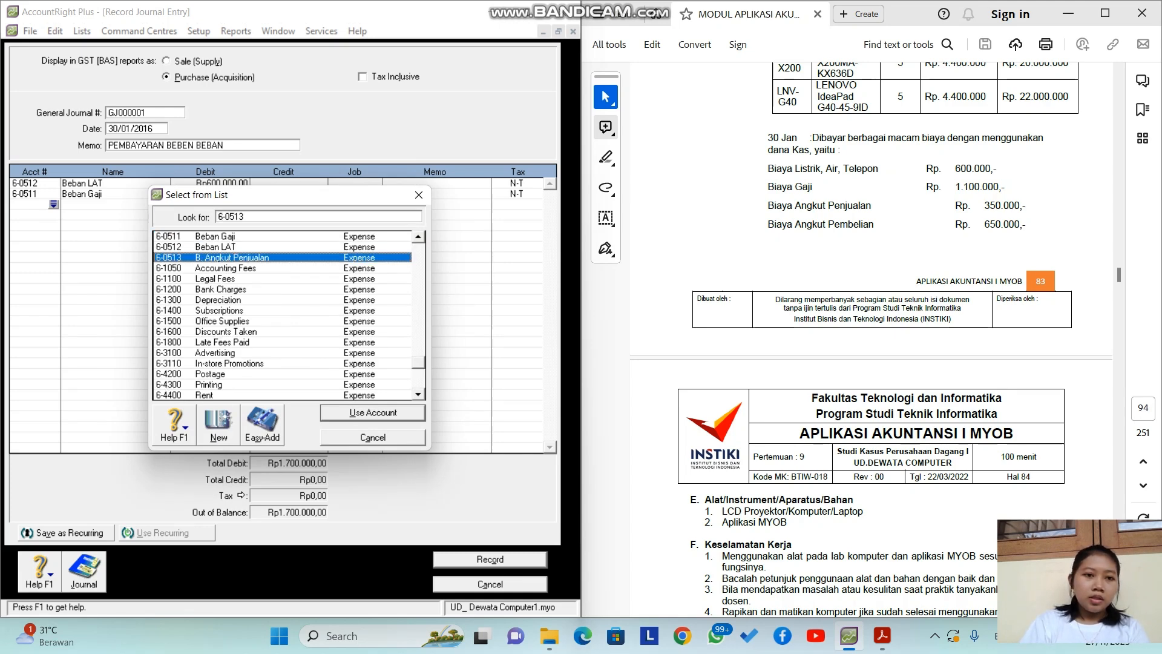
{"action": "key", "text": "Return"}
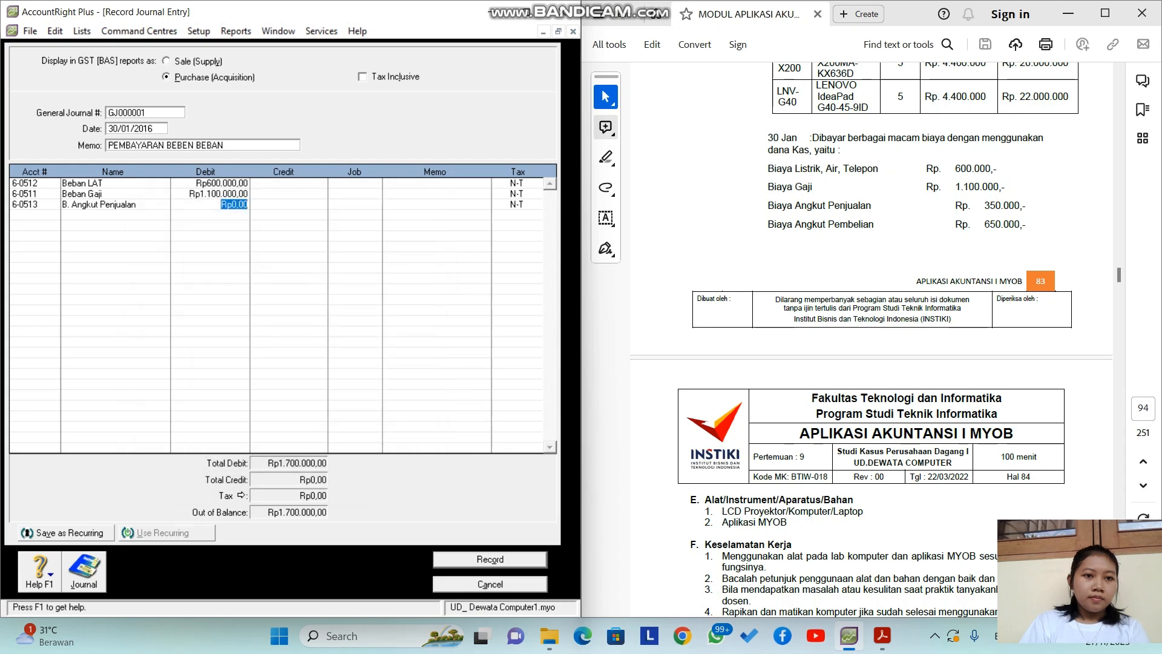
{"action": "type", "text": "350000"}
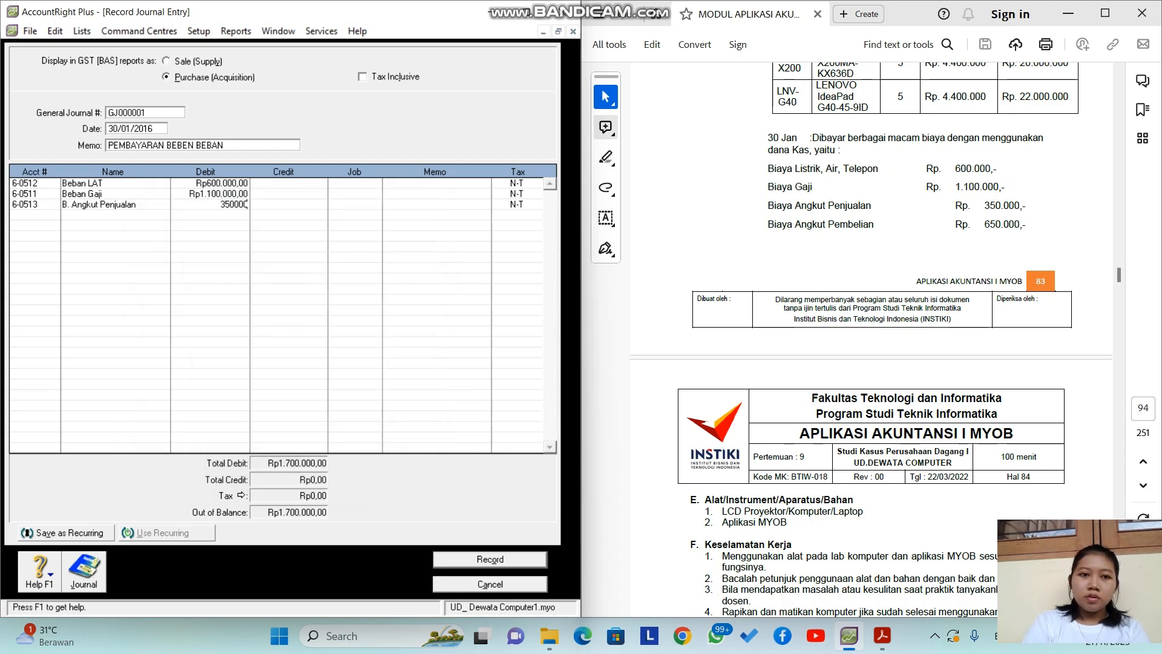
{"action": "key", "text": "Return"}
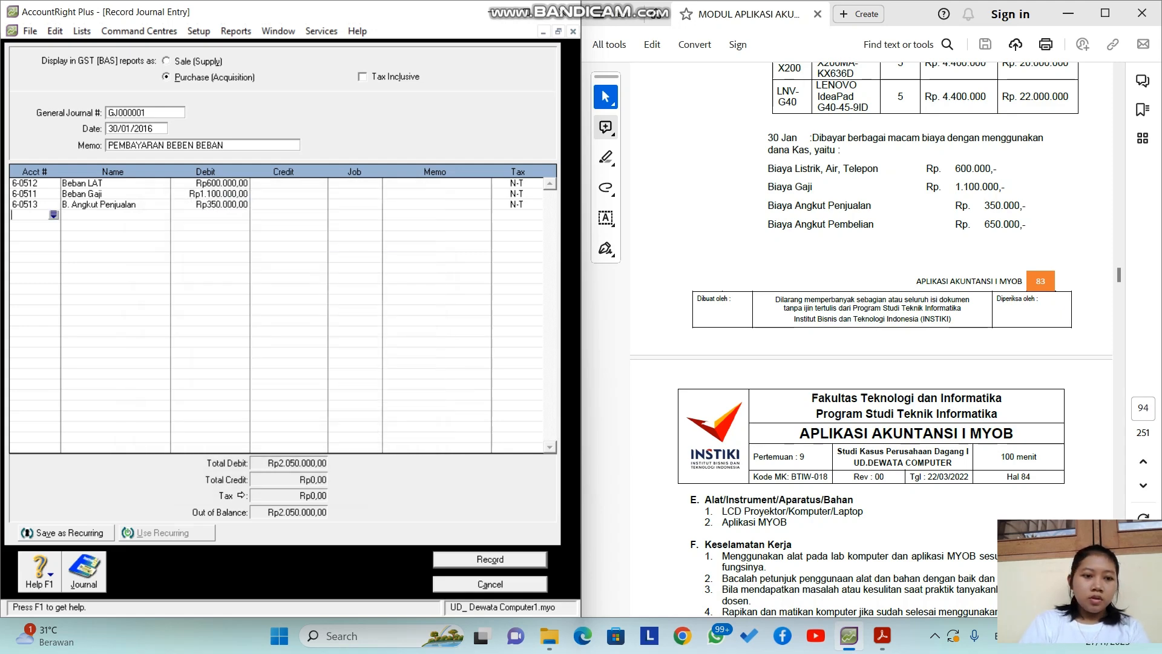
{"action": "key", "text": "Return"}
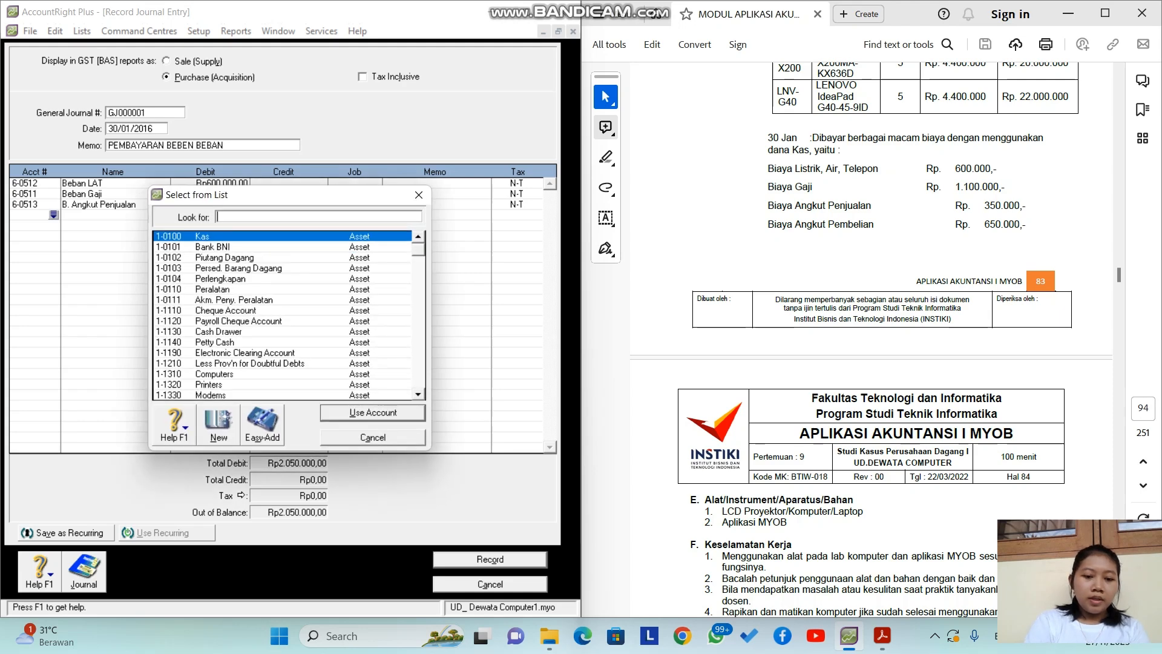
{"action": "type", "text": "5"}
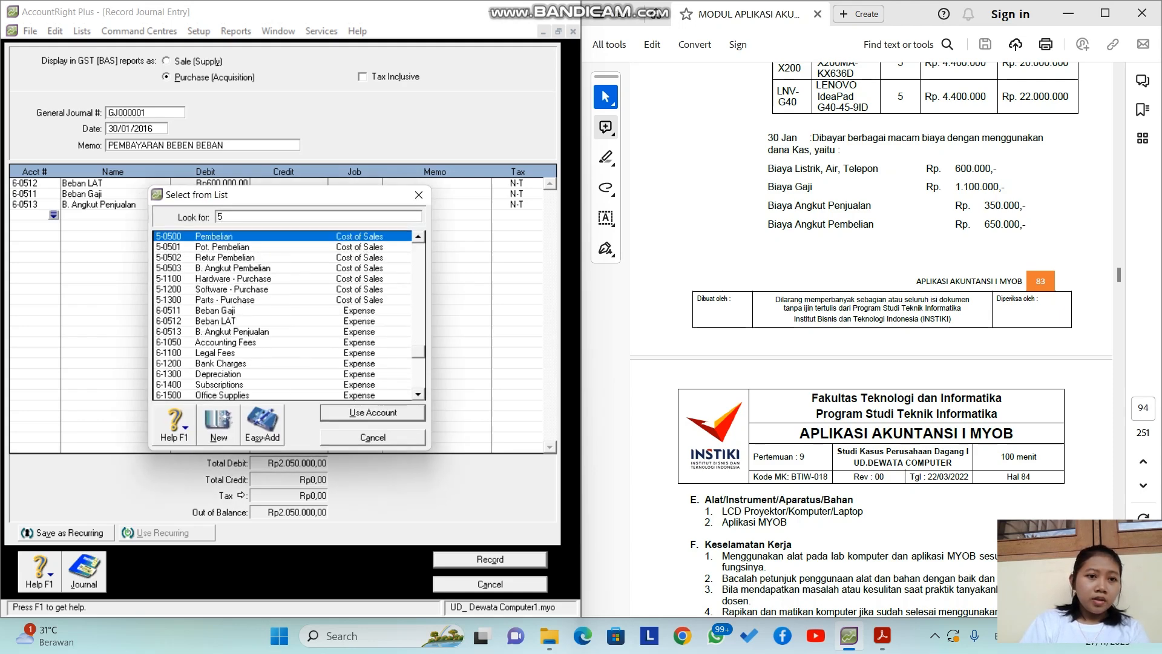
{"action": "type", "text": "-0503"}
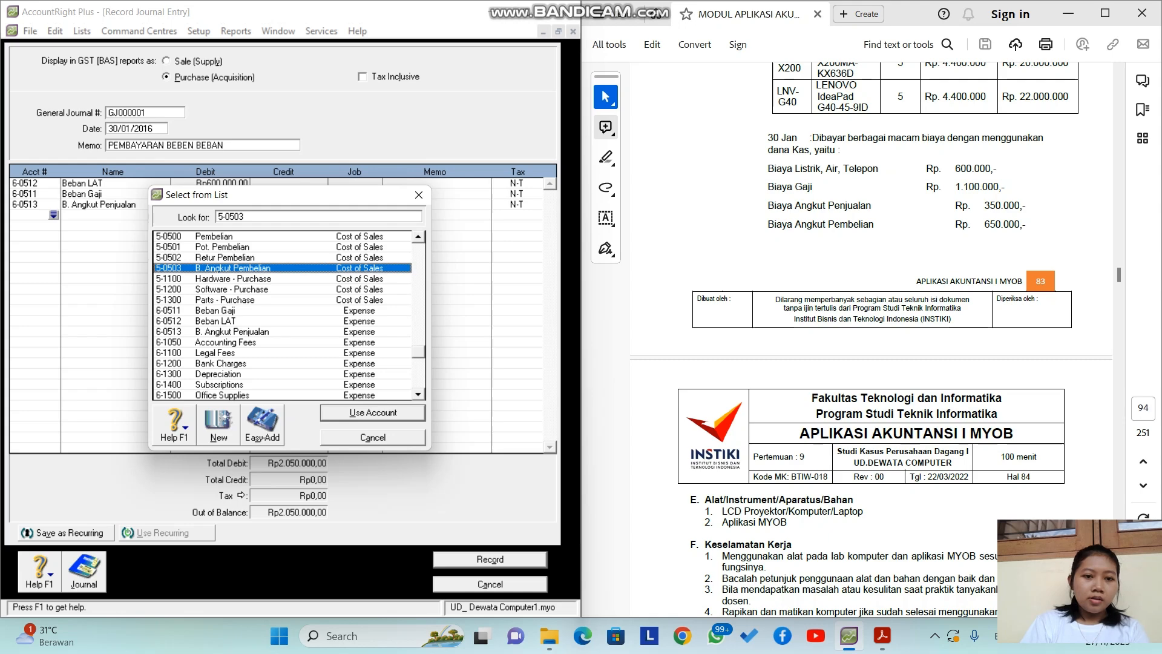
{"action": "key", "text": "Return"}
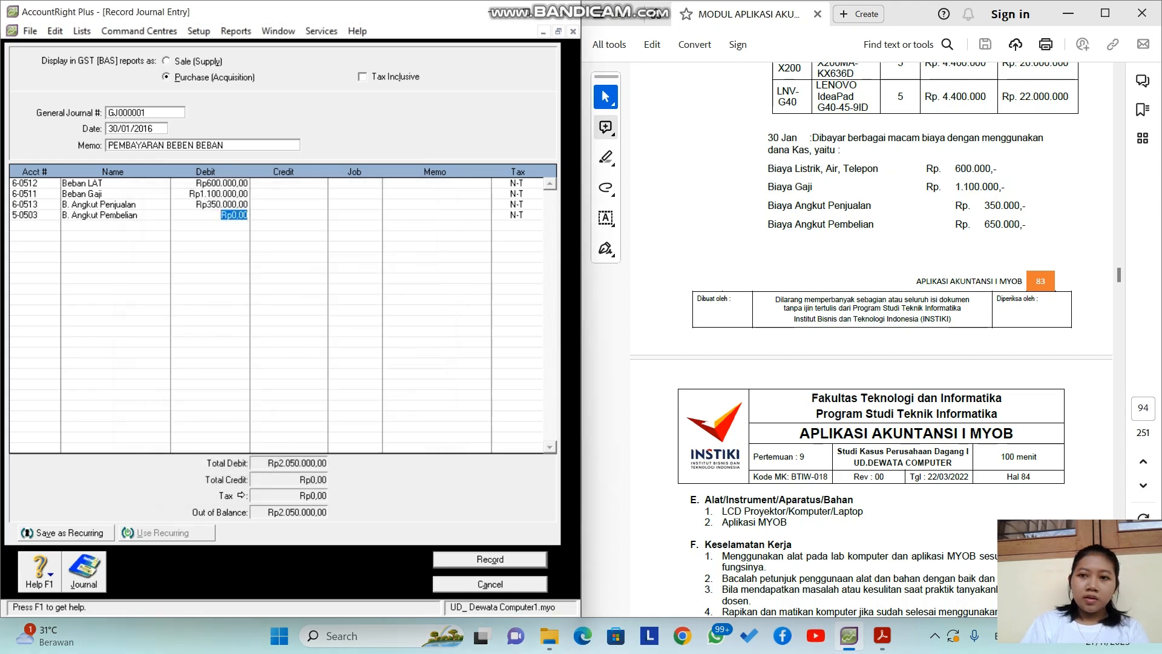
{"action": "type", "text": "650000"}
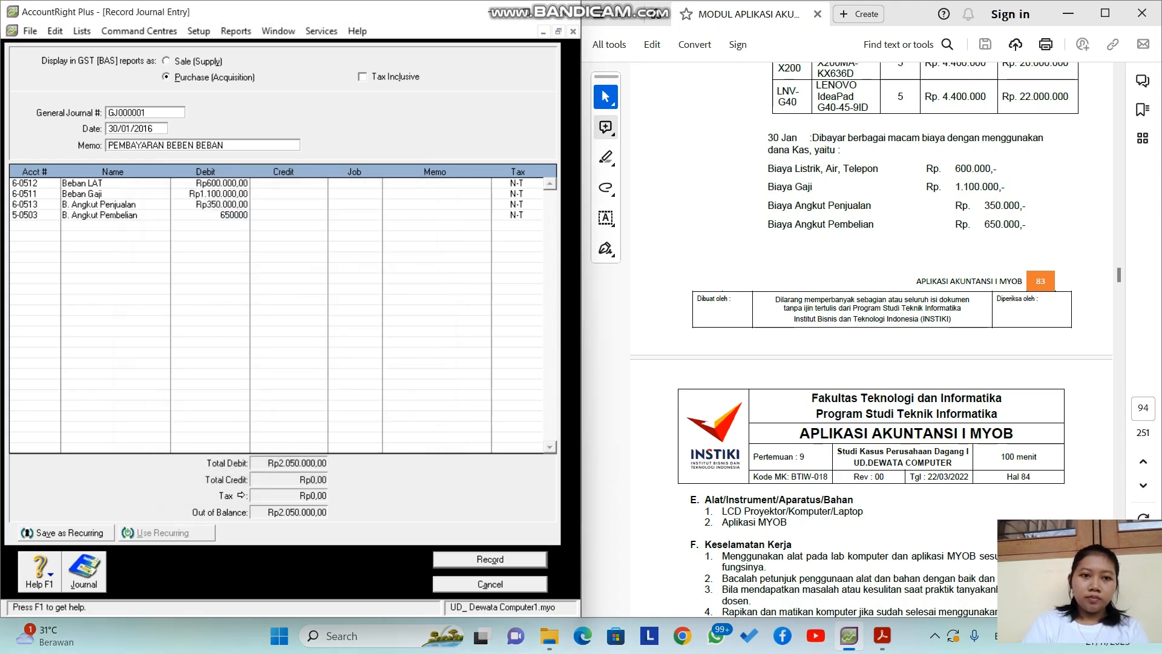
{"action": "key", "text": "Return"}
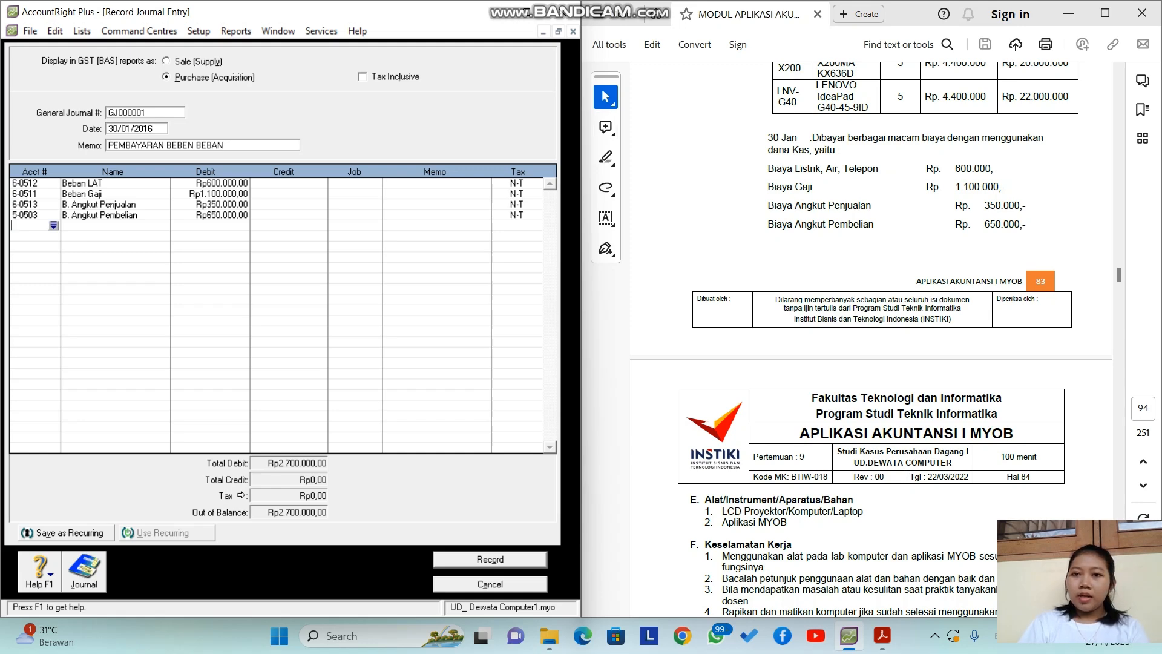
{"action": "left_click_drag", "start_coordinate": [768, 150], "coordinate": [836, 151]}
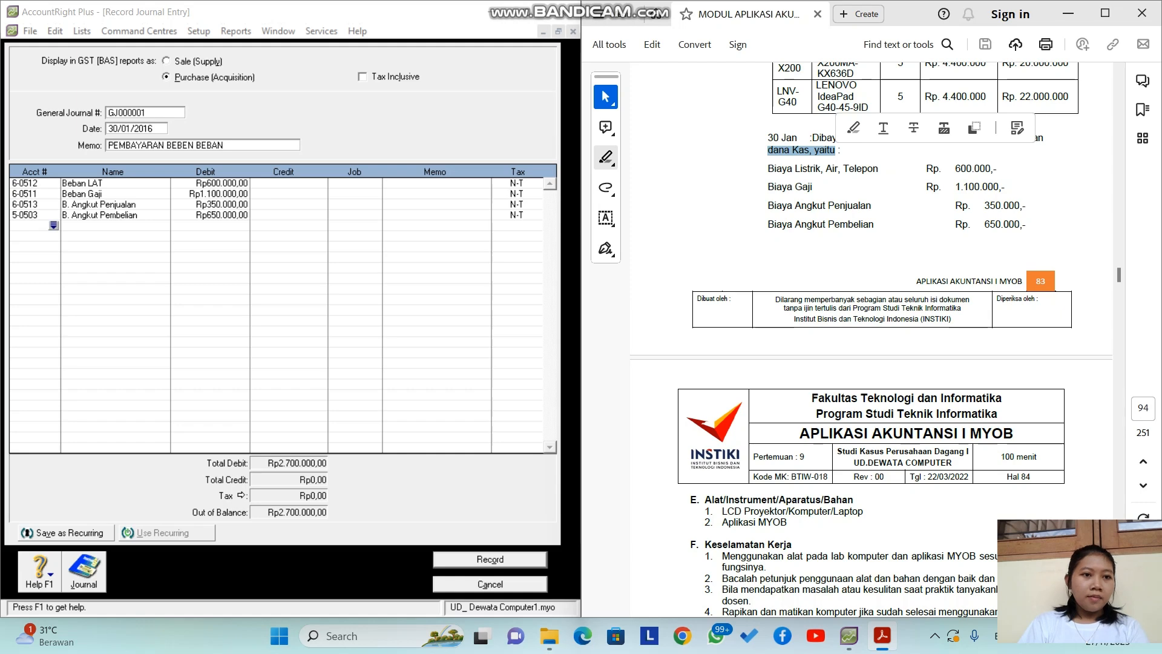
Step: Add a Kas line credited Rp2.700.000,00
{"action": "left_click", "coordinate": [53, 225]}
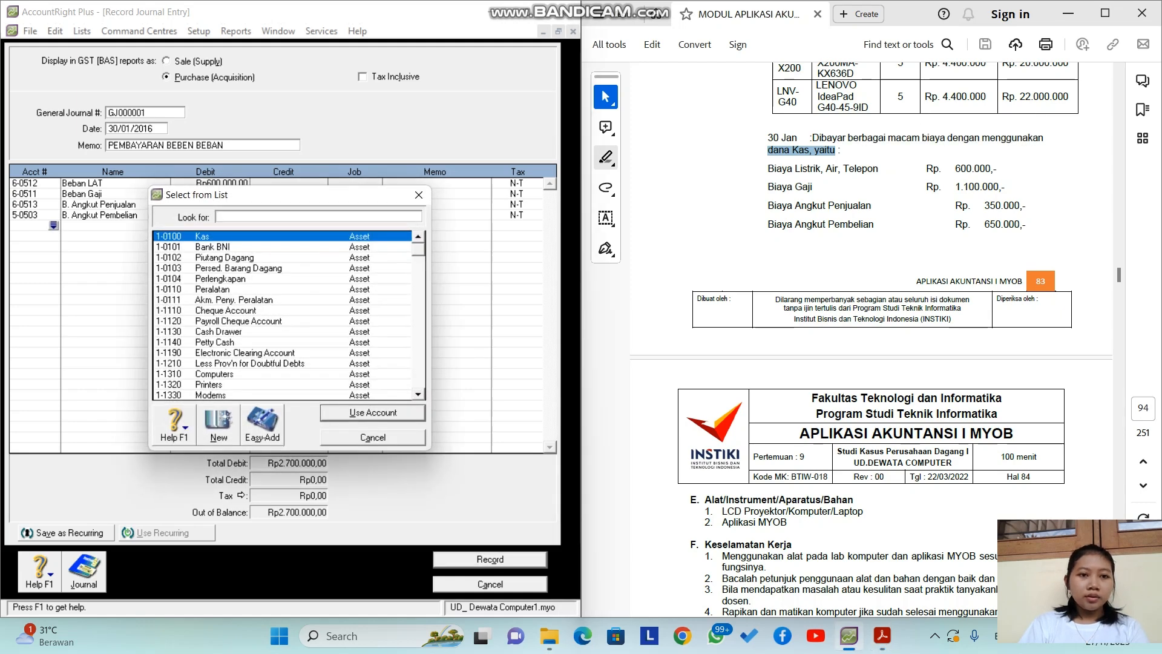
{"action": "key", "text": "Return"}
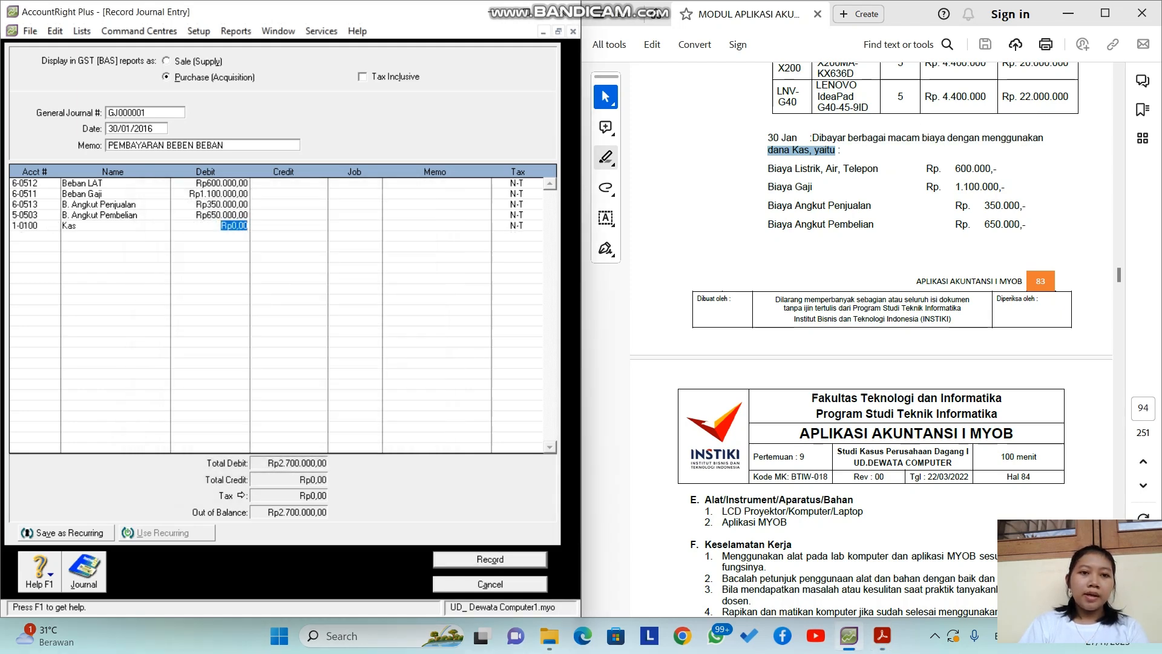
{"action": "key", "text": "Return"}
{"action": "key", "text": "Return"}
{"action": "key", "text": "Return"}
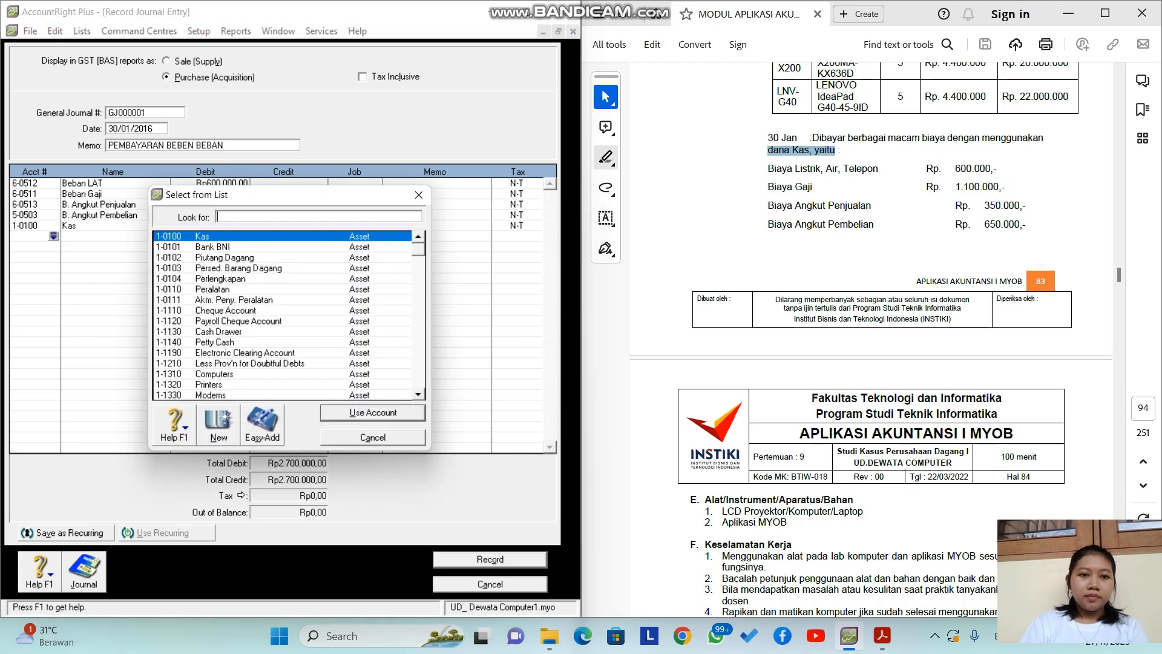
{"action": "key", "text": "Return"}
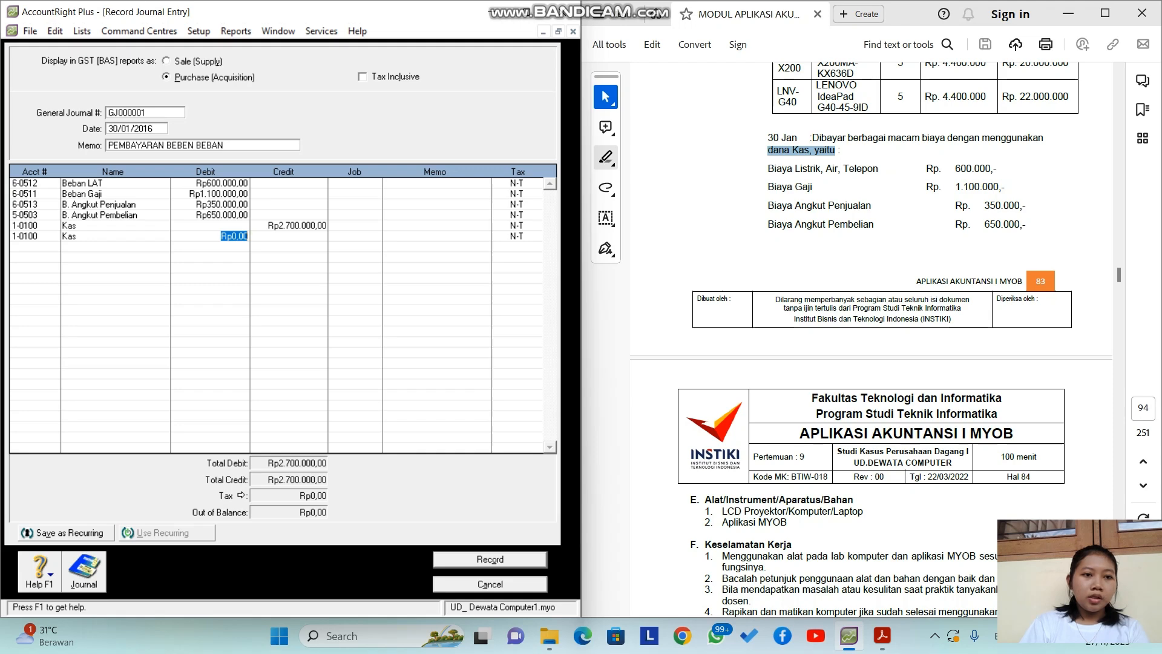
Step: Clear the accidental extra Kas line and verify the Kas credit amount
{"action": "left_click", "coordinate": [38, 236]}
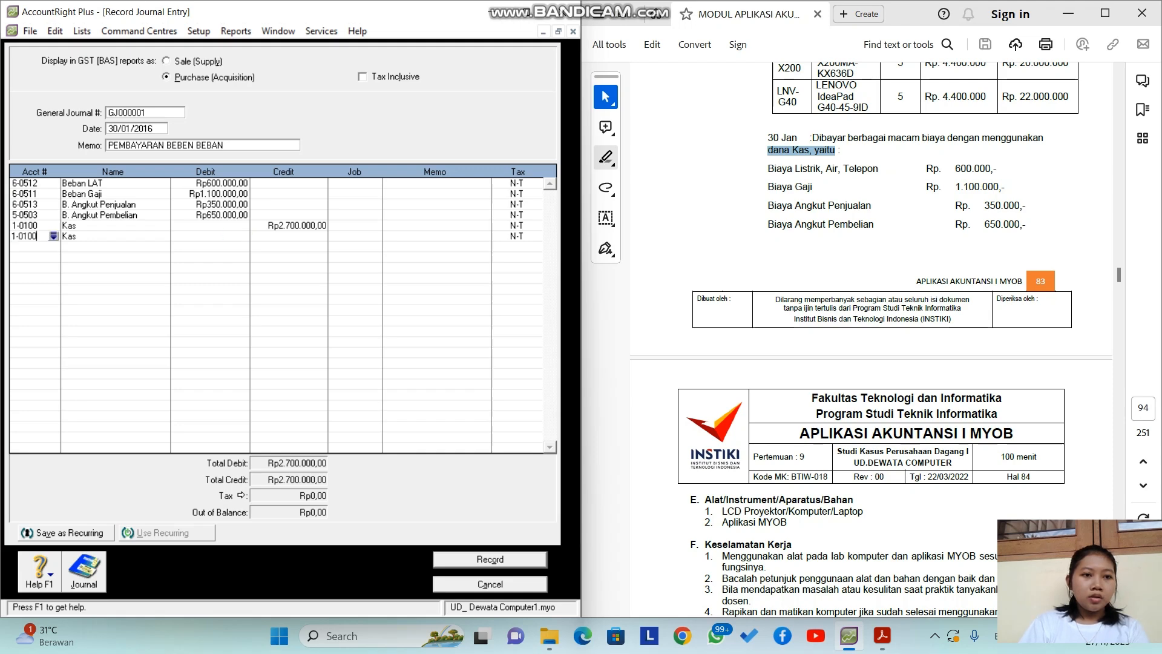
{"action": "left_click", "coordinate": [54, 237]}
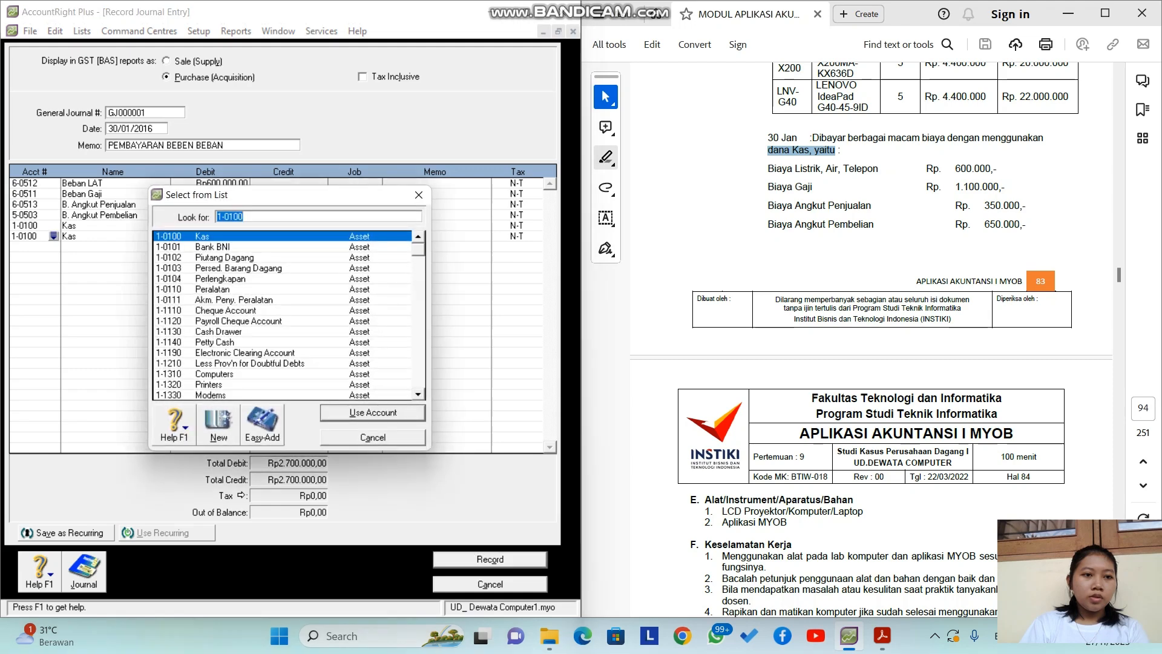
{"action": "key", "text": "Escape"}
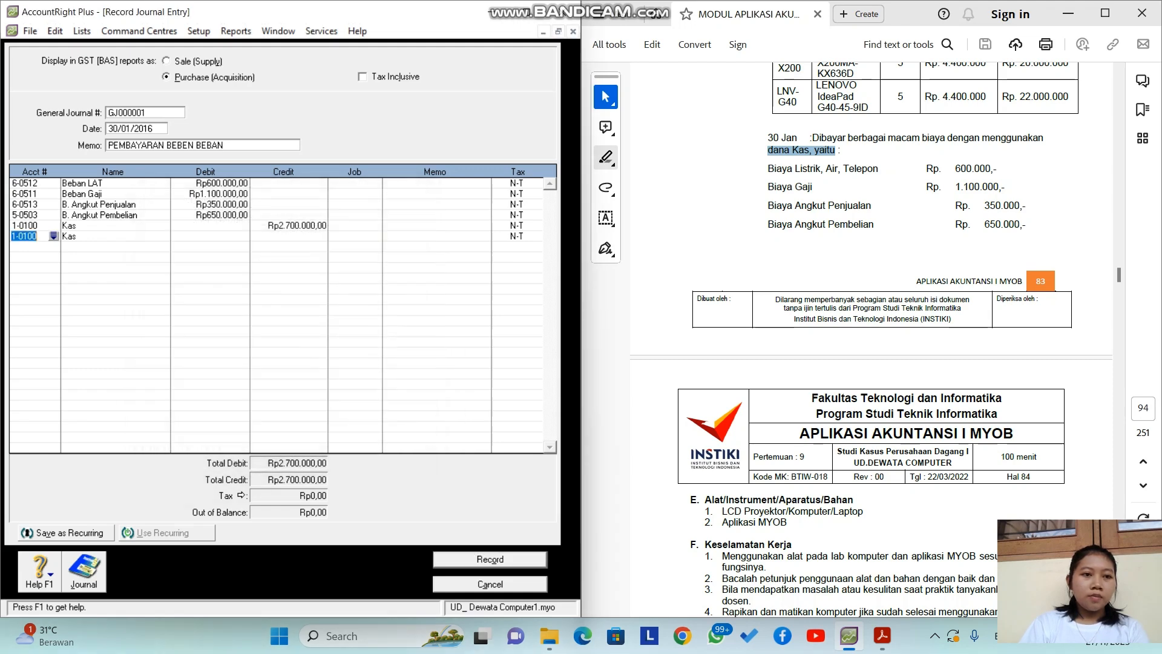
{"action": "key", "text": "BackSpace"}
{"action": "key", "text": "Return"}
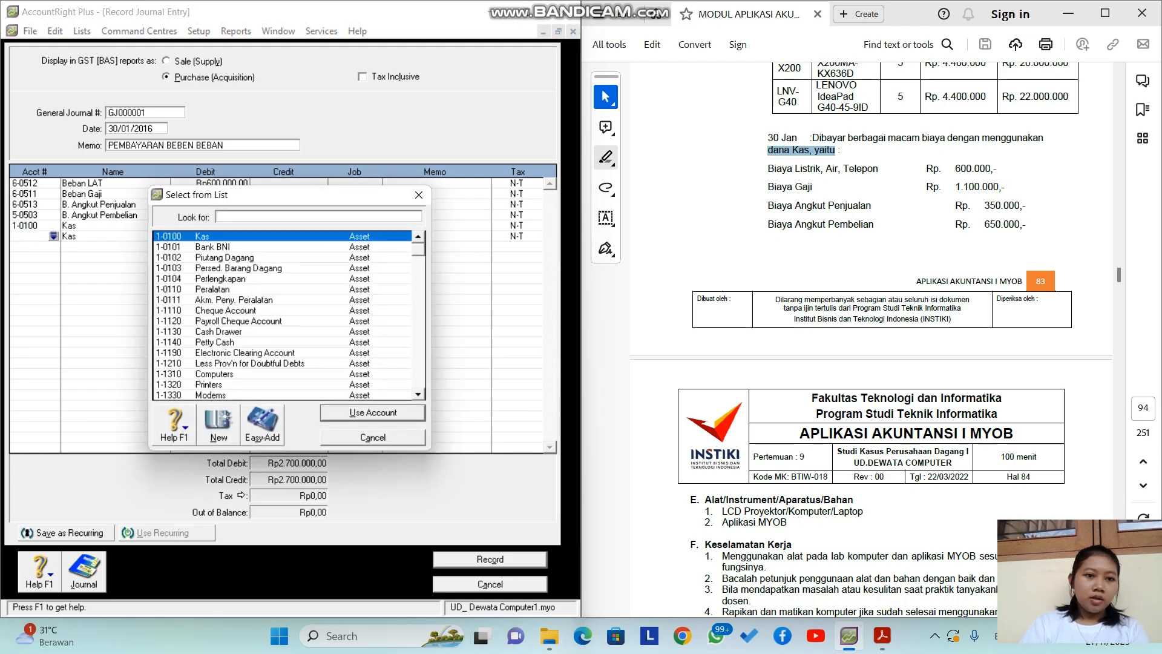
{"action": "left_click", "coordinate": [373, 438]}
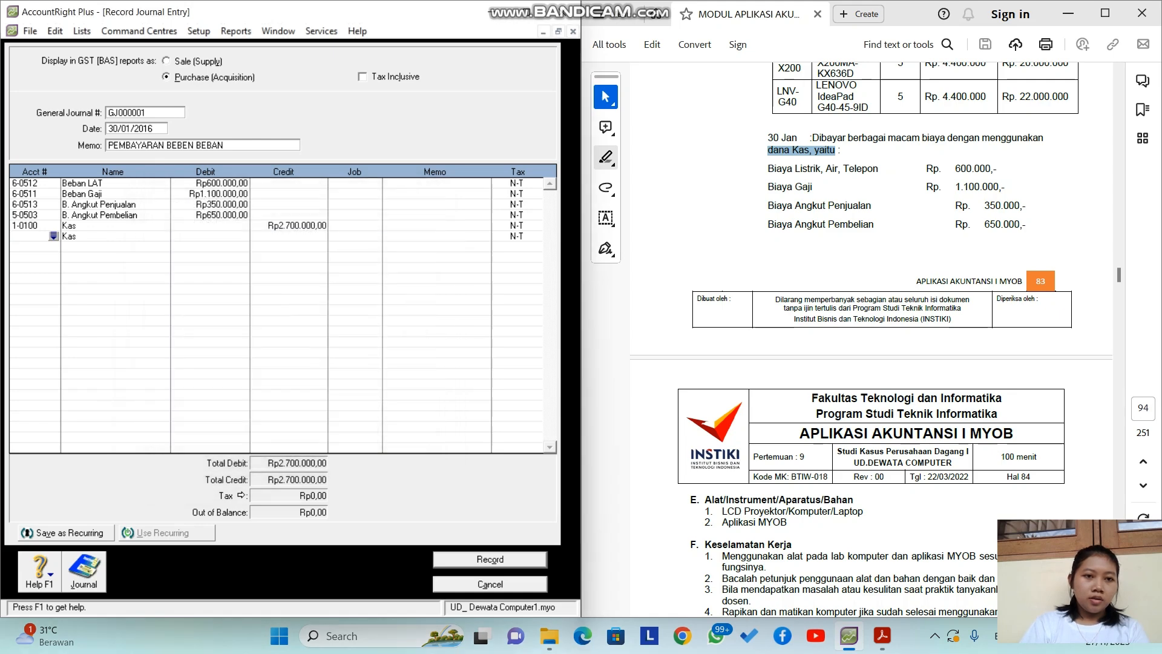
{"action": "left_click", "coordinate": [222, 215]}
{"action": "left_click", "coordinate": [297, 226]}
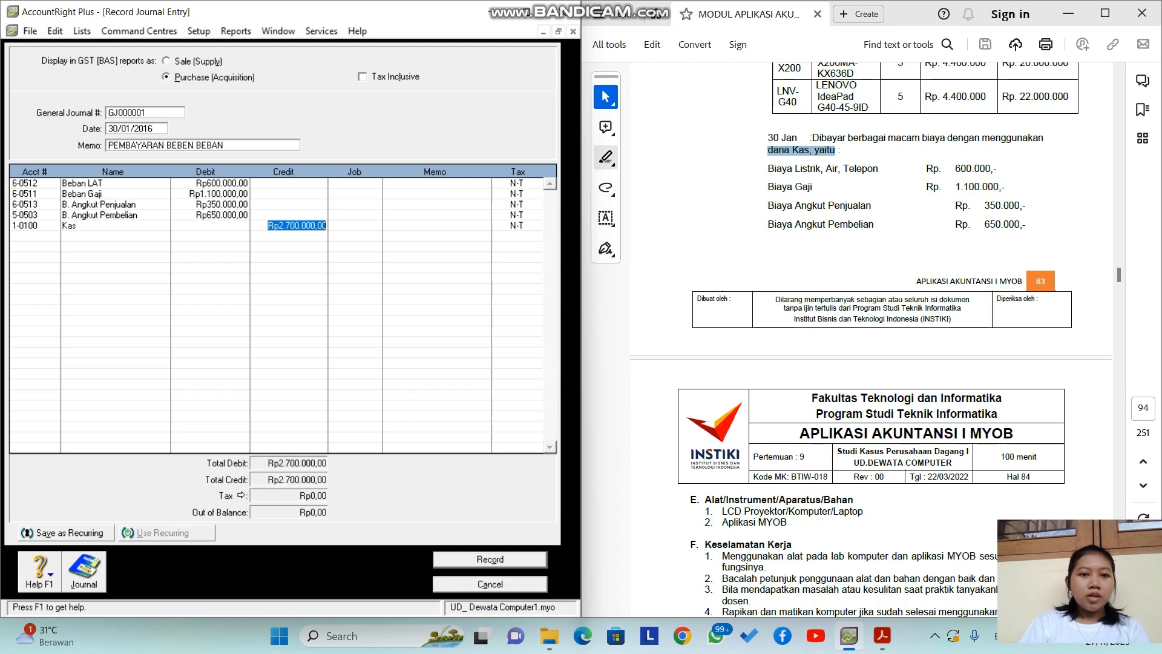
Step: Review the recap, record journal GJ000001, and close the journal entry window
{"action": "key", "text": "ctrl+r"}
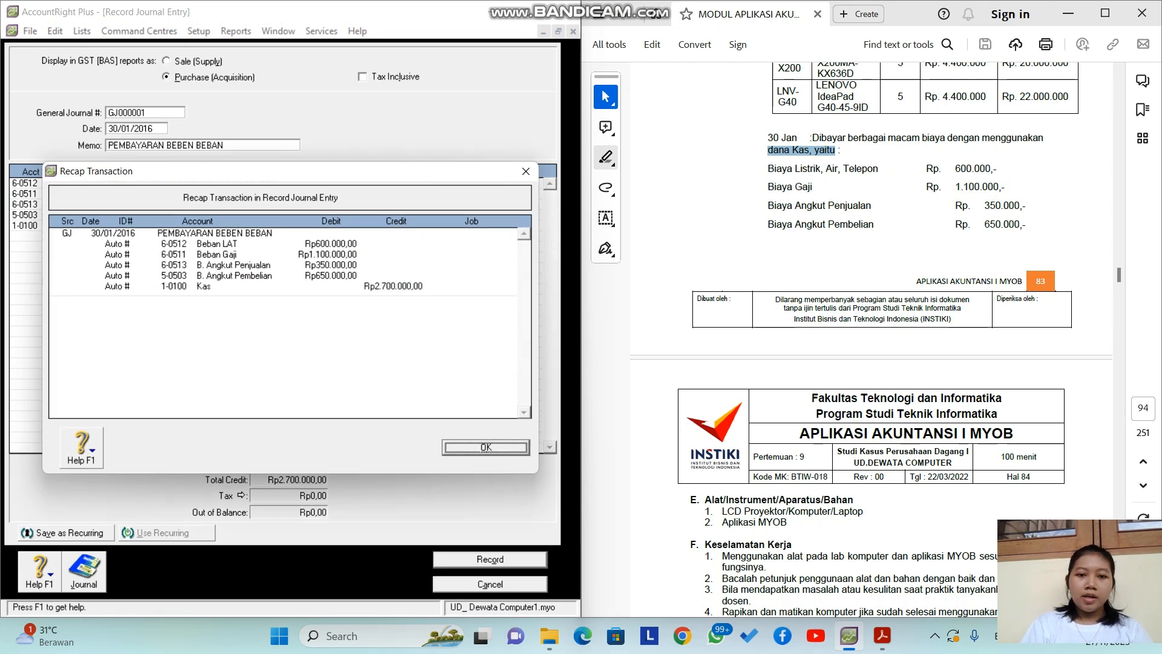
{"action": "key", "text": "Return"}
{"action": "key", "text": "Return"}
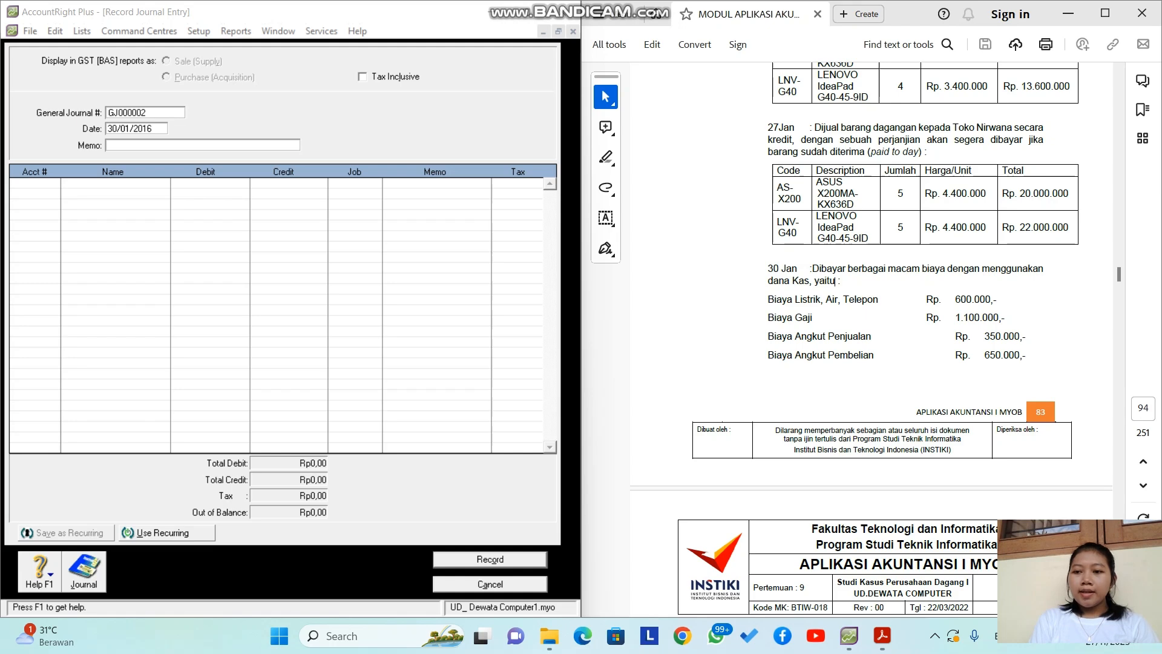
{"action": "left_click", "coordinate": [835, 281]}
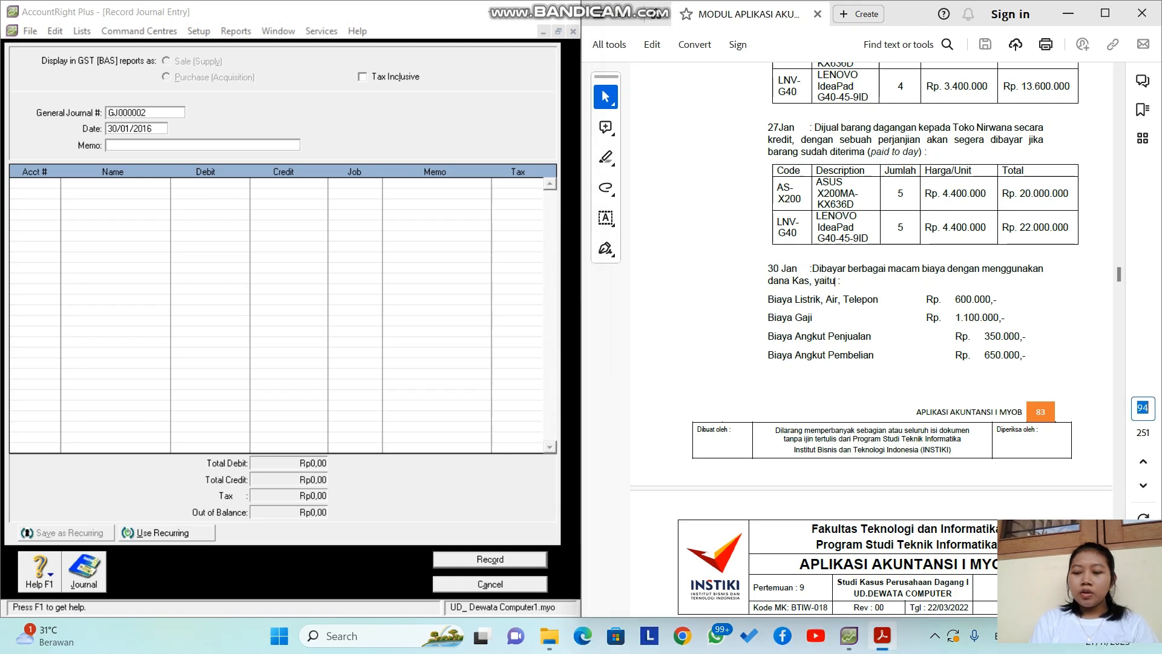
{"action": "type", "text": "143"}
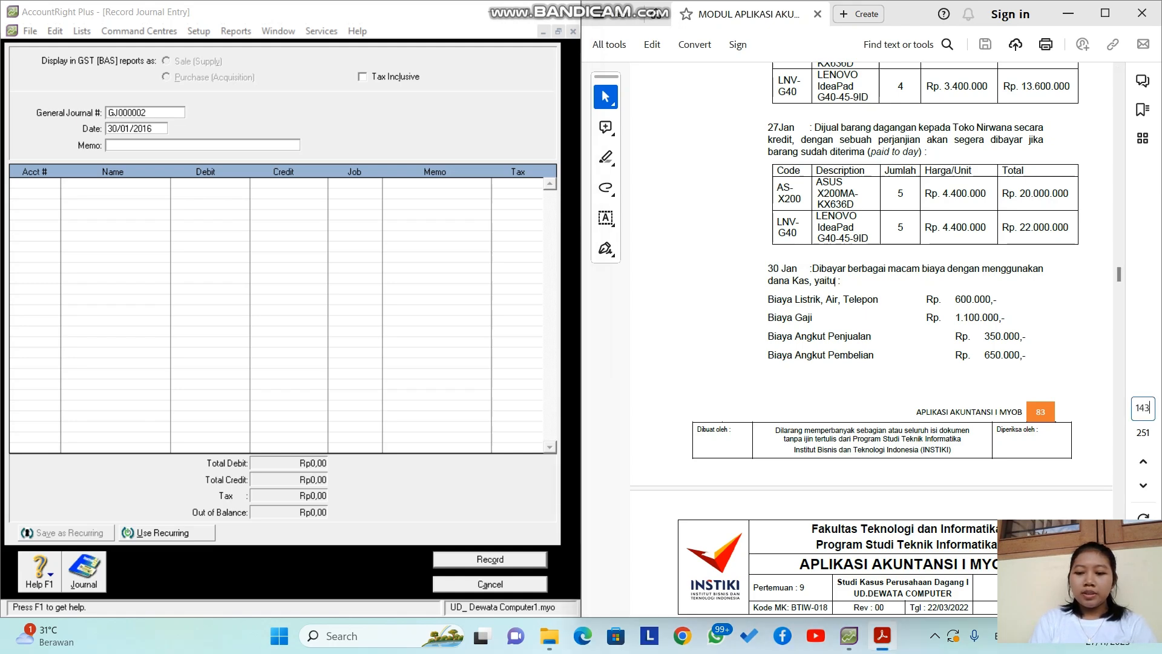
{"action": "key", "text": "Return"}
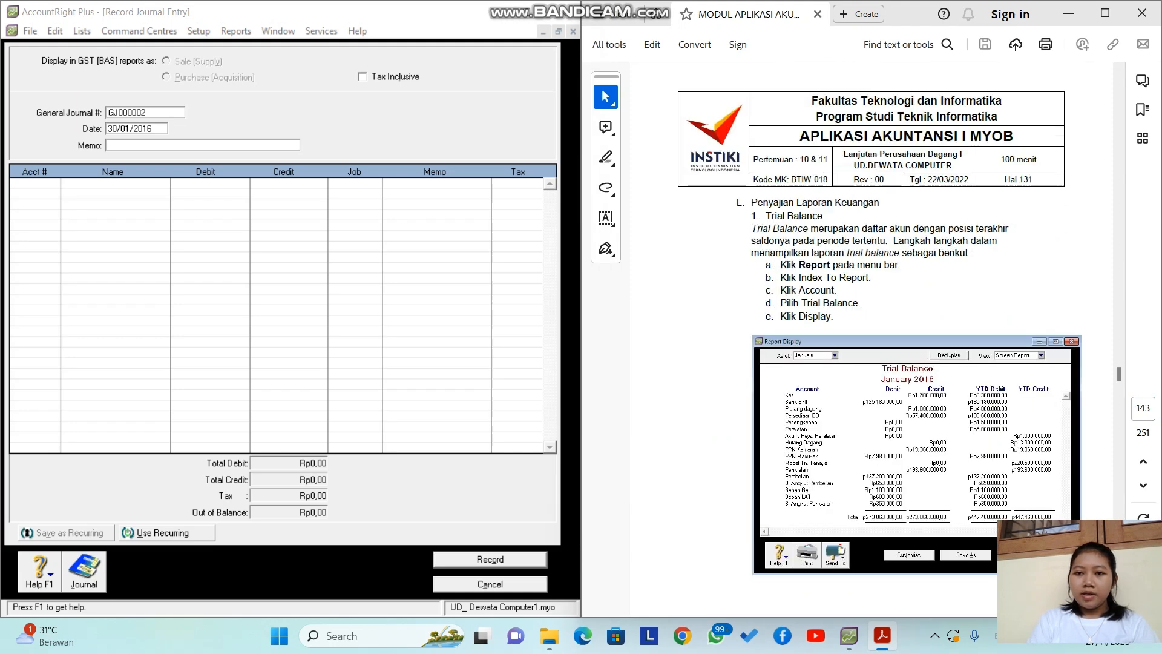
{"action": "scroll", "coordinate": [872, 327], "scroll_direction": "down", "scroll_amount": 2}
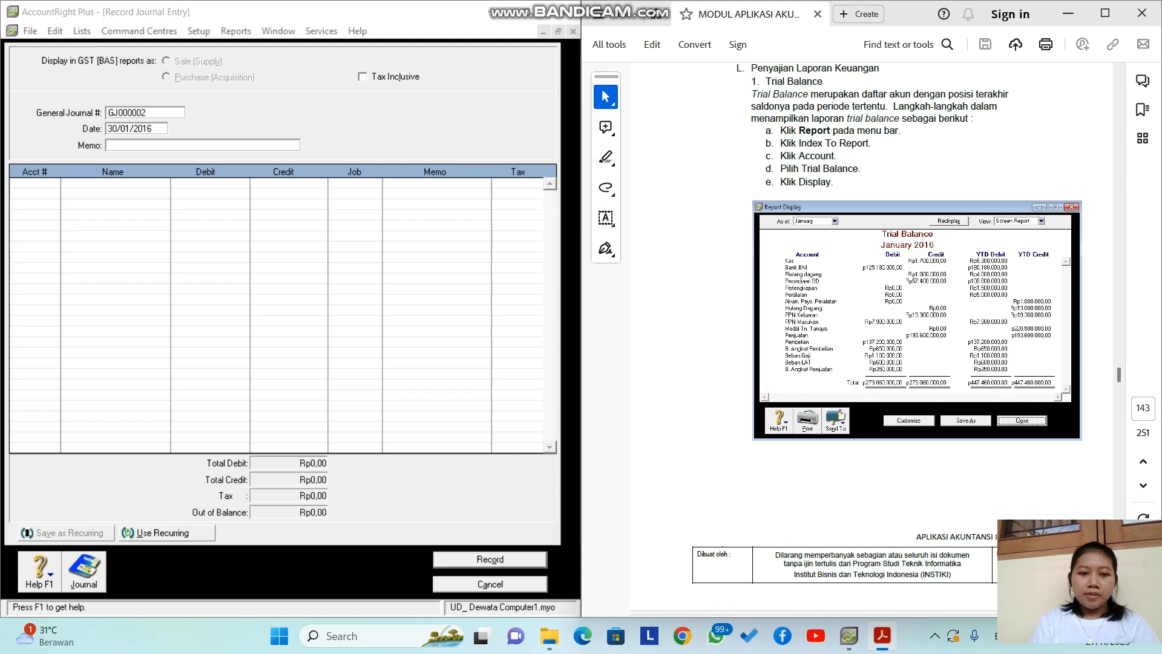
{"action": "left_click", "coordinate": [491, 584]}
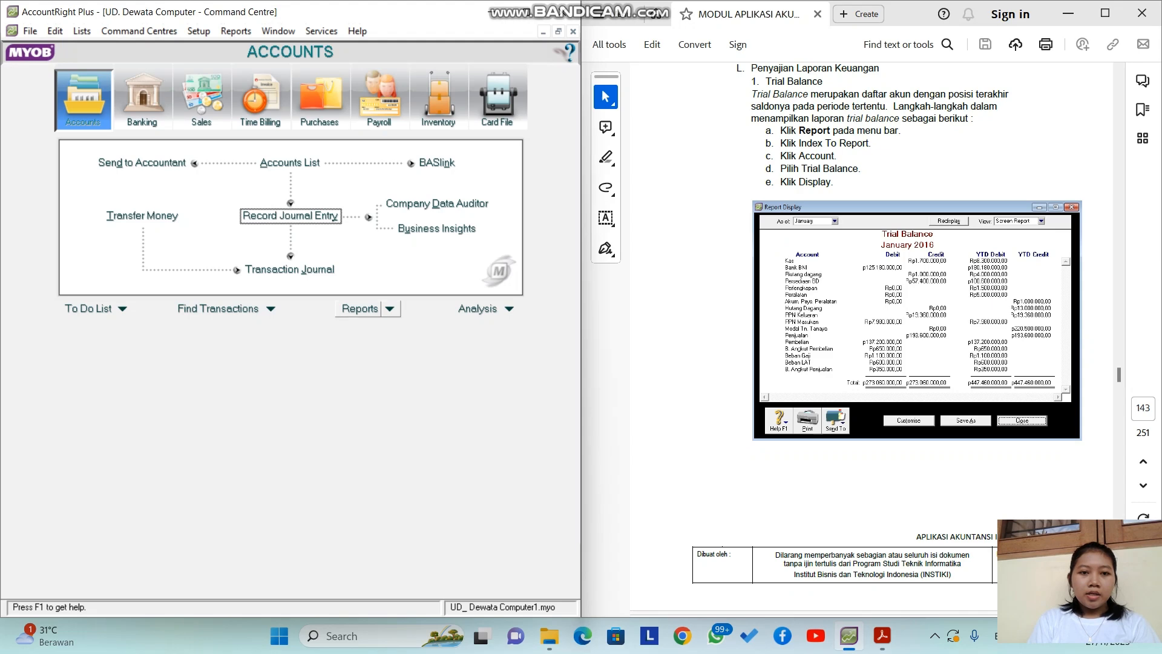
Step: Display the January 2016 Trial Balance report, then close it back to the report index
{"action": "left_click", "coordinate": [360, 309]}
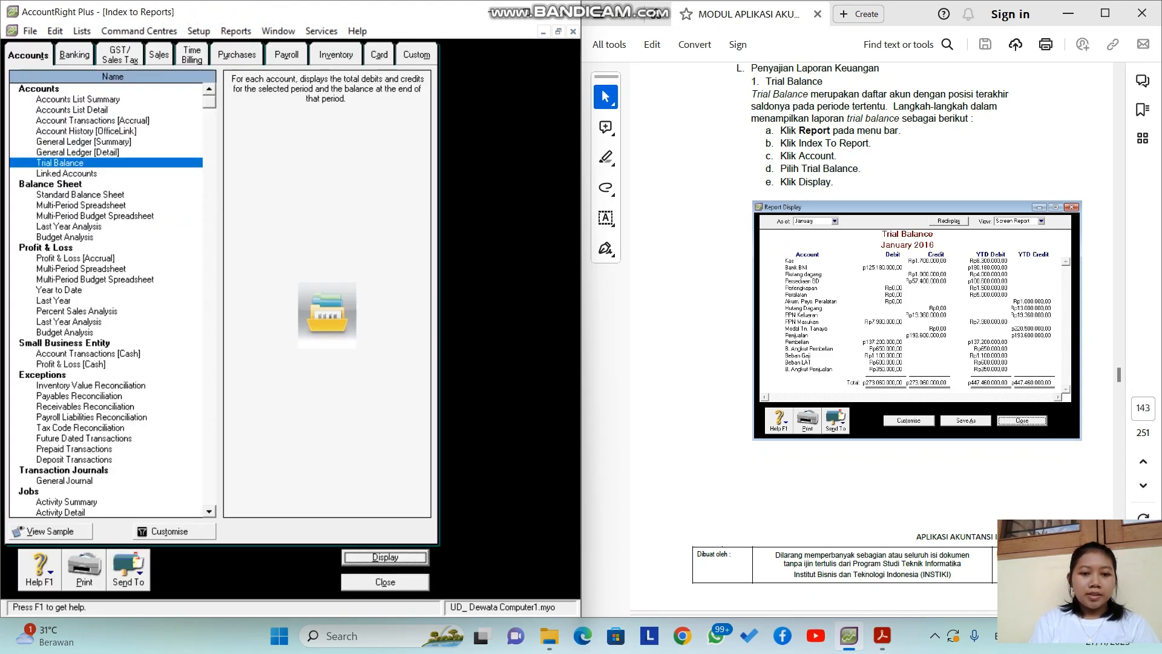
{"action": "left_click", "coordinate": [385, 558]}
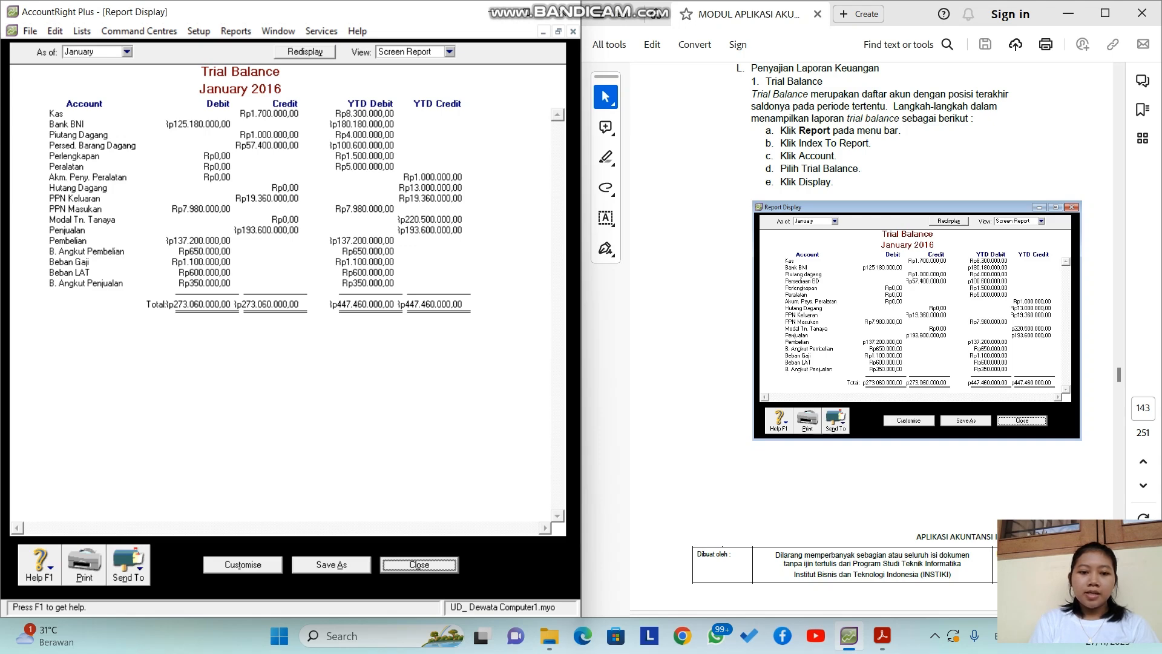
{"action": "left_click", "coordinate": [419, 564]}
{"action": "scroll", "coordinate": [871, 338], "scroll_direction": "down", "scroll_amount": 10}
{"action": "scroll", "coordinate": [788, 491], "scroll_direction": "down", "scroll_amount": 1}
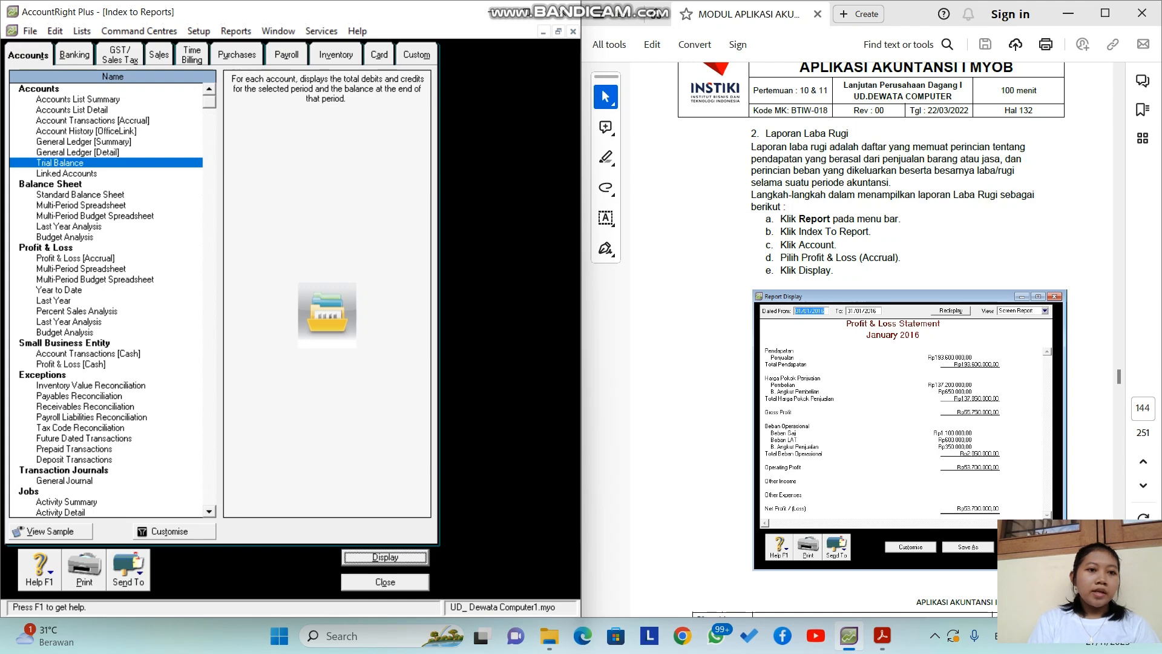
Step: Display the Profit & Loss [Accrual] report
{"action": "left_click", "coordinate": [75, 258]}
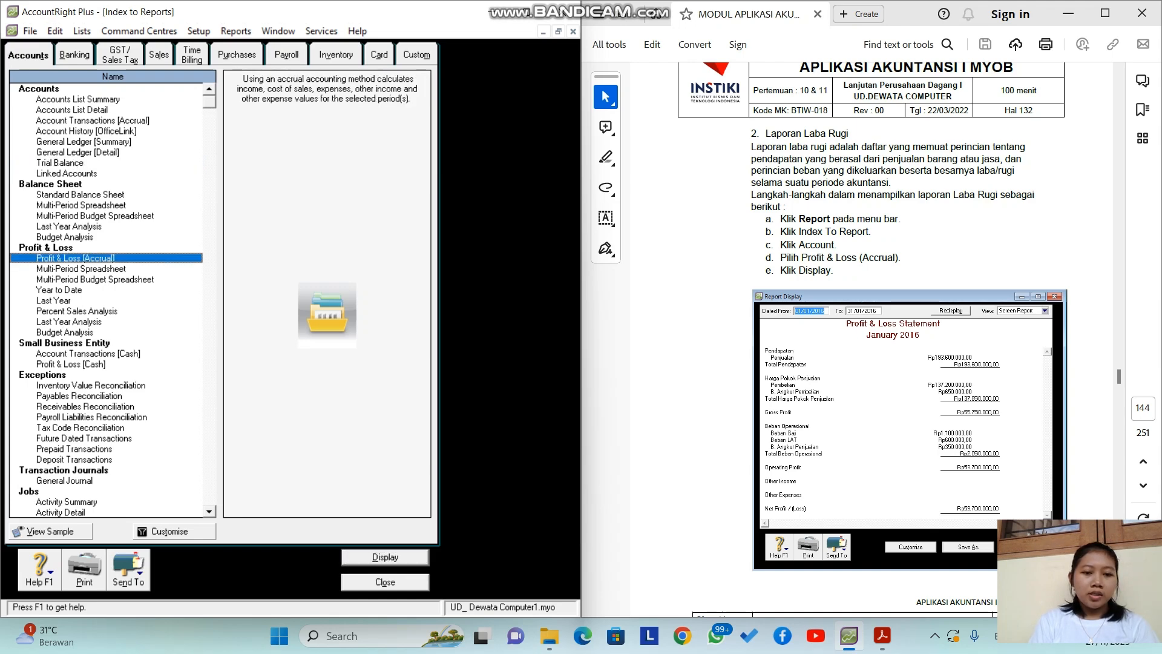
{"action": "left_click", "coordinate": [385, 557]}
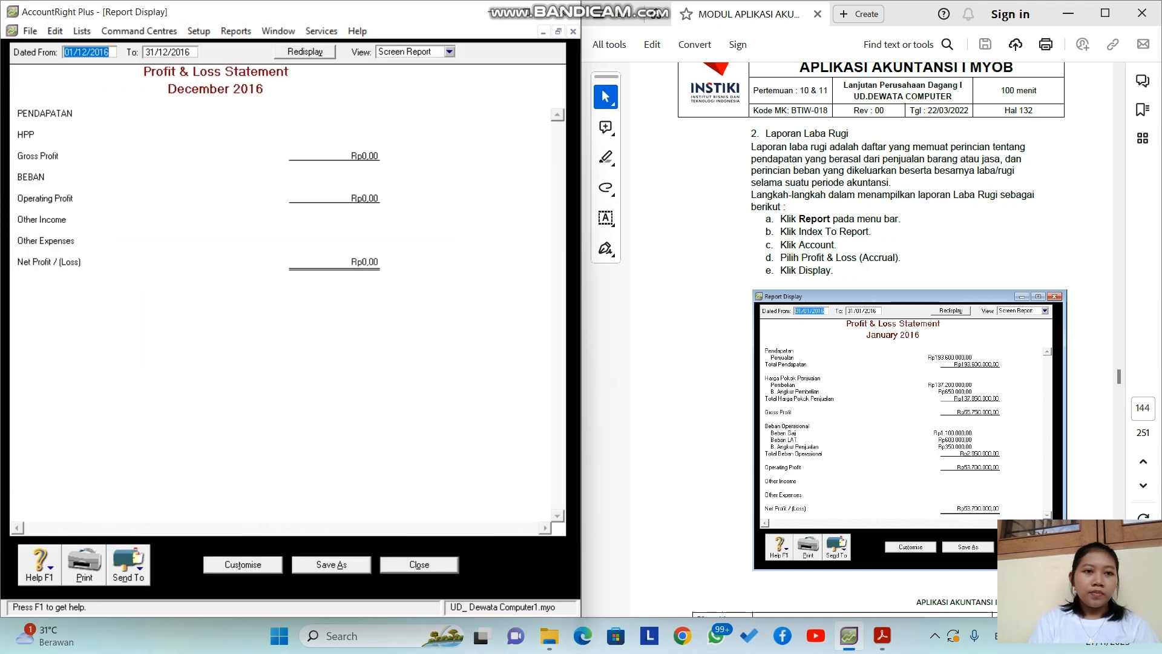
{"action": "key", "text": "Tab"}
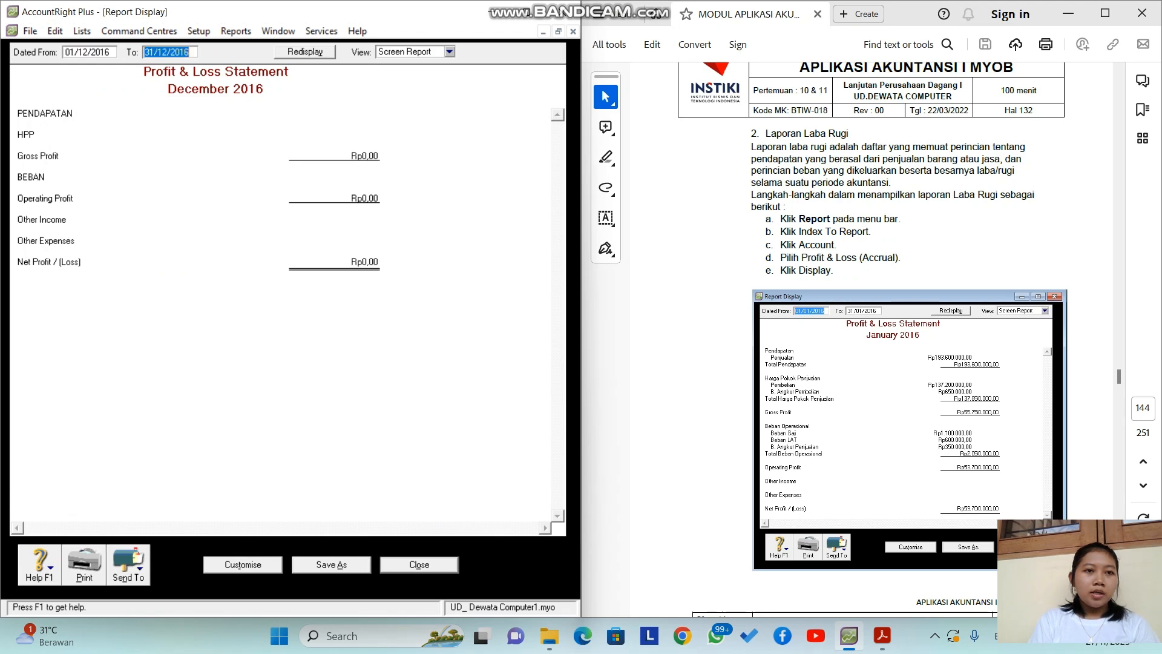
{"action": "key", "text": "shift+Tab"}
Step: Set the report period to 01/01/2016–31/01/2016 and review the Rp53.700.000,00 net profit
{"action": "left_click", "coordinate": [89, 53]}
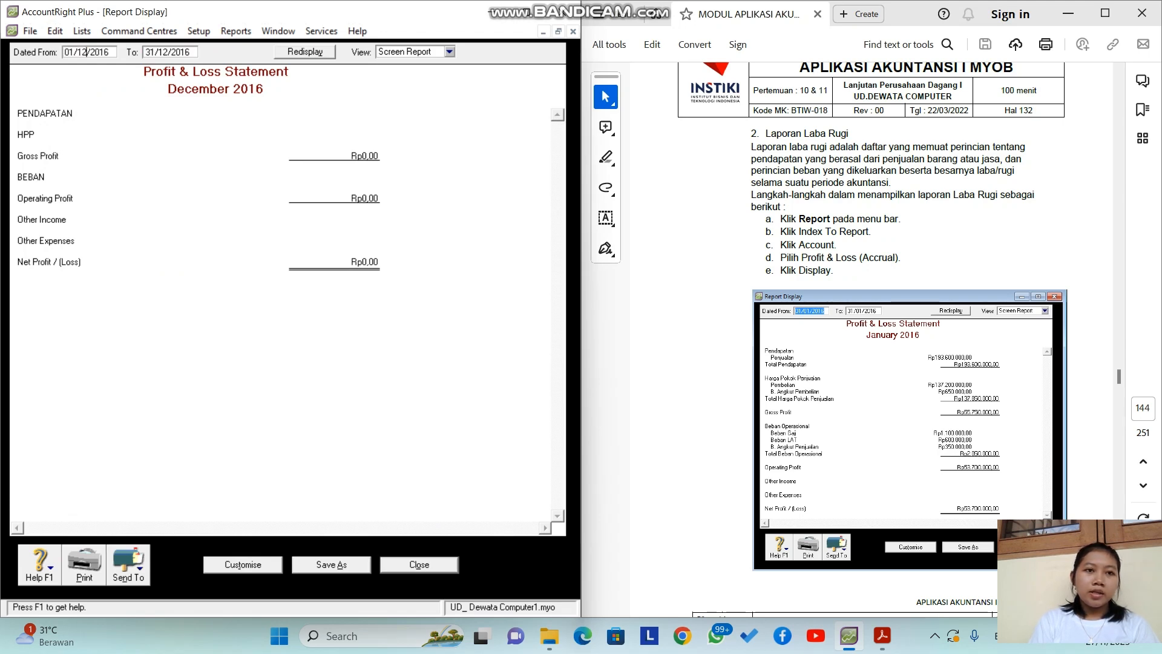
{"action": "key", "text": "BackSpace"}
{"action": "key", "text": "BackSpace"}
{"action": "type", "text": "01"}
{"action": "key", "text": "Tab"}
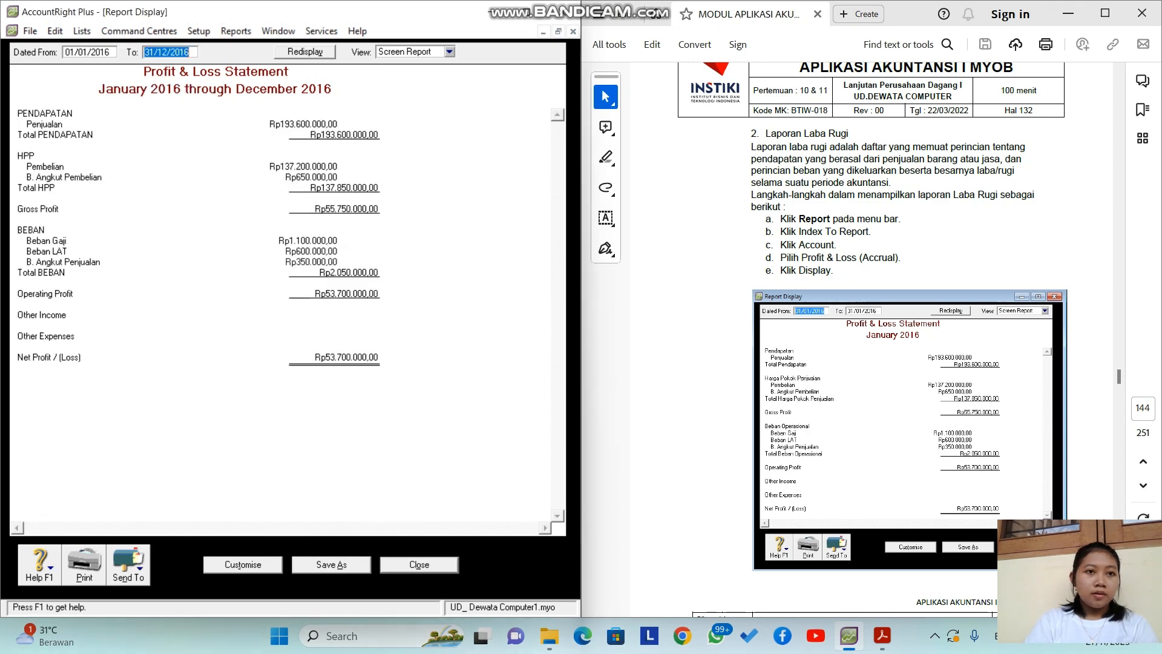
{"action": "left_click", "coordinate": [167, 52]}
{"action": "key", "text": "BackSpace"}
{"action": "key", "text": "BackSpace"}
{"action": "type", "text": "01"}
{"action": "key", "text": "Tab"}
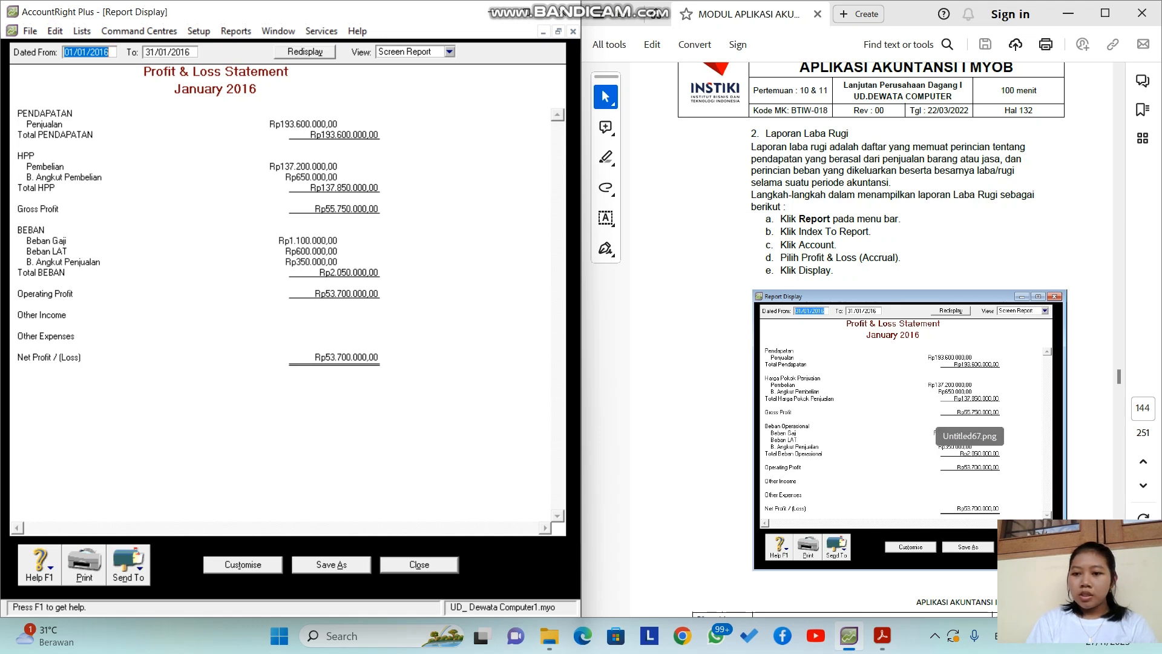
{"action": "scroll", "coordinate": [872, 339], "scroll_direction": "down", "scroll_amount": 2}
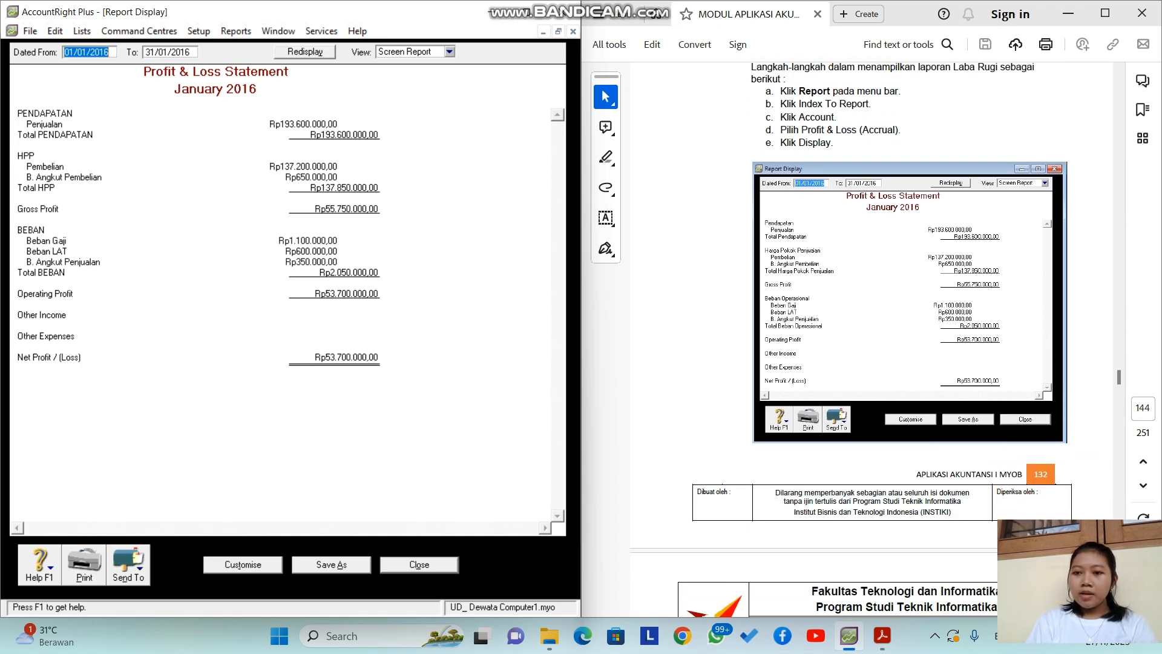